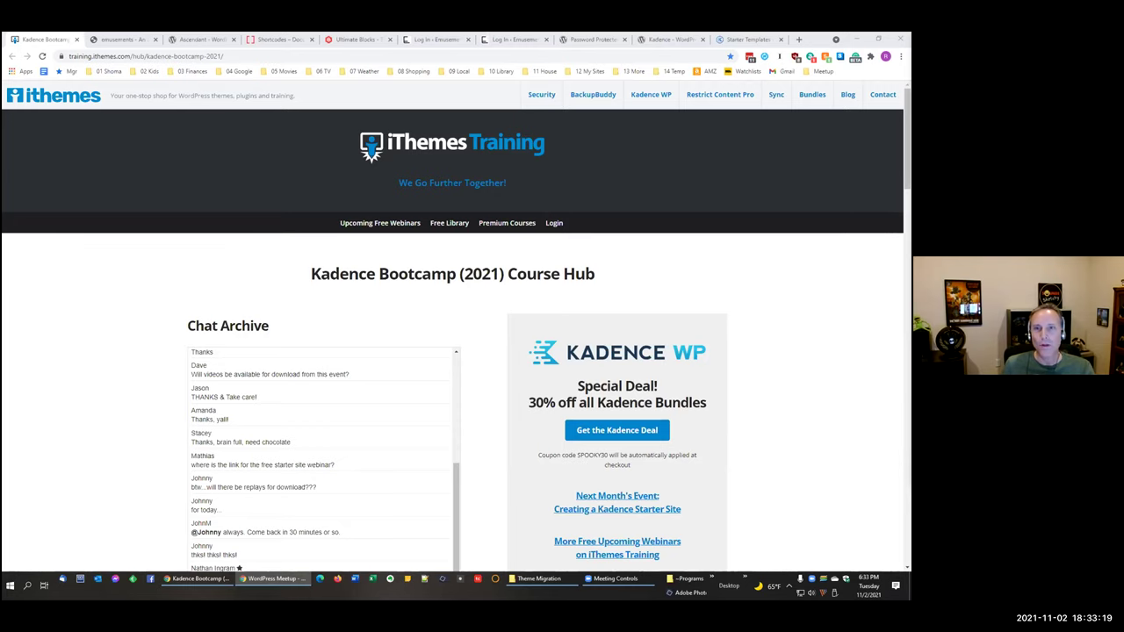
# Step: Scroll through the course hub page and select its web address
pyautogui.click(147, 281)
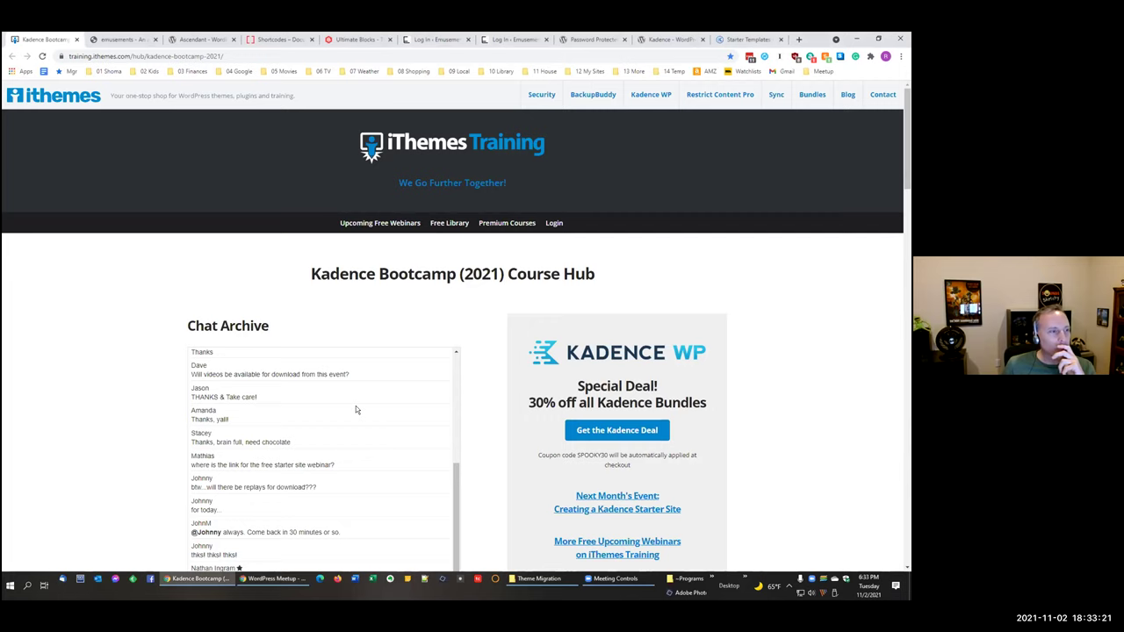
pyautogui.scroll(-6, 461, 341)
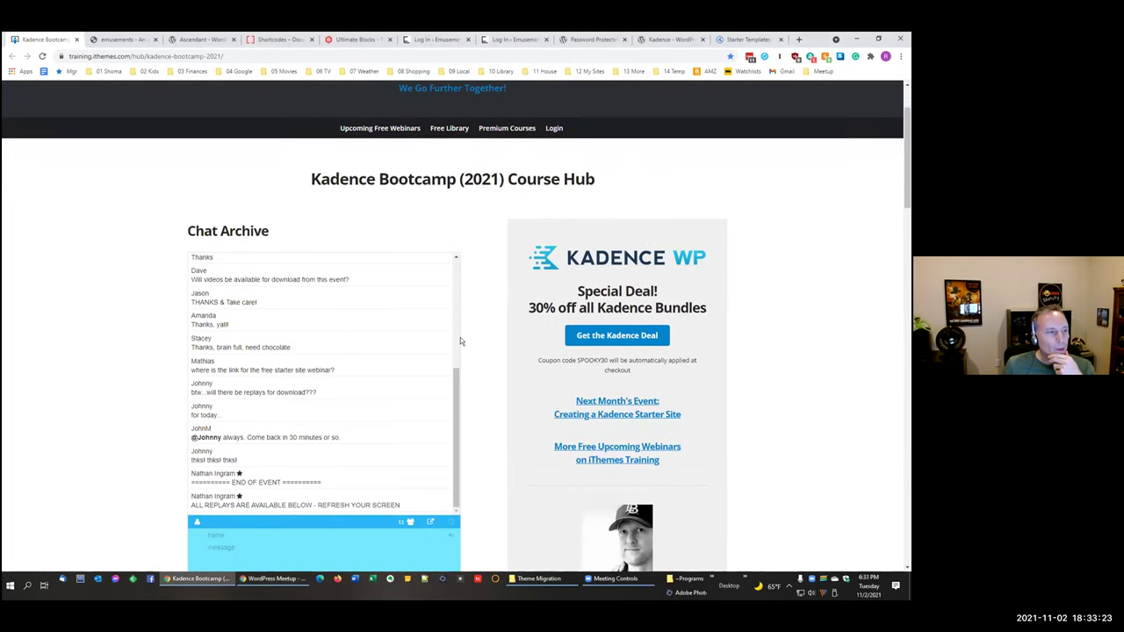
pyautogui.scroll(-2, 458, 336)
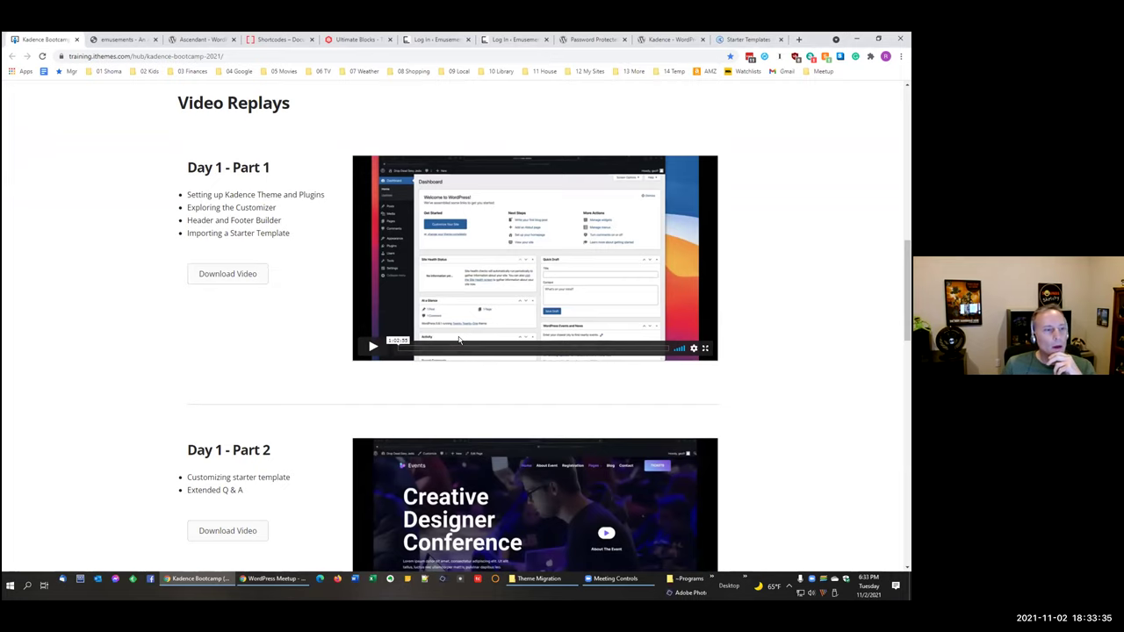
pyautogui.scroll(-2, 458, 340)
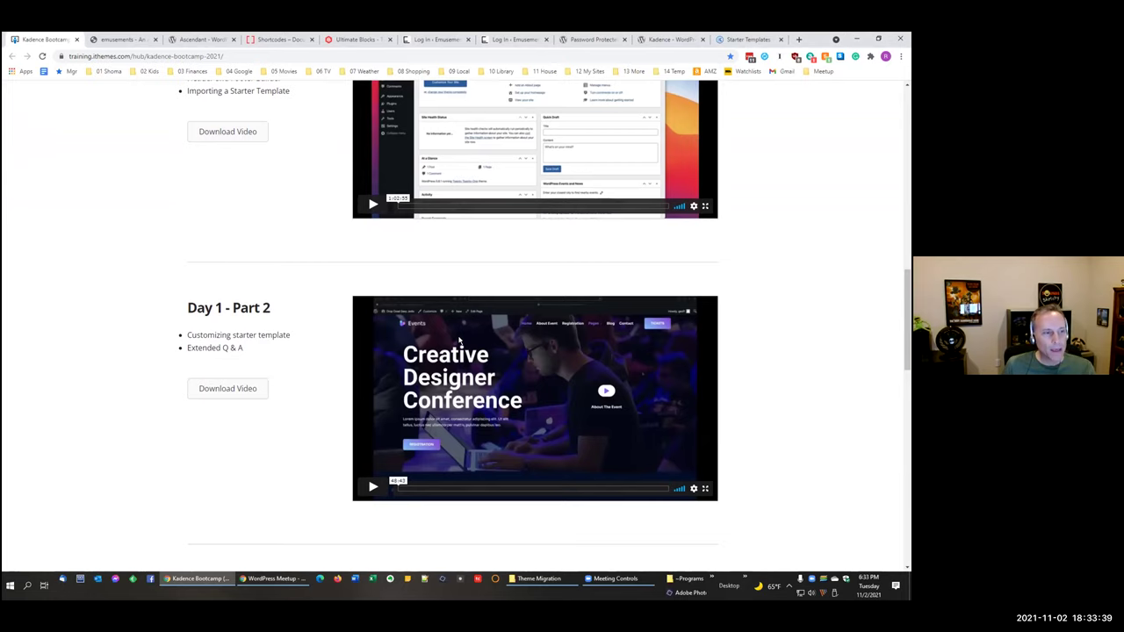
pyautogui.scroll(-8, 459, 340)
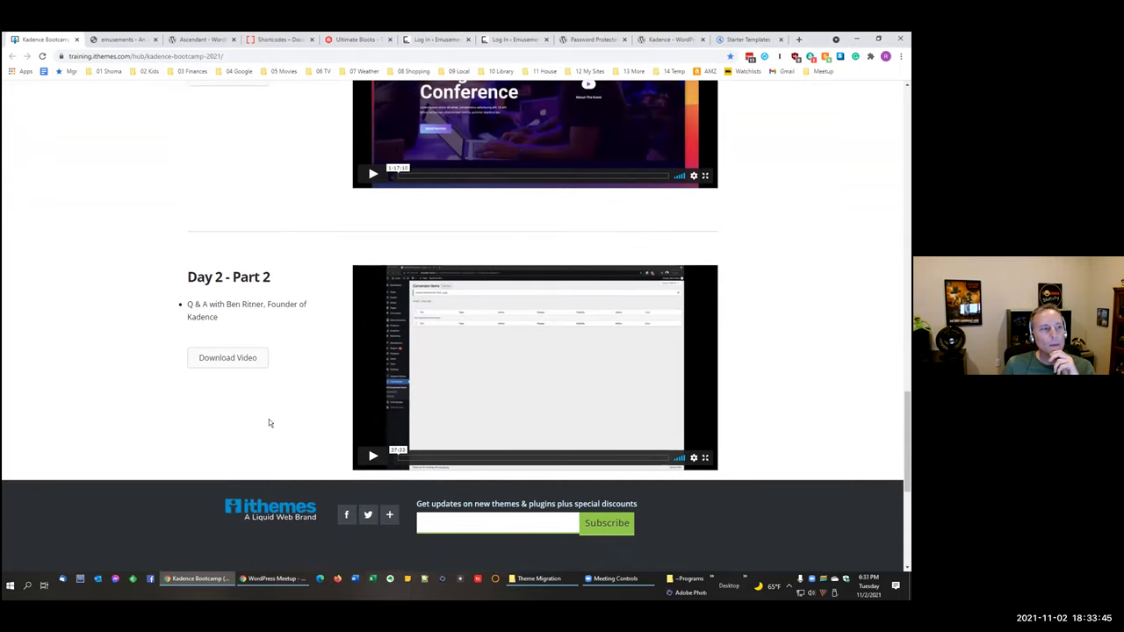
pyautogui.scroll(1, 269, 419)
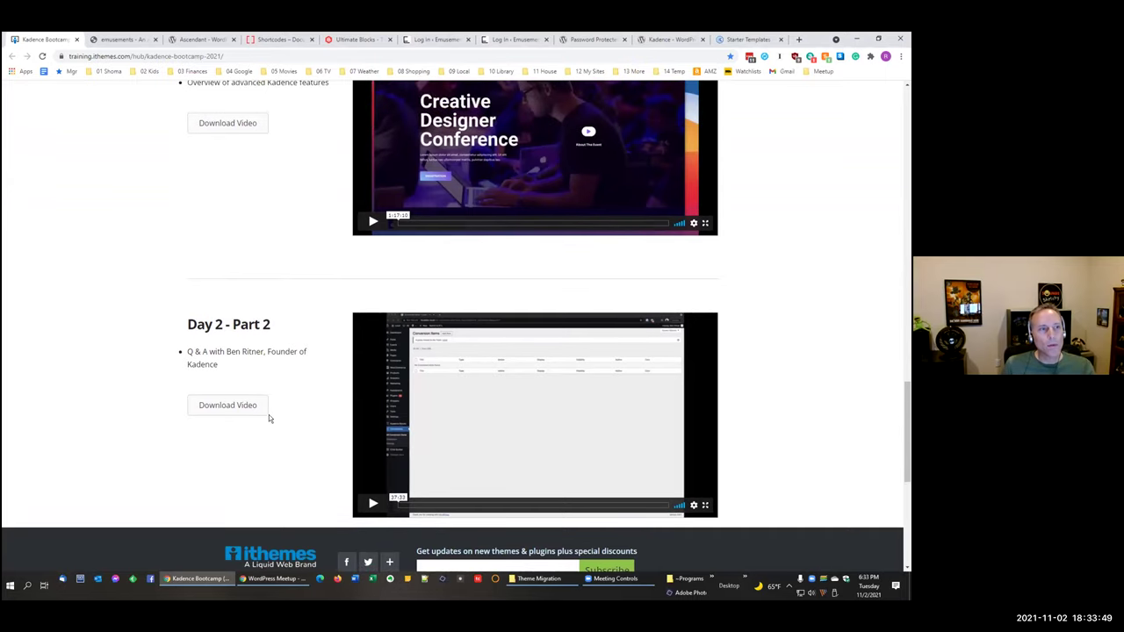
pyautogui.scroll(1, 268, 418)
pyautogui.scroll(5, 269, 418)
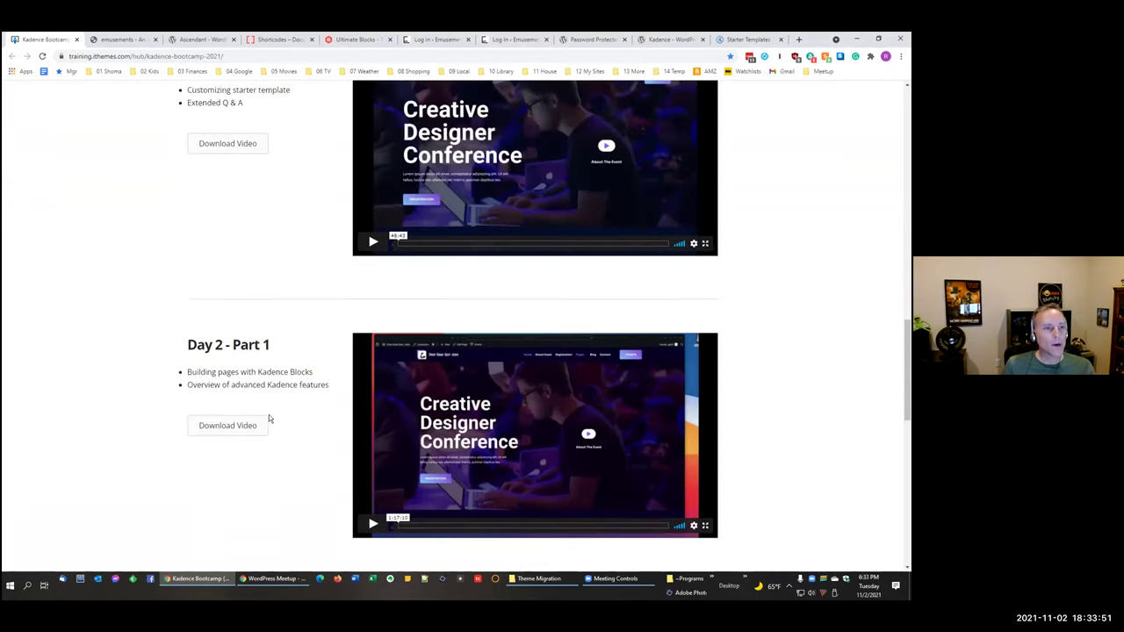
pyautogui.scroll(5, 270, 418)
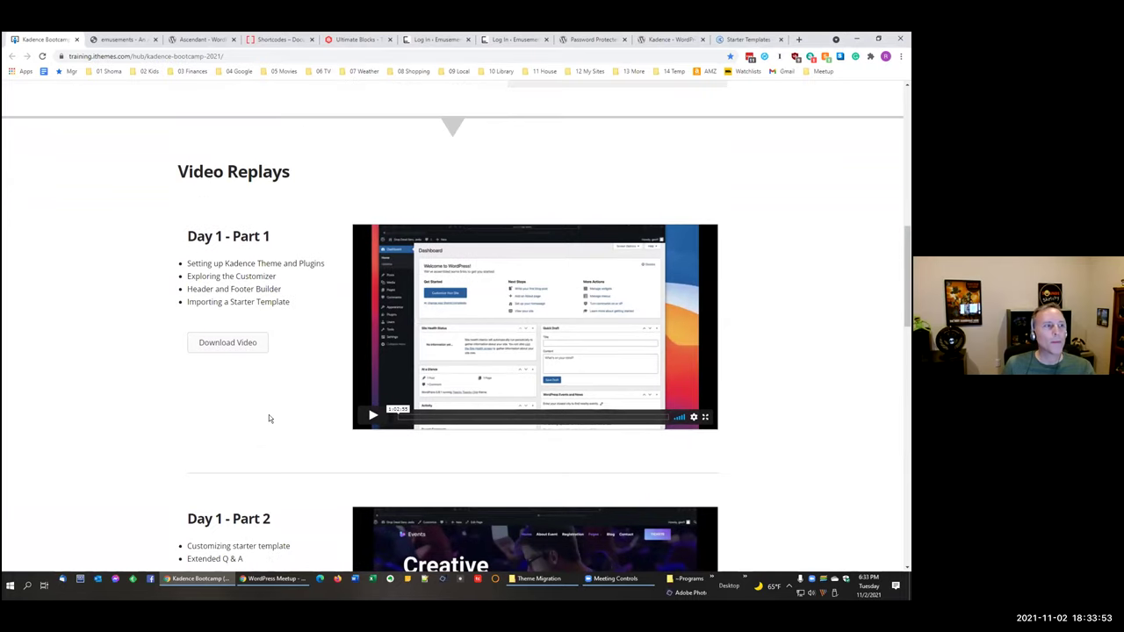
pyautogui.click(261, 54)
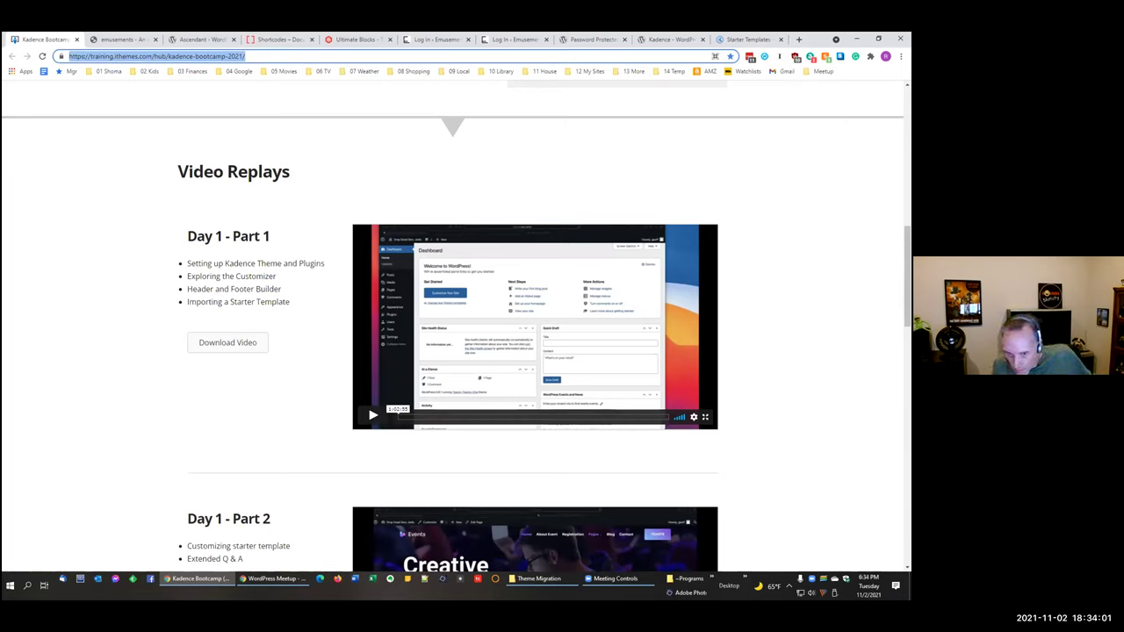
pyautogui.hotkey('alt', 'Tab')
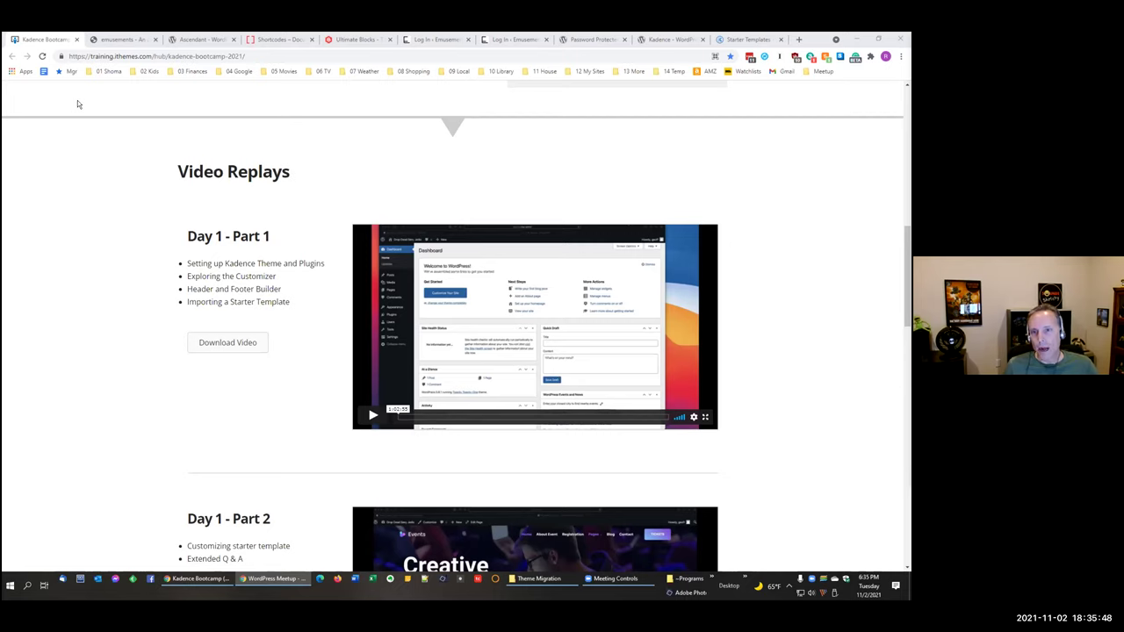
# Step: Close the Kadence Bootcamp tab and the archived personal homepage tab
pyautogui.click(78, 55)
pyautogui.hotkey('ctrl', 'w')
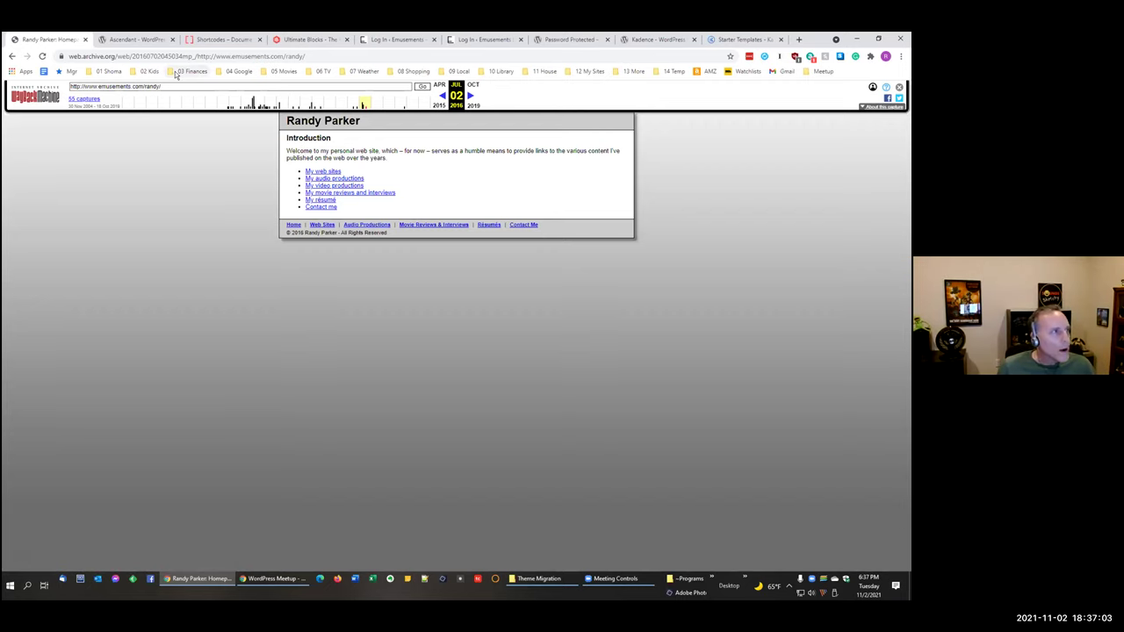
pyautogui.click(85, 40)
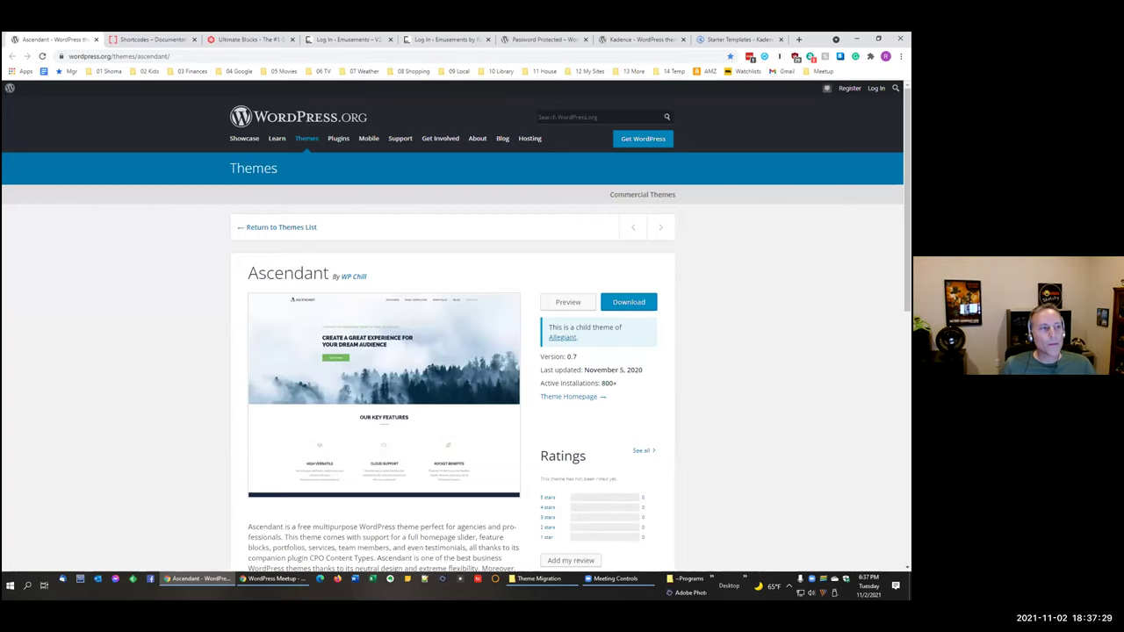
# Step: Try the unavailable Ascendant theme preview, then view the Password Protected and Kadence pages
pyautogui.scroll(-1, 814, 379)
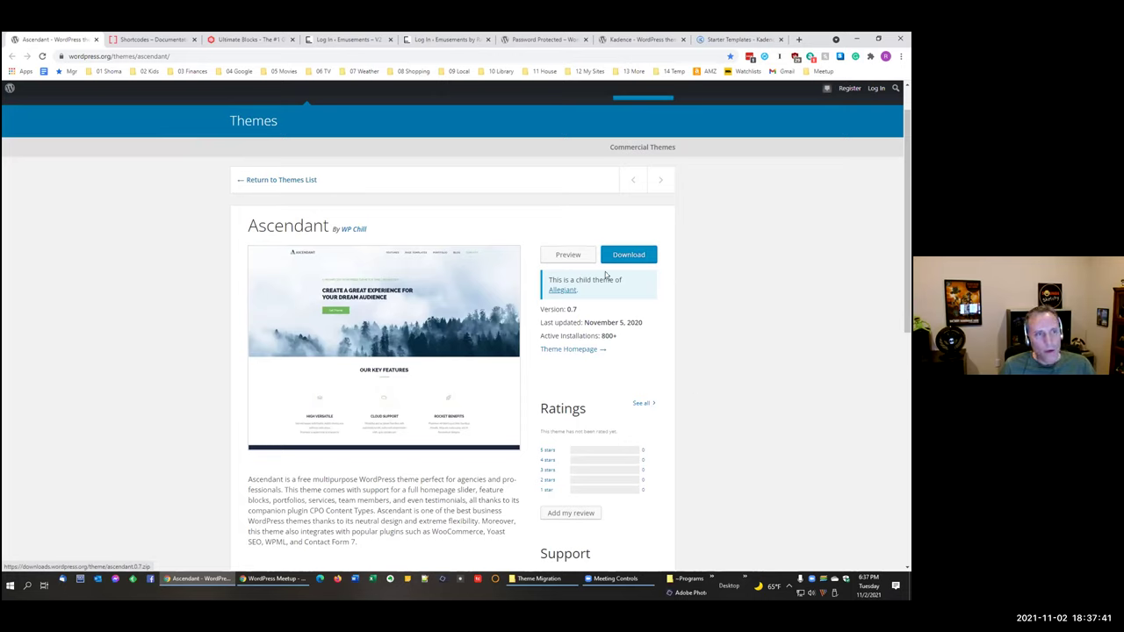
pyautogui.click(568, 254)
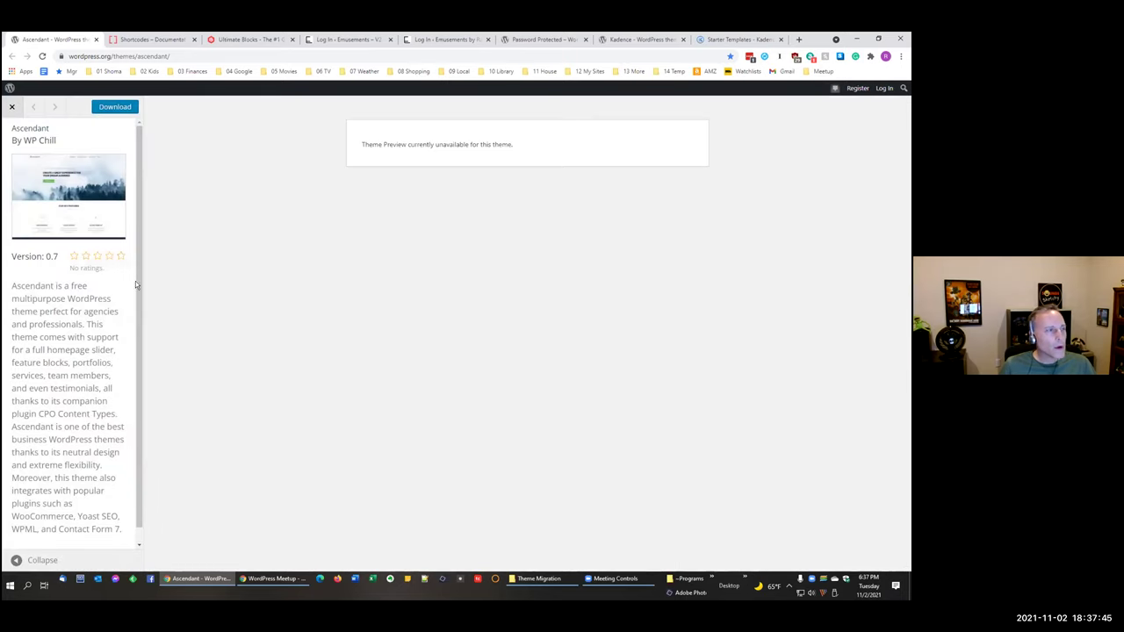
pyautogui.click(12, 108)
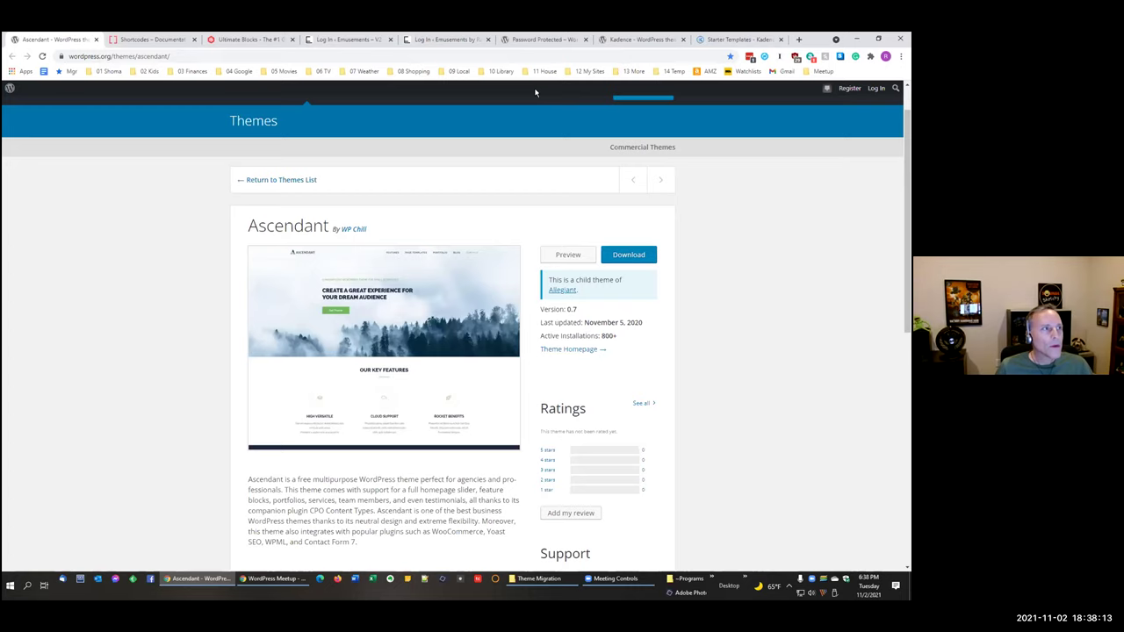
pyautogui.click(541, 41)
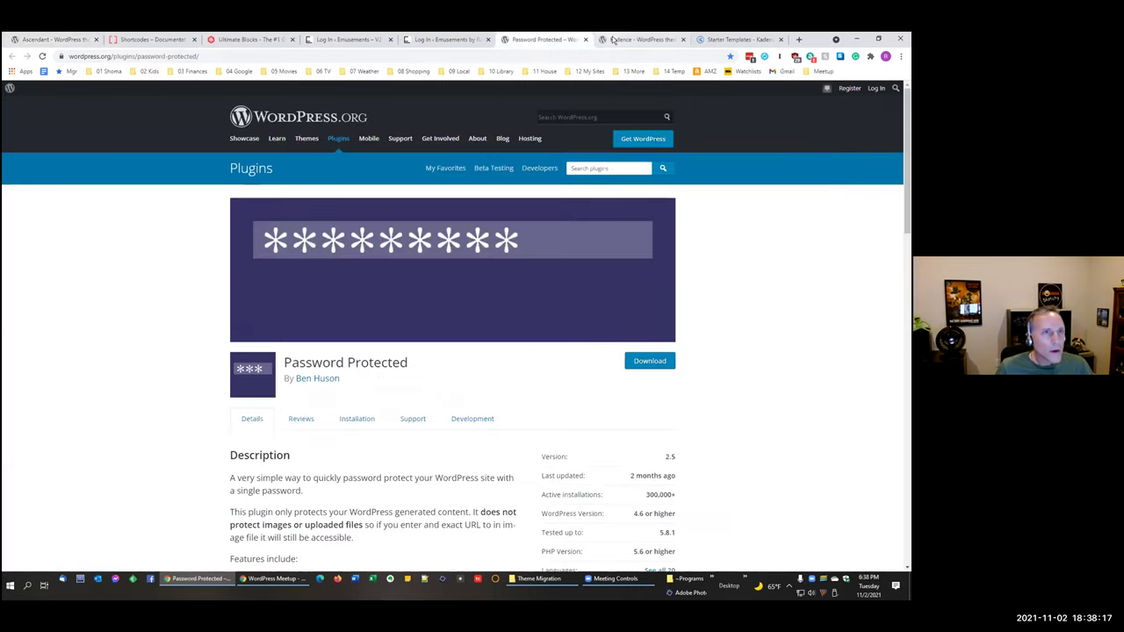
pyautogui.click(614, 41)
# Step: Log in to the Emusements V2 admin and open its public home page in a new tab
pyautogui.click(344, 41)
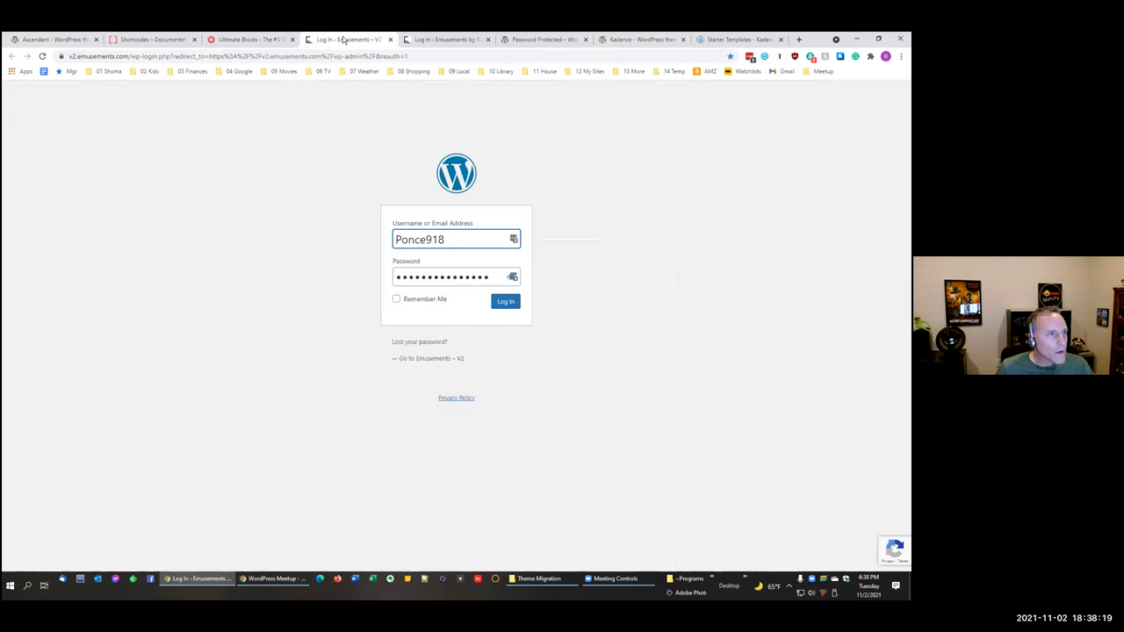
pyautogui.click(506, 302)
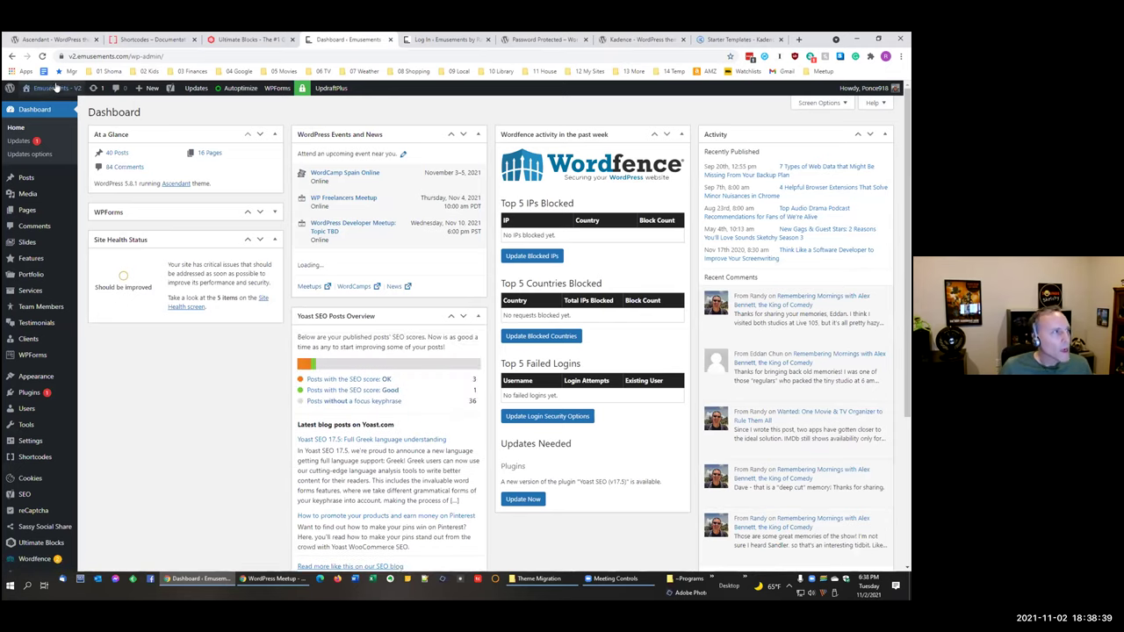
pyautogui.middleClick(53, 87)
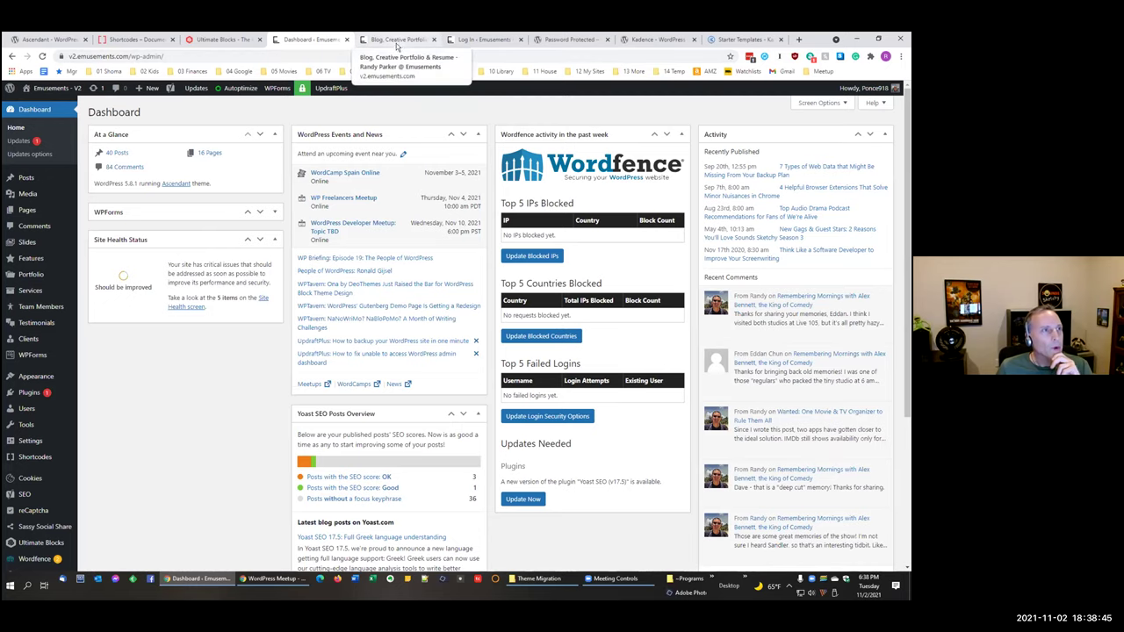
pyautogui.click(396, 41)
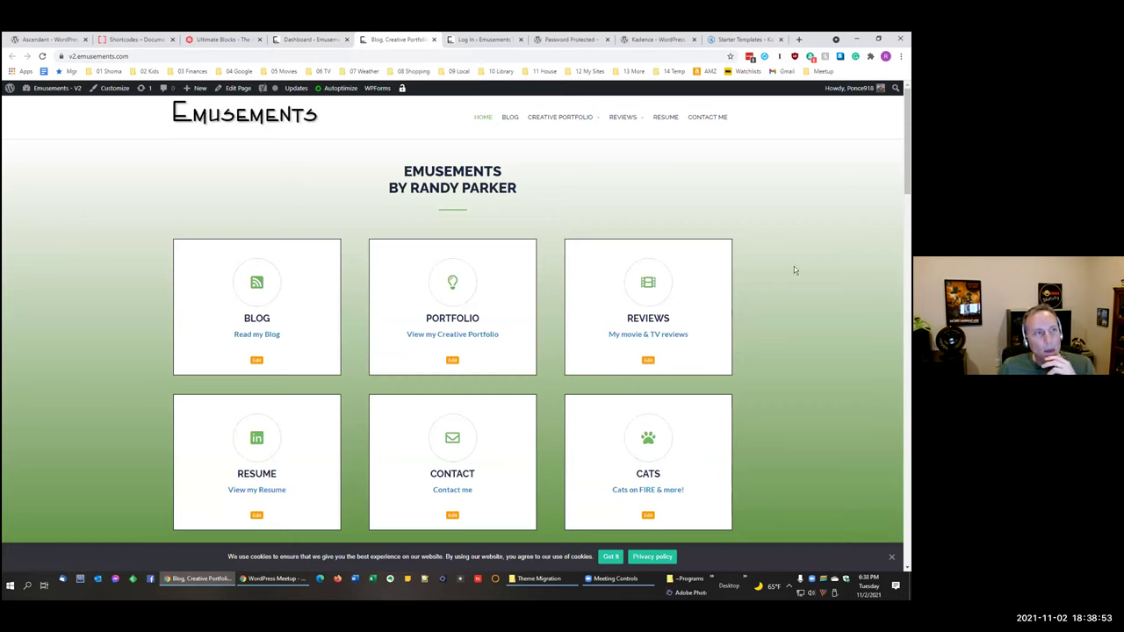
# Step: Browse the Emusements home page and open the Creative Portfolio page
pyautogui.scroll(-1, 794, 269)
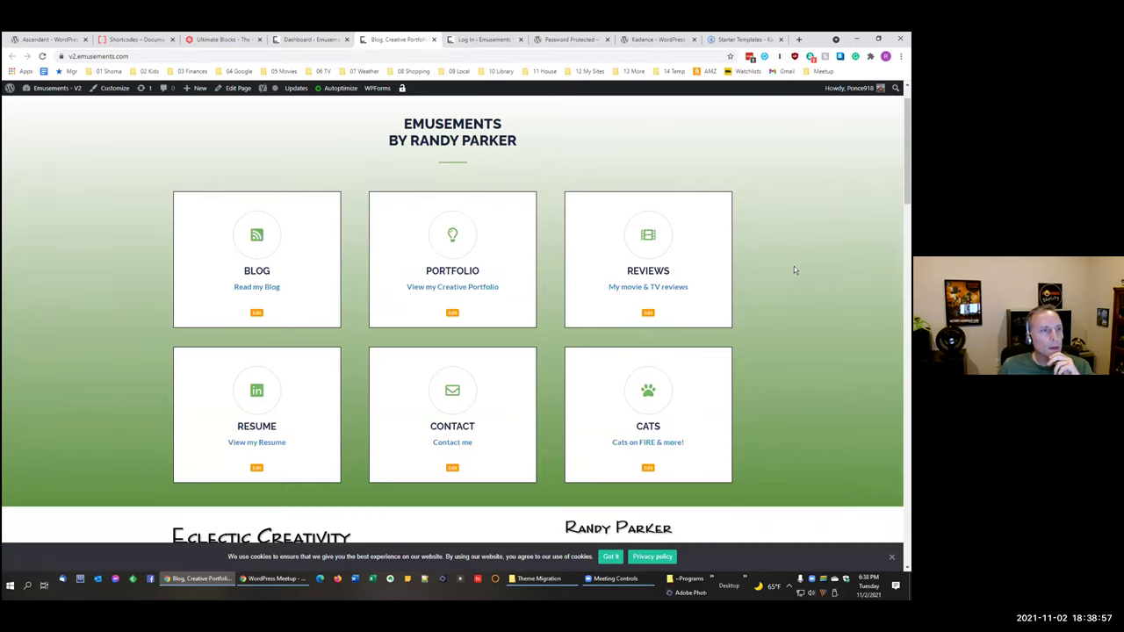
pyautogui.scroll(-1, 794, 269)
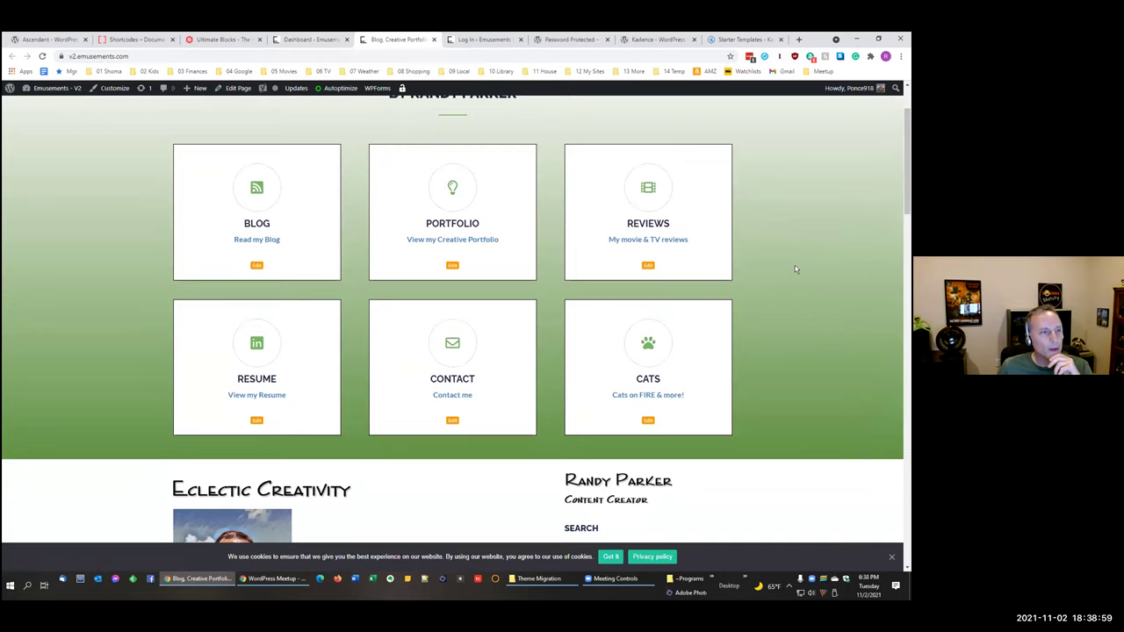
pyautogui.scroll(-2, 794, 269)
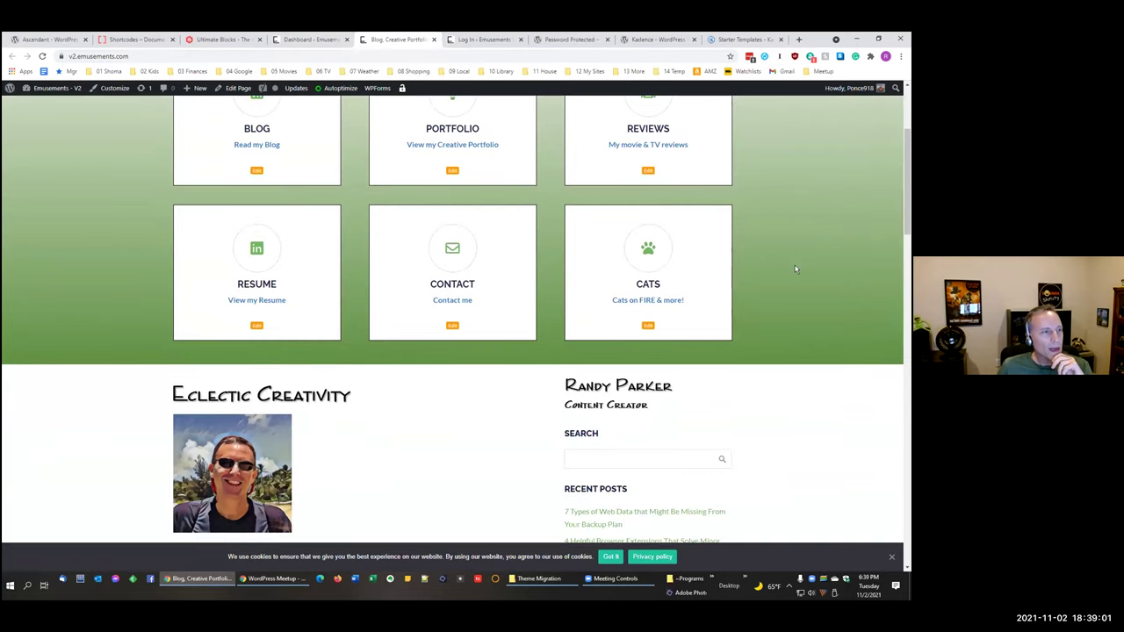
pyautogui.scroll(4, 794, 270)
pyautogui.scroll(-1, 794, 269)
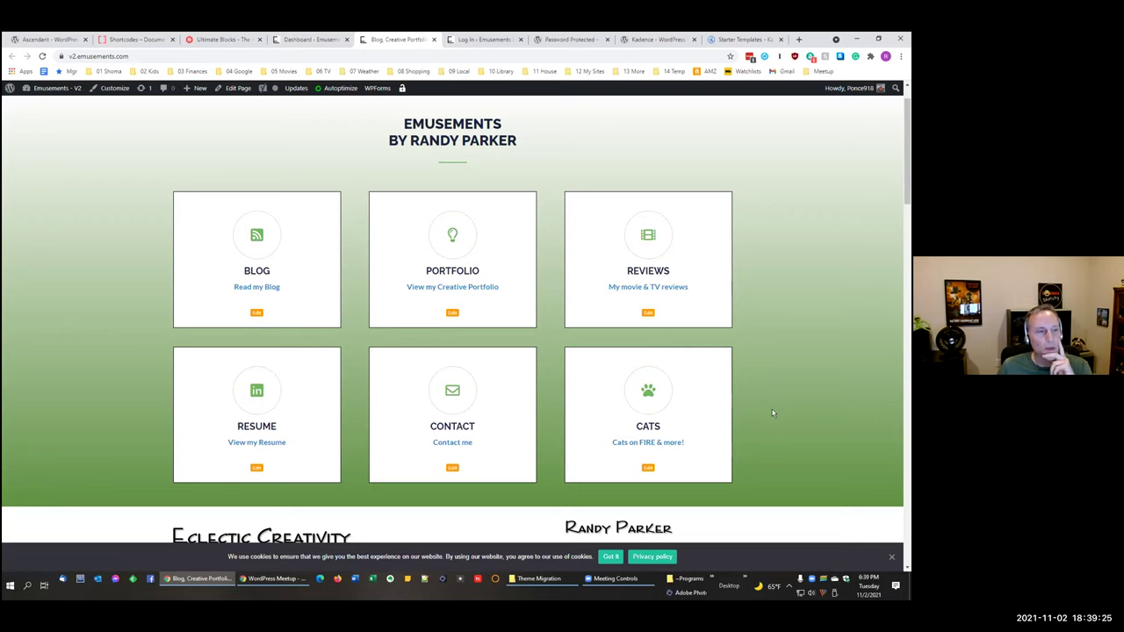
pyautogui.scroll(-2, 772, 413)
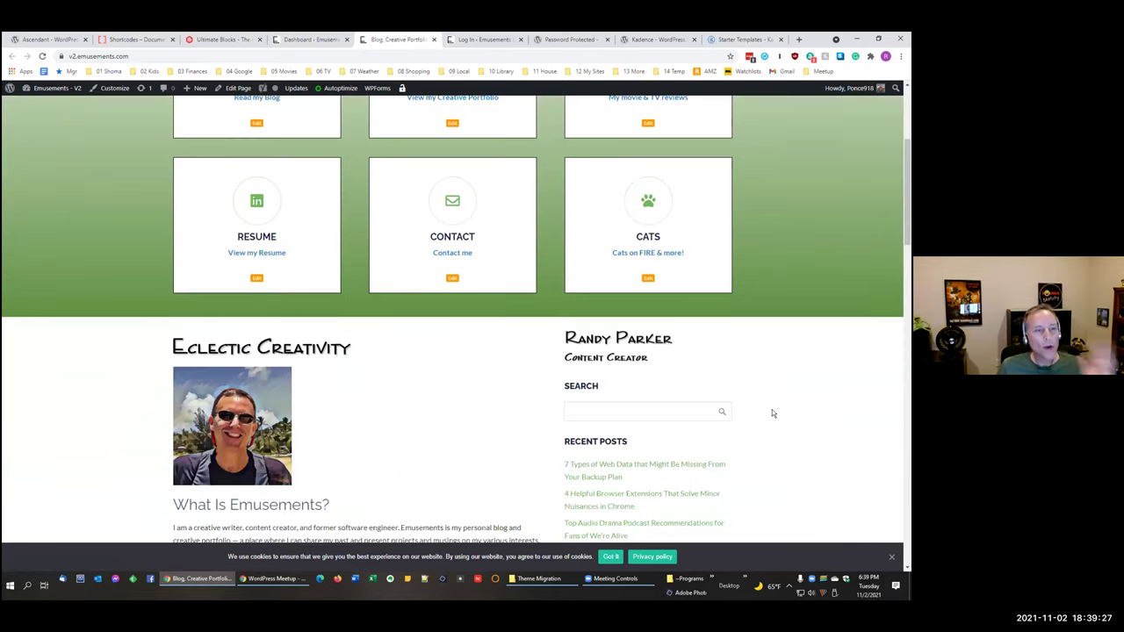
pyautogui.scroll(-3, 772, 413)
pyautogui.scroll(5, 772, 409)
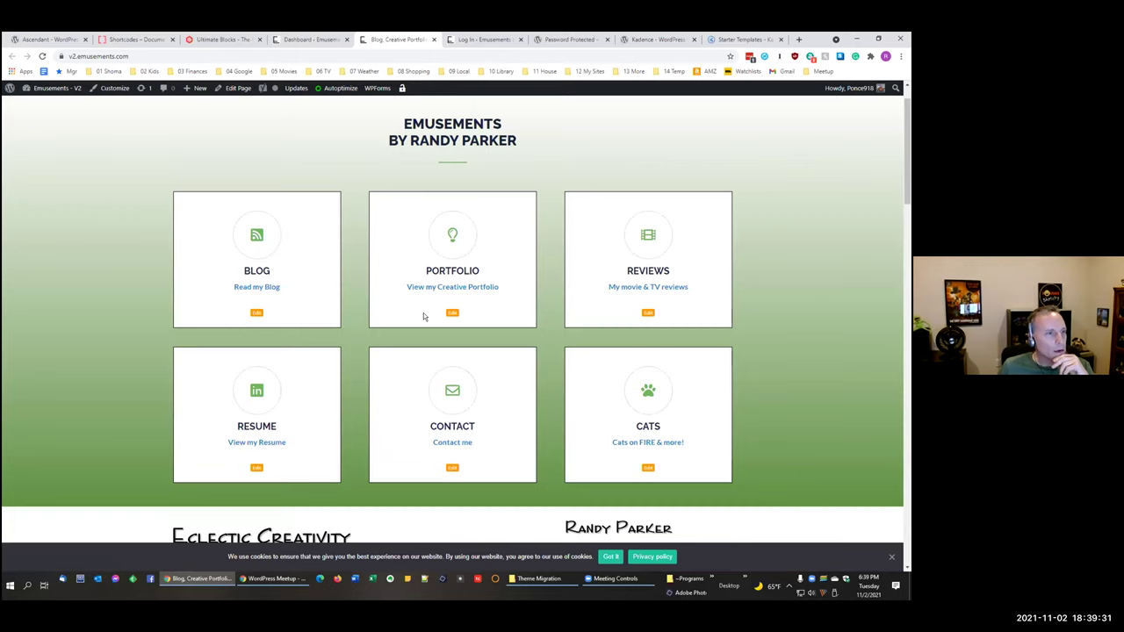
pyautogui.click(485, 290)
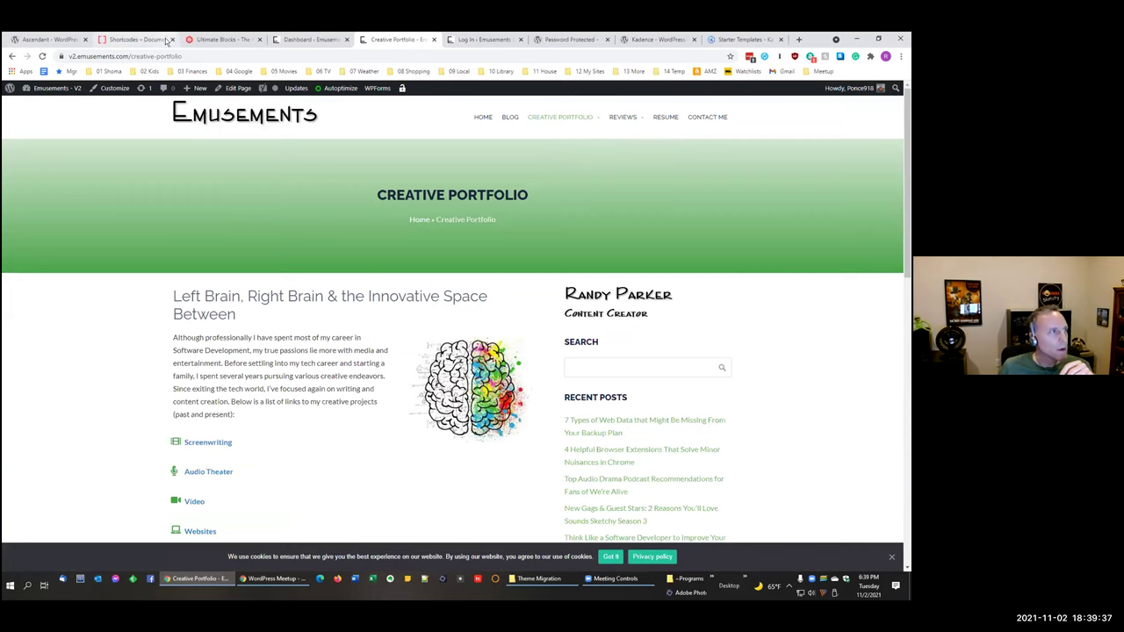
# Step: Go to the site's BLOG page from the header menu
pyautogui.click(34, 41)
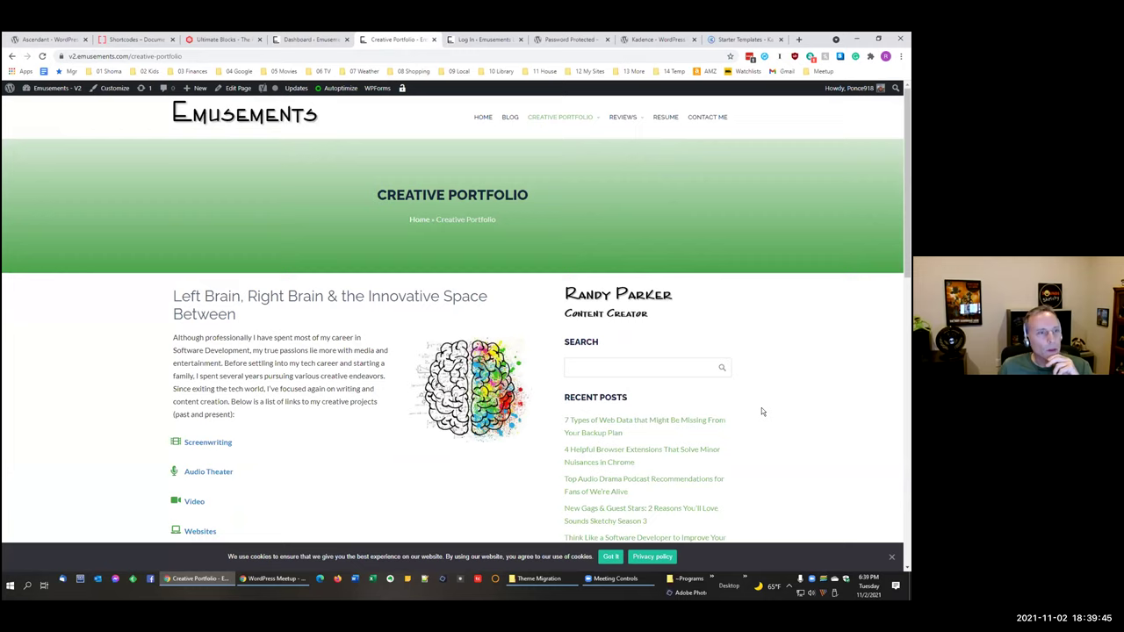
pyautogui.scroll(-1, 686, 386)
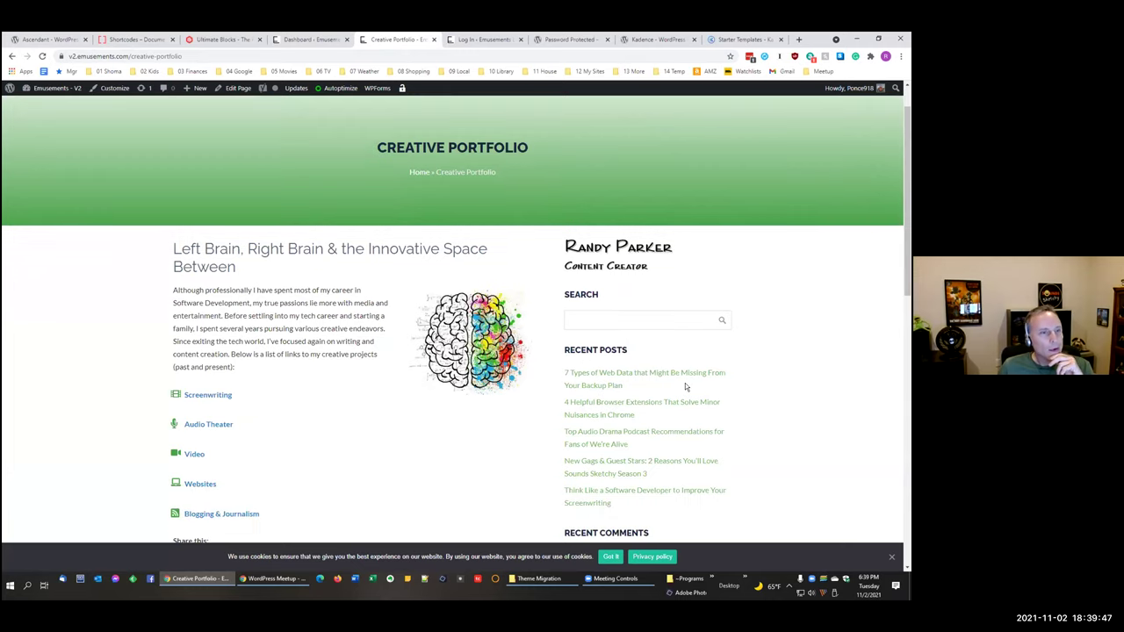
pyautogui.scroll(1, 684, 383)
pyautogui.click(511, 118)
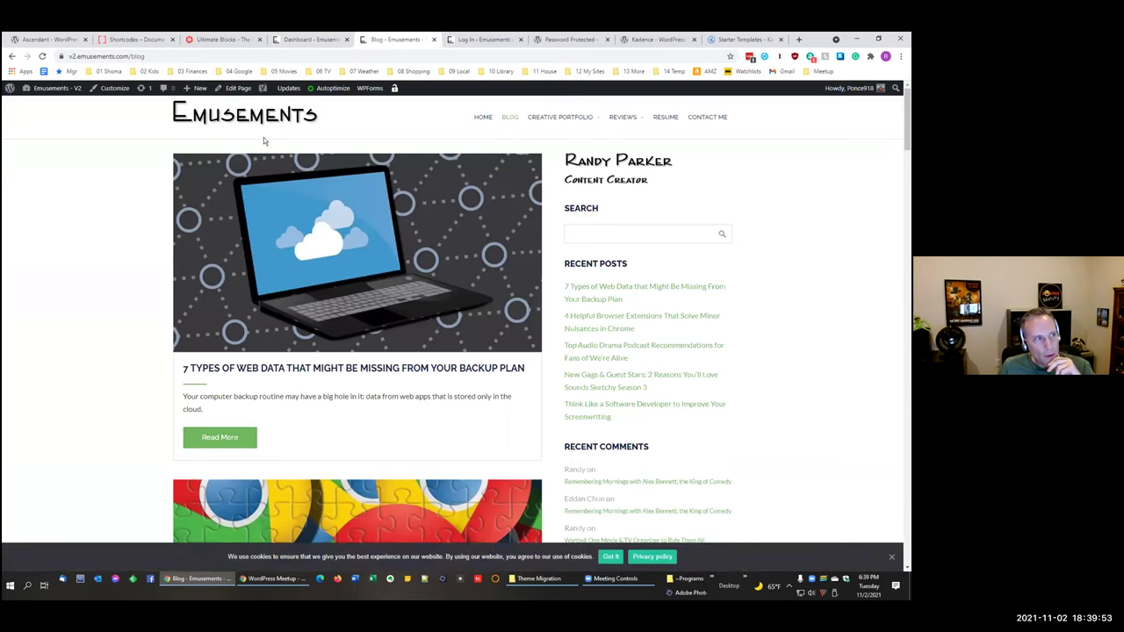
# Step: Open the post on web data missing from backups and scroll to 'My Backup Plan'
pyautogui.click(348, 383)
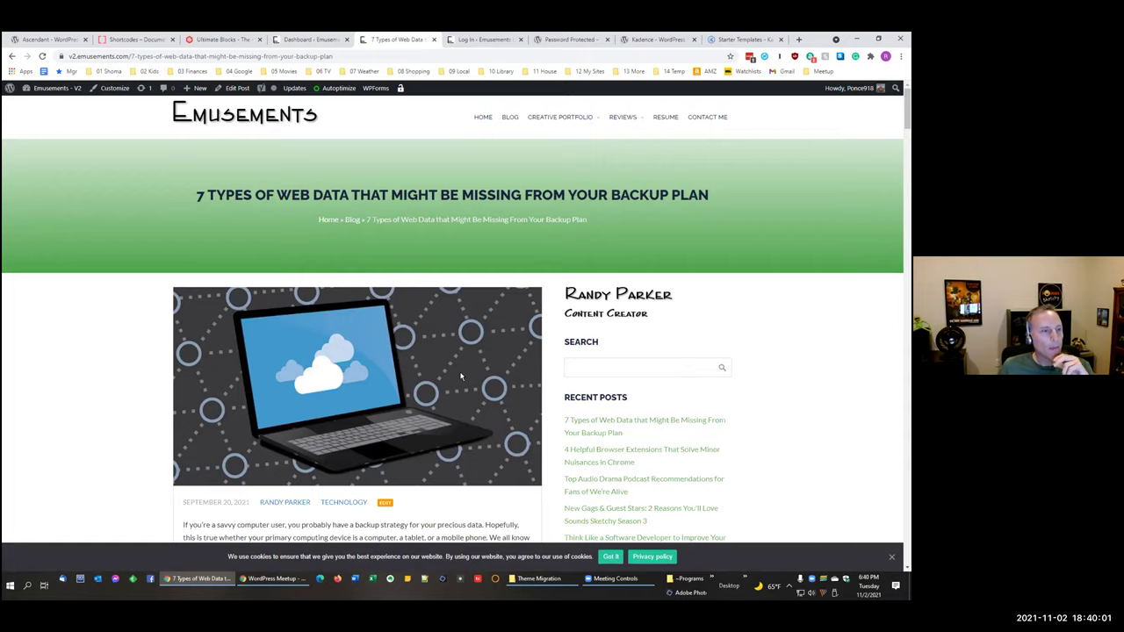
pyautogui.scroll(-3, 460, 376)
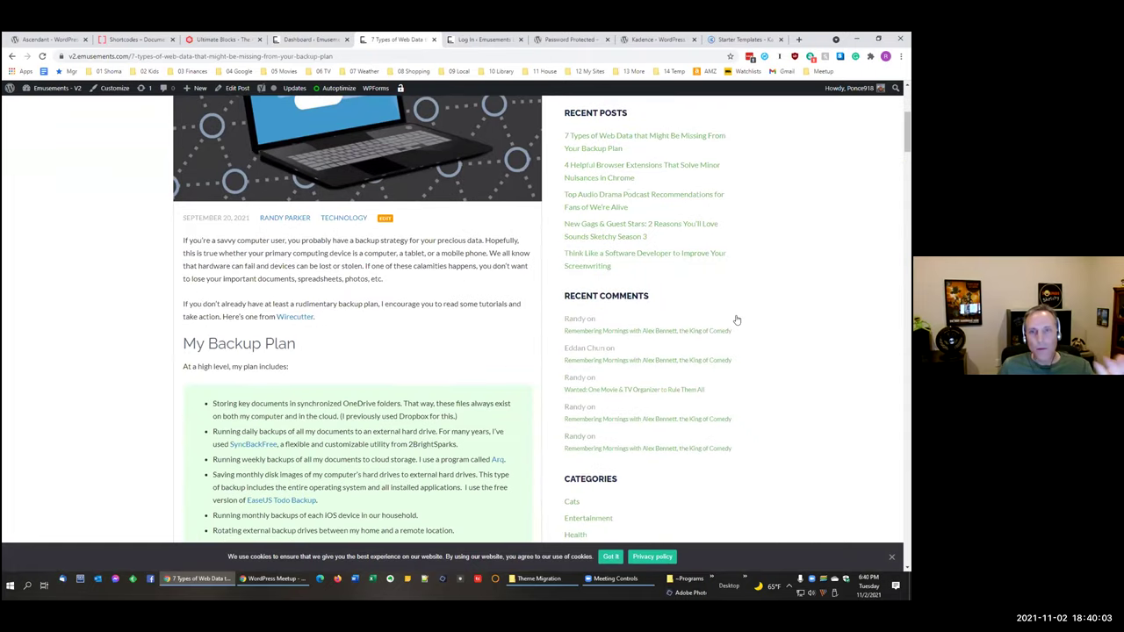
pyautogui.hotkey('alt', 'Tab')
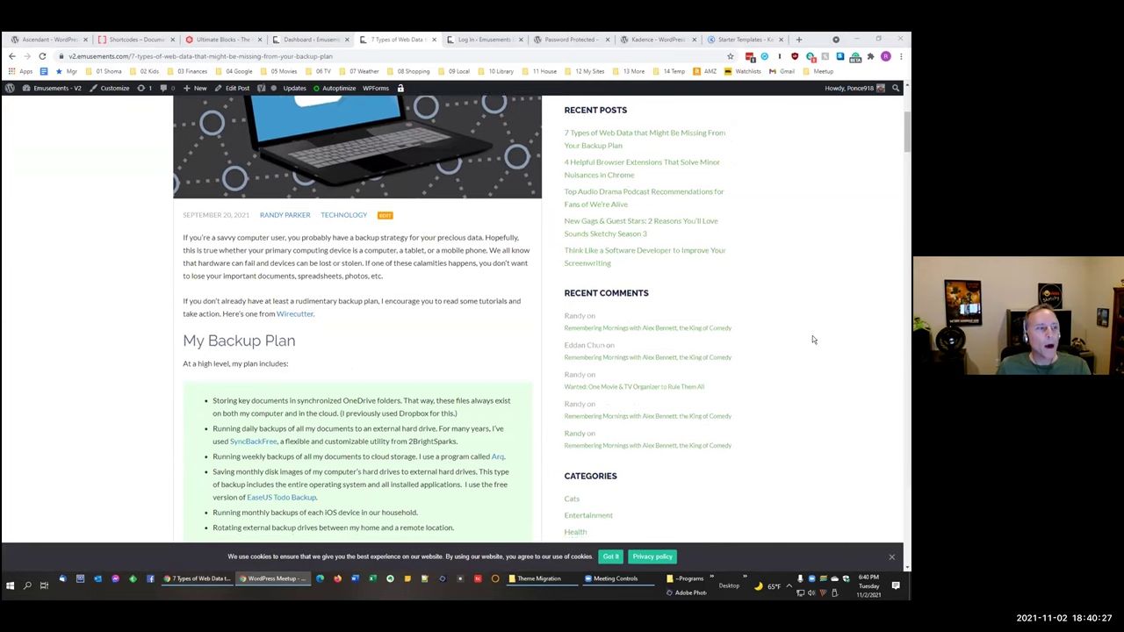
pyautogui.scroll(-1, 812, 340)
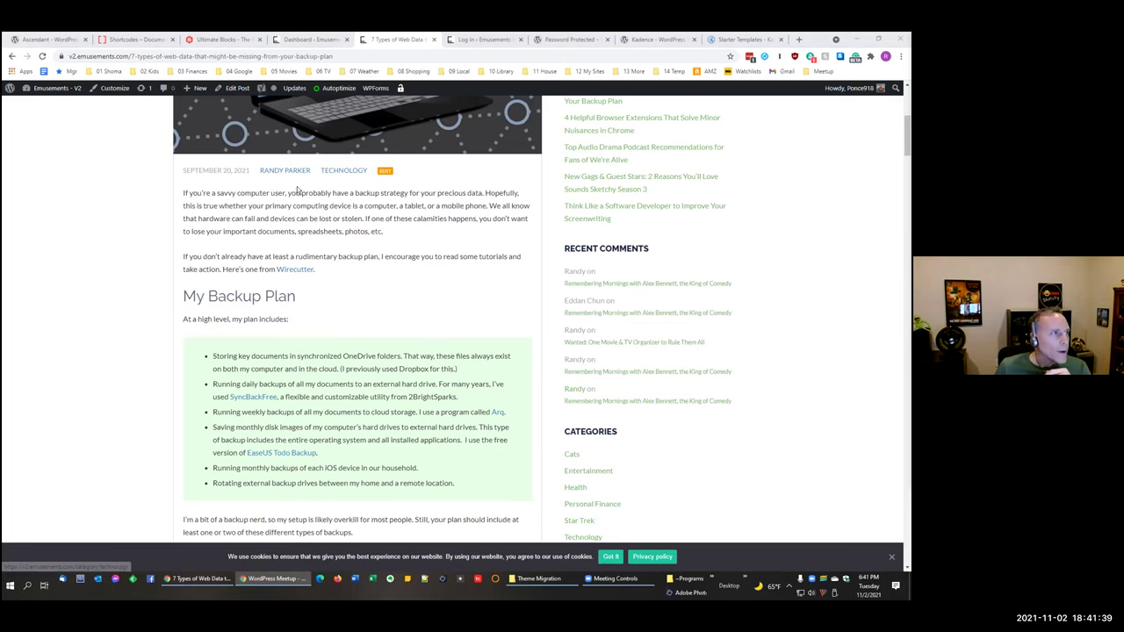
pyautogui.click(309, 40)
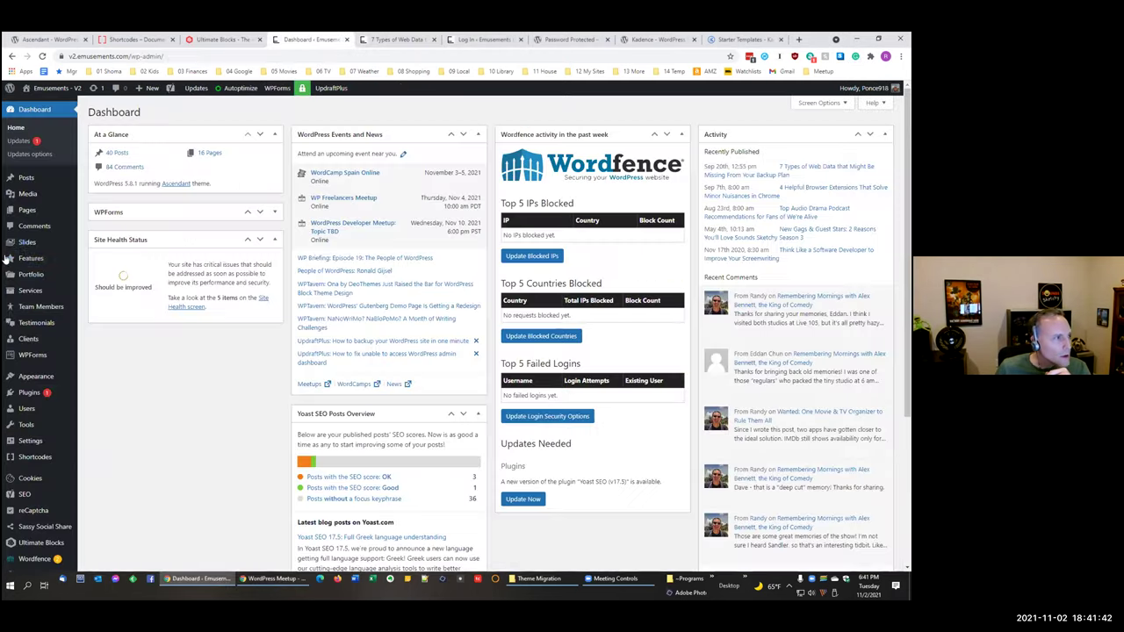
# Step: Open Installed Plugins and select the CPO Companion plugin name
pyautogui.click(25, 393)
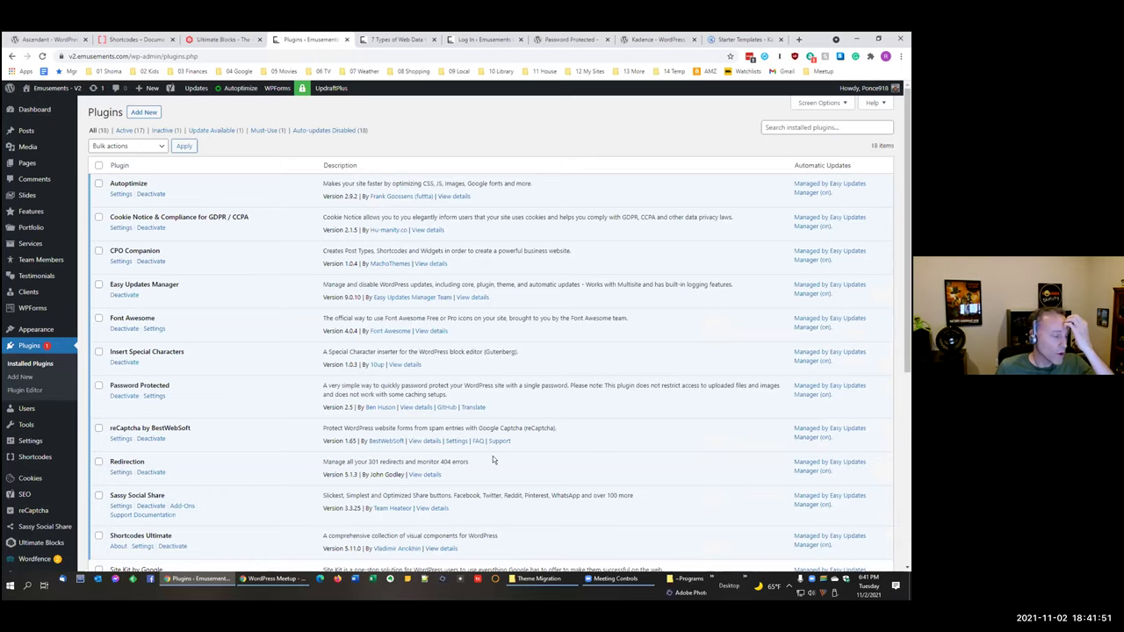
pyautogui.scroll(-2, 575, 461)
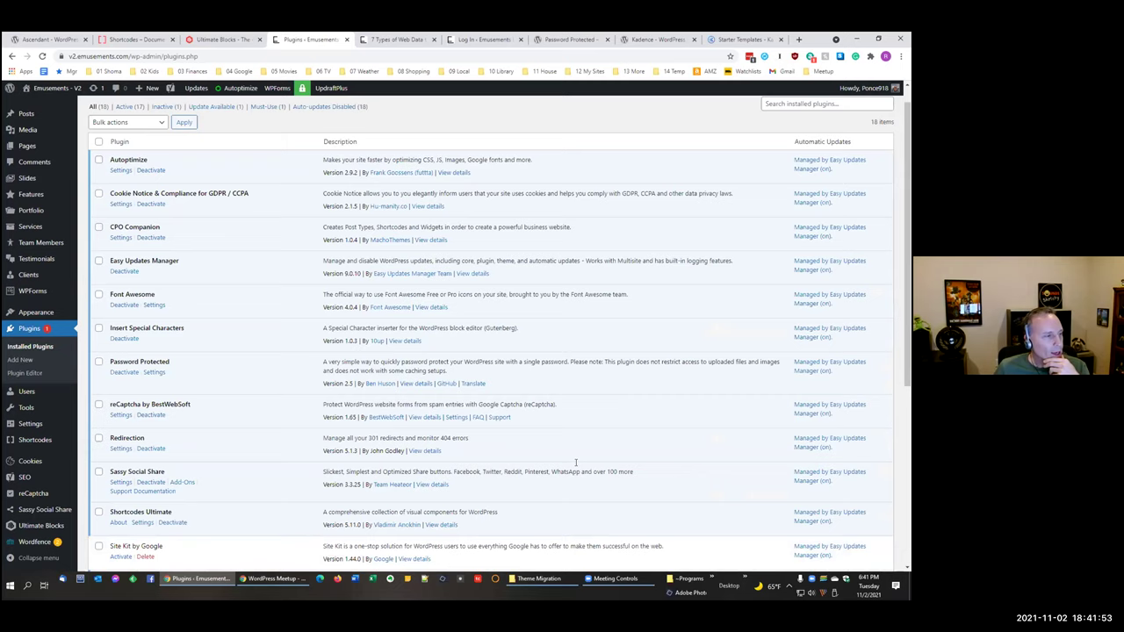
pyautogui.scroll(2, 575, 462)
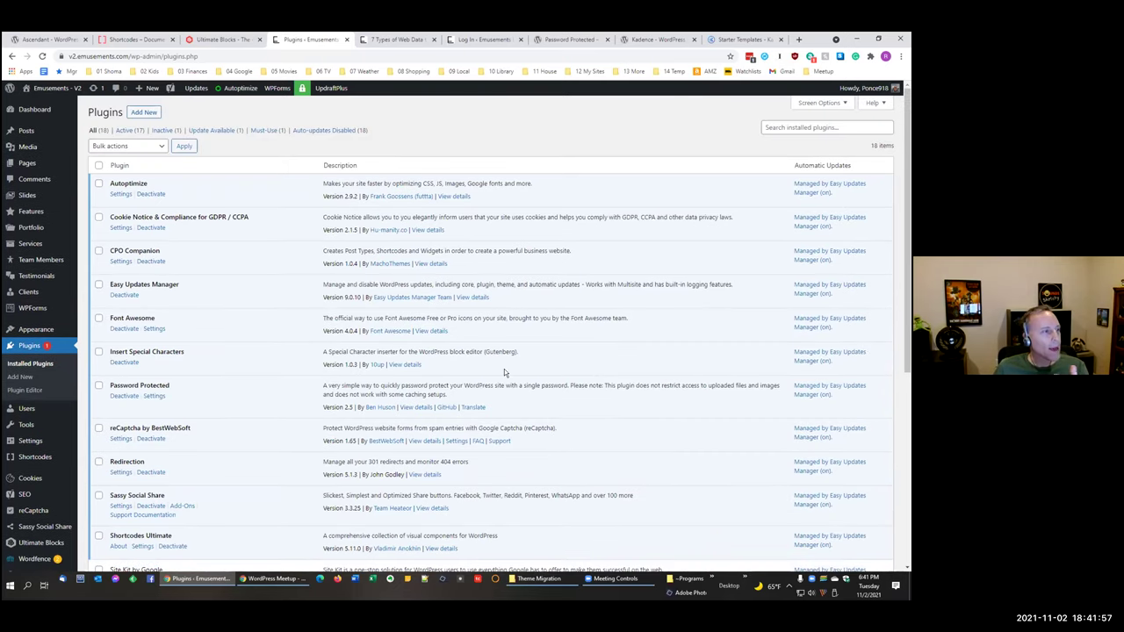
pyautogui.moveTo(169, 251); pyautogui.dragTo(108, 251)
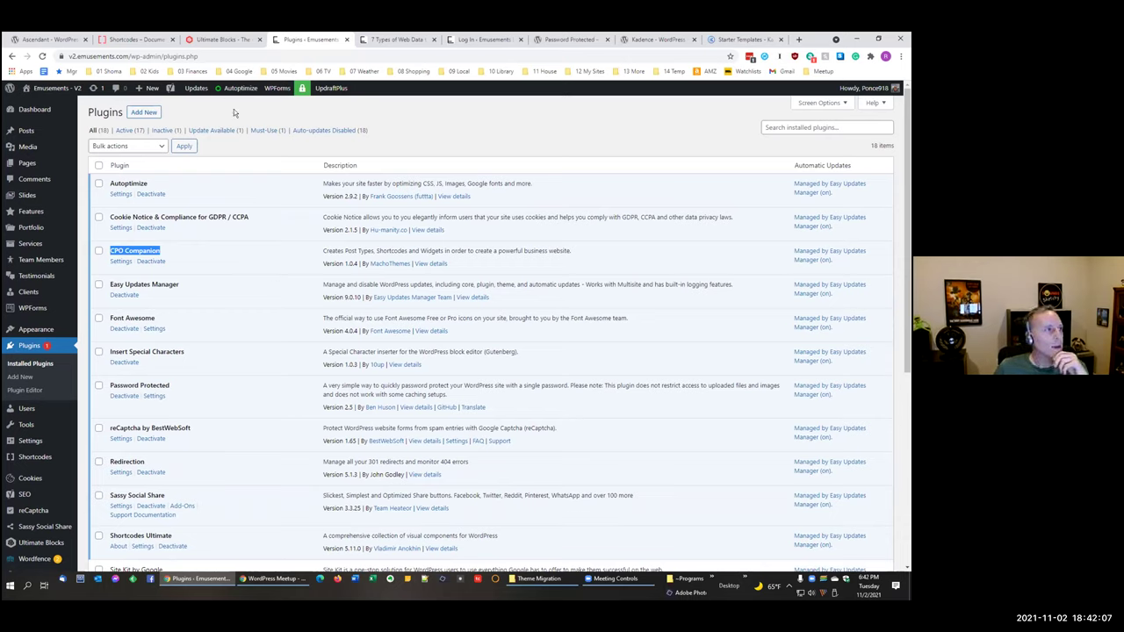
# Step: Check the backup post briefly, then scroll through the rest of the plugins list
pyautogui.click(392, 39)
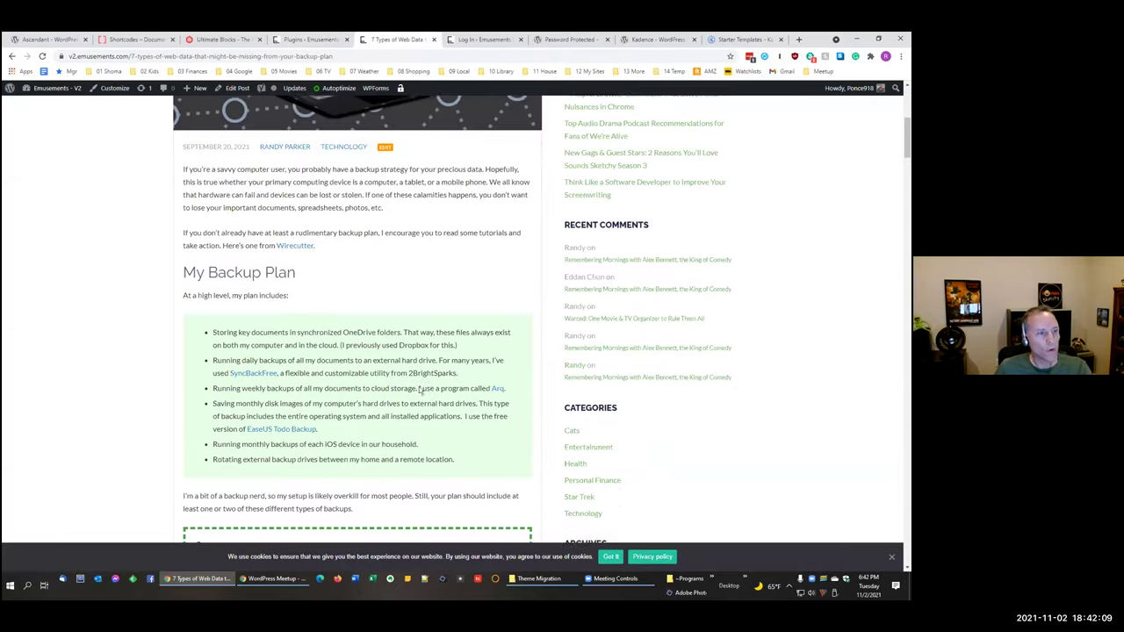
pyautogui.scroll(-1, 420, 390)
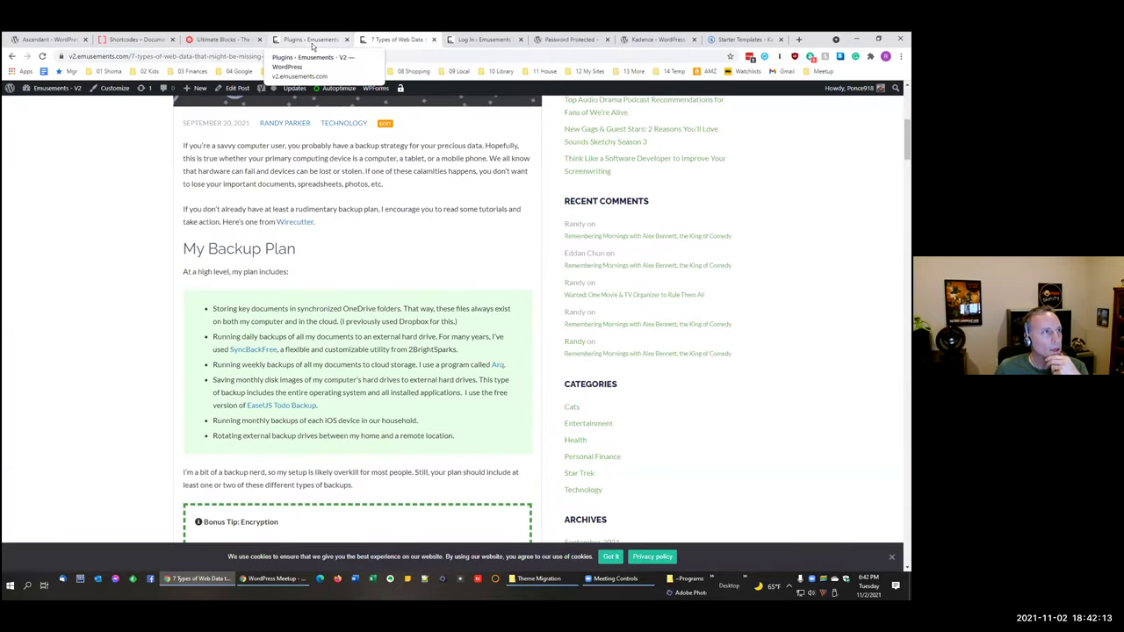
pyautogui.click(309, 40)
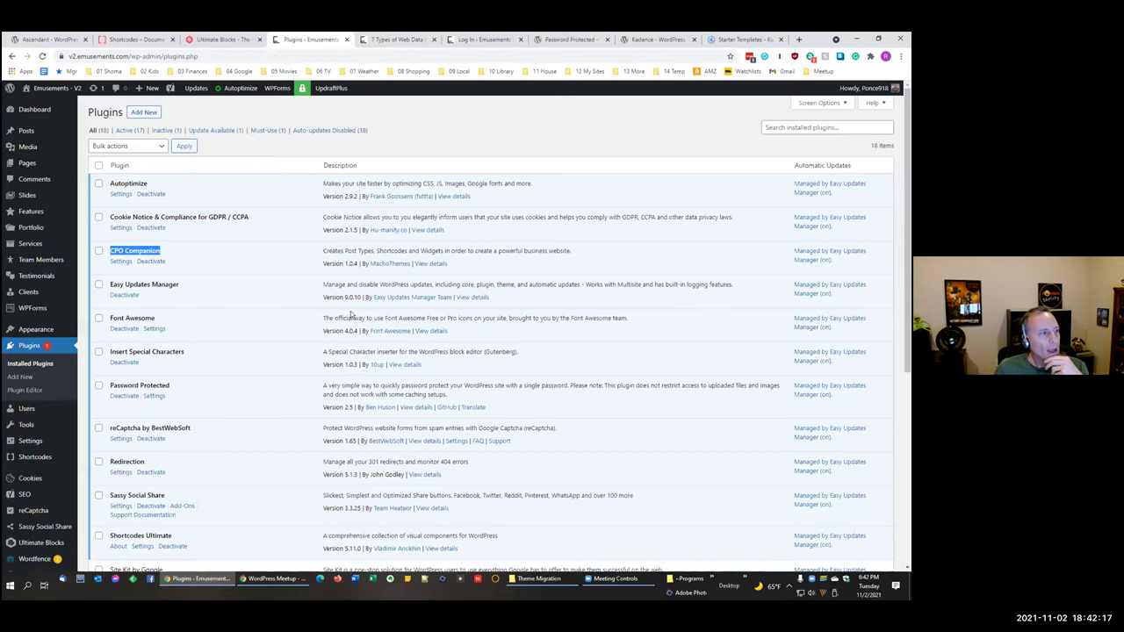
pyautogui.scroll(-1, 352, 329)
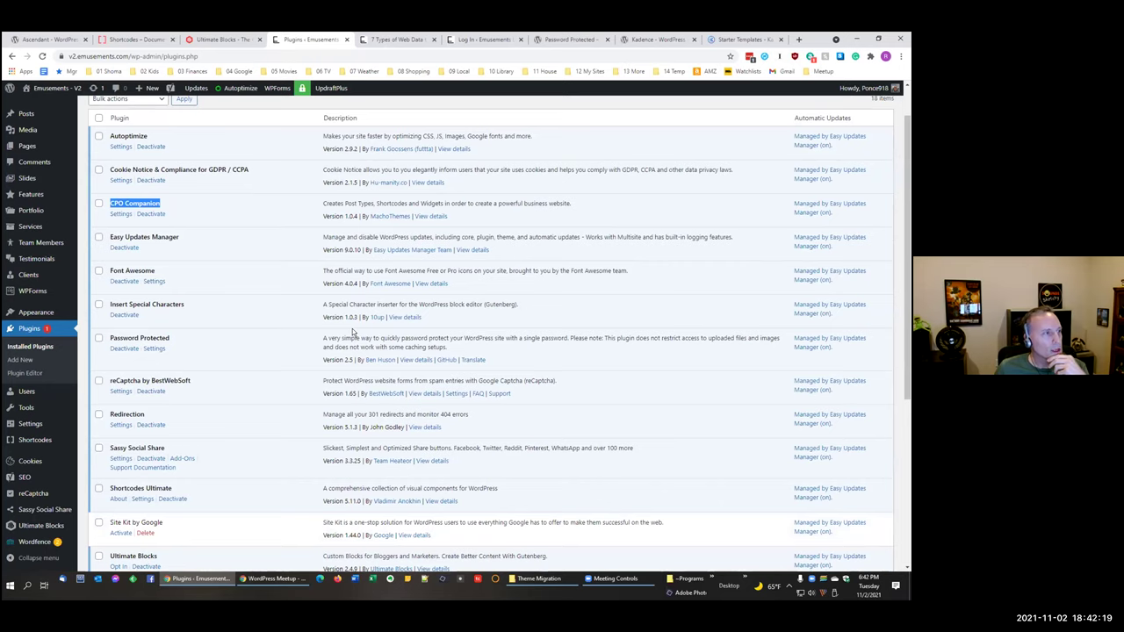
pyautogui.scroll(-3, 352, 329)
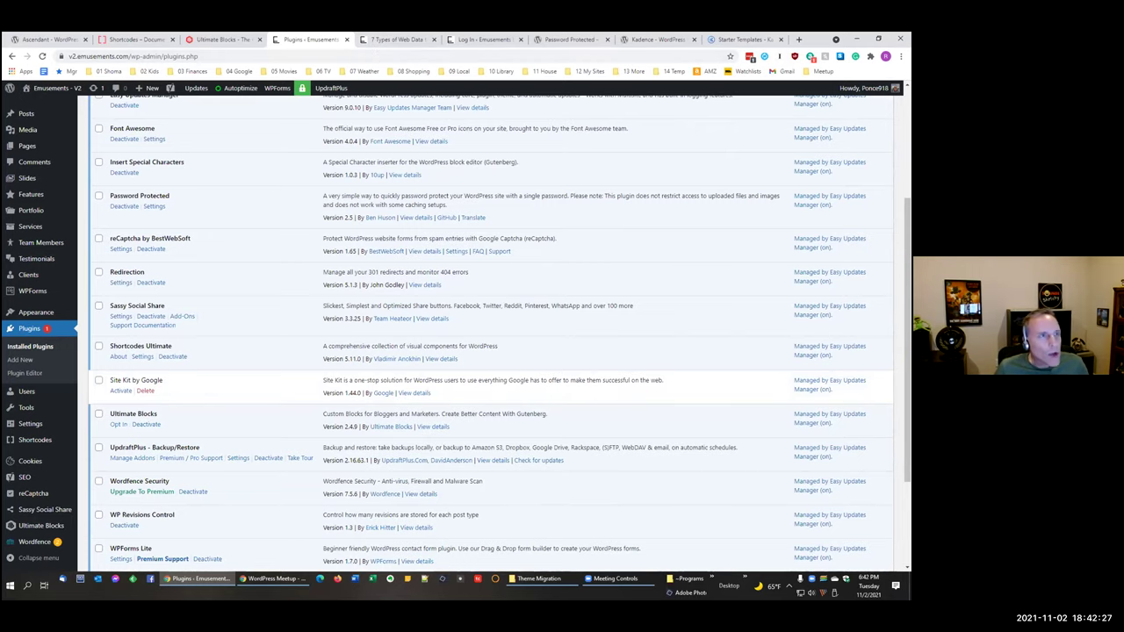
pyautogui.click(164, 41)
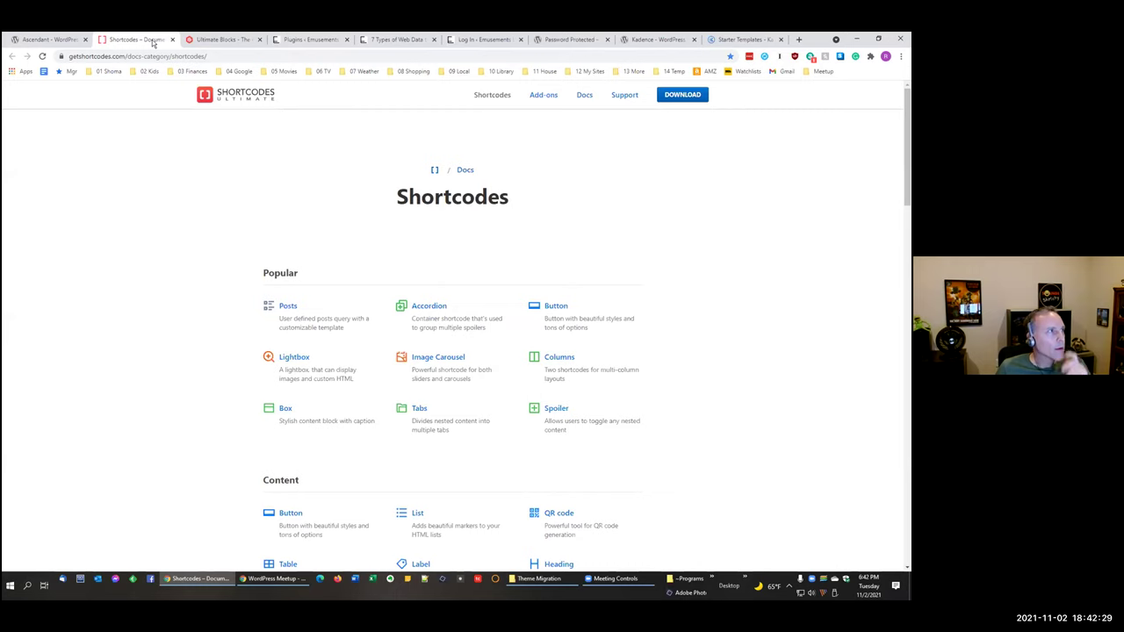
# Step: Close the Ascendant tab and scroll the shortcodes docs through every category and back
pyautogui.click(86, 39)
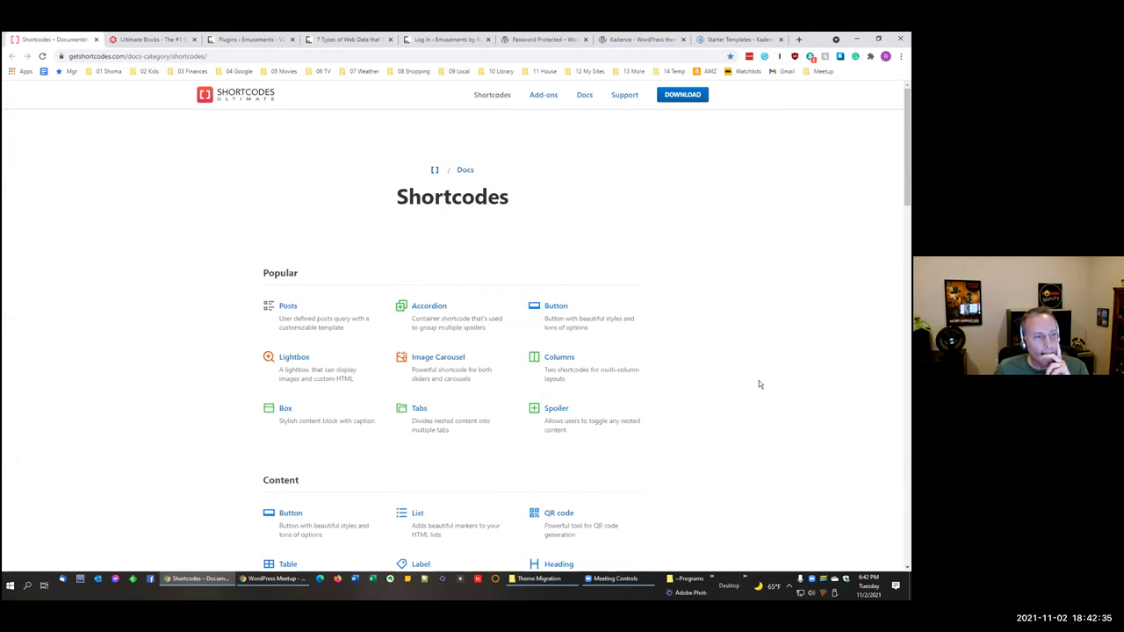
pyautogui.scroll(-1, 758, 381)
pyautogui.scroll(-1, 759, 385)
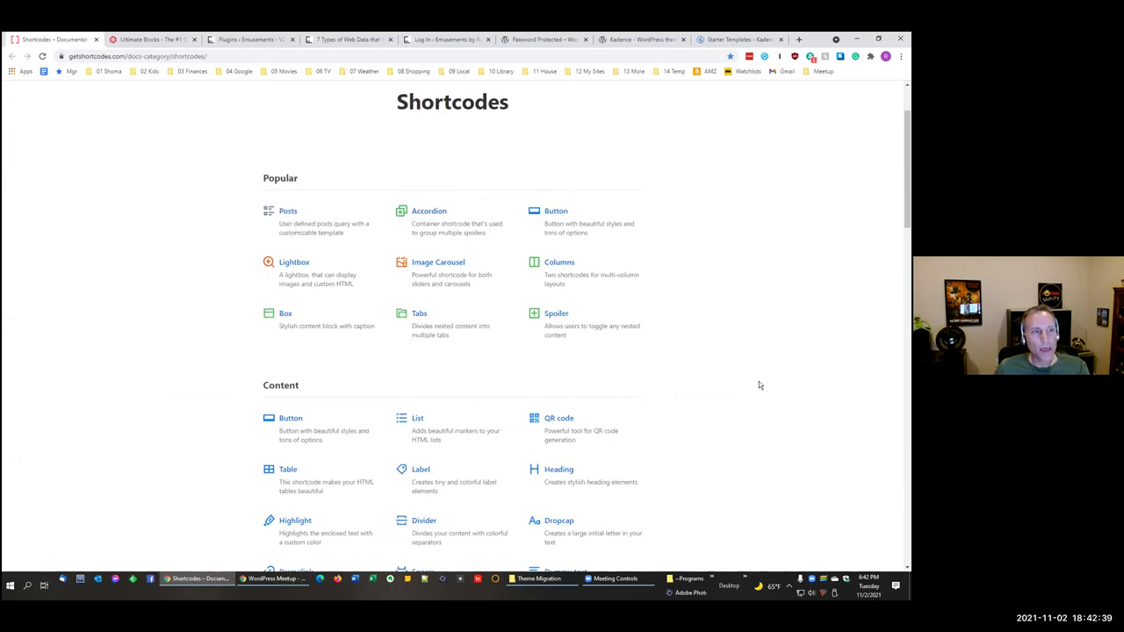
pyautogui.scroll(-1, 760, 384)
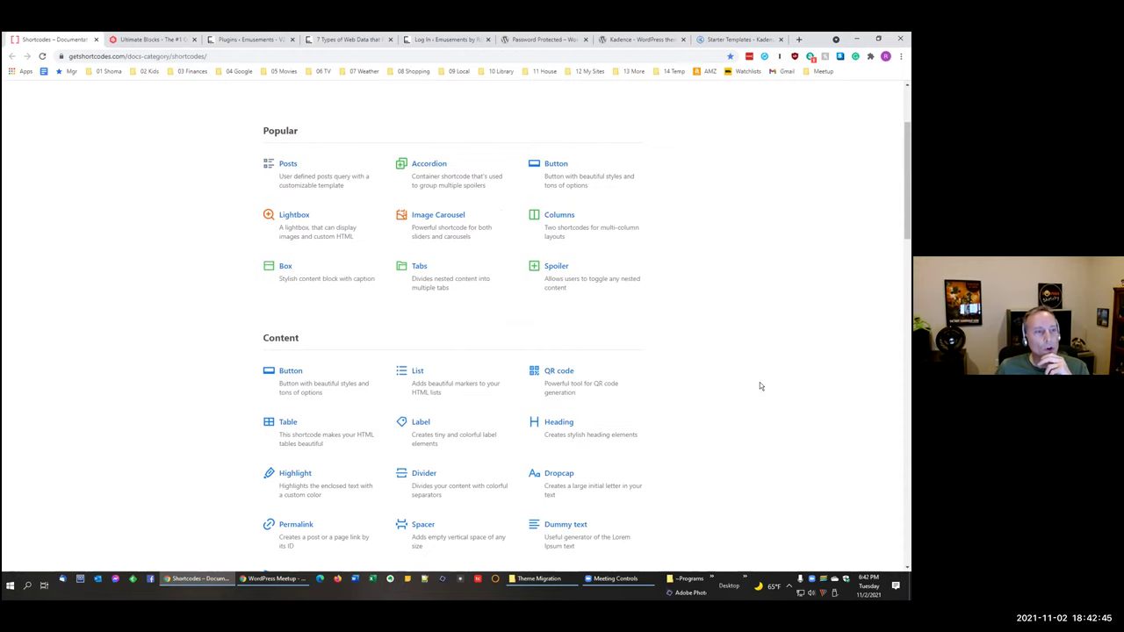
pyautogui.scroll(-1, 760, 387)
pyautogui.scroll(-13, 760, 387)
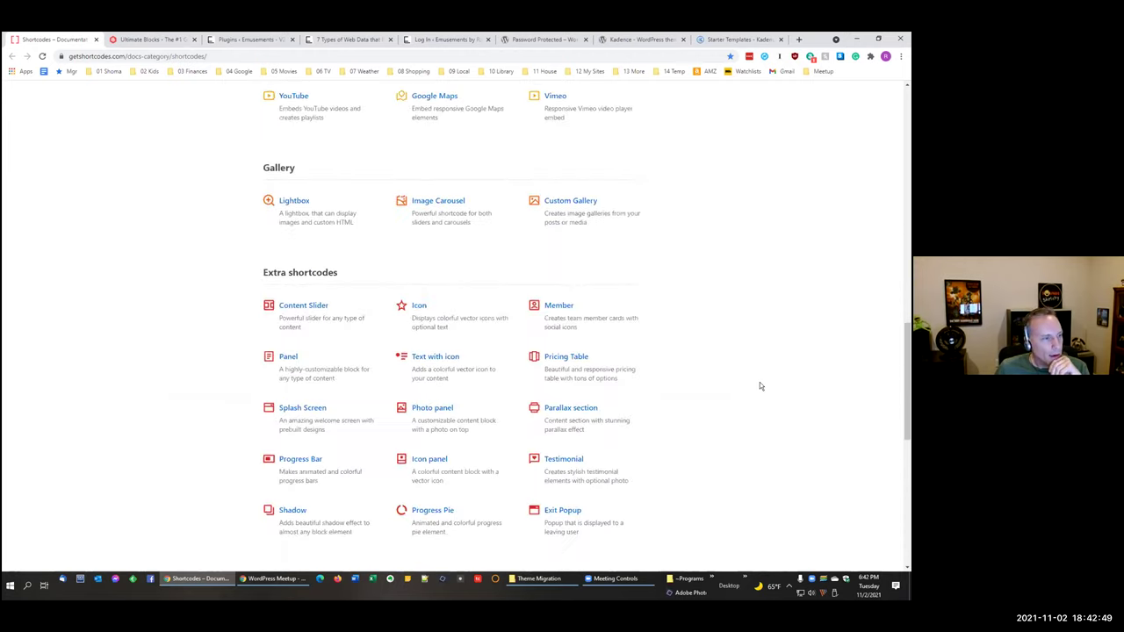
pyautogui.scroll(-6, 760, 387)
pyautogui.scroll(2, 760, 386)
pyautogui.scroll(1, 761, 386)
pyautogui.scroll(3, 760, 386)
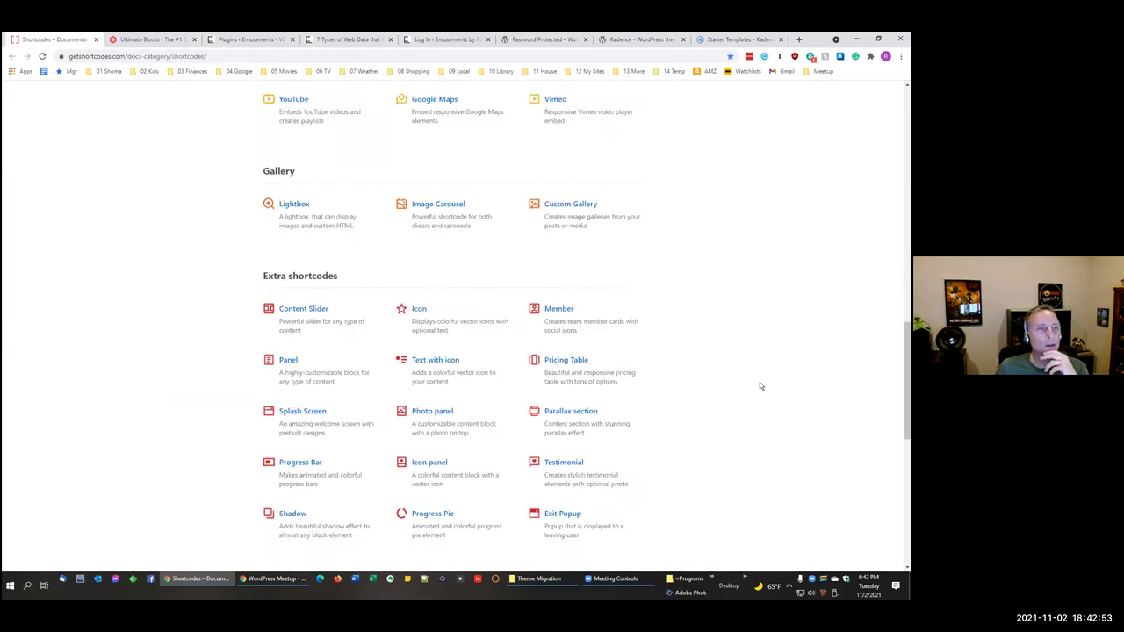
pyautogui.scroll(12, 760, 386)
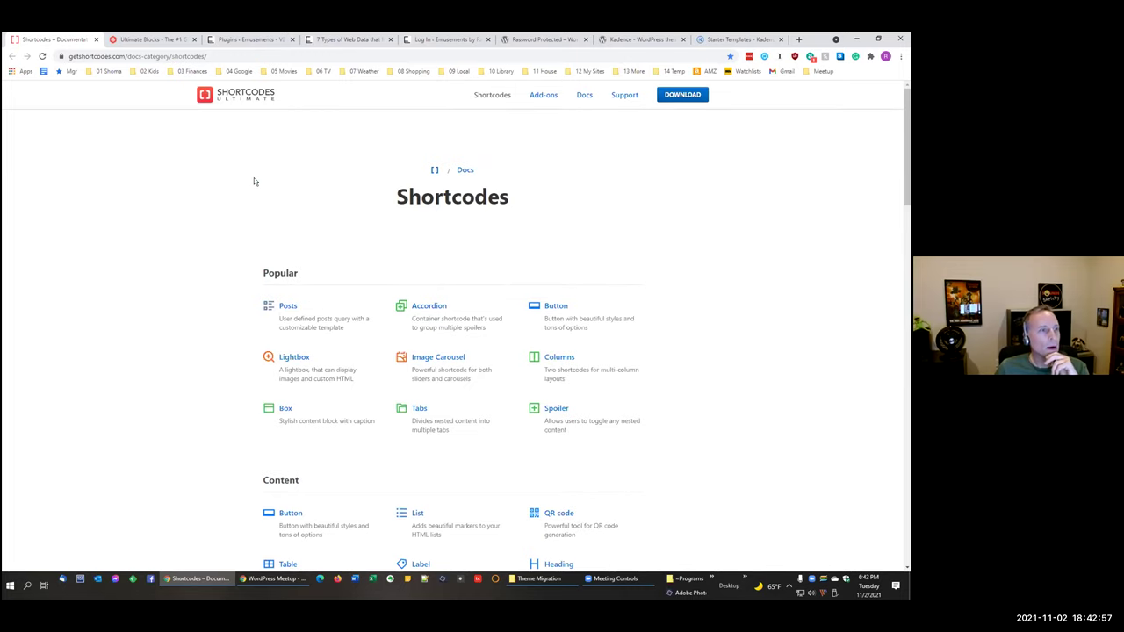
# Step: Navigate from the backup post to Reviews > Movie Reviews
pyautogui.click(336, 40)
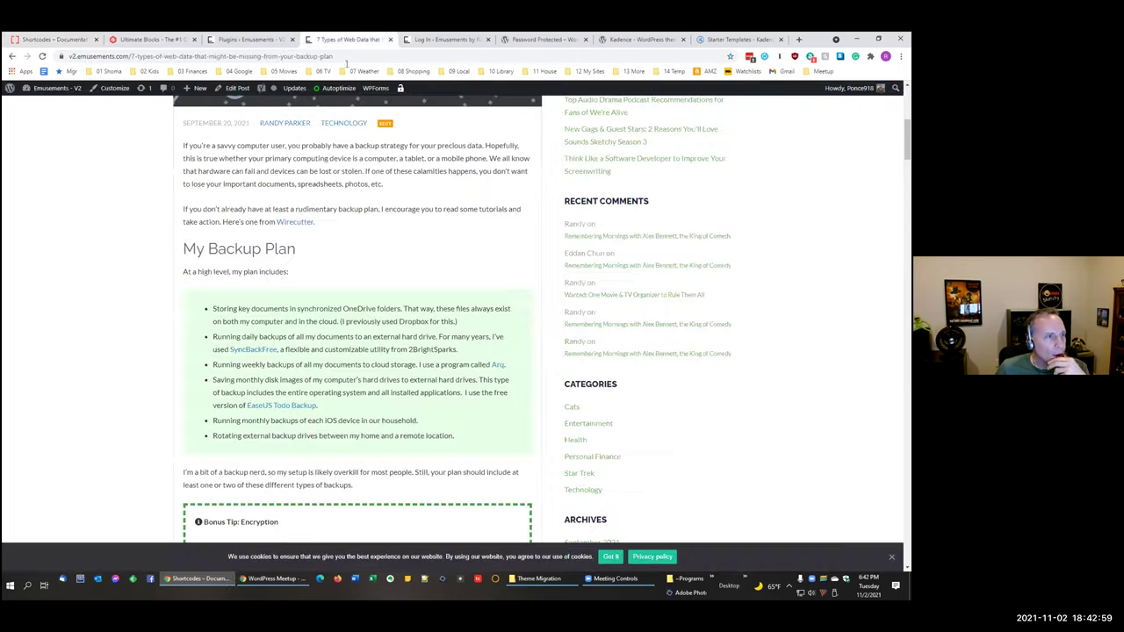
pyautogui.scroll(10, 533, 362)
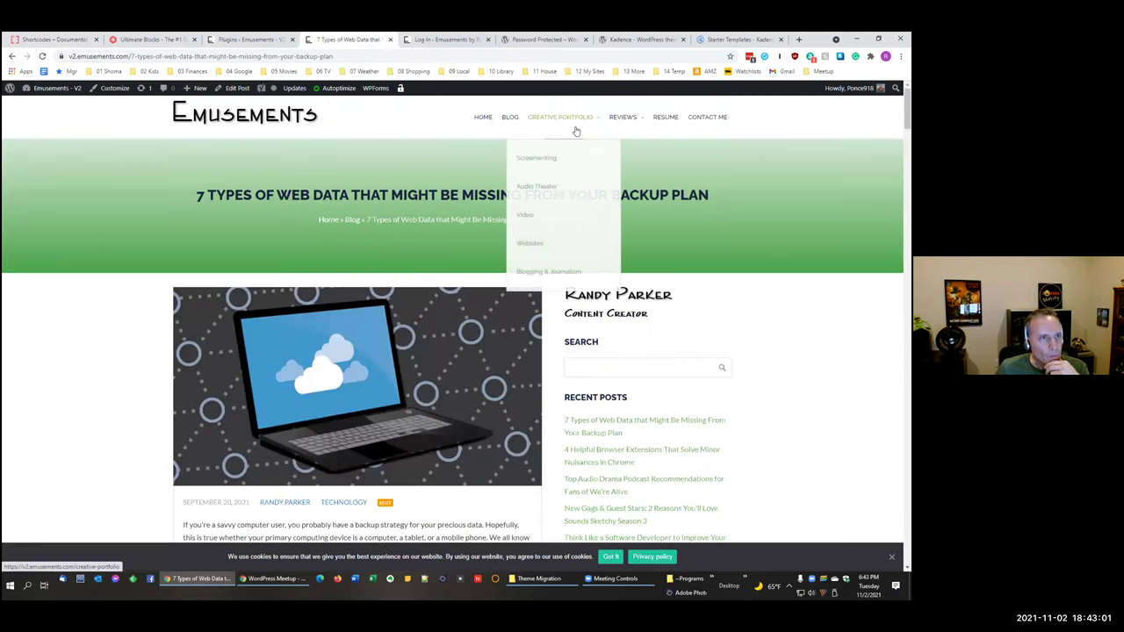
pyautogui.moveTo(625, 132)
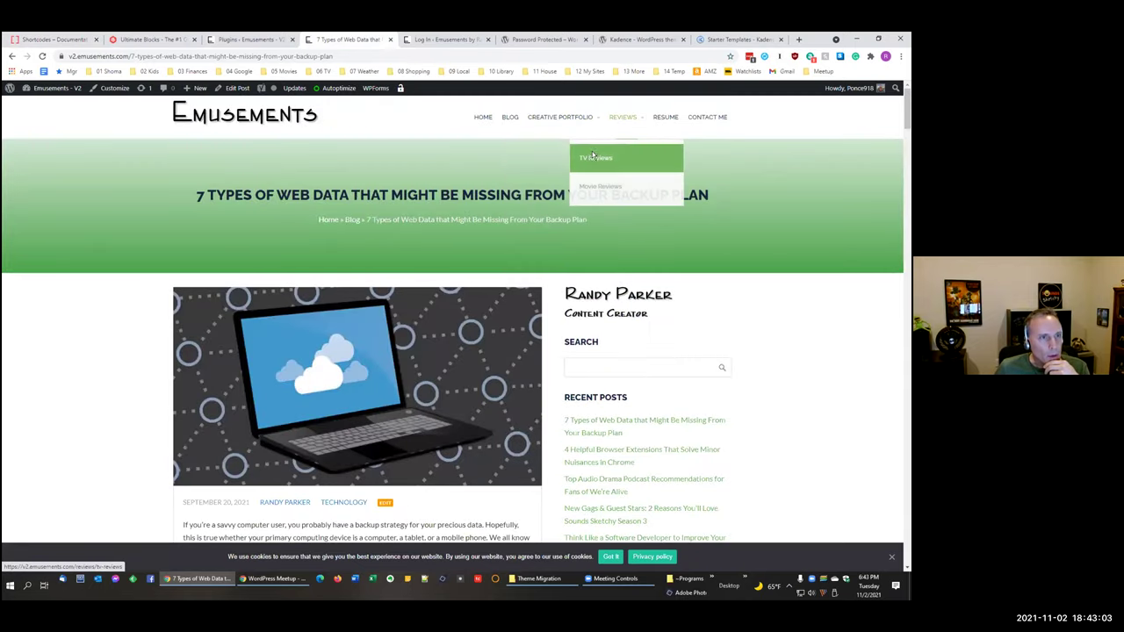
pyautogui.click(613, 120)
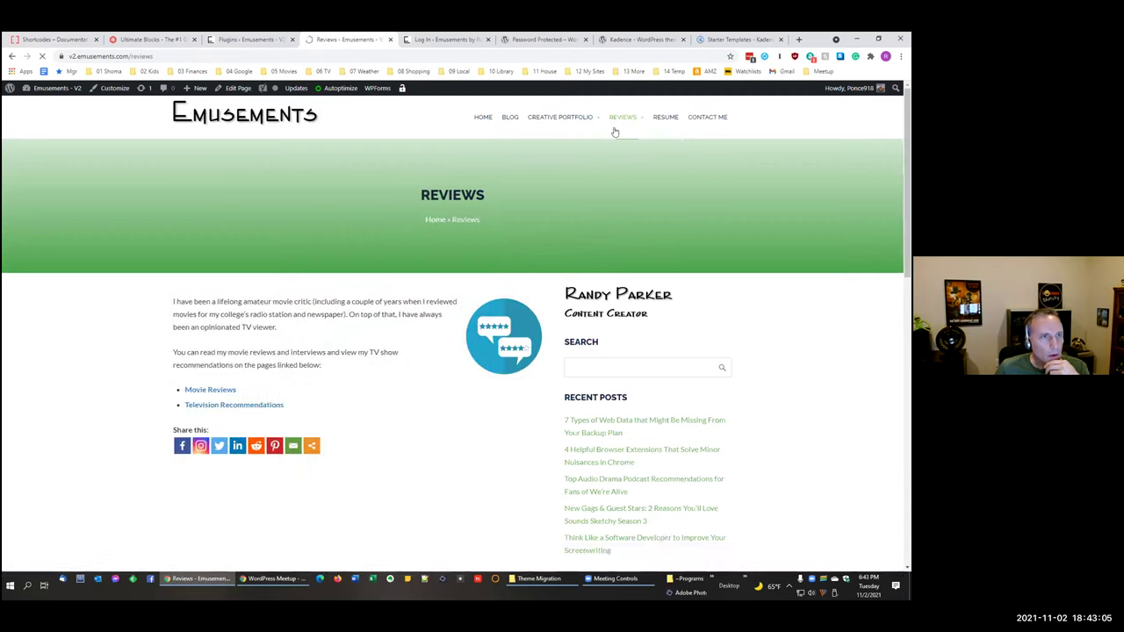
pyautogui.click(601, 186)
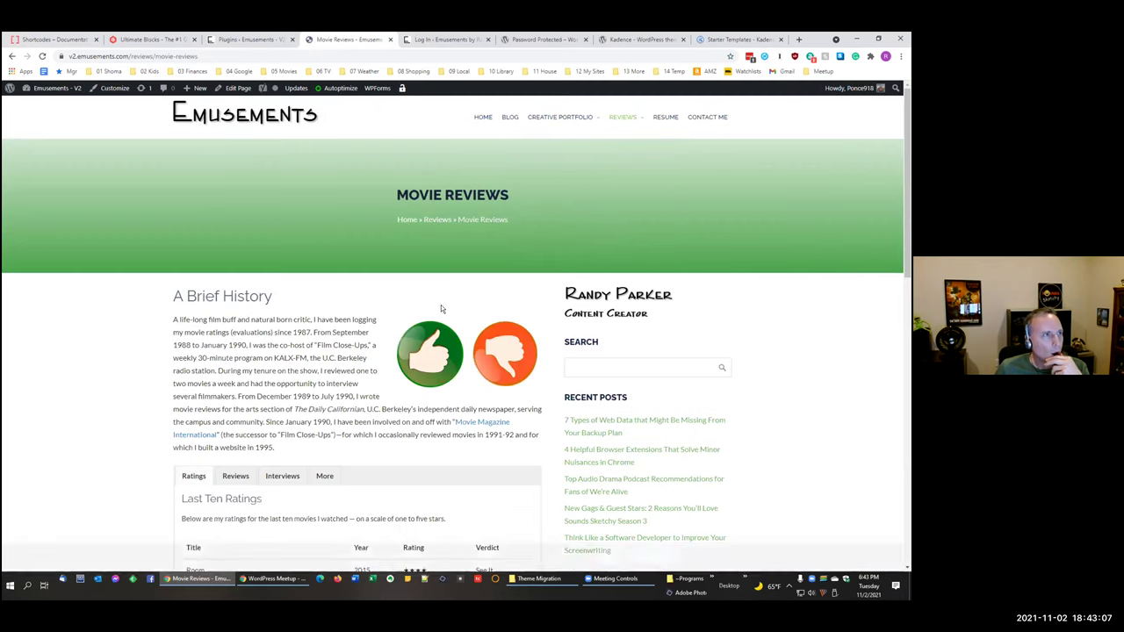
# Step: Switch the tabbed section between Interviews and Ratings, then scroll back up
pyautogui.scroll(-3, 239, 294)
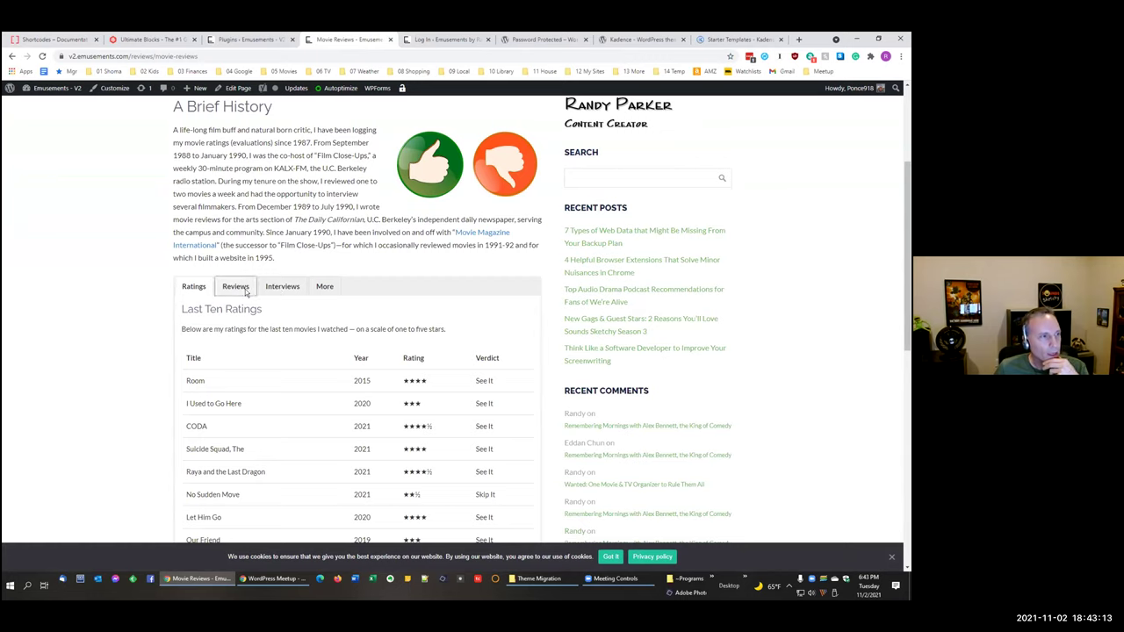
pyautogui.click(282, 286)
pyautogui.click(325, 287)
pyautogui.click(209, 290)
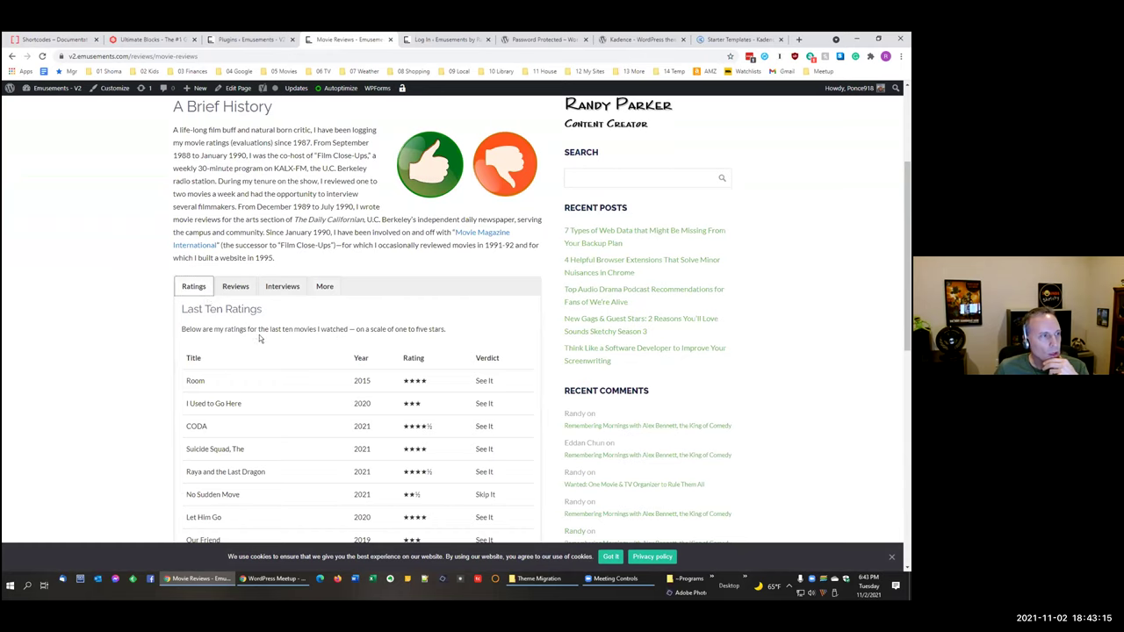
pyautogui.scroll(1, 341, 414)
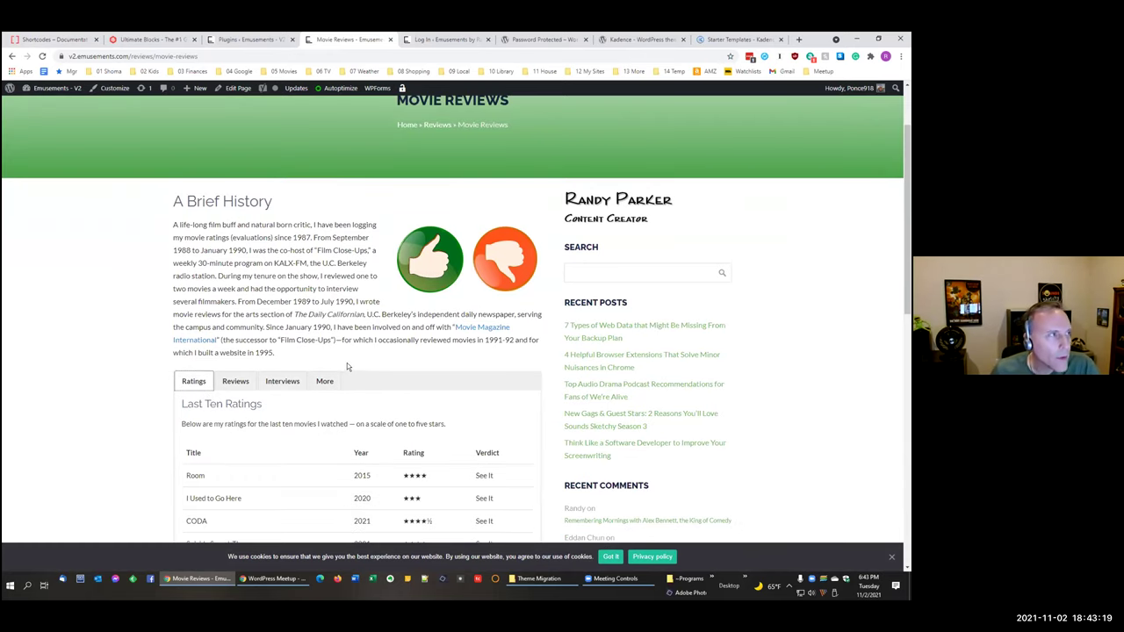
pyautogui.scroll(1, 346, 362)
# Step: Scroll the Ultimate Blocks site to its blocks grid and dismiss both NotificationX popups
pyautogui.click(151, 39)
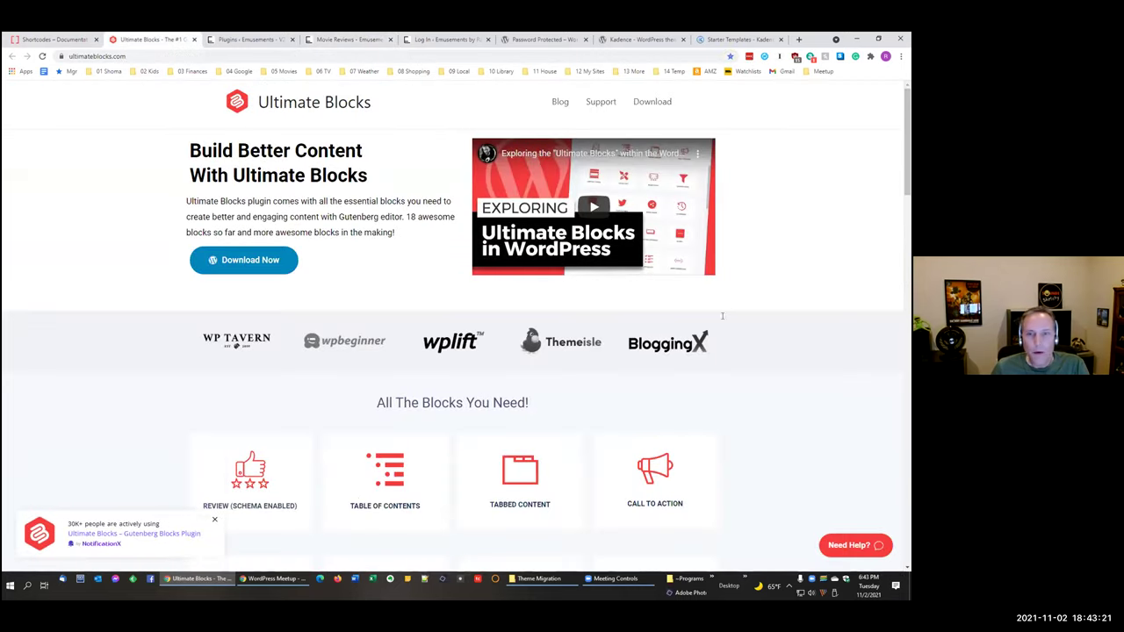
pyautogui.scroll(-3, 827, 428)
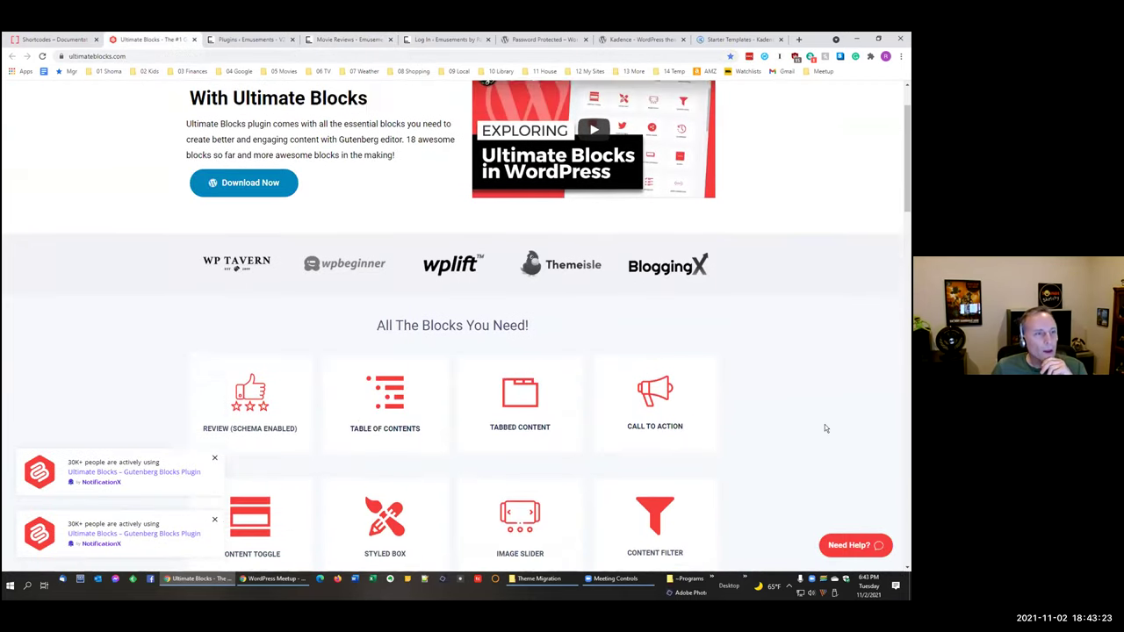
pyautogui.click(216, 457)
pyautogui.click(214, 519)
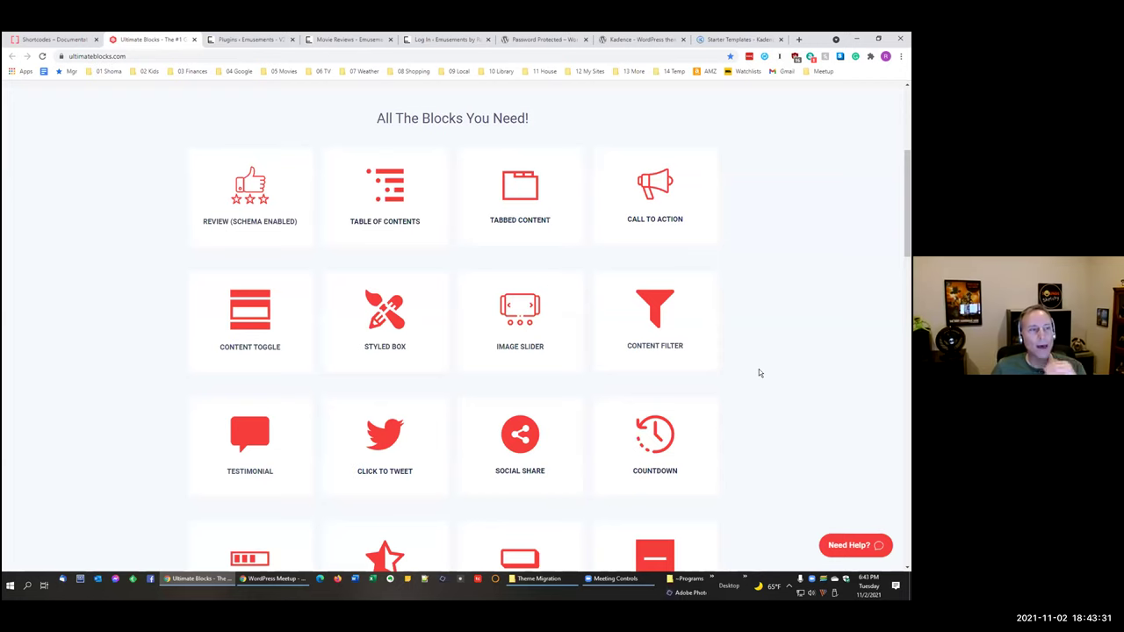
pyautogui.scroll(-1, 759, 373)
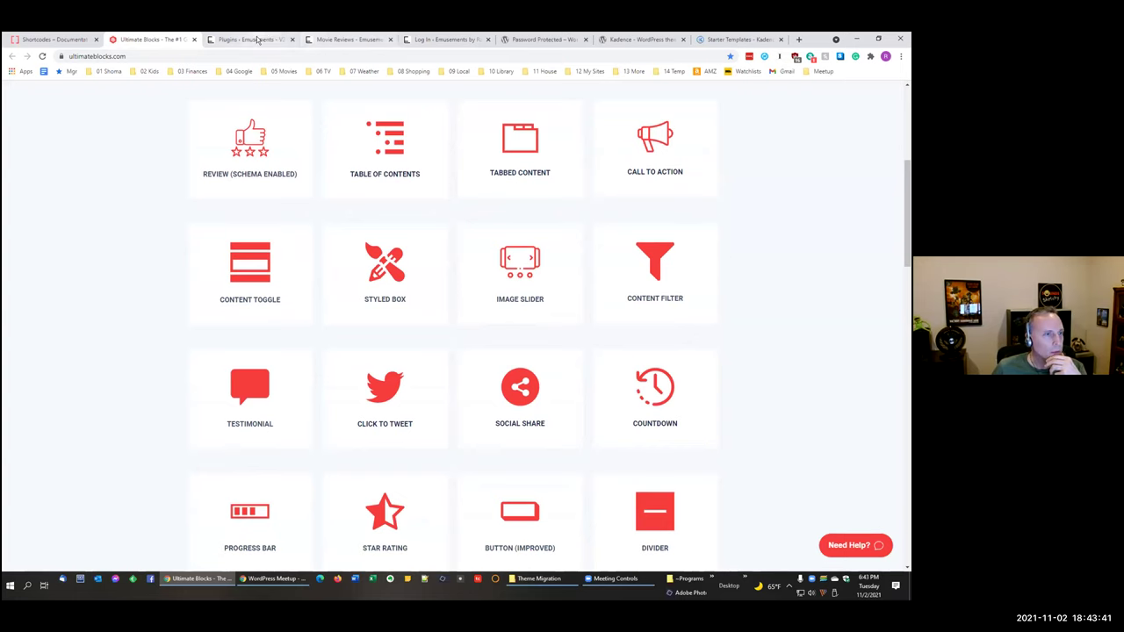
pyautogui.click(254, 40)
# Step: Open Reviews > TV Reviews, jump to Curb Your Enthusiasm via its TOC, then return to plugins
pyautogui.click(346, 39)
pyautogui.moveTo(620, 116)
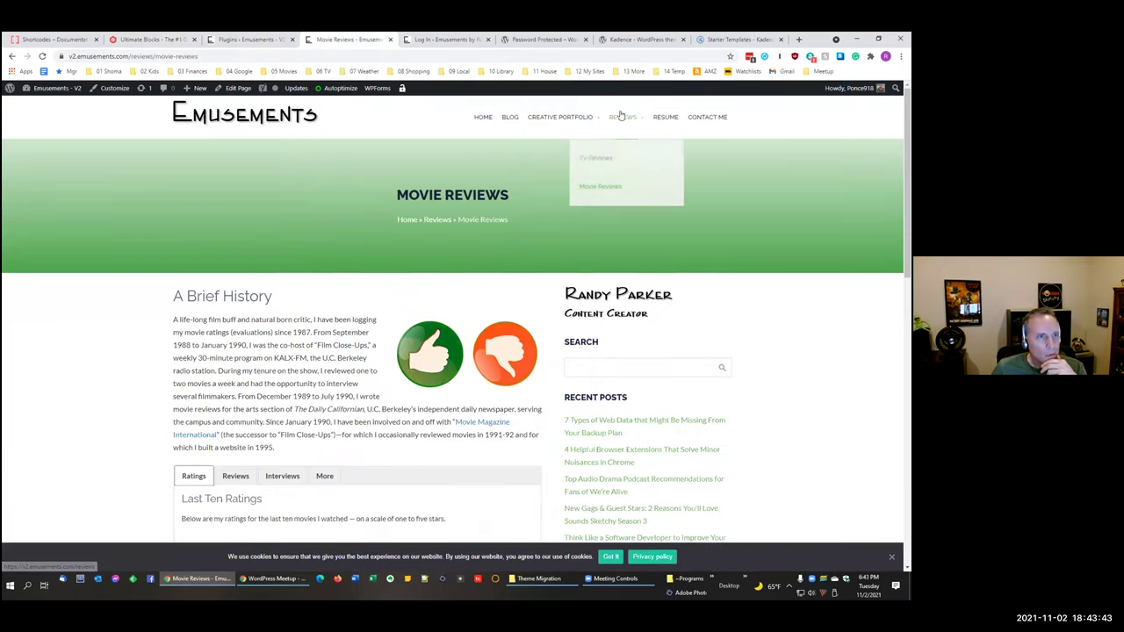
pyautogui.click(582, 159)
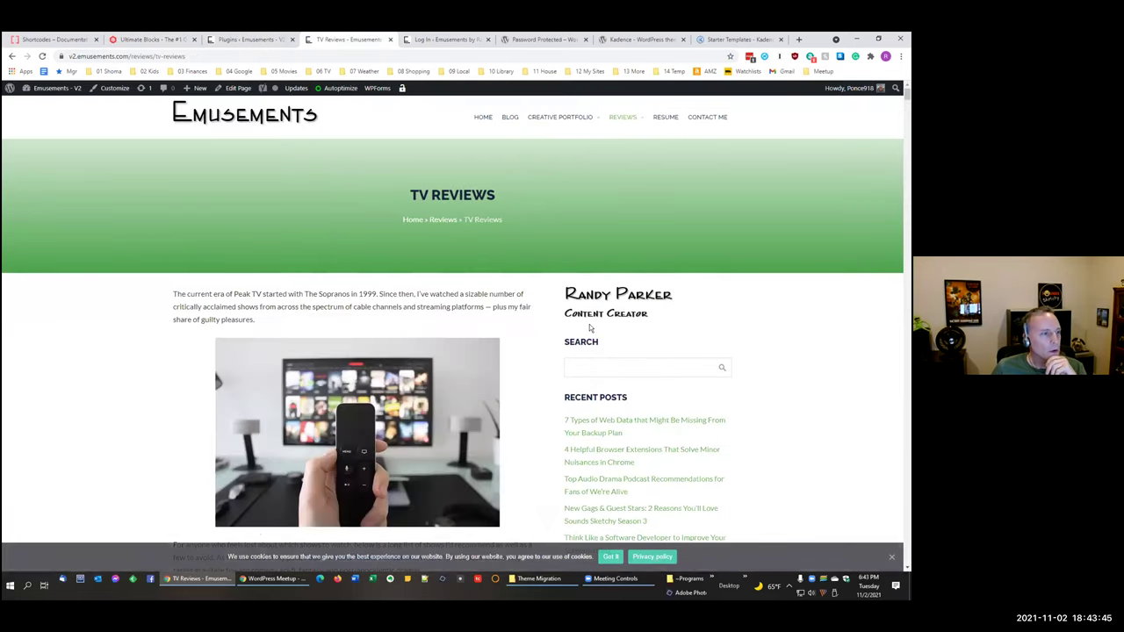
pyautogui.scroll(-5, 590, 328)
pyautogui.click(246, 268)
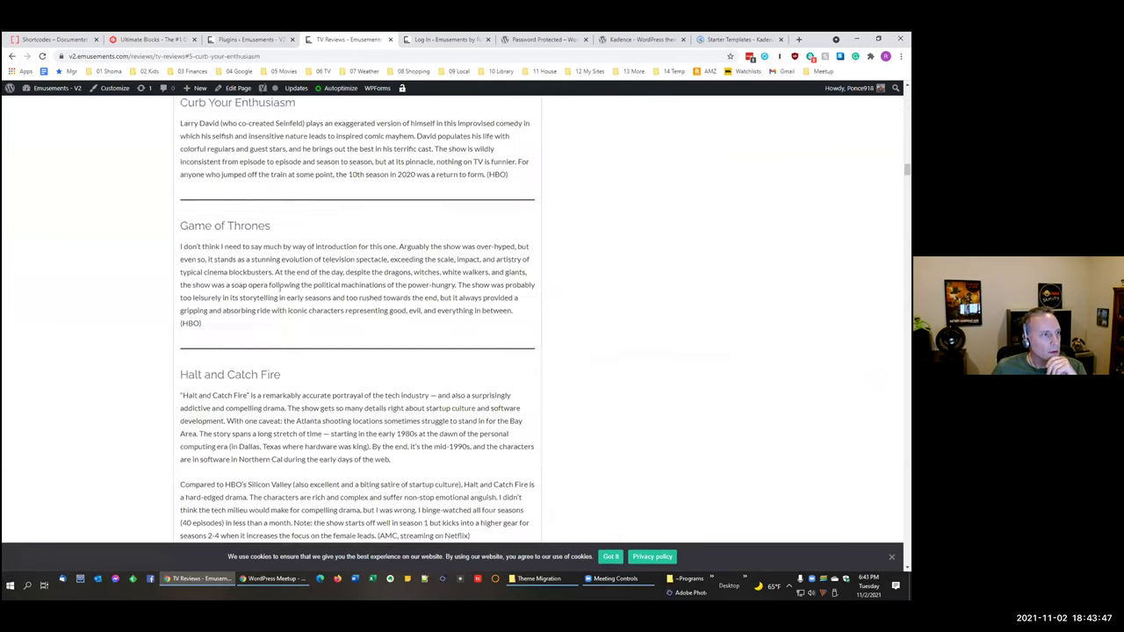
pyautogui.scroll(10, 331, 308)
pyautogui.scroll(8, 329, 307)
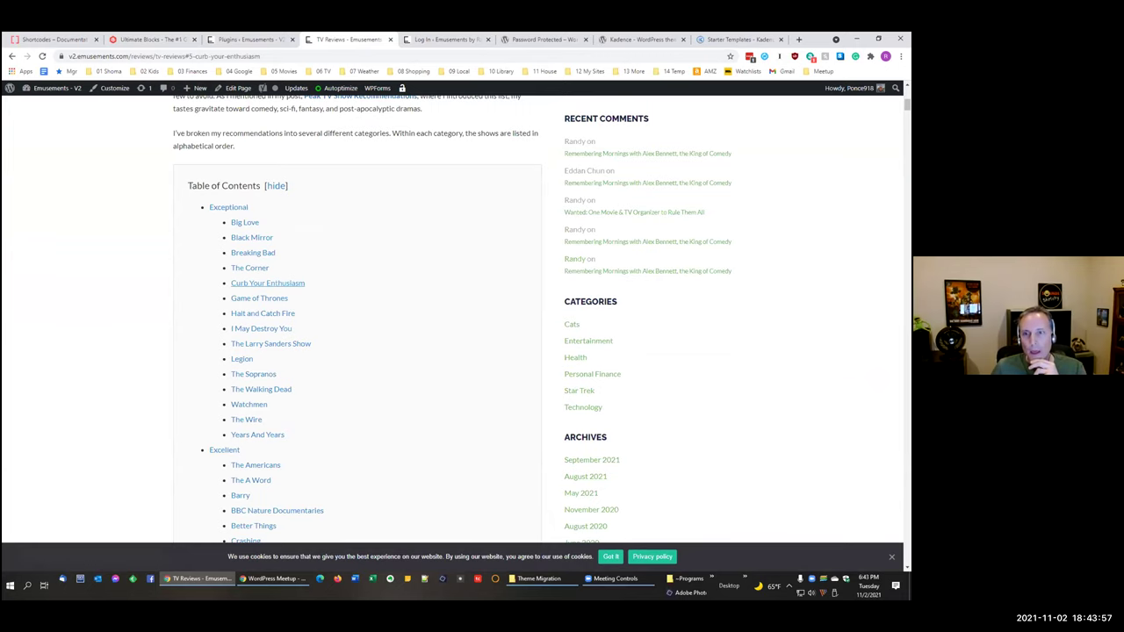
pyautogui.scroll(10, 375, 174)
pyautogui.hotkey('ctrl', 'pageup')
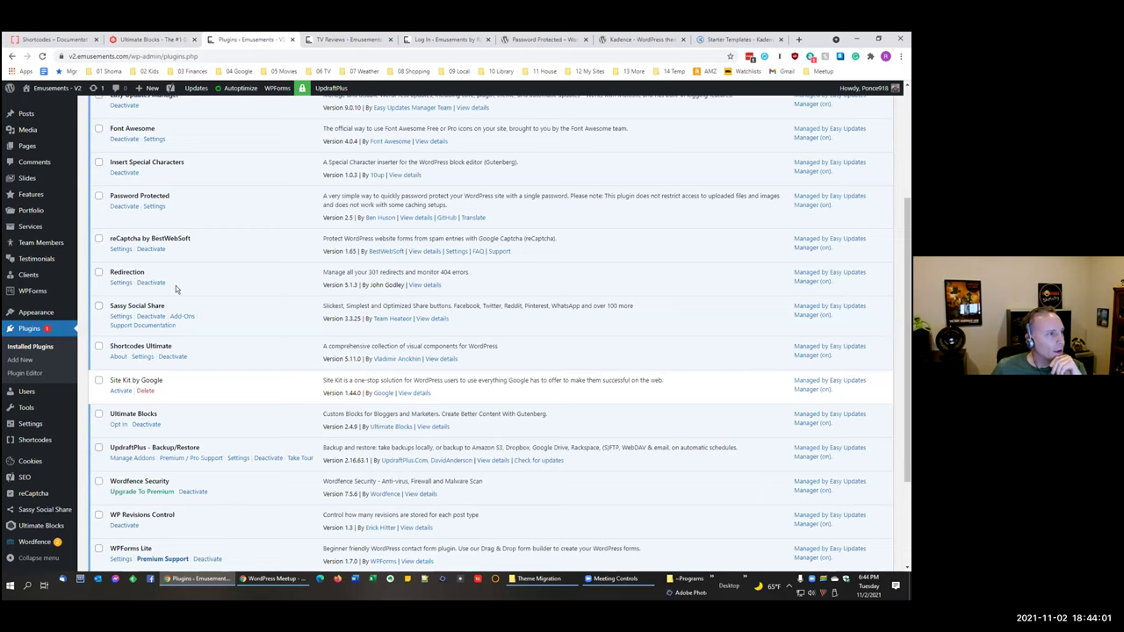
# Step: Scroll back up the installed plugins list and return to the live TV Reviews page
pyautogui.scroll(1, 182, 200)
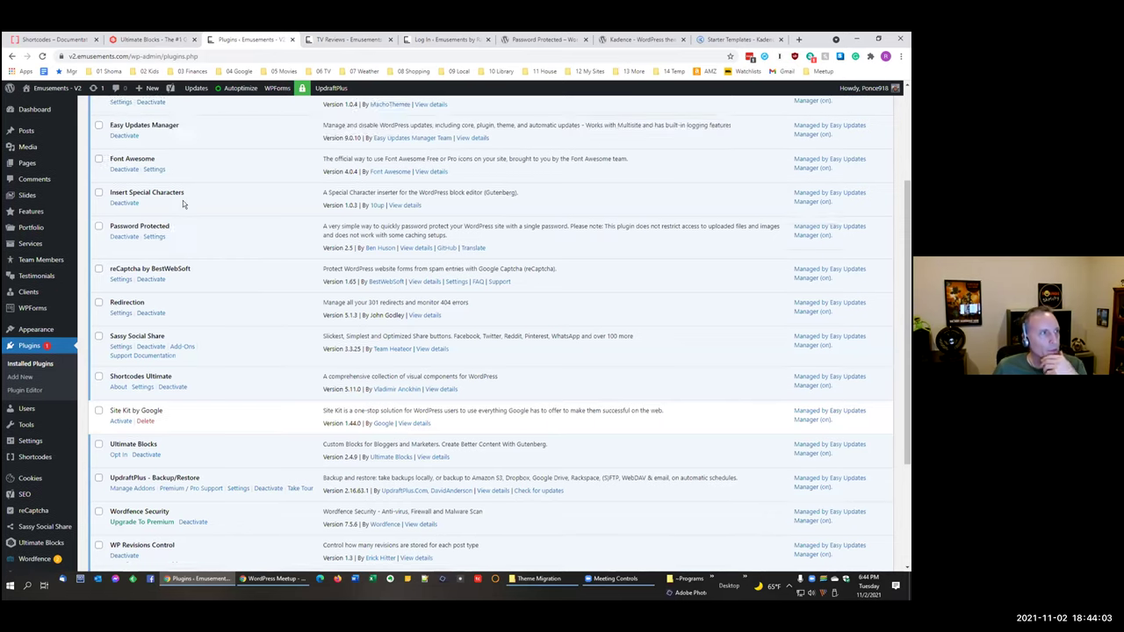
pyautogui.scroll(2, 183, 200)
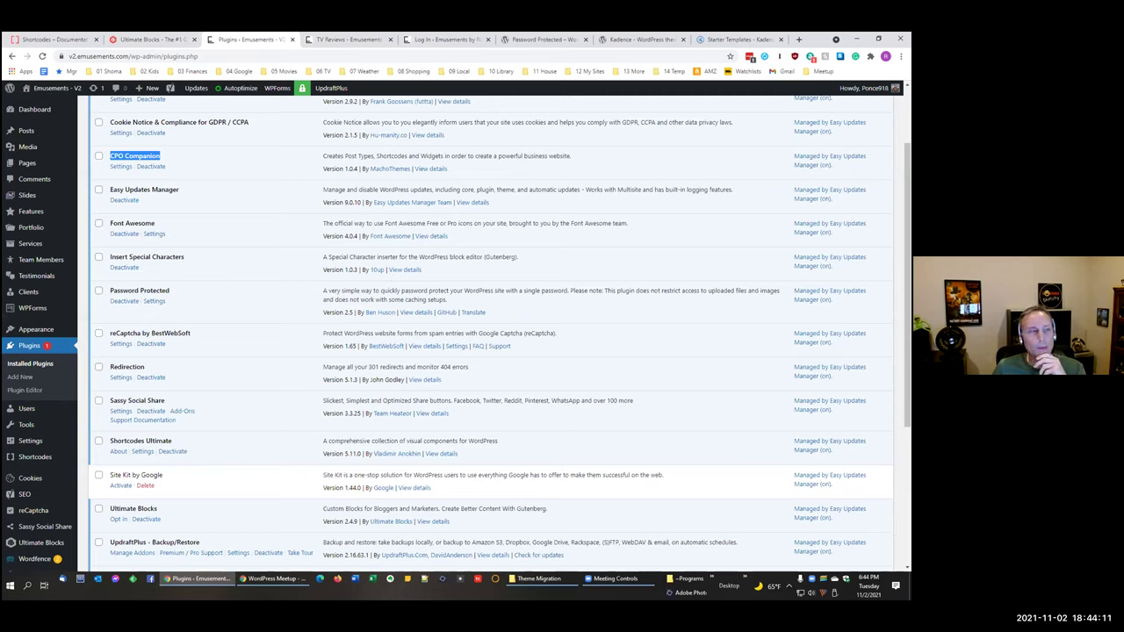
pyautogui.click(336, 39)
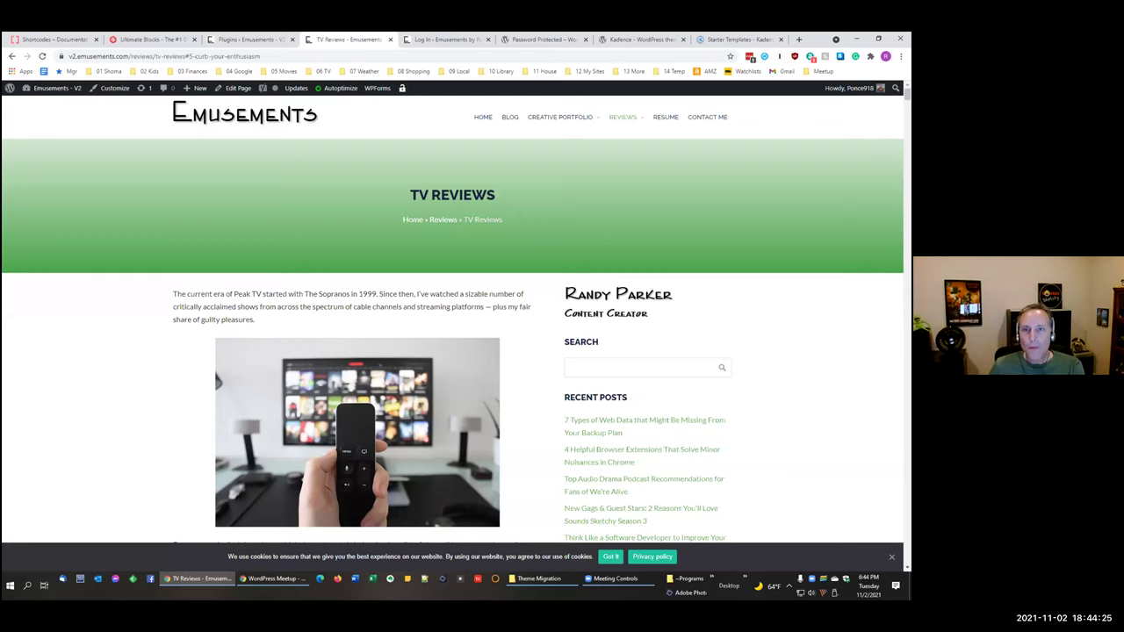
pyautogui.click(272, 578)
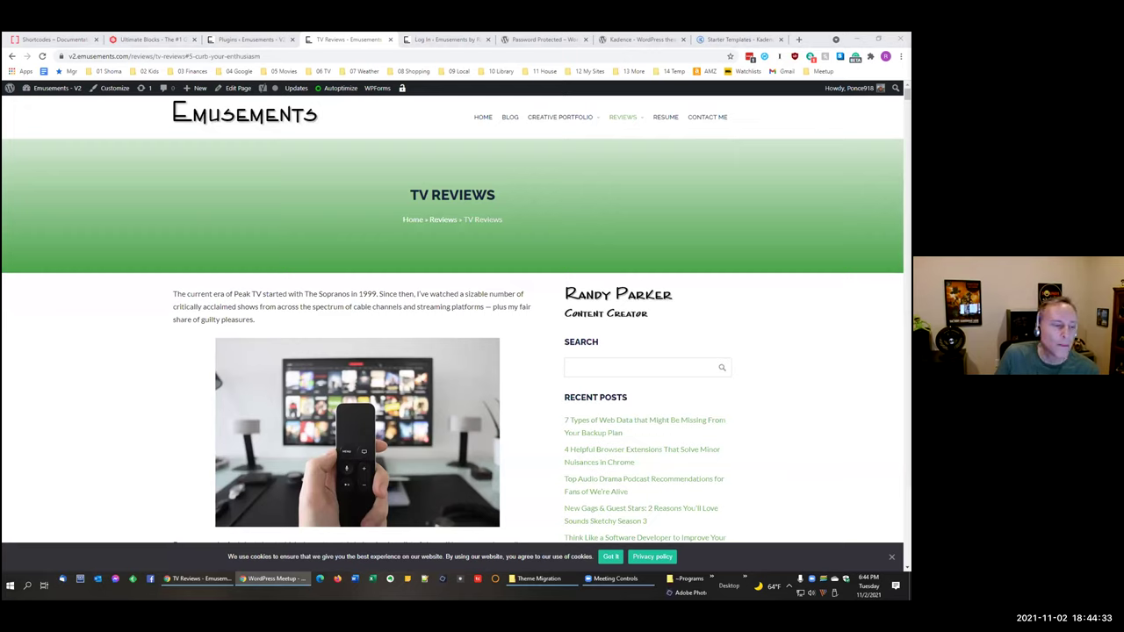
# Step: Accept the cookie consent banner with Got it on the TV Reviews page
pyautogui.click(609, 556)
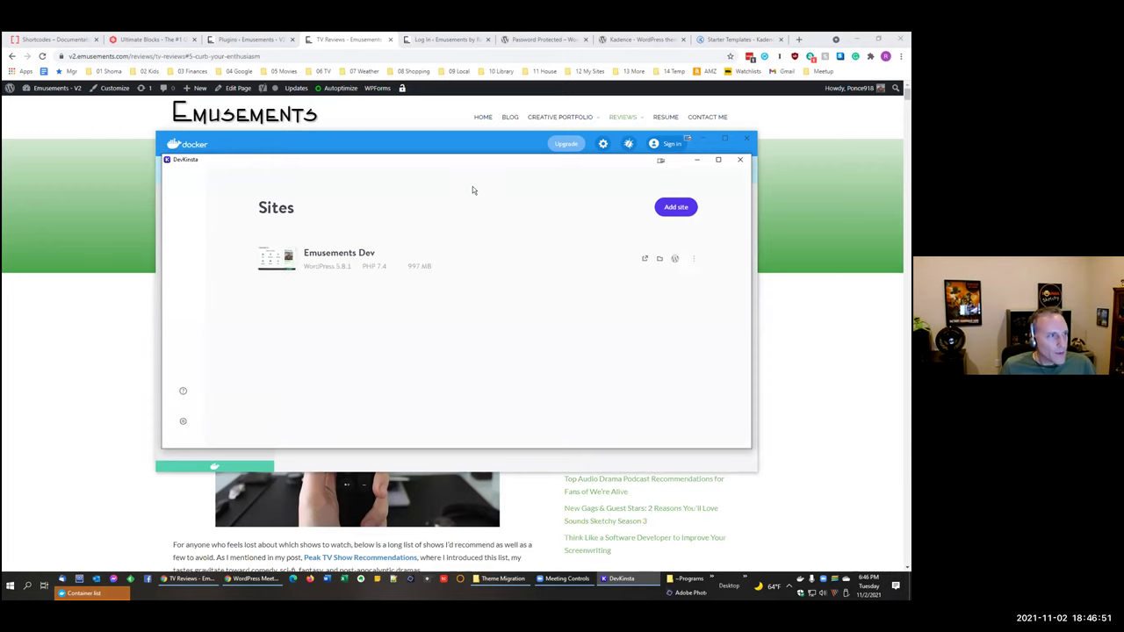
# Step: Show Docker's five devkinsta containers, placing Docker up-left and DevKinsta up-right so both are visible
pyautogui.click(374, 146)
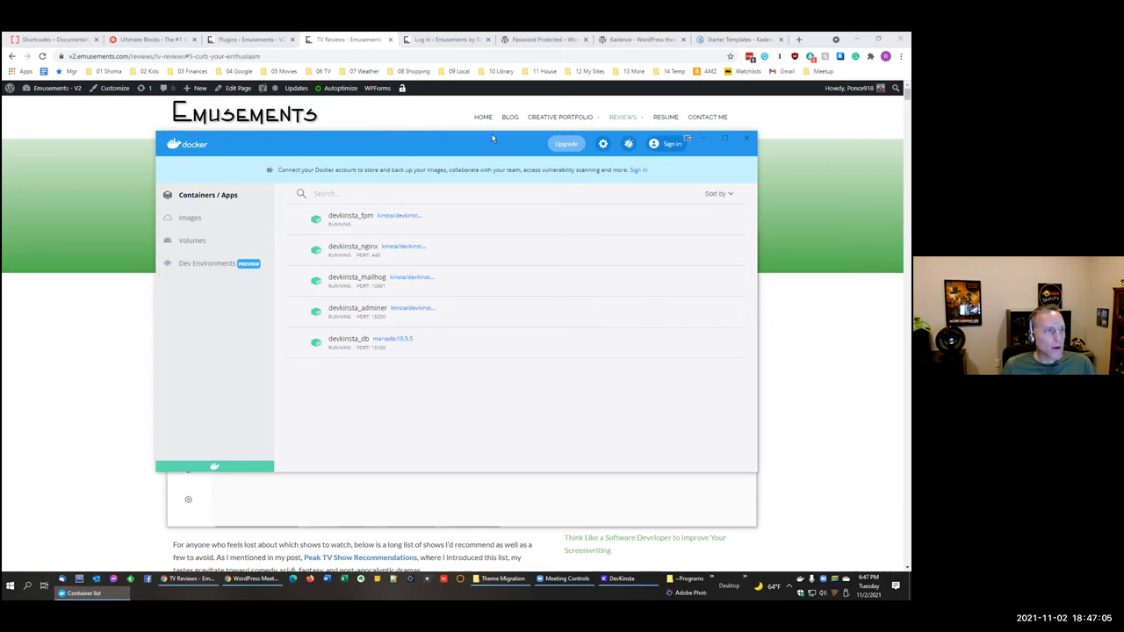
pyautogui.moveTo(493, 137); pyautogui.dragTo(444, 88)
pyautogui.click(575, 442)
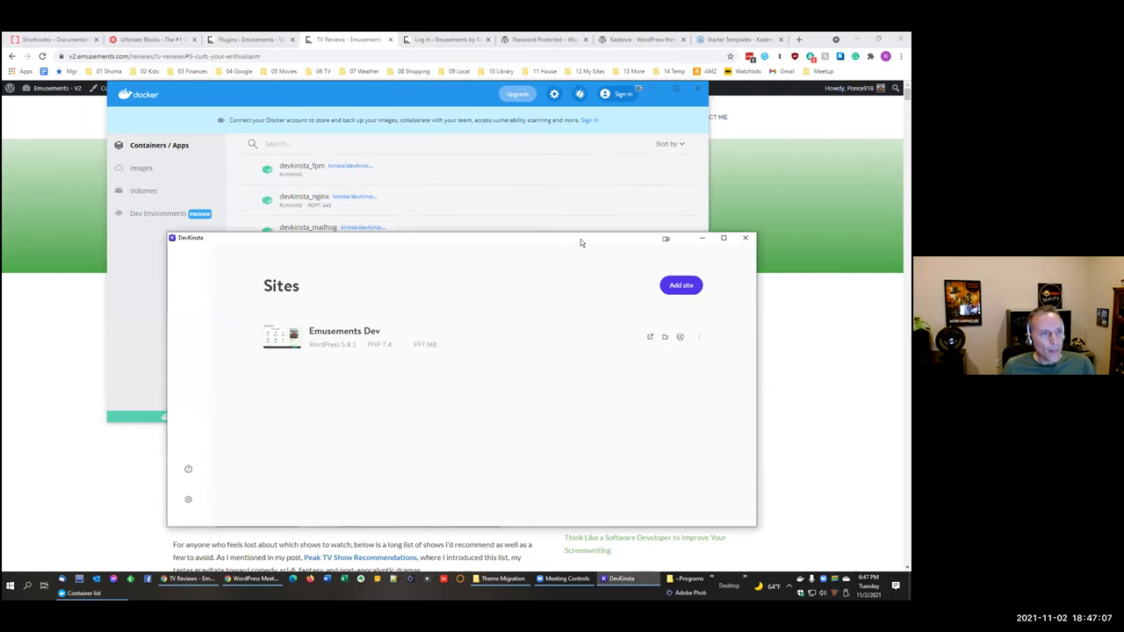
pyautogui.moveTo(580, 239); pyautogui.dragTo(628, 162)
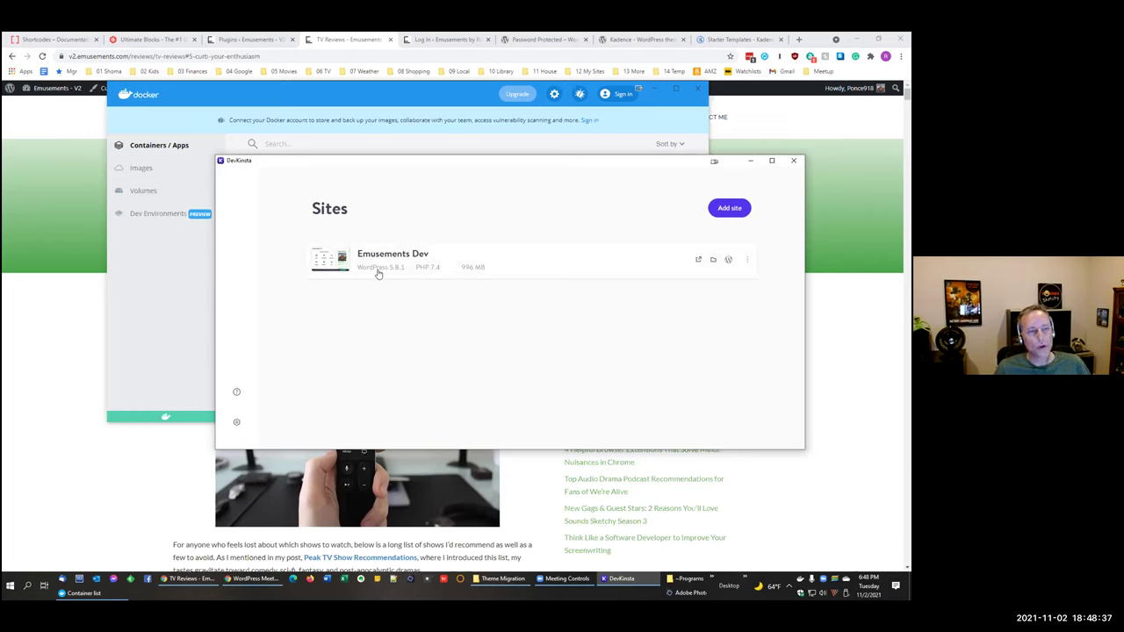
# Step: Open Emusements Dev at emusements-dev.local, then launch its WP admin from DevKinsta
pyautogui.click(699, 261)
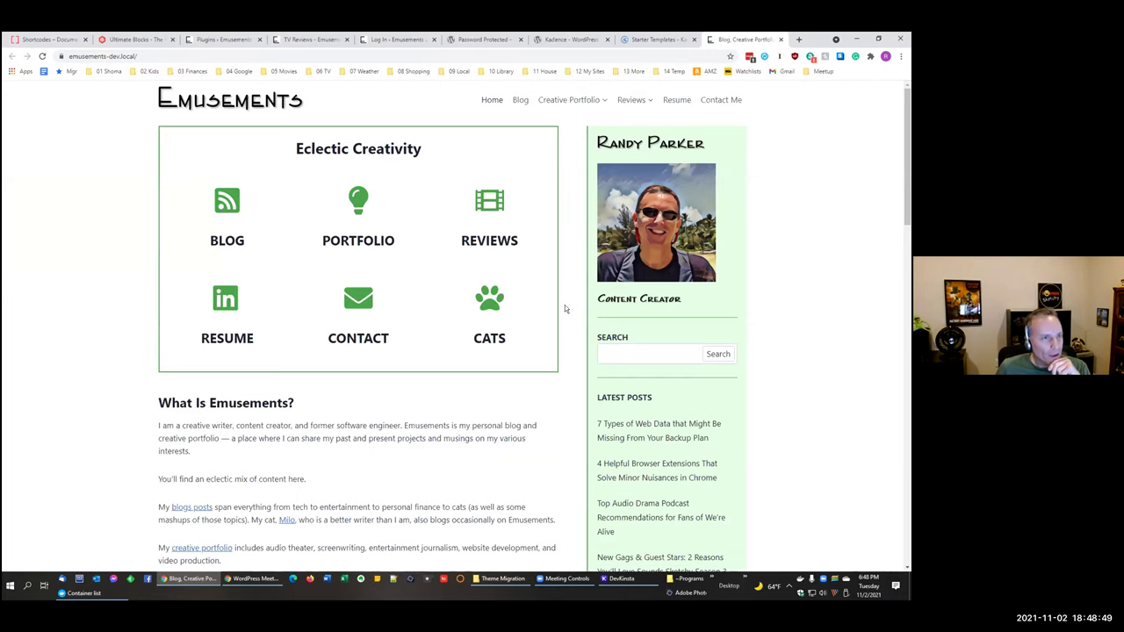
pyautogui.click(611, 580)
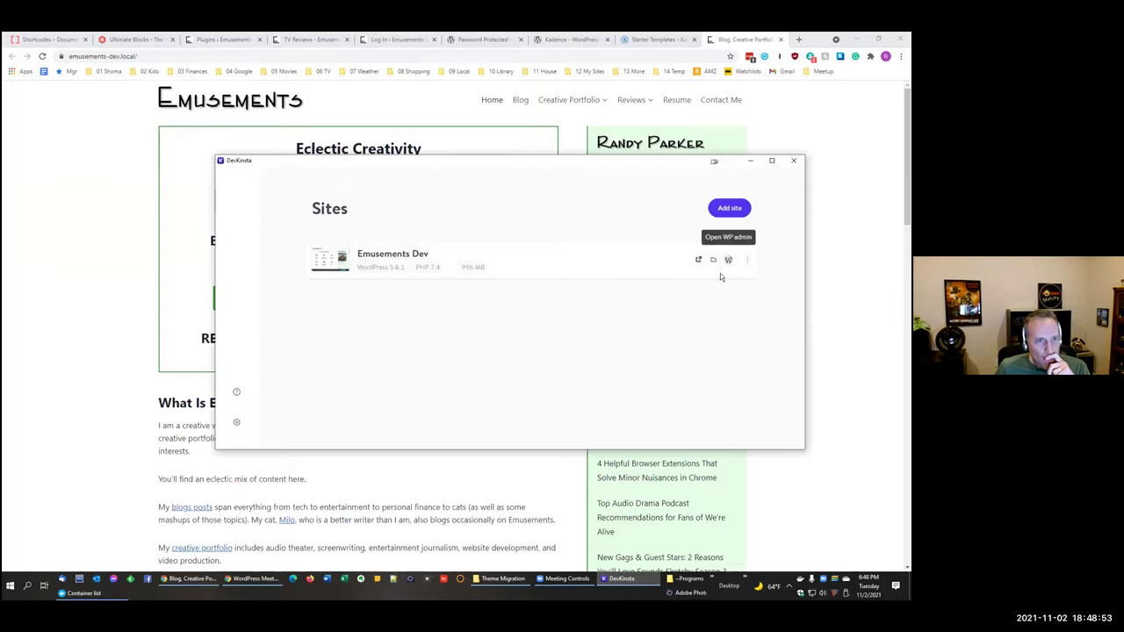
pyautogui.click(729, 260)
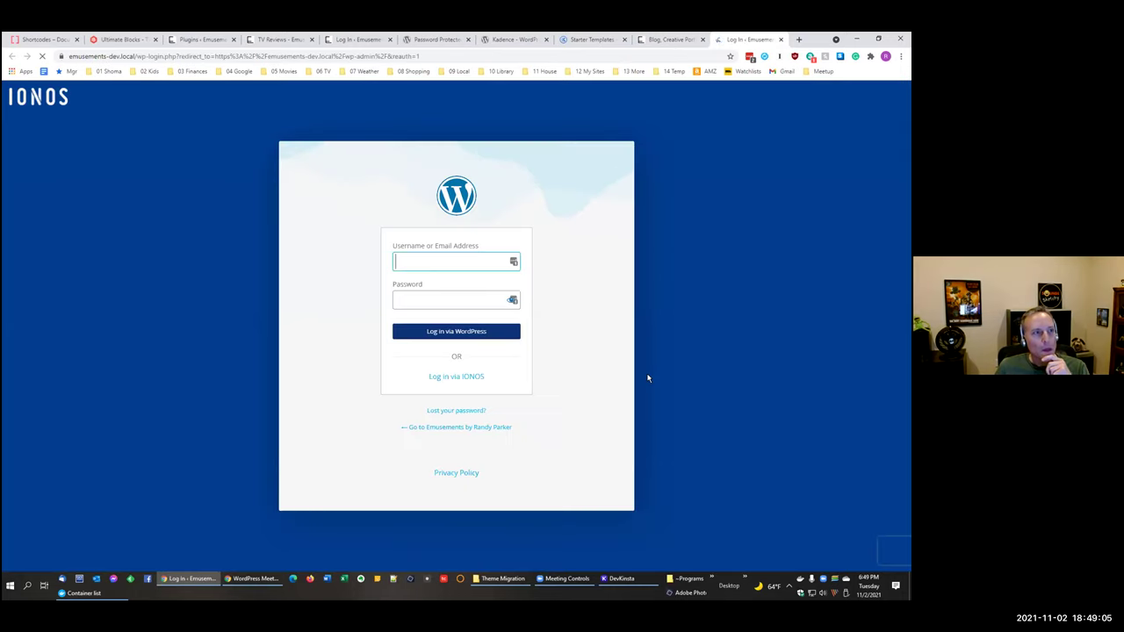
# Step: Log in with the saved local credentials, remember the device for 30 days, and enter the two-factor code
pyautogui.click(514, 263)
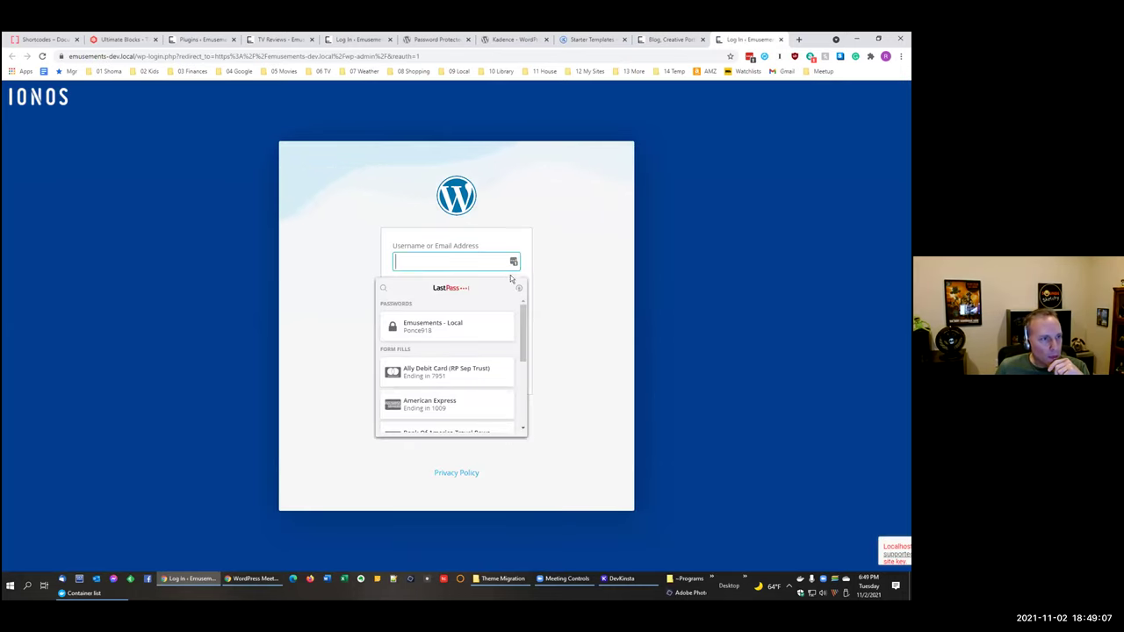
pyautogui.click(518, 336)
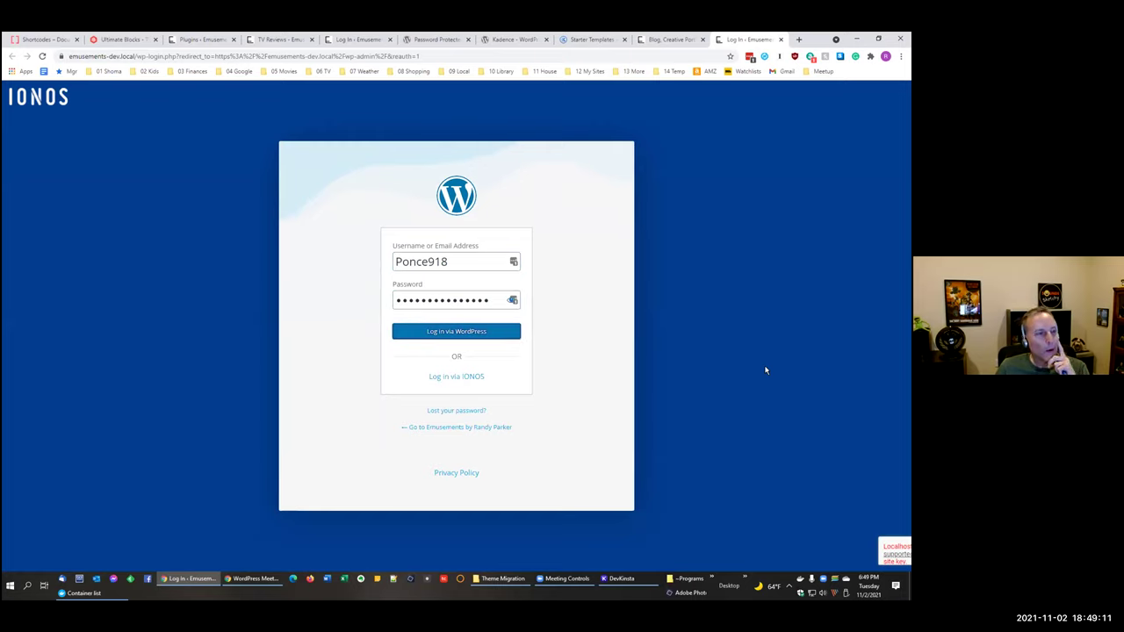
pyautogui.press('Return')
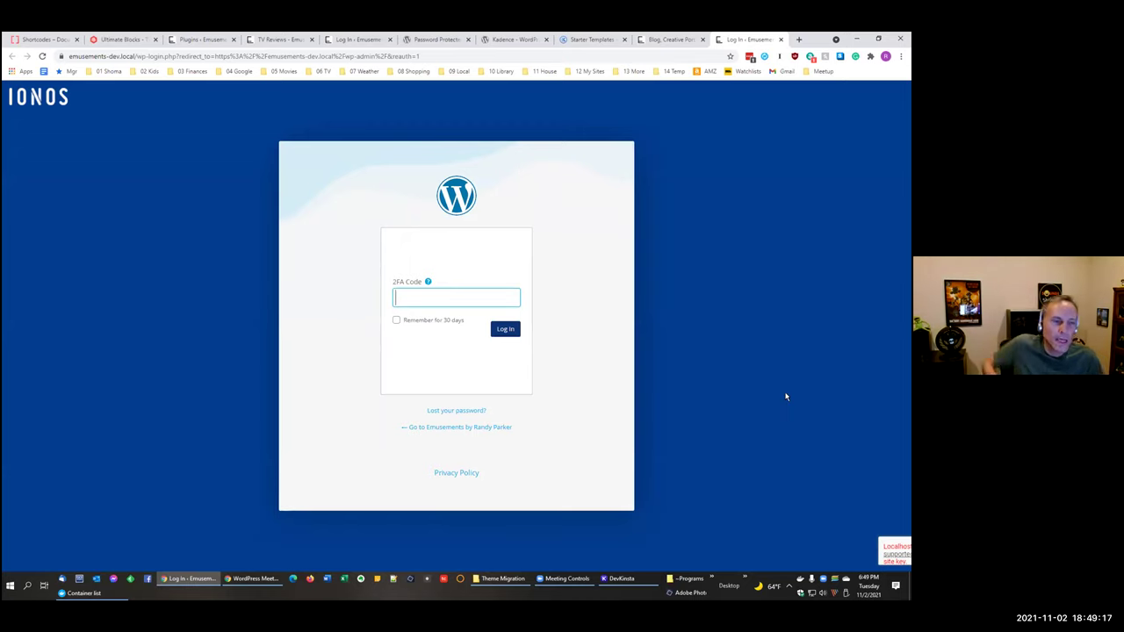
pyautogui.click(396, 320)
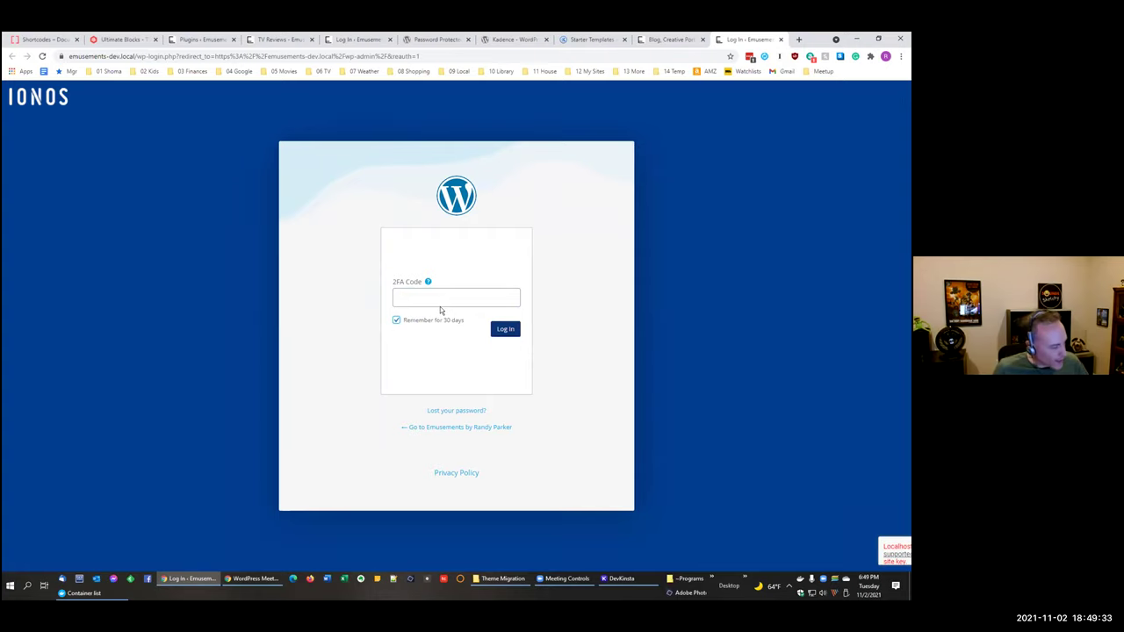
pyautogui.click(421, 295)
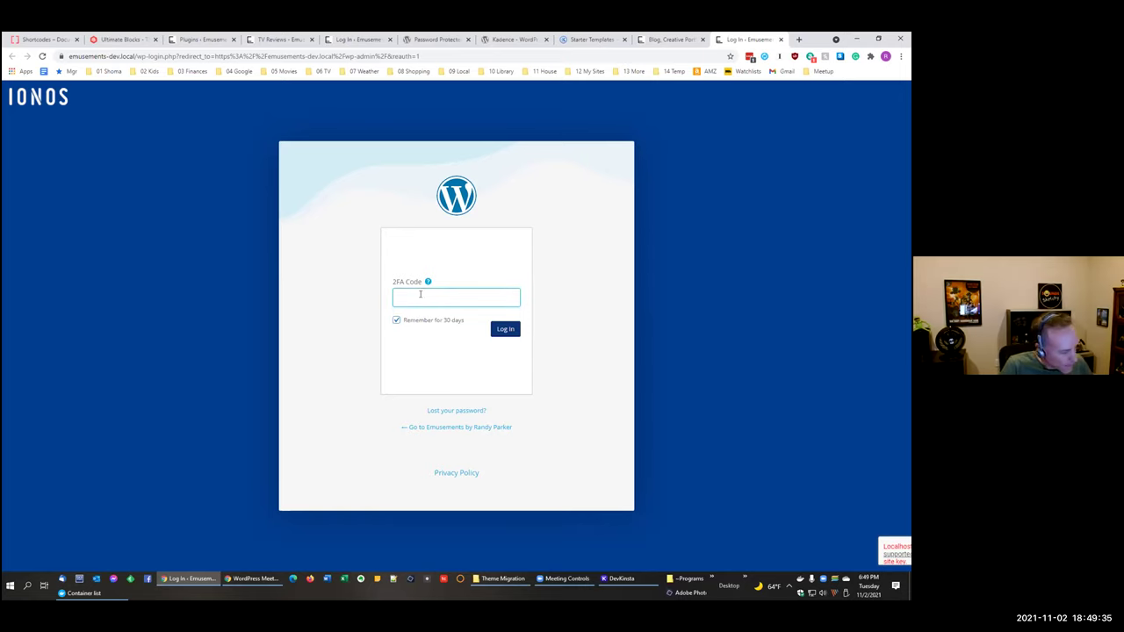
pyautogui.write('418')
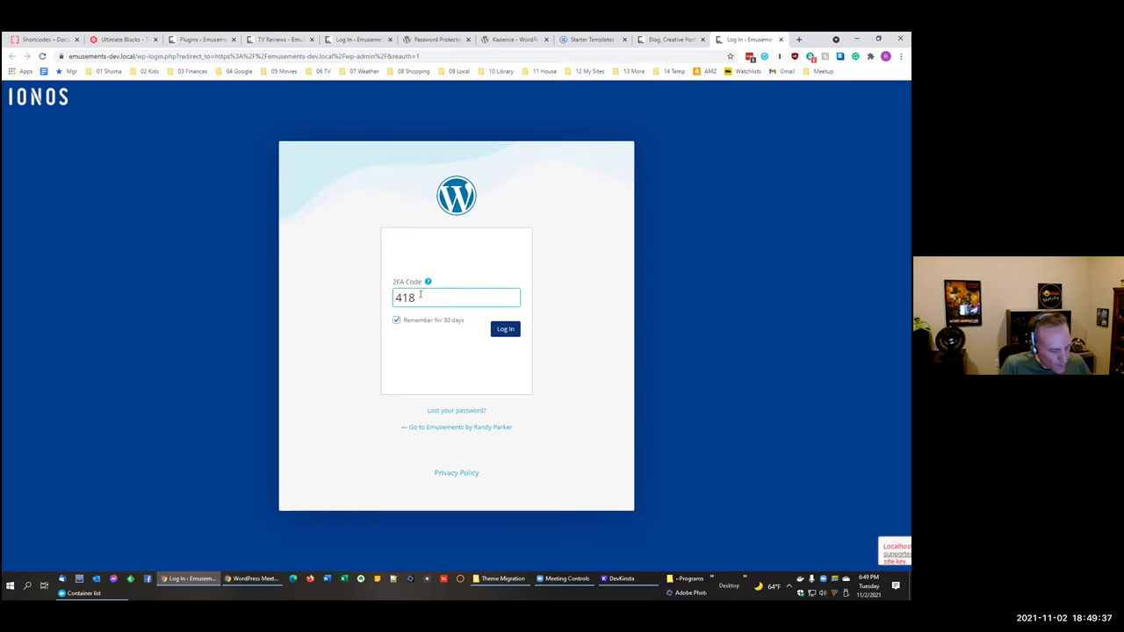
pyautogui.write('605')
pyautogui.click(505, 329)
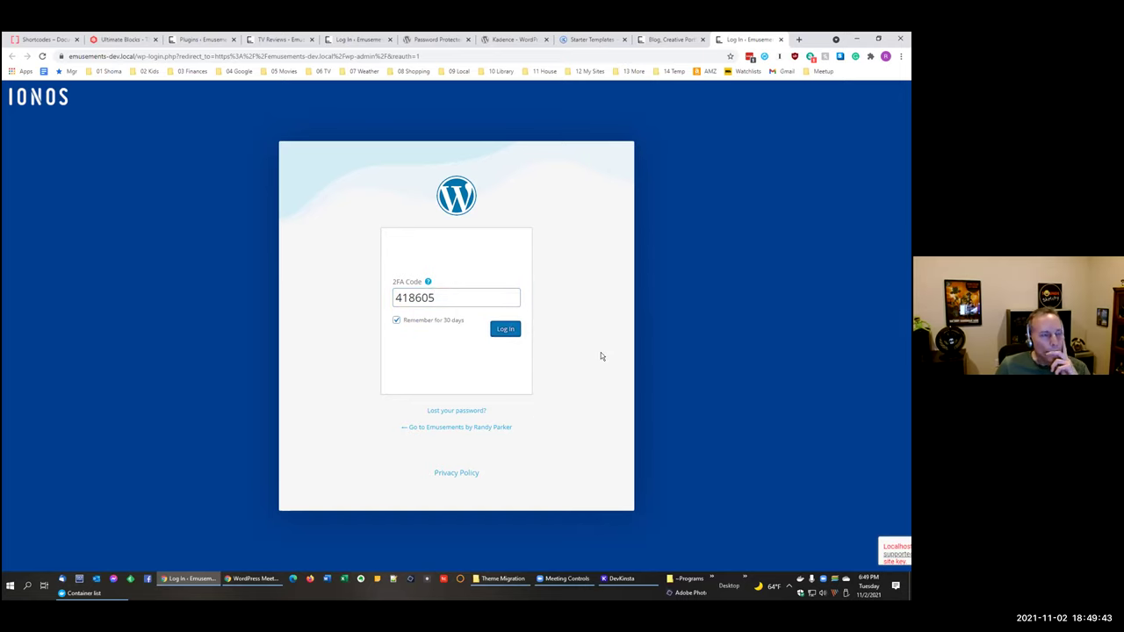
pyautogui.press('Return')
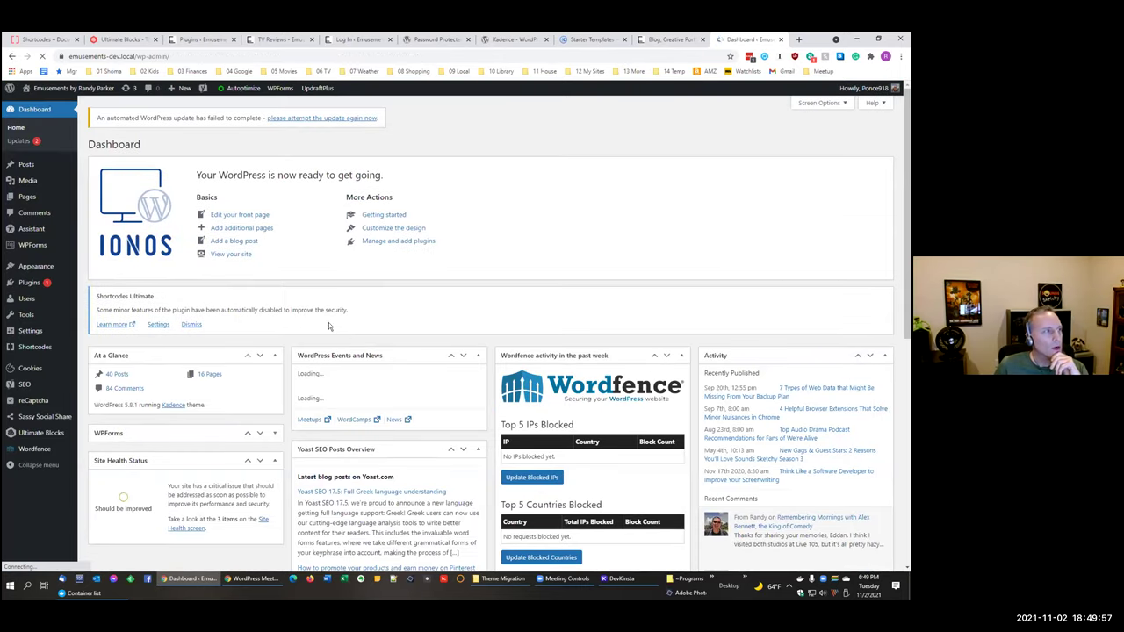
# Step: Open Audio Theater from the Pages list in the block editor and dismiss the autosave notice
pyautogui.moveTo(27, 200)
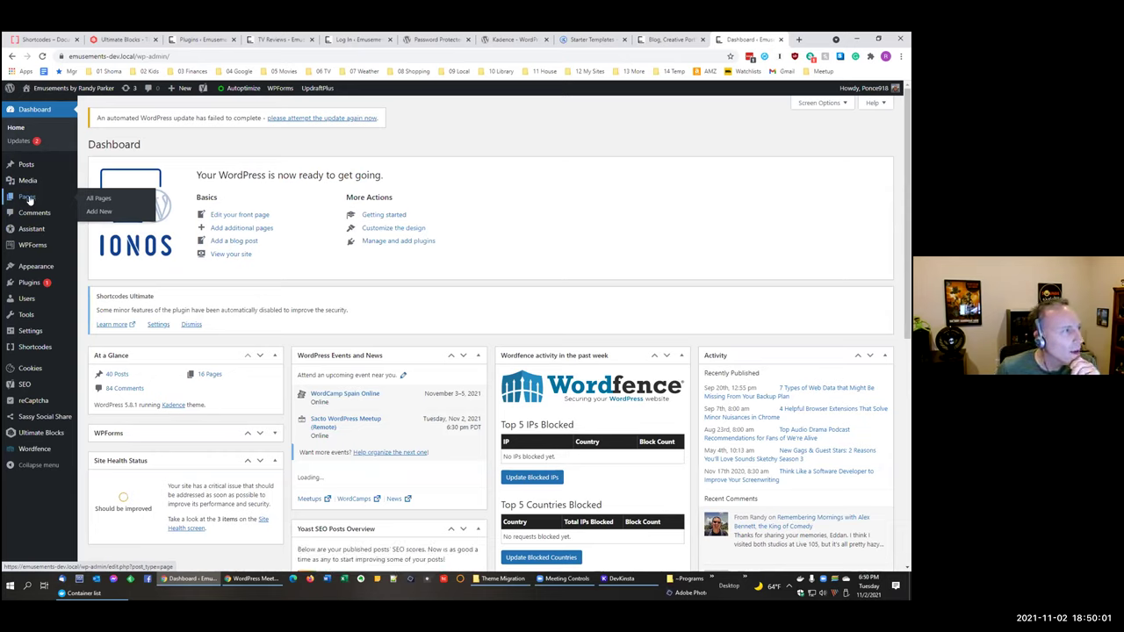
pyautogui.click(27, 200)
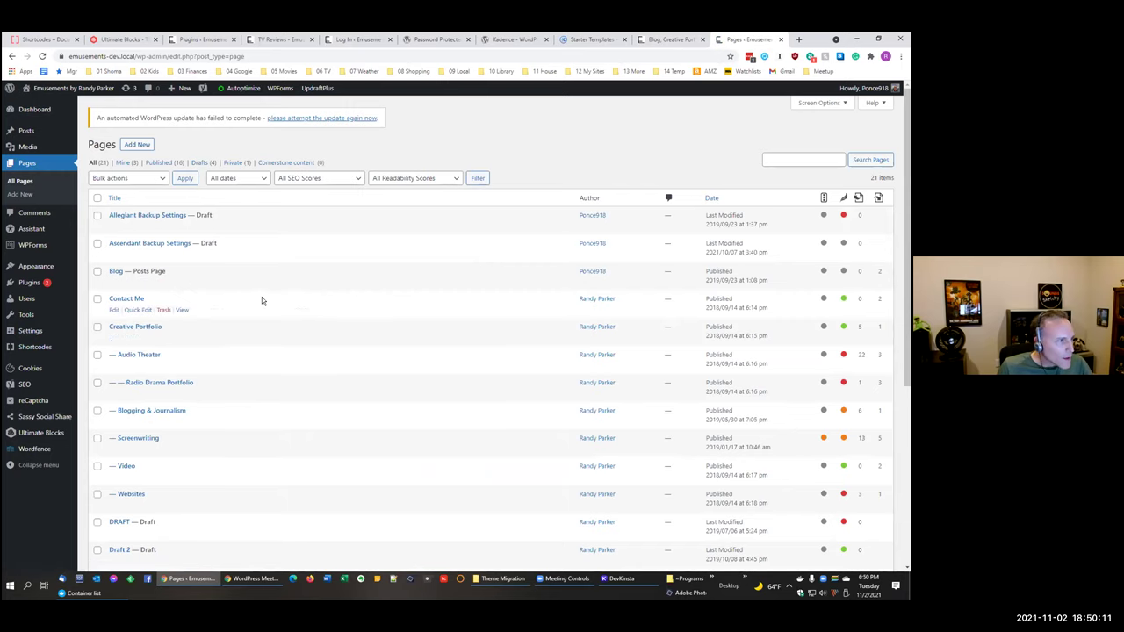
pyautogui.scroll(-1, 262, 296)
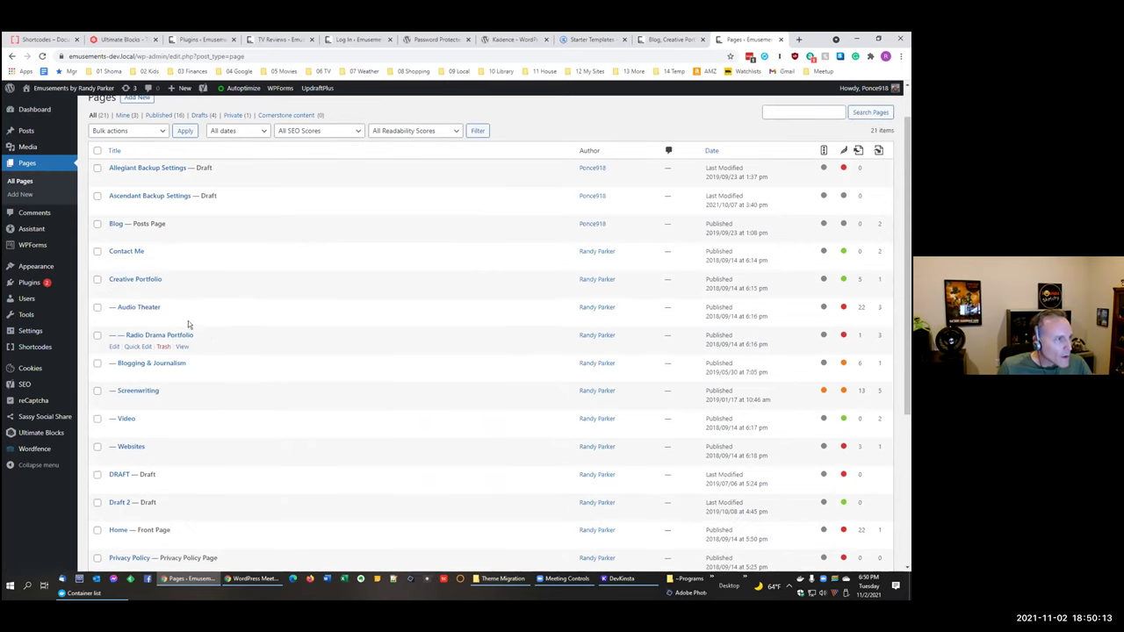
pyautogui.click(113, 319)
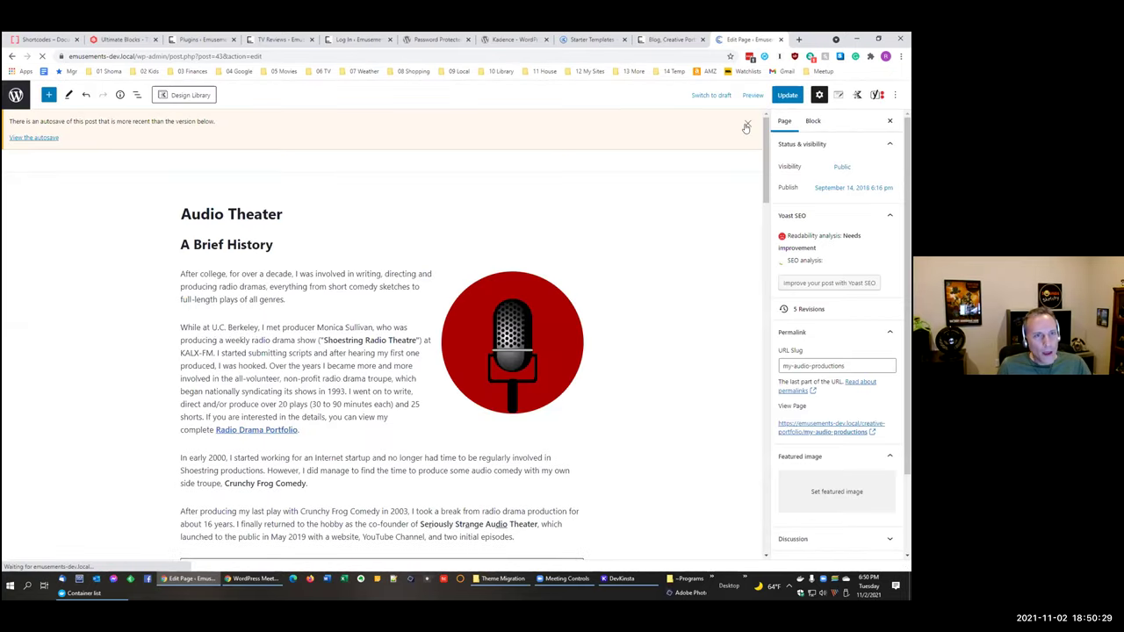
pyautogui.click(746, 125)
# Step: Preview the Audio Theater page with 'Preview in new tab', then close the preview tab
pyautogui.click(742, 98)
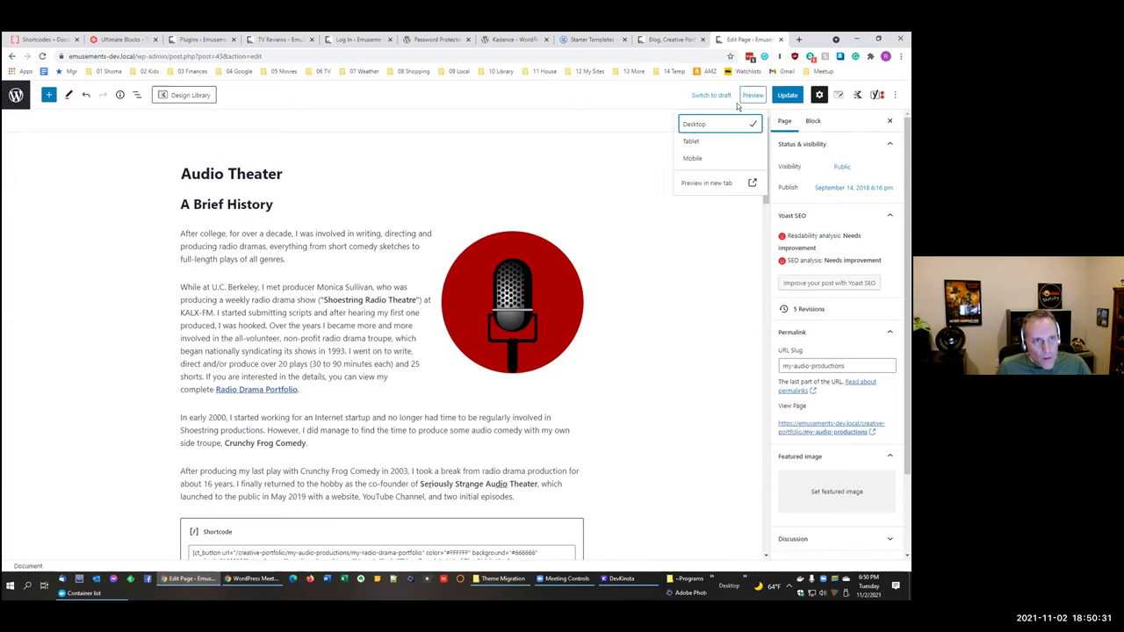
pyautogui.click(303, 325)
pyautogui.scroll(-1, 353, 354)
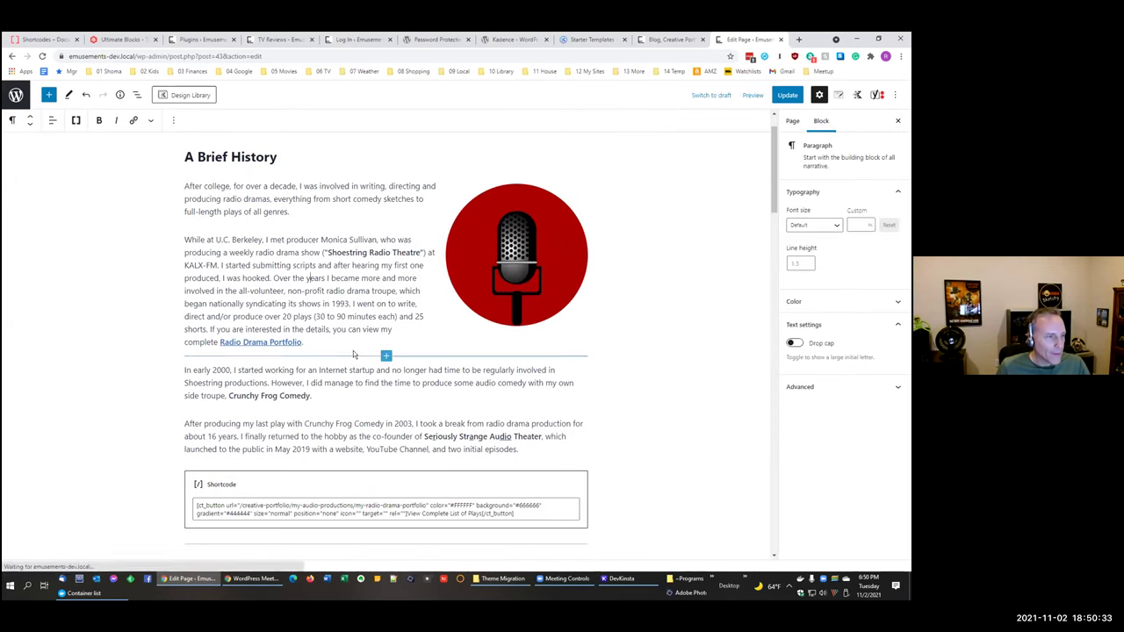
pyautogui.scroll(1, 353, 353)
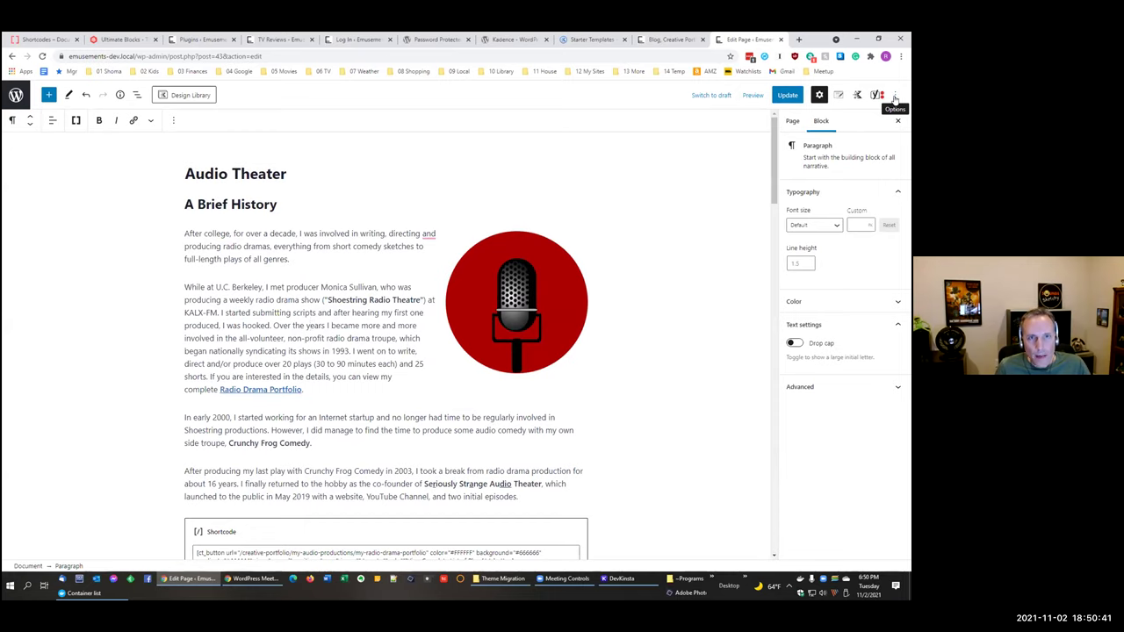
pyautogui.click(752, 96)
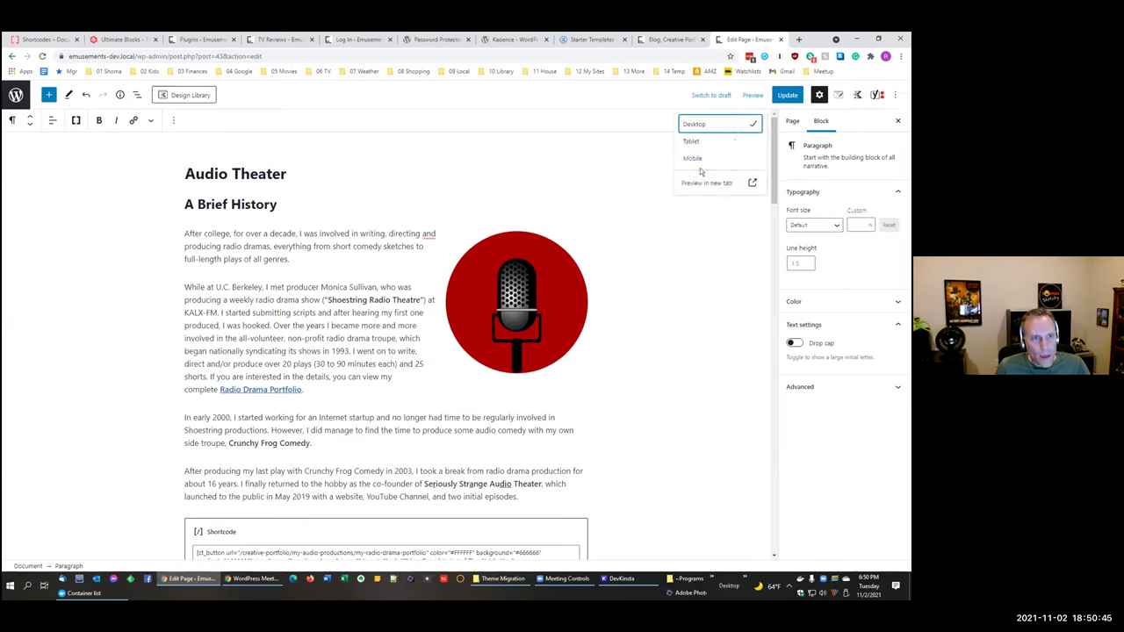
pyautogui.click(697, 183)
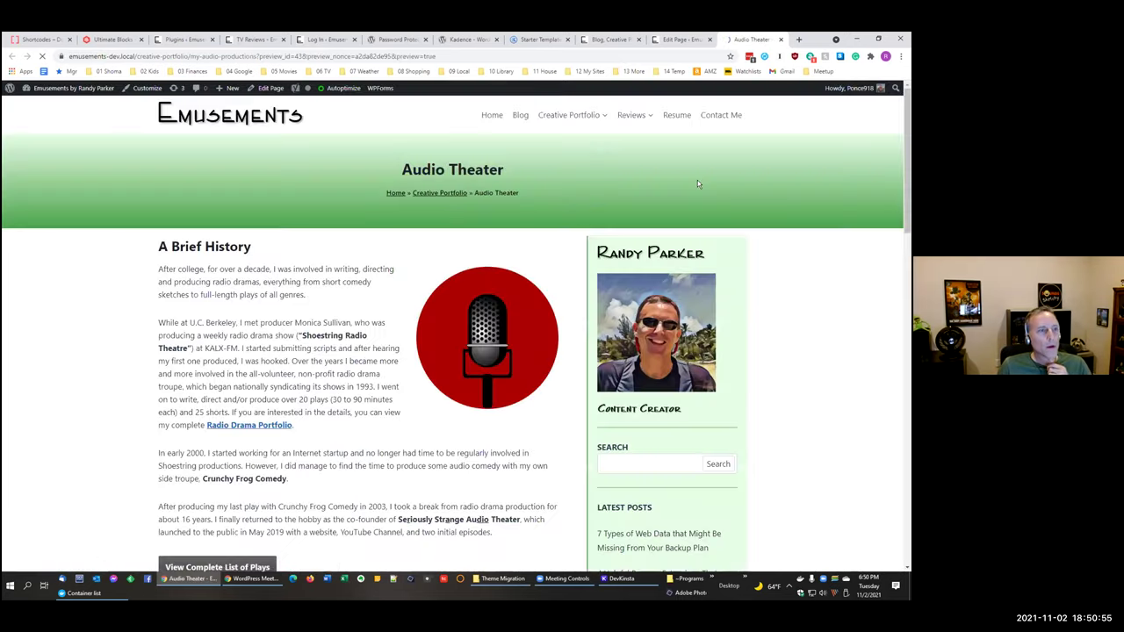
pyautogui.click(780, 40)
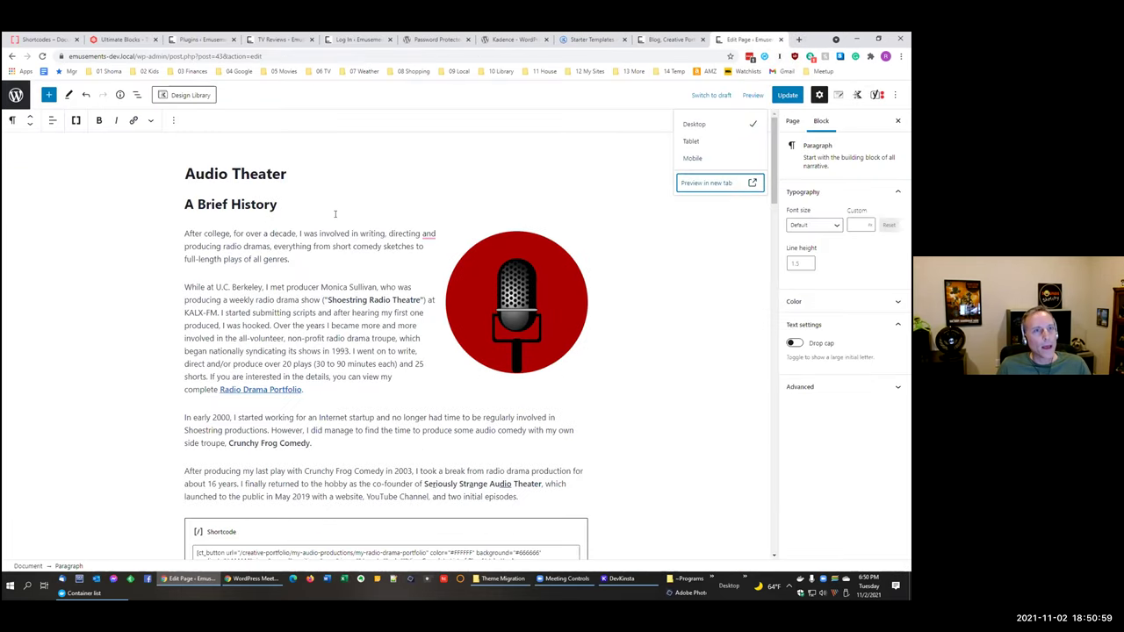
pyautogui.click(355, 196)
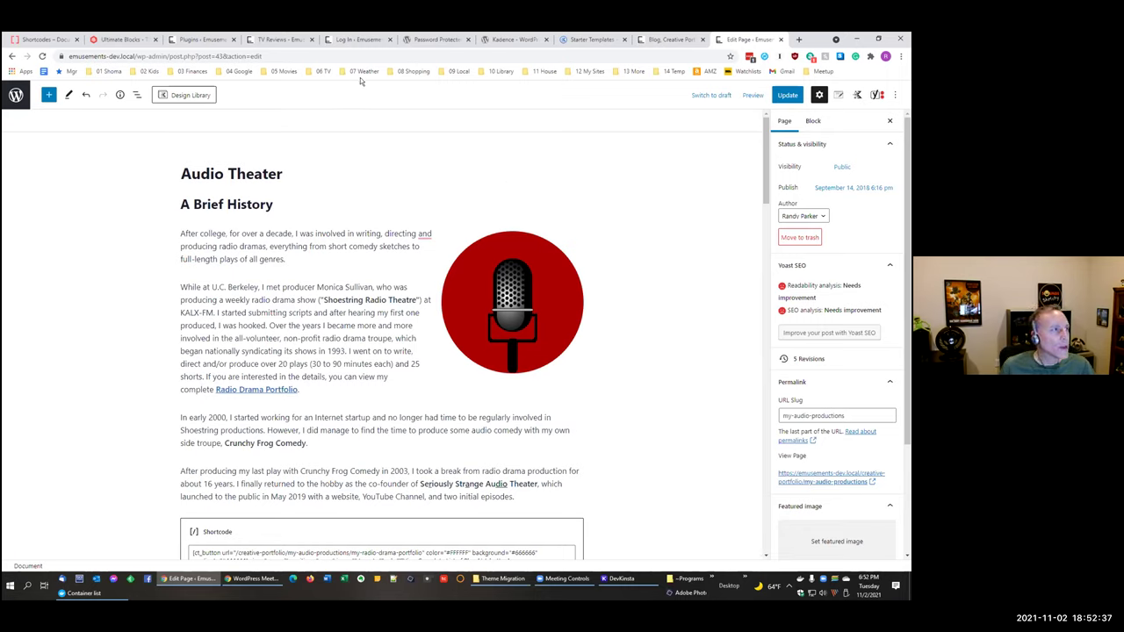
# Step: Open the Kadence theme live demo's Parent Page and compare it with the live TV Reviews page
pyautogui.click(509, 40)
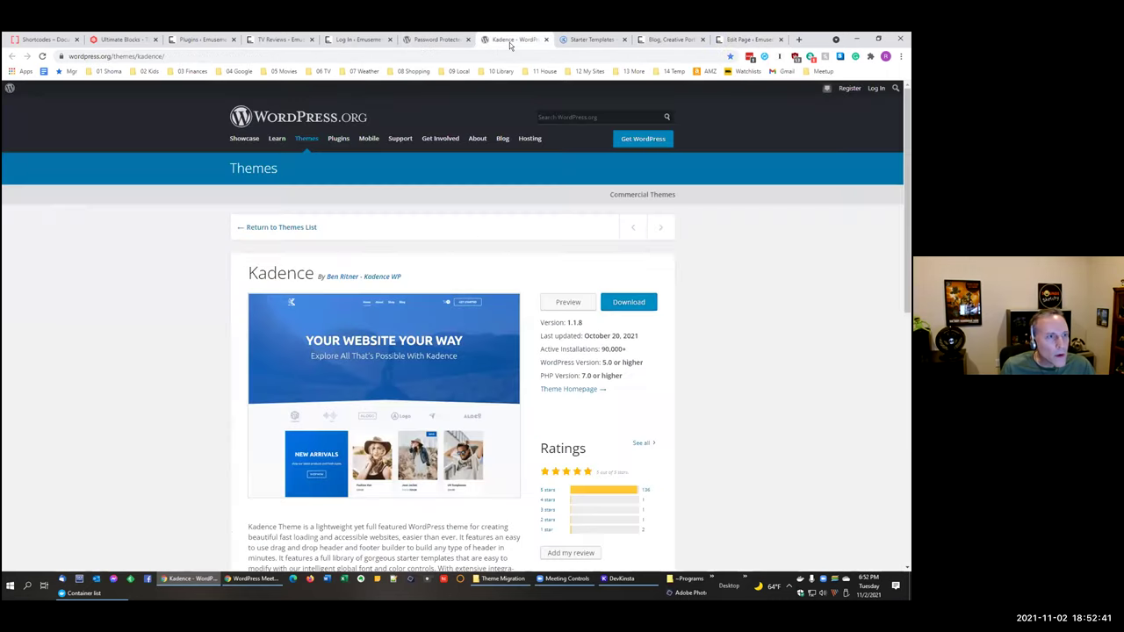
pyautogui.click(566, 301)
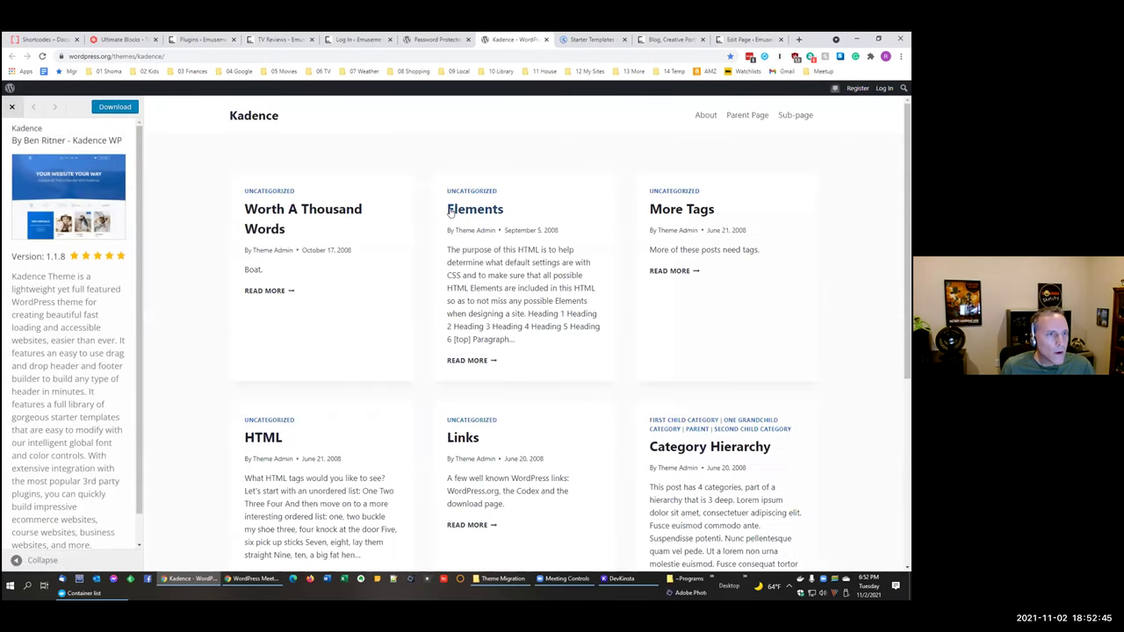
pyautogui.click(736, 118)
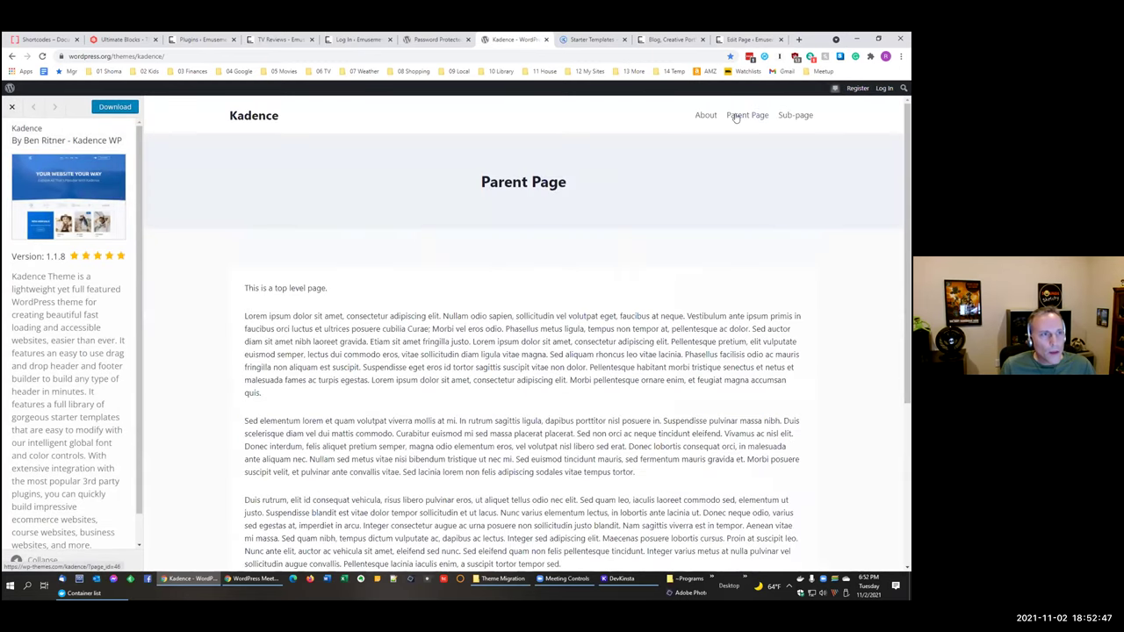
pyautogui.click(356, 40)
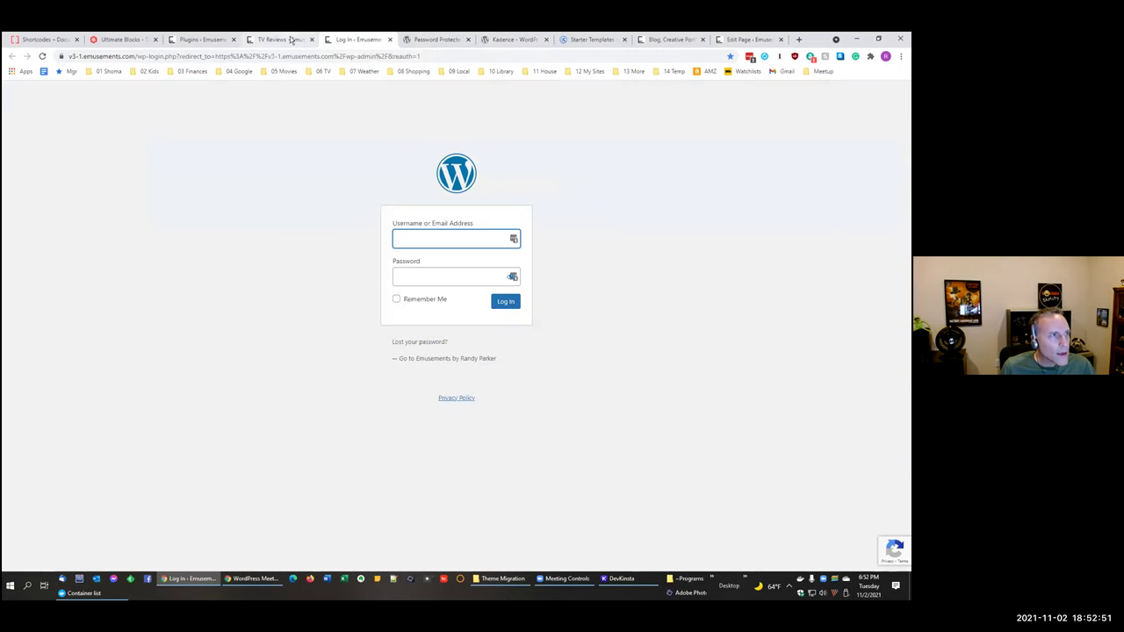
pyautogui.click(279, 39)
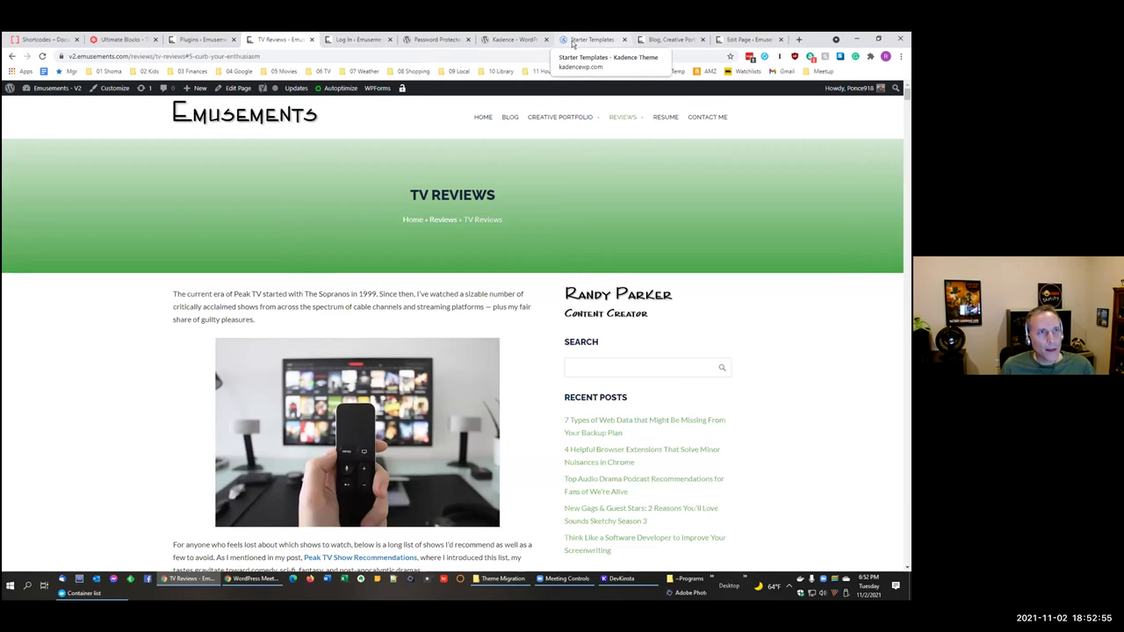
pyautogui.click(508, 40)
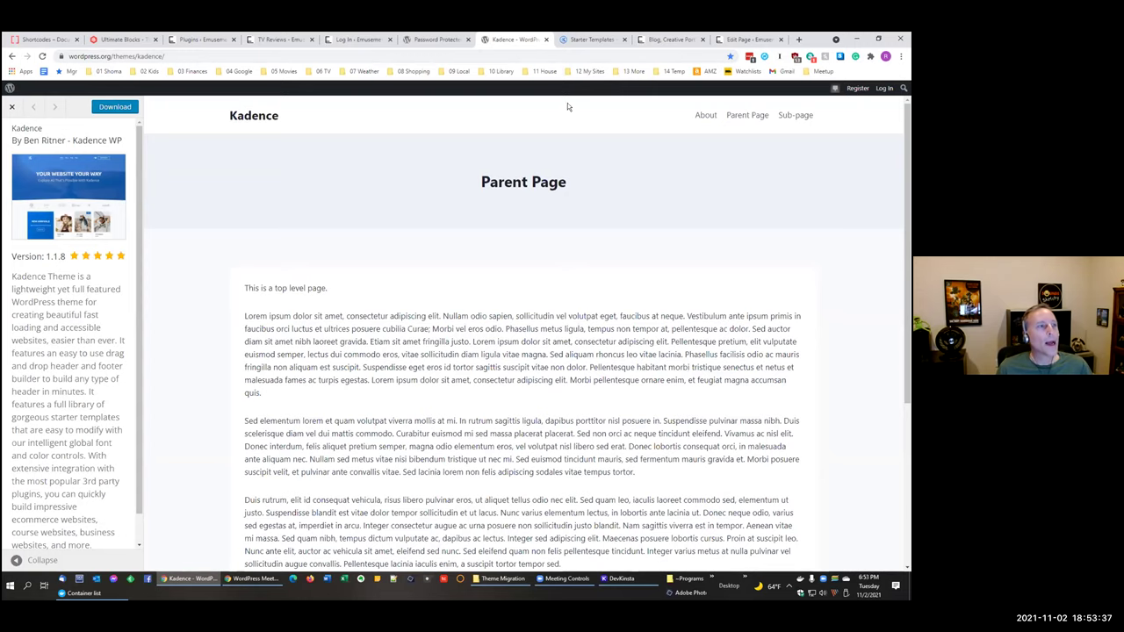
# Step: Flip between the live TV Reviews, login, Kadence demo and Password Protected plugin tabs
pyautogui.click(298, 40)
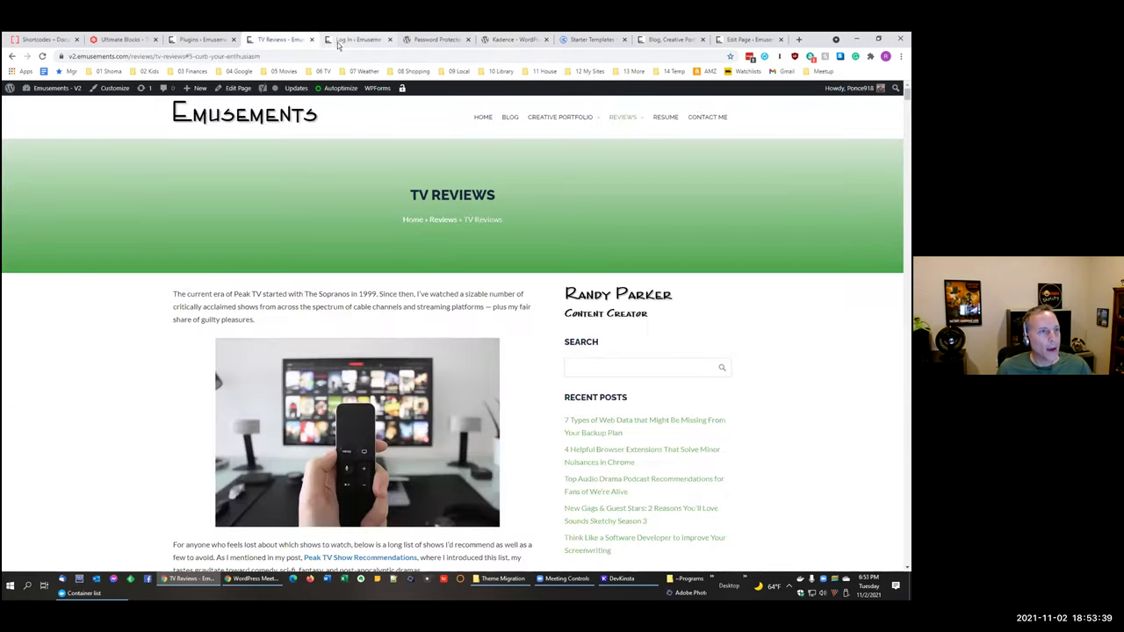
pyautogui.click(340, 40)
pyautogui.click(514, 40)
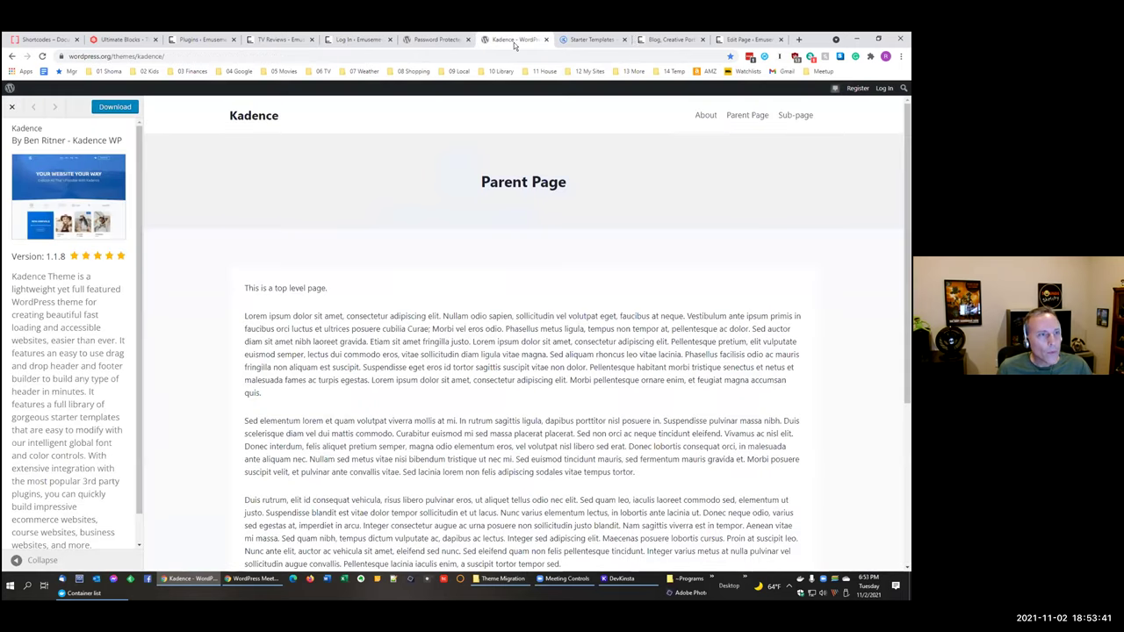
pyautogui.click(422, 42)
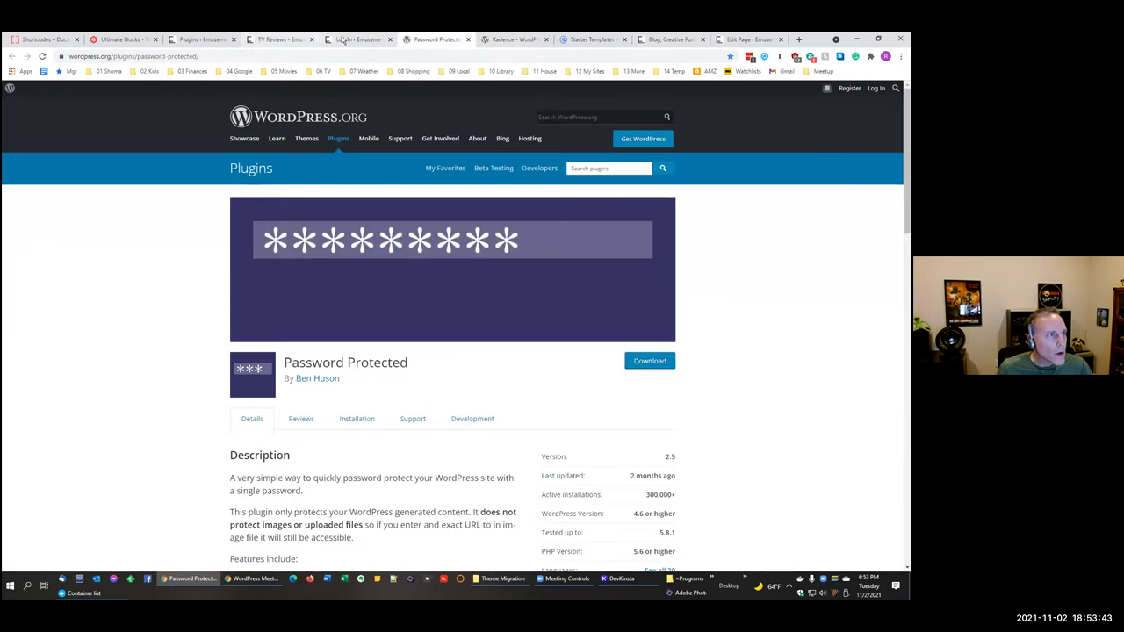
pyautogui.click(261, 41)
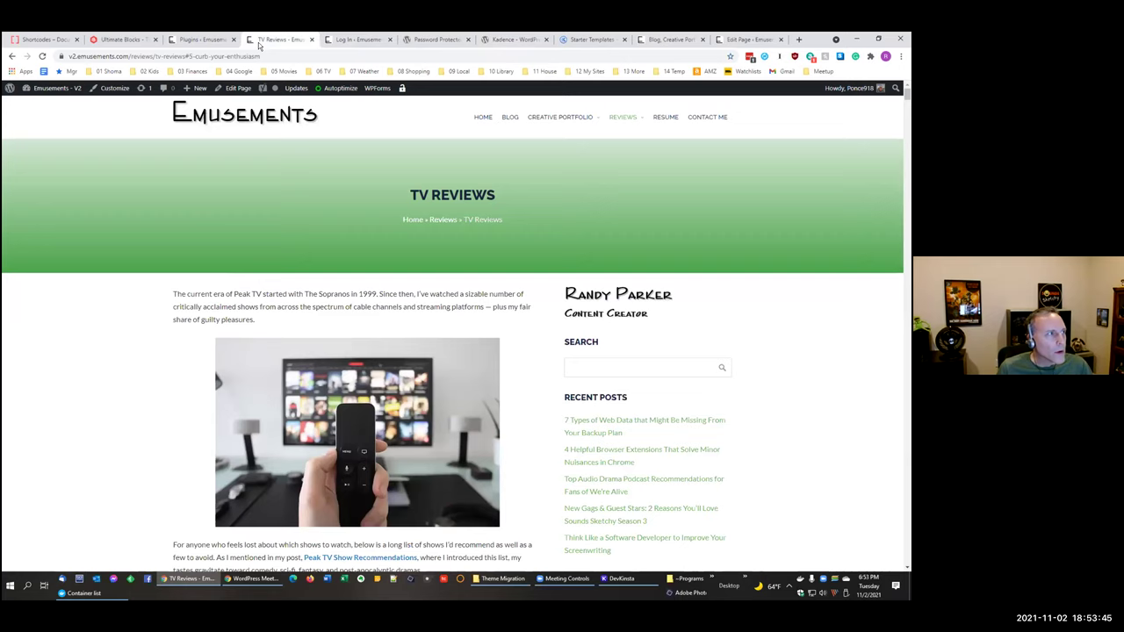
# Step: Scroll through the local dev site's home page, then return to the live installed plugins list
pyautogui.click(676, 41)
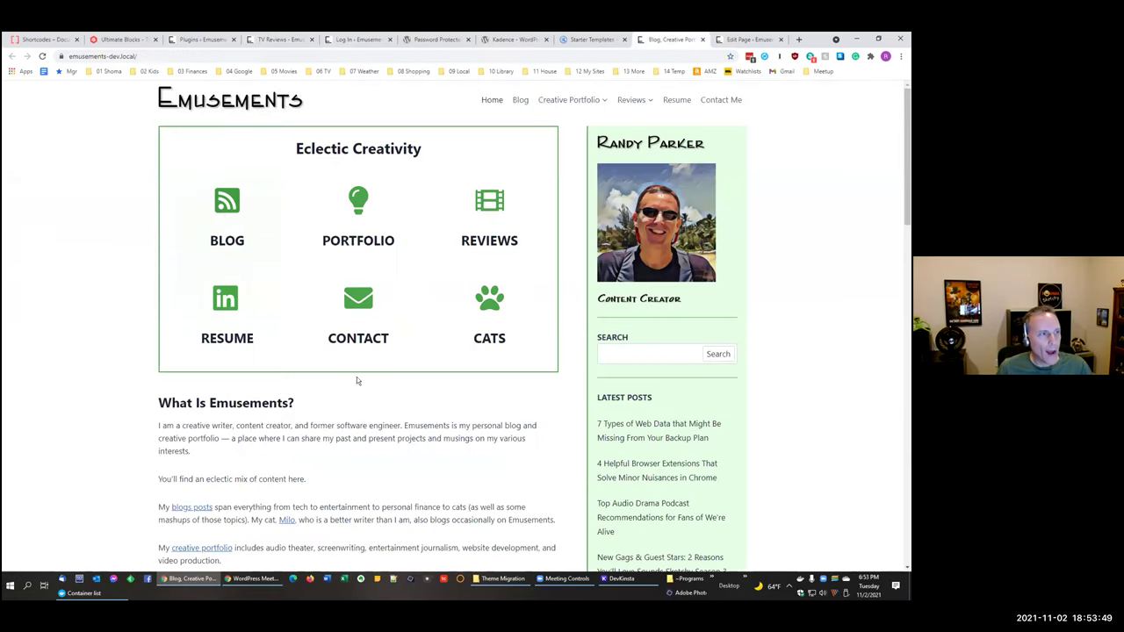
pyautogui.scroll(-5, 368, 404)
pyautogui.scroll(4, 384, 433)
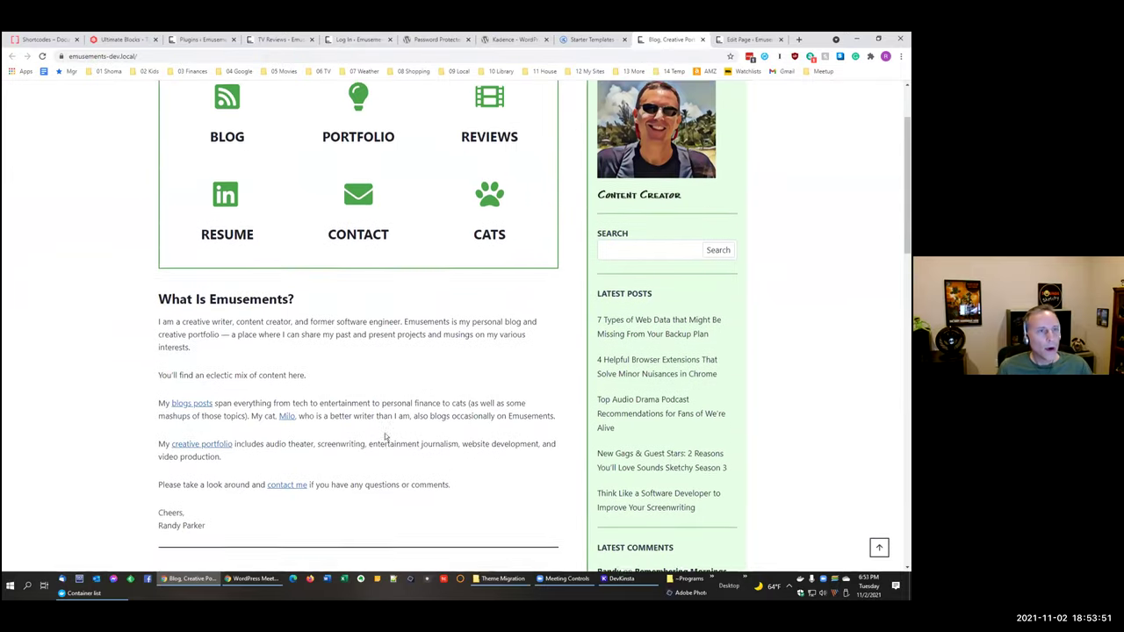
pyautogui.scroll(2, 384, 433)
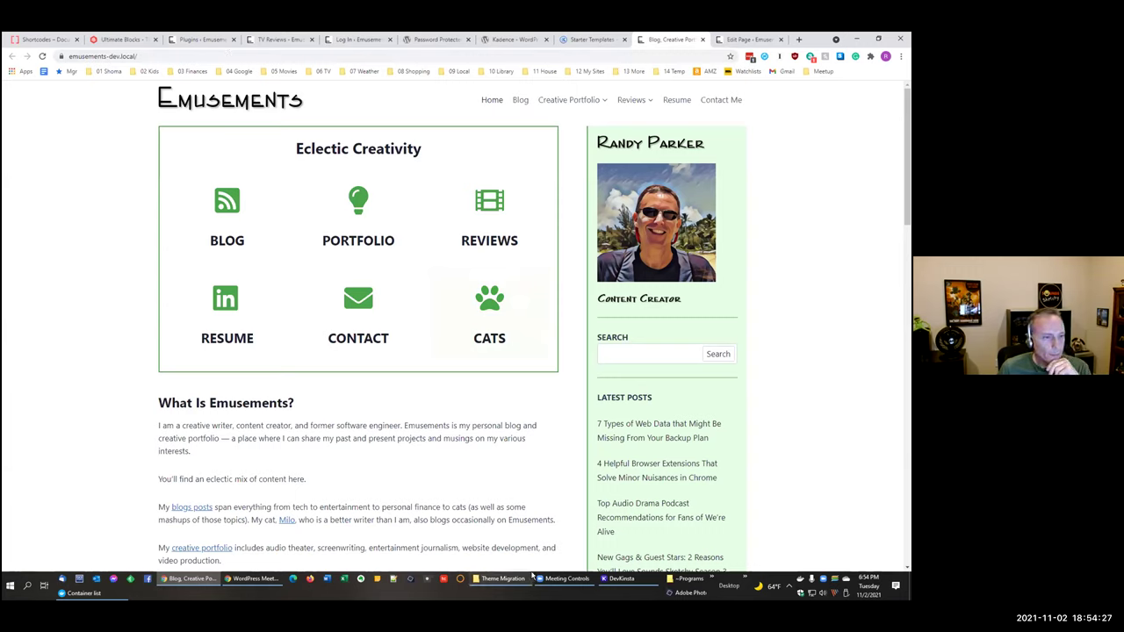
pyautogui.click(254, 578)
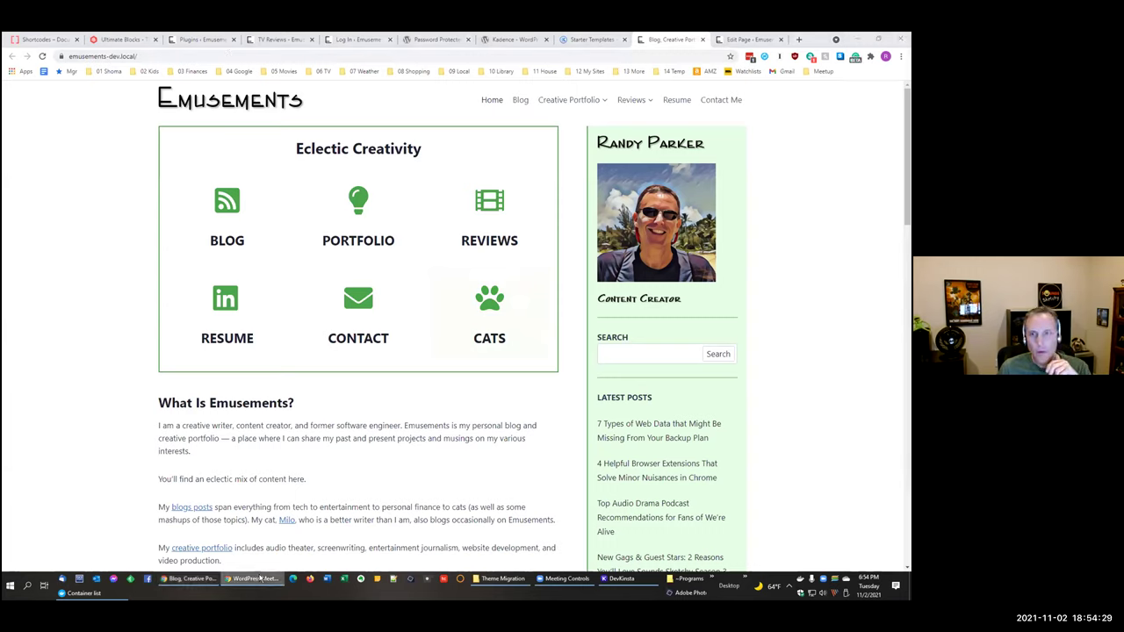
pyautogui.click(356, 39)
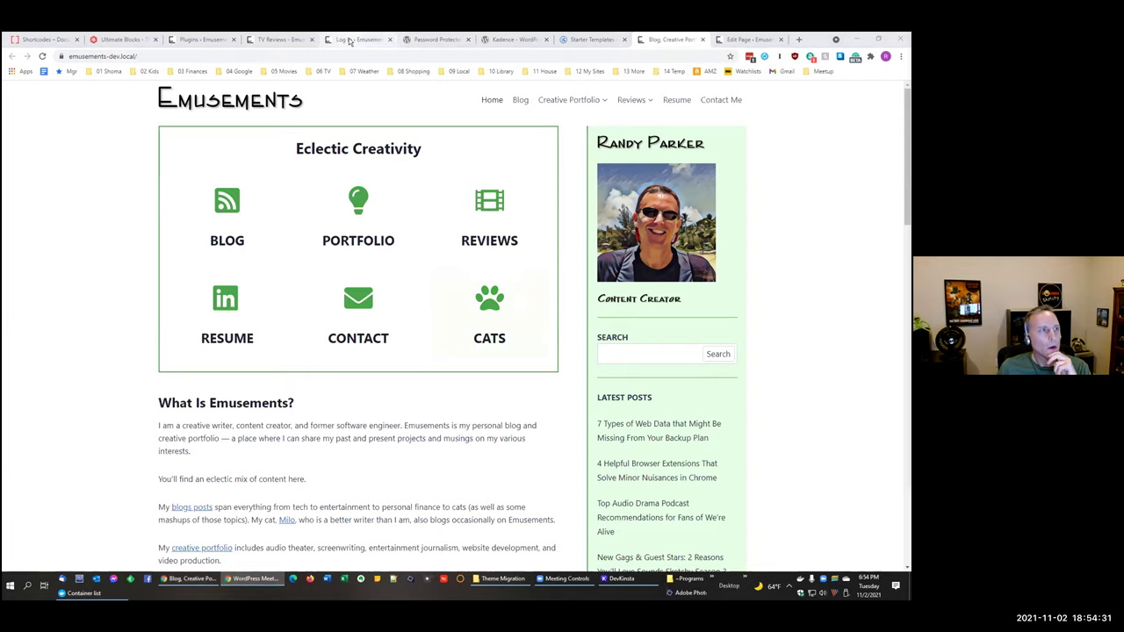
pyautogui.click(197, 41)
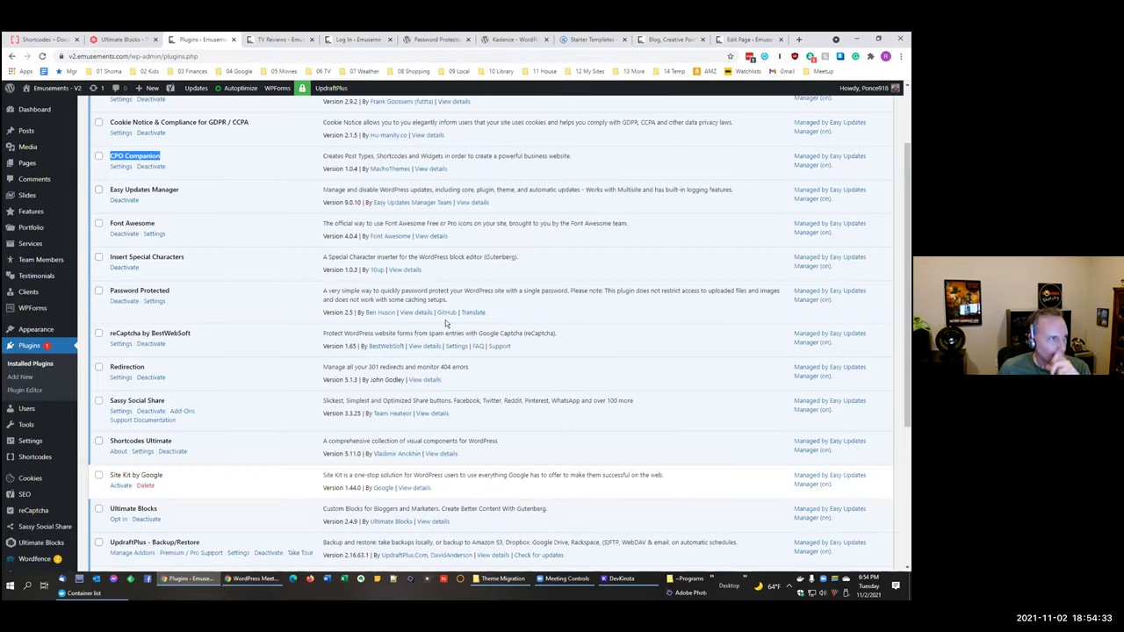
# Step: Scroll to the top of the live plugins list, then view the Kadence theme and Password Protected pages
pyautogui.scroll(3, 445, 319)
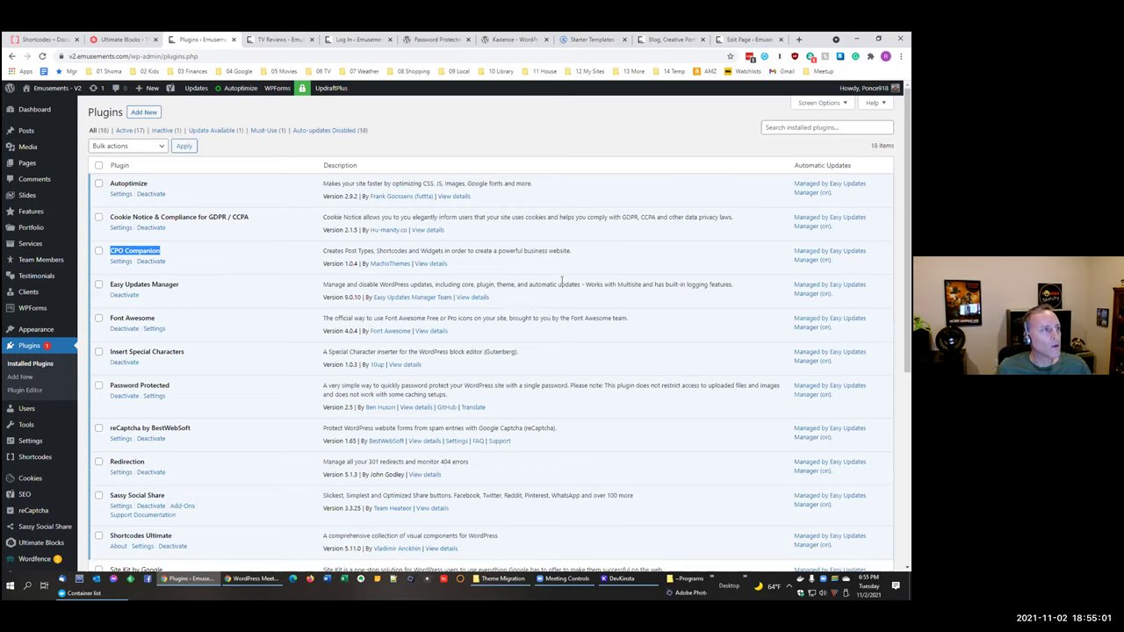
pyautogui.hotkey('alt', 'Tab')
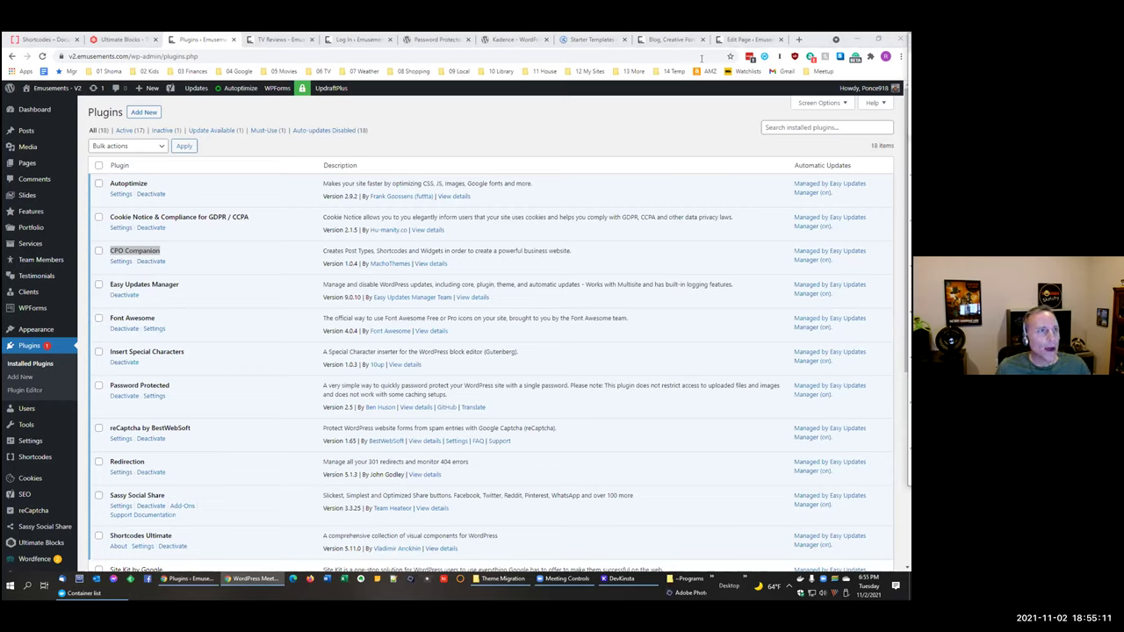
pyautogui.click(525, 40)
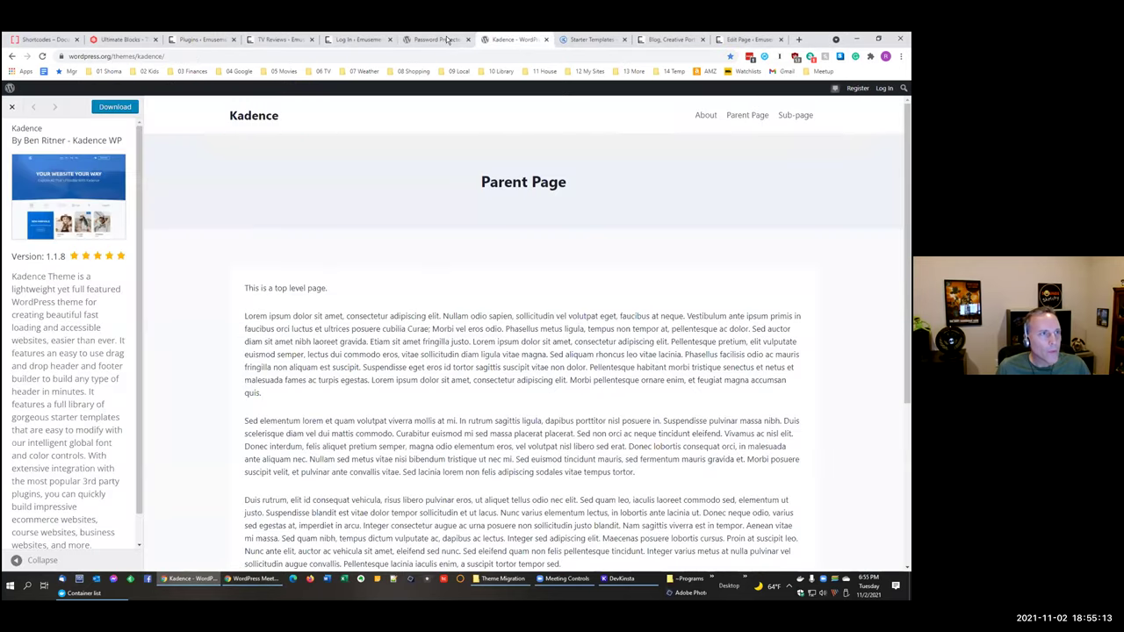
pyautogui.click(448, 40)
# Step: Open Contact Me from the local dev site's menu, then show Docker's five running devkinsta containers
pyautogui.click(590, 40)
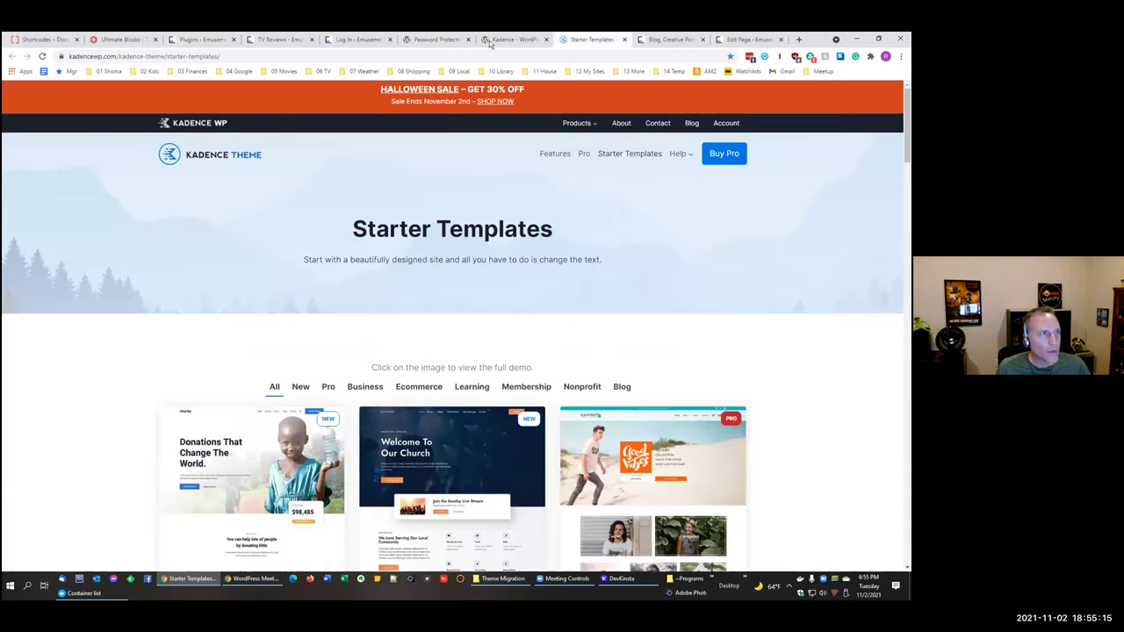
pyautogui.click(383, 41)
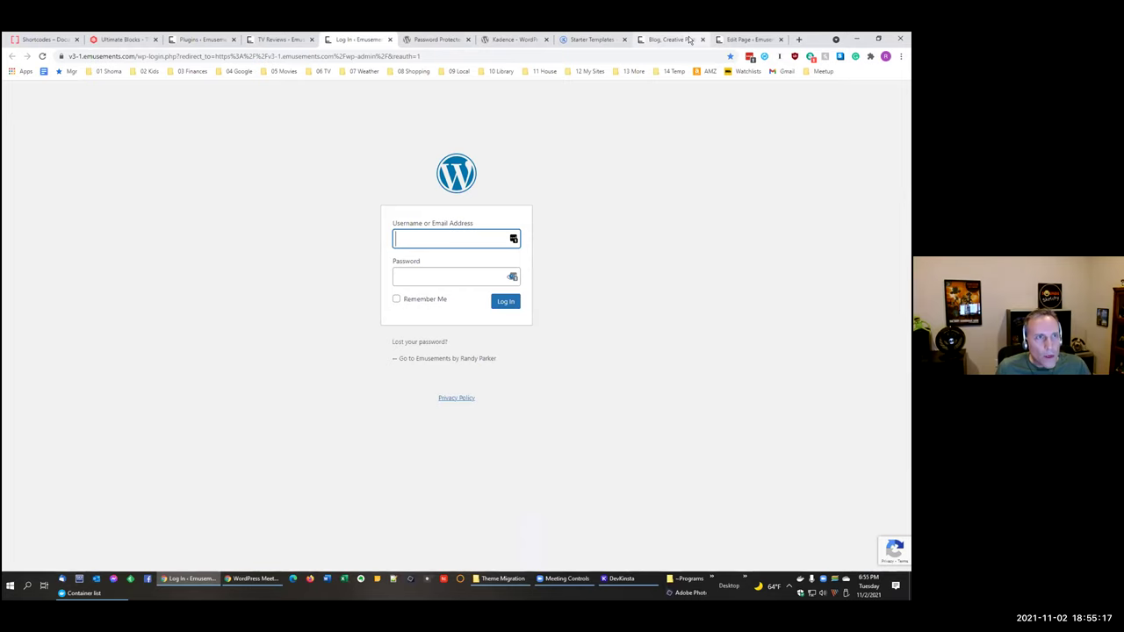
pyautogui.click(691, 40)
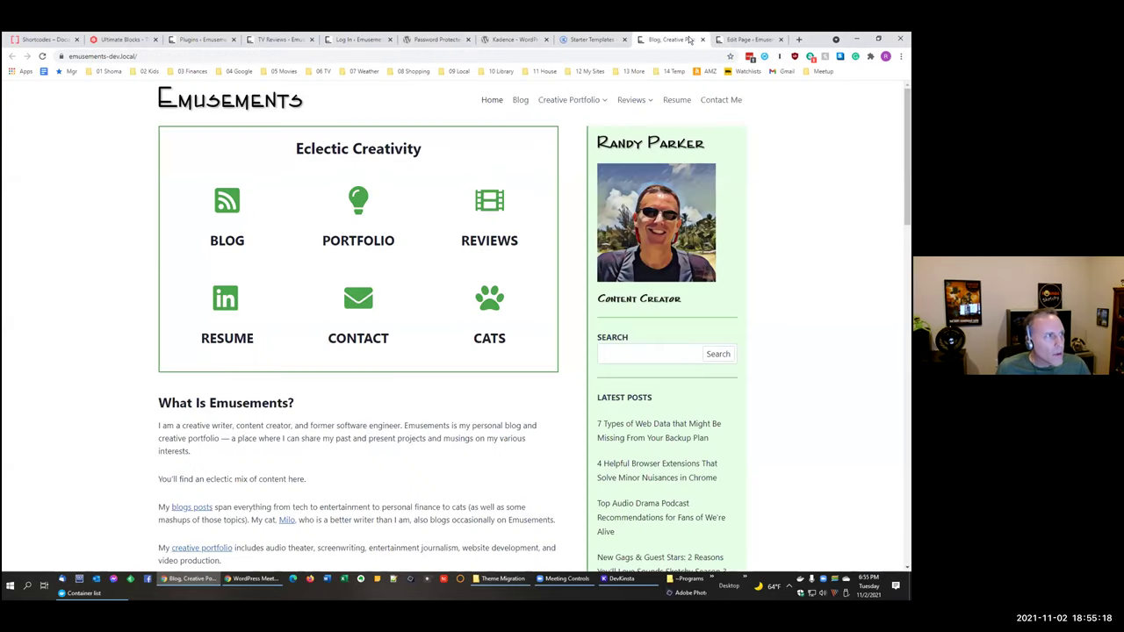
pyautogui.click(707, 106)
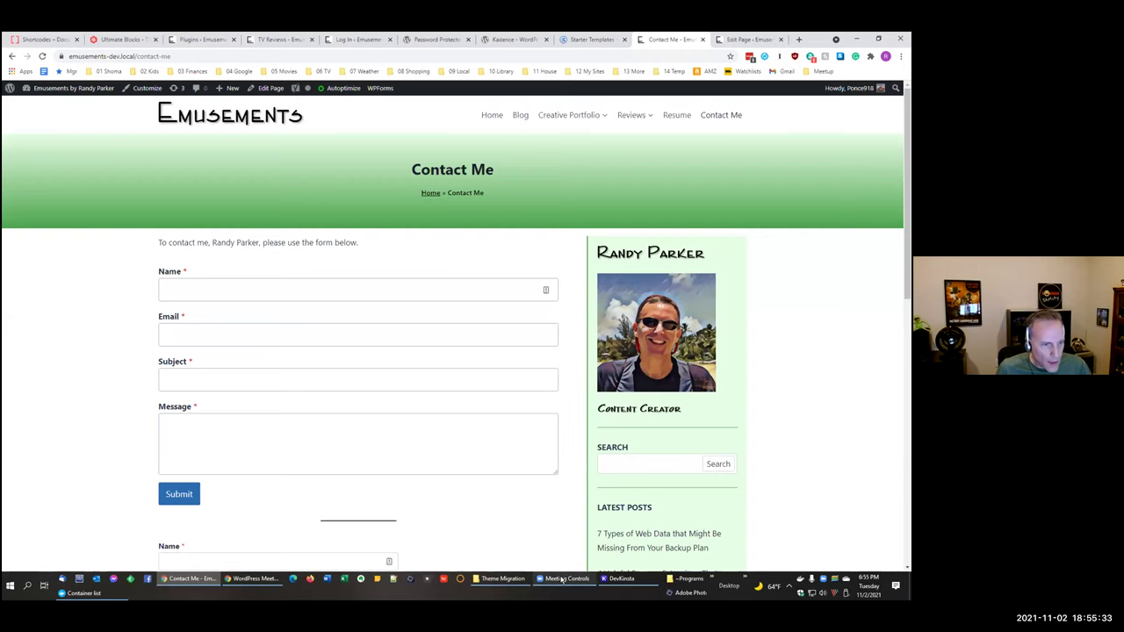
pyautogui.click(83, 592)
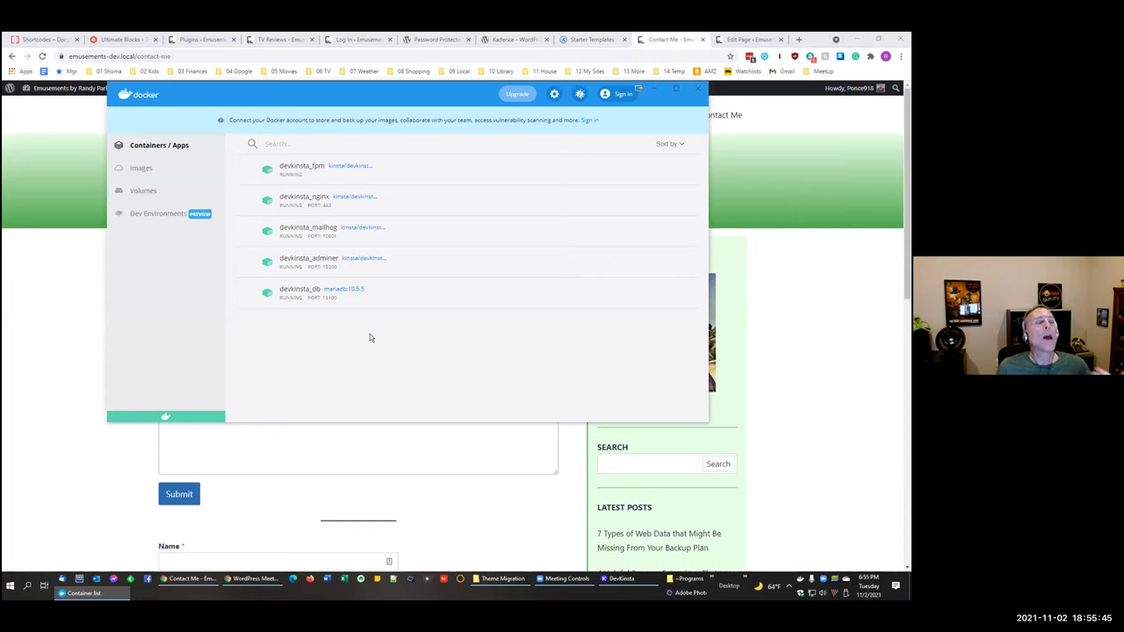
# Step: Confirm the five devkinsta containers are running in Docker Desktop, then return to the Contact Me page
pyautogui.moveTo(308, 230)
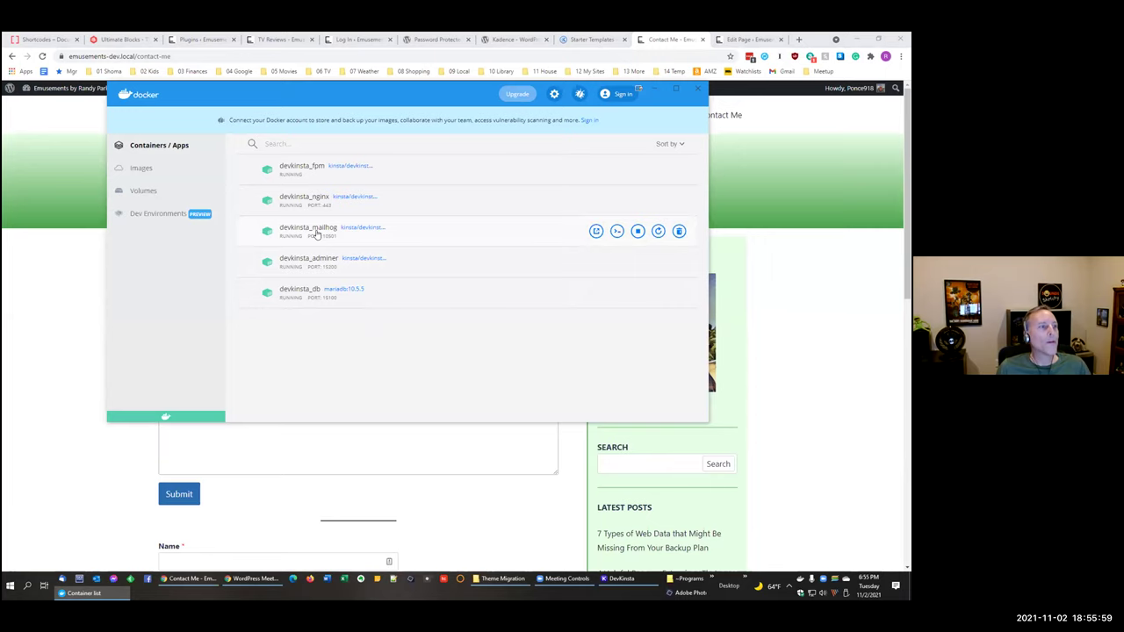
pyautogui.click(785, 326)
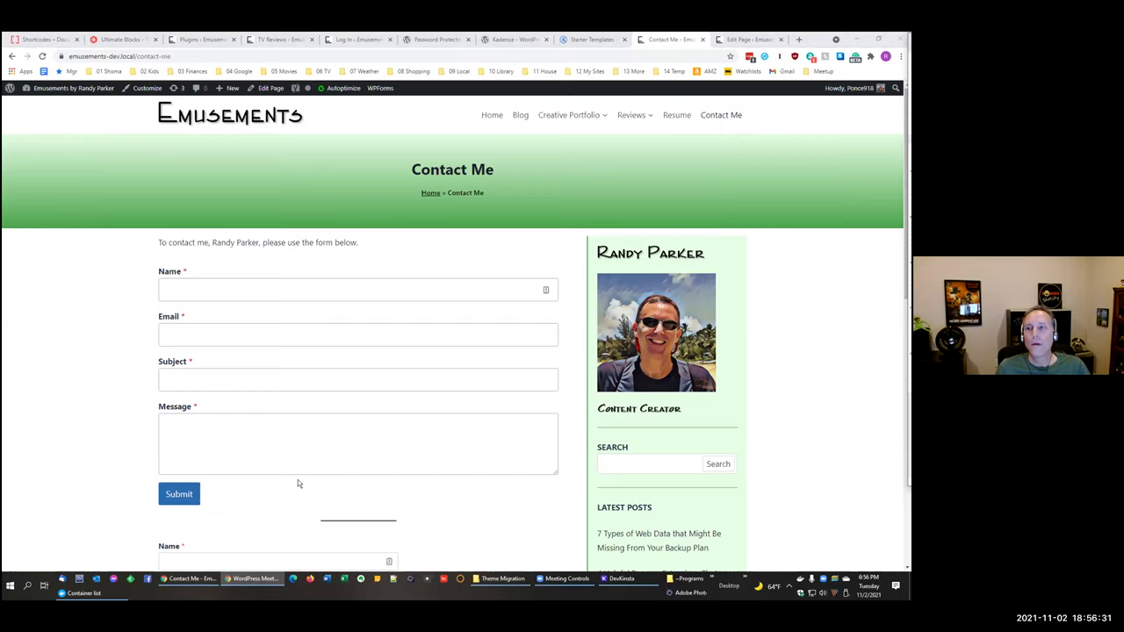
pyautogui.click(619, 578)
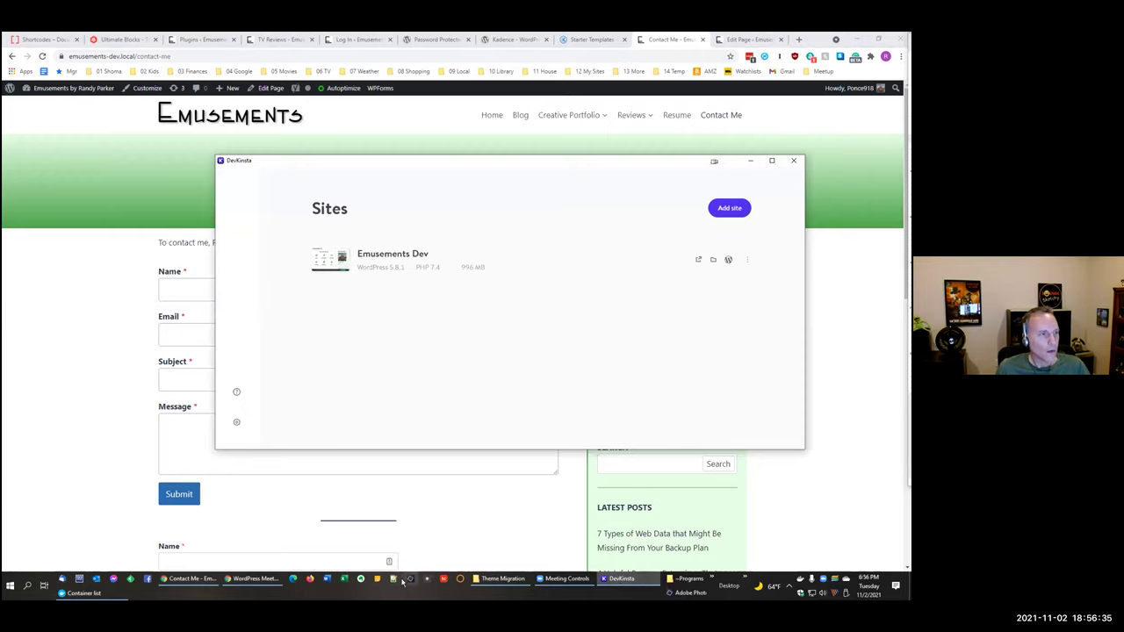
# Step: Check the Emusements Dev site's extra actions, view its WordPress files folder in File Explorer, then close it
pyautogui.click(746, 260)
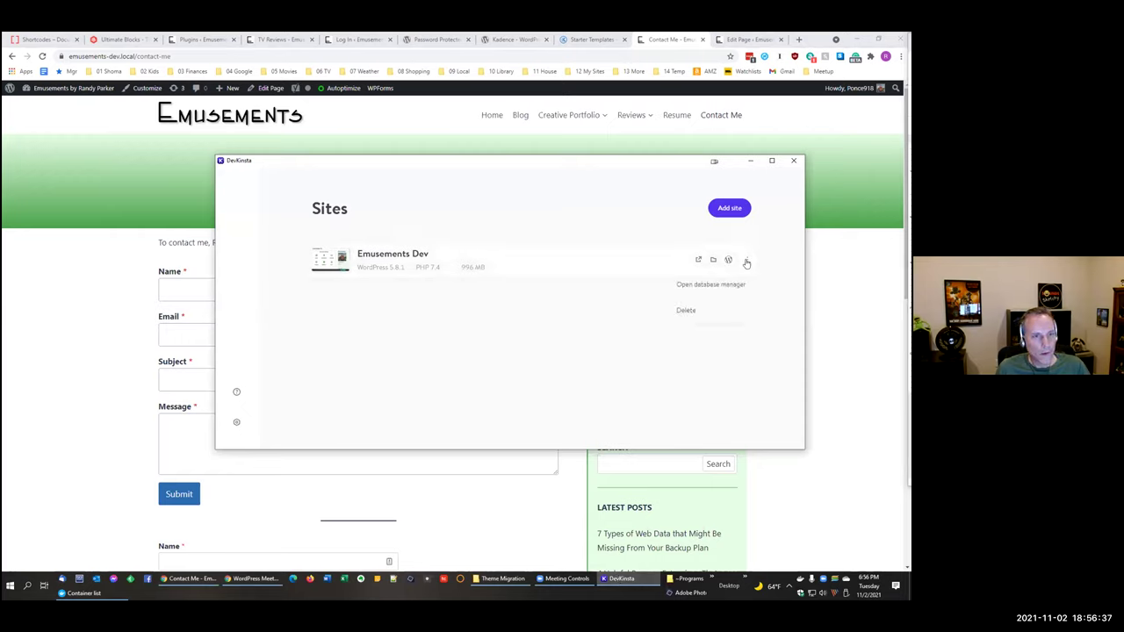
pyautogui.click(502, 348)
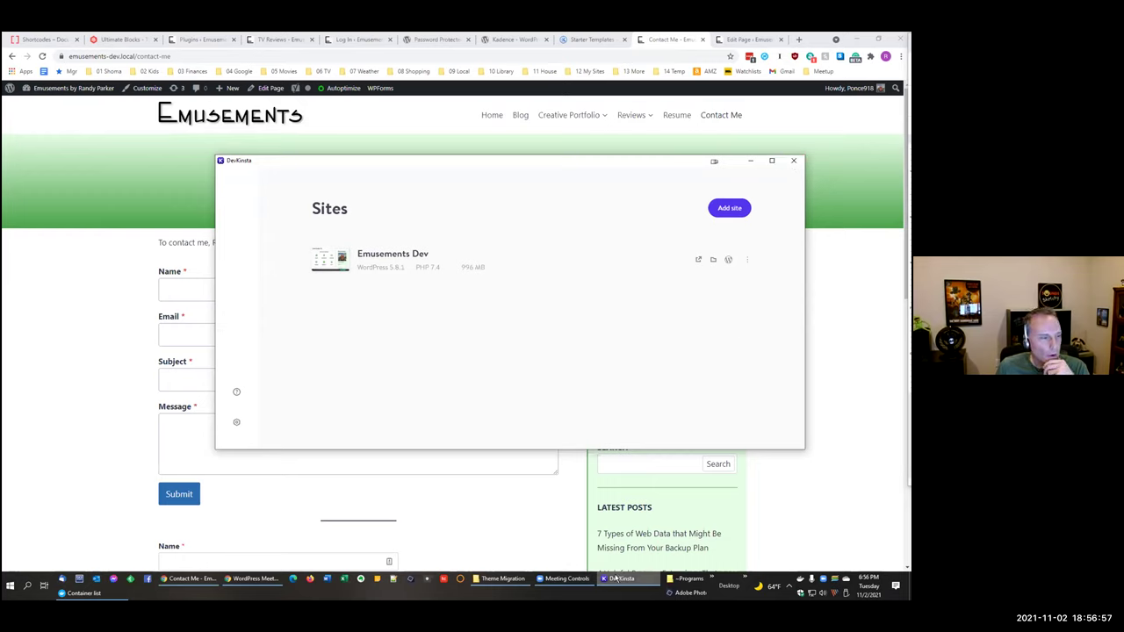
pyautogui.moveTo(616, 578)
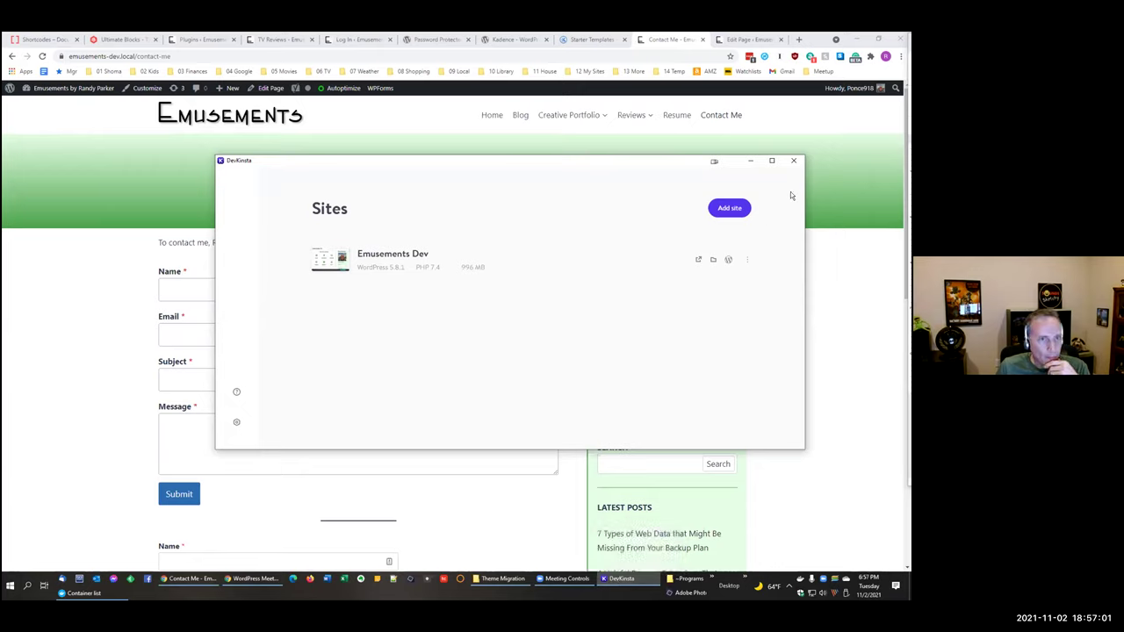
pyautogui.click(745, 261)
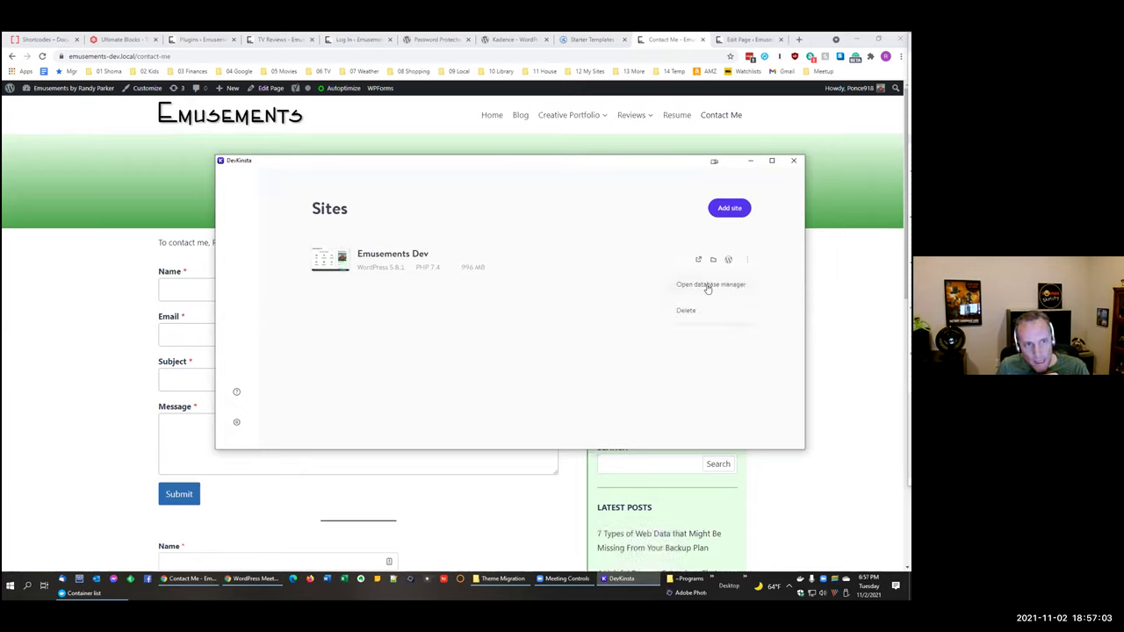
pyautogui.click(553, 381)
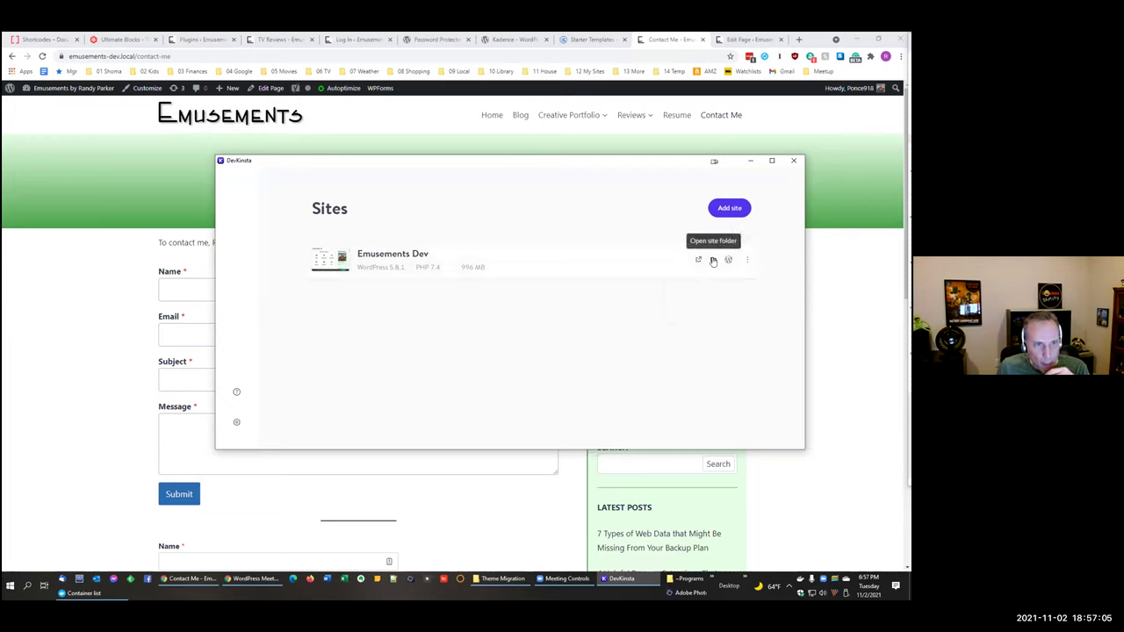
pyautogui.click(713, 260)
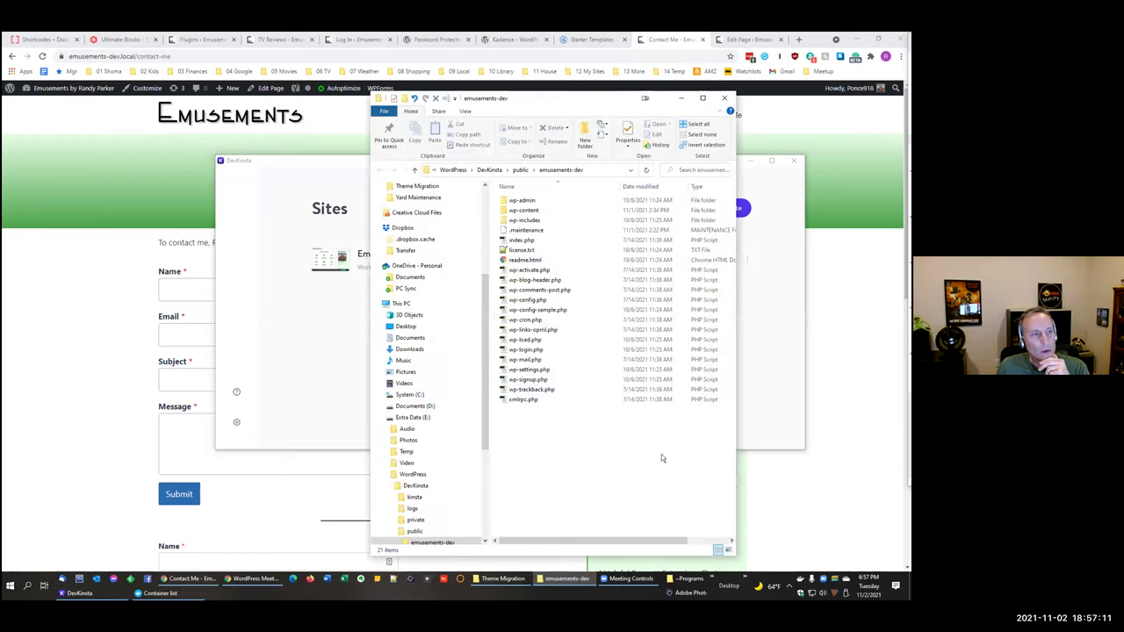
pyautogui.click(725, 100)
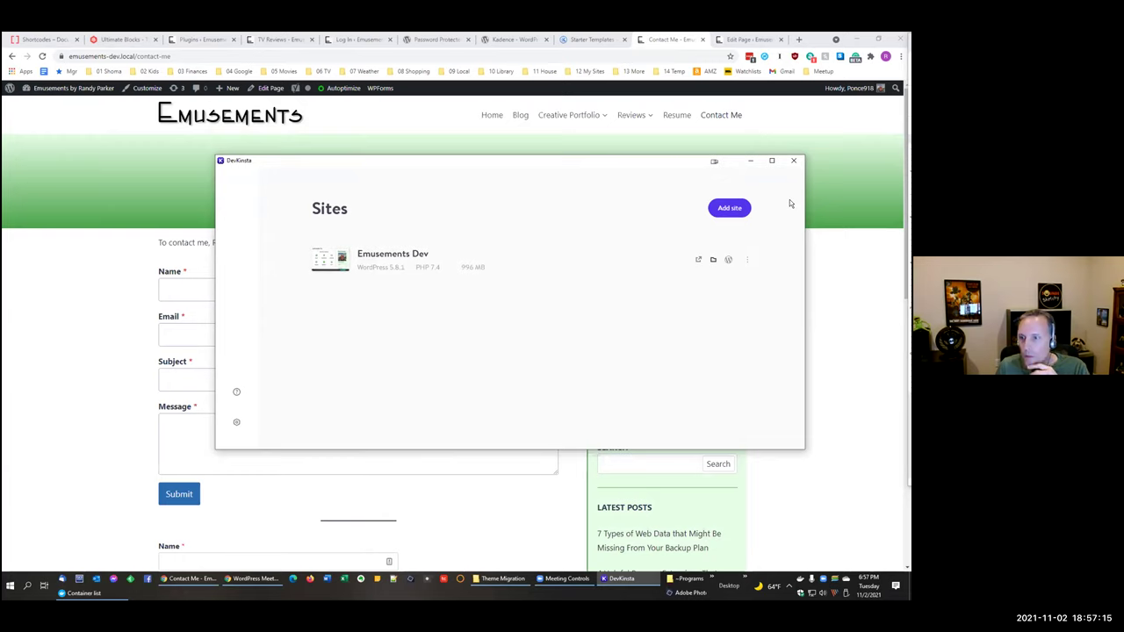
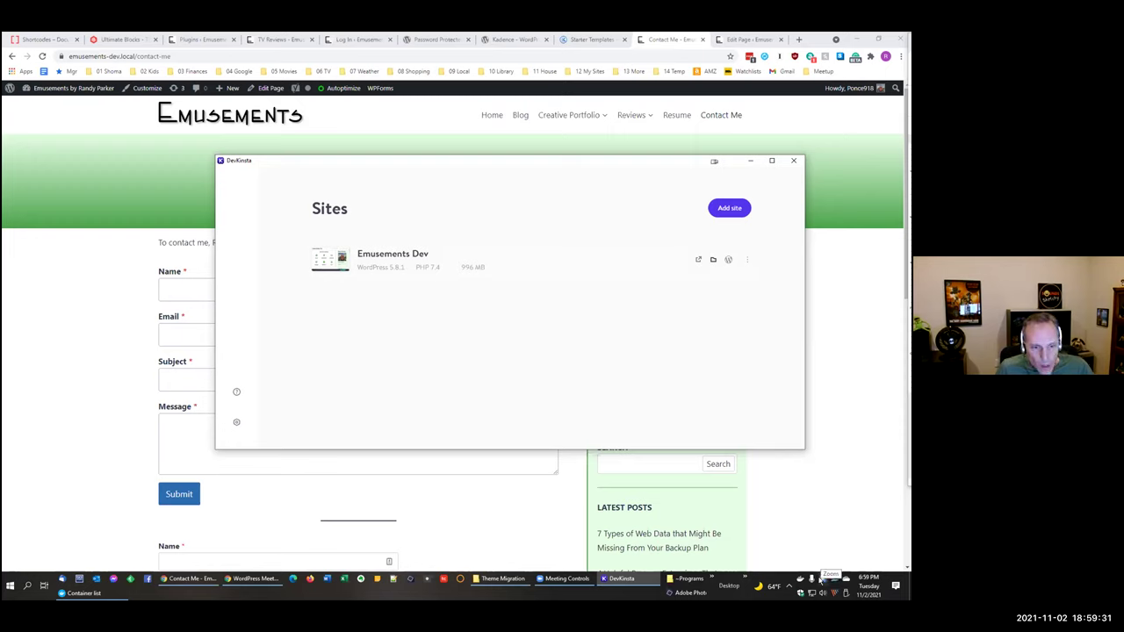
# Step: Quit DevKinsta from its tray icon and confirm Close and Shut down for the Emusements Dev site
pyautogui.click(793, 160)
pyautogui.rightClick(801, 580)
pyautogui.click(818, 560)
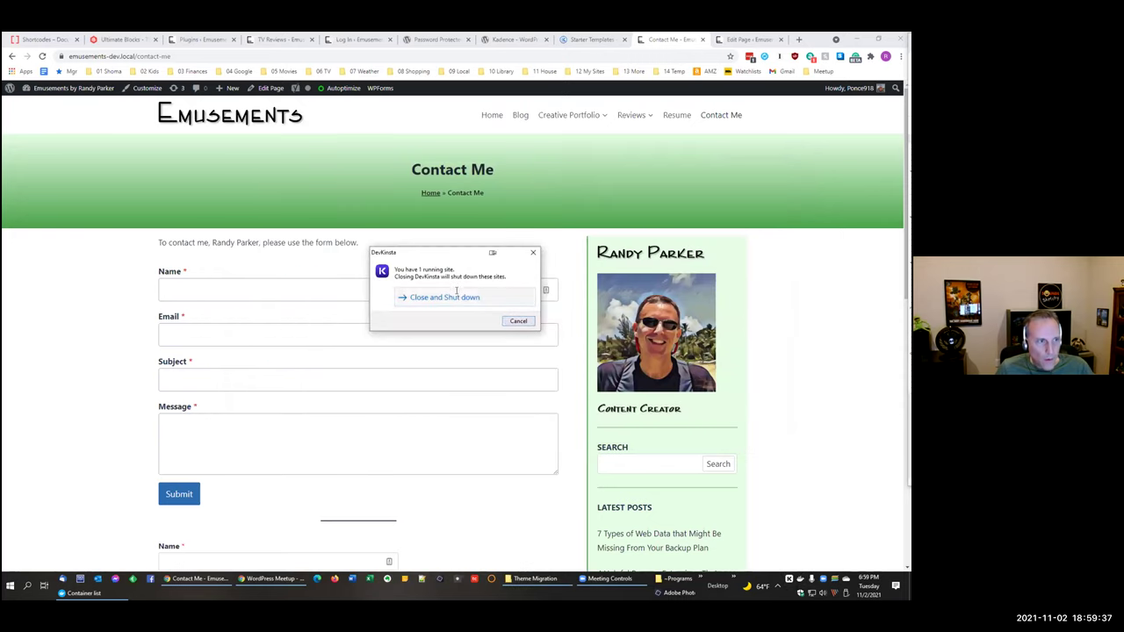
pyautogui.click(456, 295)
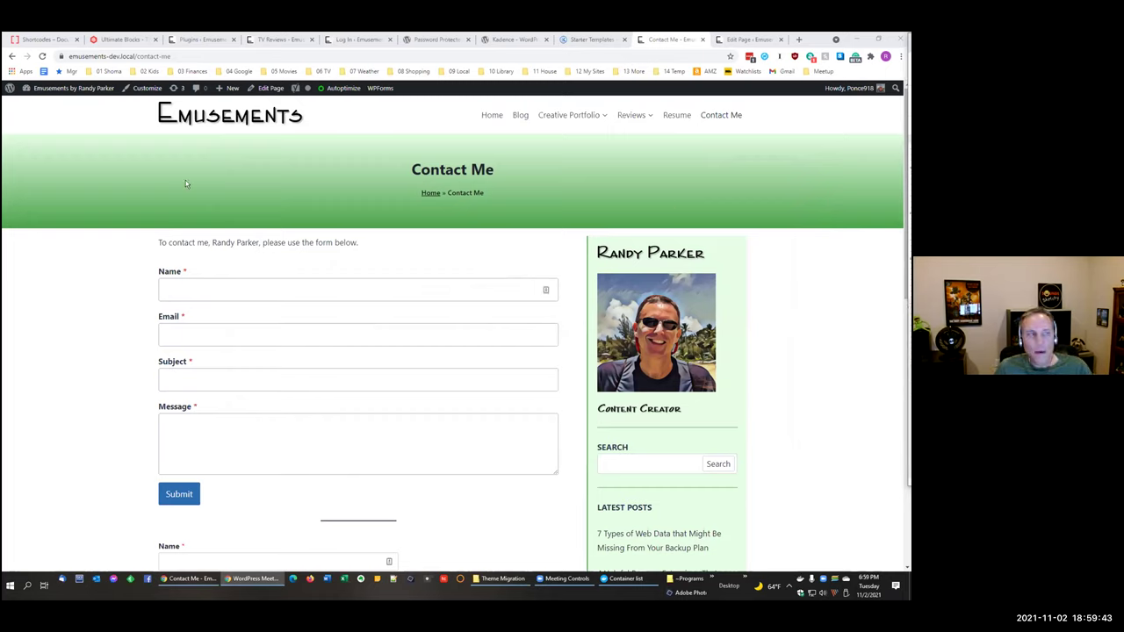
pyautogui.click(213, 41)
# Step: Close the Shortcodes and Ultimate Blocks tabs and go to the v3 site's login page
pyautogui.click(44, 39)
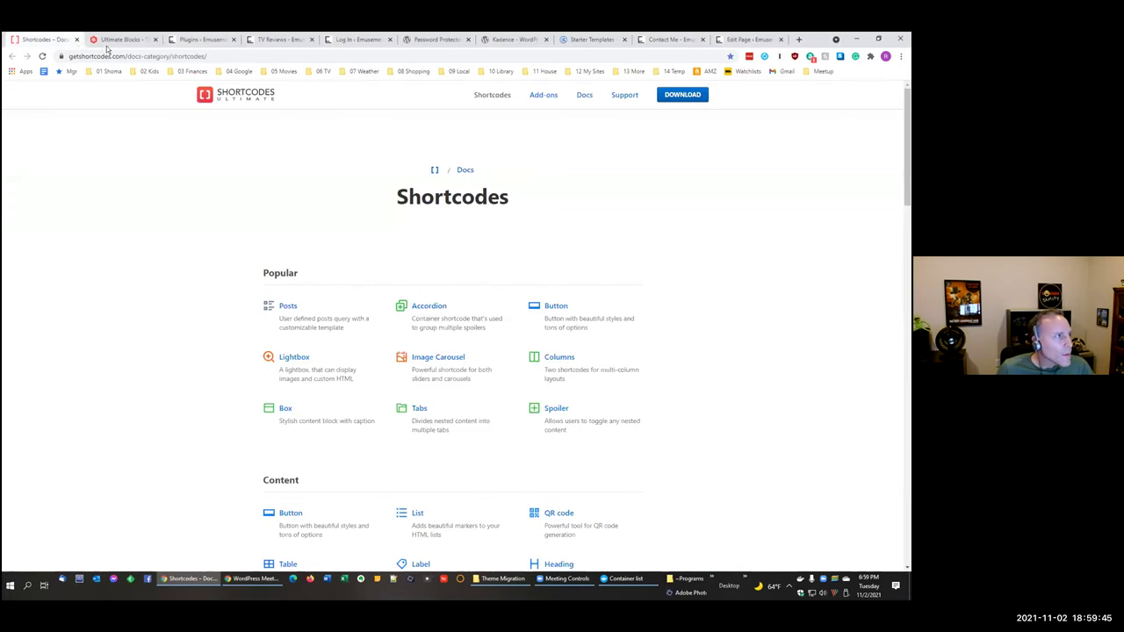
pyautogui.click(76, 40)
pyautogui.click(77, 39)
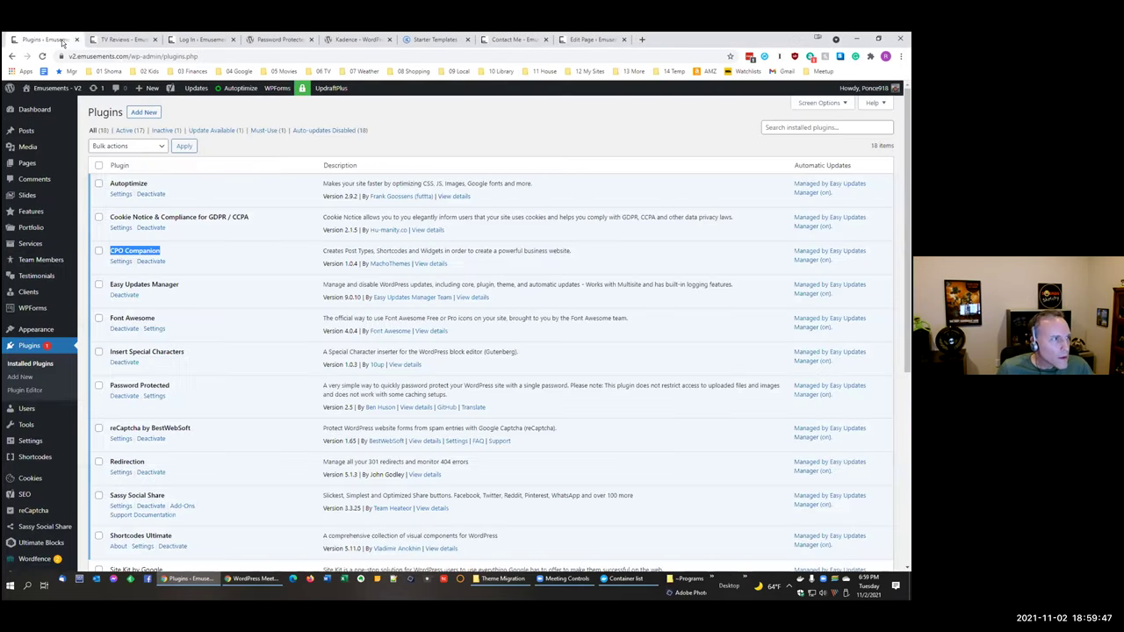
pyautogui.click(140, 40)
pyautogui.click(233, 40)
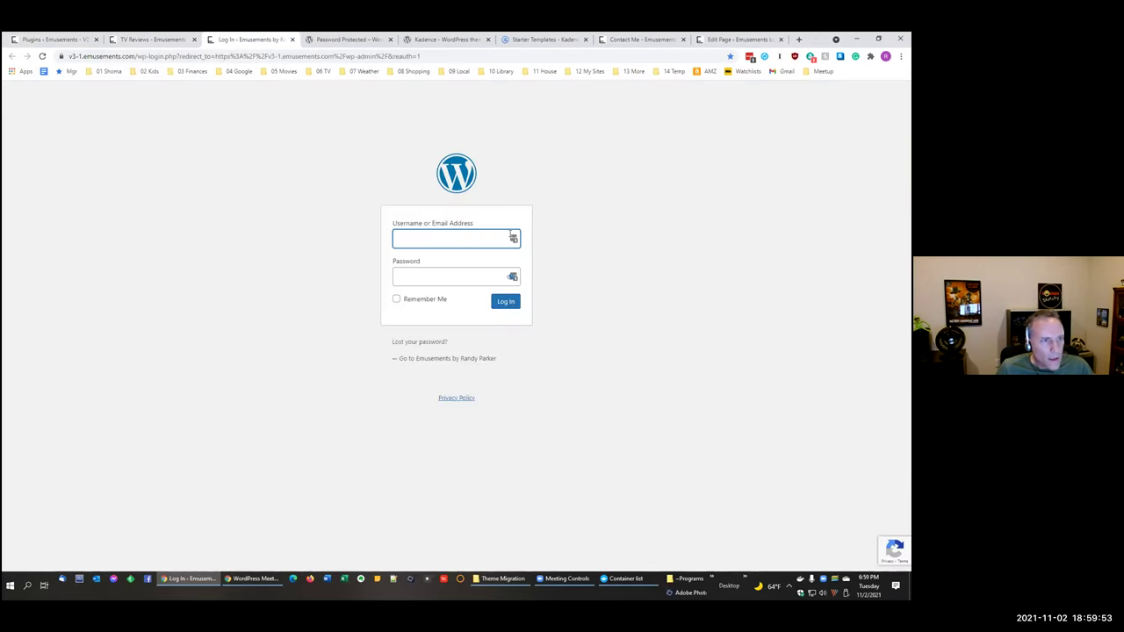
# Step: Log in to the v3 site with the saved LastPass credentials and open Plugins
pyautogui.click(513, 238)
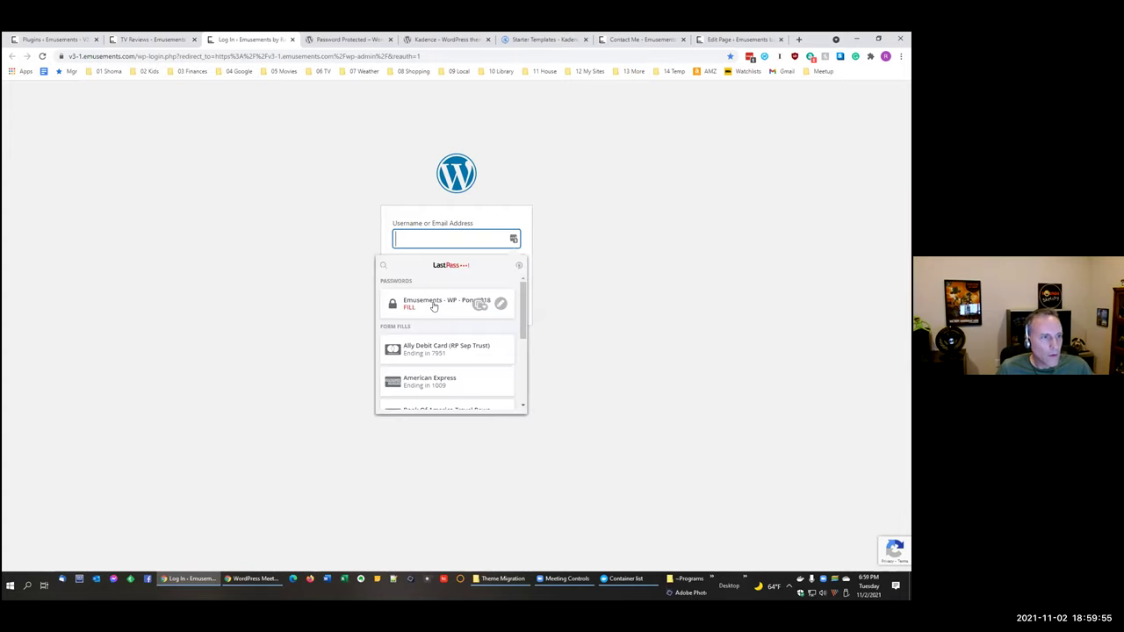
pyautogui.click(433, 304)
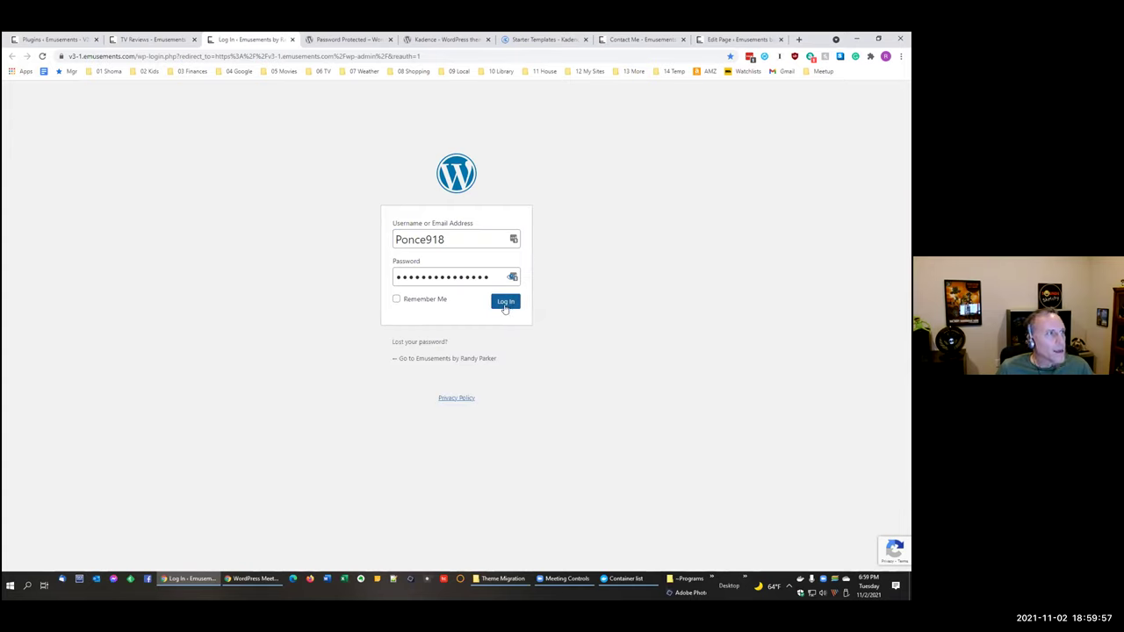
pyautogui.click(506, 304)
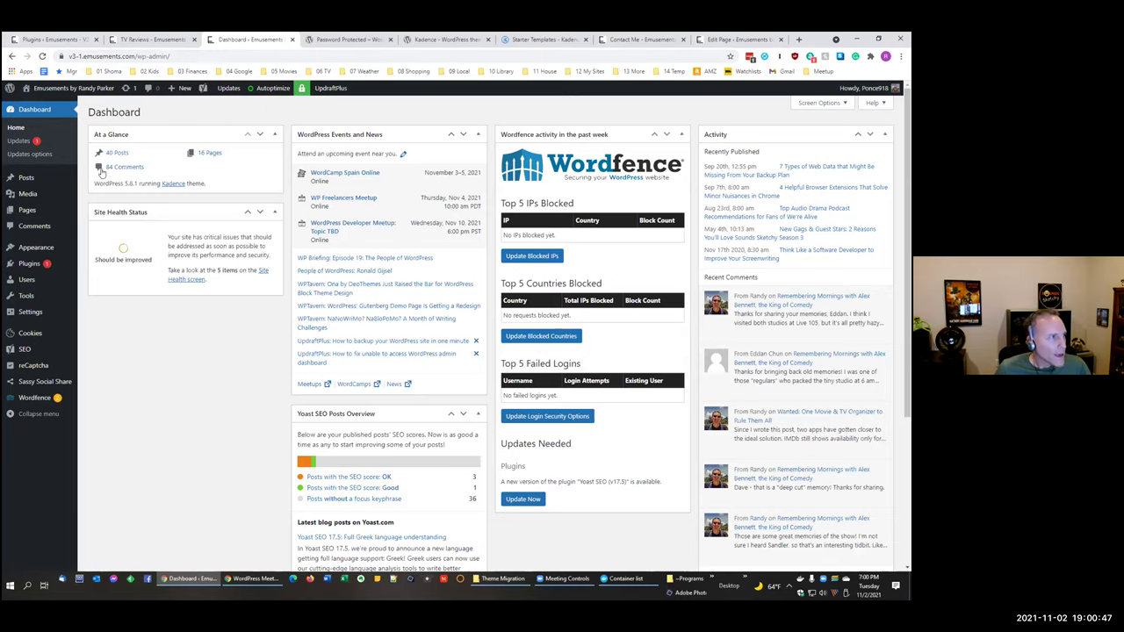
pyautogui.click(29, 264)
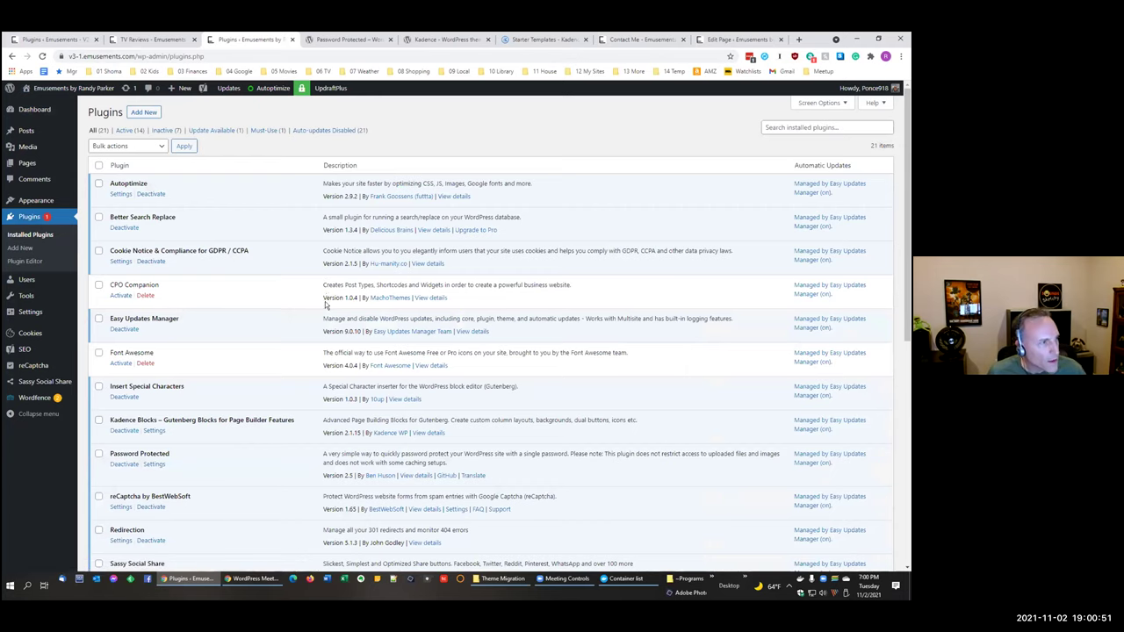
# Step: Review the installed plugins and the Password Protected plugin's WordPress.org details page
pyautogui.scroll(-1, 325, 298)
pyautogui.scroll(1, 326, 298)
pyautogui.scroll(-3, 326, 300)
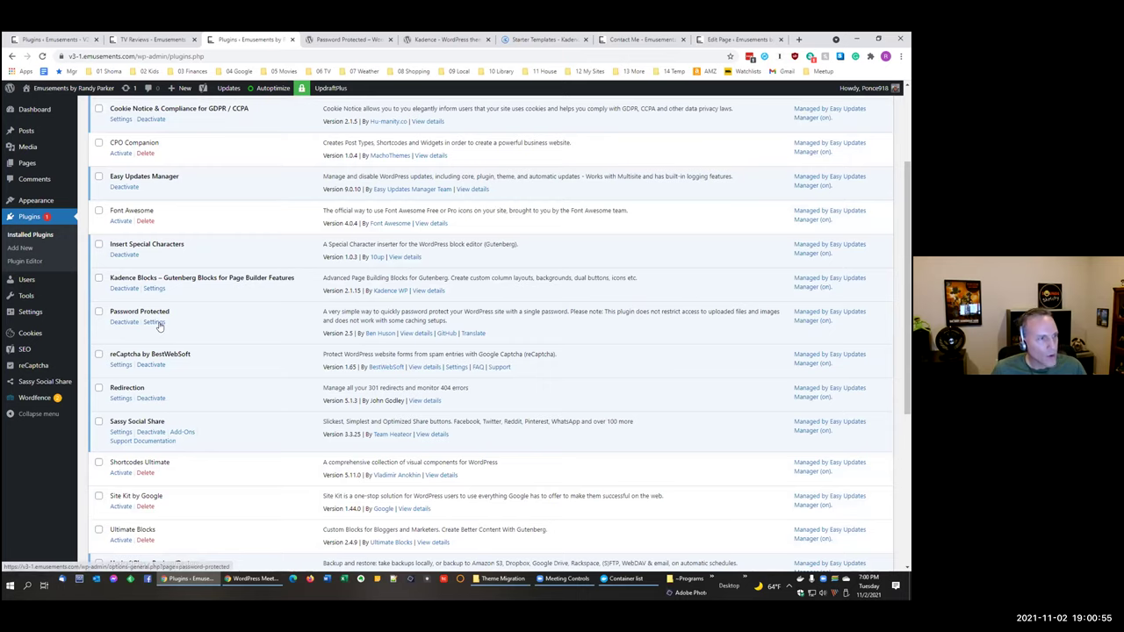
pyautogui.click(347, 39)
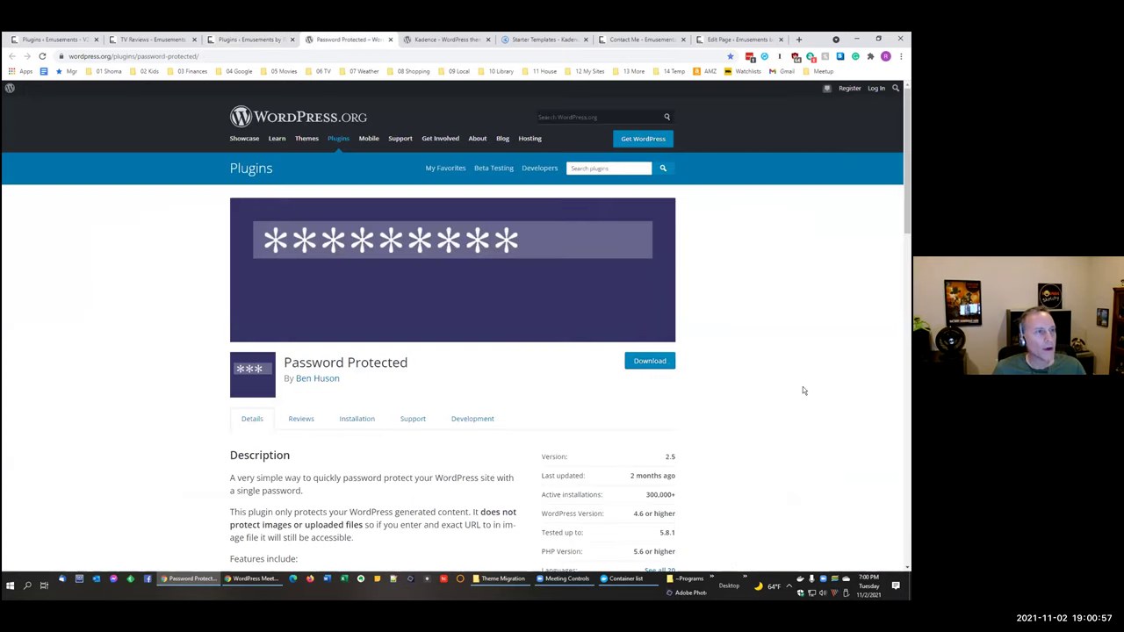
pyautogui.scroll(-2, 802, 389)
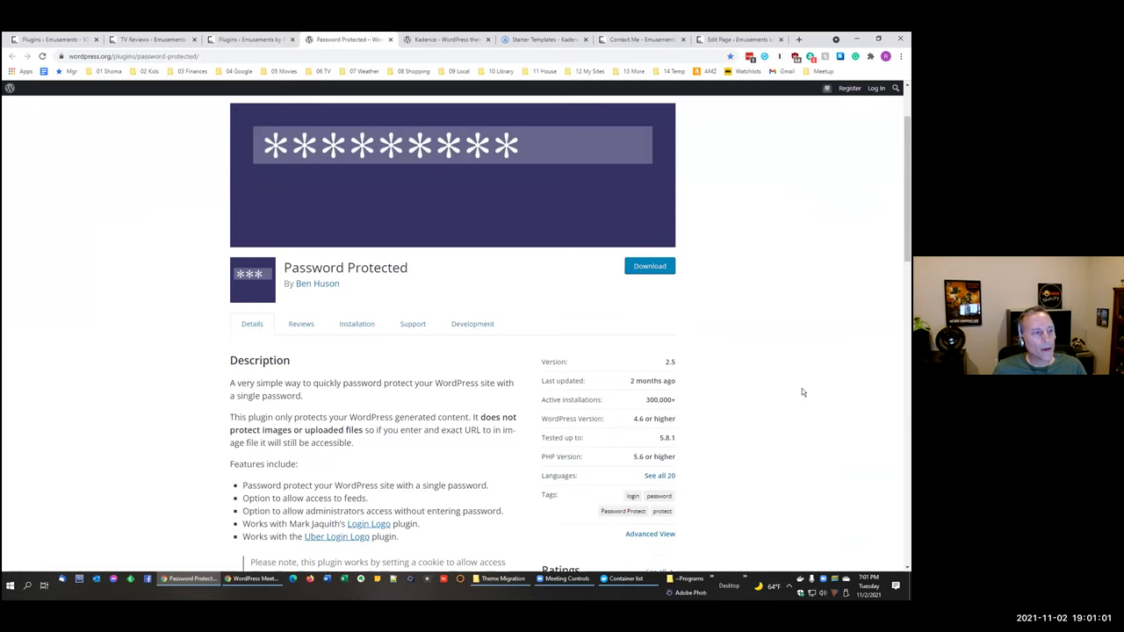
pyautogui.scroll(-1, 802, 388)
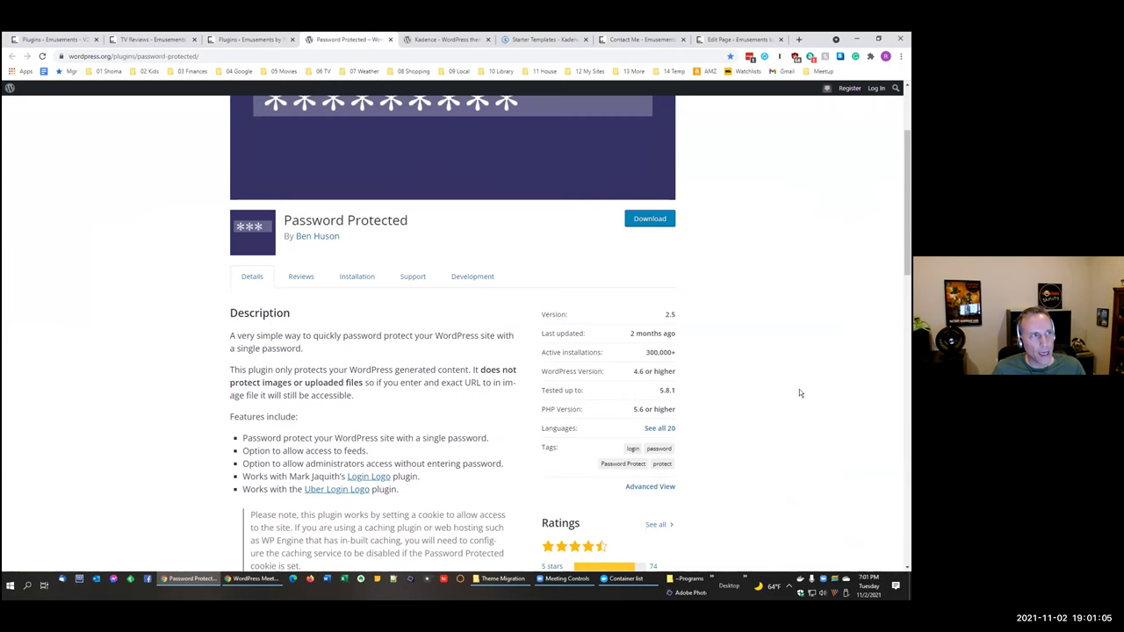
pyautogui.click(154, 39)
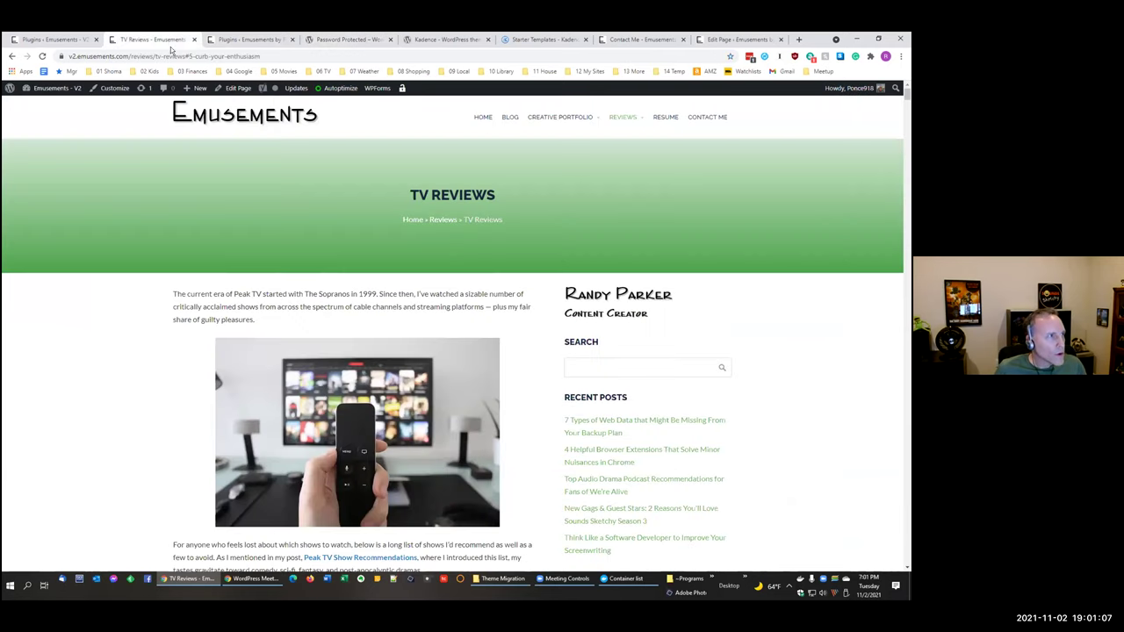
pyautogui.click(230, 39)
# Step: Load the copied v3 site domain in an Incognito window to confirm the password prompt, then close it
pyautogui.click(176, 55)
pyautogui.click(137, 55)
pyautogui.moveTo(156, 55); pyautogui.dragTo(68, 55)
pyautogui.hotkey('ctrl', 'c')
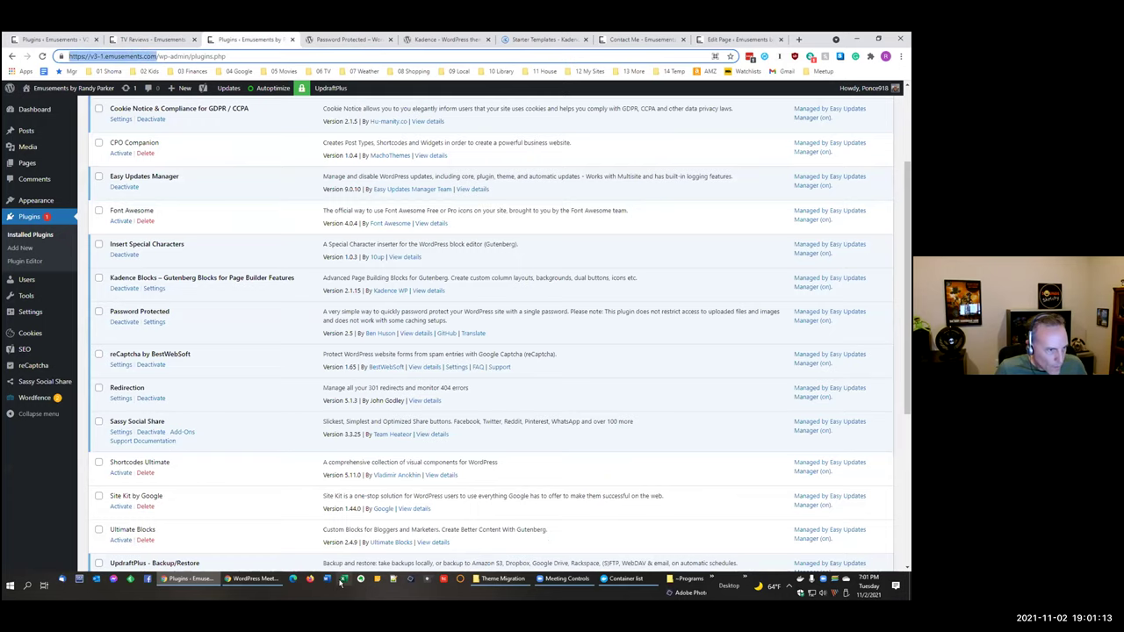
pyautogui.click(900, 56)
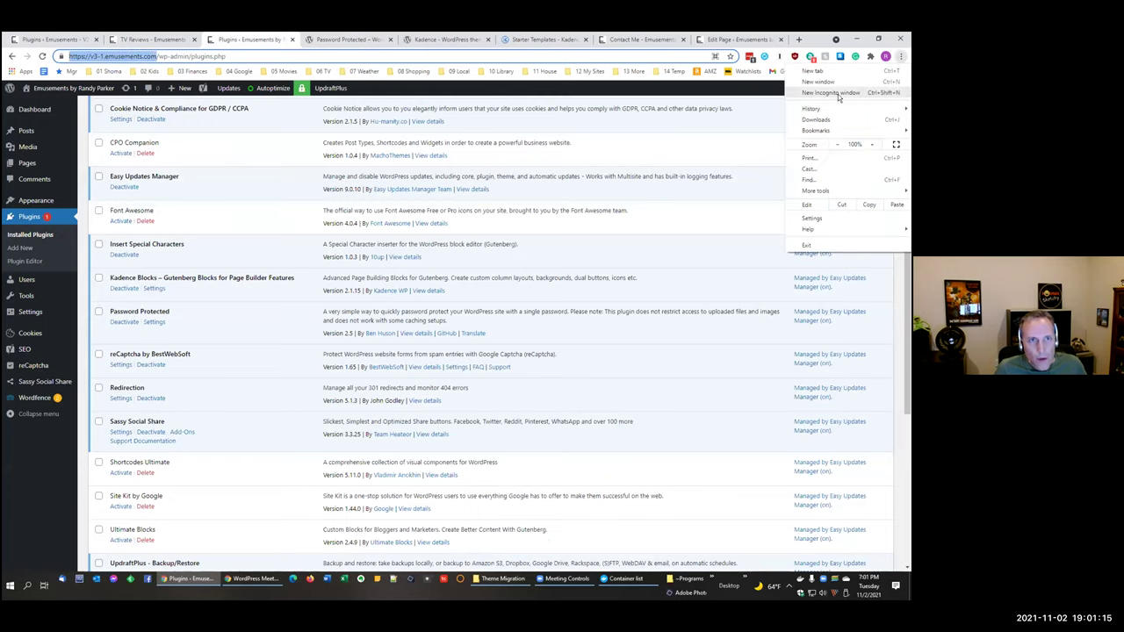
pyautogui.click(856, 108)
pyautogui.hotkey('ctrl', 'v')
pyautogui.press('Return')
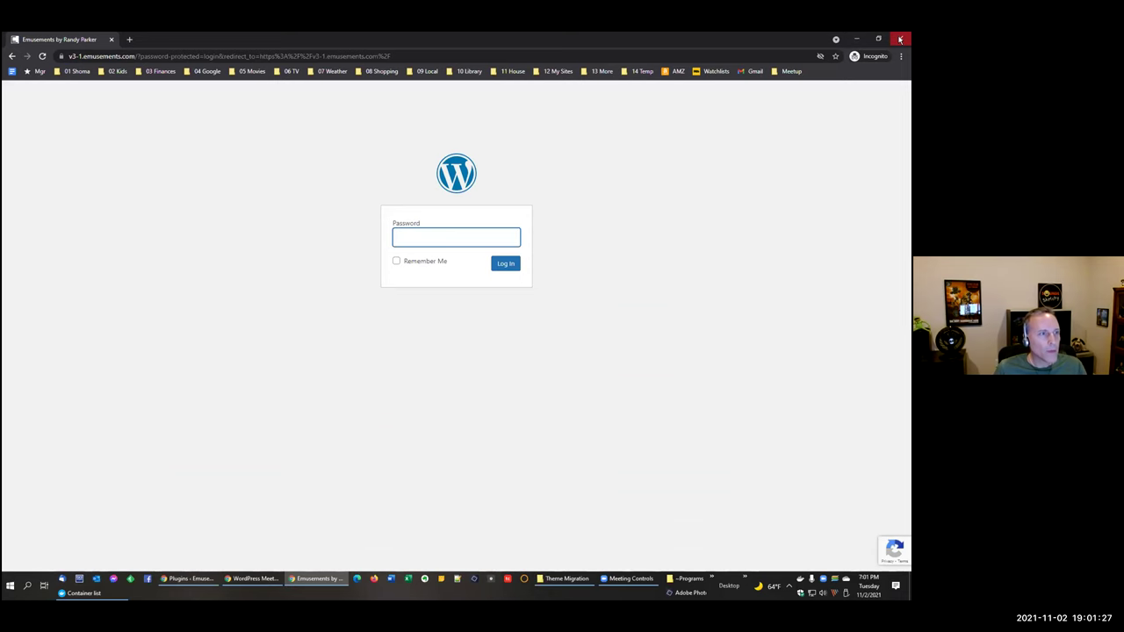
pyautogui.click(900, 39)
pyautogui.scroll(1, 395, 349)
pyautogui.scroll(1, 395, 350)
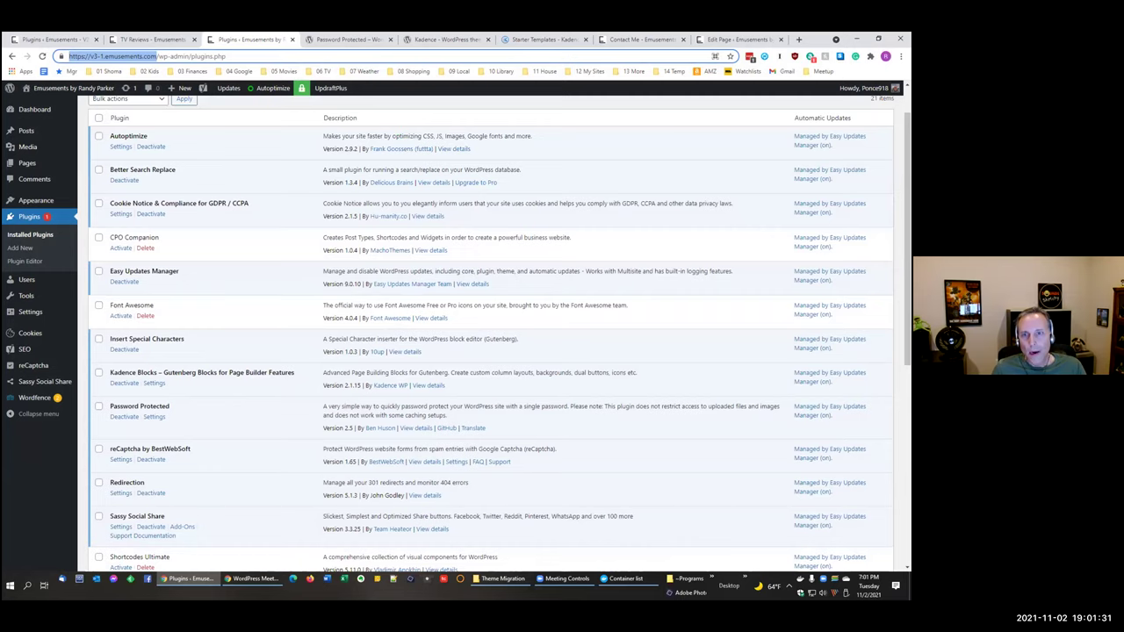
pyautogui.scroll(1, 97, 335)
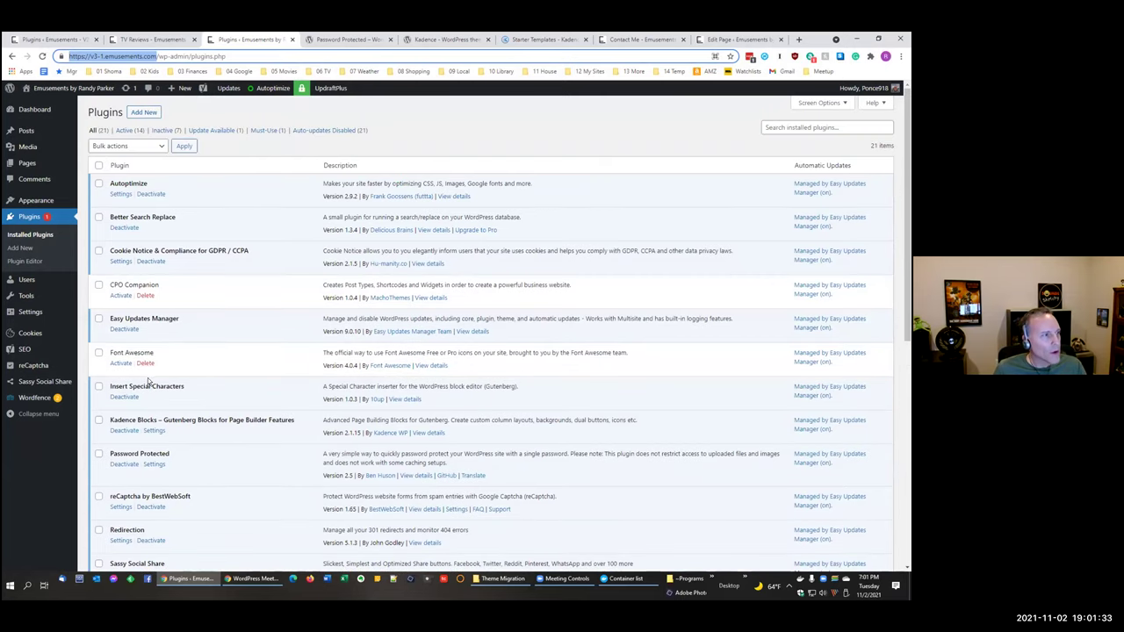
pyautogui.scroll(-3, 149, 382)
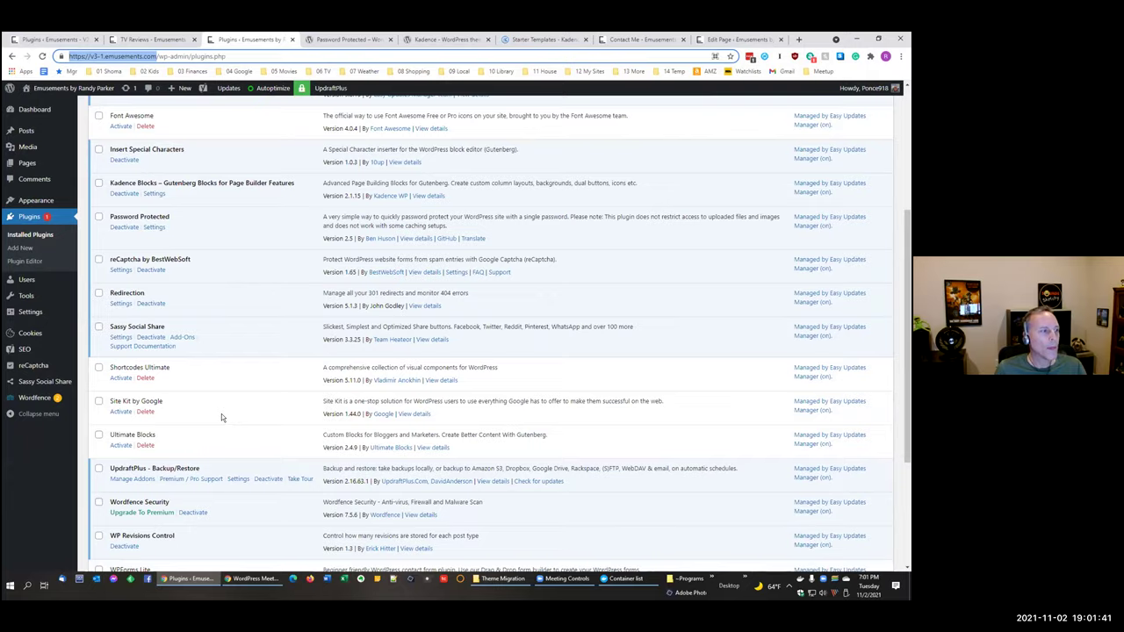
pyautogui.scroll(3, 221, 413)
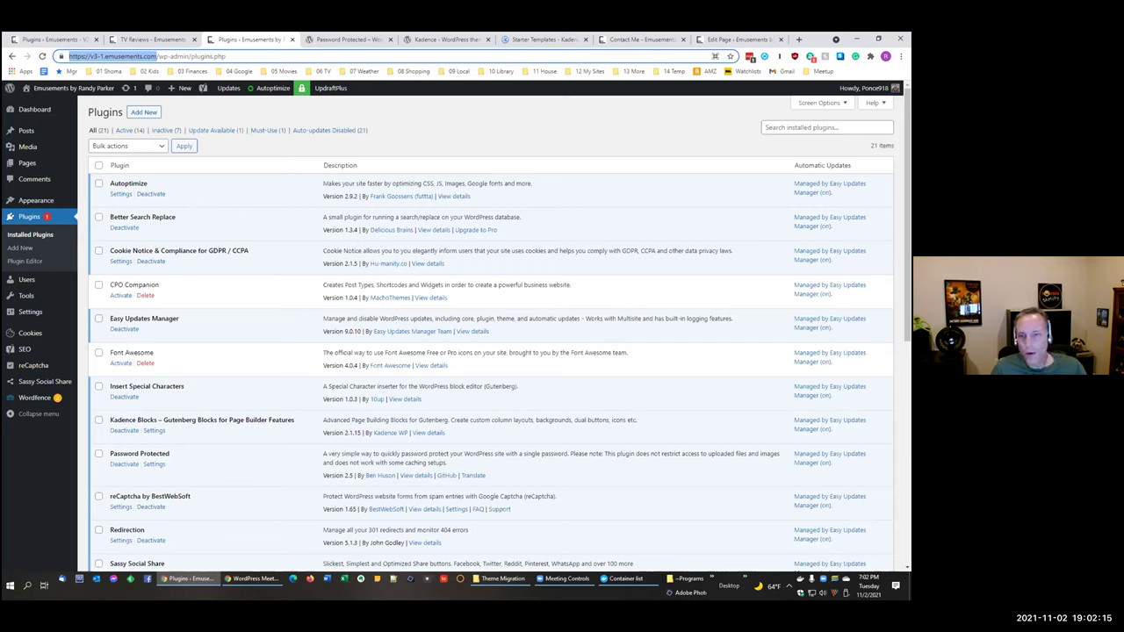
pyautogui.hotkey('alt', 'Tab')
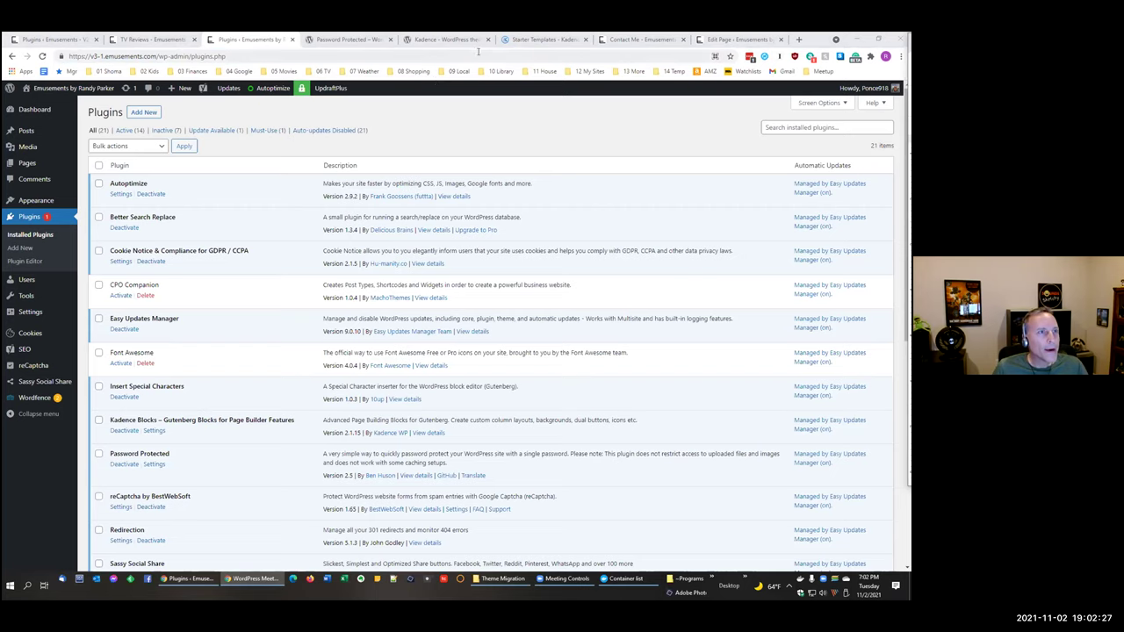
pyautogui.click(544, 39)
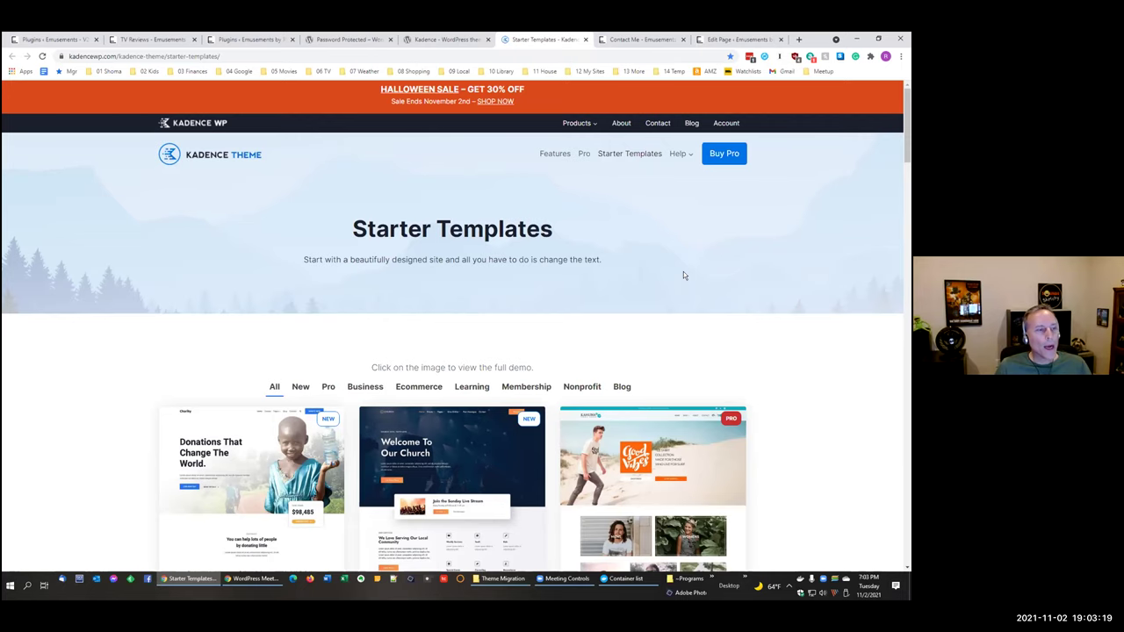
# Step: Scroll the Kadence starter template grid and open the Creative Designer Conference demo
pyautogui.scroll(-1, 683, 272)
pyautogui.scroll(-2, 684, 264)
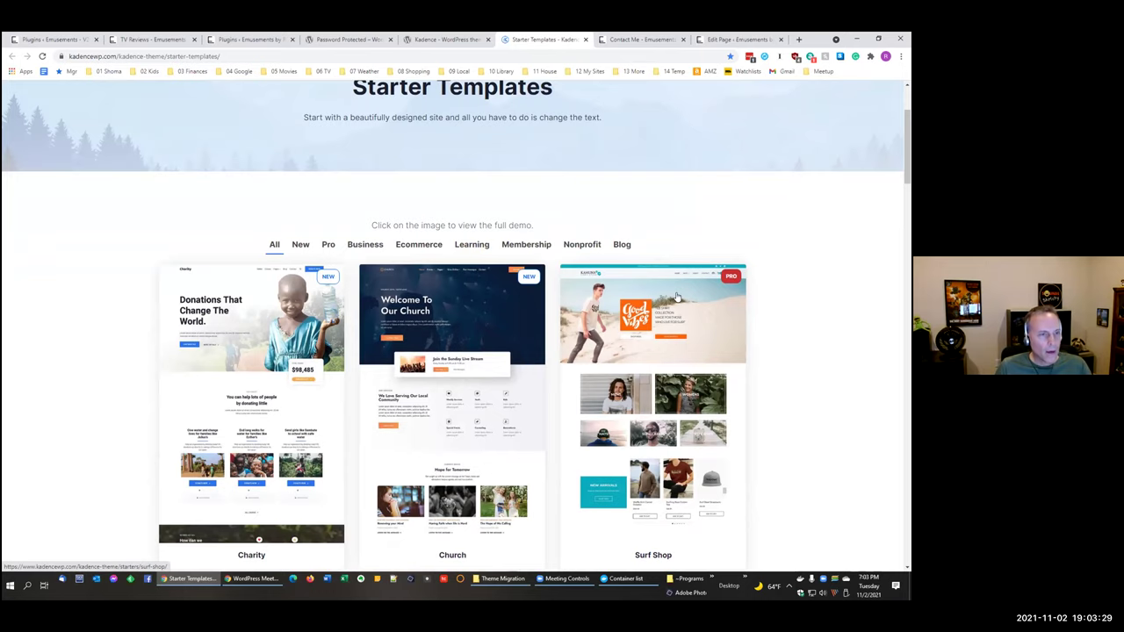
pyautogui.scroll(1, 677, 295)
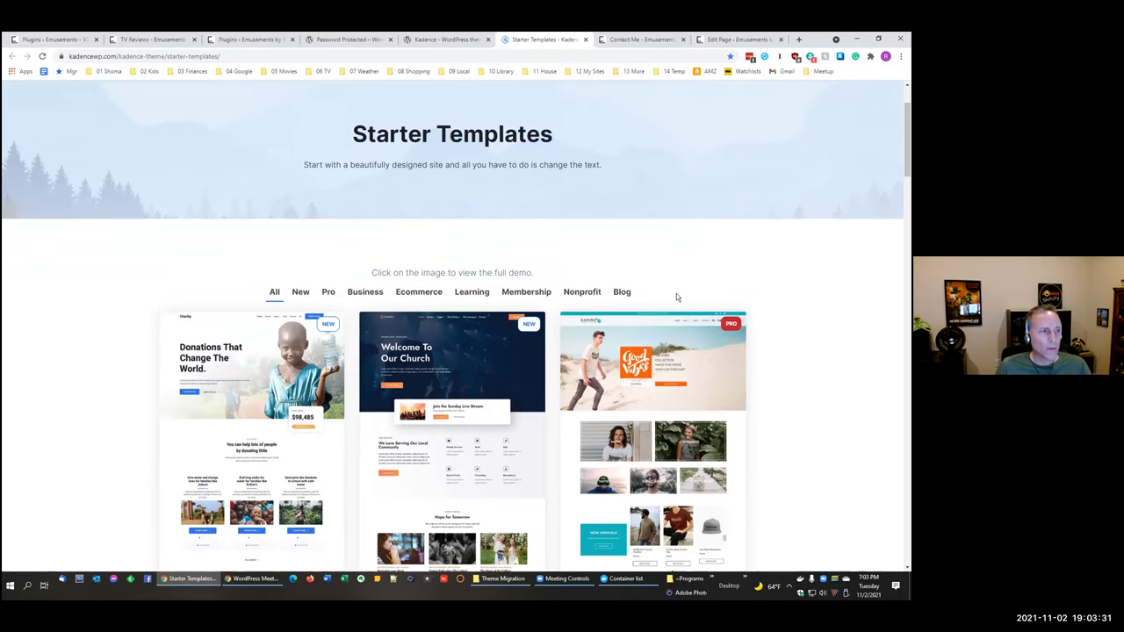
pyautogui.scroll(-2, 675, 296)
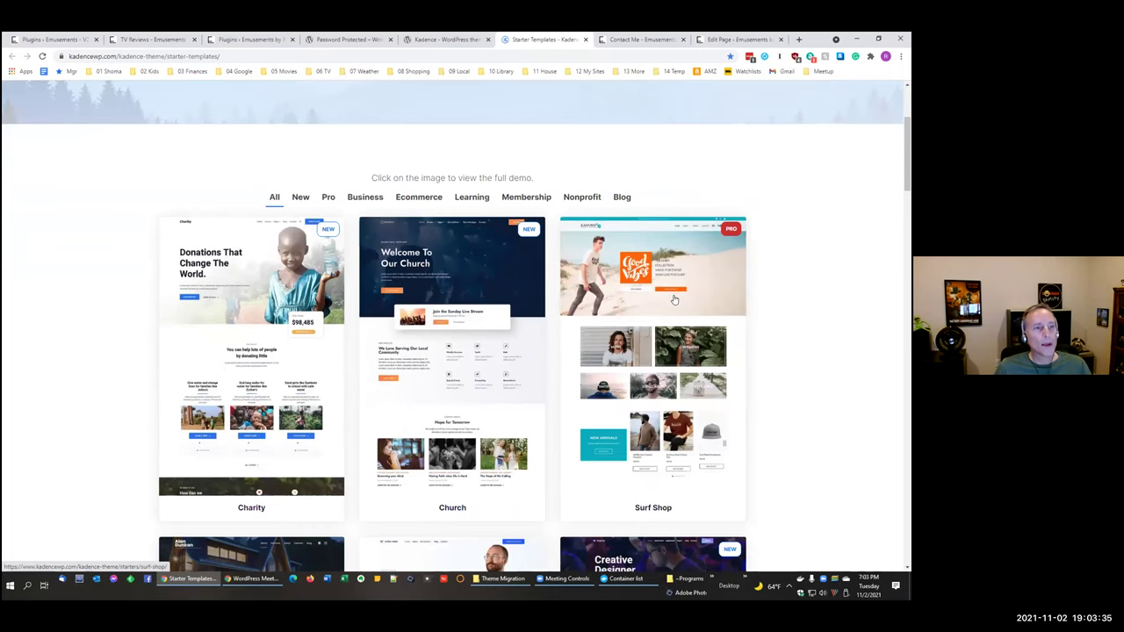
pyautogui.scroll(-2, 674, 300)
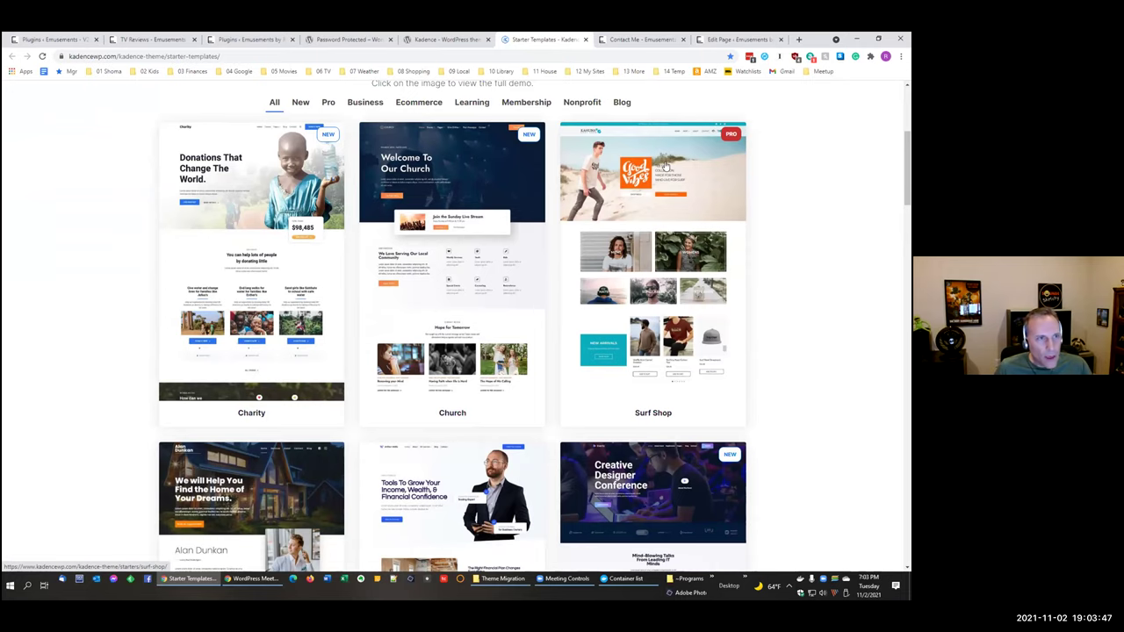
pyautogui.scroll(-3, 674, 424)
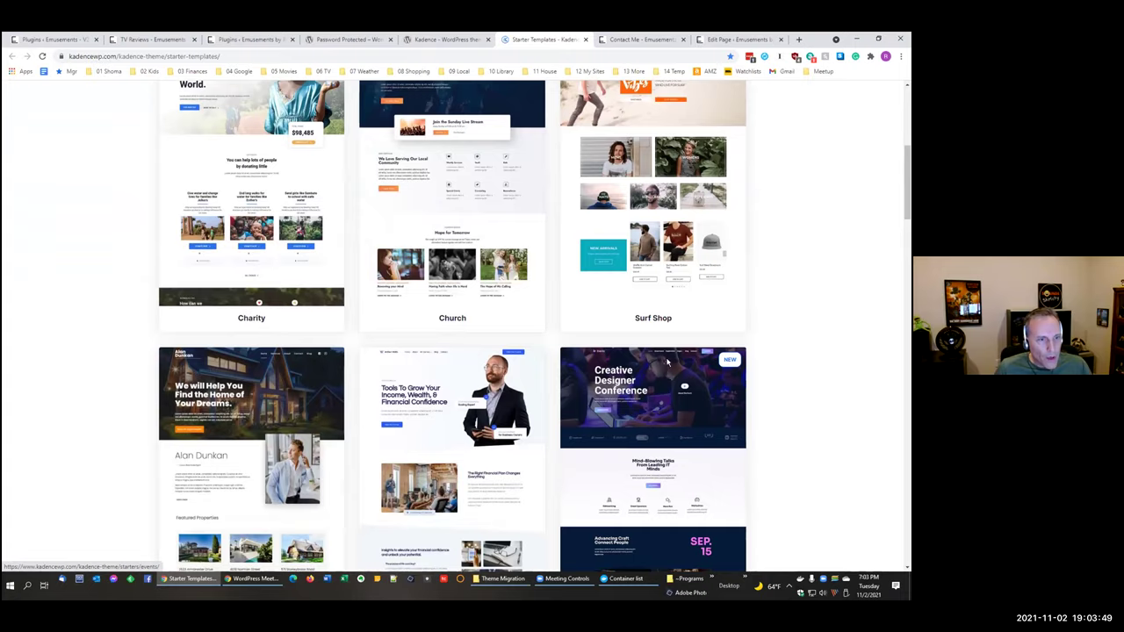
pyautogui.click(696, 553)
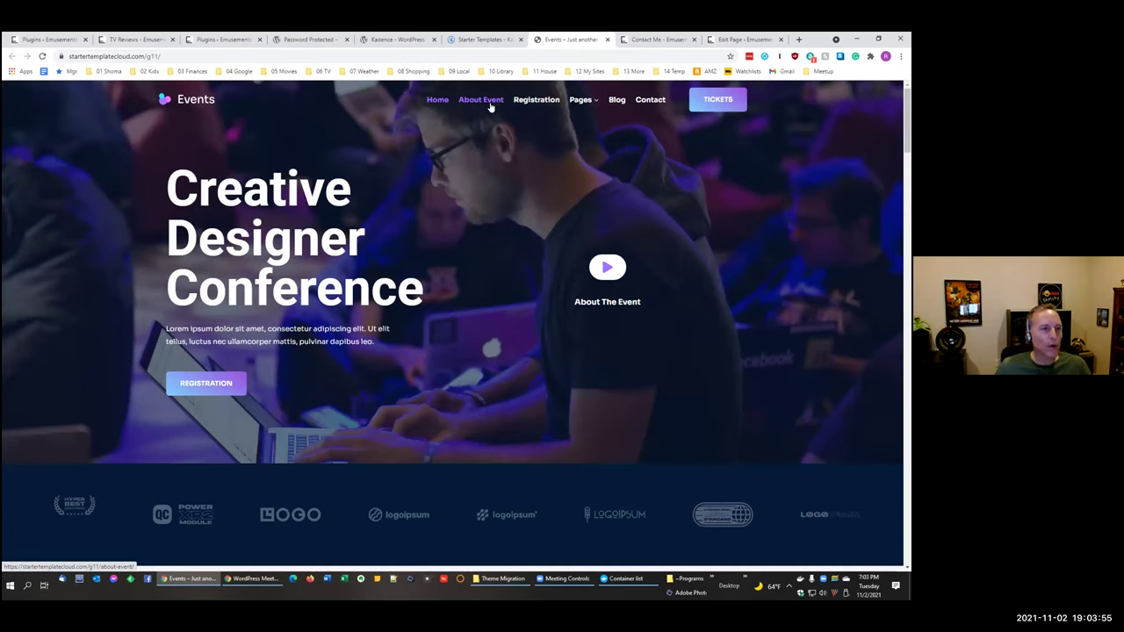
# Step: View the Events demo's About Event page, then close the demo tab
pyautogui.scroll(-1, 490, 114)
pyautogui.scroll(1, 490, 132)
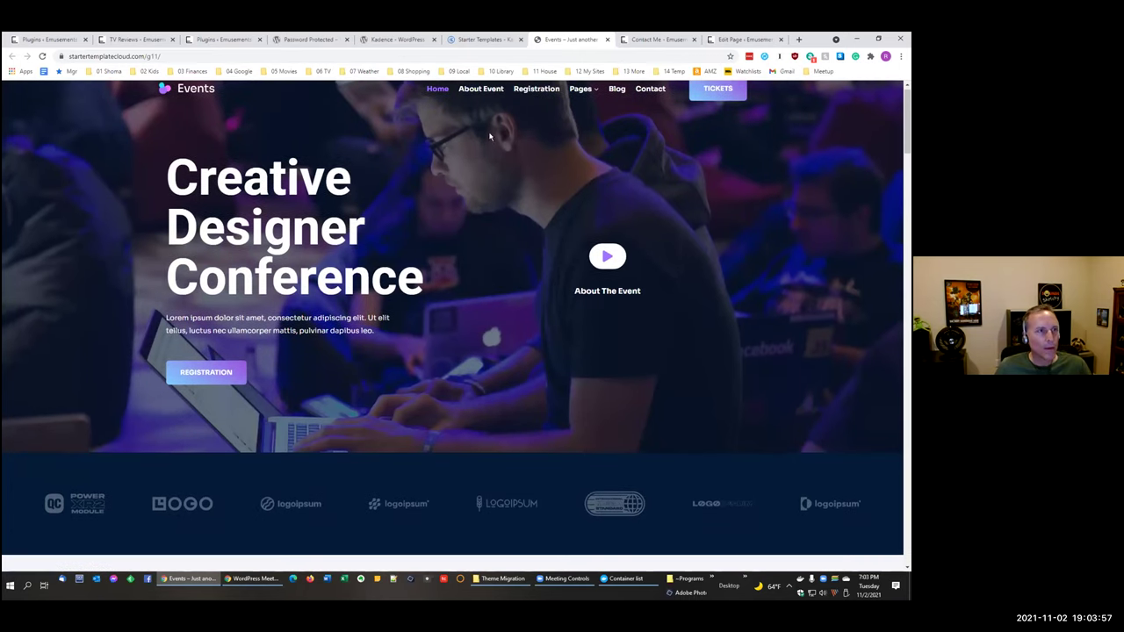
pyautogui.click(481, 99)
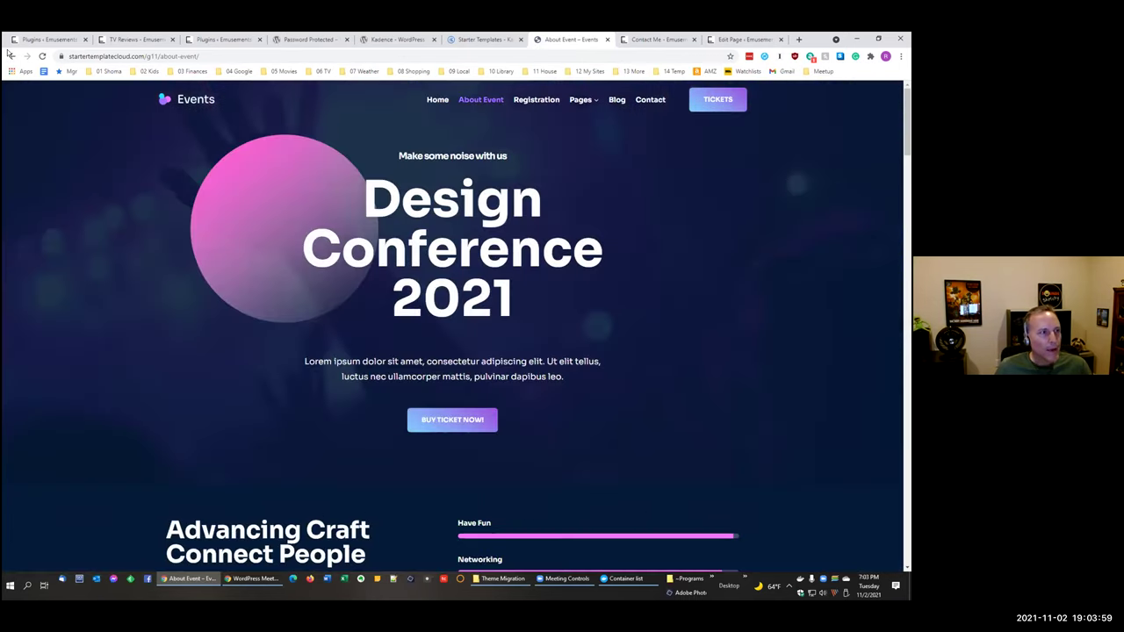
pyautogui.click(10, 55)
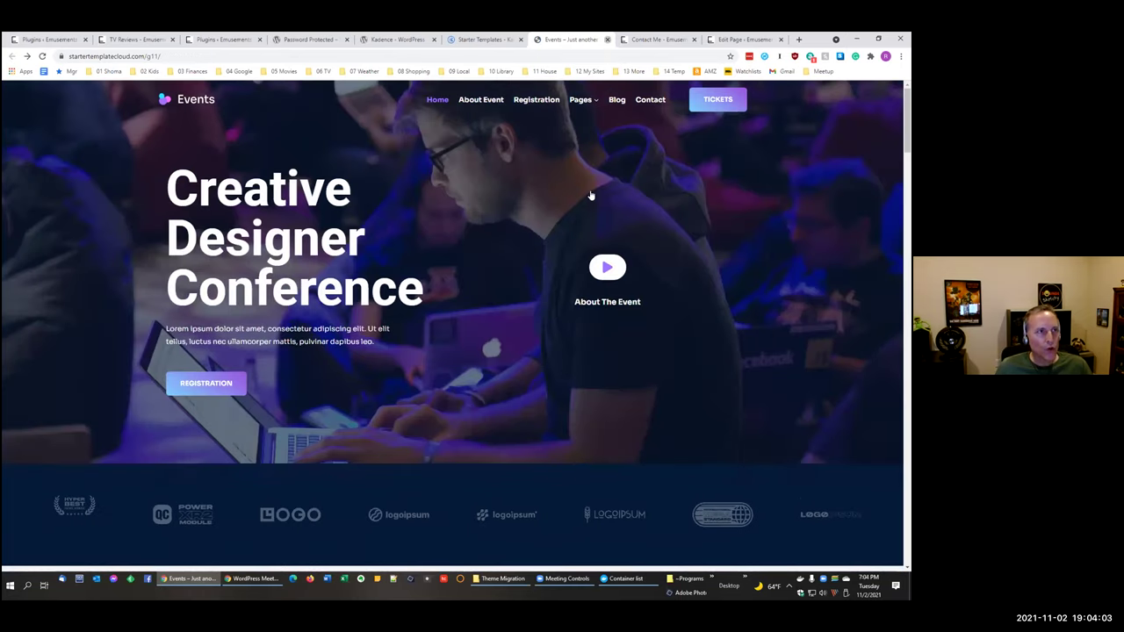
pyautogui.hotkey('ctrl', 'w')
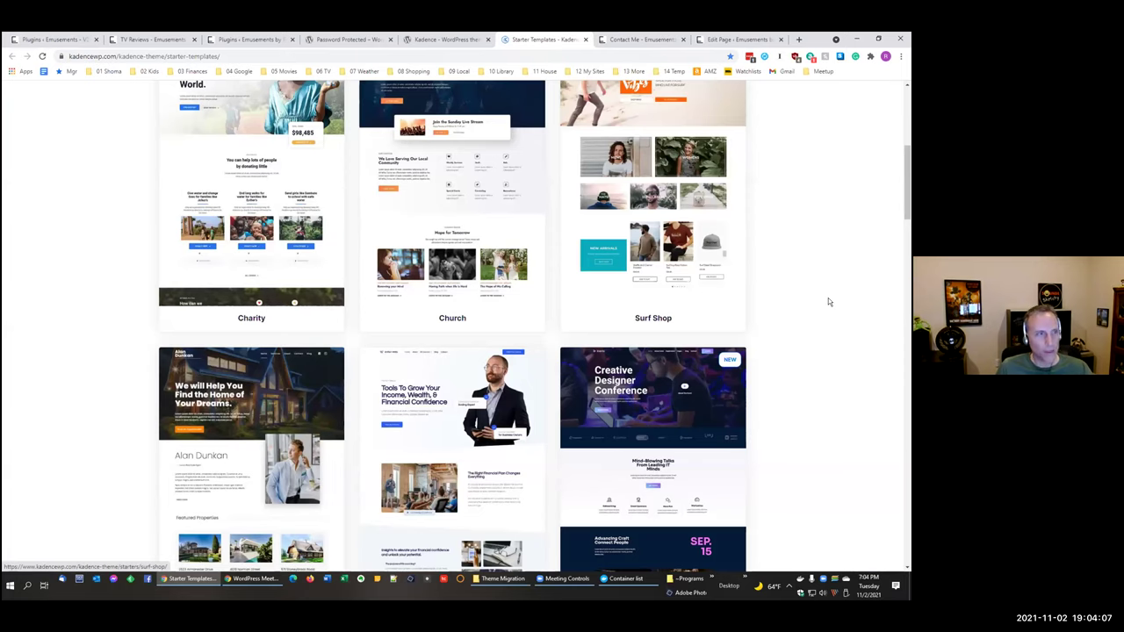
# Step: Scroll through more starter templates, then return to the Emusements v3 plugins page
pyautogui.scroll(-1, 828, 298)
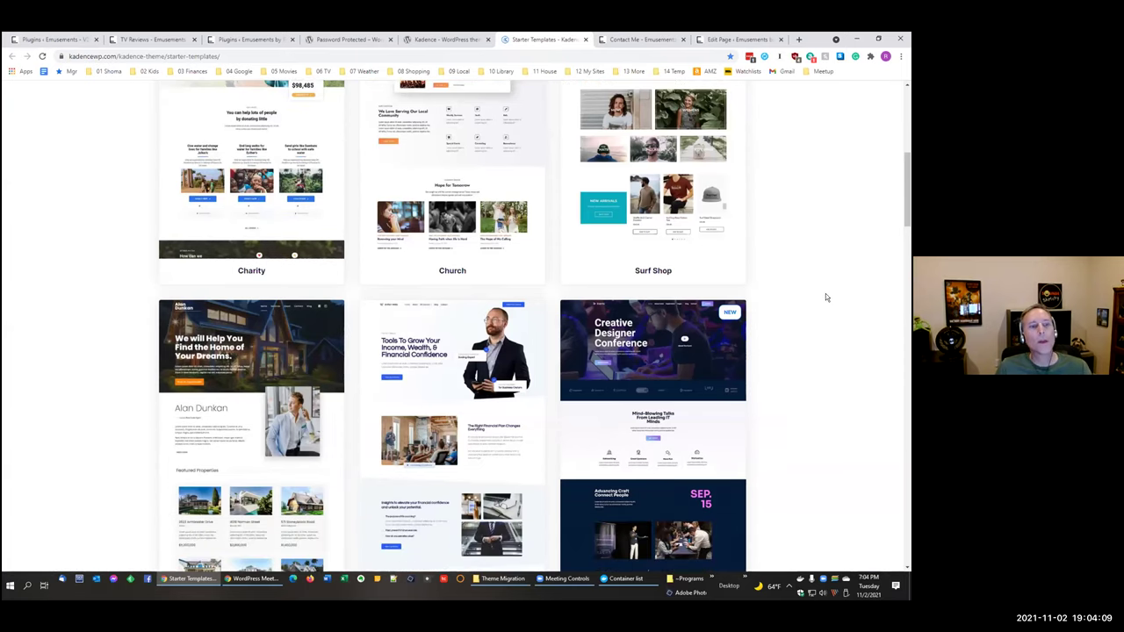
pyautogui.scroll(-2, 824, 302)
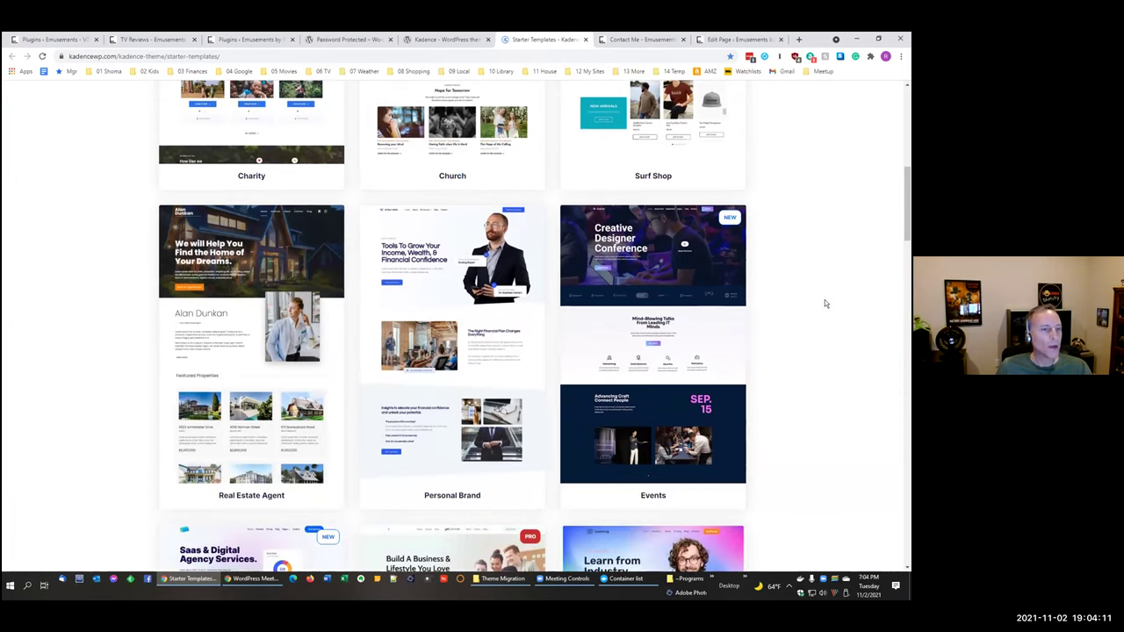
pyautogui.scroll(1, 825, 303)
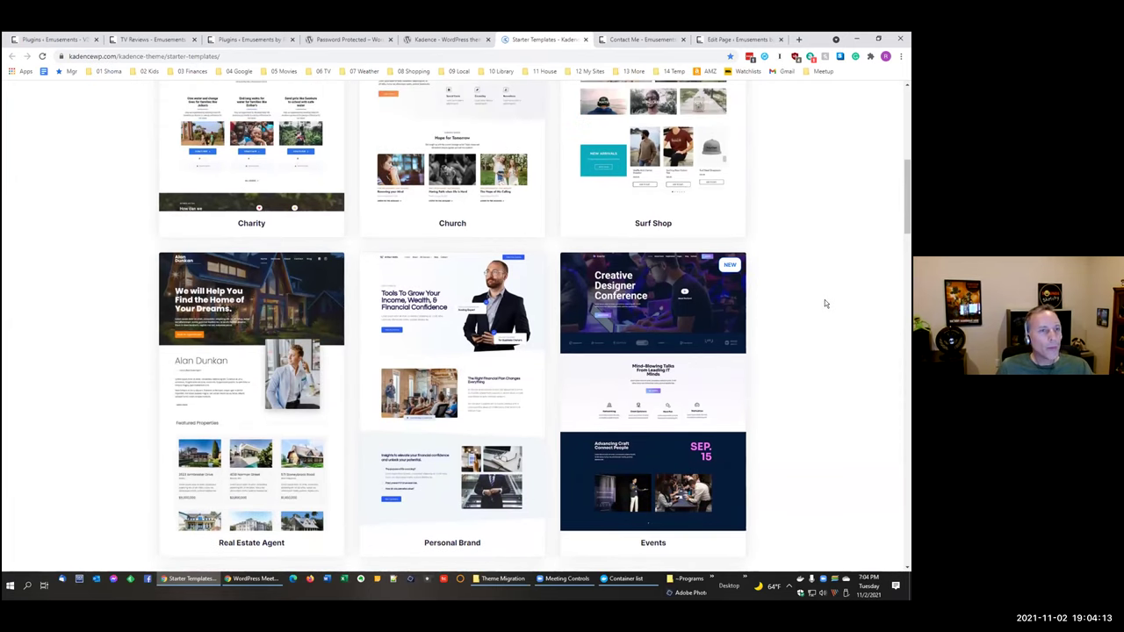
pyautogui.scroll(-1, 824, 303)
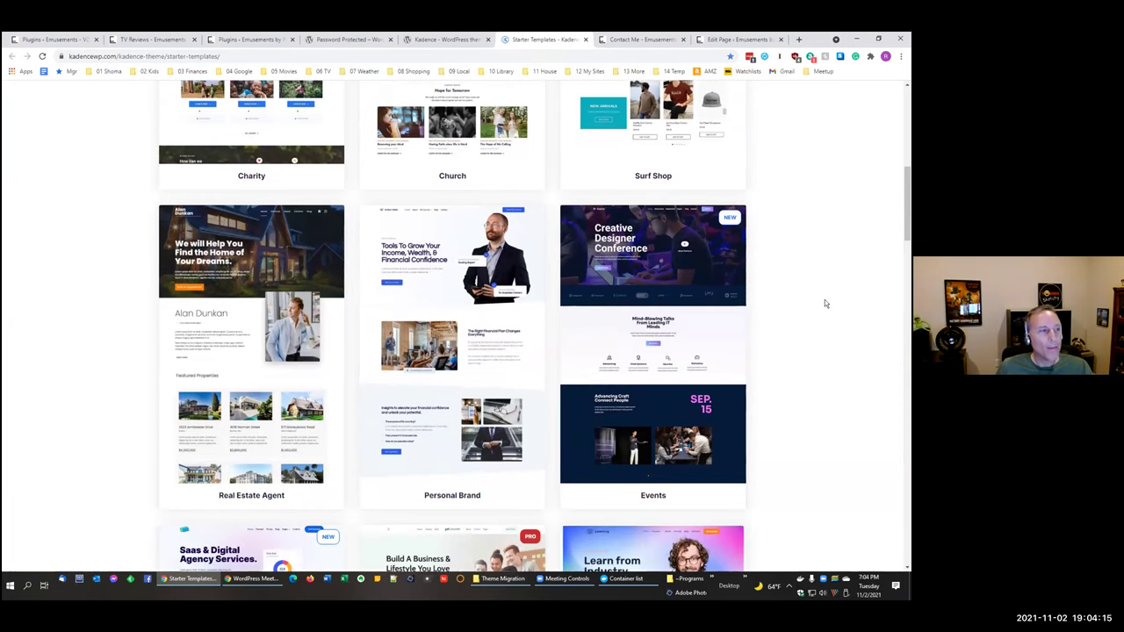
pyautogui.scroll(3, 824, 303)
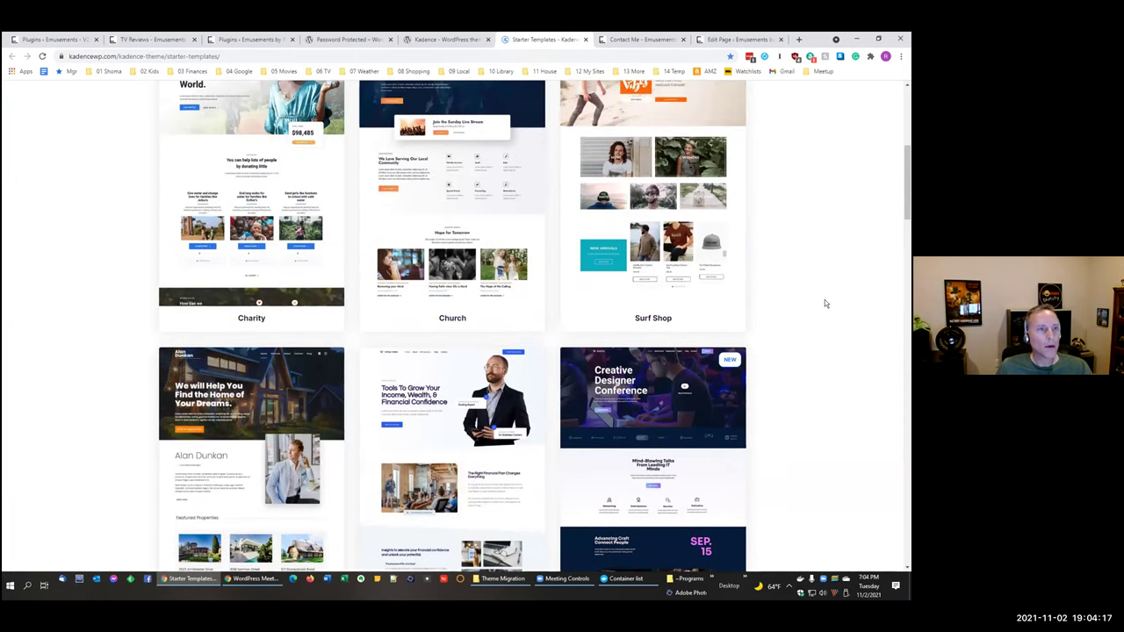
pyautogui.scroll(-6, 824, 303)
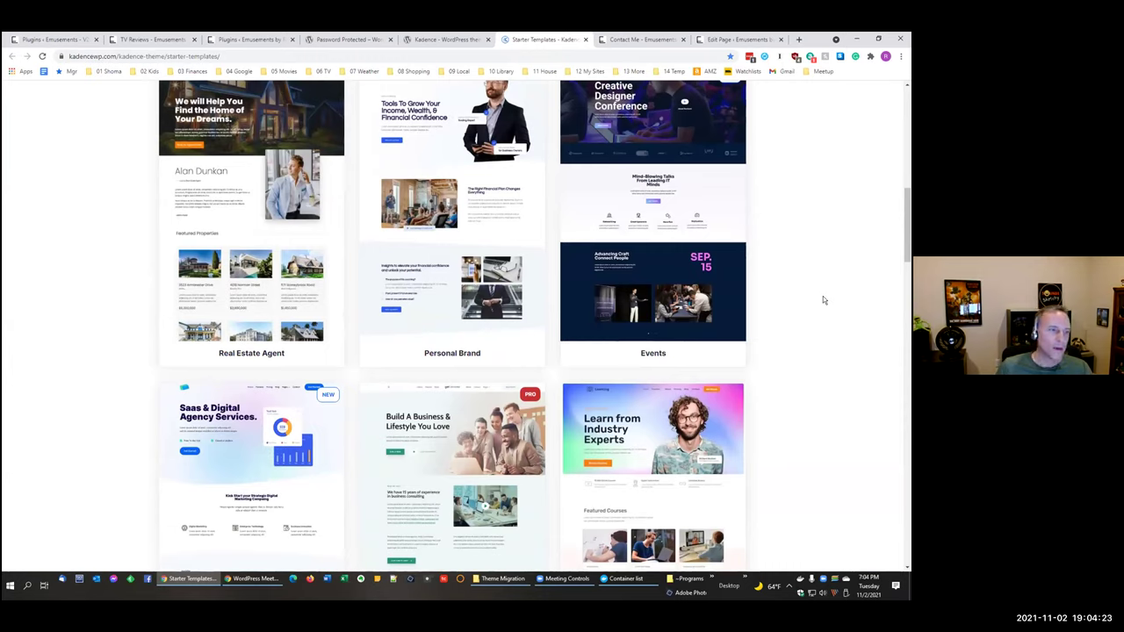
pyautogui.scroll(2, 822, 297)
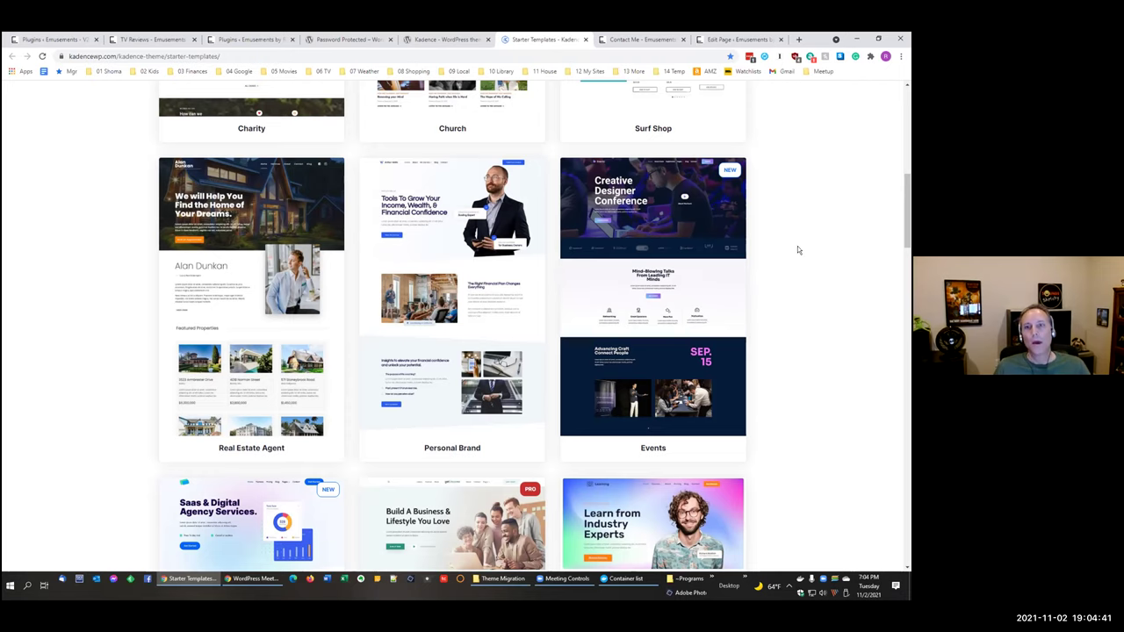
pyautogui.click(219, 41)
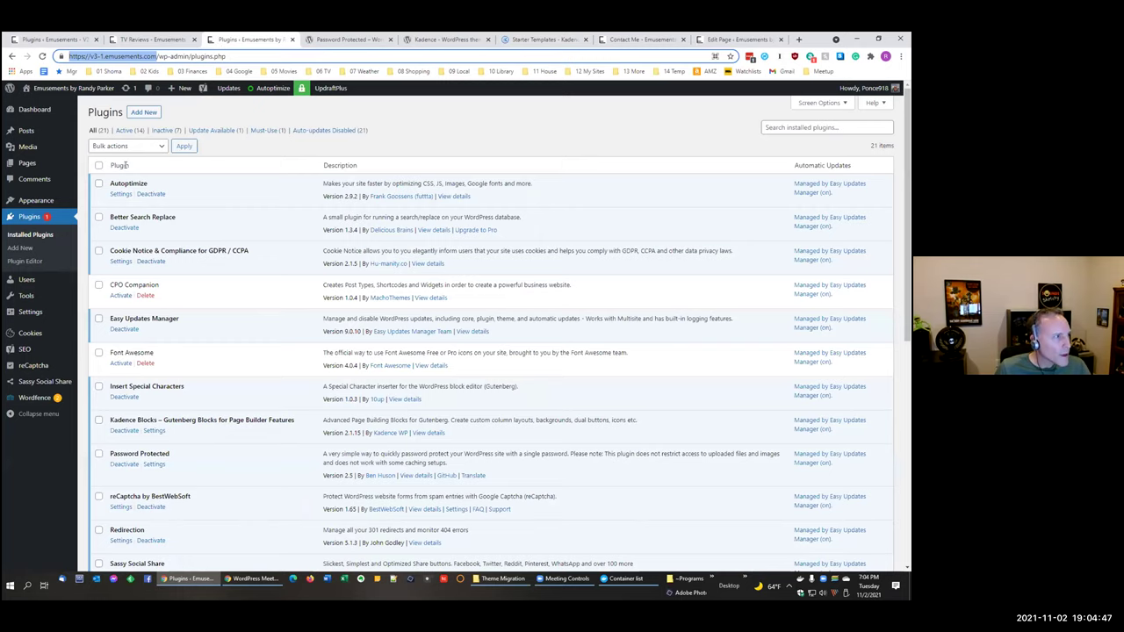
# Step: Go to Appearance > Themes and customize the active Kadence theme
pyautogui.click(36, 201)
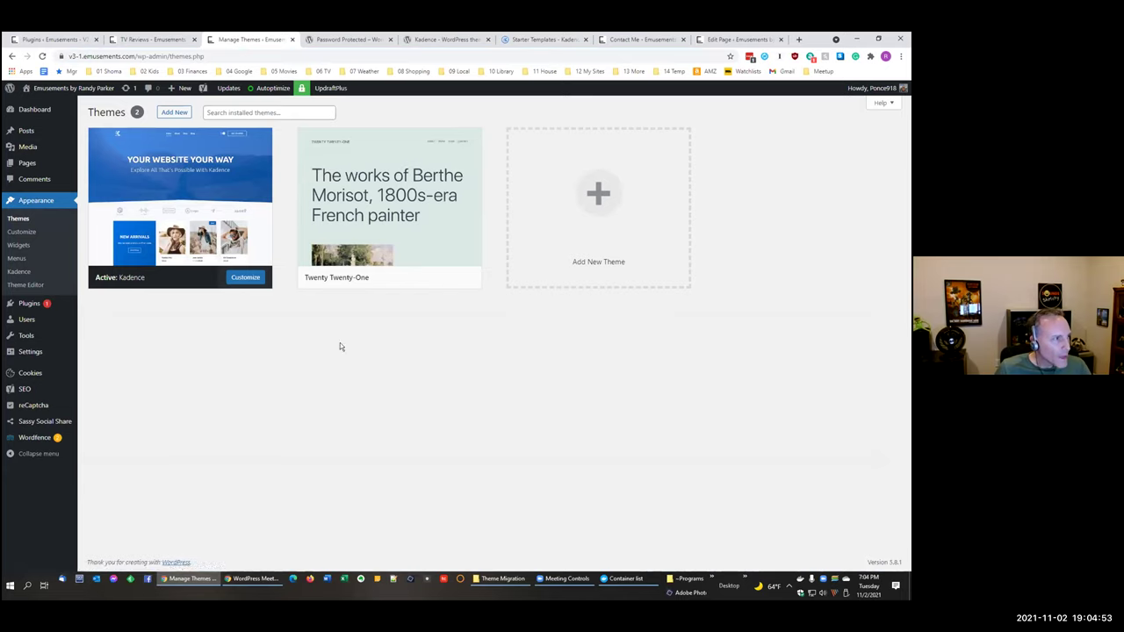
pyautogui.click(245, 277)
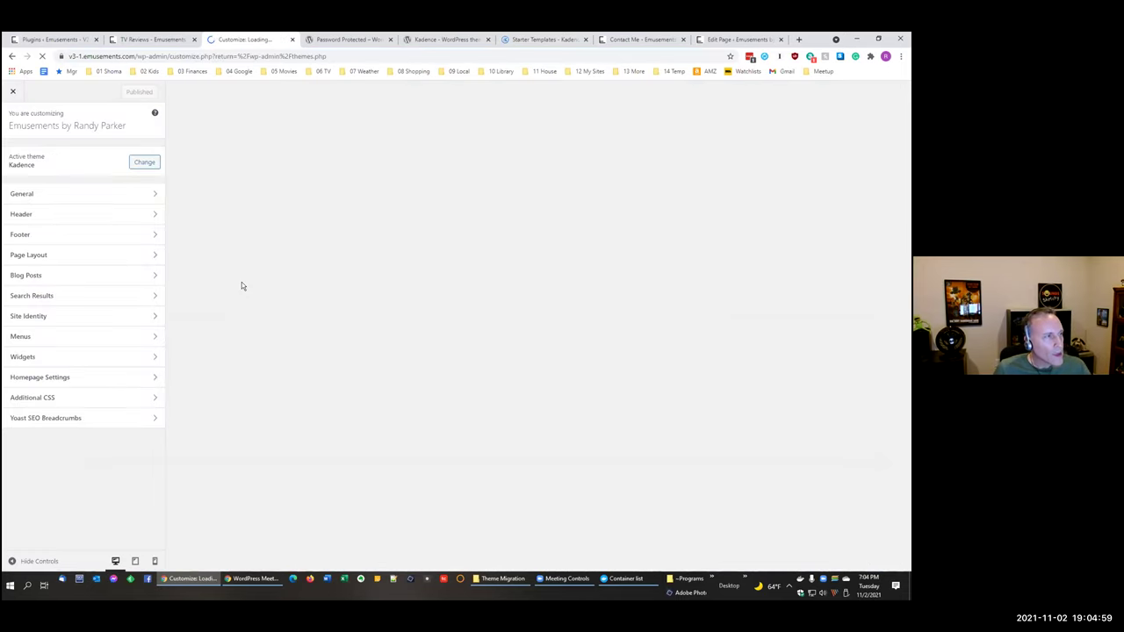
# Step: Open General > Colors and browse the Global Palette's preset colour sets without choosing one
pyautogui.click(52, 195)
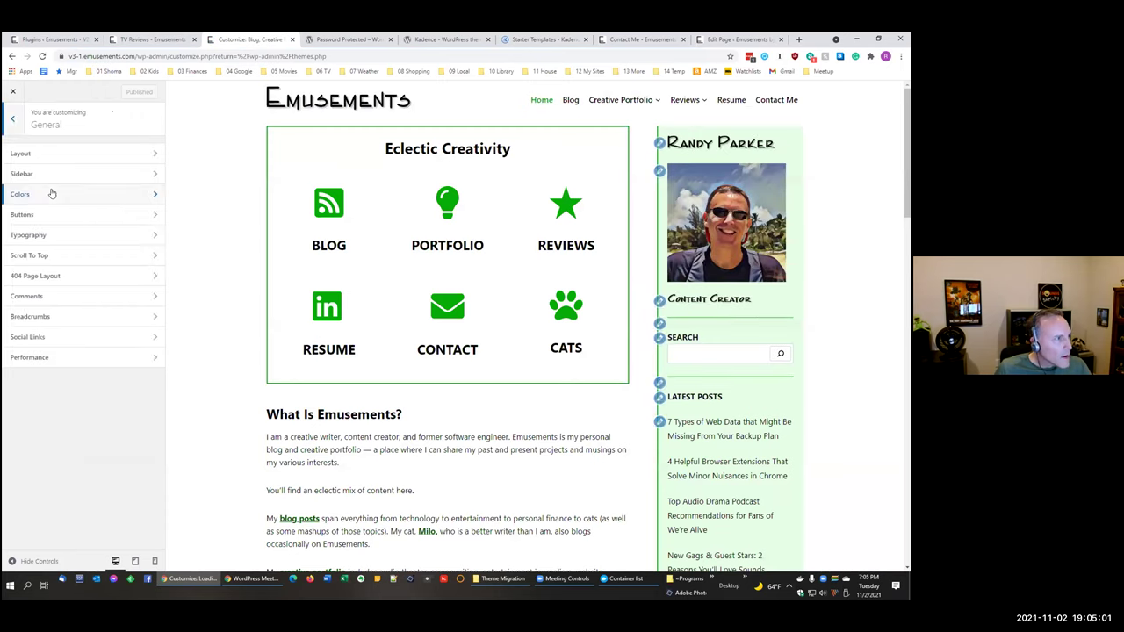
pyautogui.click(50, 193)
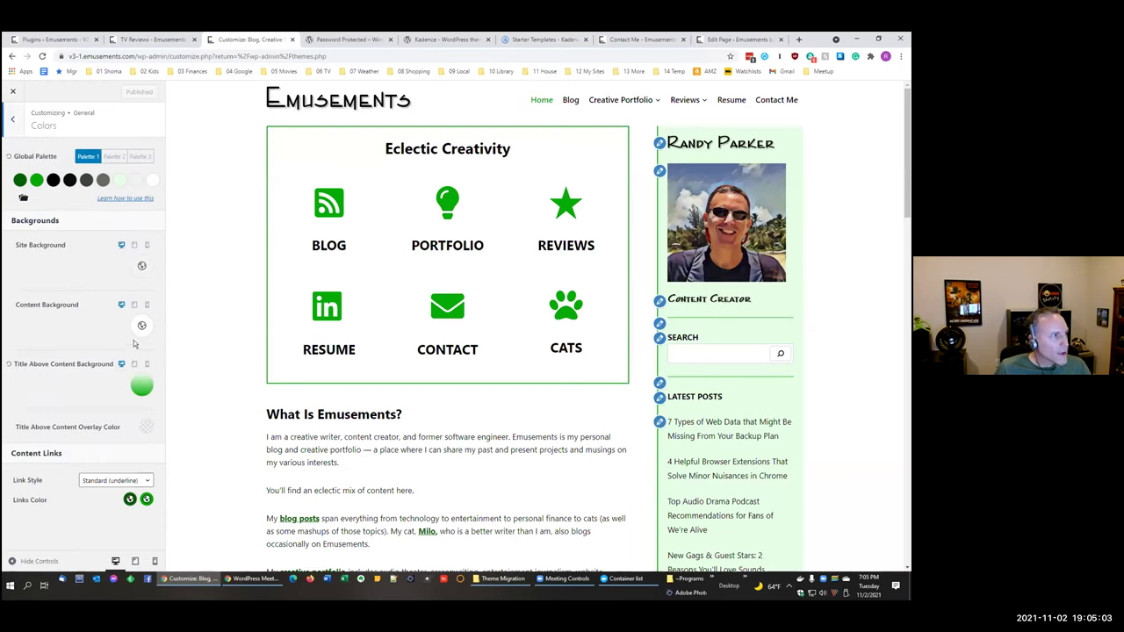
pyautogui.click(22, 198)
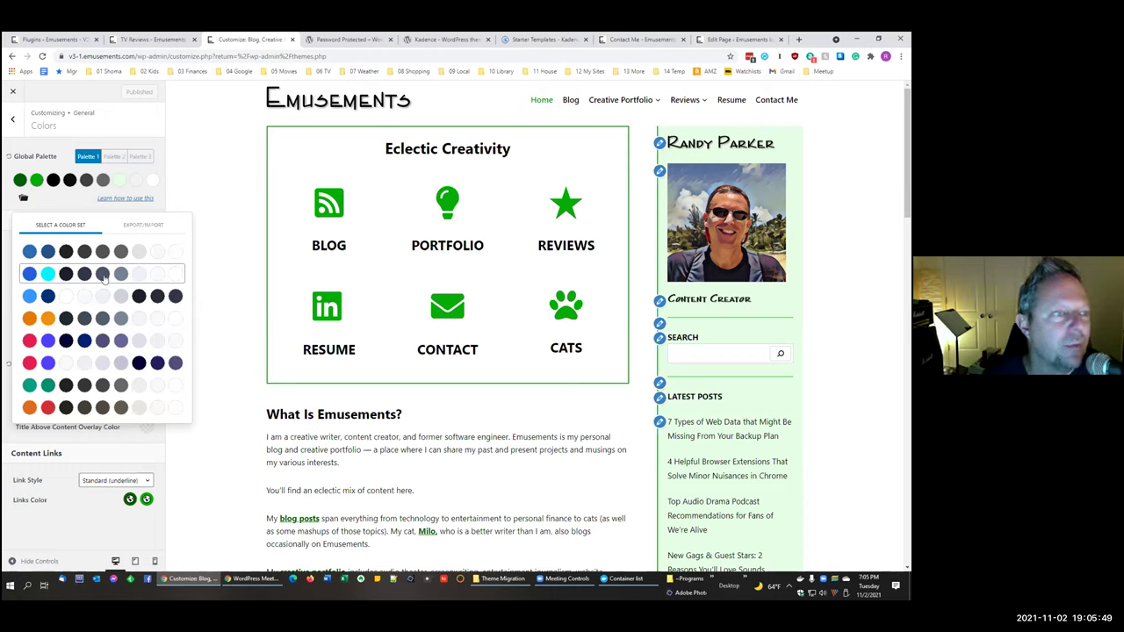
pyautogui.click(58, 200)
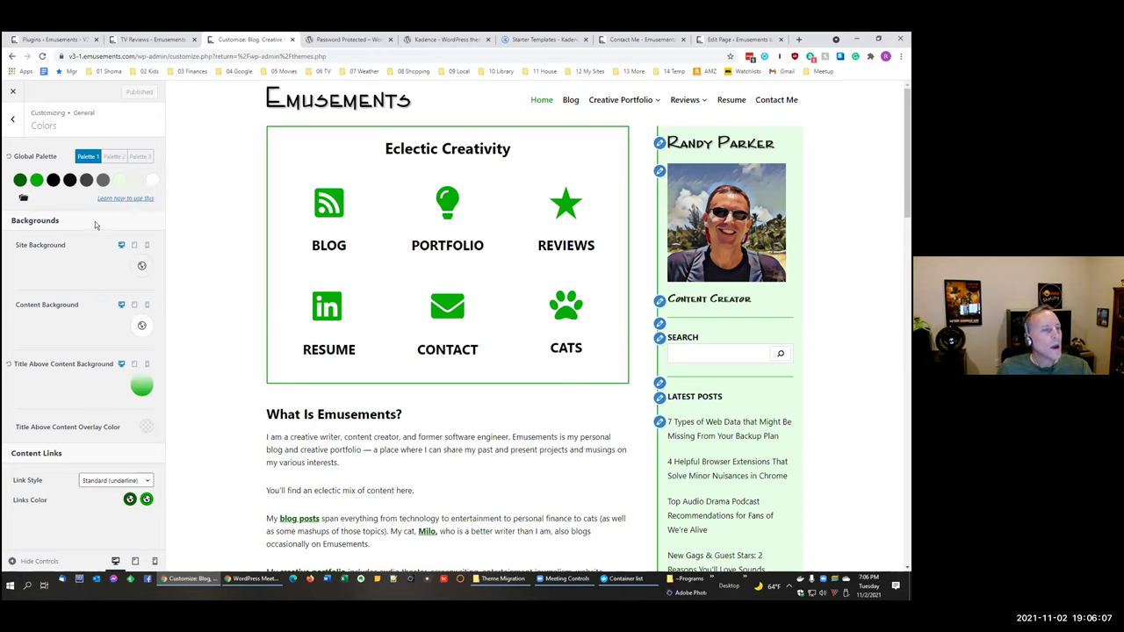
pyautogui.click(24, 198)
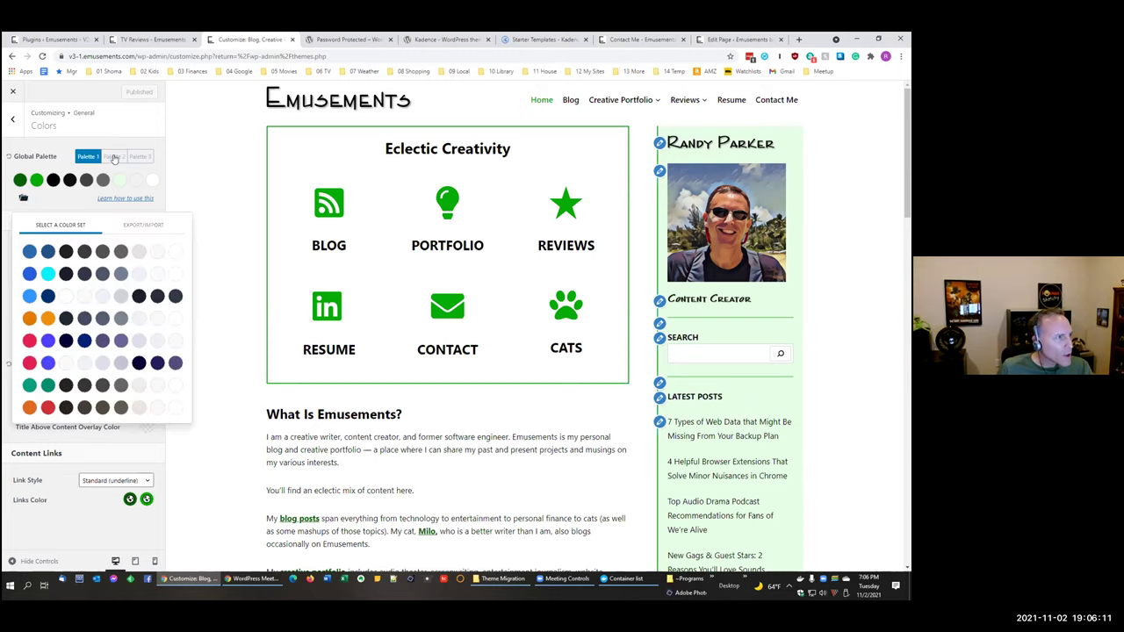
# Step: Preview blue Palette 2, revert to green Palette 1, and compare with the TV Reviews site
pyautogui.click(114, 158)
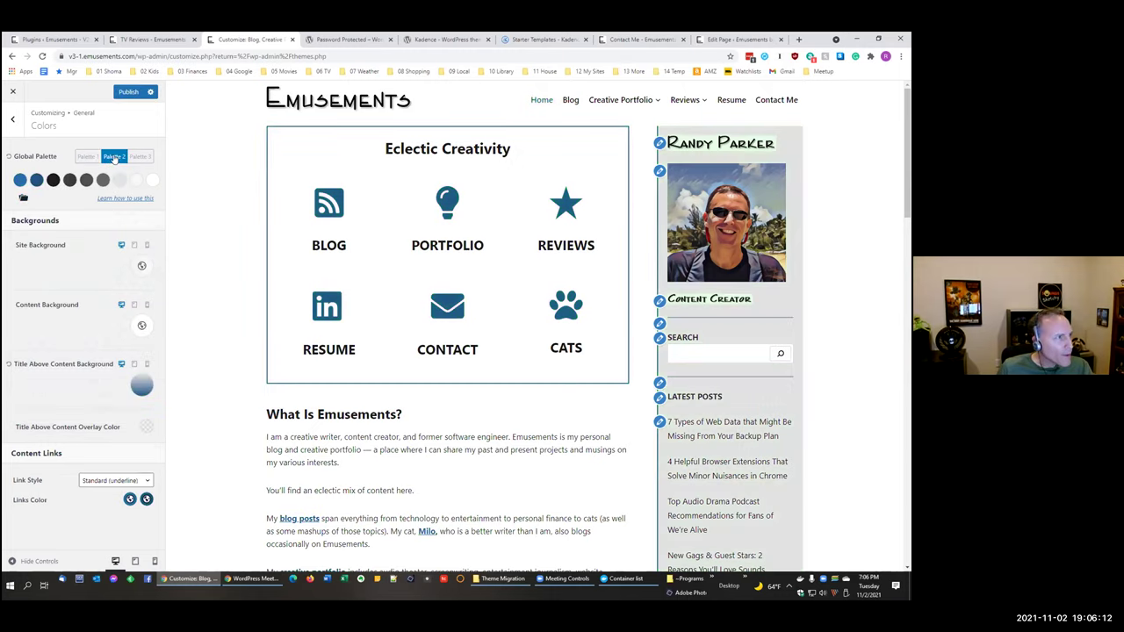
pyautogui.click(87, 157)
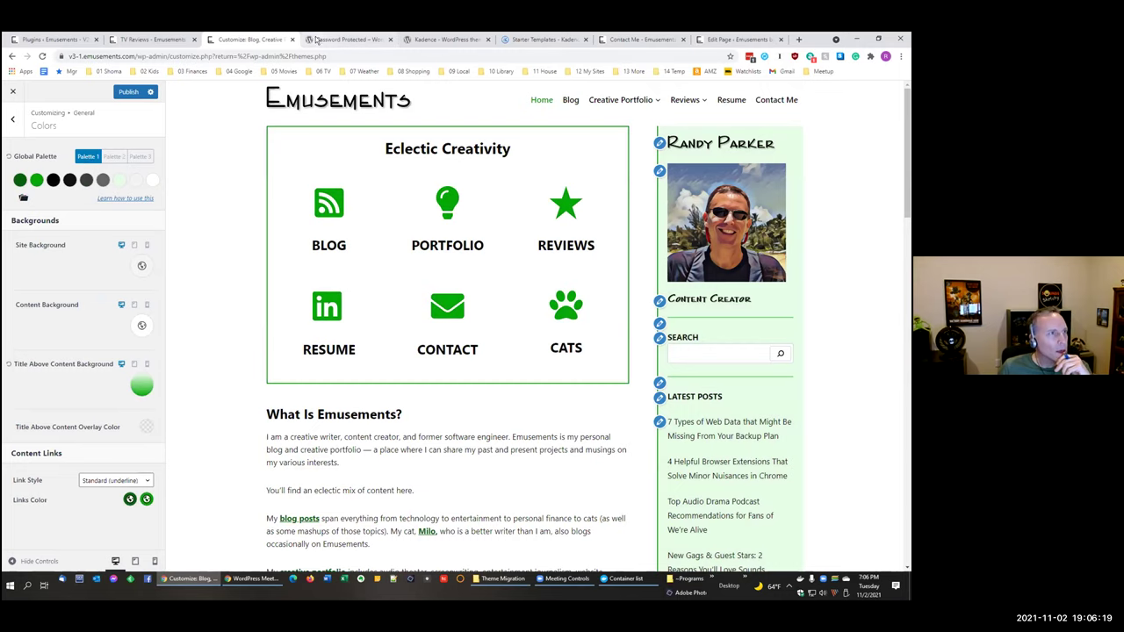
pyautogui.click(130, 40)
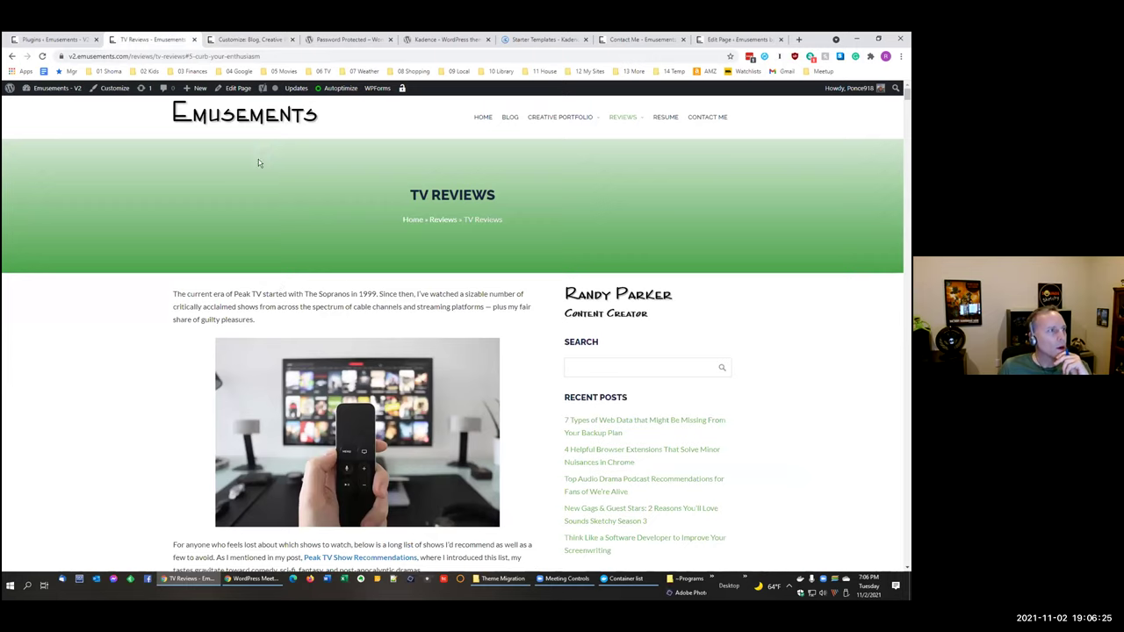
pyautogui.click(253, 40)
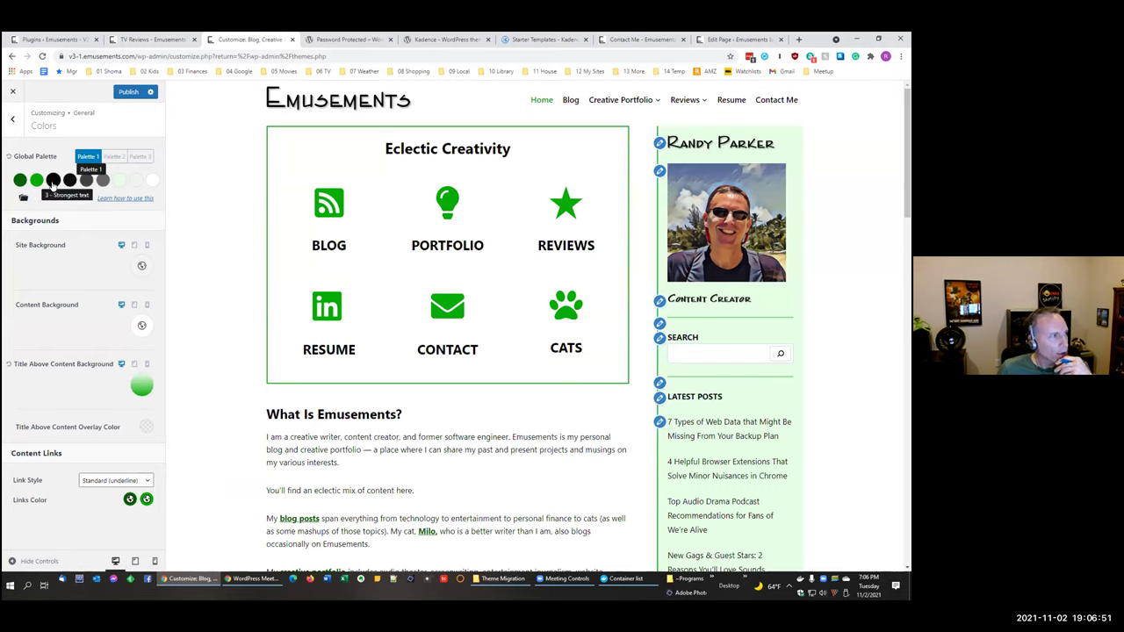
pyautogui.click(52, 180)
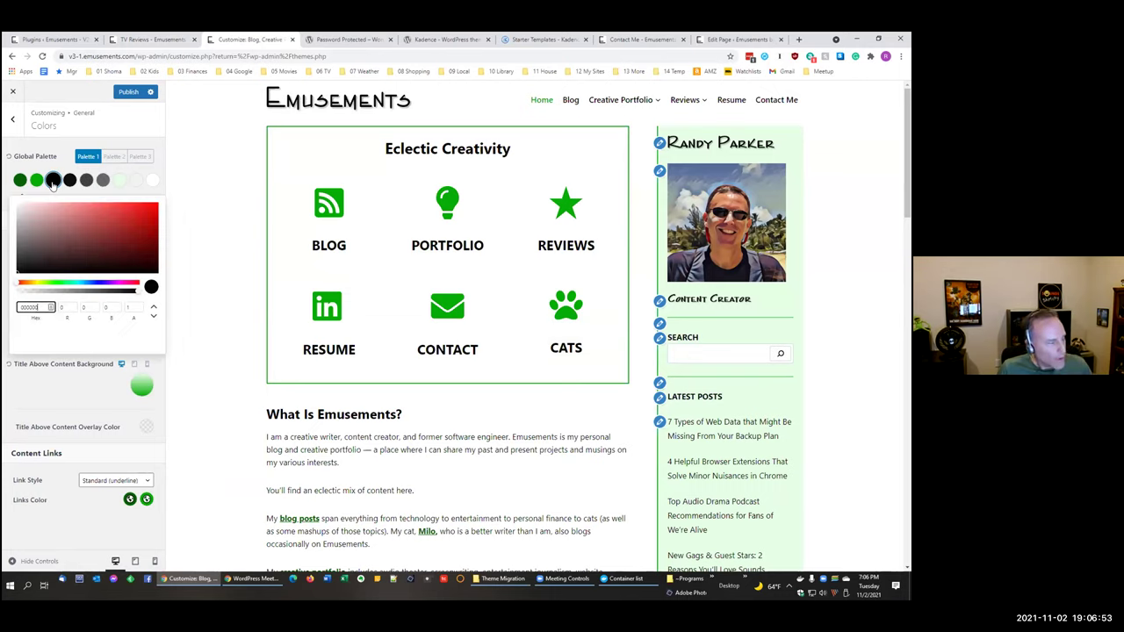
# Step: Inspect the black palette swatch and the F2F2F2 site background, then back out of Colors
pyautogui.click(52, 180)
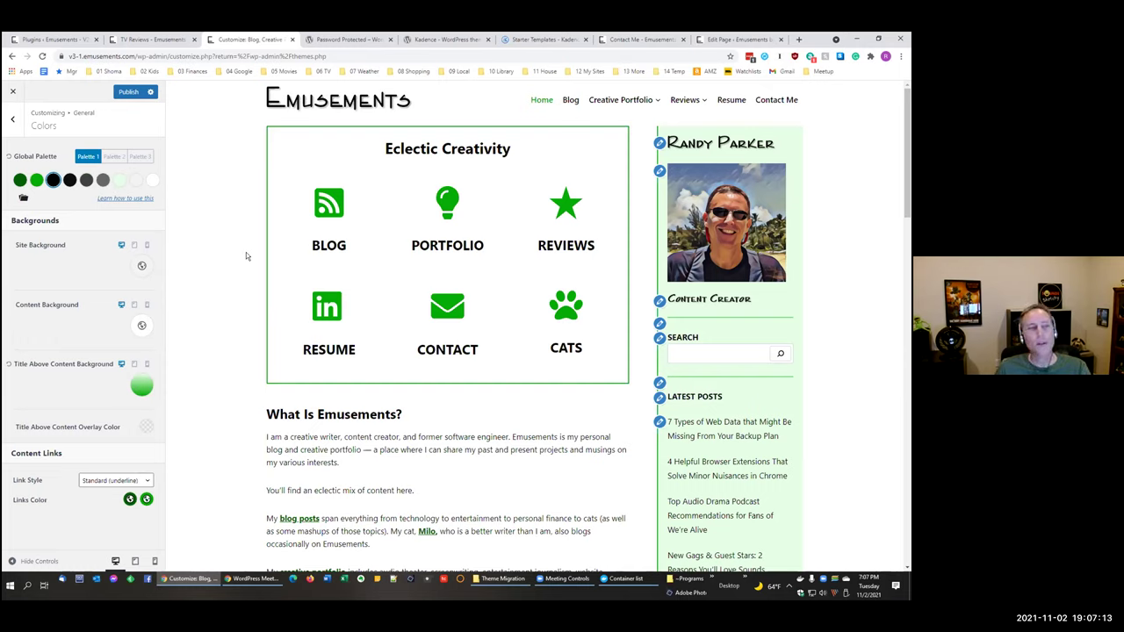
pyautogui.click(248, 260)
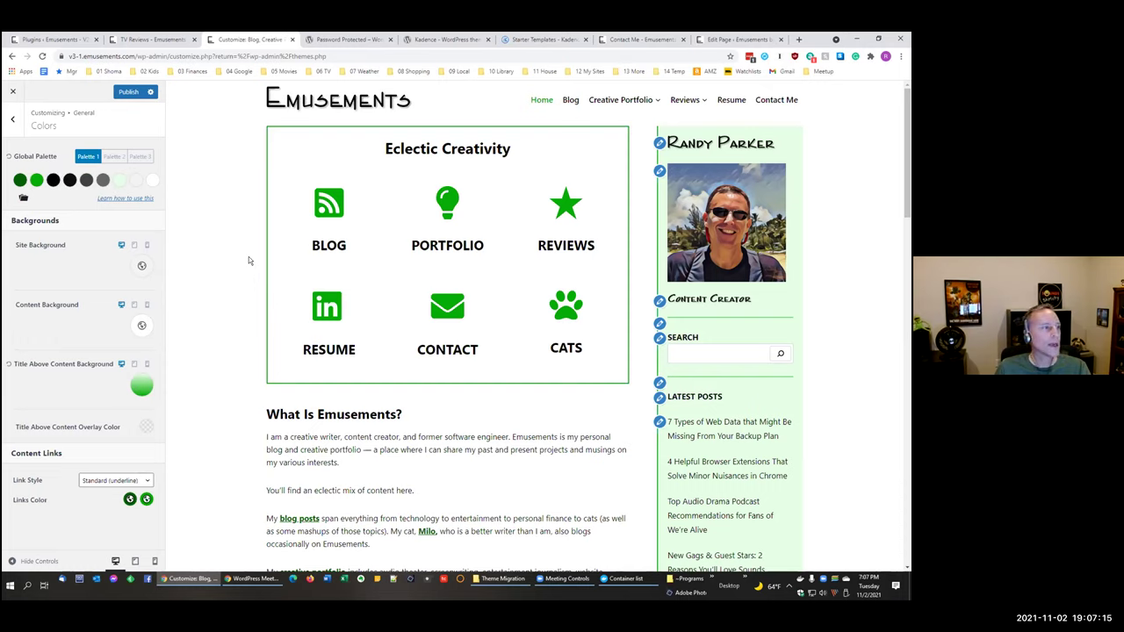
pyautogui.click(142, 265)
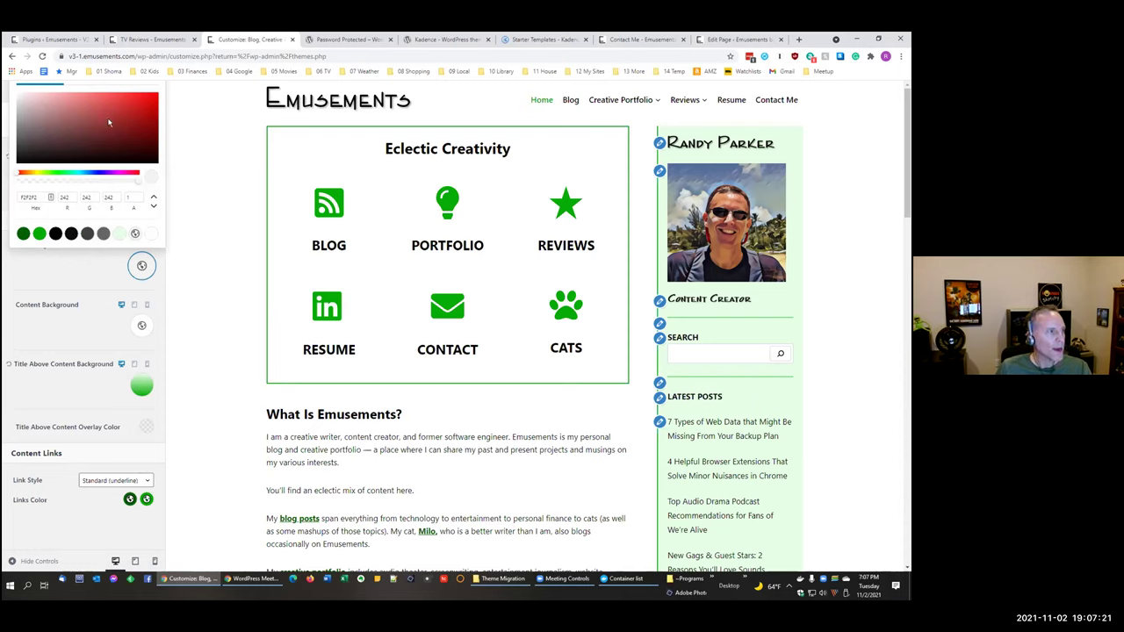
pyautogui.click(216, 175)
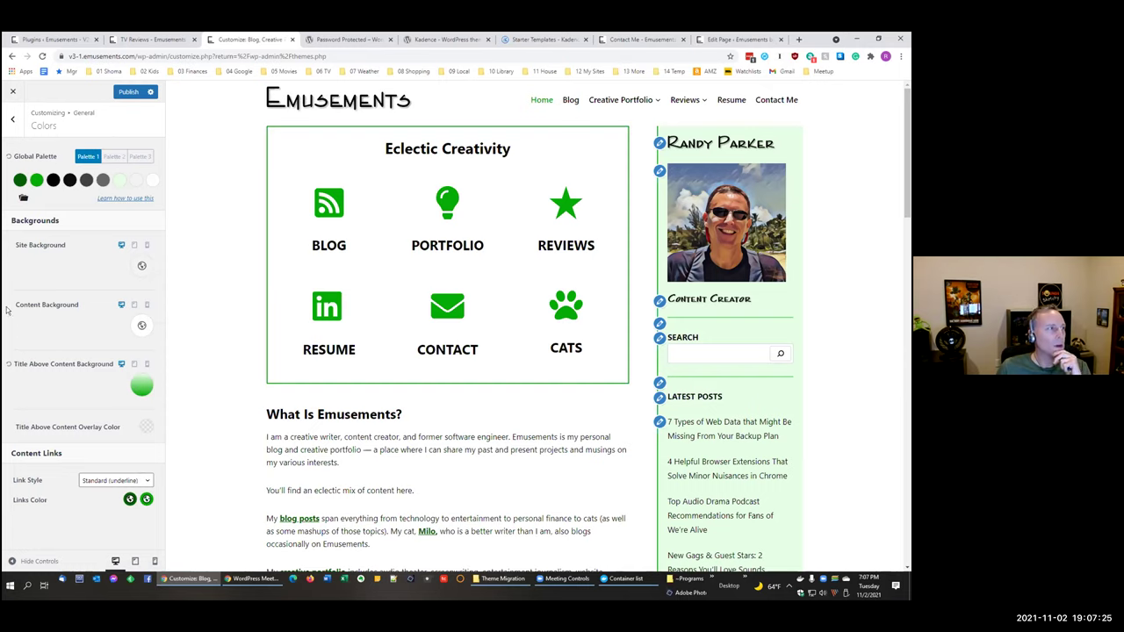
pyautogui.click(12, 122)
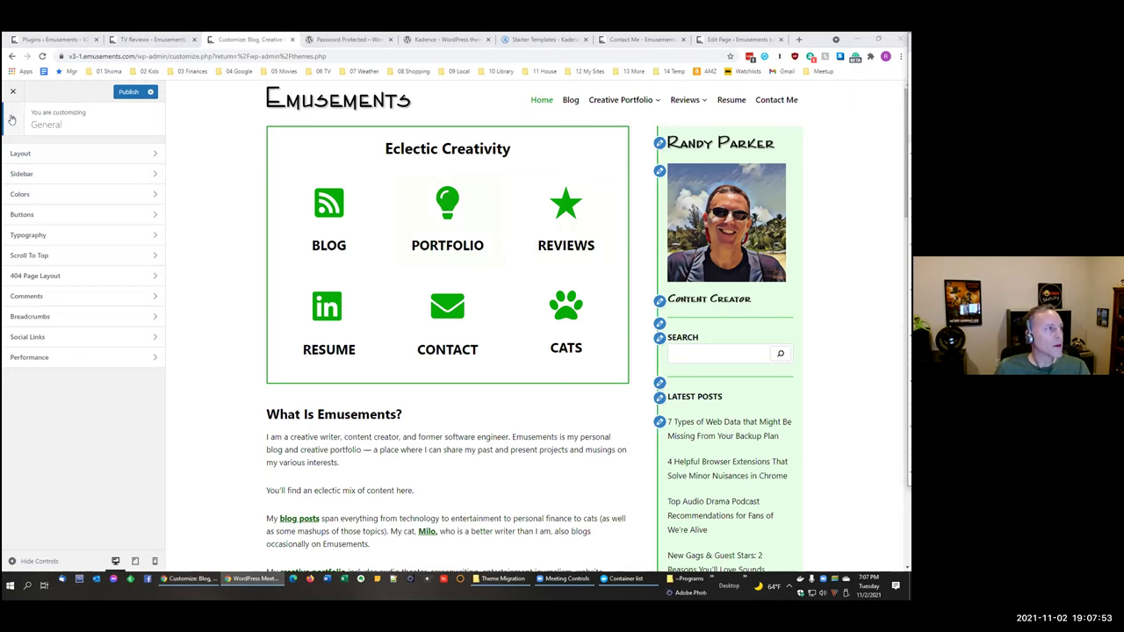
pyautogui.click(12, 119)
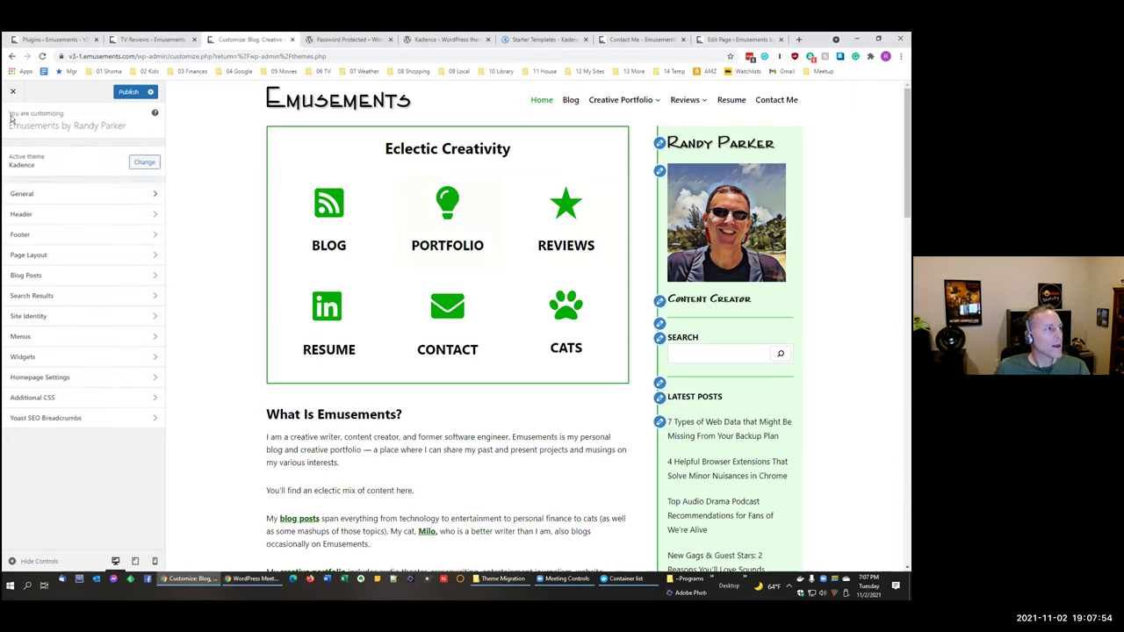
# Step: Open General > Layout, showing content max width 1180 px and narrow width 842 px
pyautogui.click(50, 195)
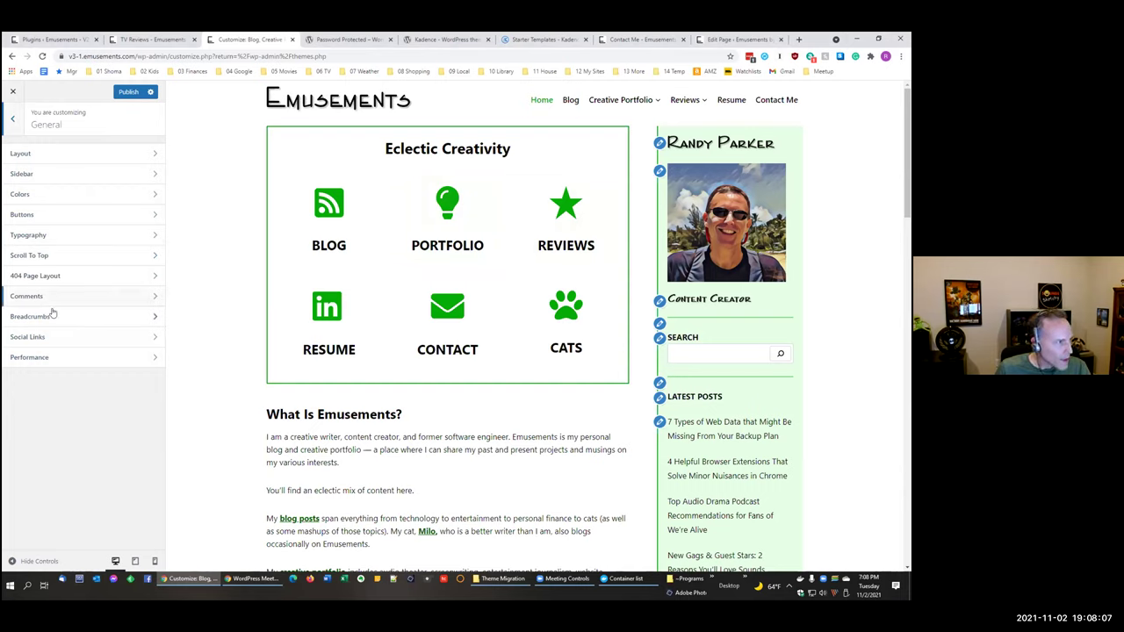
pyautogui.click(11, 119)
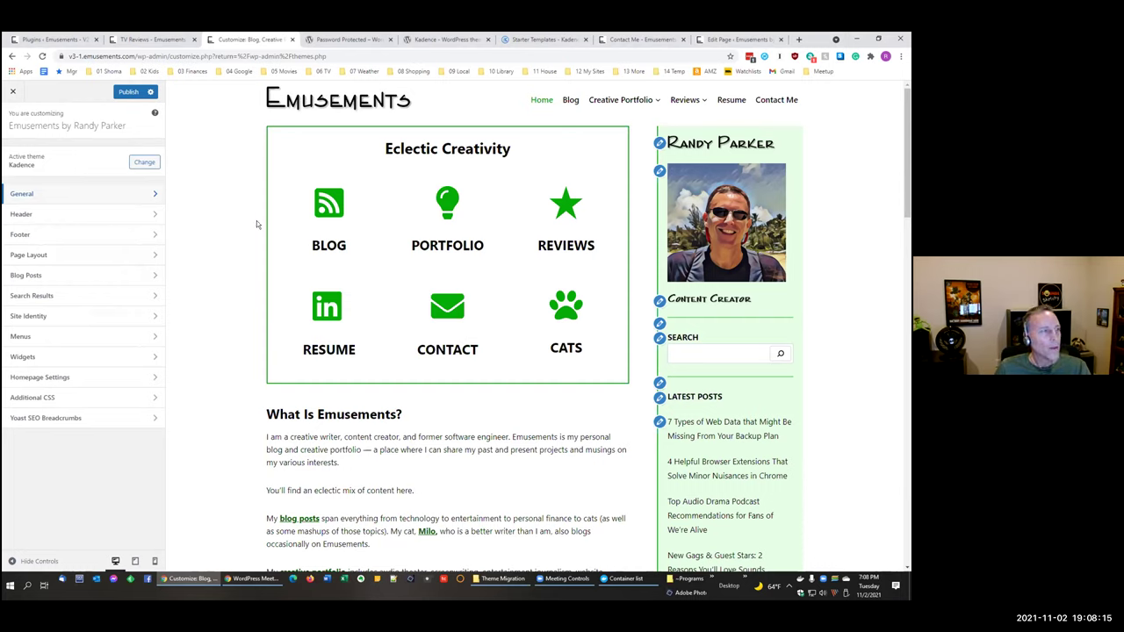
pyautogui.click(43, 194)
pyautogui.click(59, 153)
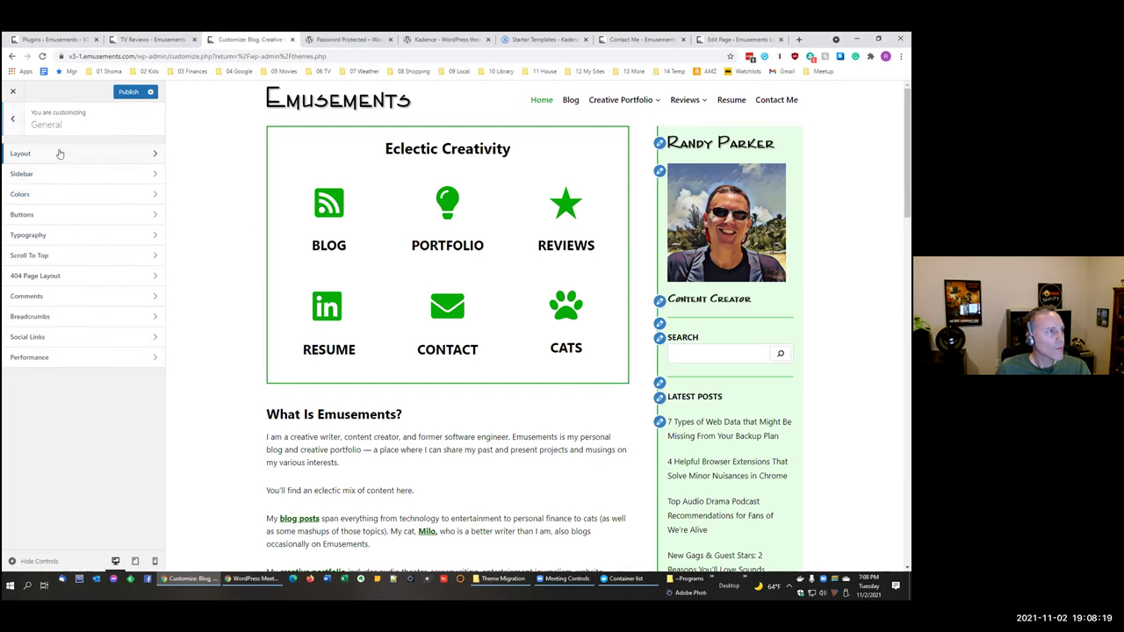
pyautogui.scroll(-2, 101, 262)
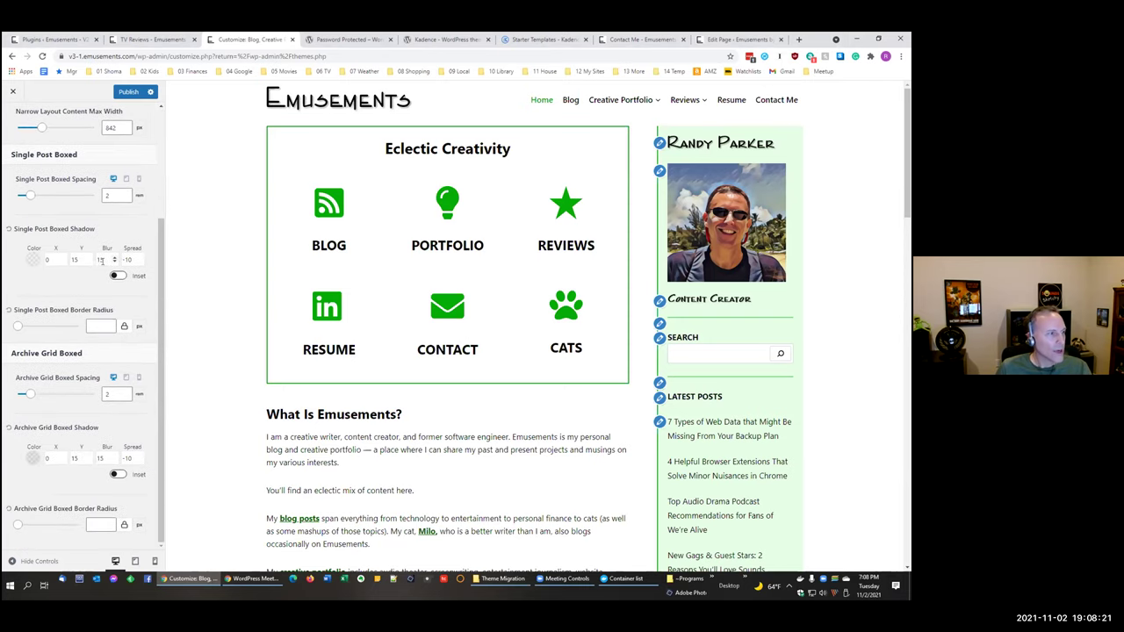
pyautogui.scroll(3, 101, 260)
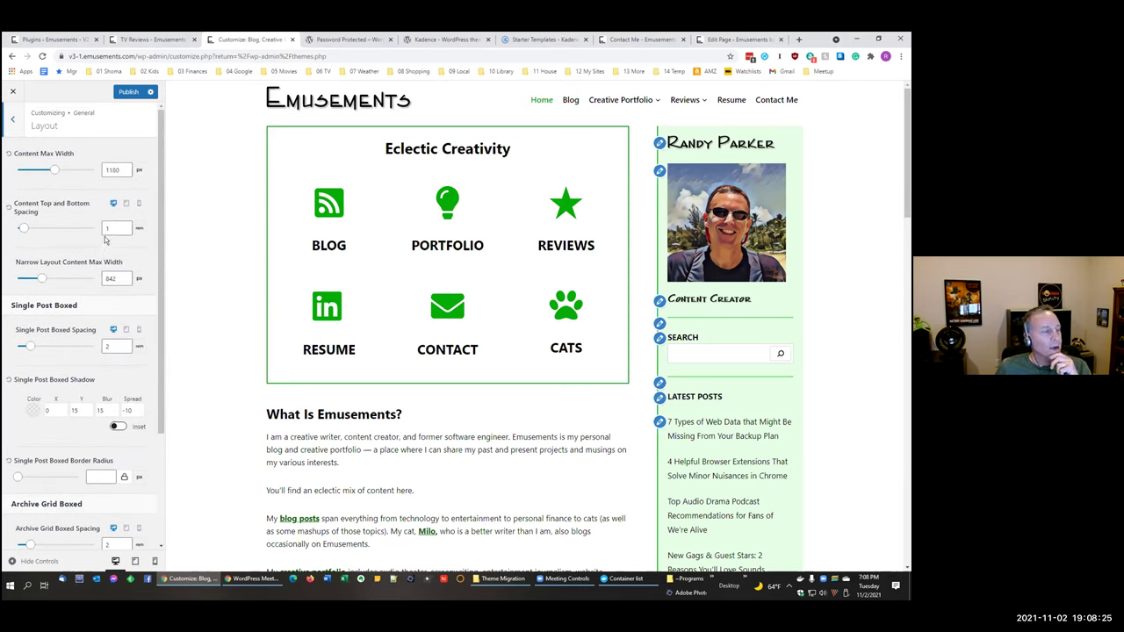
# Step: Preview the homepage at tablet and mobile widths, then return to desktop width
pyautogui.click(125, 204)
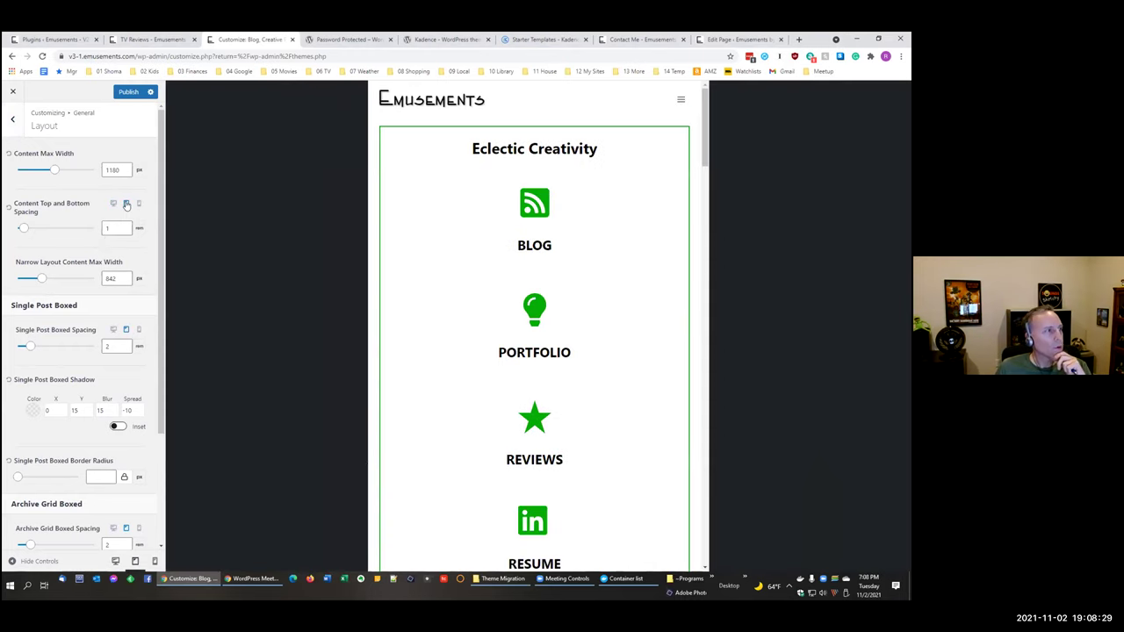
pyautogui.click(137, 204)
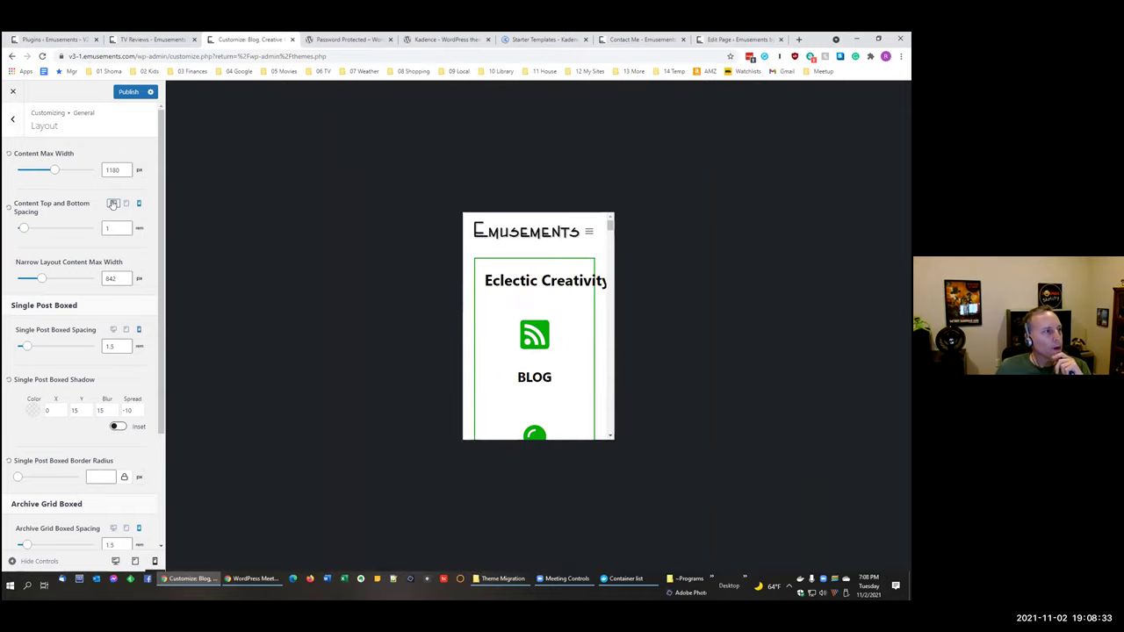
pyautogui.click(112, 204)
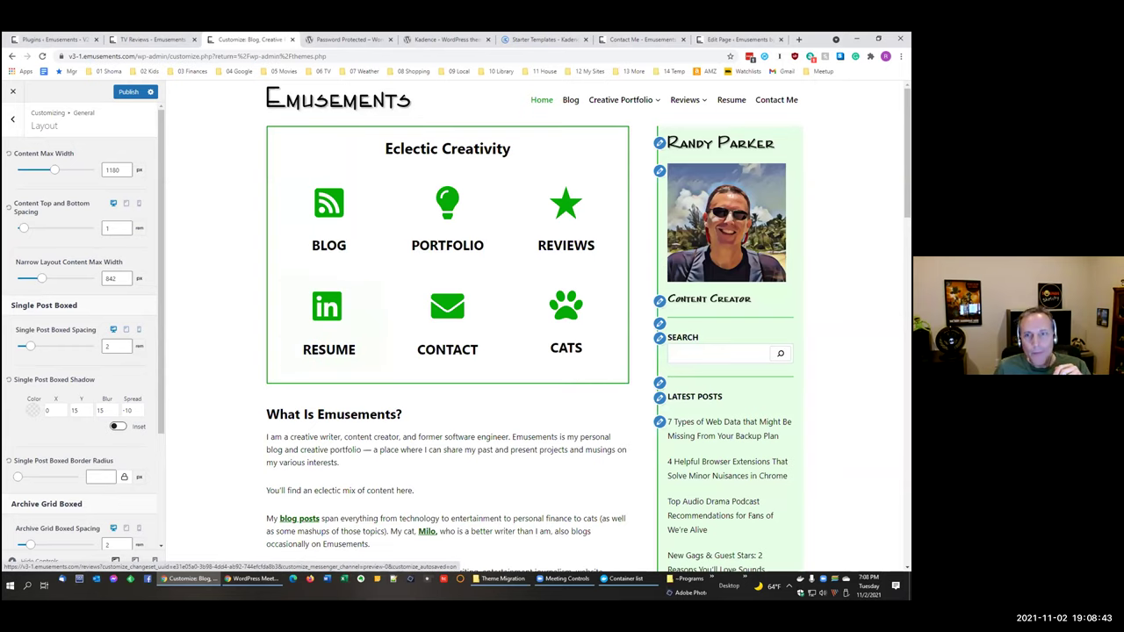
pyautogui.hotkey('alt', 'Tab')
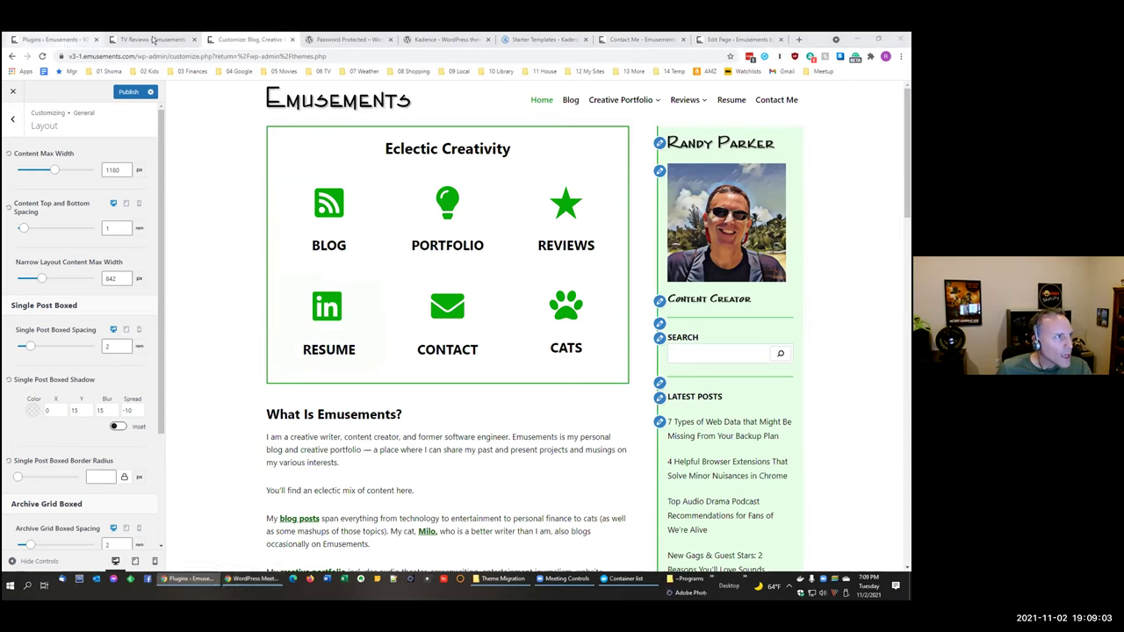
pyautogui.click(52, 40)
# Step: Close the Audio Theater page editor tab and confirm Leave
pyautogui.click(151, 40)
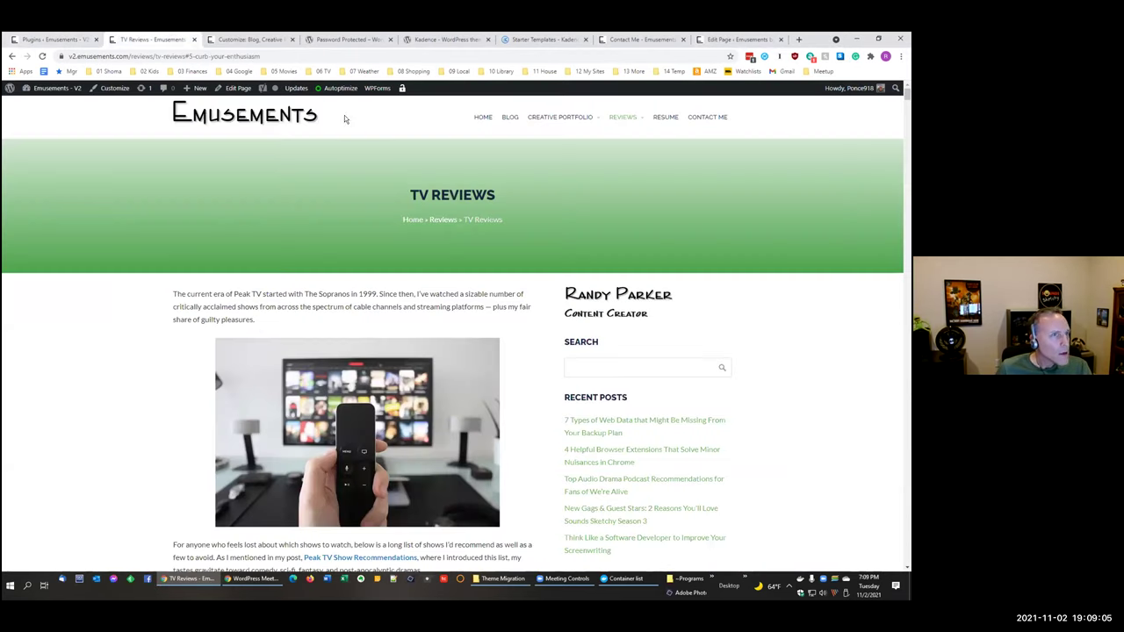
pyautogui.click(638, 39)
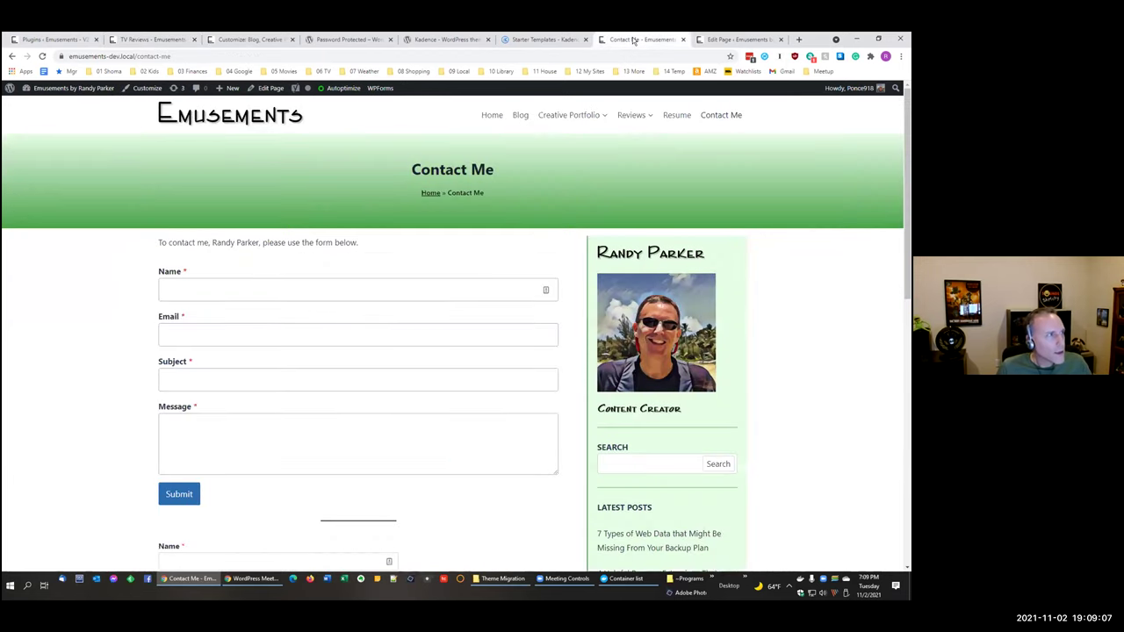
pyautogui.click(705, 39)
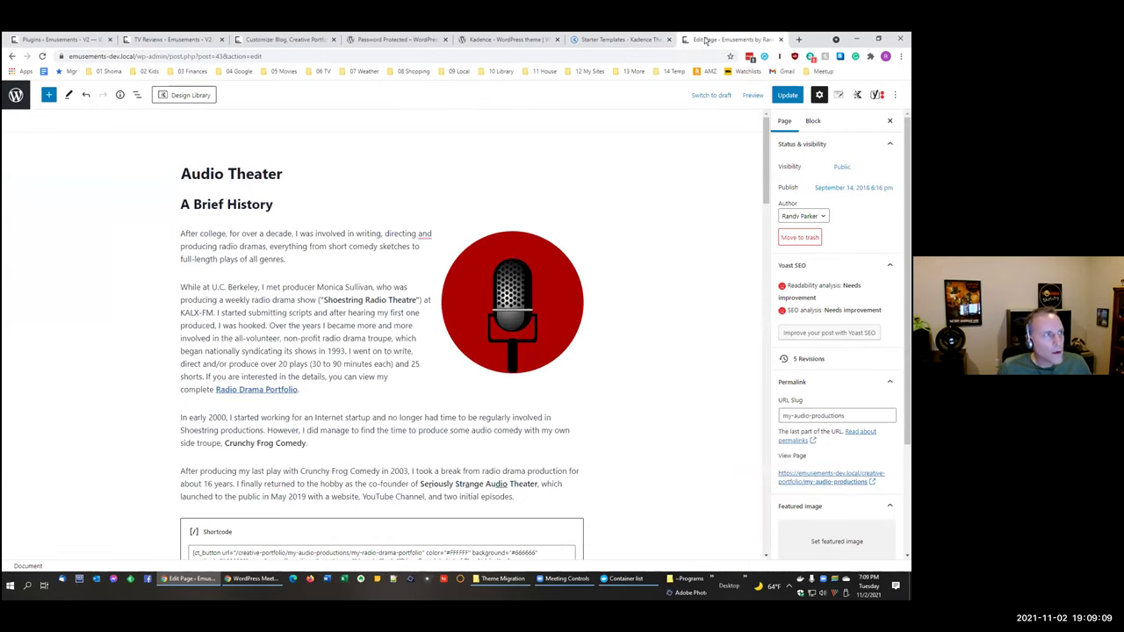
pyautogui.click(503, 110)
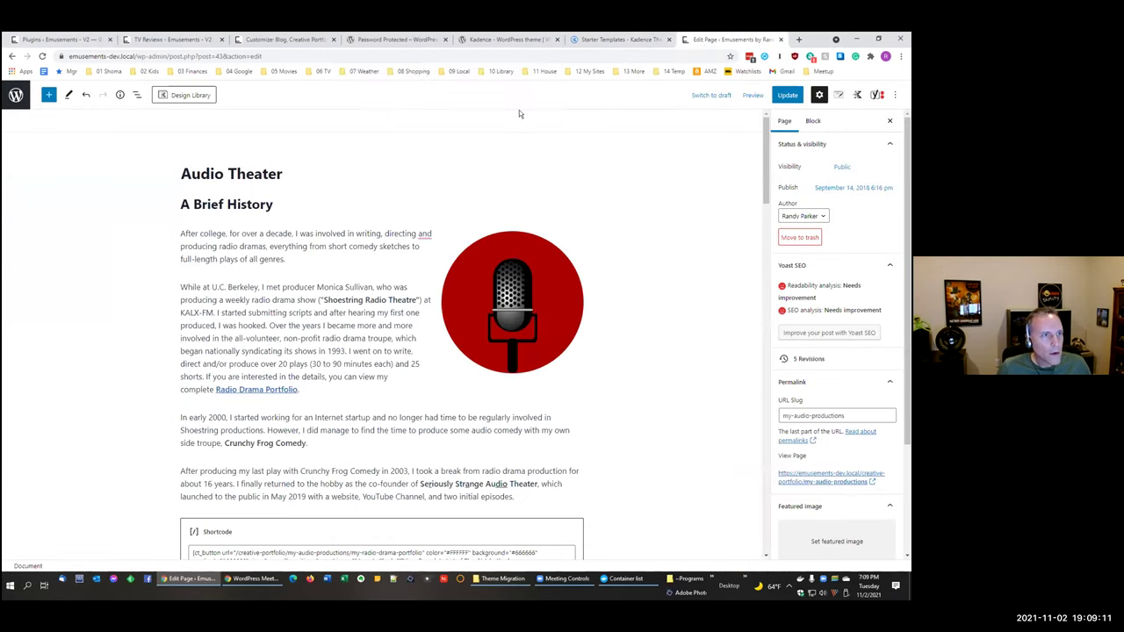
# Step: Load the live emusements.com homepage in a new tab and make it the first tab
pyautogui.click(695, 39)
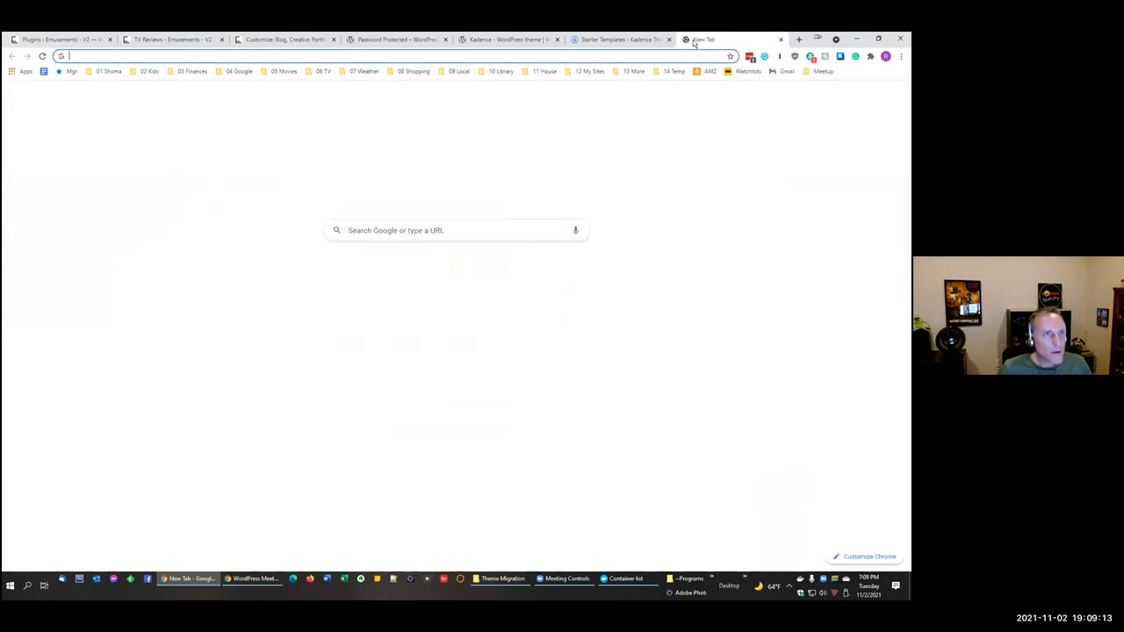
pyautogui.write('em')
pyautogui.press('Return')
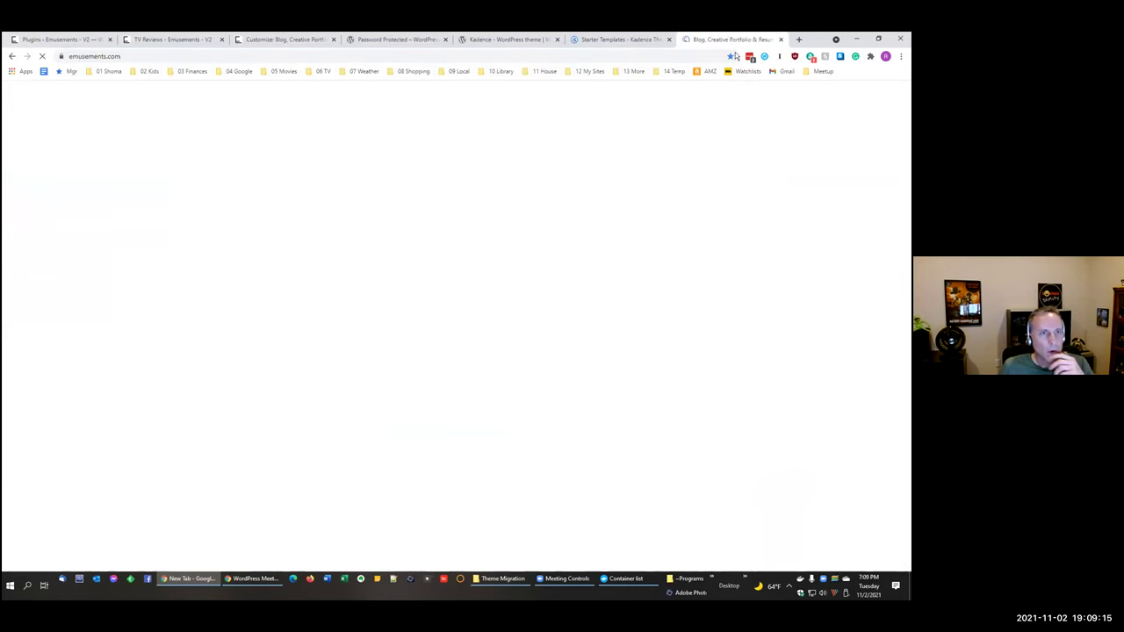
pyautogui.moveTo(728, 41); pyautogui.dragTo(53, 42)
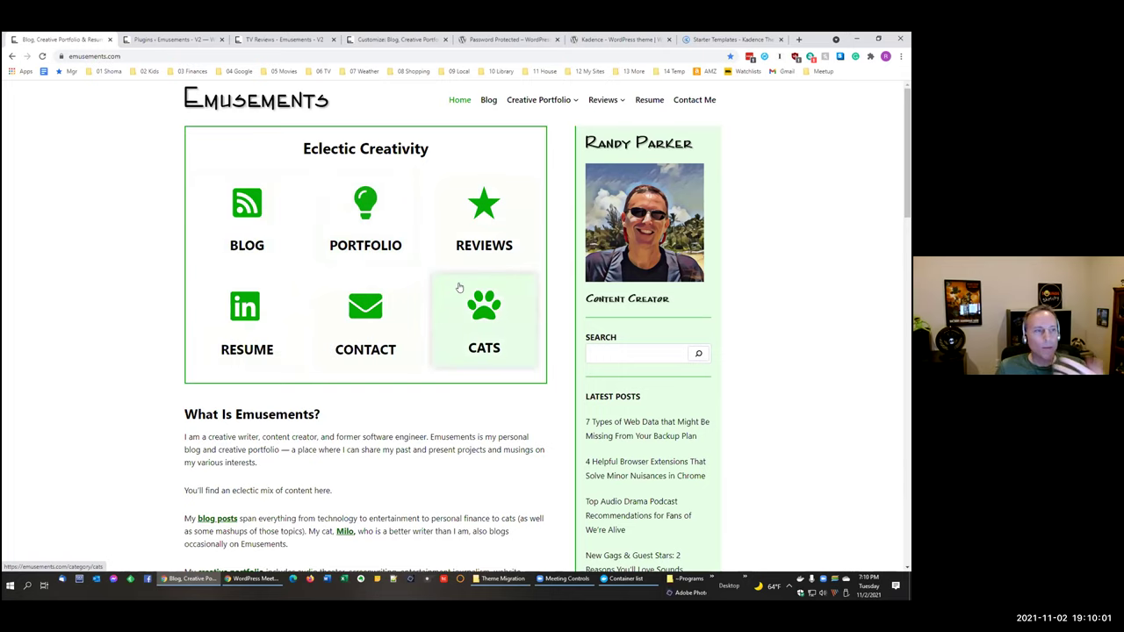
pyautogui.scroll(-5, 458, 287)
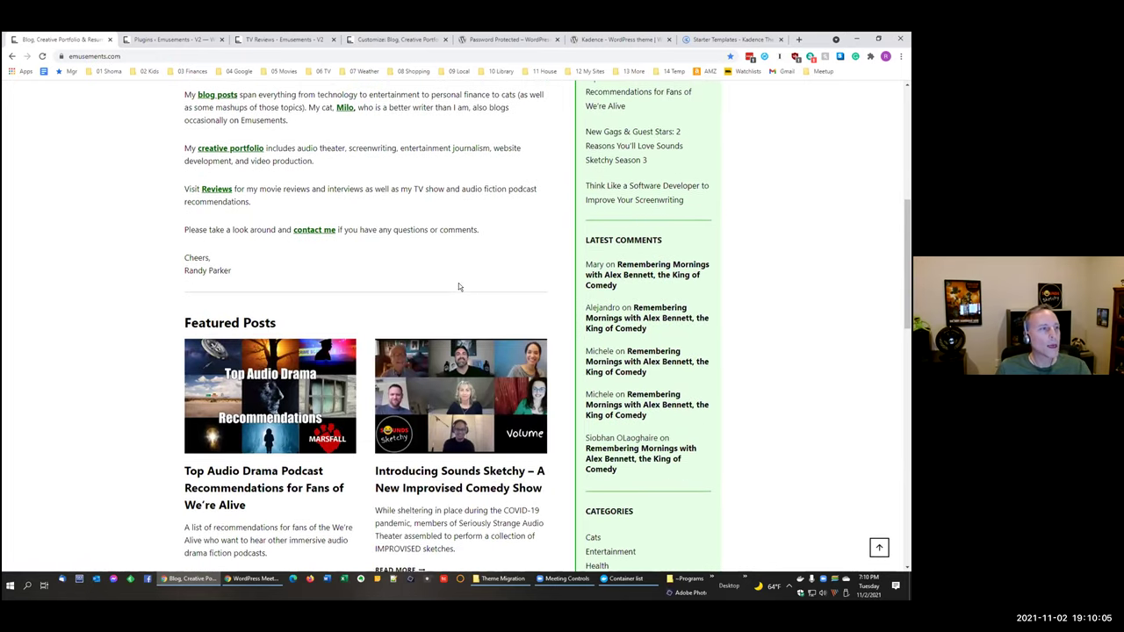
pyautogui.scroll(4, 459, 283)
pyautogui.click(165, 40)
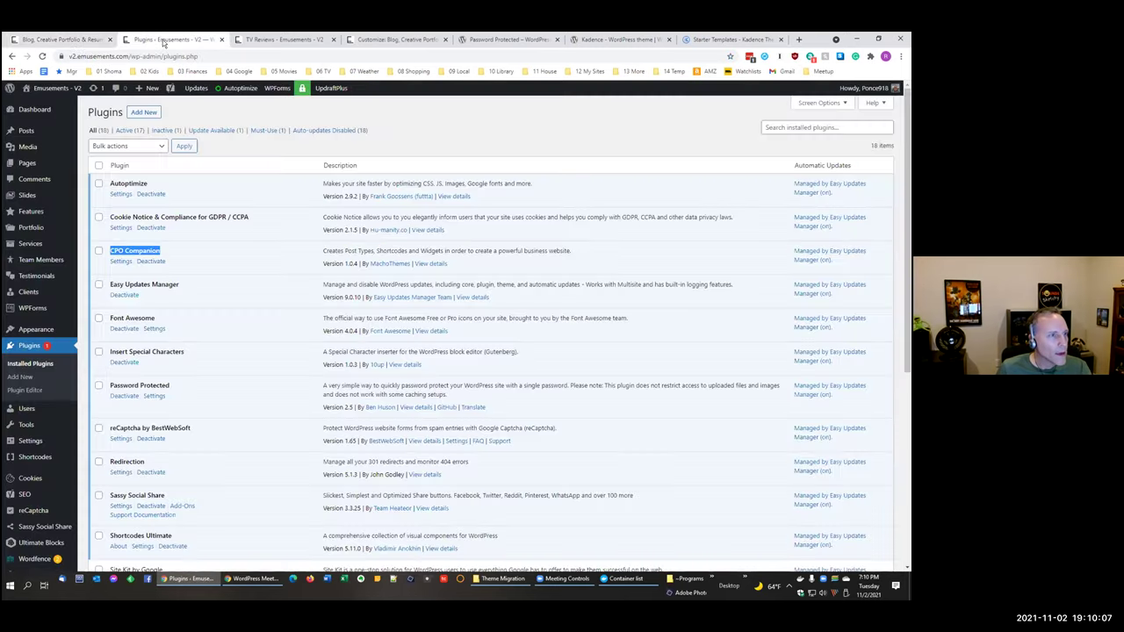
# Step: Move the TV Reviews tab to second place and load the v2 site's Home page there
pyautogui.click(263, 41)
pyautogui.moveTo(209, 41); pyautogui.dragTo(176, 40)
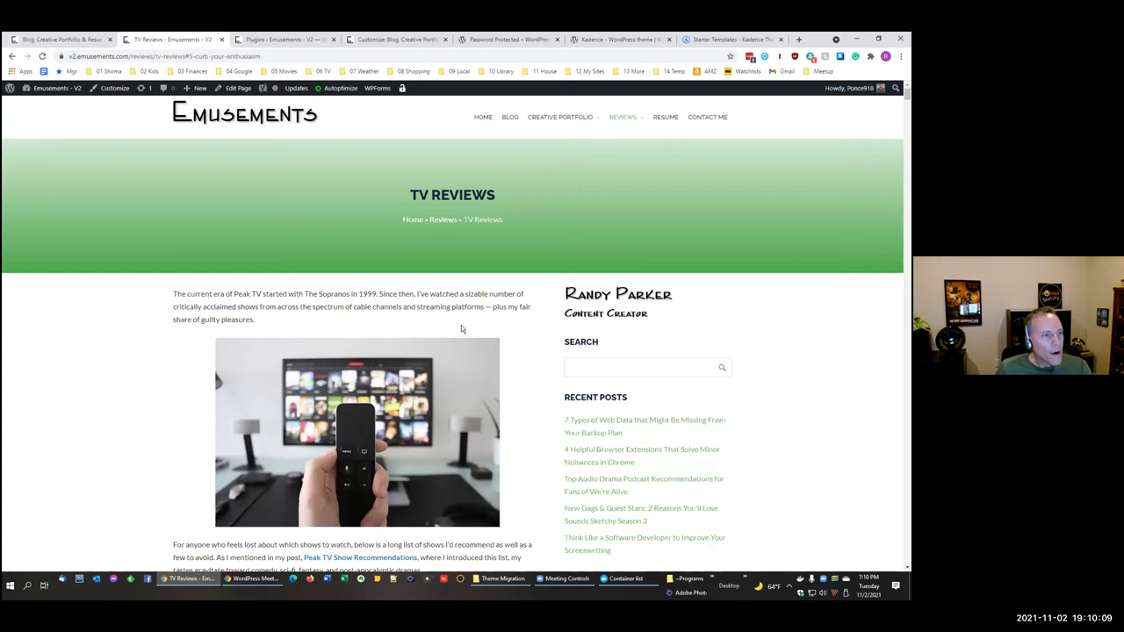
pyautogui.click(483, 117)
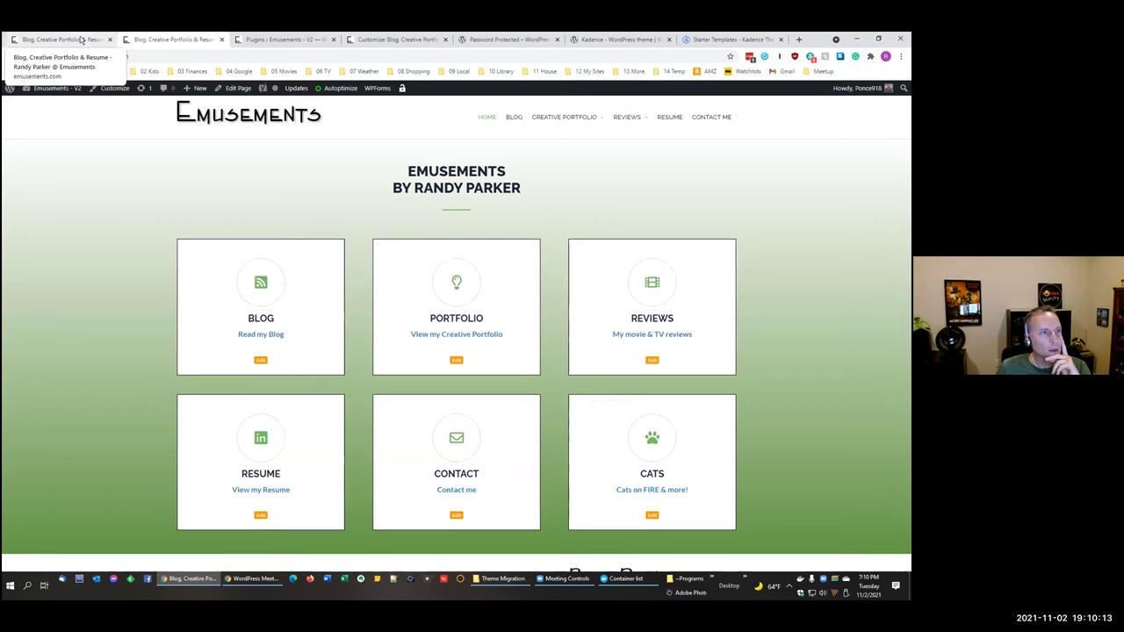
# Step: Compare the live emusements.com homepage with the v2 homepage, scrolling through both
pyautogui.click(80, 39)
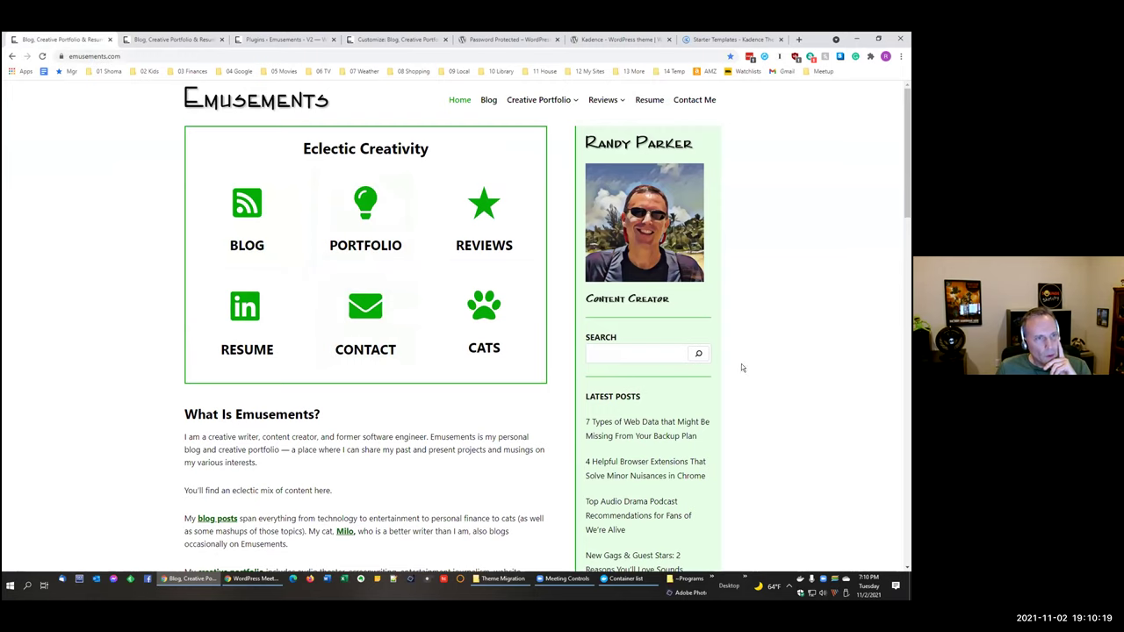
pyautogui.click(147, 40)
pyautogui.scroll(-3, 266, 349)
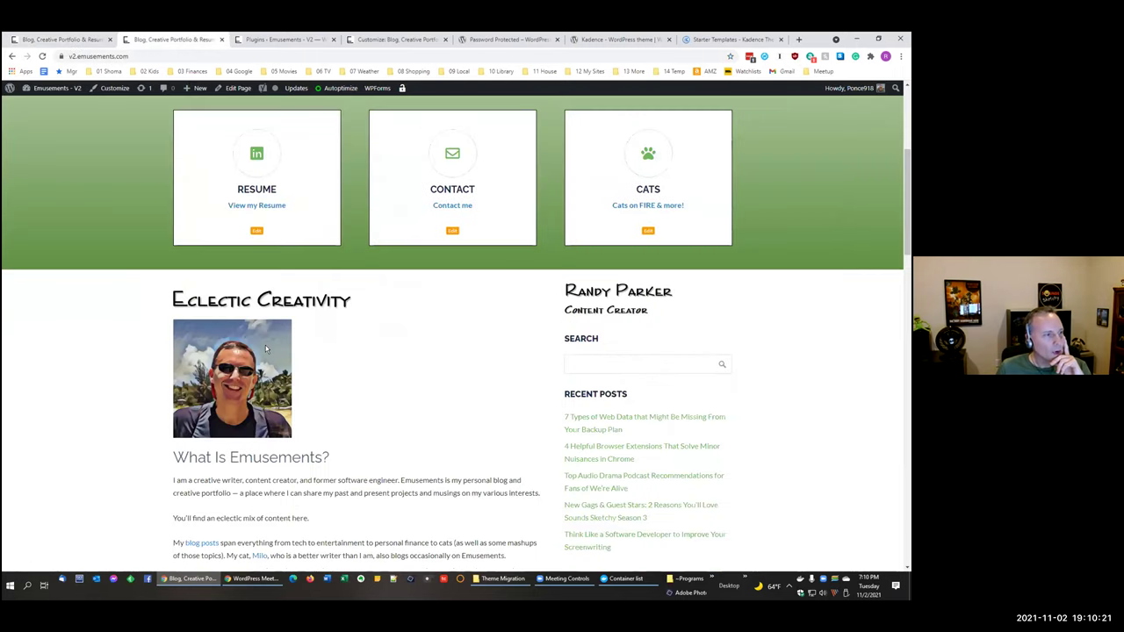
pyautogui.scroll(-3, 265, 348)
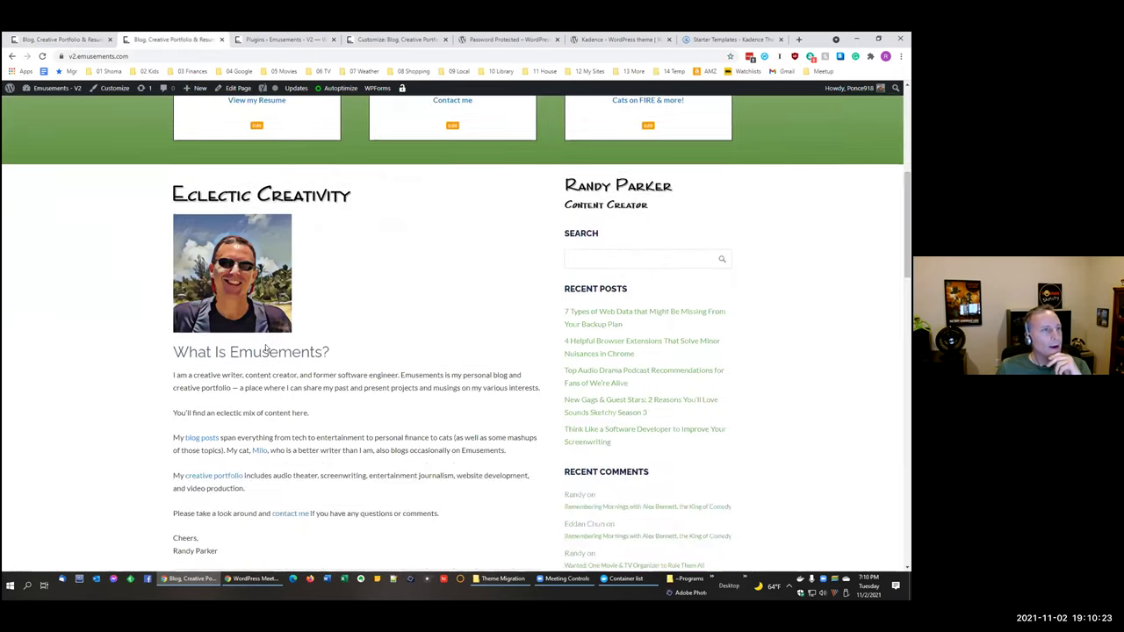
pyautogui.scroll(-3, 265, 344)
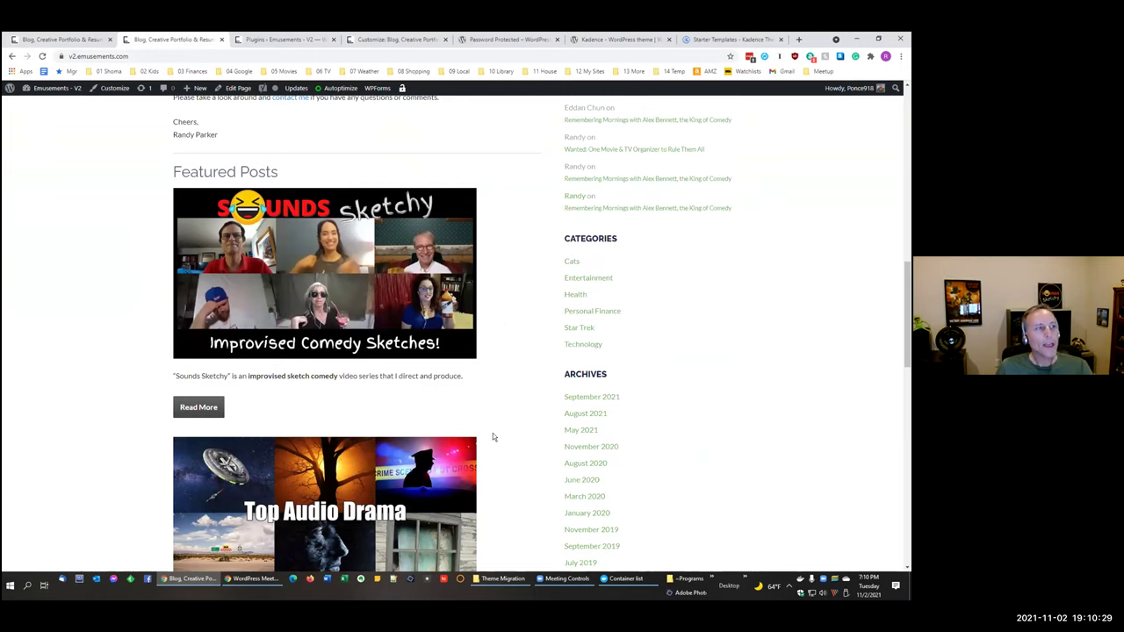
pyautogui.scroll(-1, 492, 437)
pyautogui.scroll(1, 492, 436)
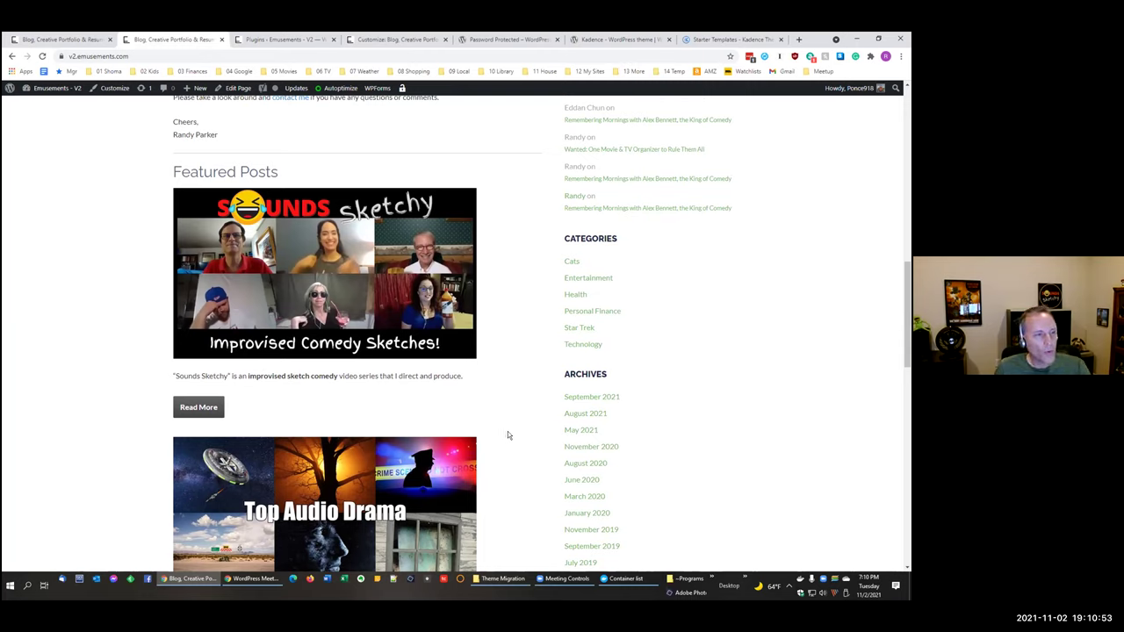
pyautogui.scroll(-1, 507, 432)
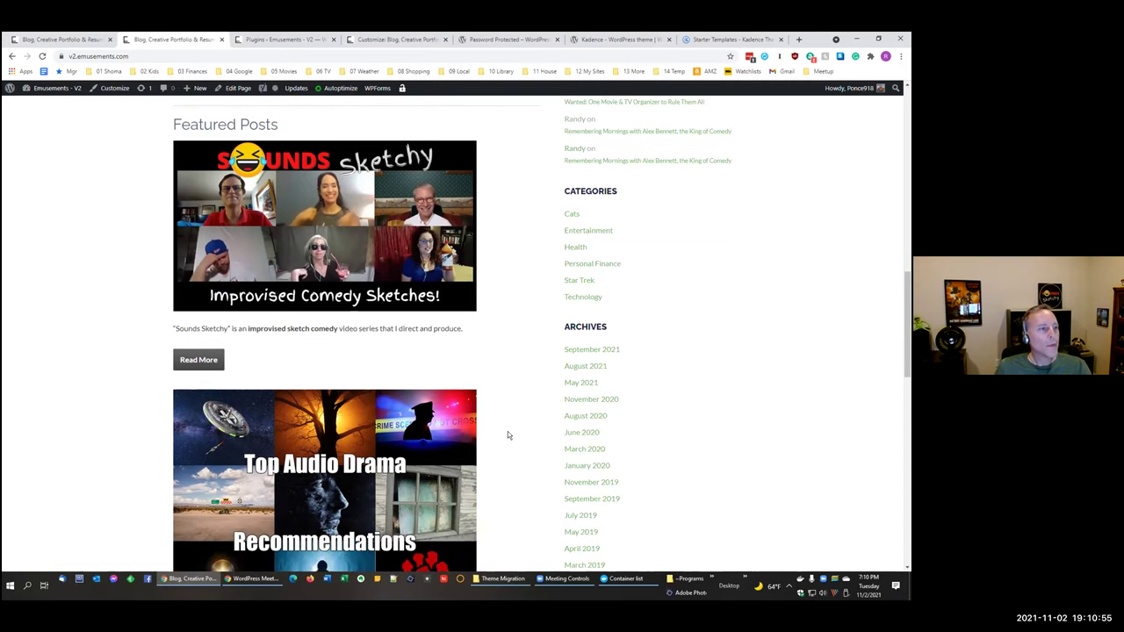
pyautogui.scroll(-5, 508, 434)
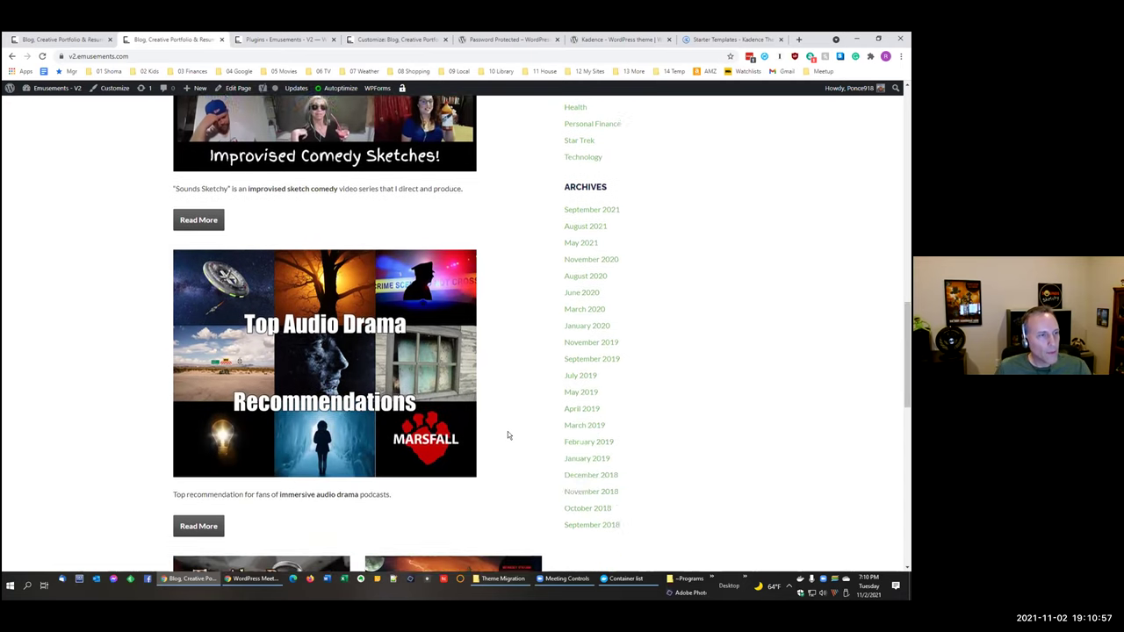
pyautogui.scroll(-4, 508, 434)
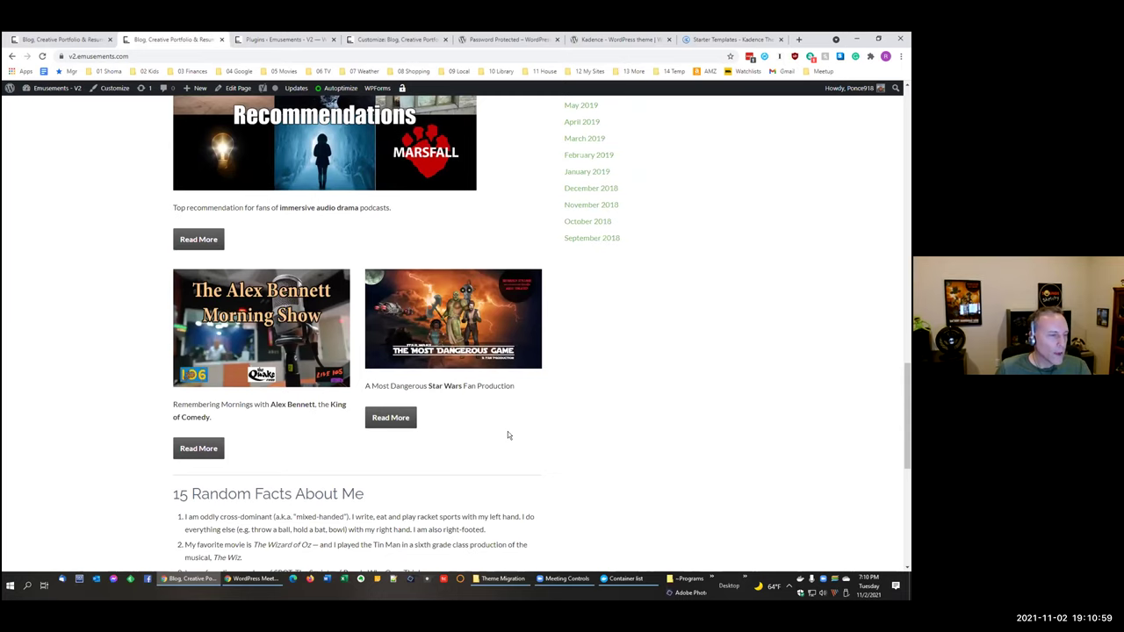
pyautogui.scroll(1, 508, 431)
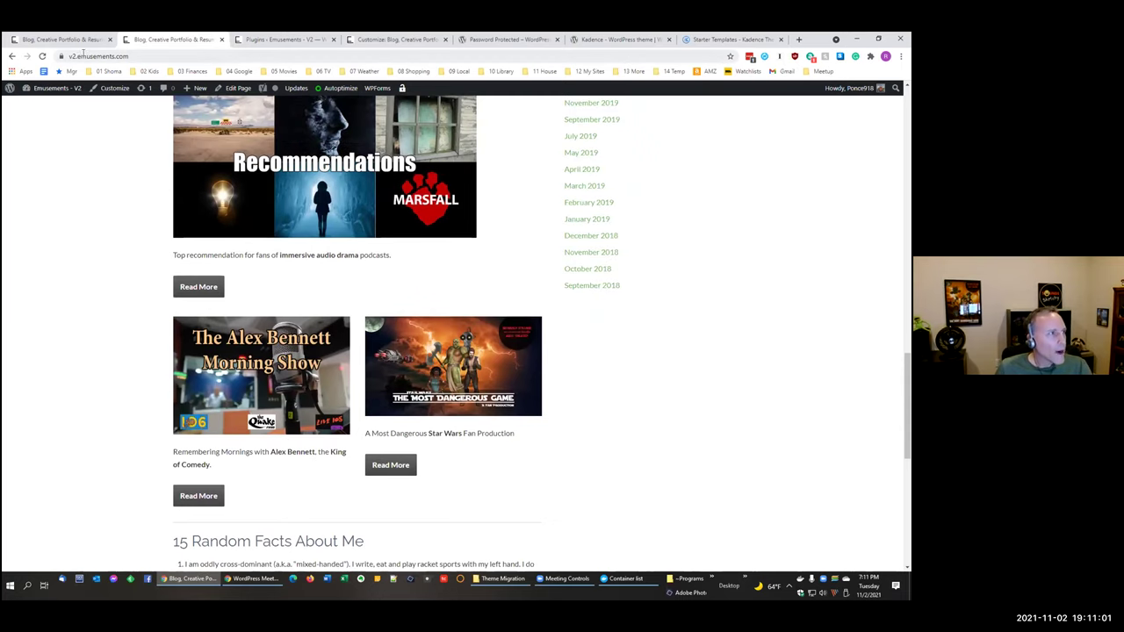
pyautogui.click(77, 39)
pyautogui.scroll(-1, 440, 446)
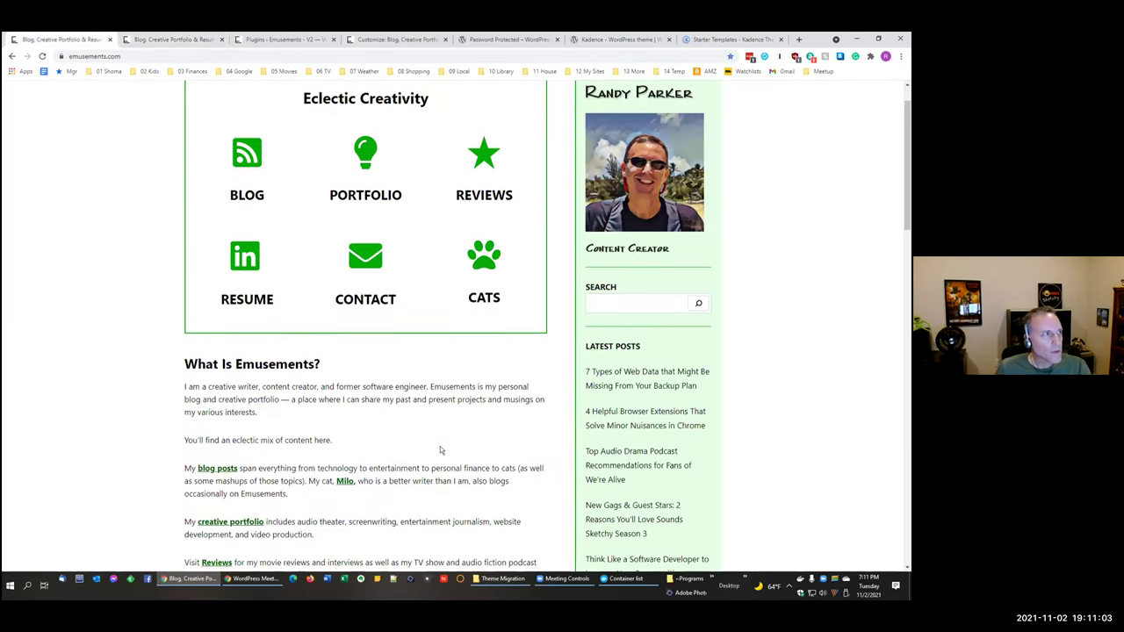
pyautogui.scroll(-10, 440, 446)
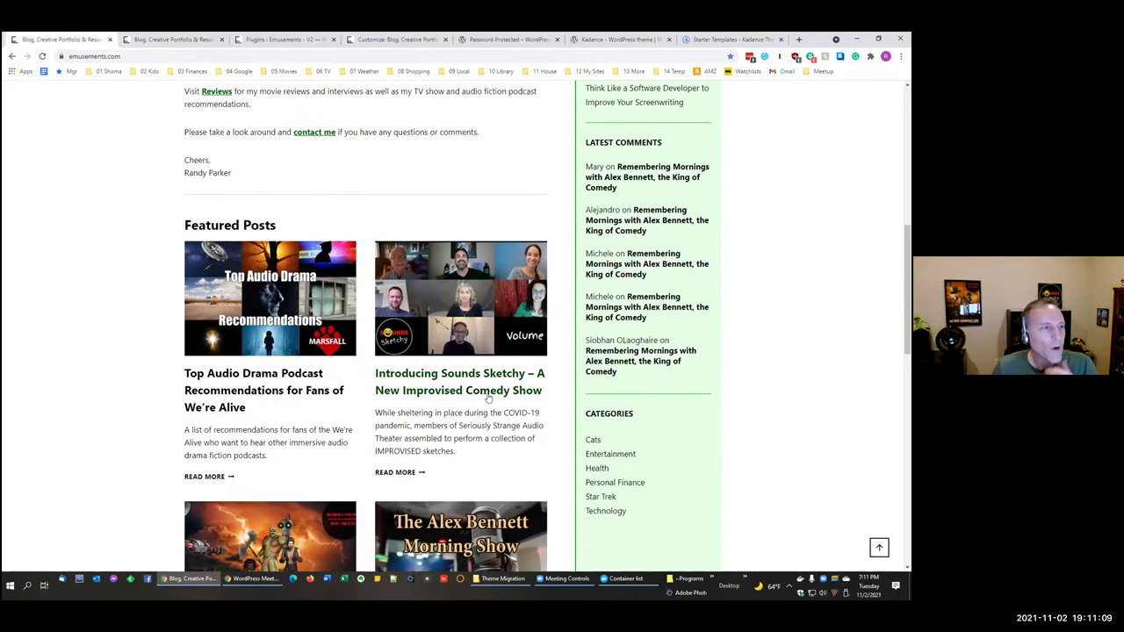
# Step: Scroll through the Featured Posts section of the live emusements.com homepage
pyautogui.scroll(-1, 476, 390)
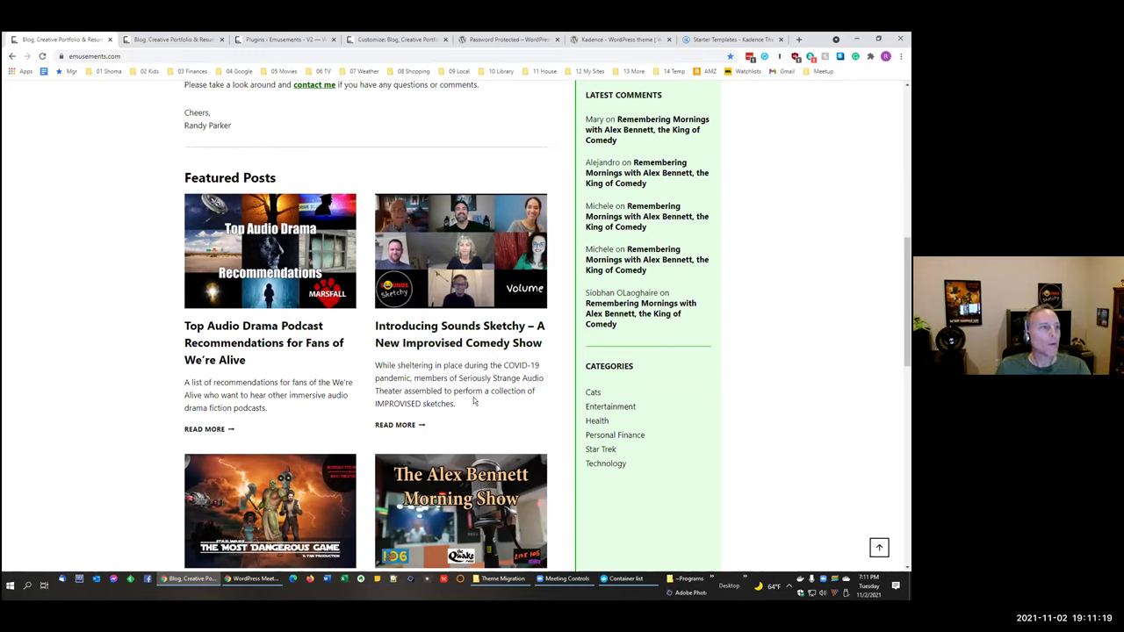
pyautogui.scroll(-1, 474, 401)
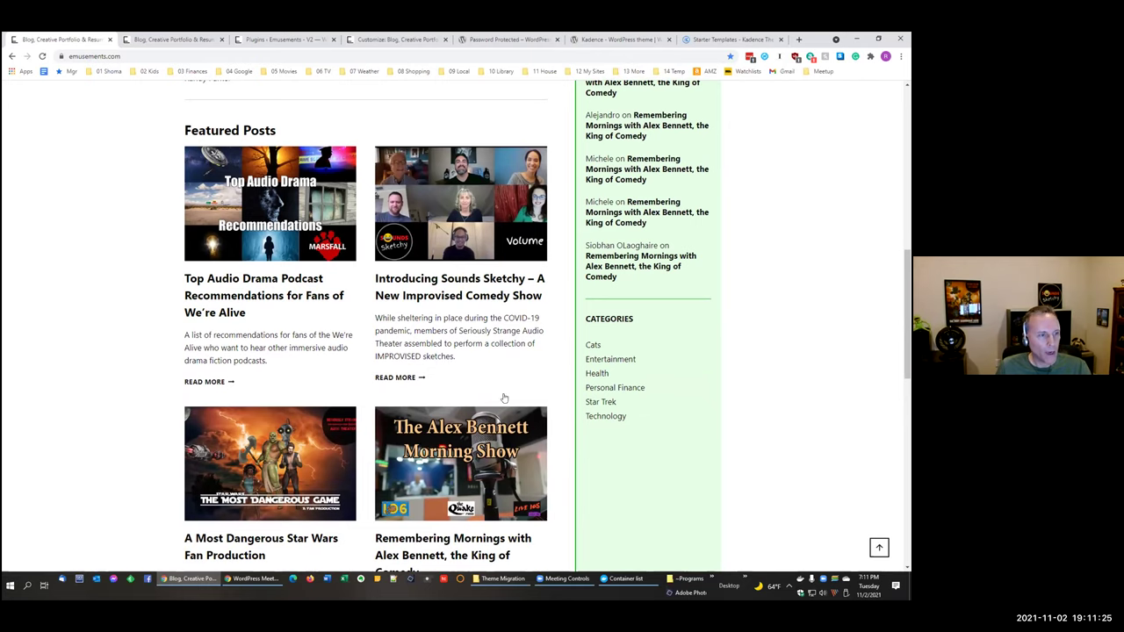
pyautogui.scroll(-1, 500, 404)
pyautogui.scroll(1, 497, 412)
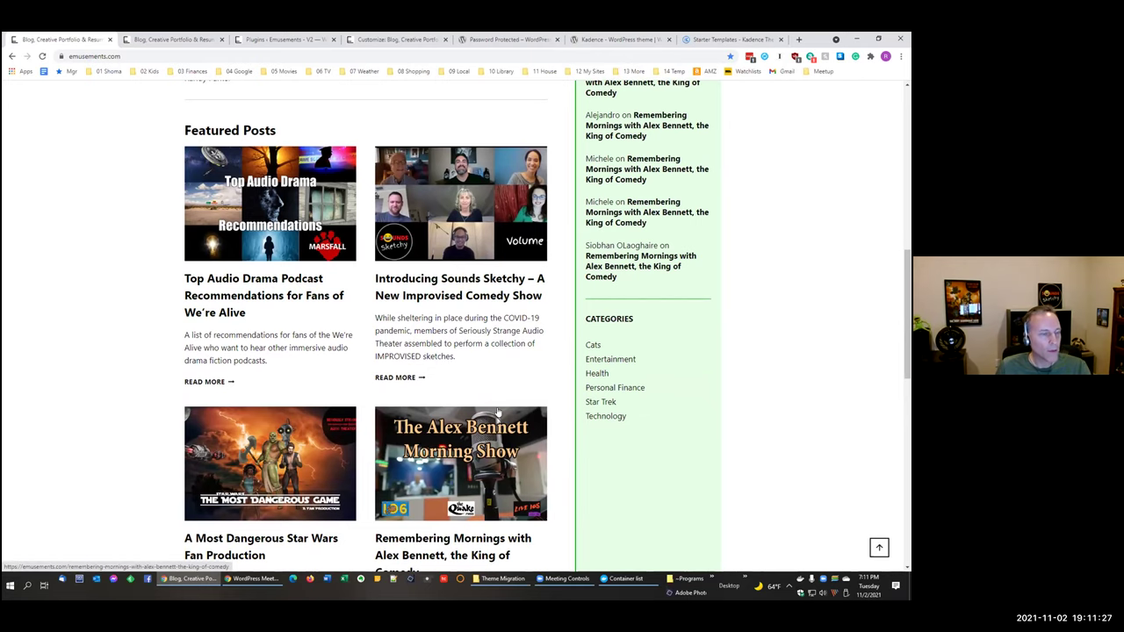
pyautogui.scroll(-2, 497, 413)
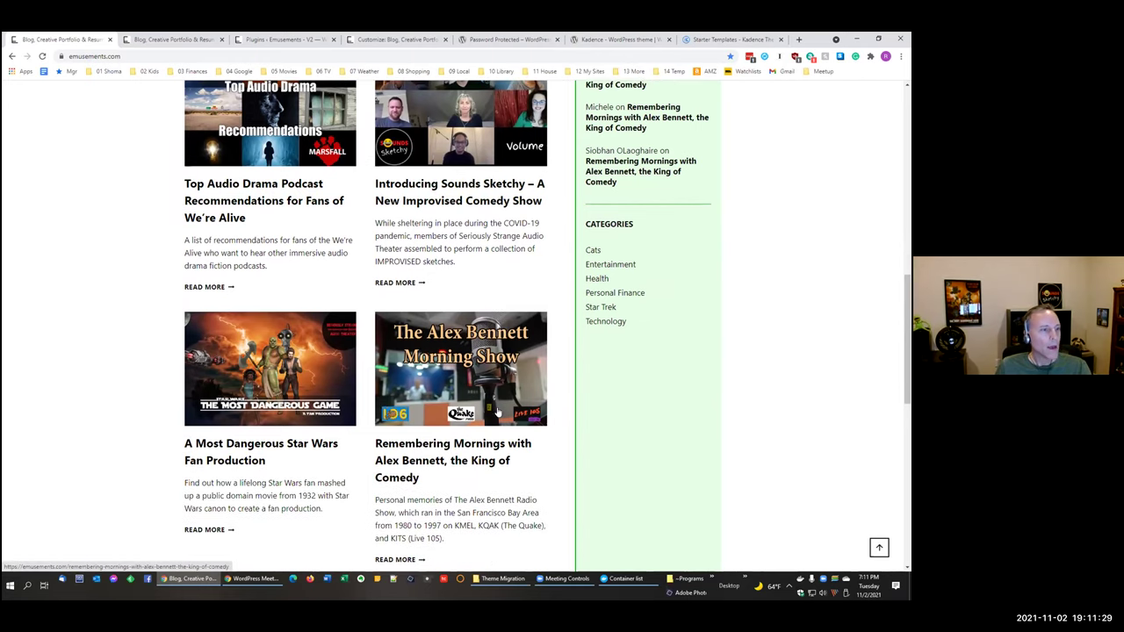
pyautogui.scroll(2, 497, 412)
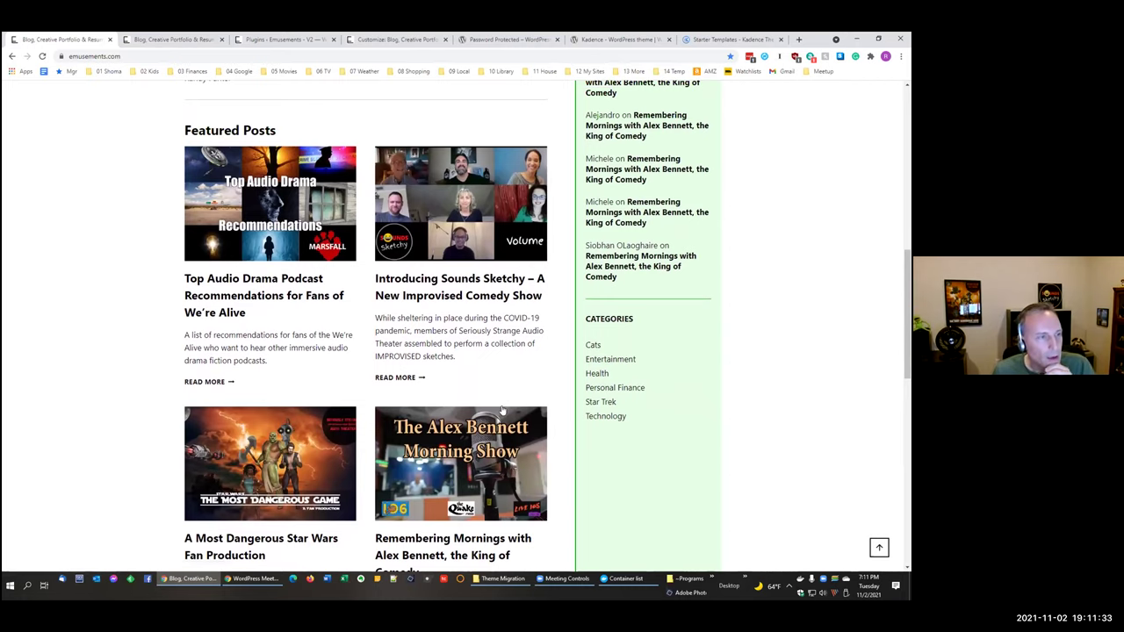
pyautogui.scroll(-7, 503, 410)
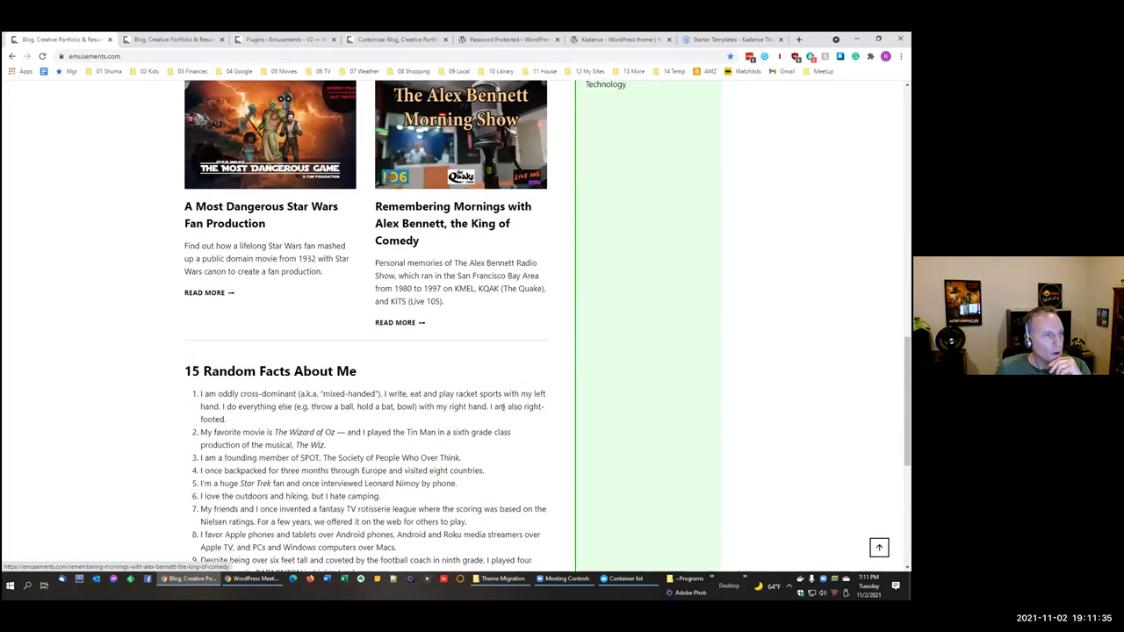
pyautogui.scroll(20, 502, 406)
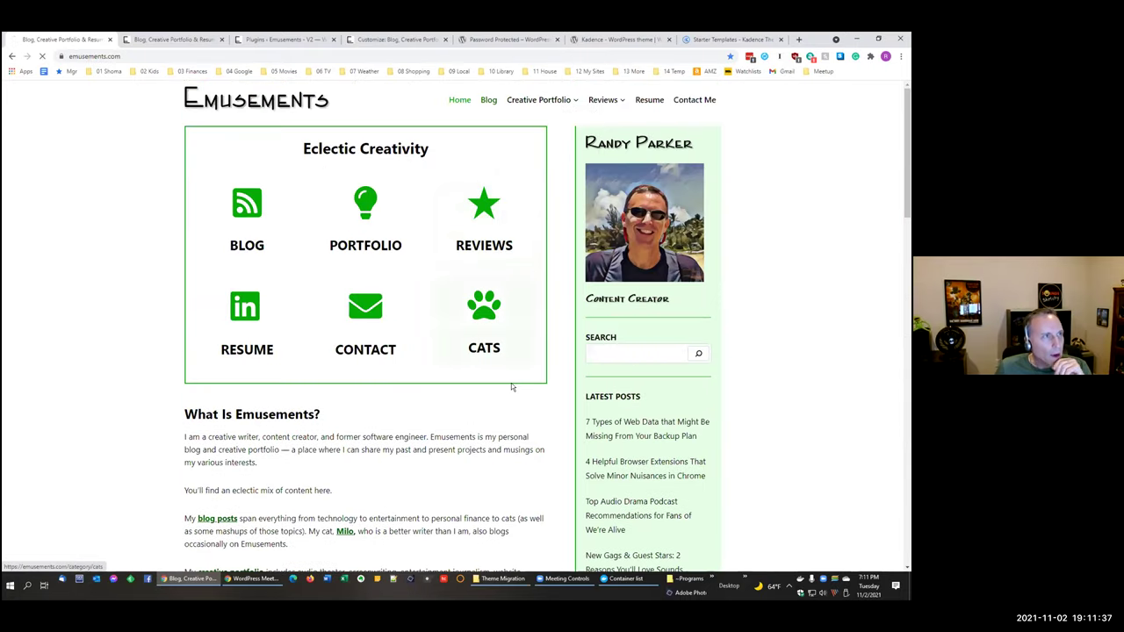
pyautogui.scroll(-2, 531, 409)
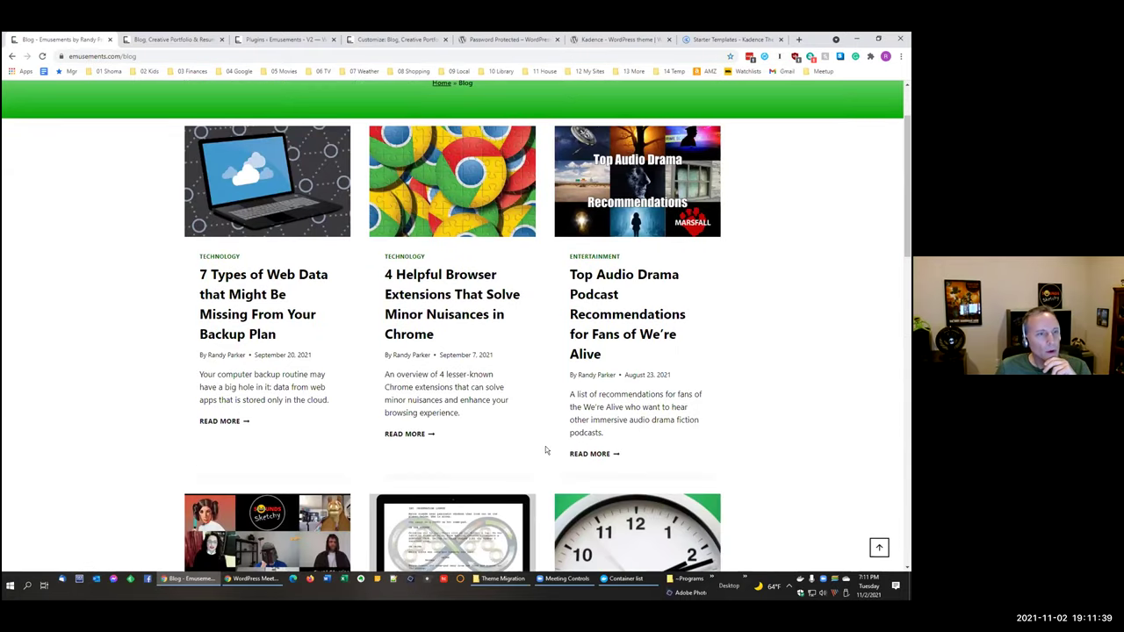
# Step: Reload the V2 site's blog page and scroll through its posts
pyautogui.scroll(-5, 545, 451)
pyautogui.scroll(3, 544, 439)
pyautogui.click(198, 40)
pyautogui.scroll(15, 389, 194)
pyautogui.click(509, 117)
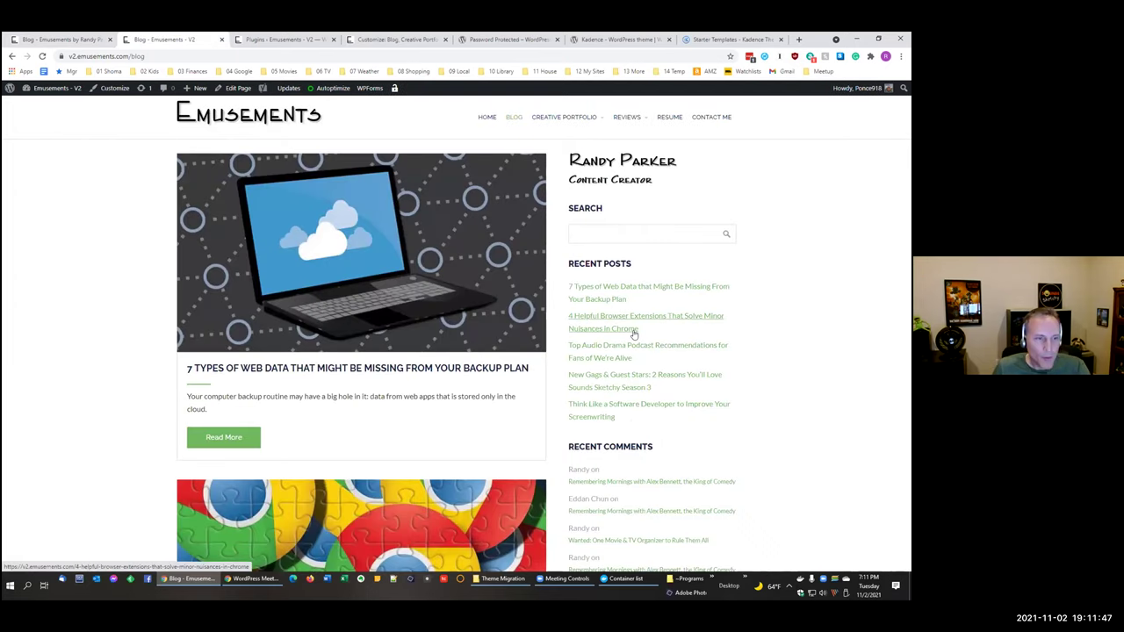
pyautogui.scroll(-3, 633, 333)
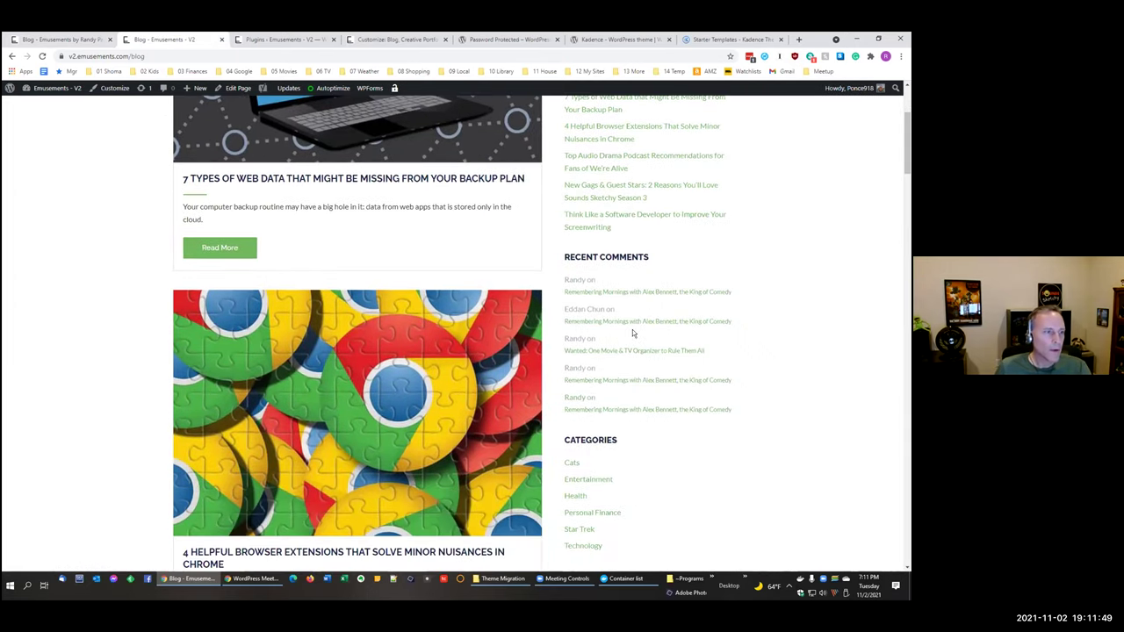
pyautogui.scroll(3, 632, 332)
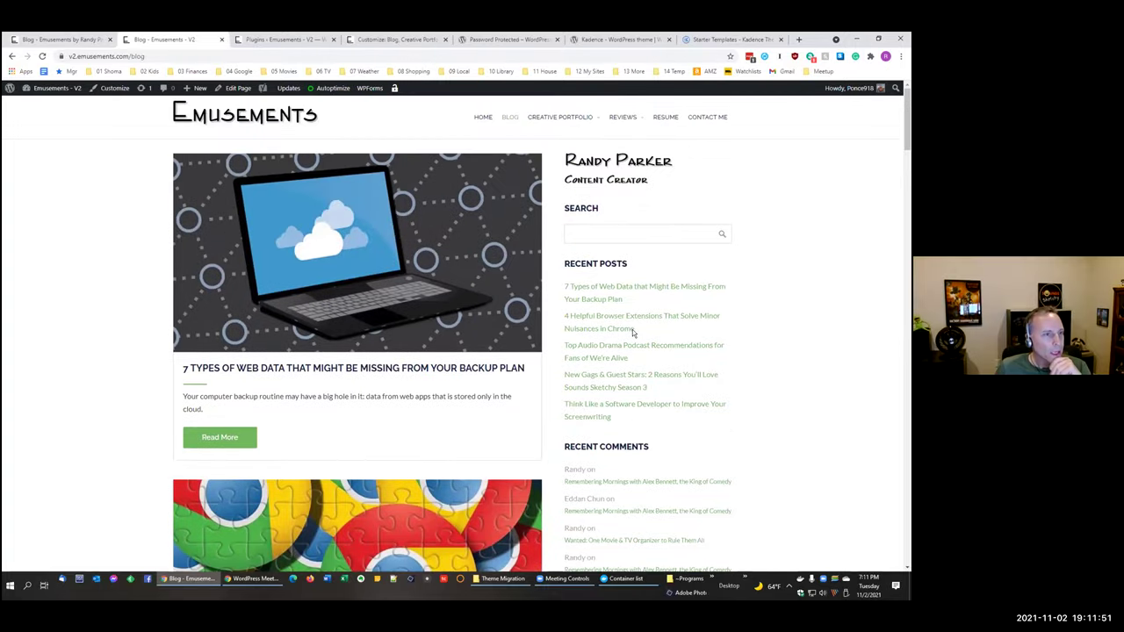
pyautogui.scroll(-1, 632, 332)
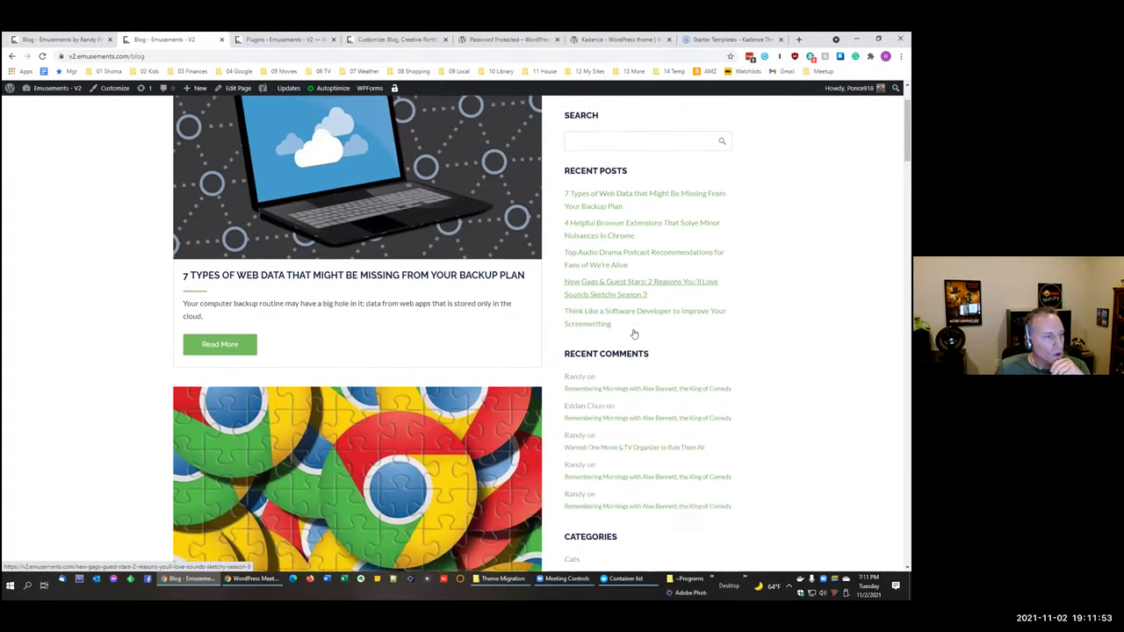
pyautogui.scroll(-3, 633, 334)
# Step: Recheck the live blog page, then load the V2 home page from its Emusements logo
pyautogui.hotkey('ctrl', '1')
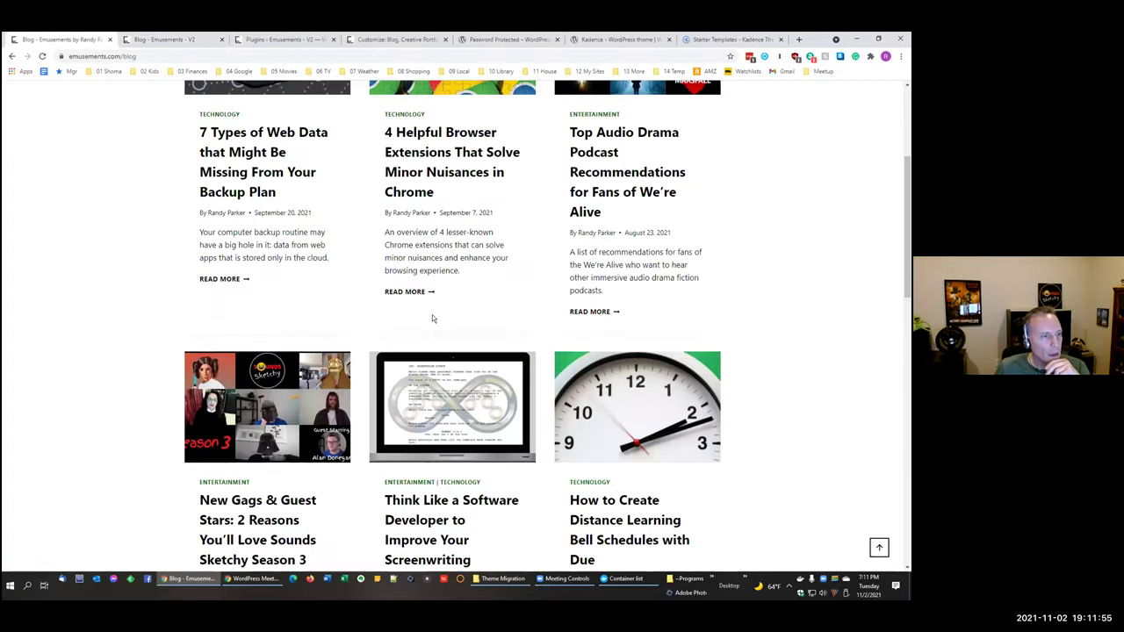
pyautogui.scroll(3, 432, 314)
pyautogui.scroll(-10, 432, 316)
pyautogui.scroll(9, 432, 319)
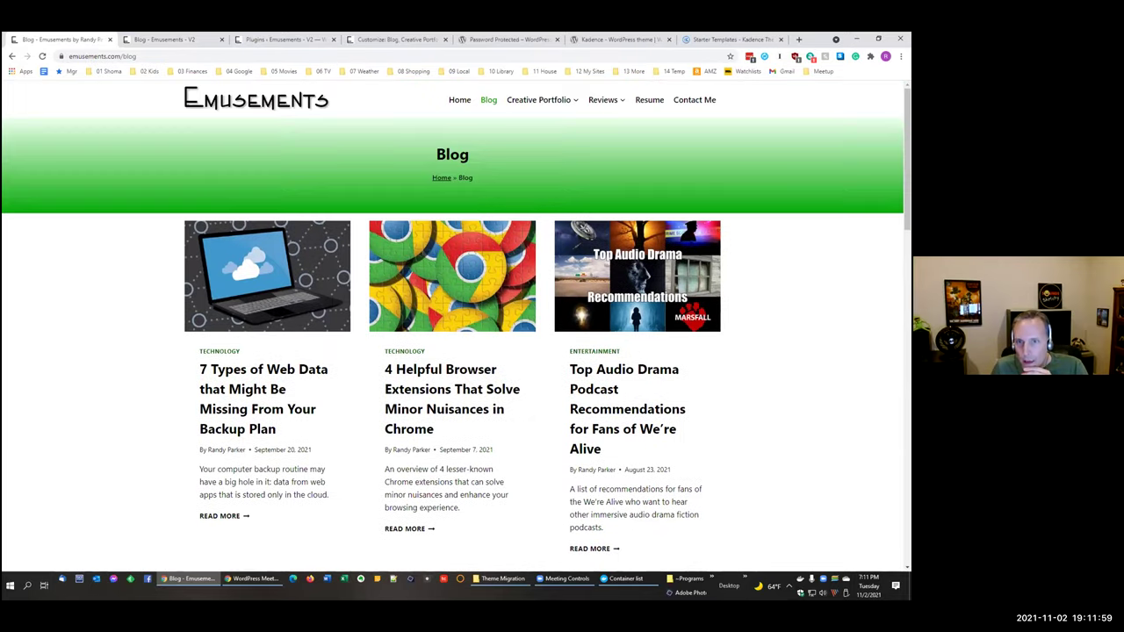
pyautogui.click(155, 41)
pyautogui.click(273, 40)
pyautogui.click(193, 40)
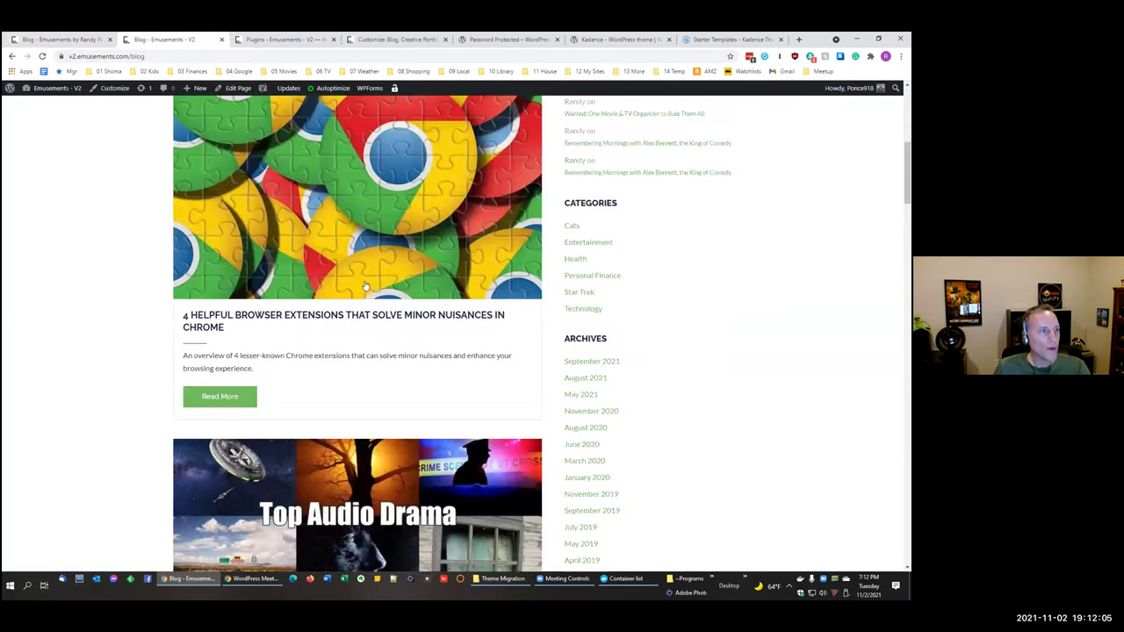
pyautogui.scroll(4, 362, 289)
pyautogui.click(244, 121)
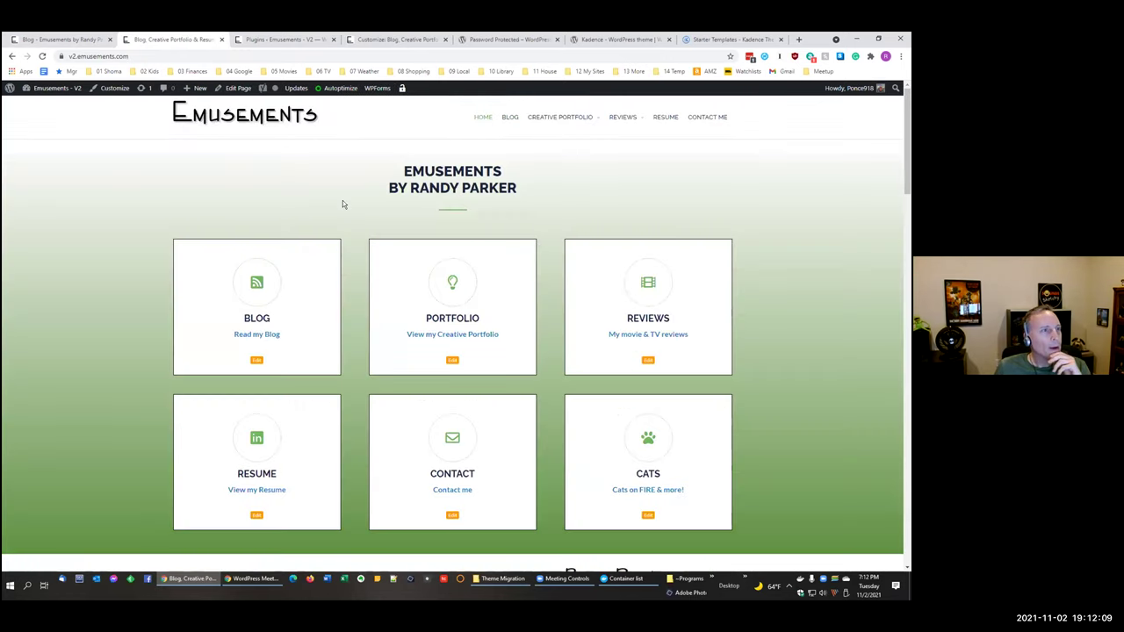
# Step: Exit the v3 Customizer without saving changes and show the v3 site's Pages list
pyautogui.click(279, 40)
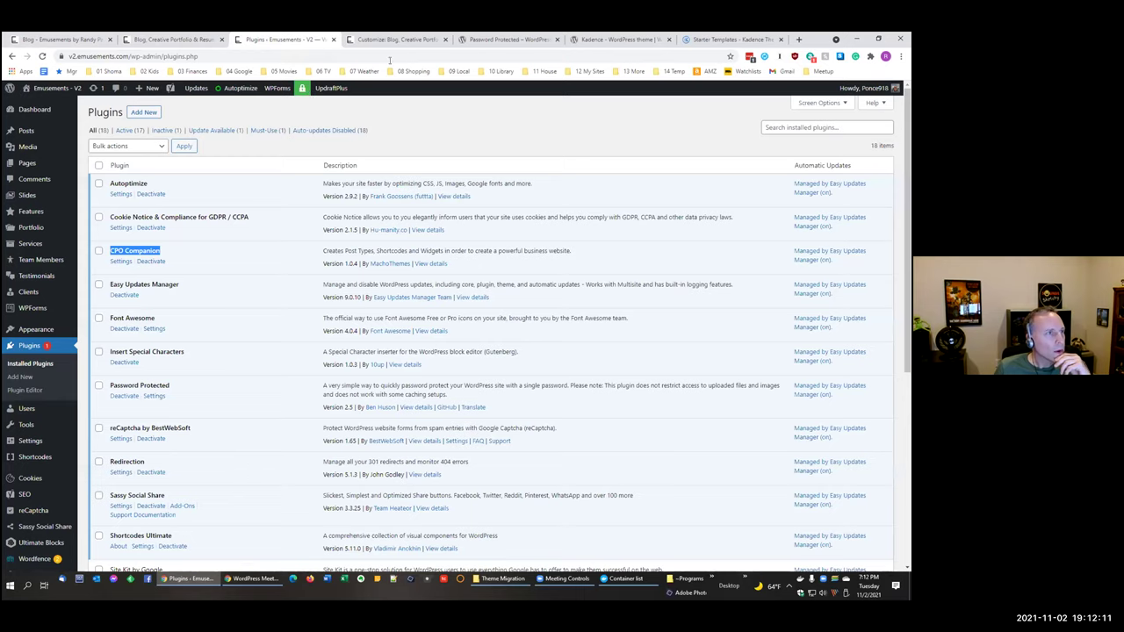
pyautogui.click(383, 41)
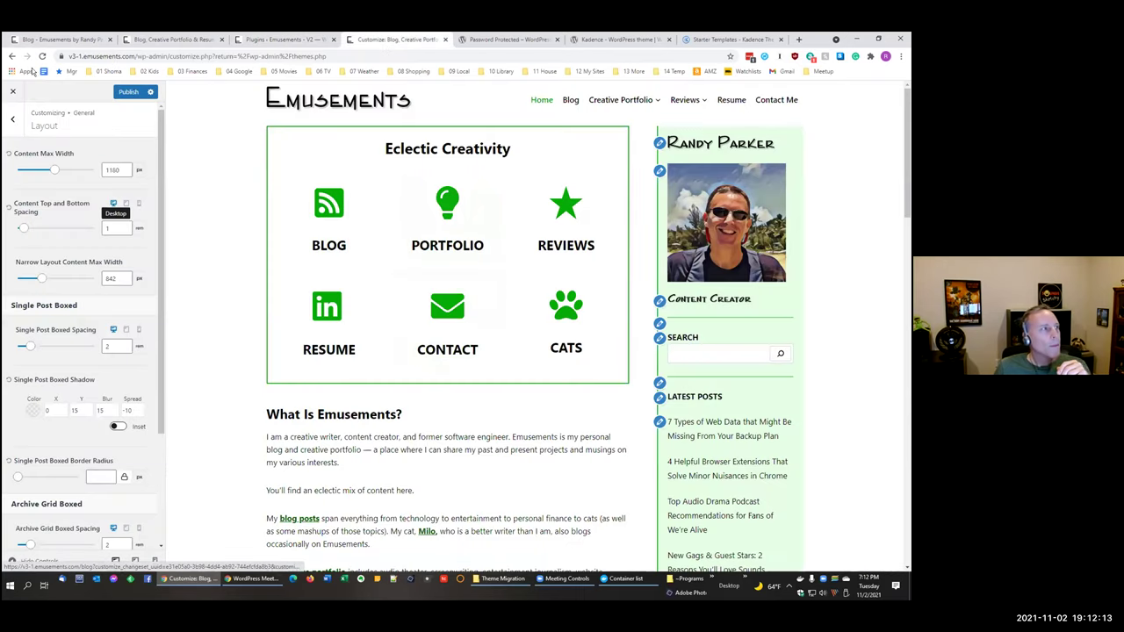
pyautogui.click(14, 94)
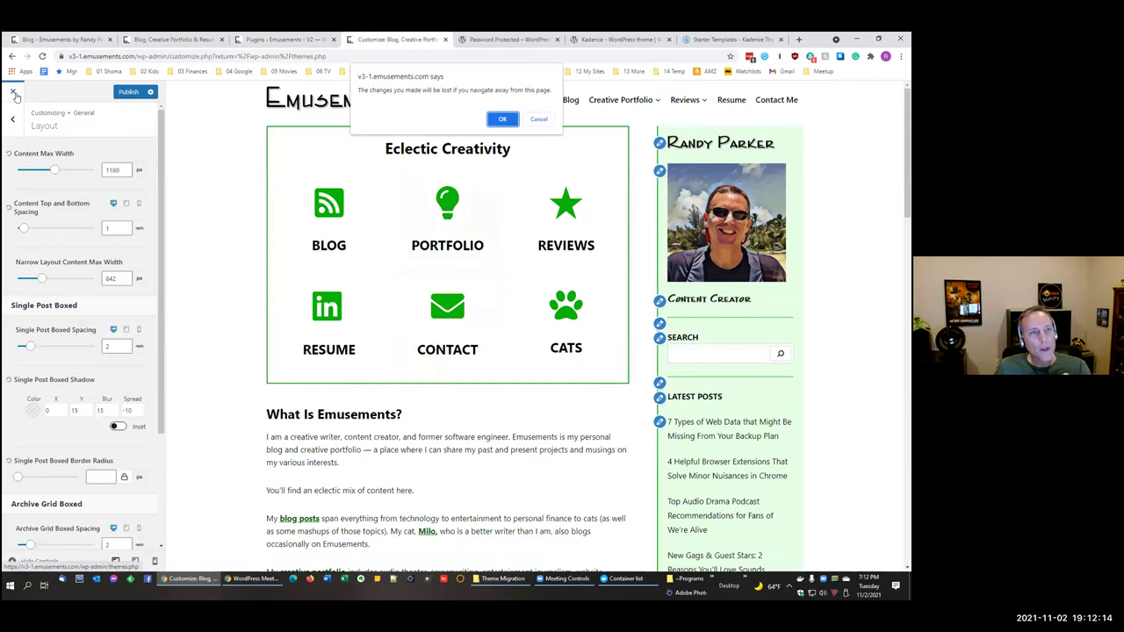
pyautogui.click(498, 112)
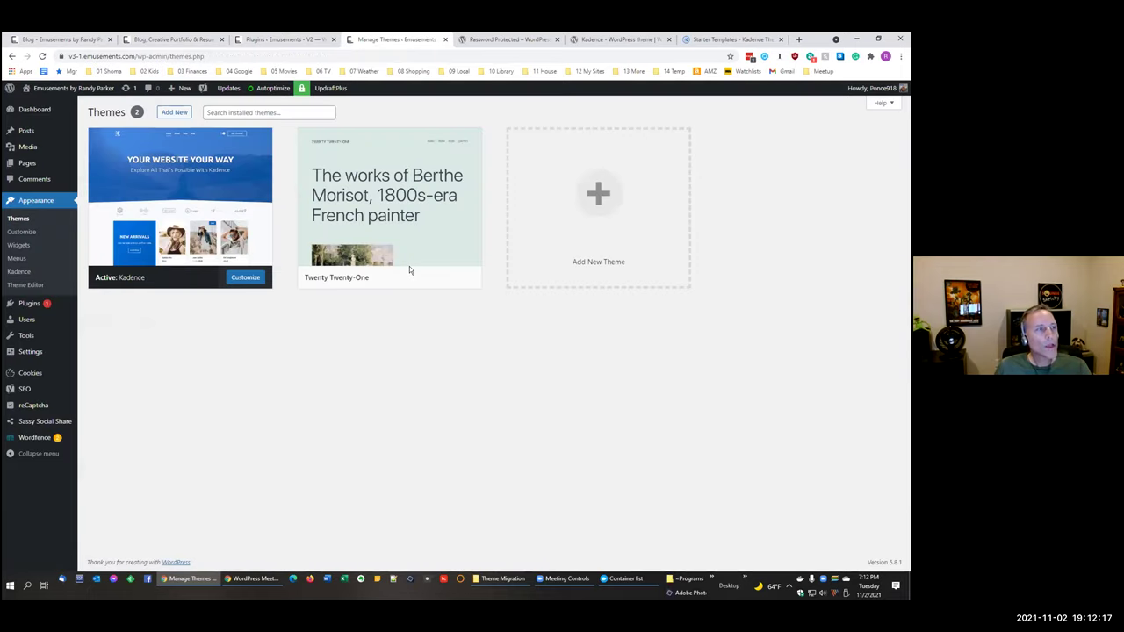
pyautogui.click(26, 165)
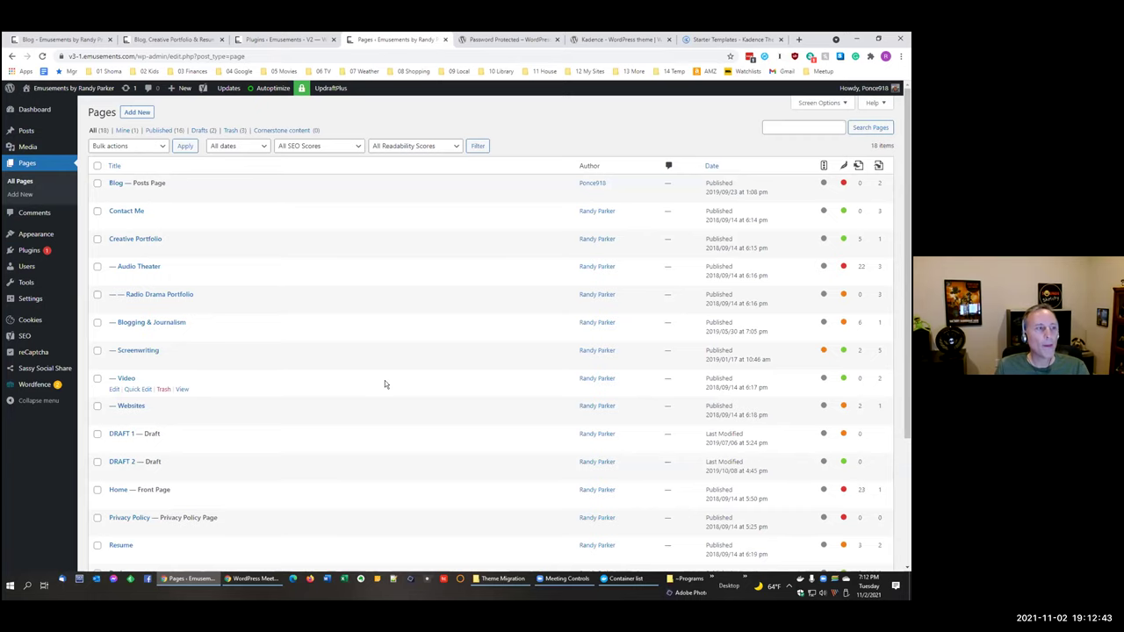
# Step: Glance at the installed plugins list, then return to the V2 homepage tab
pyautogui.click(267, 44)
pyautogui.click(406, 40)
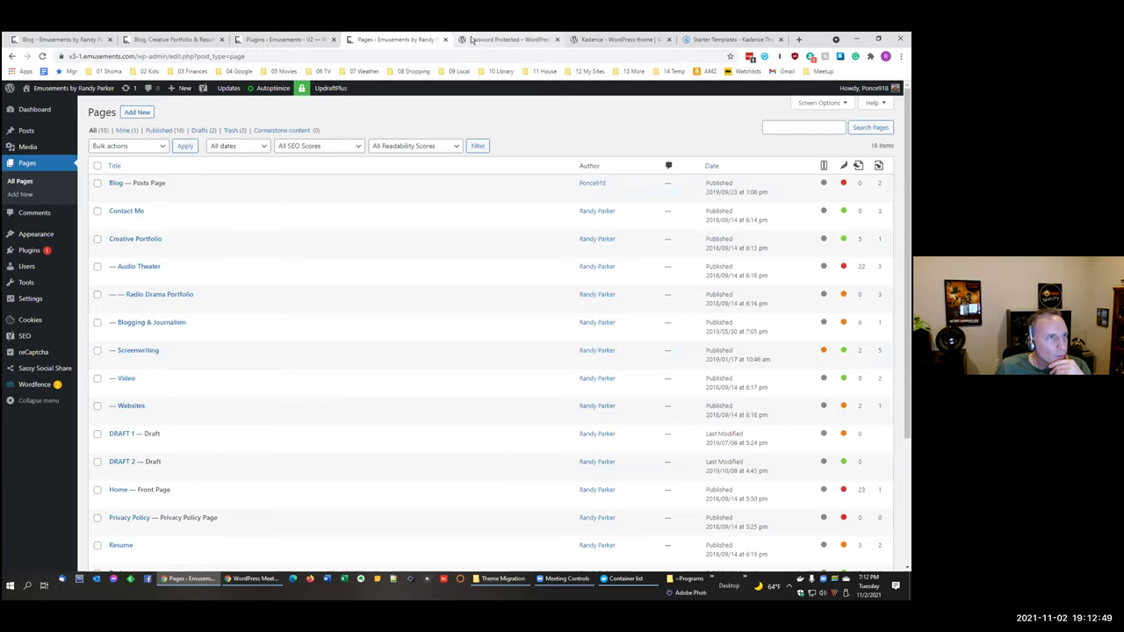
pyautogui.click(194, 40)
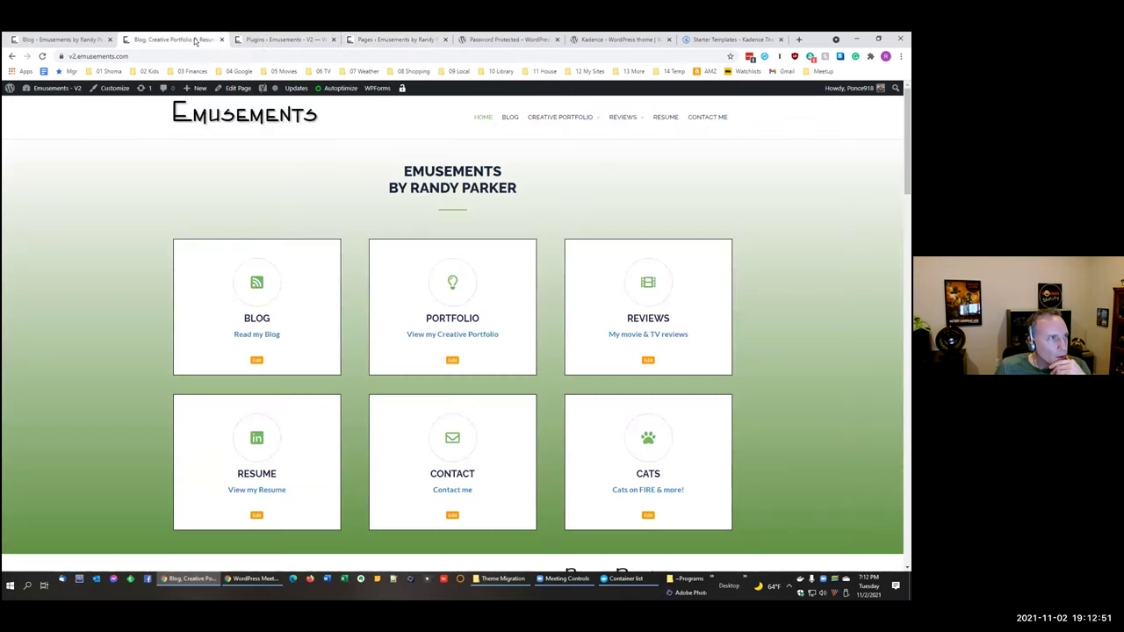
# Step: Open the Audio Theater page and its complete list of plays, scrolling through the portfolio
pyautogui.click(536, 186)
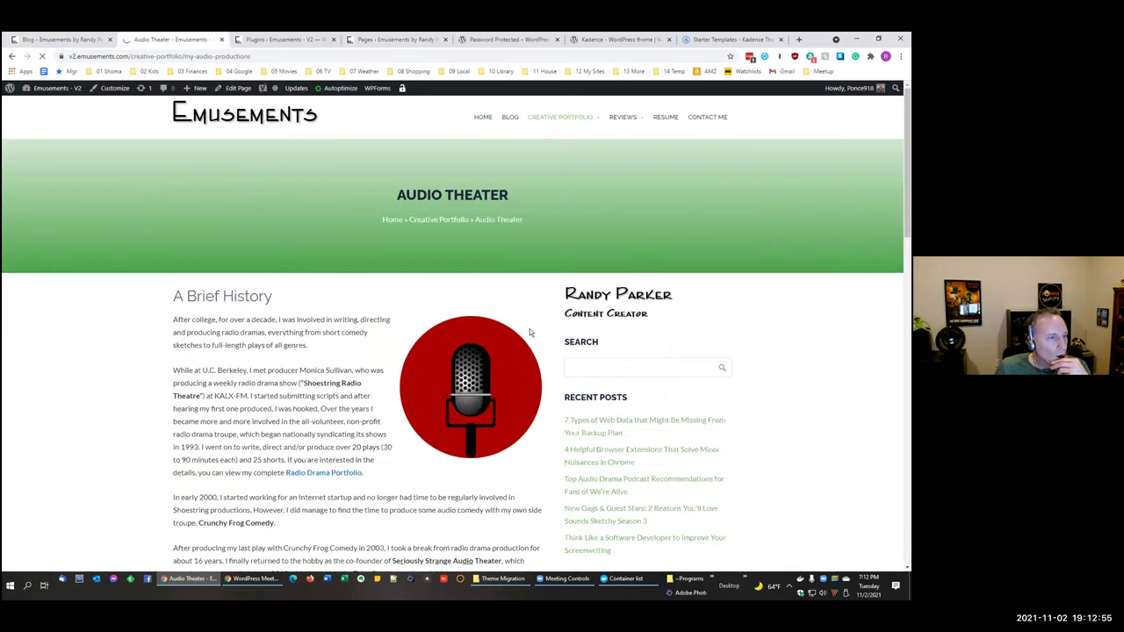
pyautogui.scroll(-10, 530, 329)
pyautogui.scroll(-2, 528, 330)
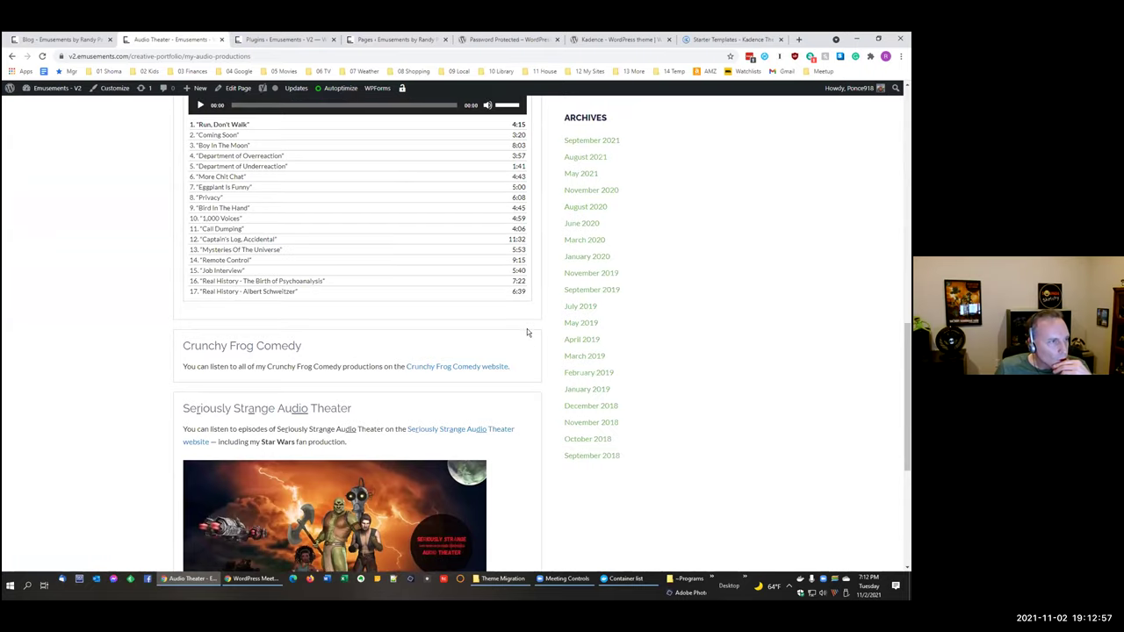
pyautogui.scroll(15, 527, 328)
pyautogui.scroll(-3, 252, 292)
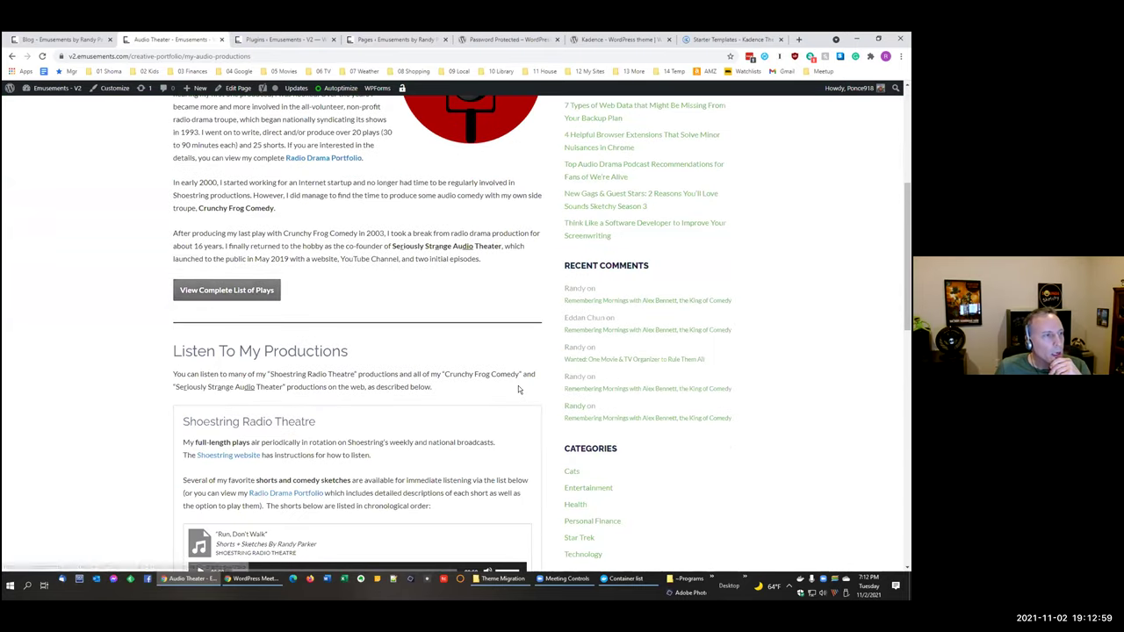
pyautogui.click(227, 291)
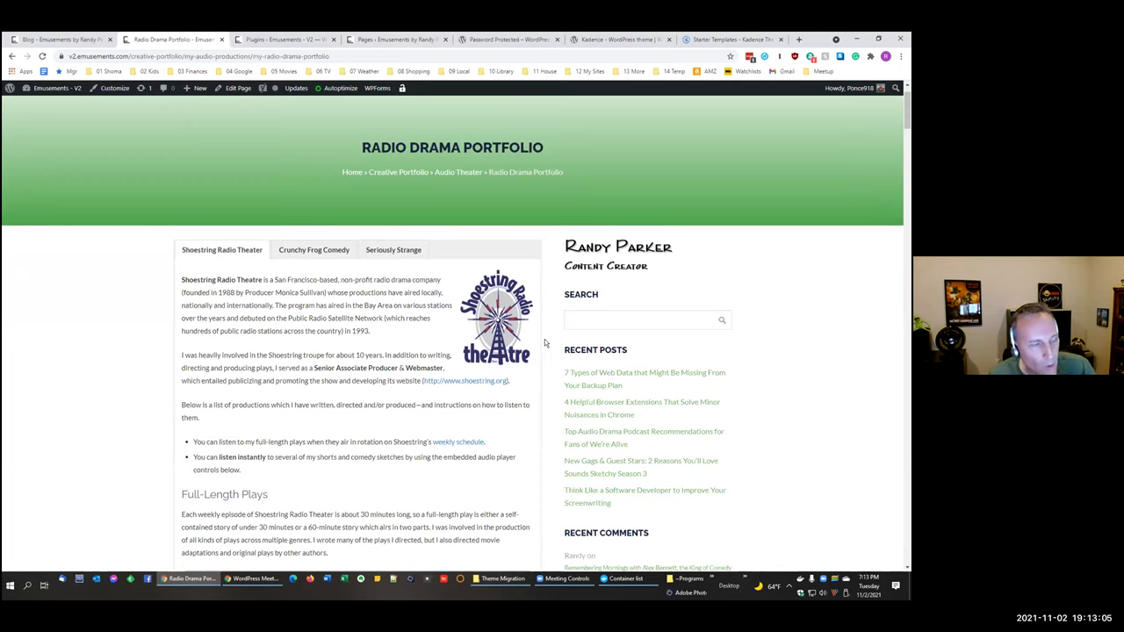
pyautogui.scroll(-1, 544, 358)
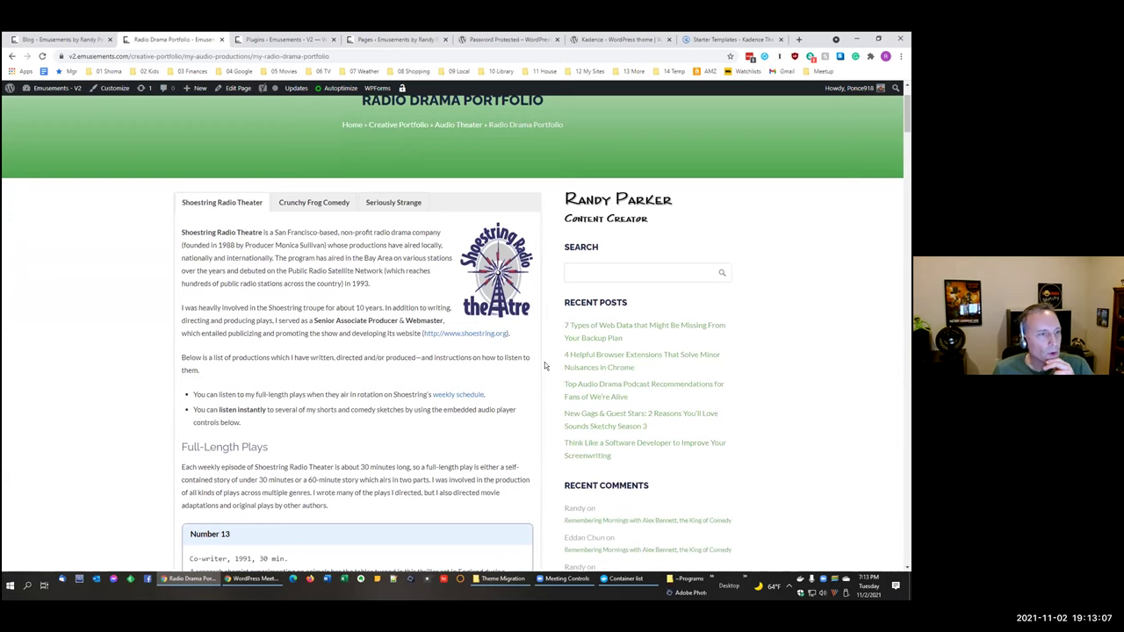
pyautogui.scroll(-3, 541, 359)
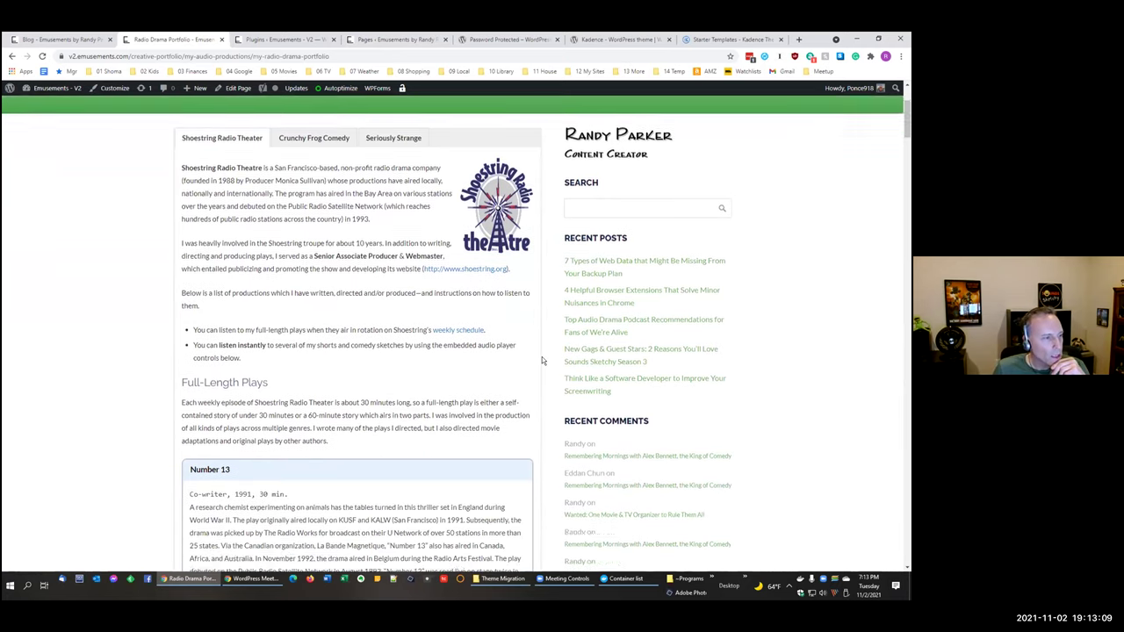
pyautogui.scroll(-3, 500, 355)
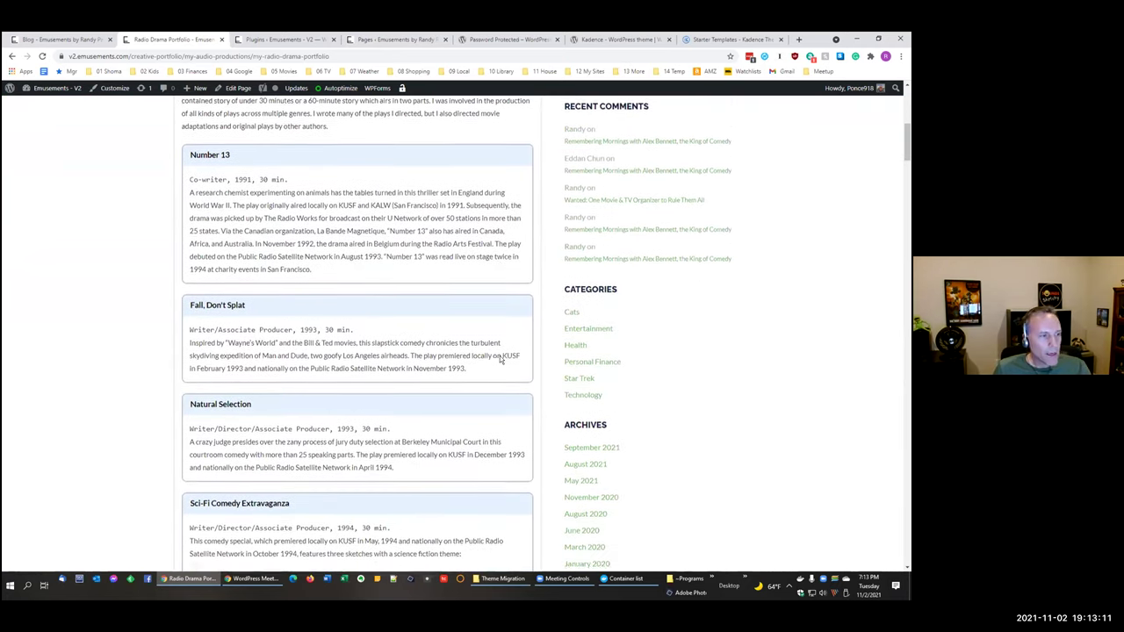
pyautogui.scroll(-3, 500, 355)
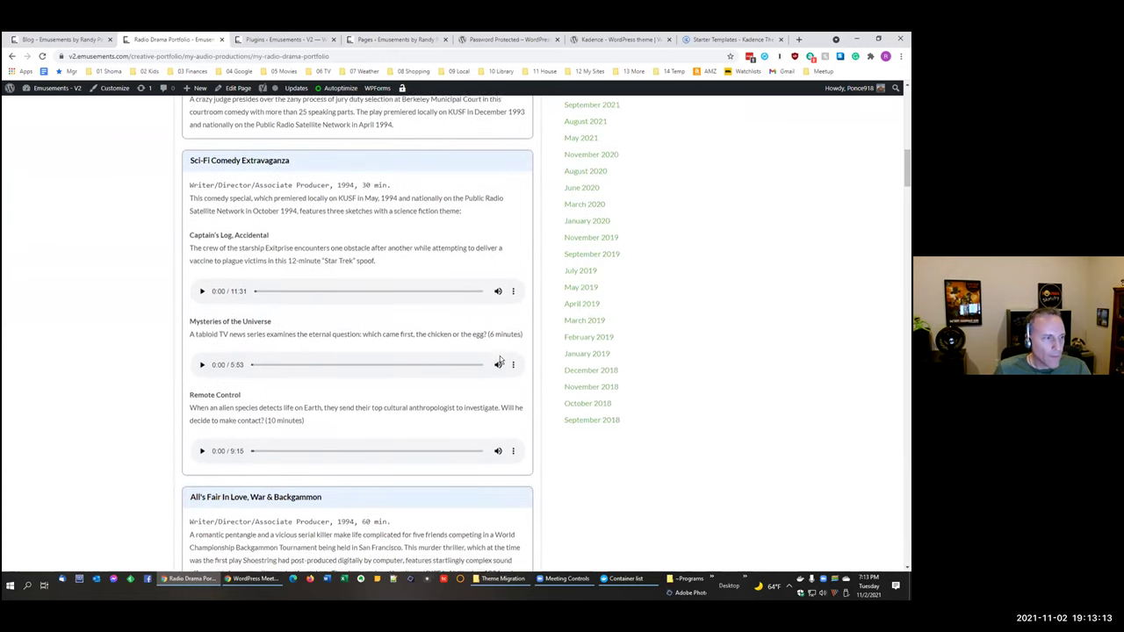
pyautogui.scroll(-4, 500, 358)
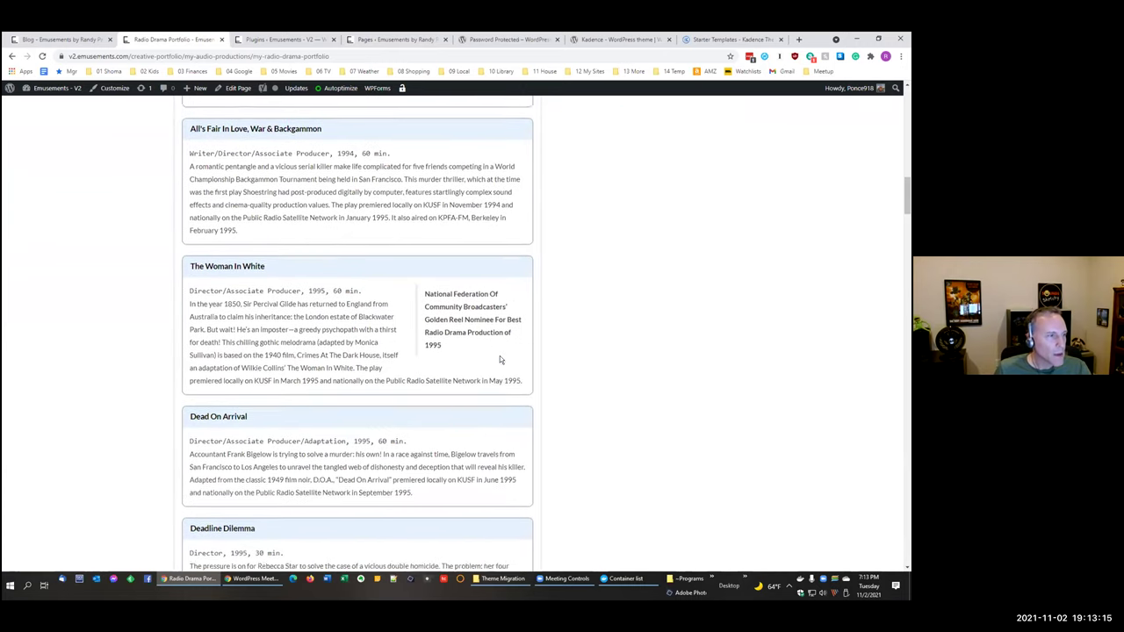
pyautogui.scroll(-1, 499, 359)
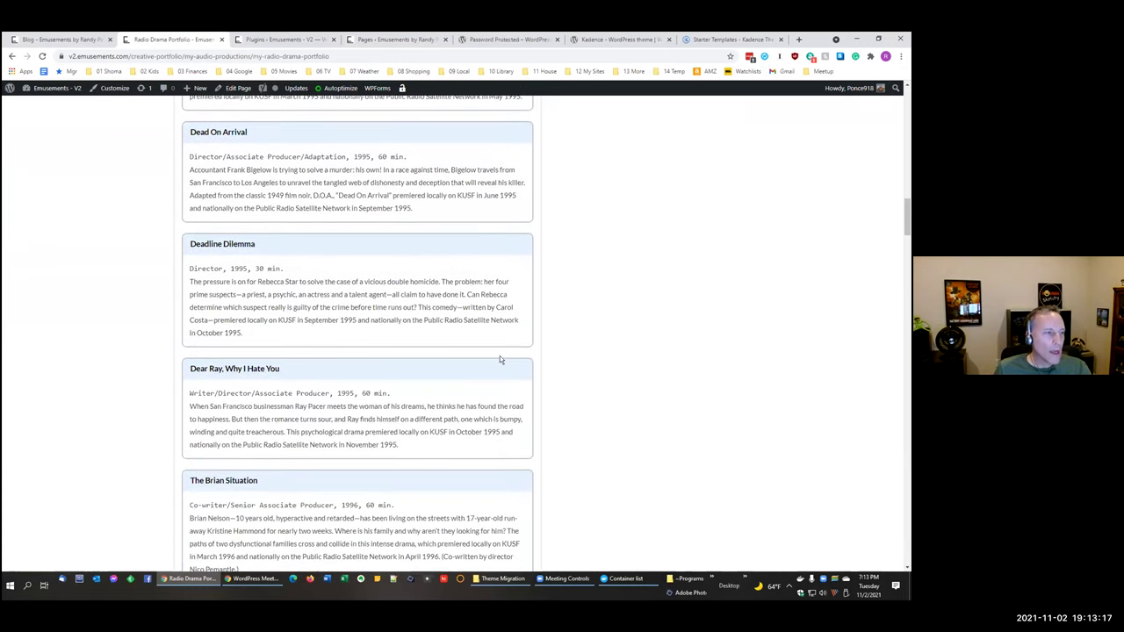
pyautogui.scroll(1, 499, 356)
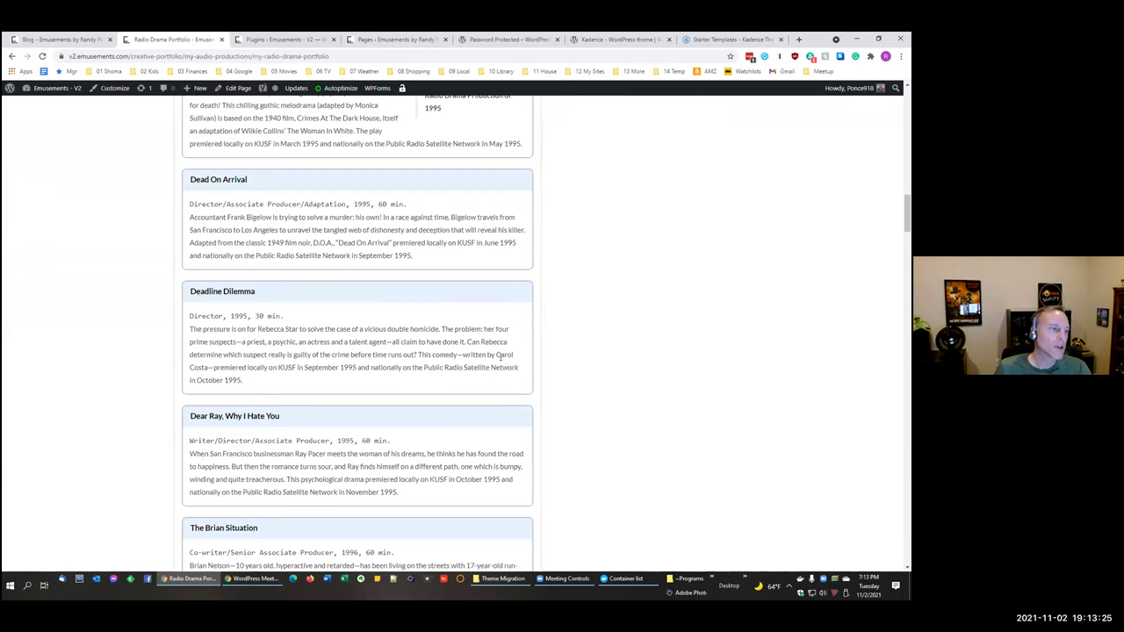
pyautogui.scroll(1, 557, 343)
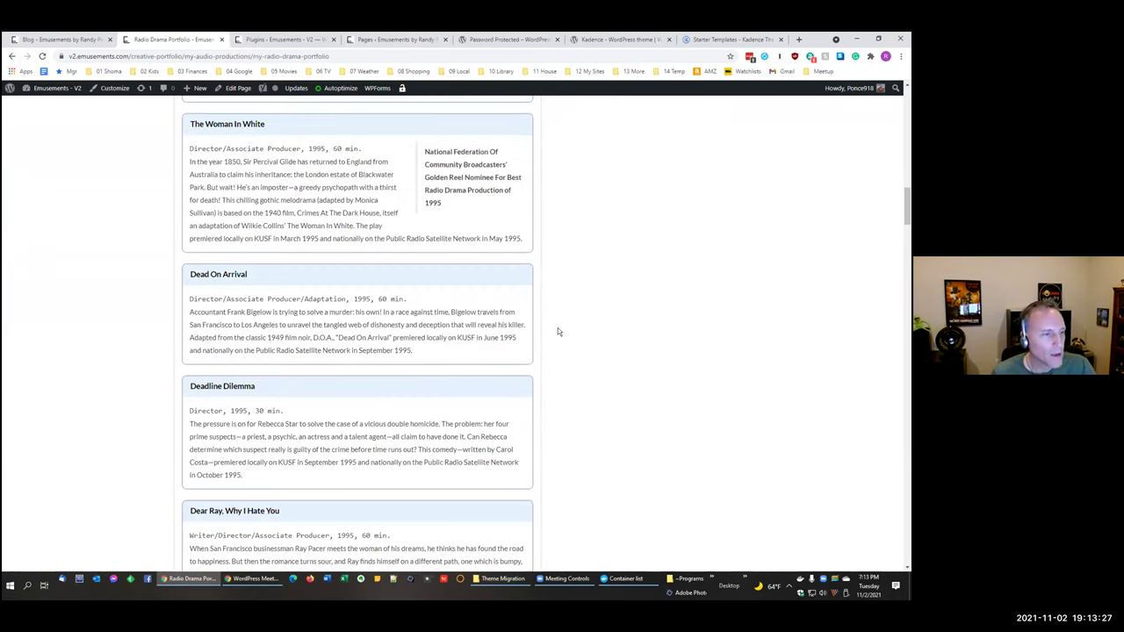
pyautogui.scroll(5, 555, 341)
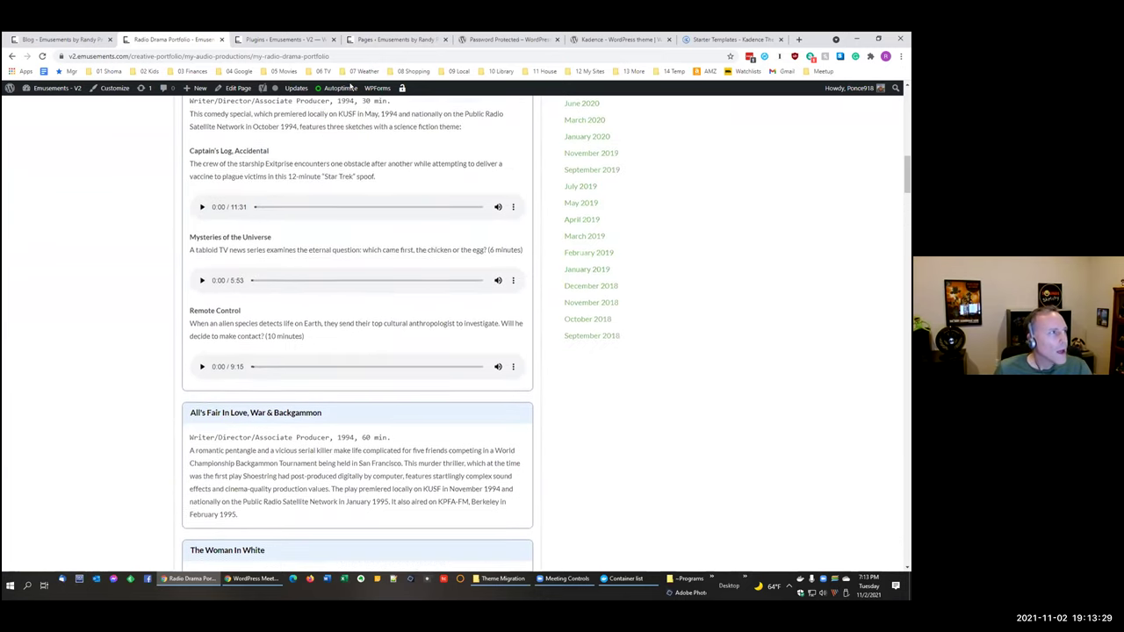
# Step: On the live blog tab, open Creative Portfolio > Audio Theater and browse its Radio Drama Portfolio
pyautogui.click(79, 40)
pyautogui.moveTo(538, 99)
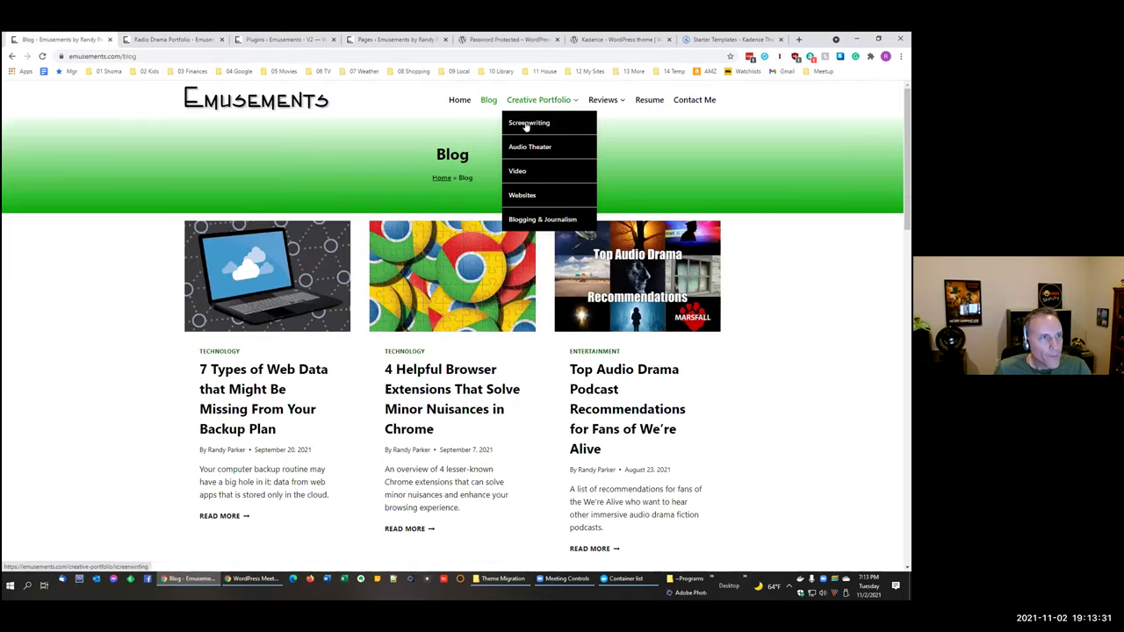
pyautogui.click(520, 150)
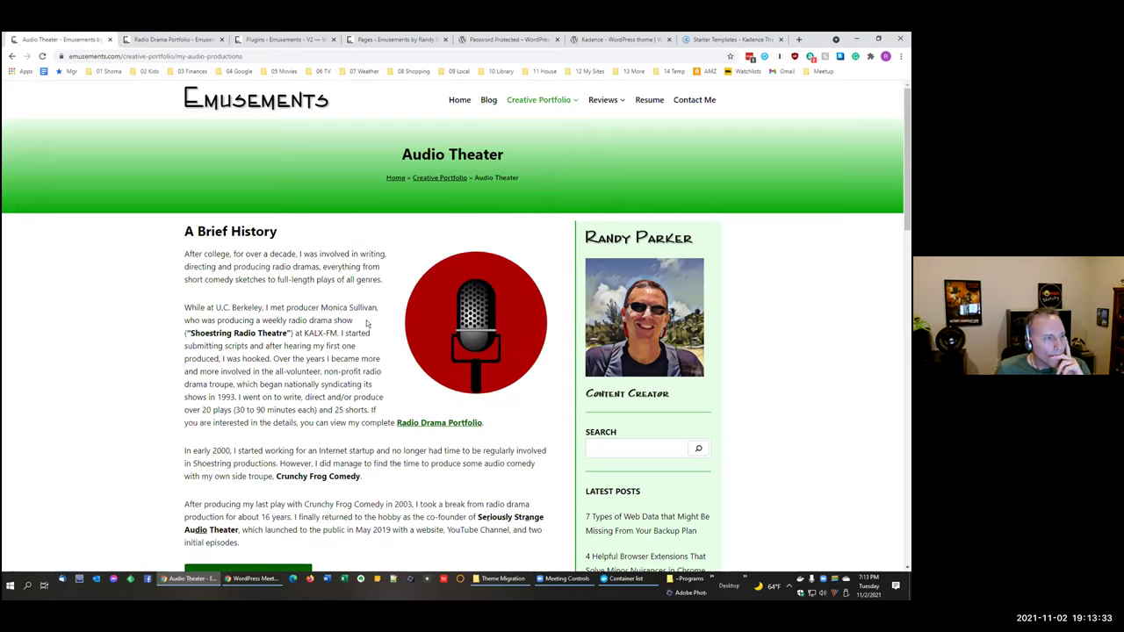
pyautogui.scroll(-1, 273, 376)
pyautogui.scroll(-1, 273, 375)
pyautogui.scroll(1, 446, 372)
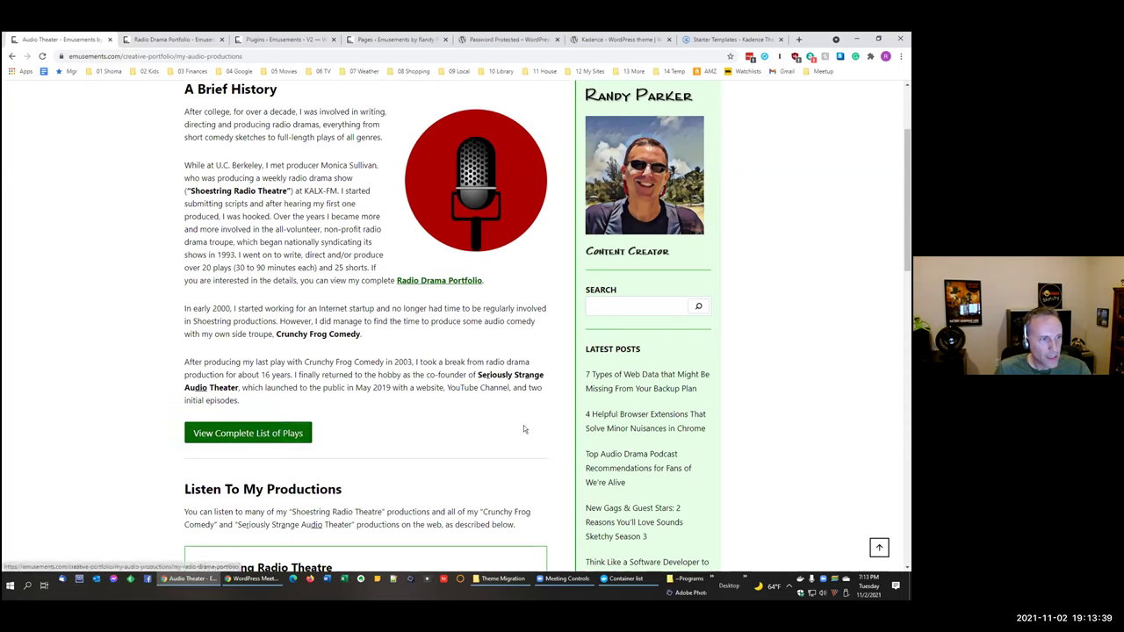
pyautogui.click(302, 431)
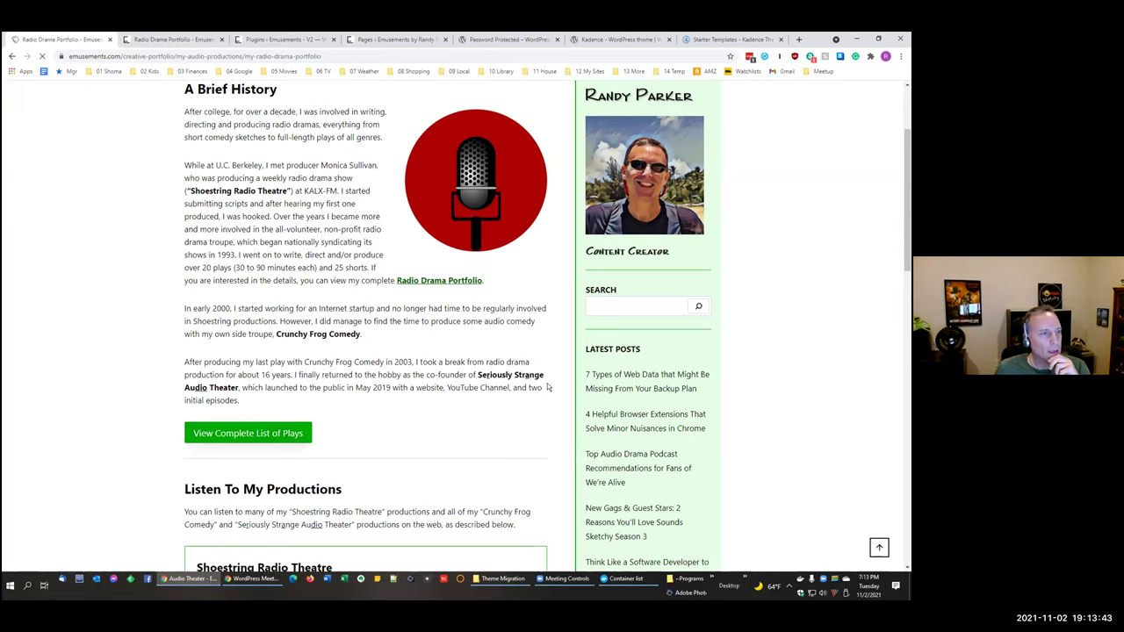
pyautogui.scroll(-3, 546, 356)
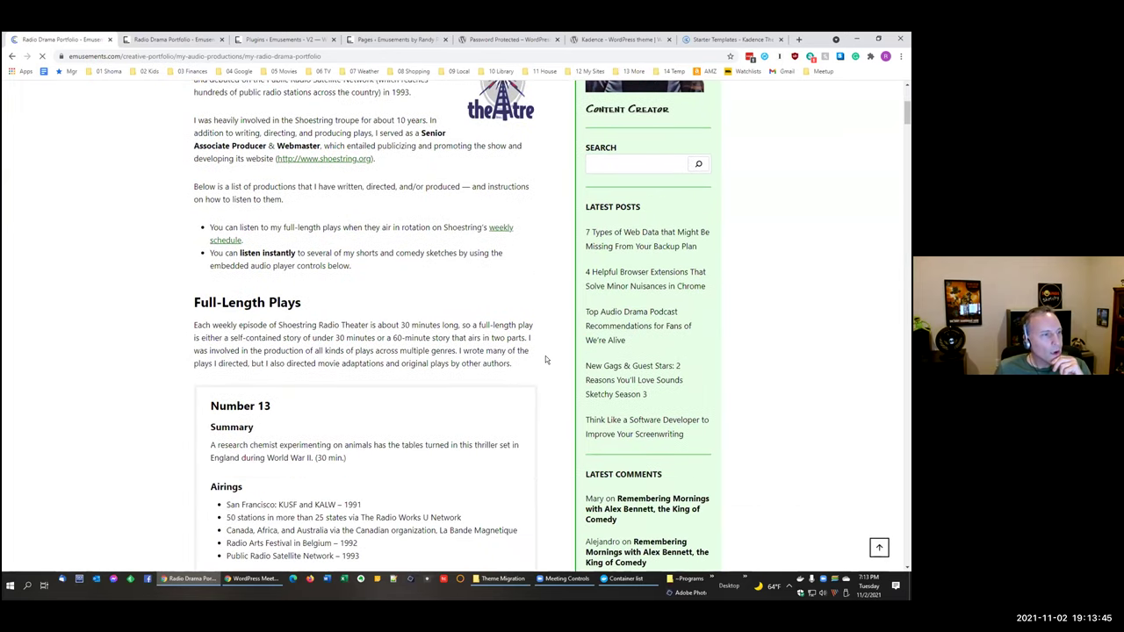
pyautogui.scroll(-3, 544, 359)
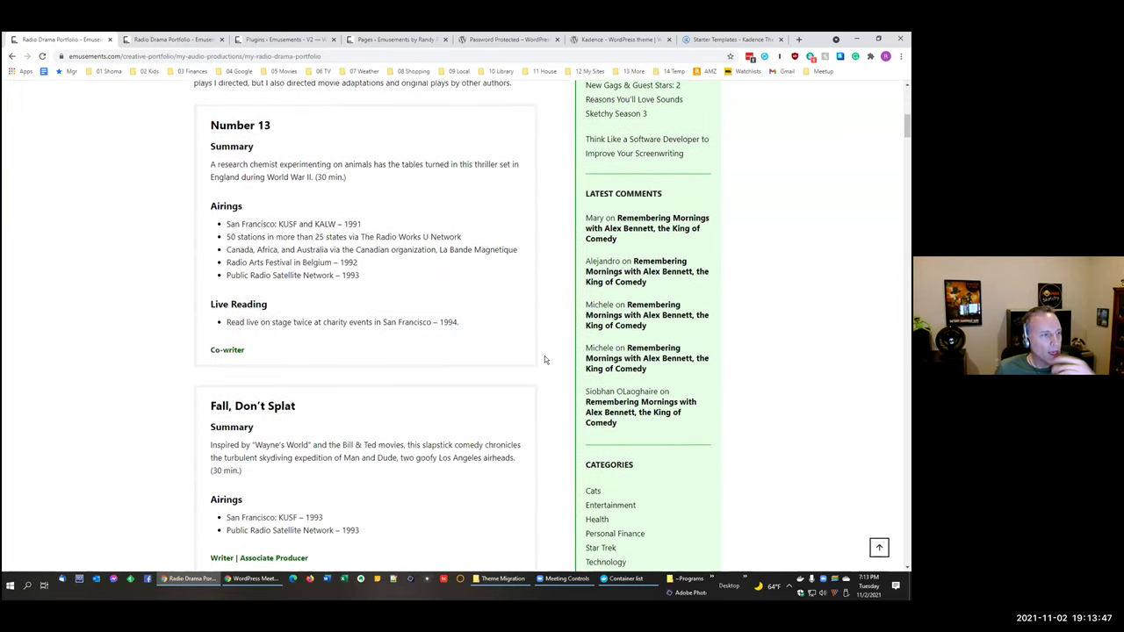
pyautogui.scroll(1, 544, 359)
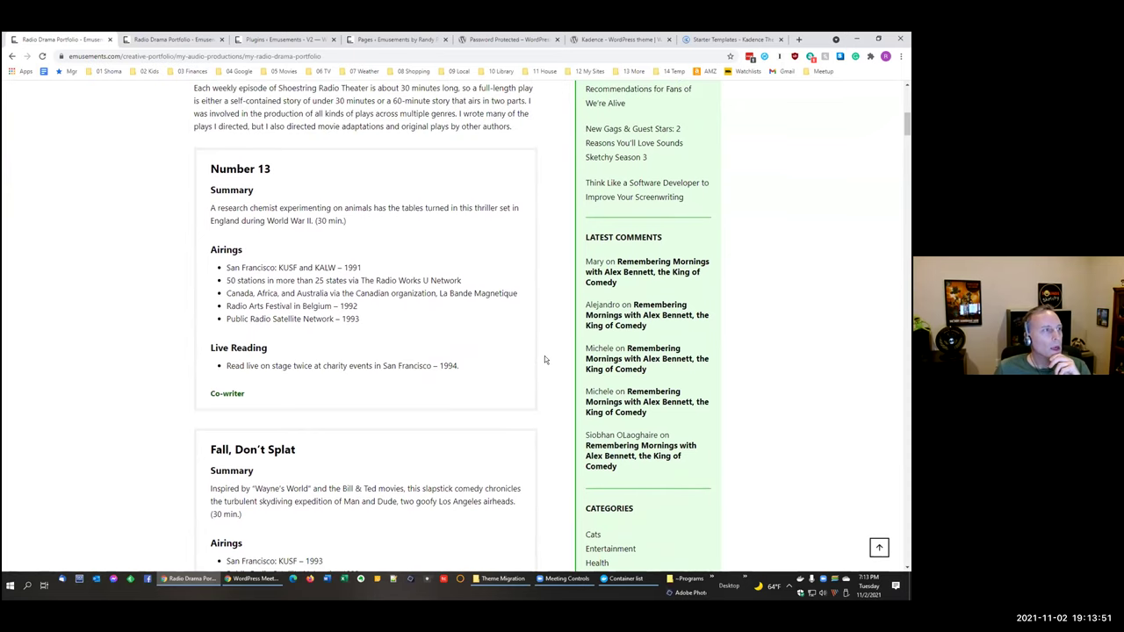
pyautogui.scroll(-5, 544, 359)
pyautogui.scroll(-5, 544, 359)
pyautogui.scroll(1, 544, 358)
pyautogui.scroll(15, 544, 358)
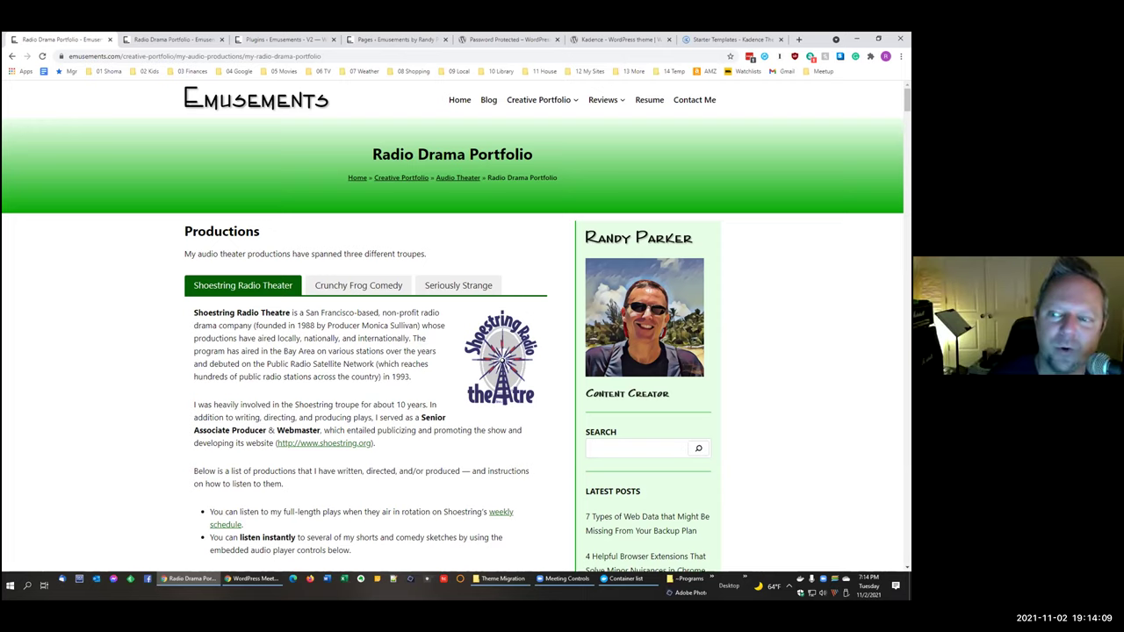
pyautogui.scroll(-5, 425, 362)
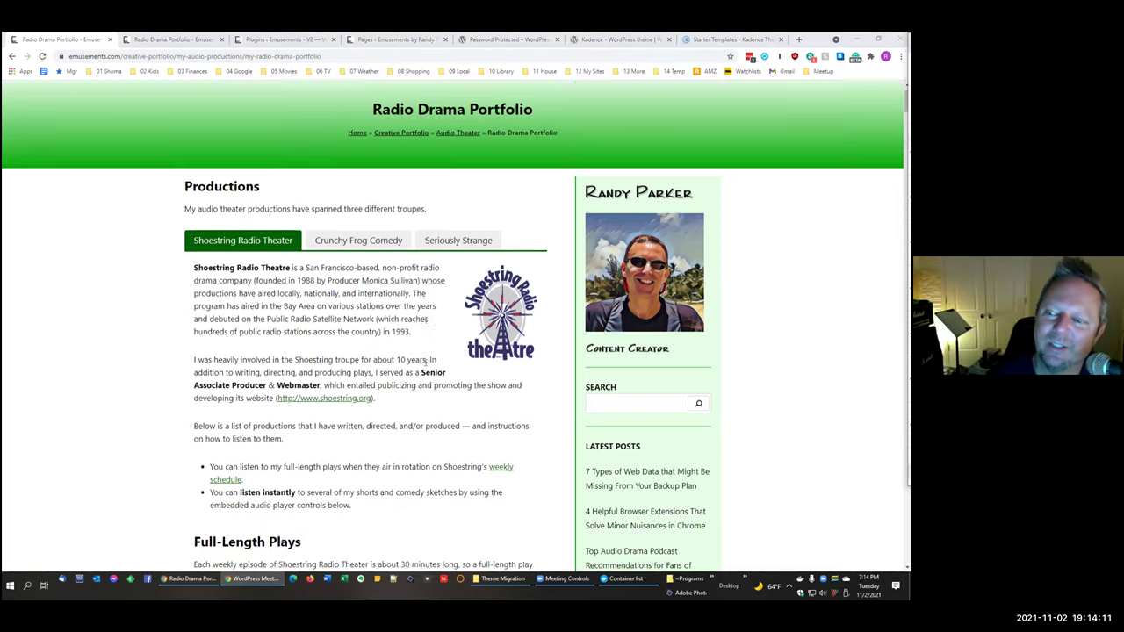
pyautogui.scroll(-17, 425, 362)
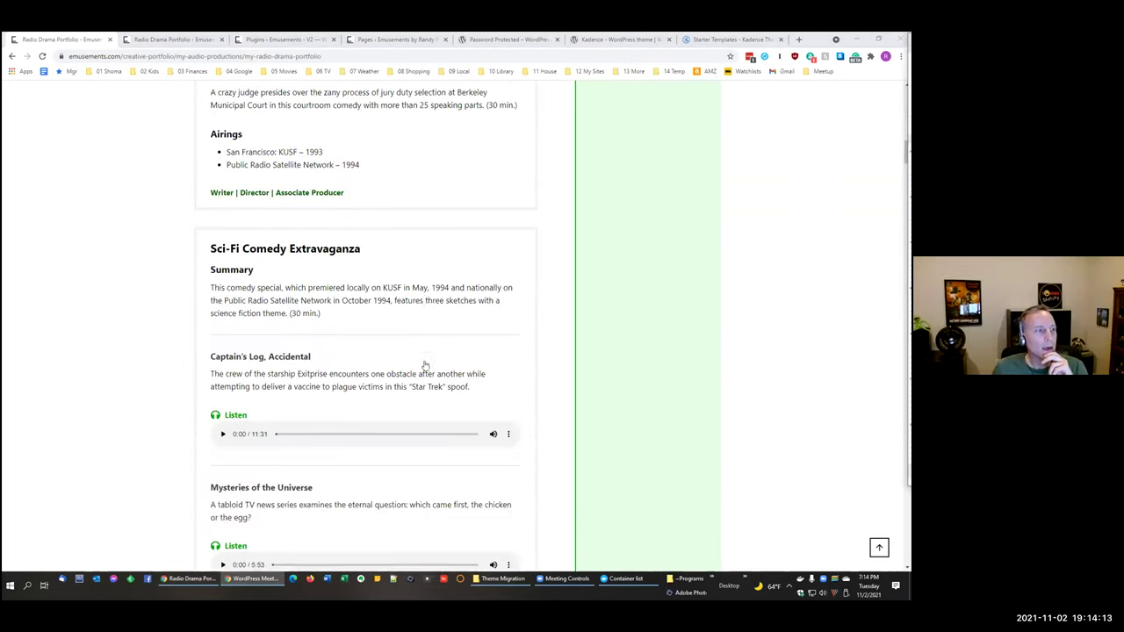
pyautogui.scroll(1, 425, 364)
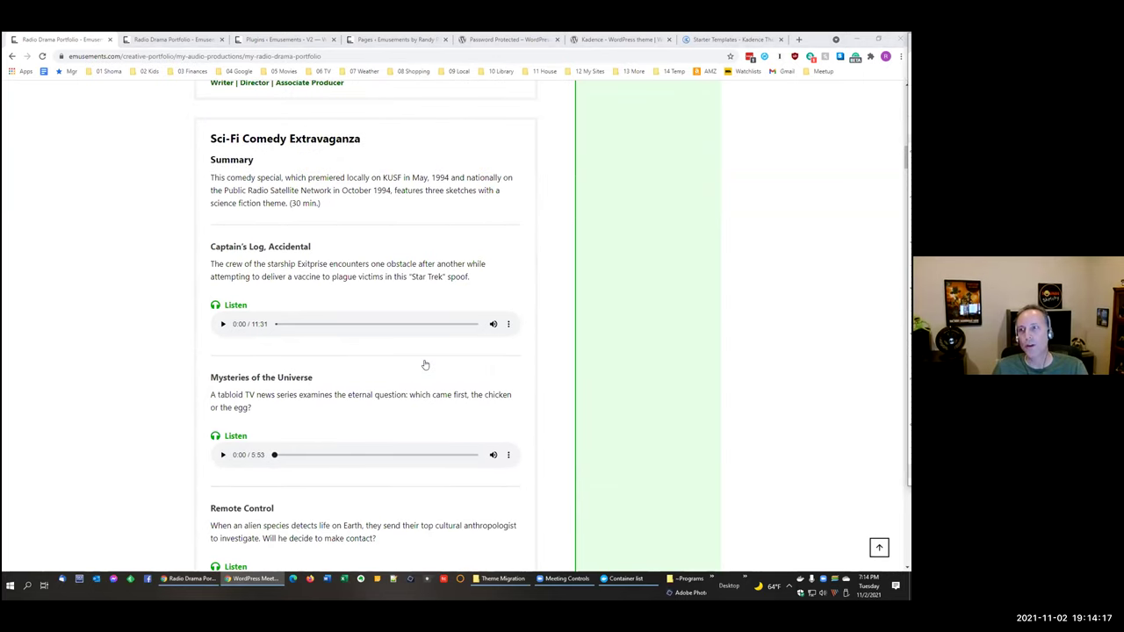
pyautogui.scroll(1, 424, 363)
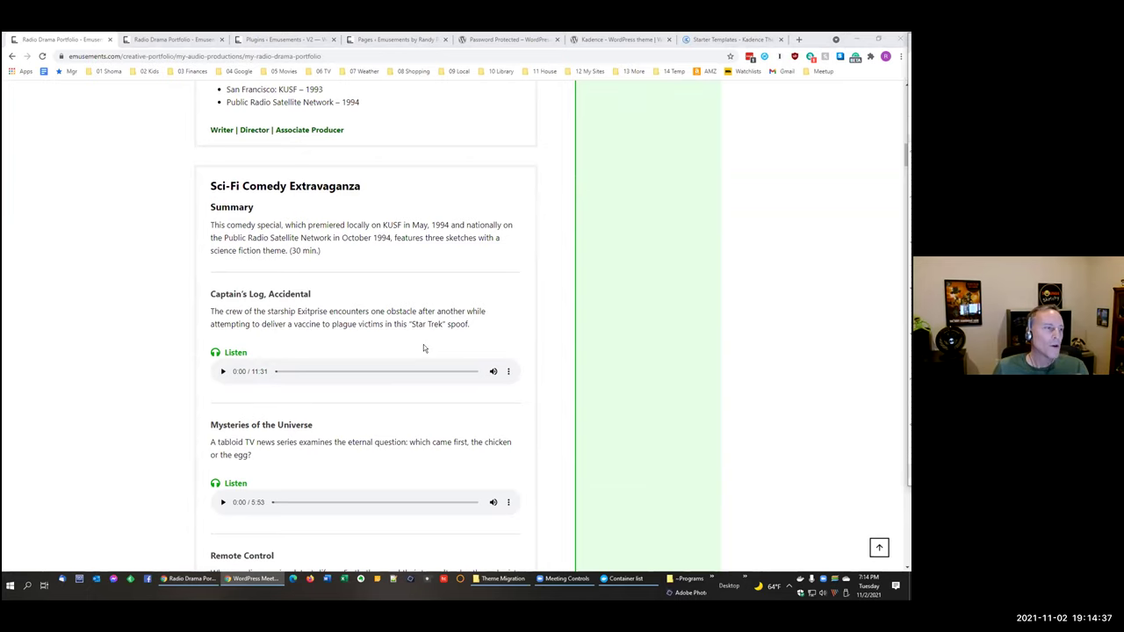
pyautogui.scroll(15, 424, 345)
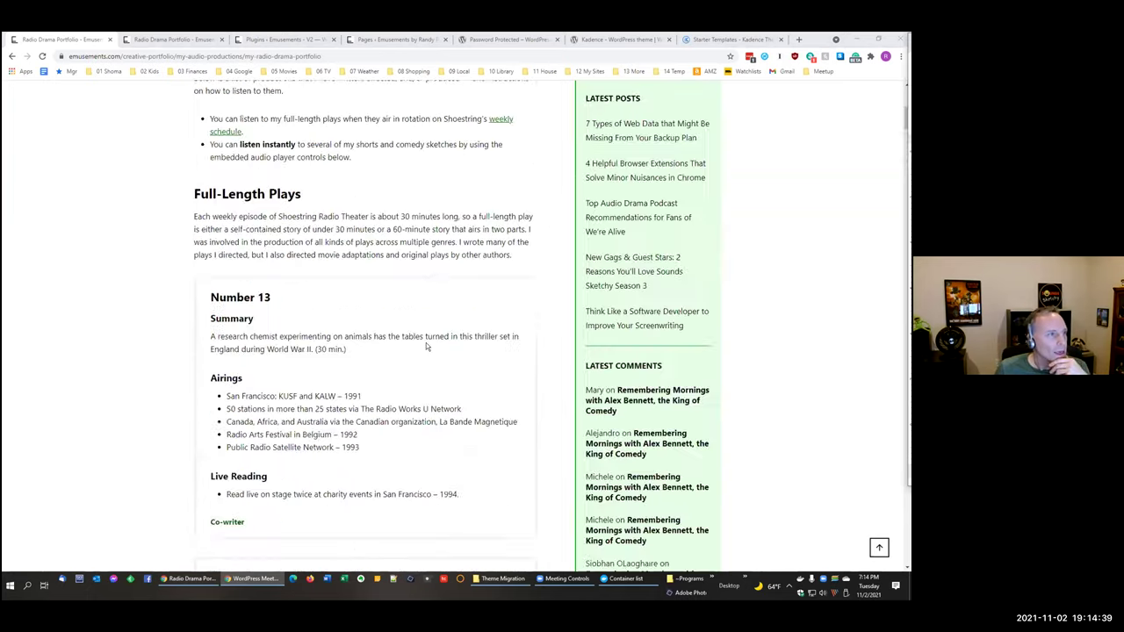
# Step: On the Audio Theater page, play More Chit Chat, then Captain's Log, Accidental, and pause it
pyautogui.click(450, 179)
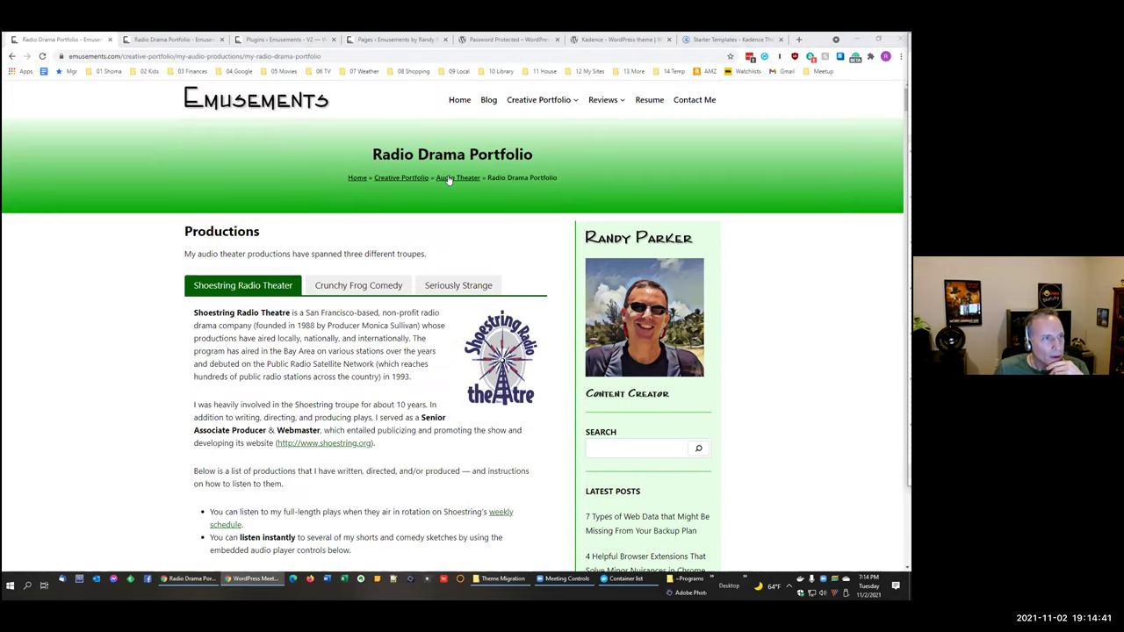
pyautogui.scroll(-9, 523, 398)
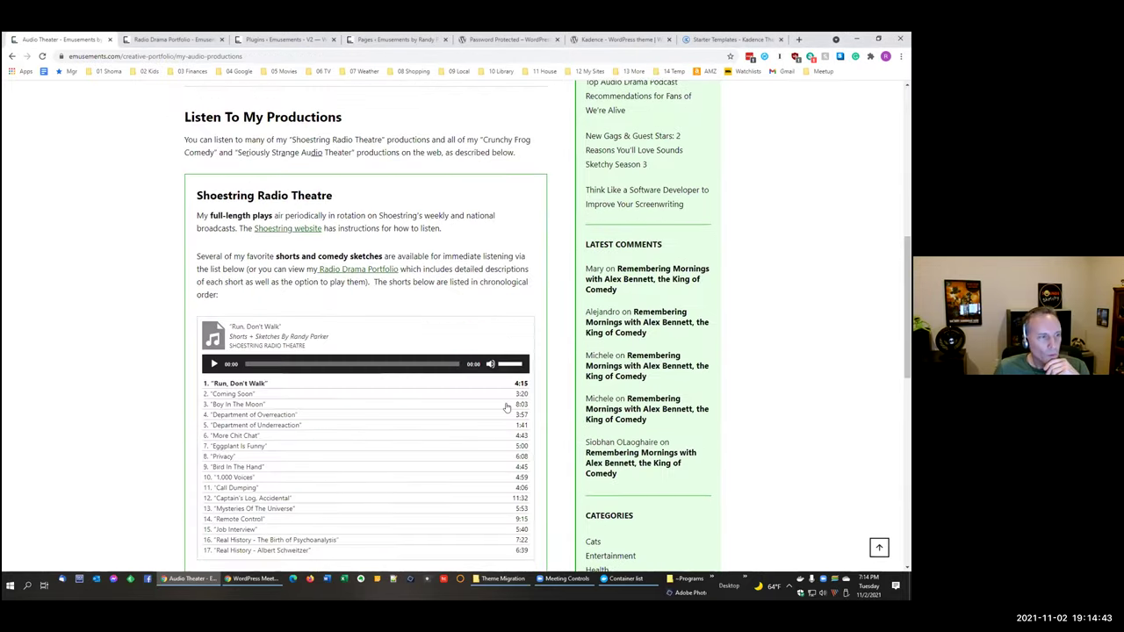
pyautogui.scroll(1, 507, 386)
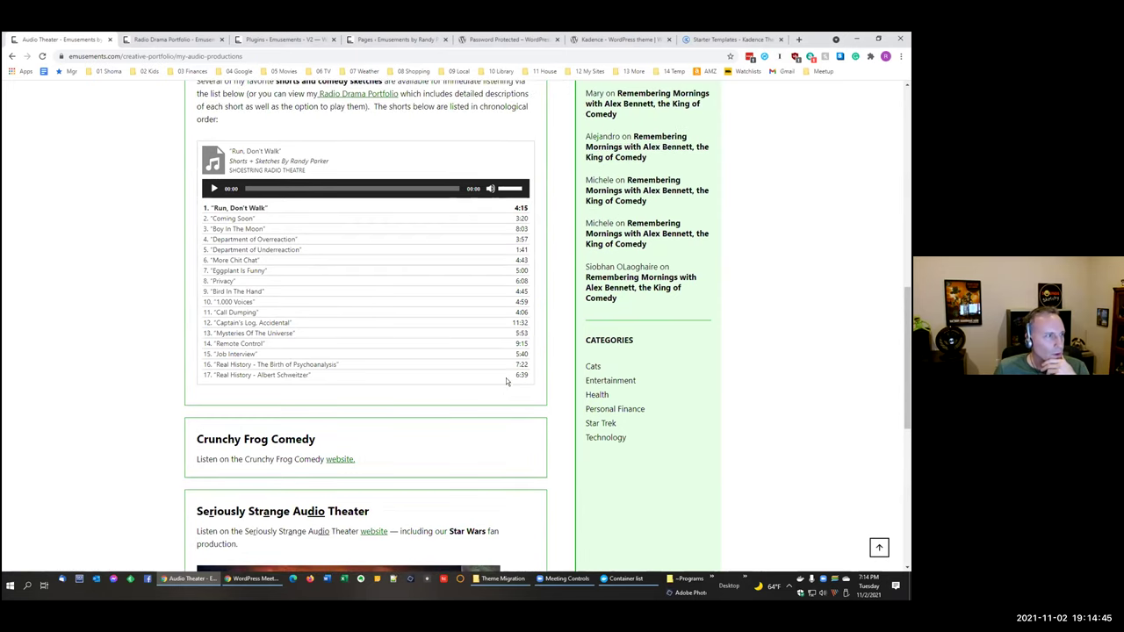
pyautogui.click(235, 261)
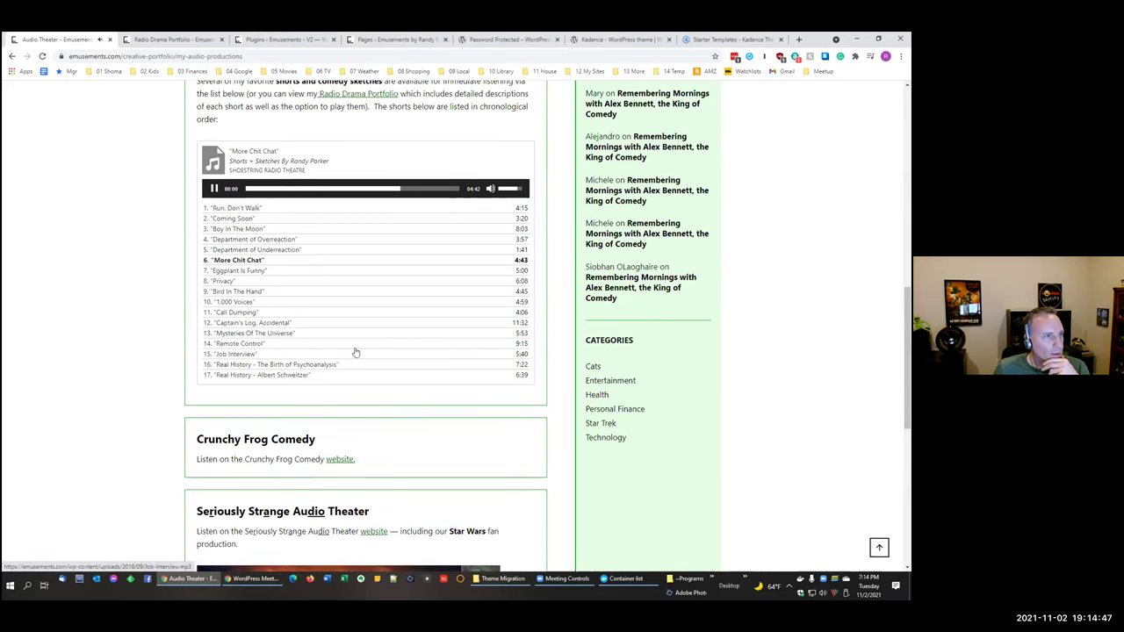
pyautogui.click(226, 322)
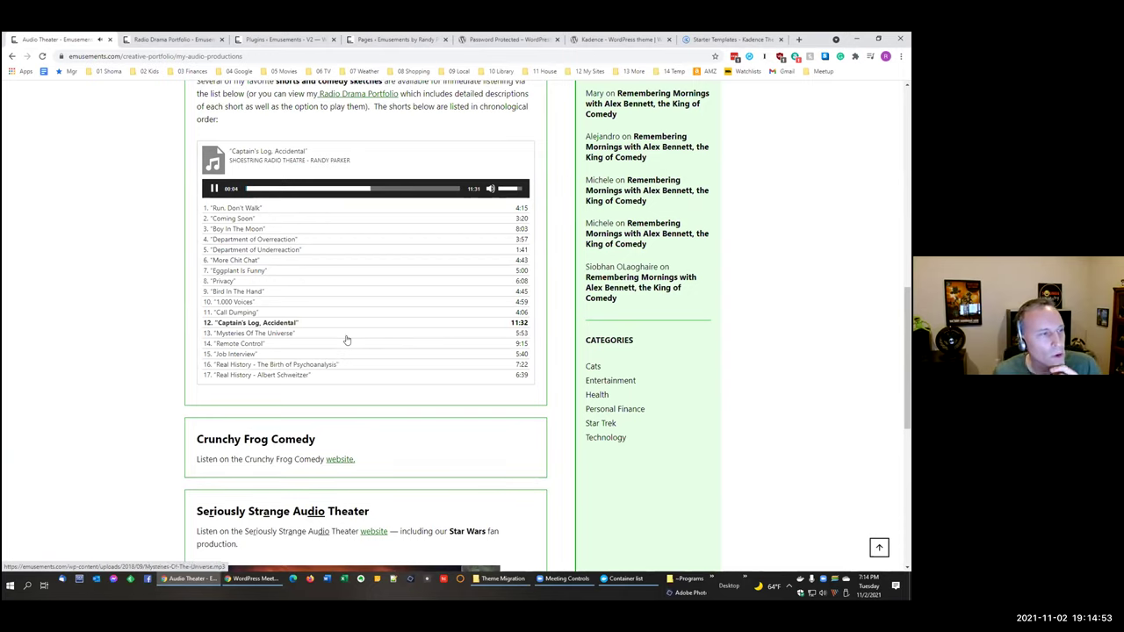
pyautogui.scroll(2, 343, 328)
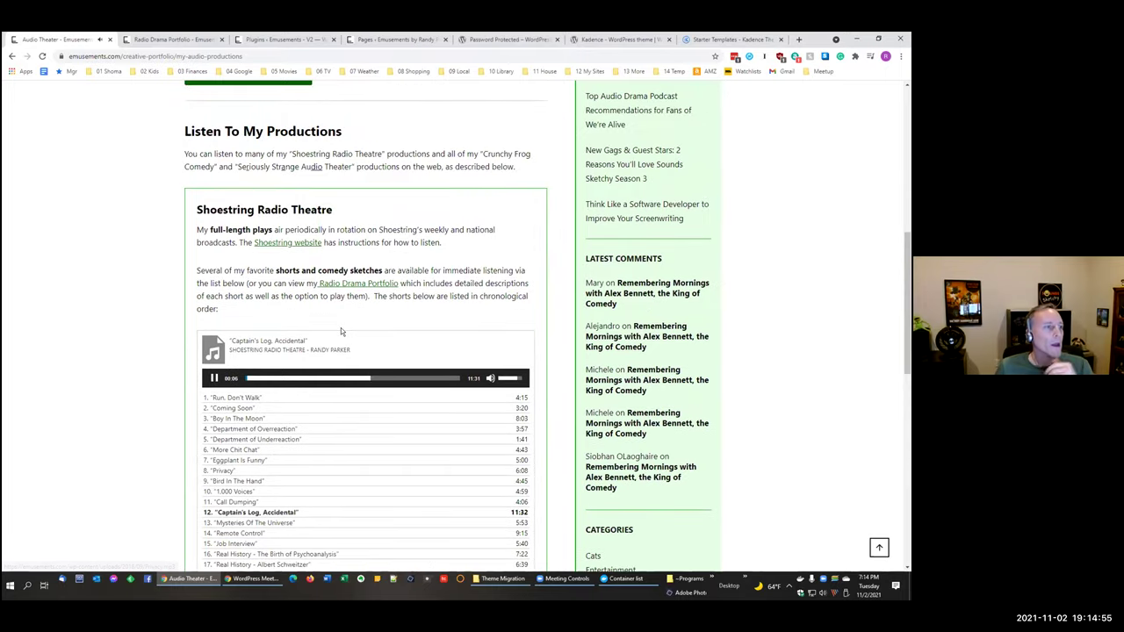
pyautogui.scroll(1, 340, 329)
pyautogui.scroll(5, 339, 329)
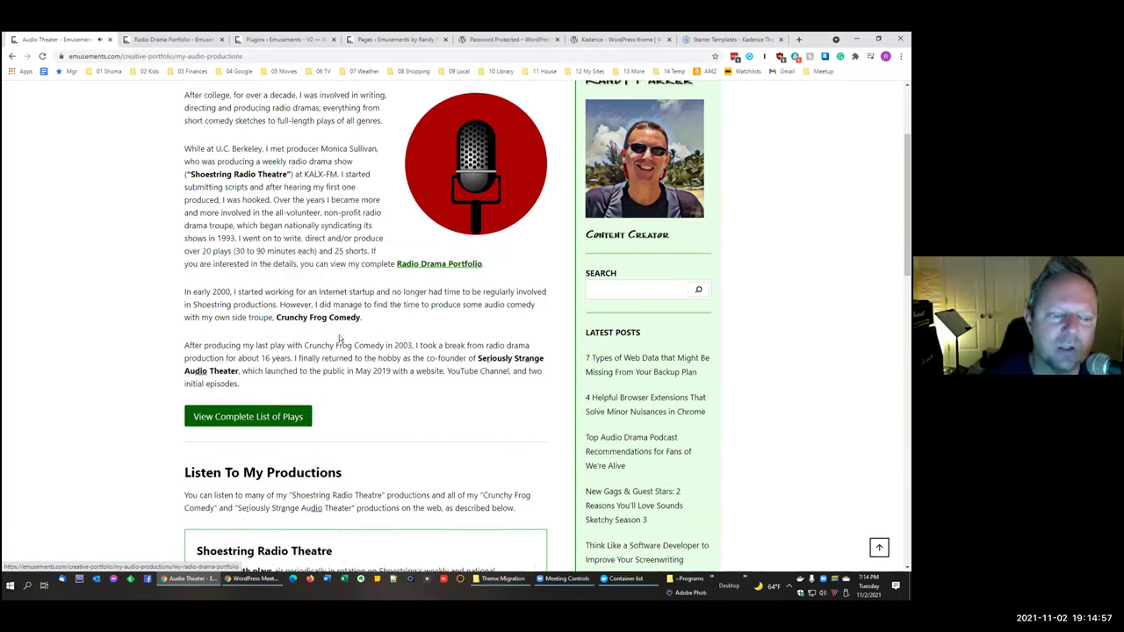
pyautogui.scroll(-5, 337, 343)
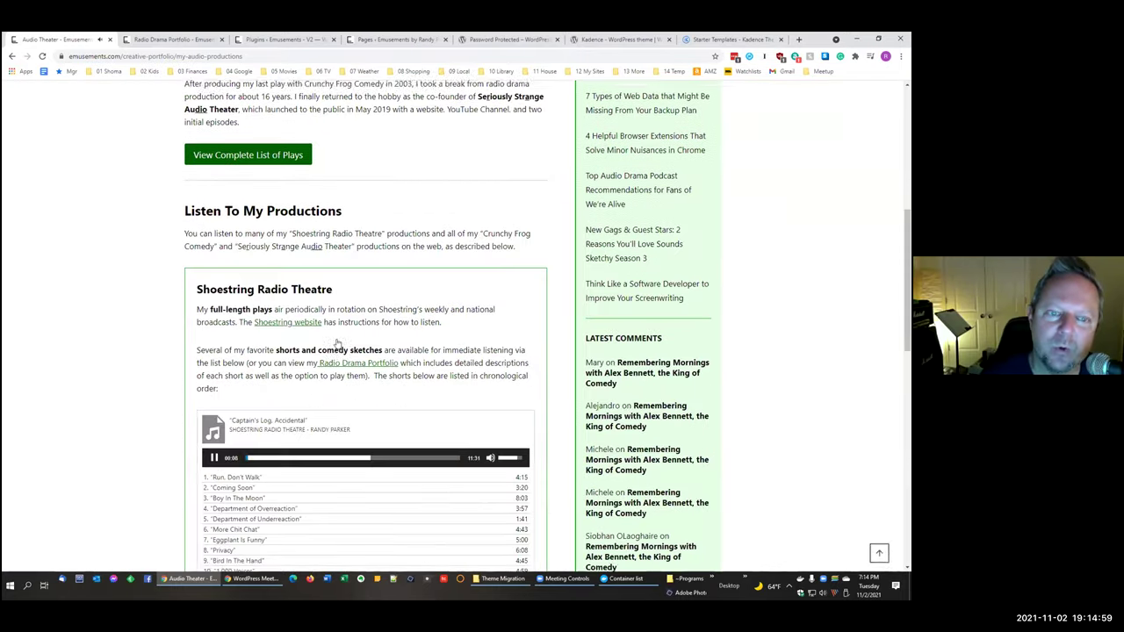
pyautogui.scroll(-3, 228, 259)
pyautogui.click(214, 245)
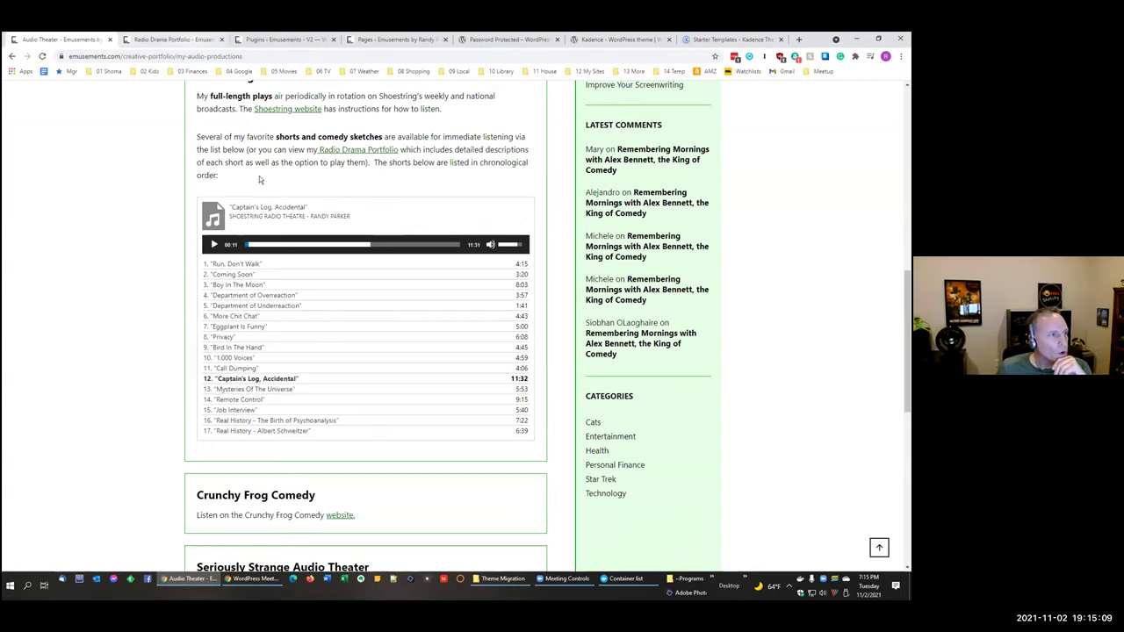
pyautogui.scroll(4, 258, 179)
pyautogui.click(312, 40)
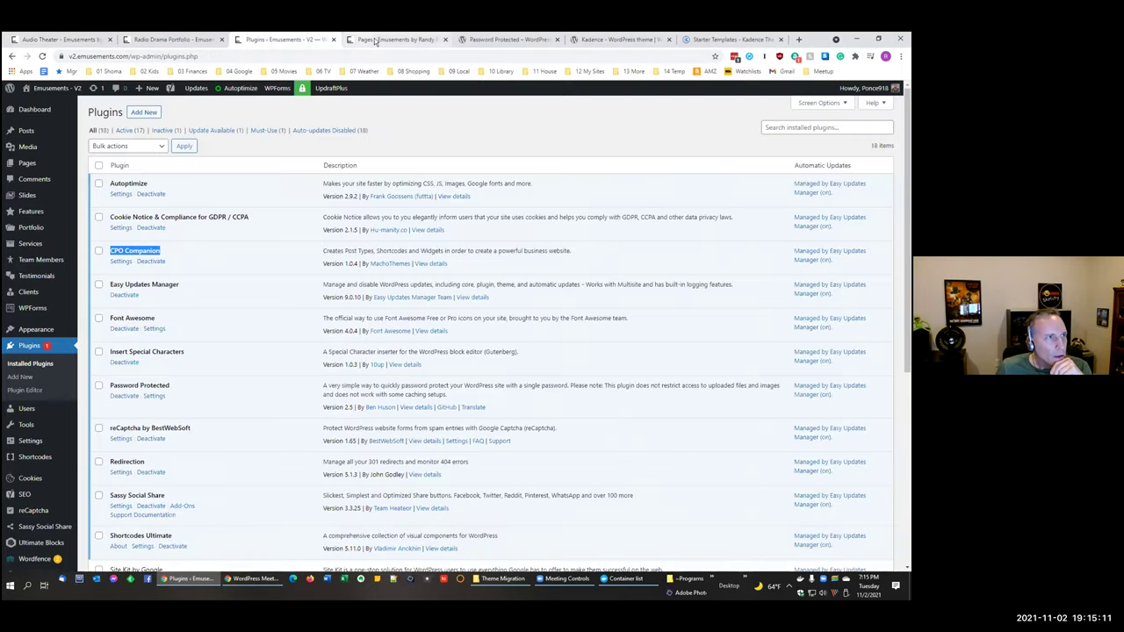
pyautogui.click(393, 39)
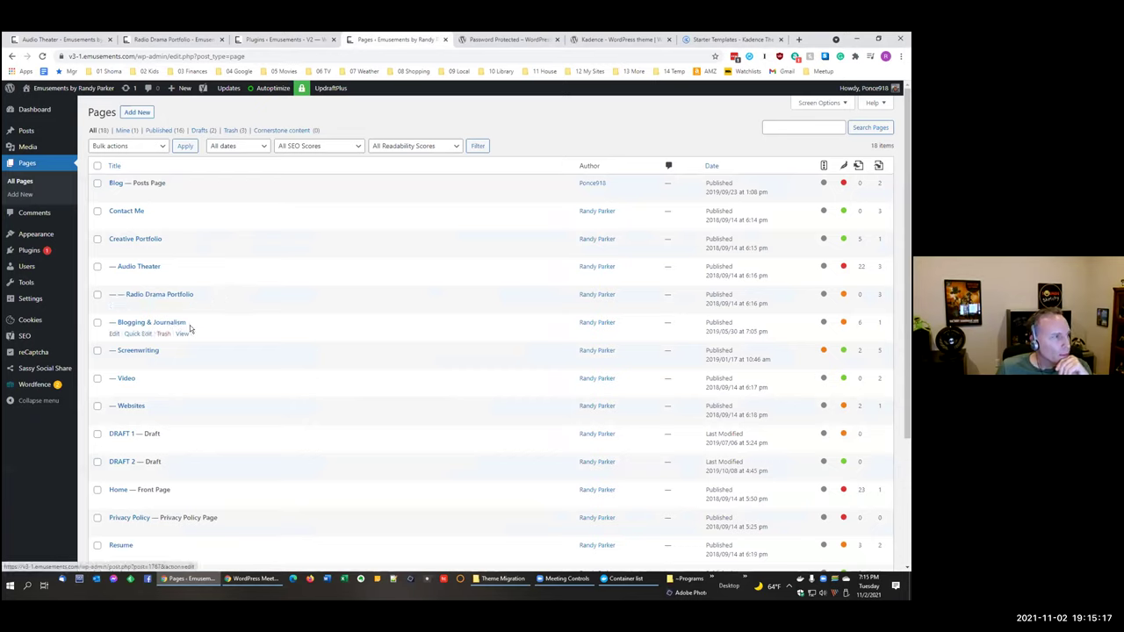
pyautogui.click(114, 279)
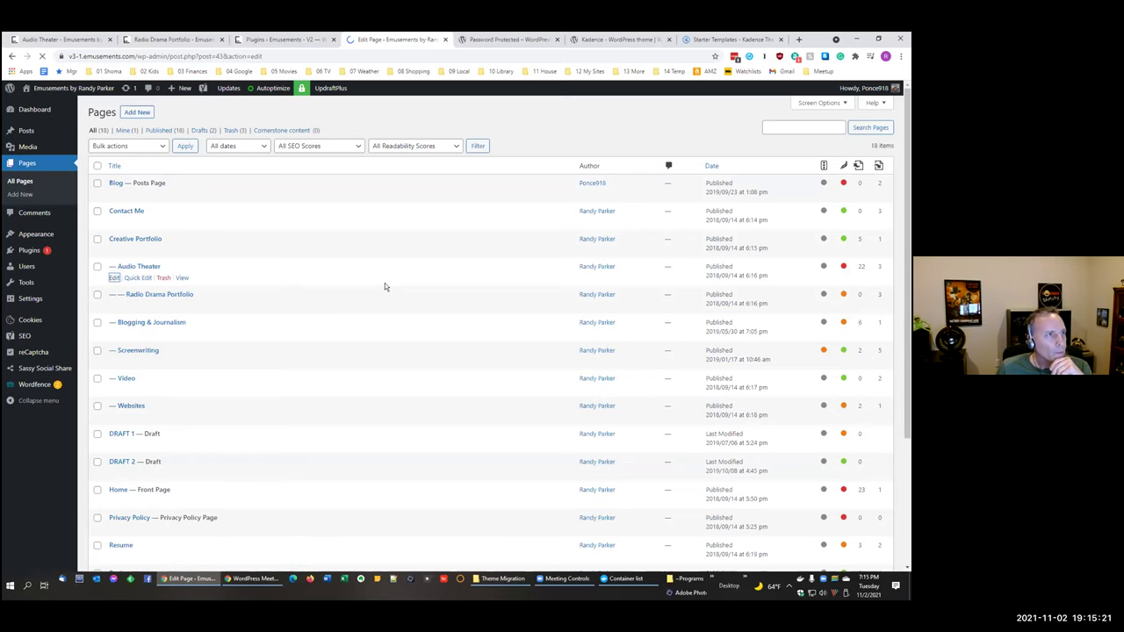
pyautogui.scroll(-6, 425, 304)
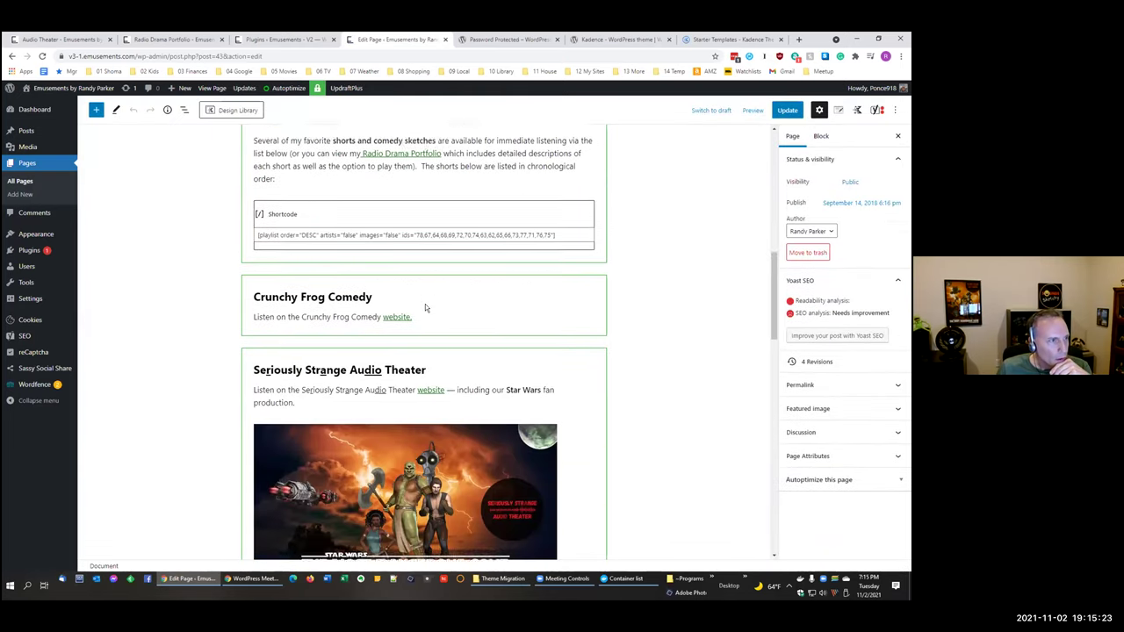
pyautogui.scroll(1, 425, 304)
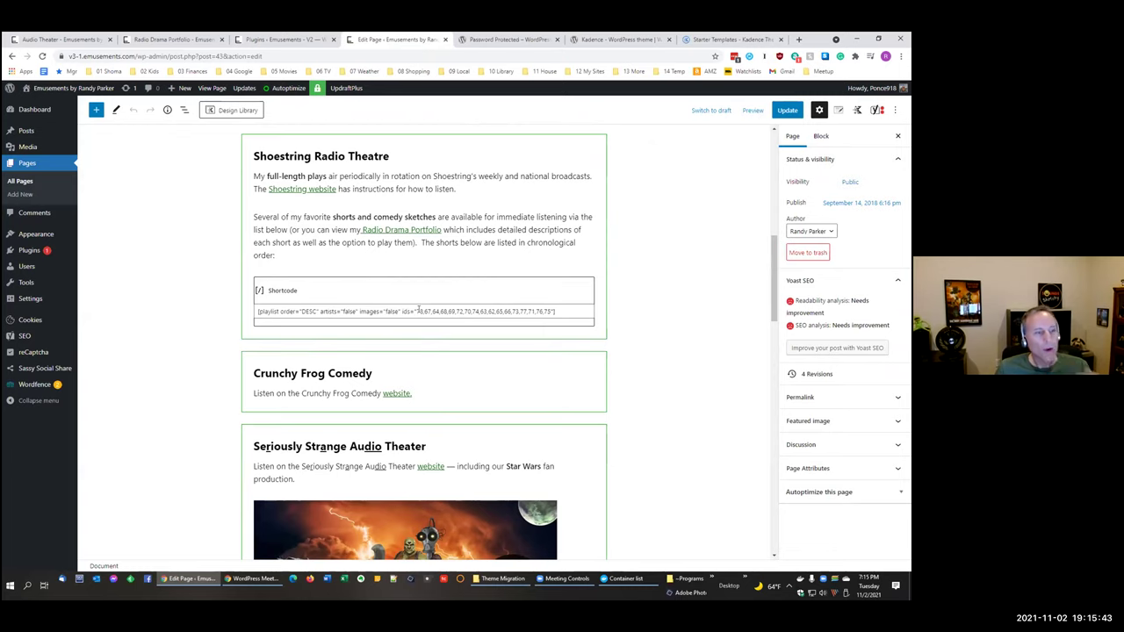
pyautogui.scroll(-1, 436, 319)
pyautogui.scroll(-1, 436, 316)
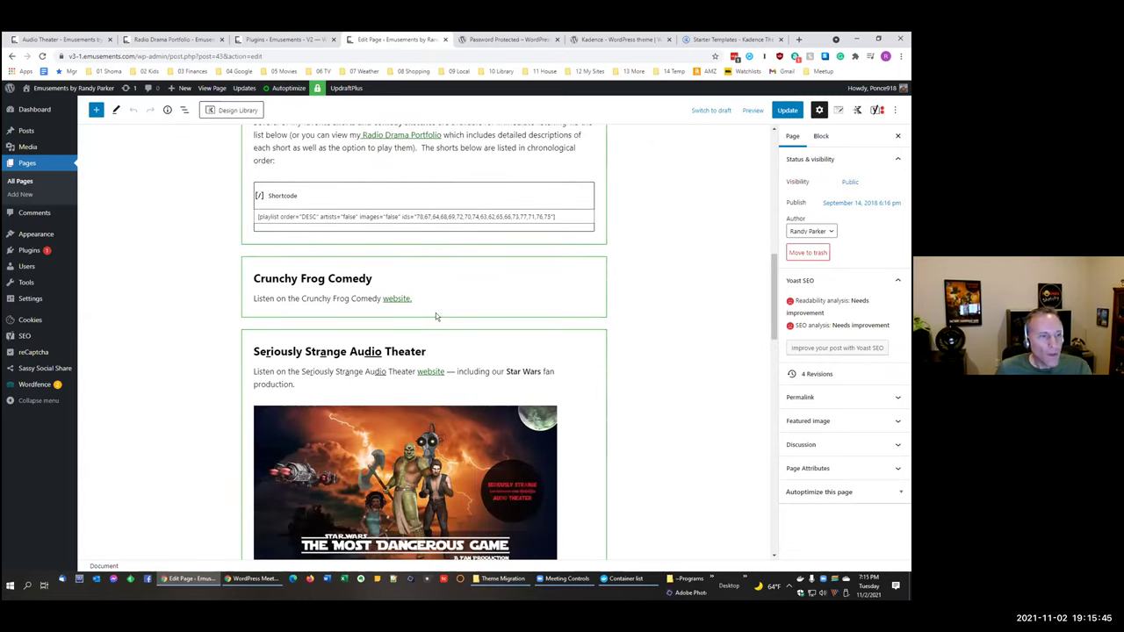
pyautogui.scroll(1, 434, 311)
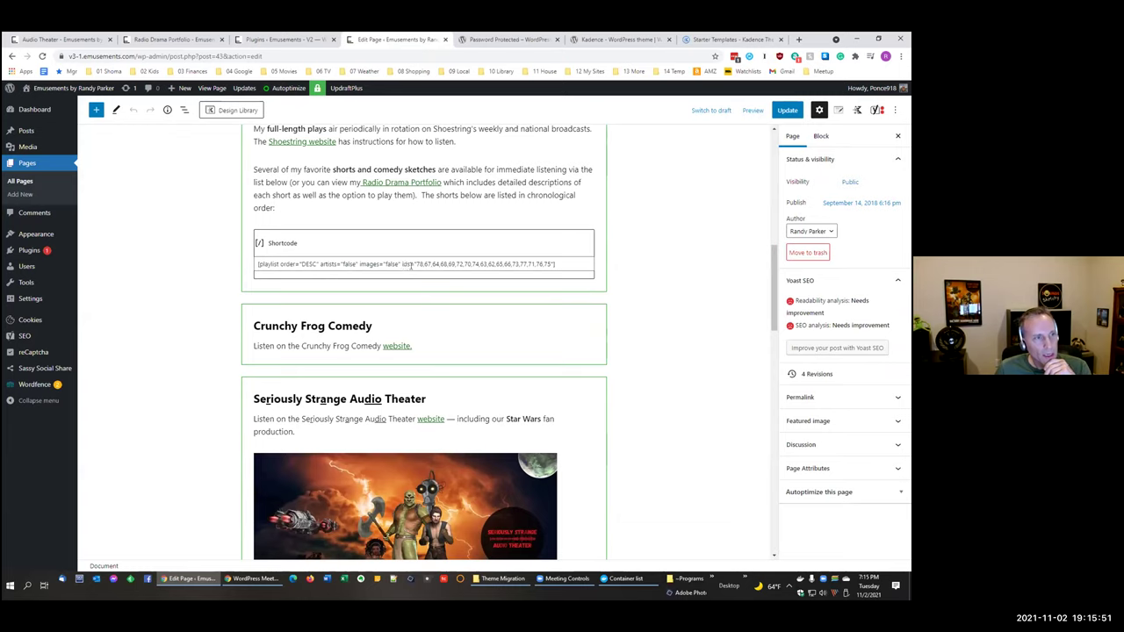
pyautogui.moveTo(416, 264); pyautogui.dragTo(551, 263)
pyautogui.click(660, 275)
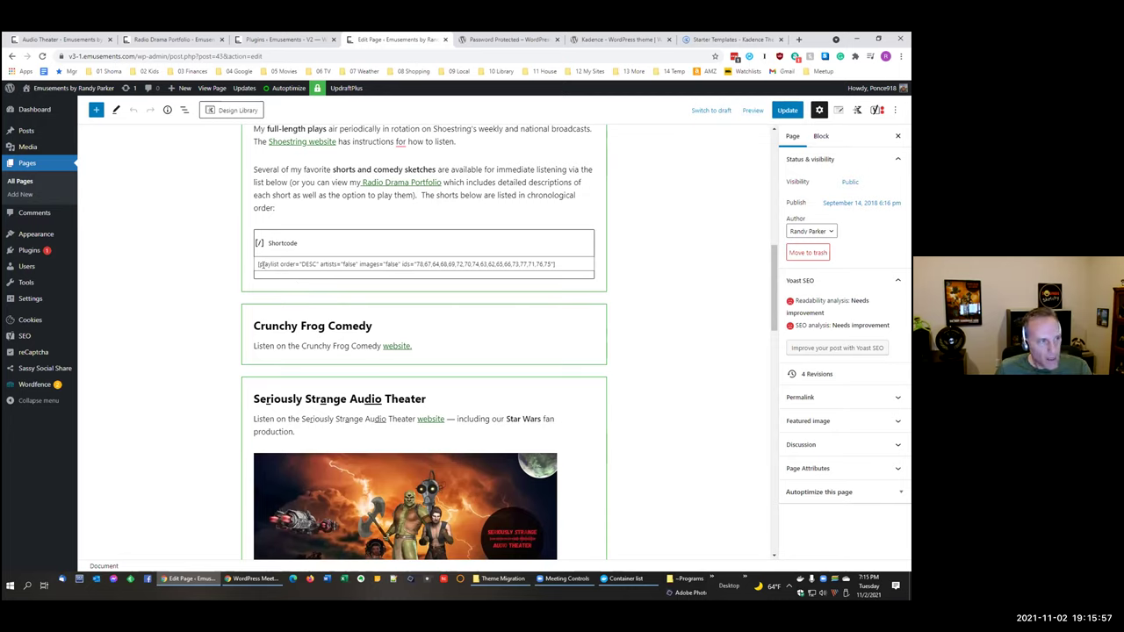
# Step: Add a new paragraph after 'order:', insert an Audio block found via 'audi', then undo it
pyautogui.click(291, 208)
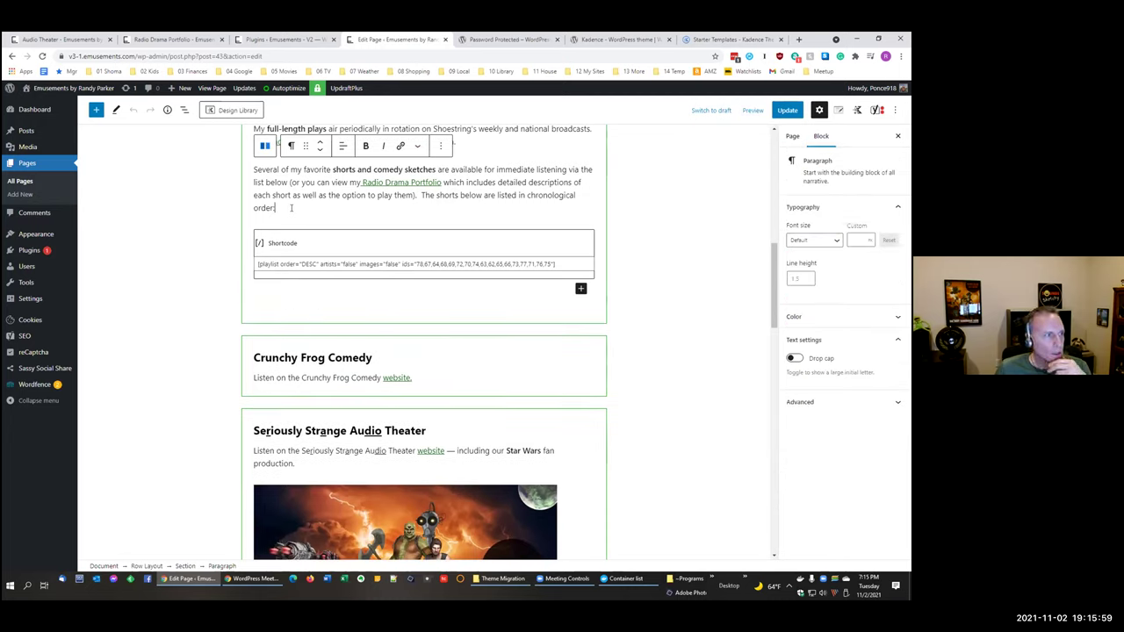
pyautogui.press('Return')
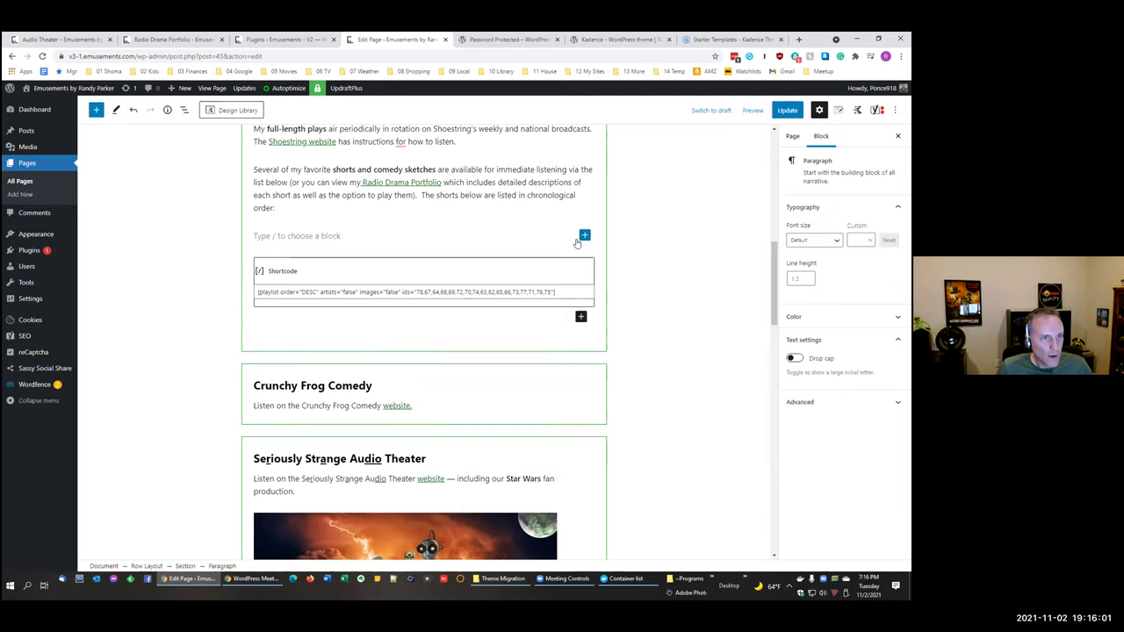
pyautogui.click(584, 235)
pyautogui.write('audi')
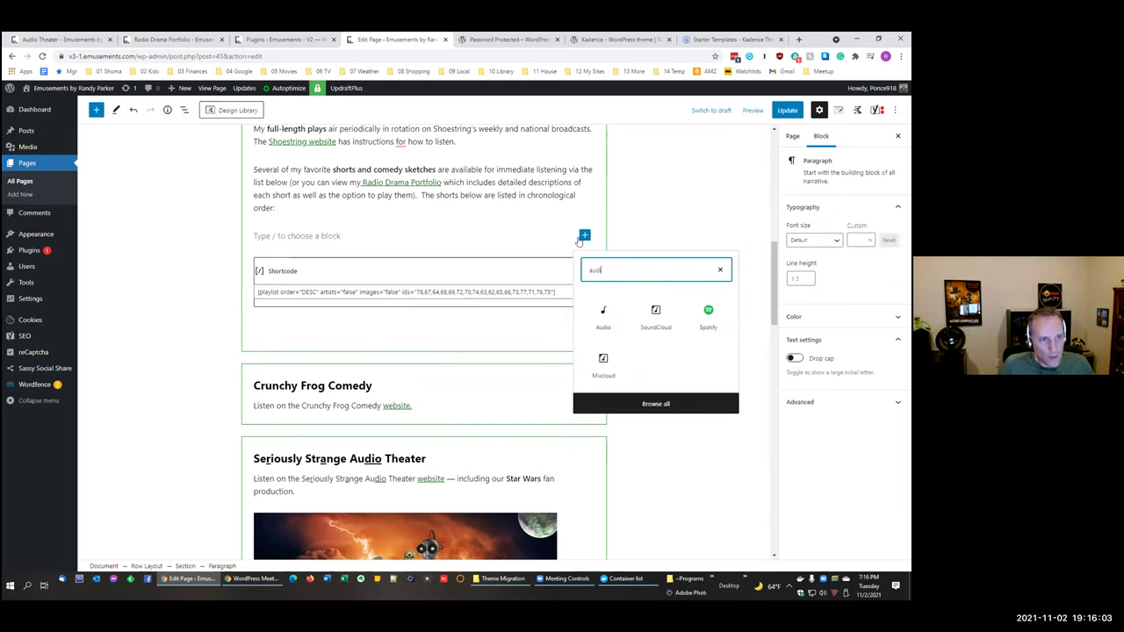
pyautogui.click(603, 314)
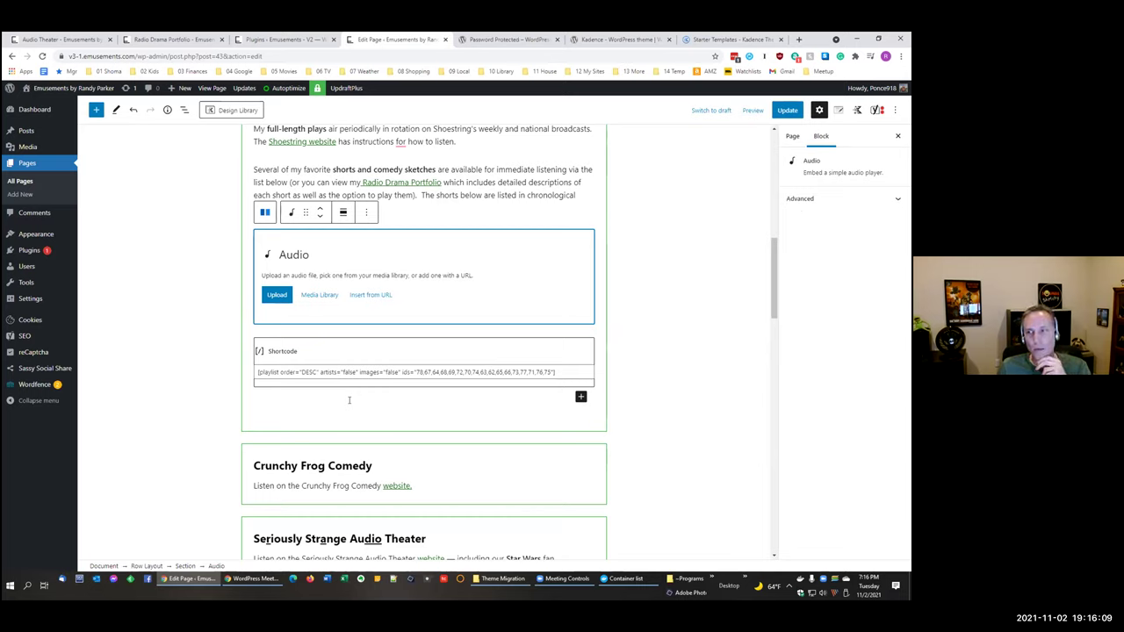
pyautogui.hotkey('ctrl', 'z')
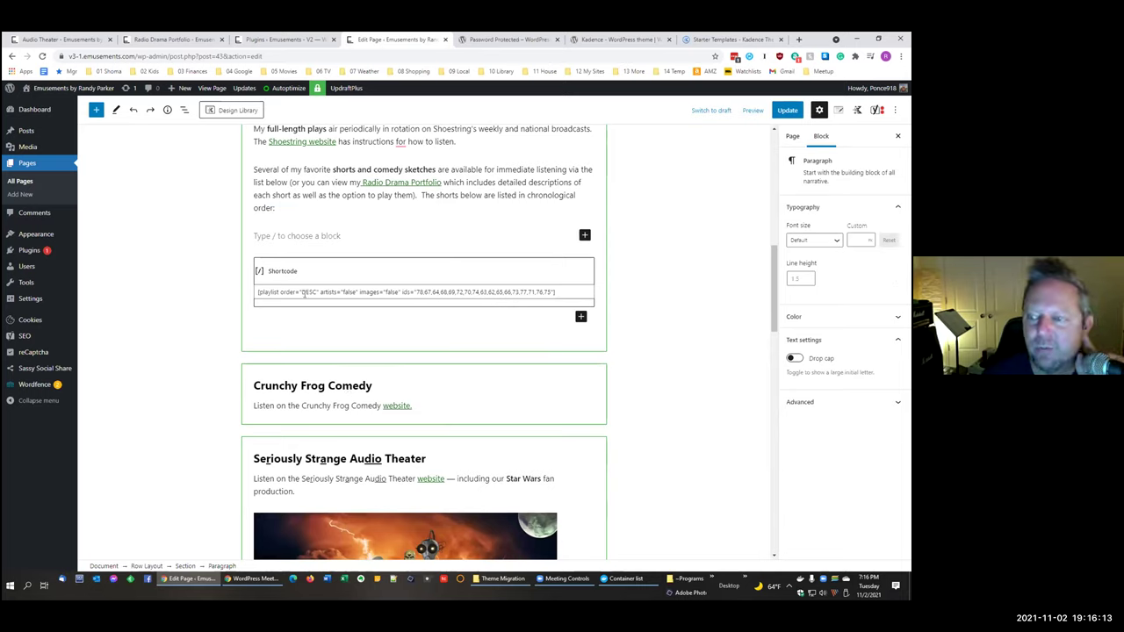
# Step: Delete the empty paragraph above the playlist shortcode and deselect the block
pyautogui.press('BackSpace')
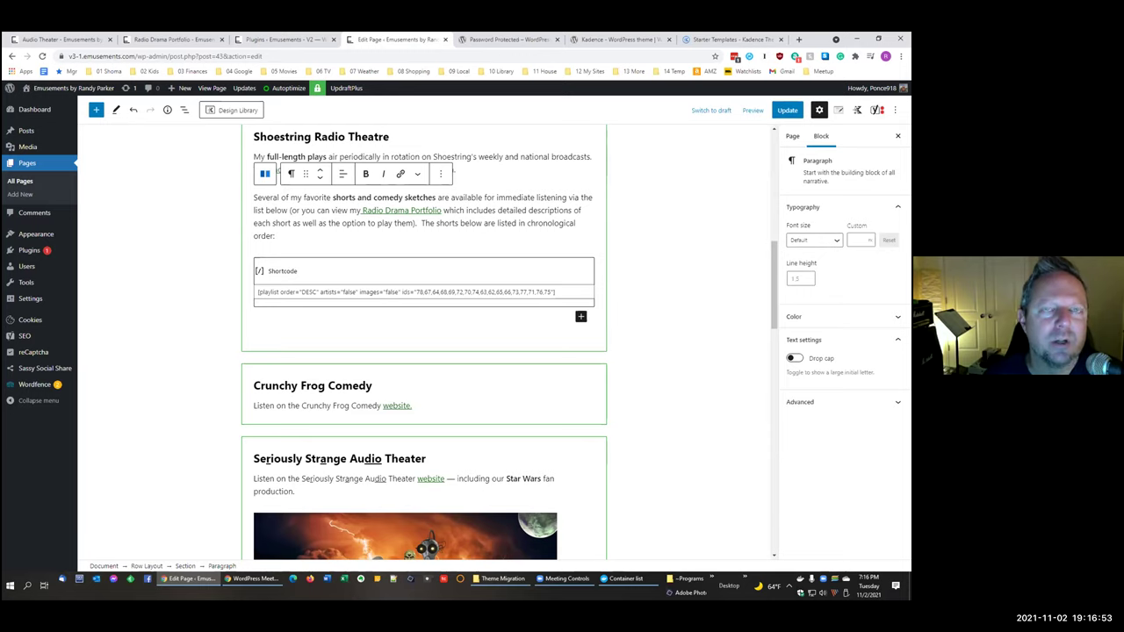
pyautogui.hotkey('alt', 'Tab')
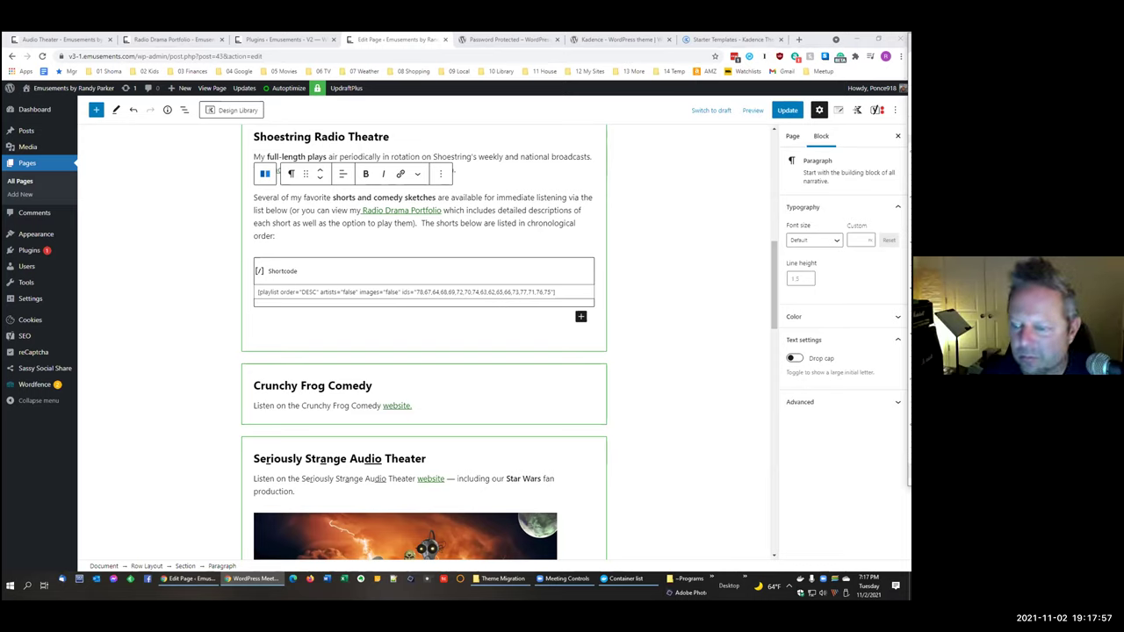
pyautogui.click(661, 210)
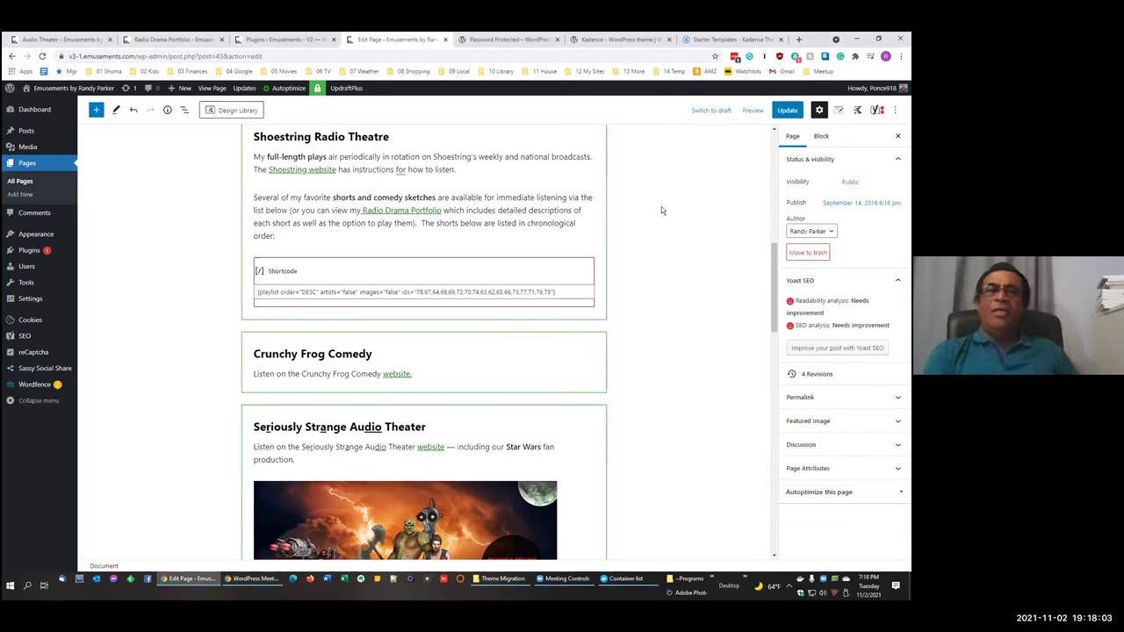
pyautogui.scroll(-1, 670, 206)
pyautogui.scroll(1, 670, 206)
pyautogui.hotkey('alt', 'Tab')
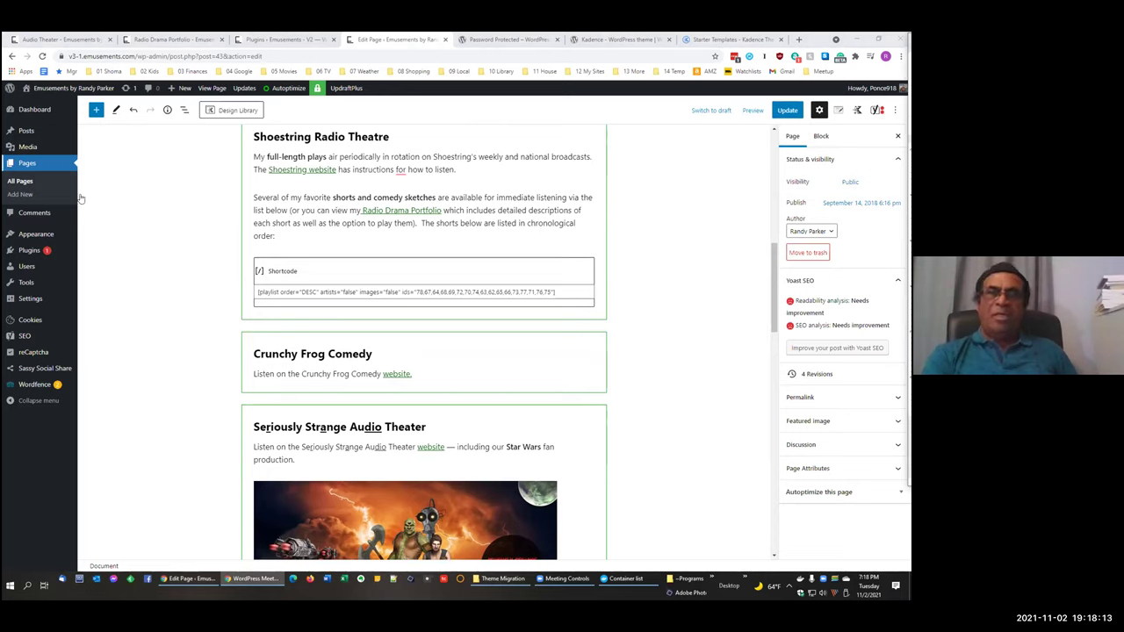
pyautogui.click(20, 181)
# Step: Confirm Leave in the 'Leave site?' dialog and edit the DRAFT 1 page
pyautogui.click(498, 112)
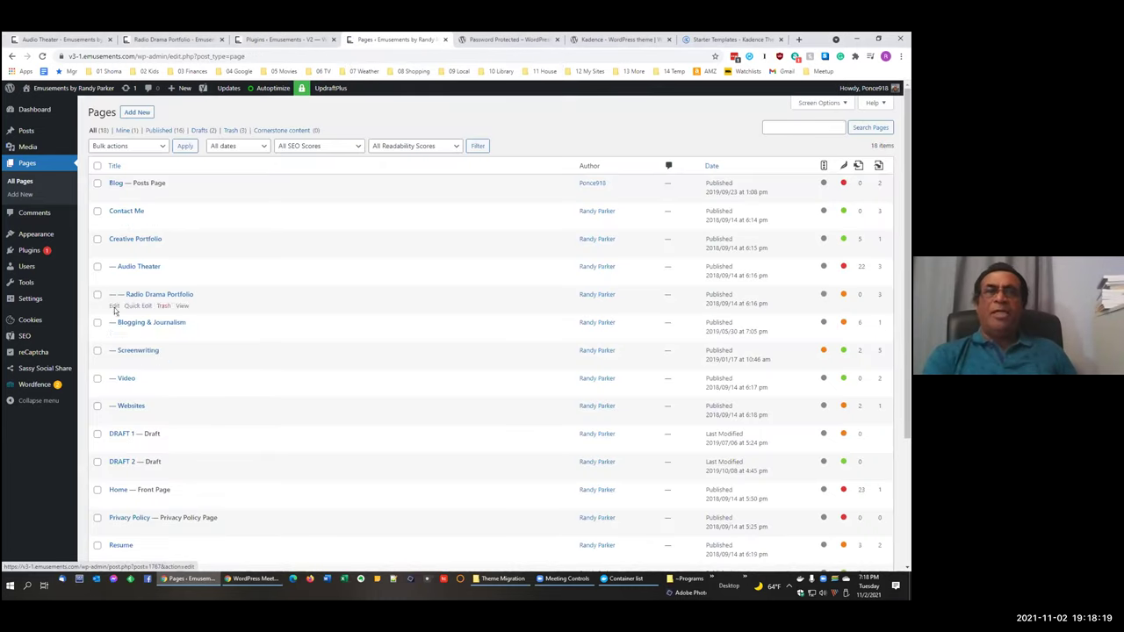
pyautogui.scroll(-1, 112, 374)
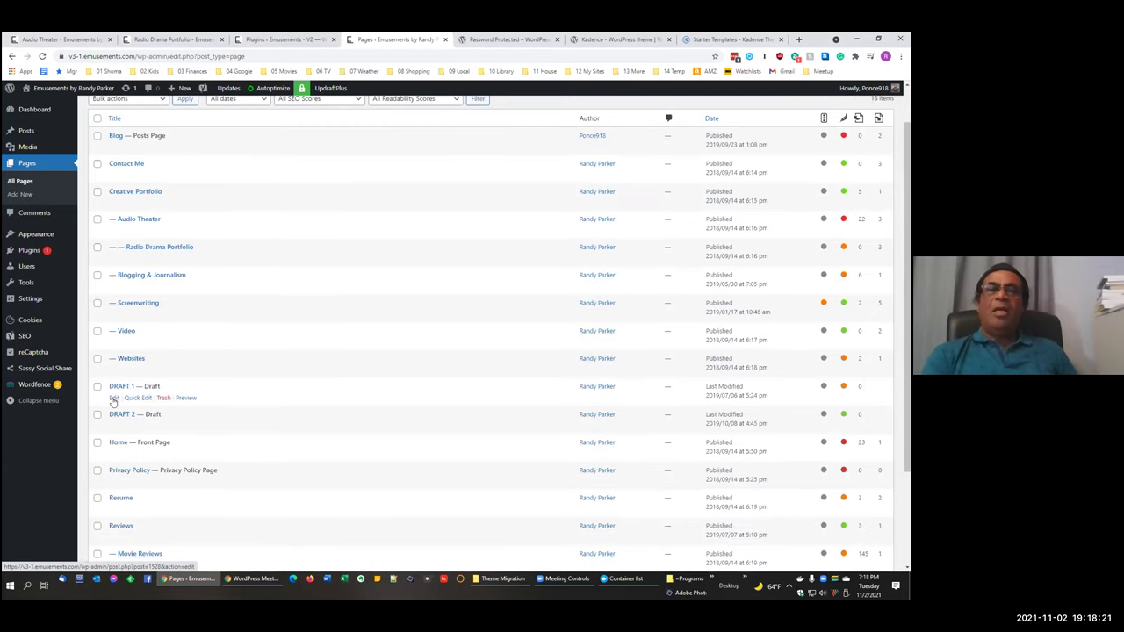
pyautogui.click(113, 398)
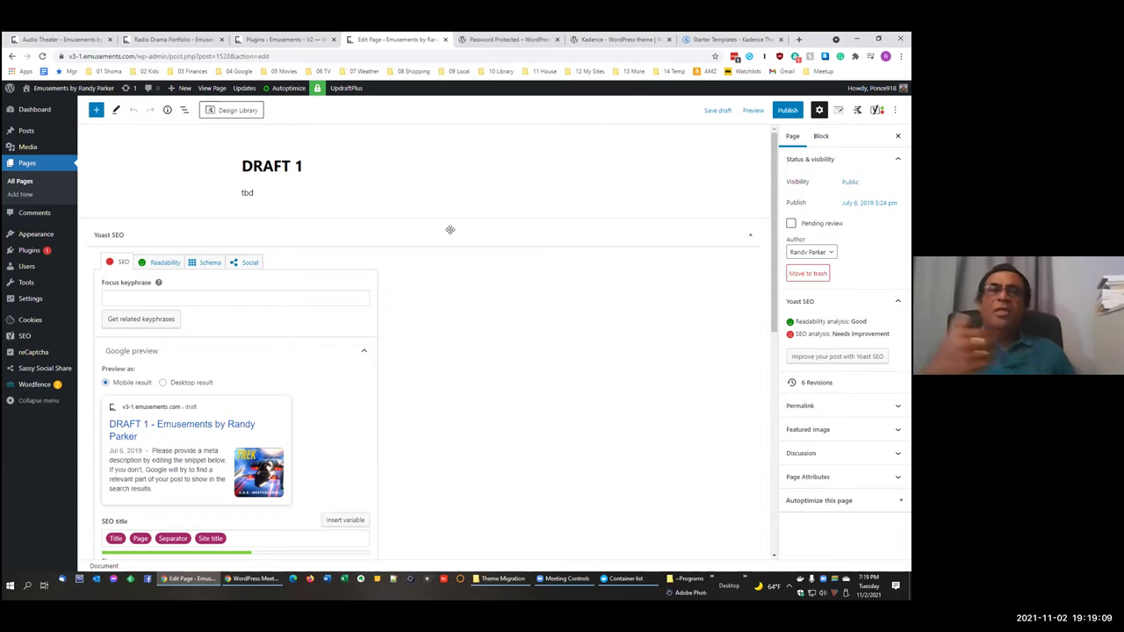
# Step: Select the 'tbd' placeholder paragraph on DRAFT 1 and check its spelling suggestions
pyautogui.click(251, 193)
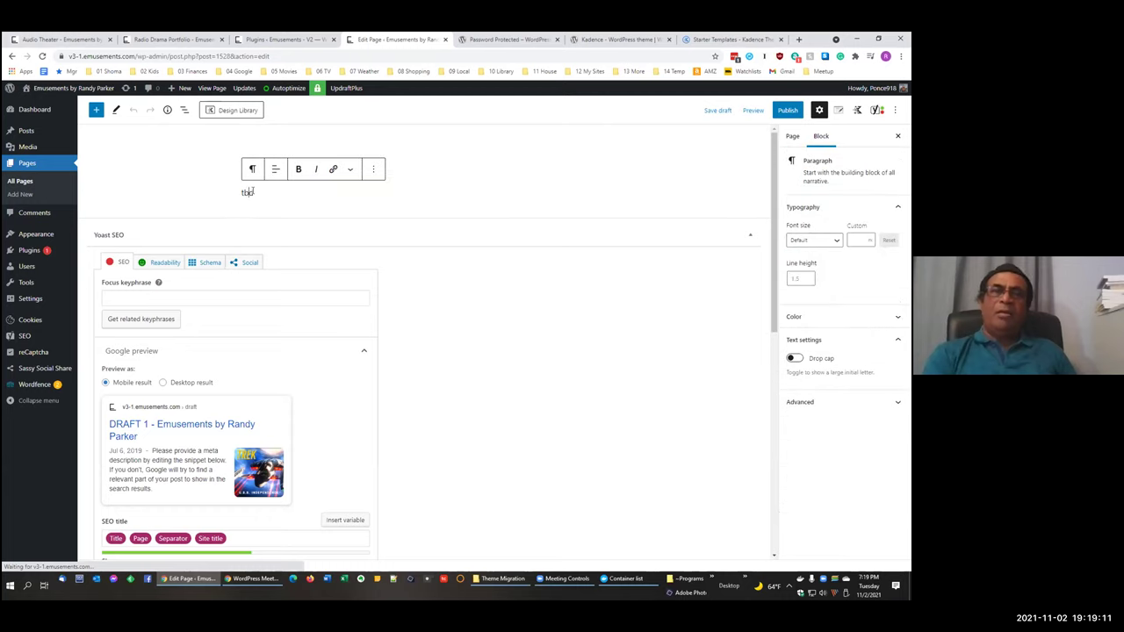
pyautogui.doubleClick(252, 193)
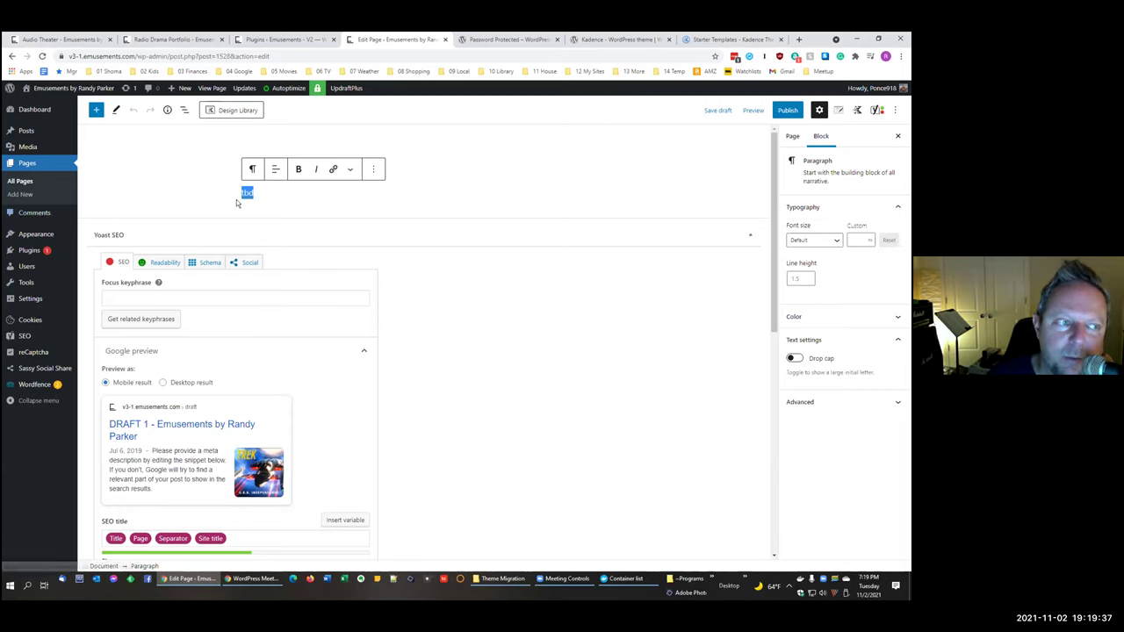
pyautogui.click(247, 201)
pyautogui.rightClick(247, 201)
pyautogui.click(265, 205)
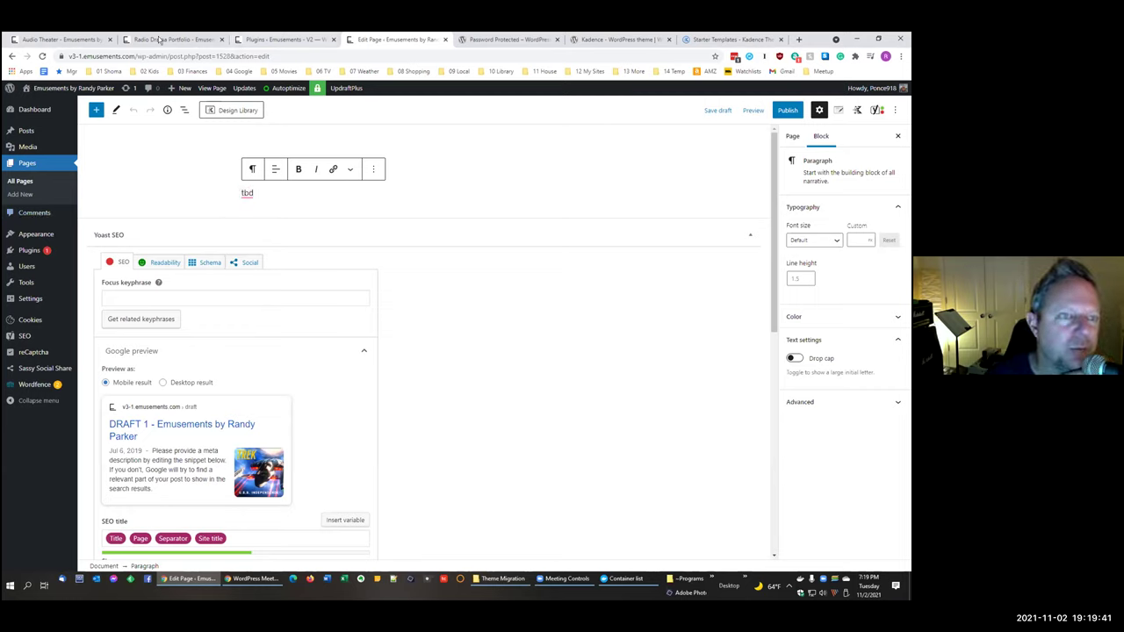
# Step: Insert a Kadence Row Layout block from the full block list
pyautogui.click(96, 109)
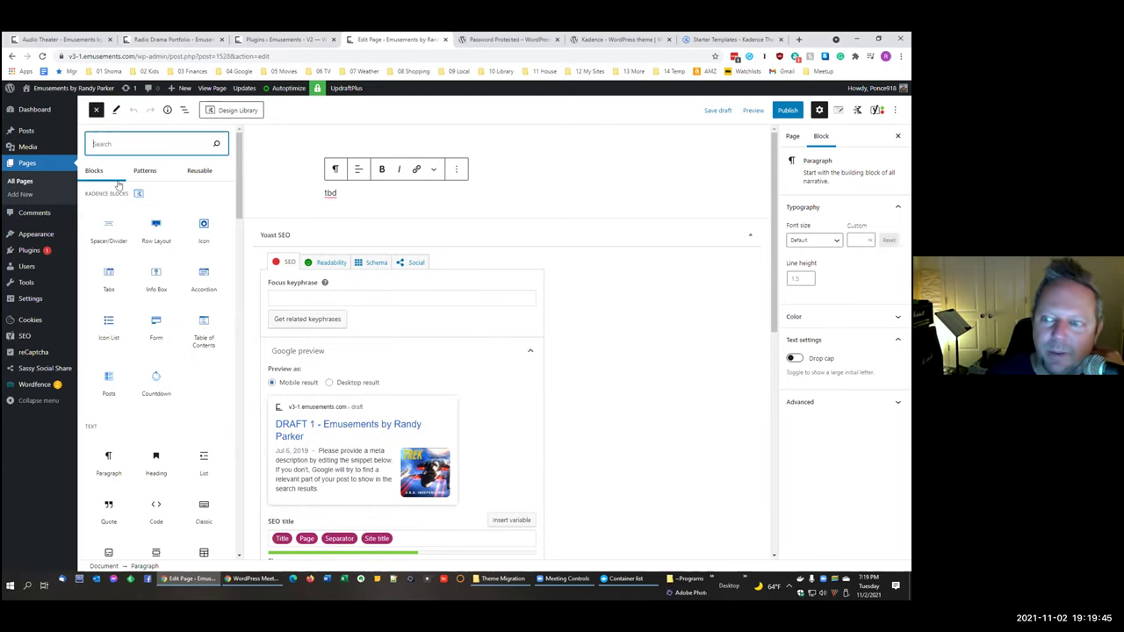
pyautogui.moveTo(150, 218)
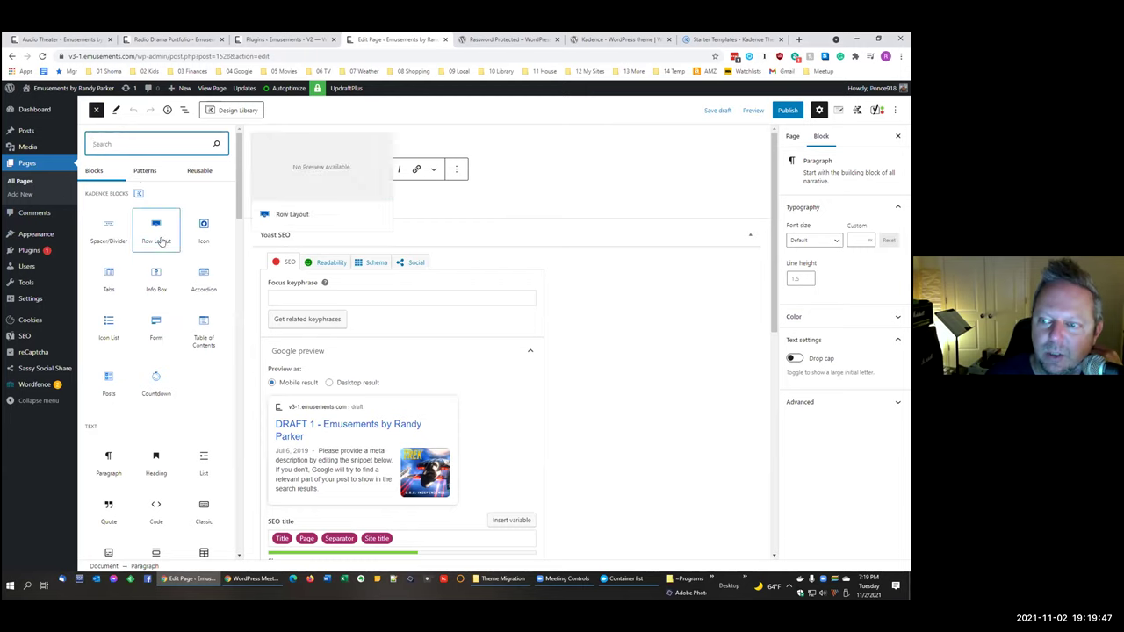
pyautogui.click(155, 226)
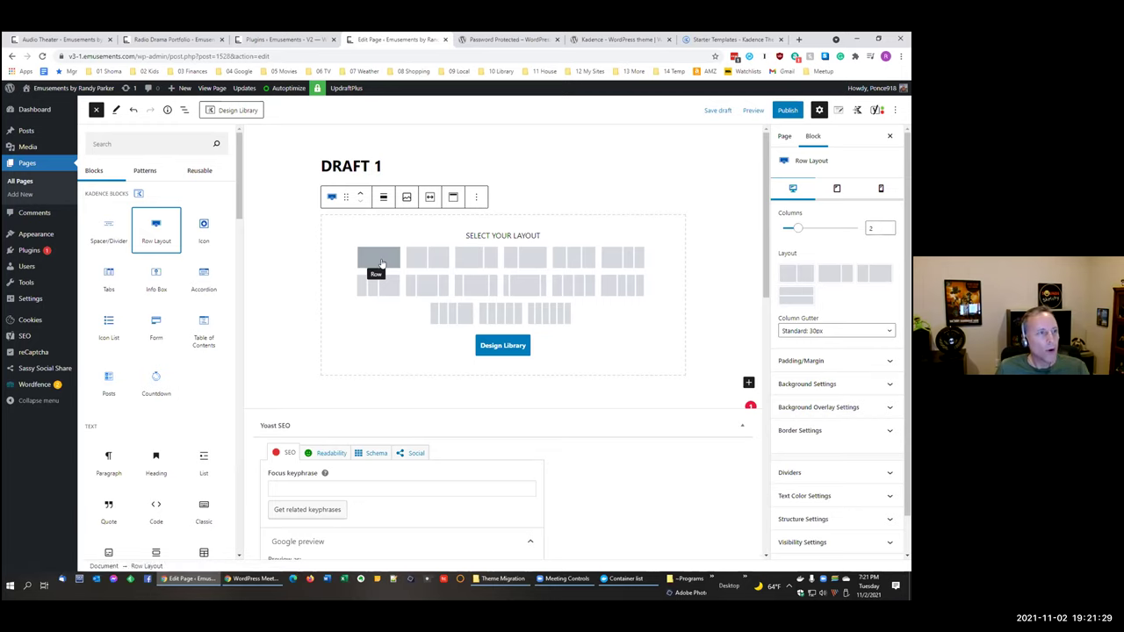
# Step: Pick the one-column option under Select Your Layout for the new row
pyautogui.press('Escape')
pyautogui.scroll(-1, 840, 338)
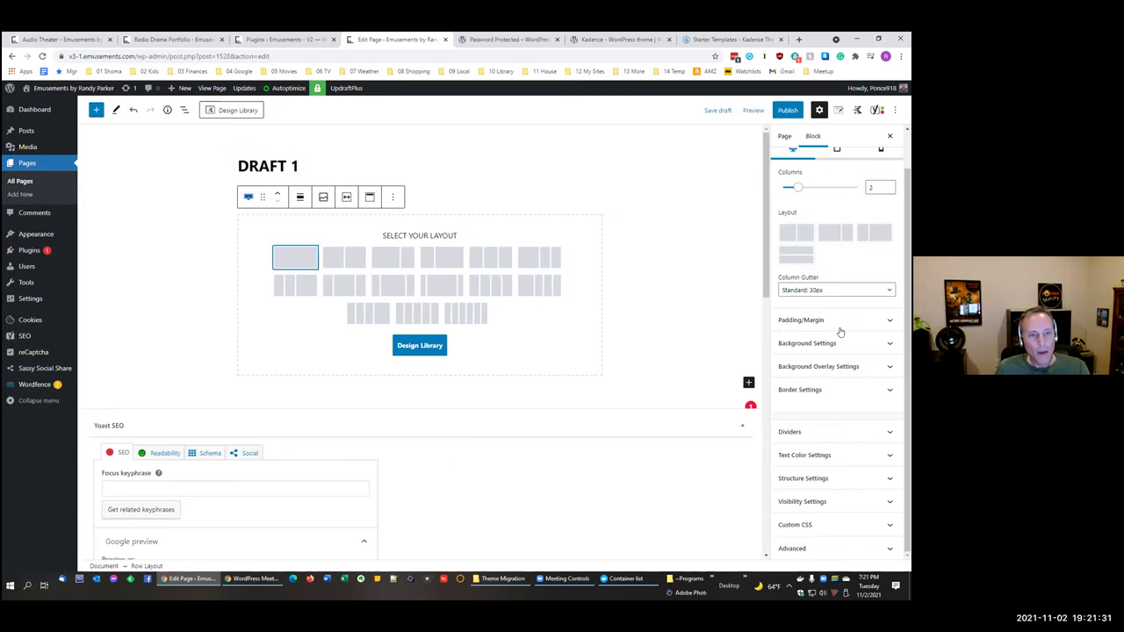
pyautogui.scroll(1, 840, 330)
pyautogui.scroll(-1, 840, 333)
pyautogui.click(836, 477)
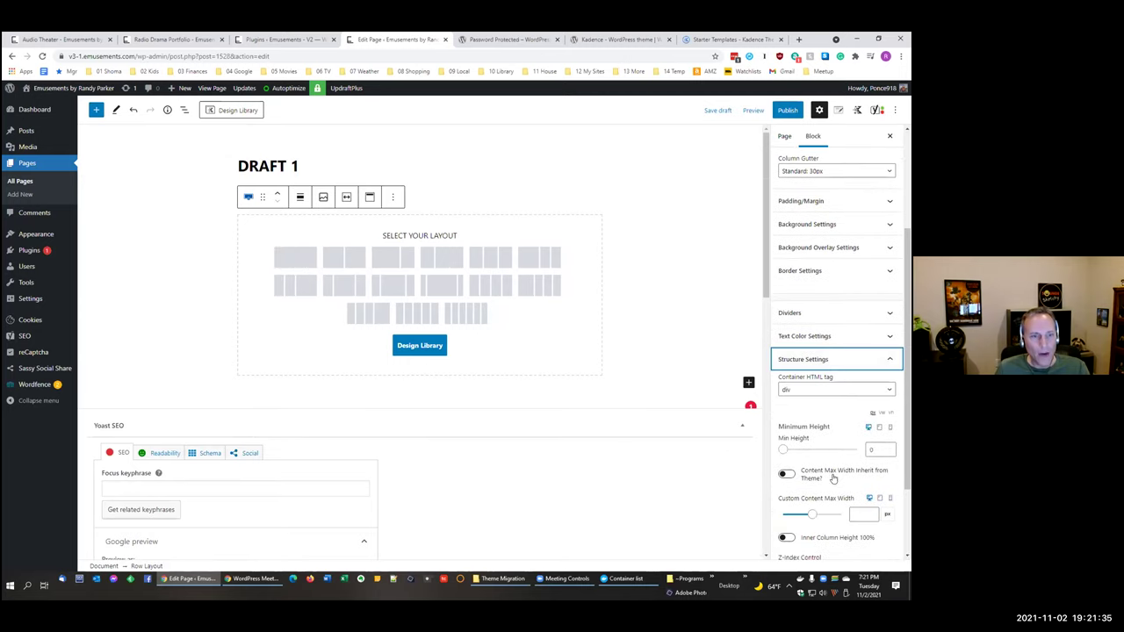
pyautogui.click(829, 359)
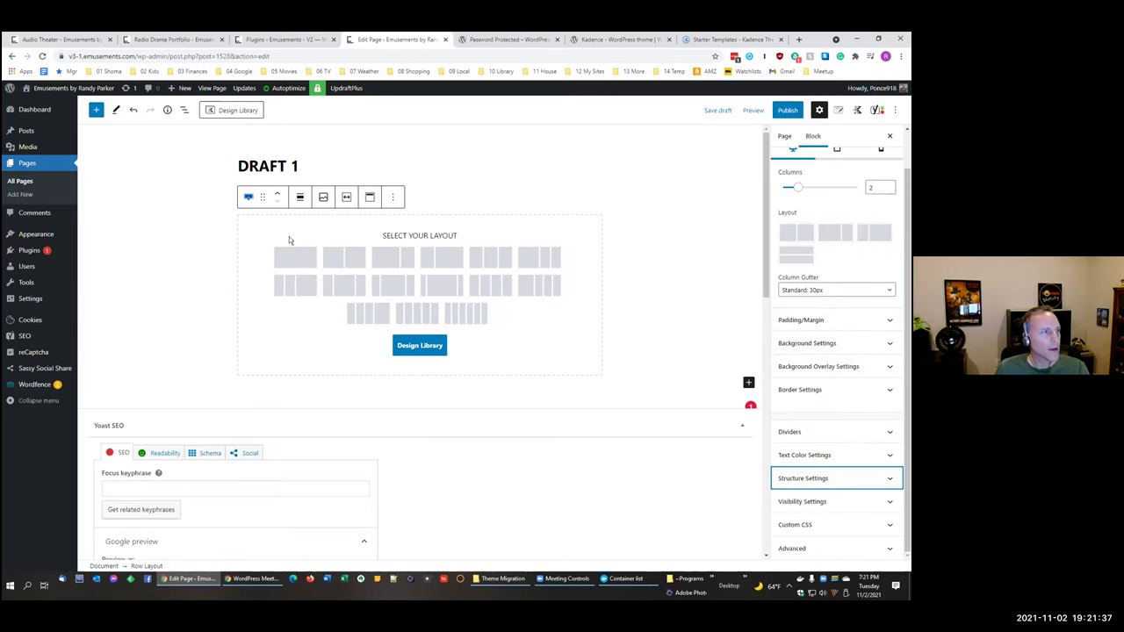
pyautogui.click(295, 257)
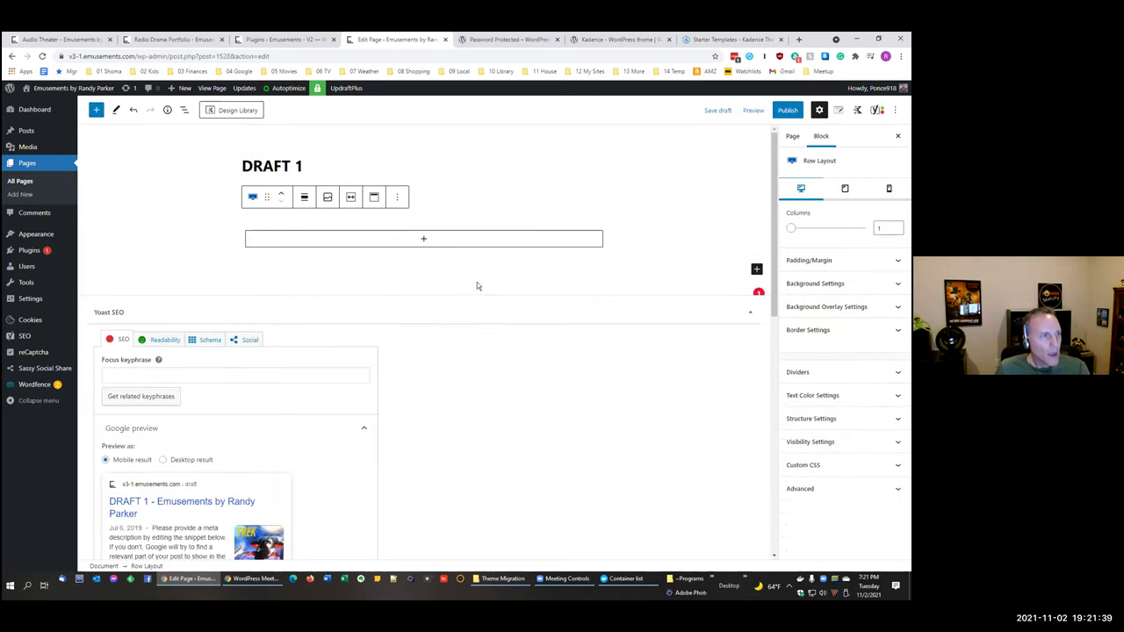
pyautogui.click(456, 239)
# Step: Select the Row Layout block and raise its Columns from 1 to 2, splitting it 50% / 50%
pyautogui.click(182, 110)
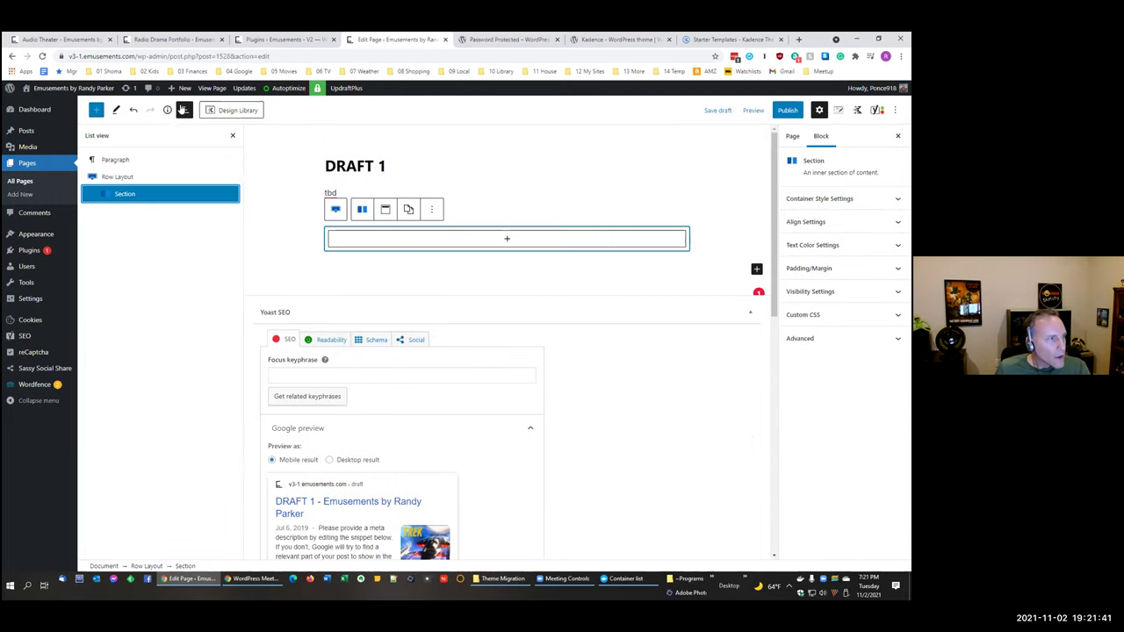
pyautogui.click(127, 179)
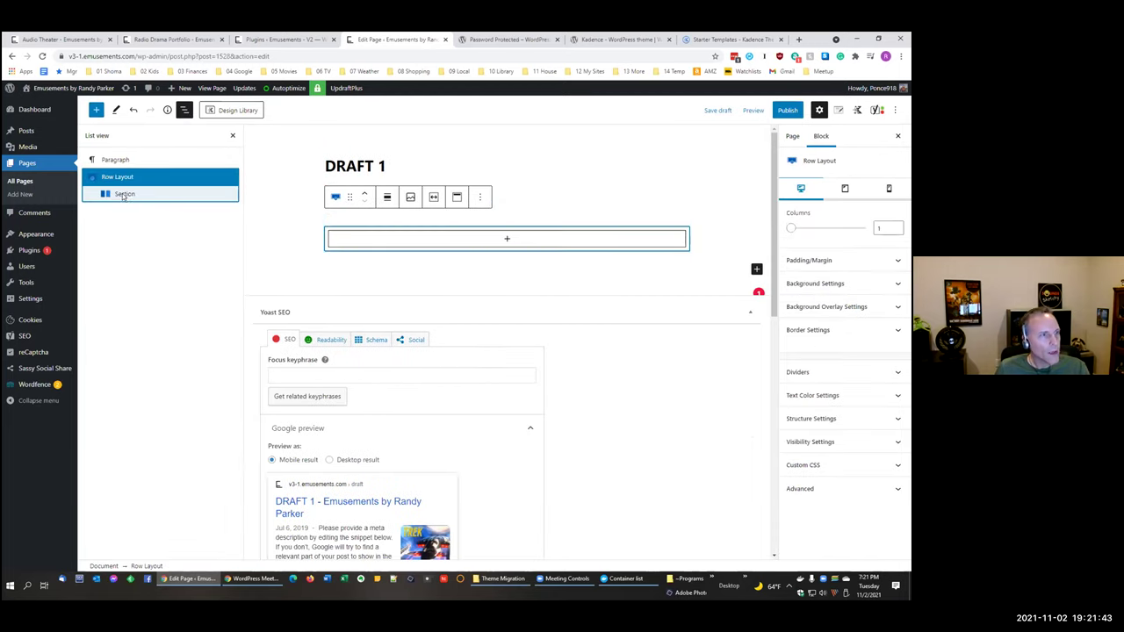
pyautogui.click(123, 195)
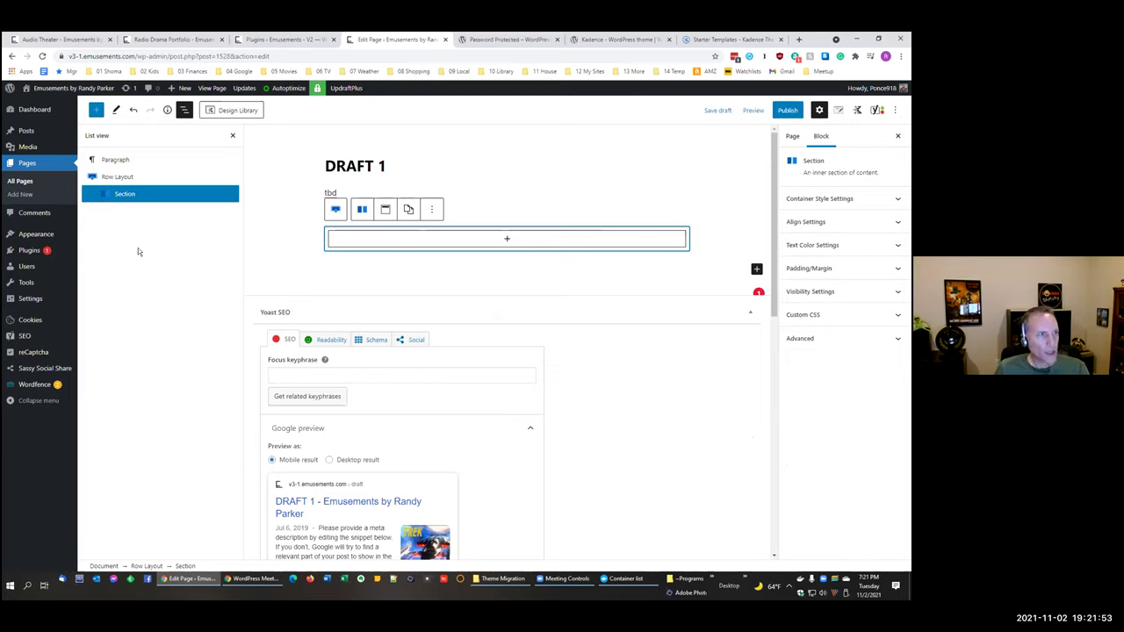
pyautogui.click(386, 211)
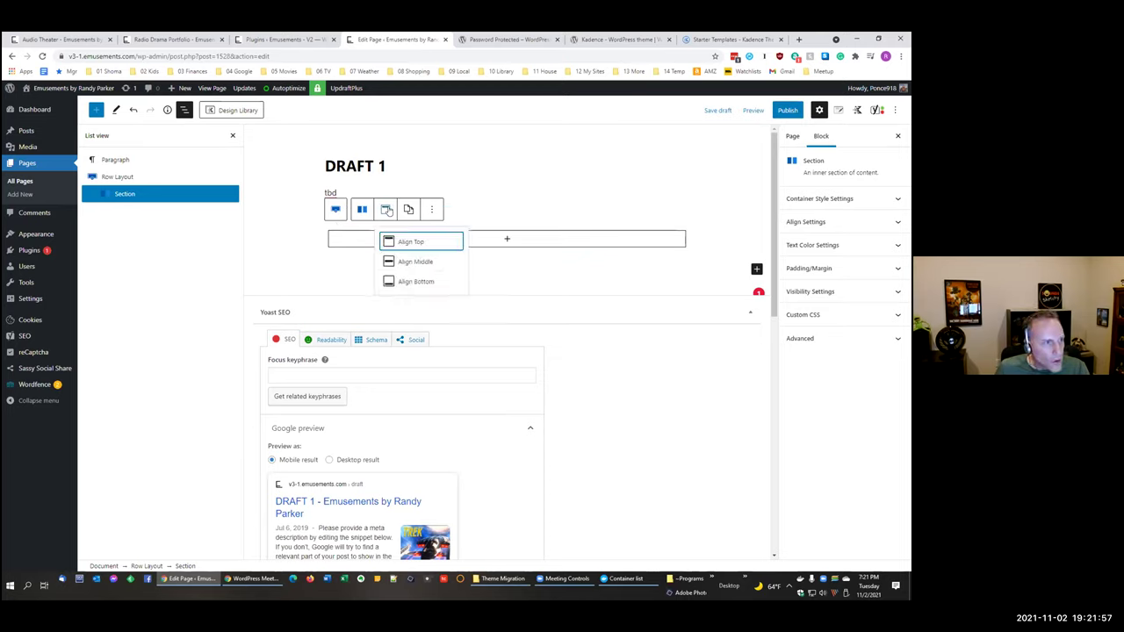
pyautogui.click(360, 211)
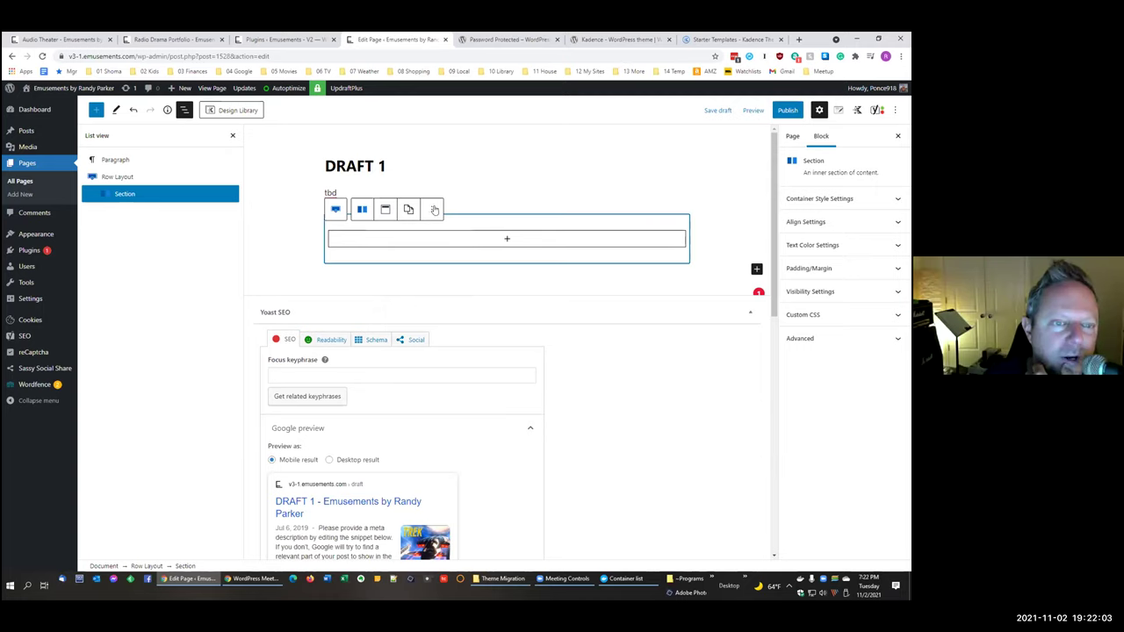
pyautogui.click(336, 208)
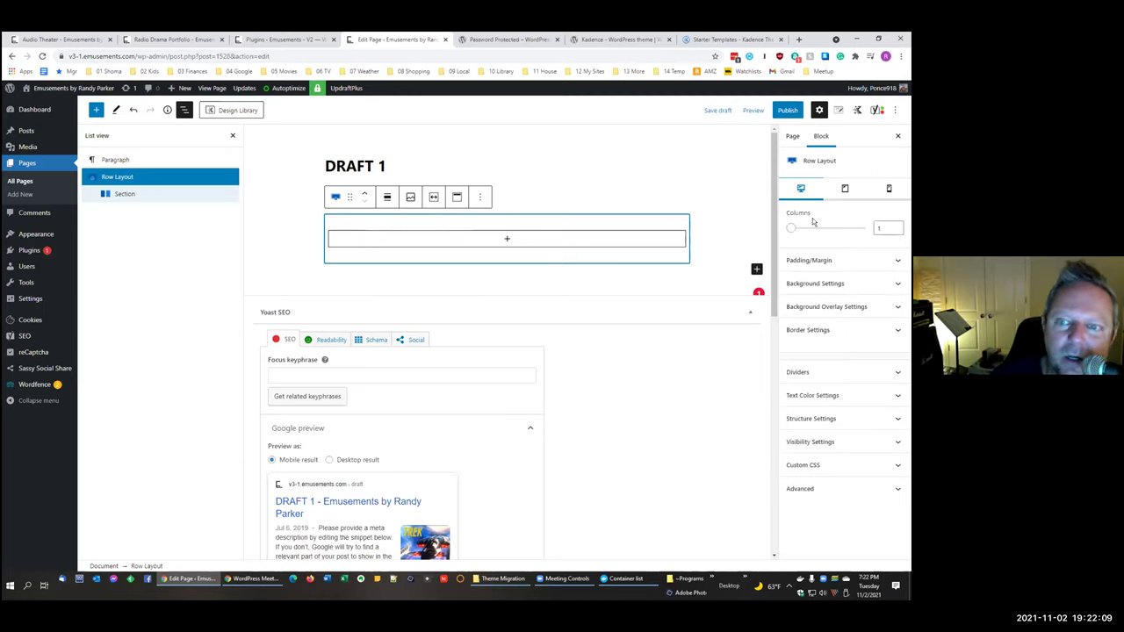
pyautogui.click(896, 224)
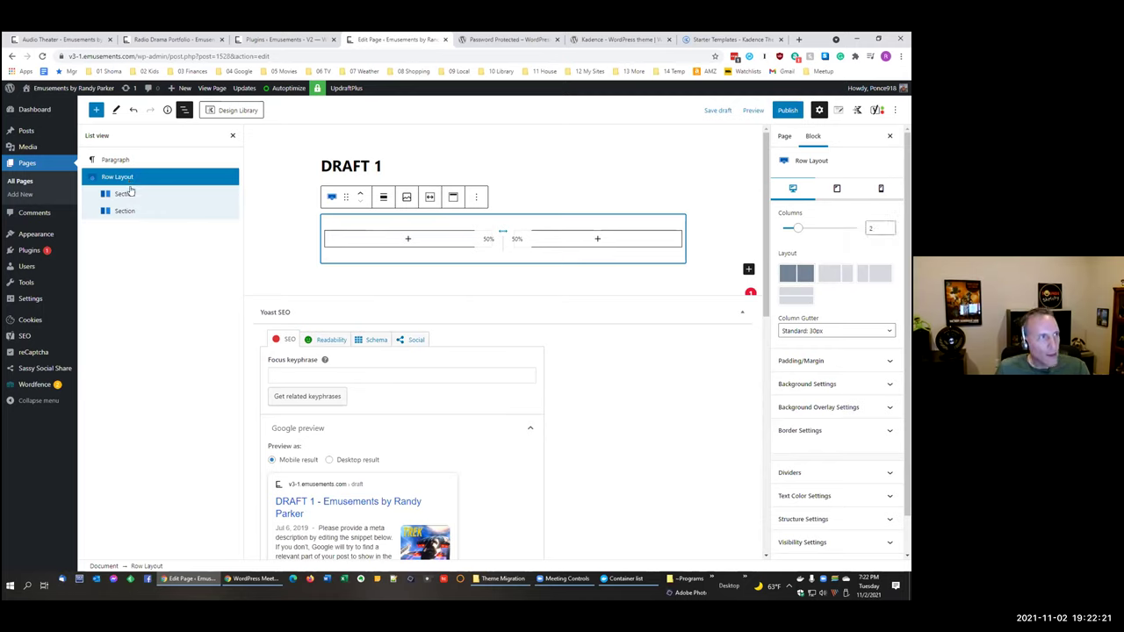
pyautogui.click(130, 194)
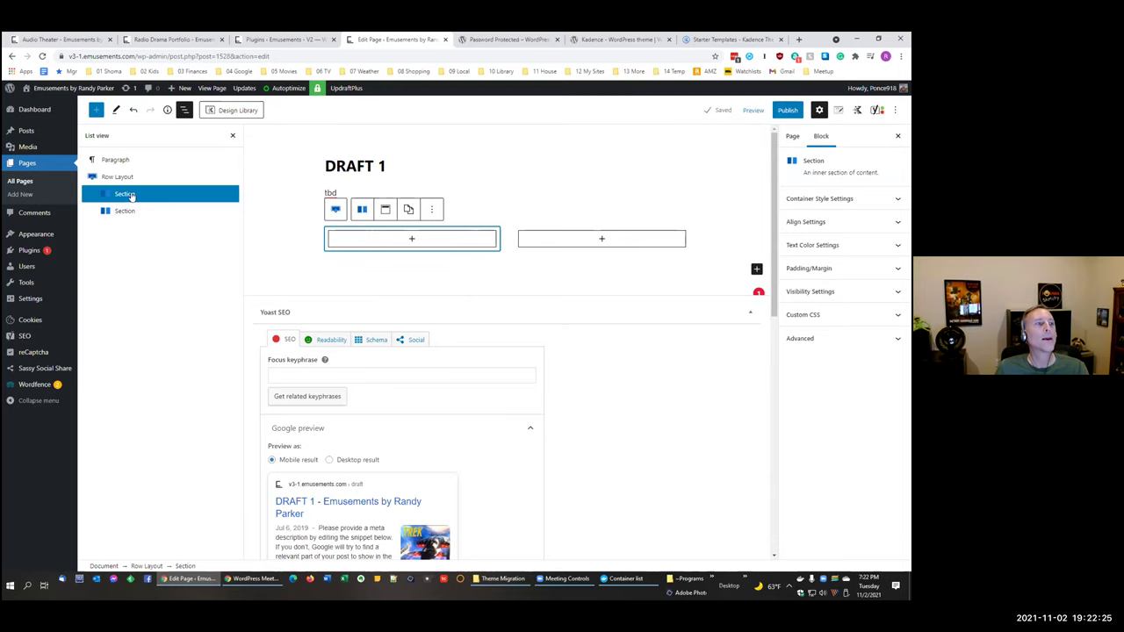
pyautogui.click(132, 182)
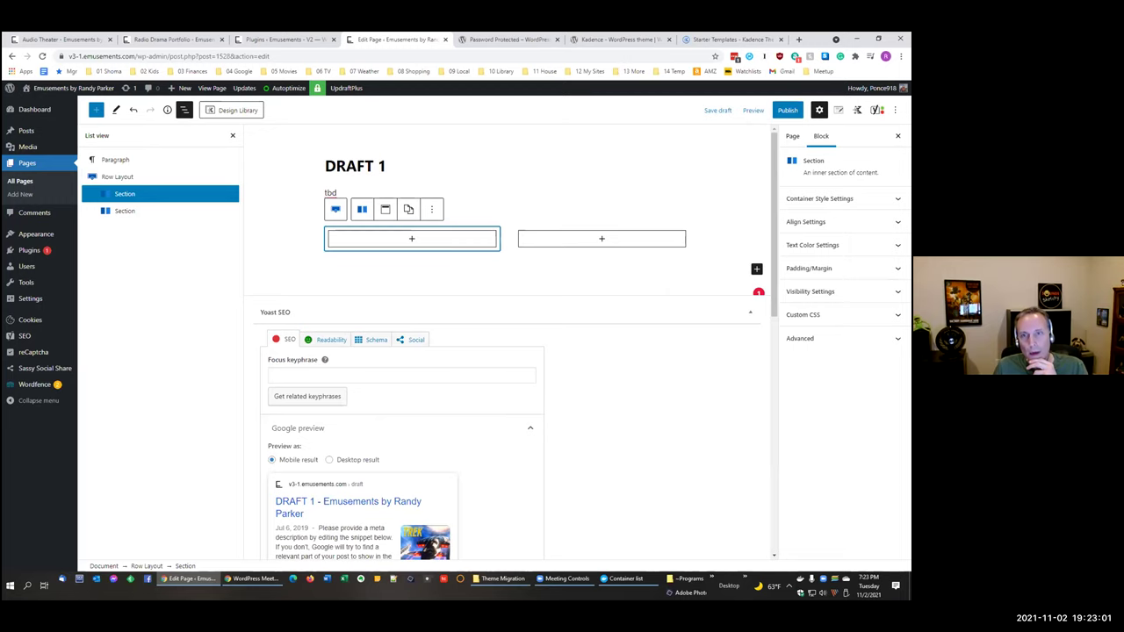
pyautogui.hotkey('alt', 'Tab')
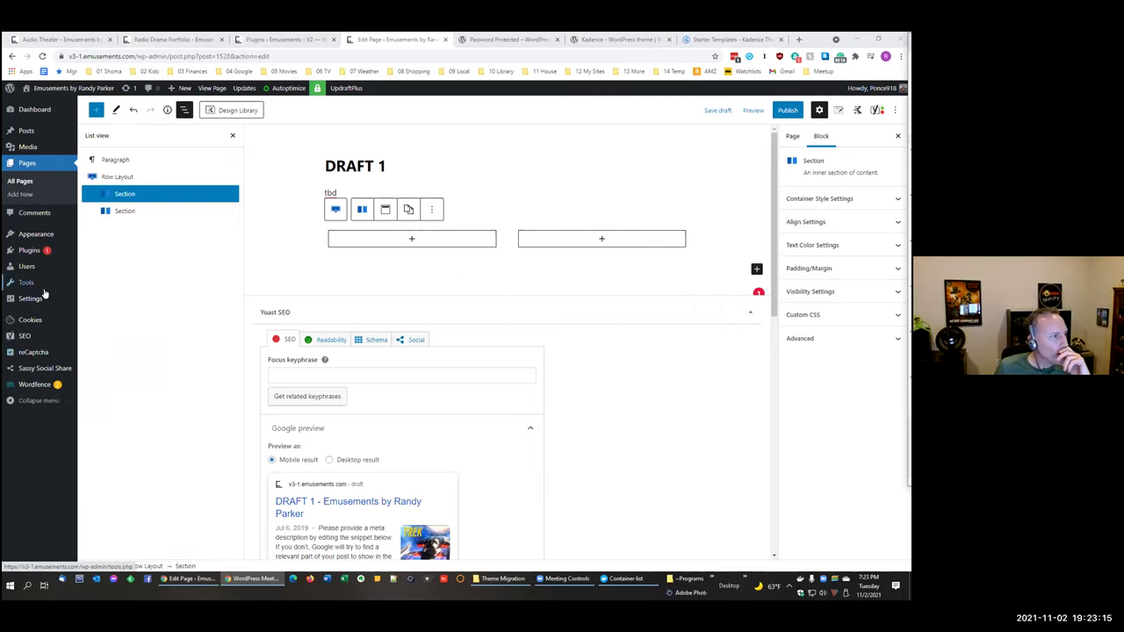
# Step: Leave the editor unsaved and open Settings > Kadence Blocks to see which blocks are inactive
pyautogui.moveTo(35, 299)
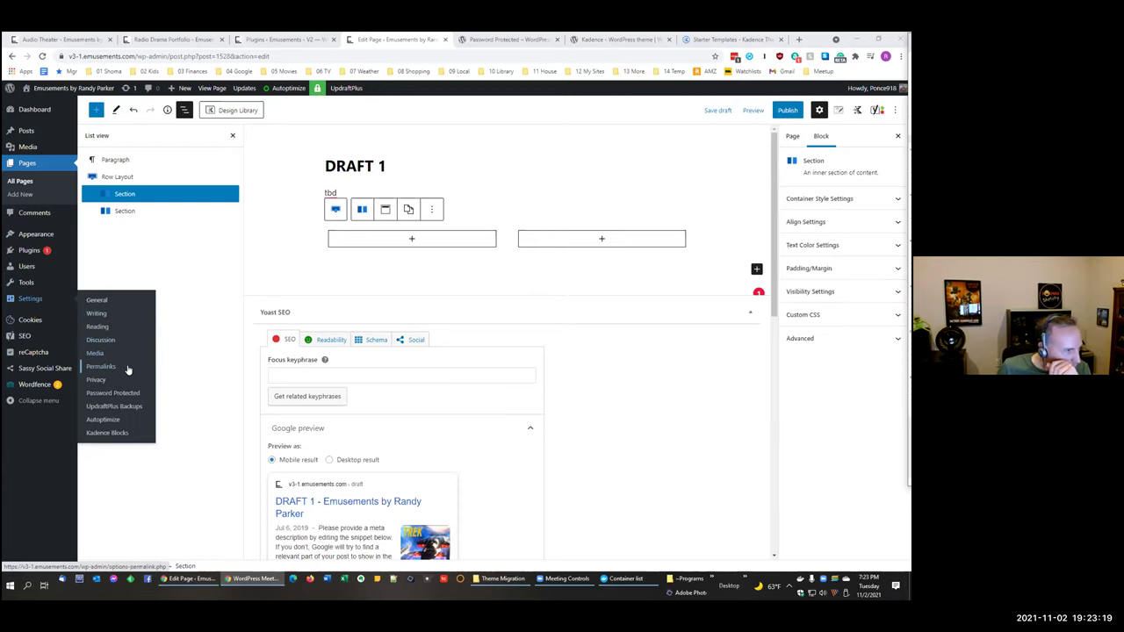
pyautogui.click(108, 432)
pyautogui.press('Return')
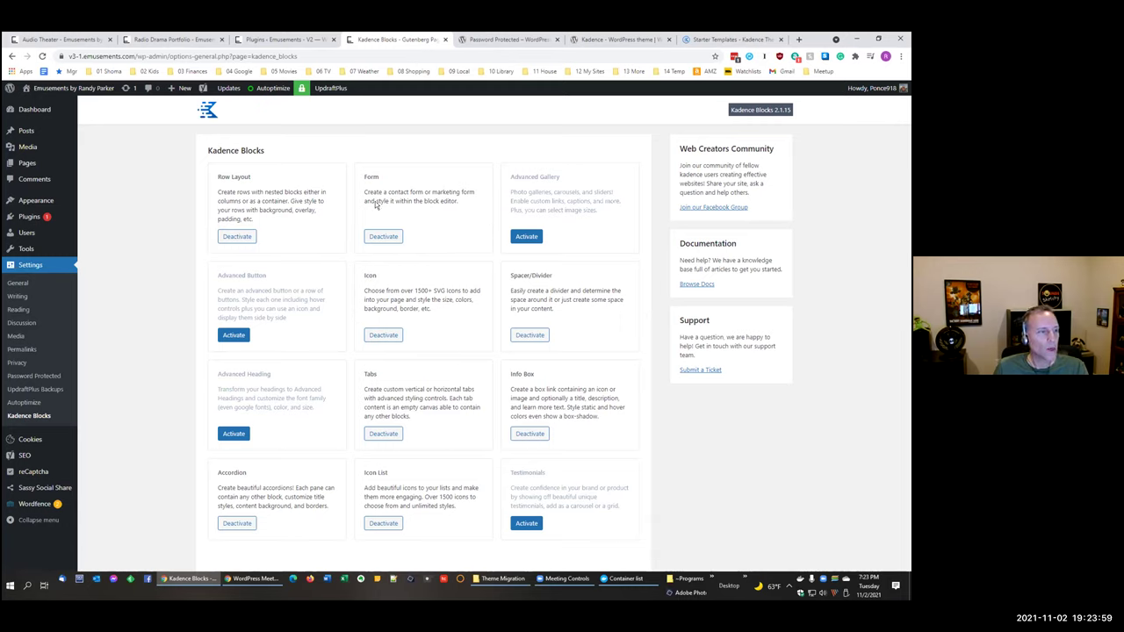
pyautogui.hotkey('alt', 'Tab')
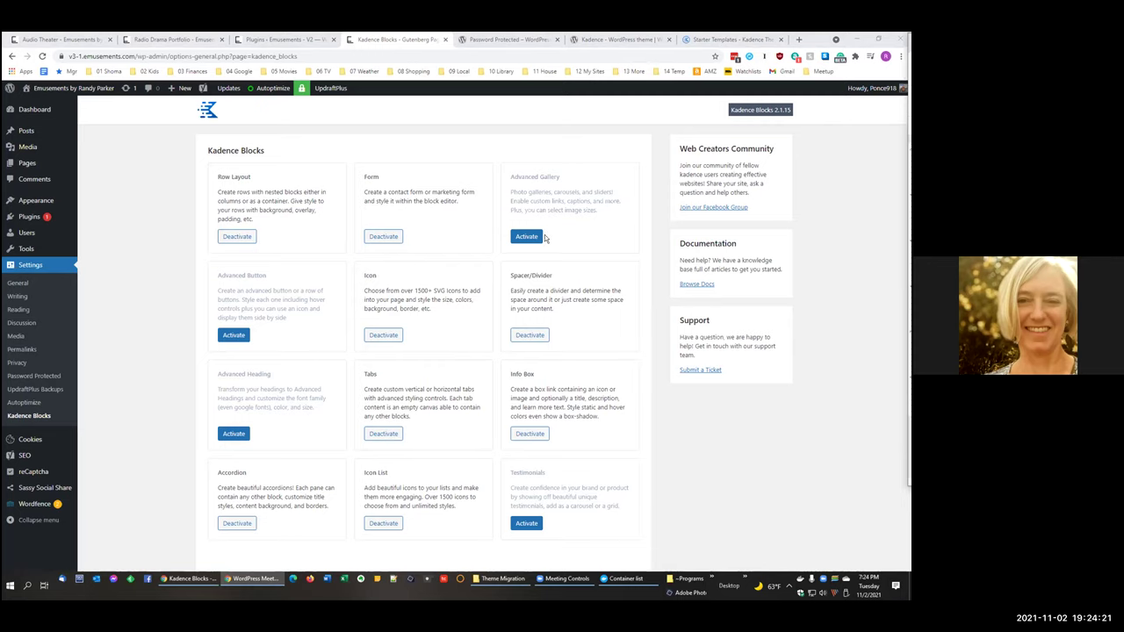
pyautogui.moveTo(24, 166)
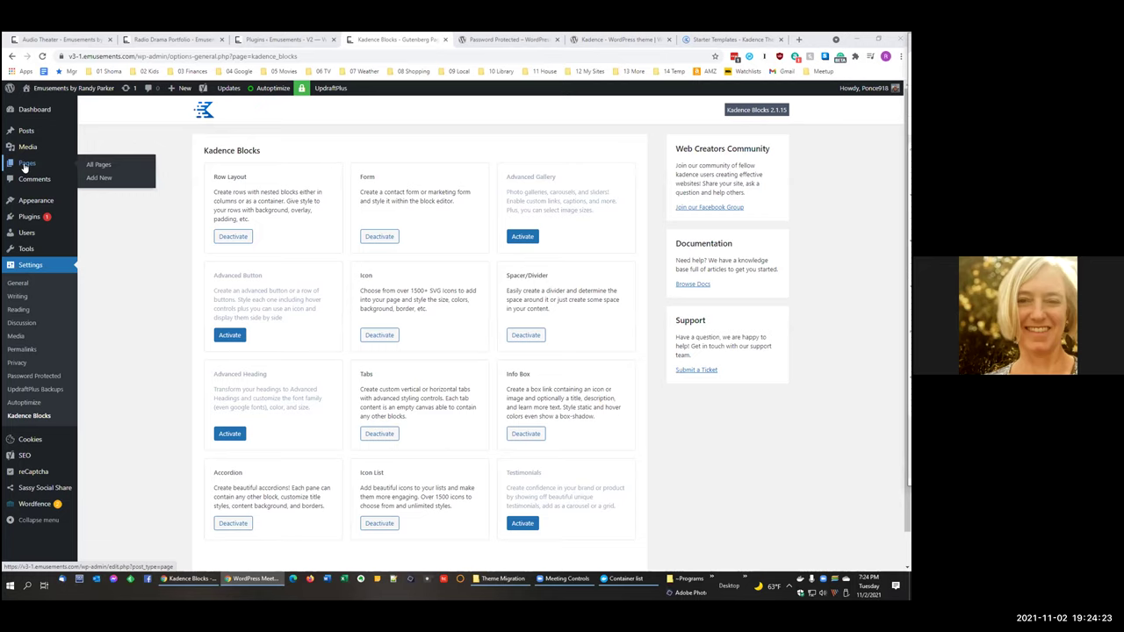
# Step: Switch to the live Audio Theater page and restore the browser down from full screen
pyautogui.click(25, 165)
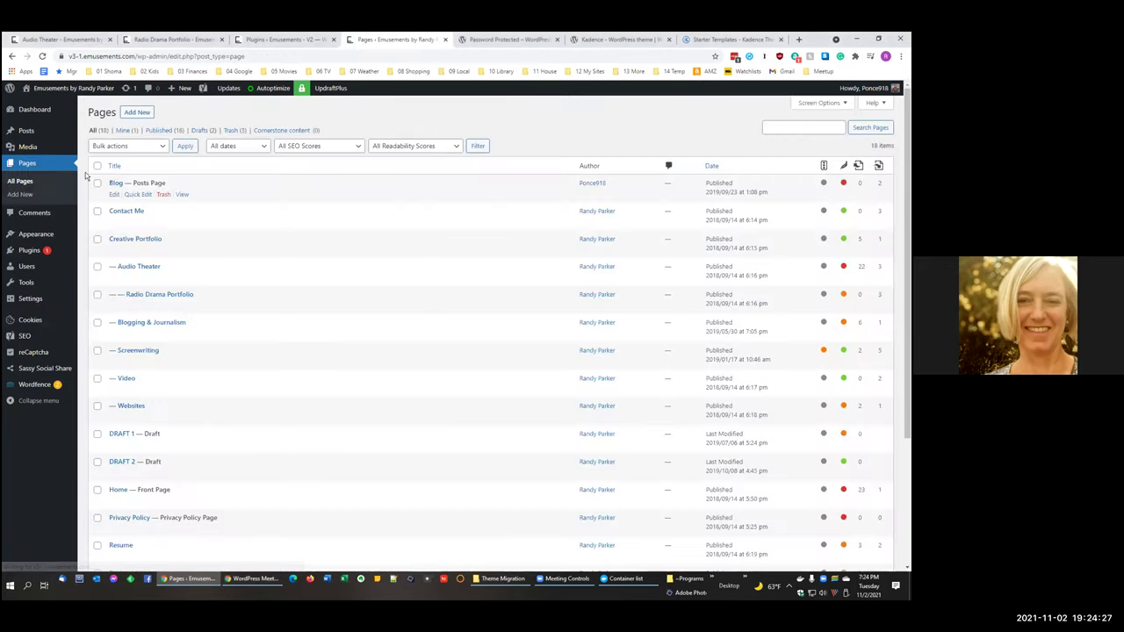
pyautogui.click(171, 39)
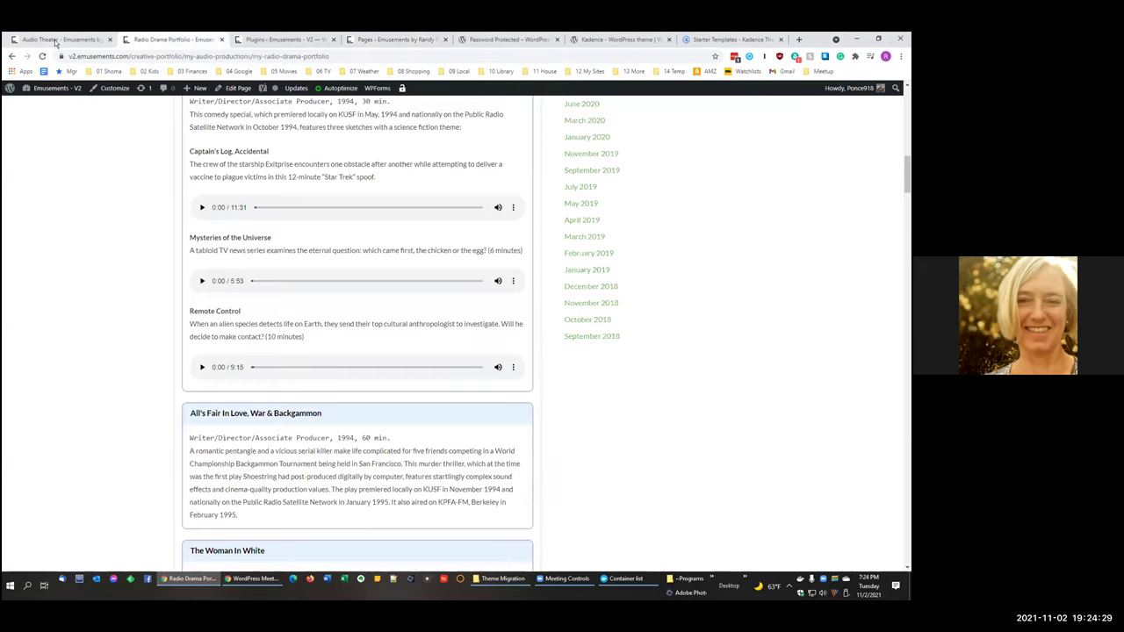
pyautogui.click(56, 42)
pyautogui.scroll(3, 288, 114)
pyautogui.moveTo(553, 123)
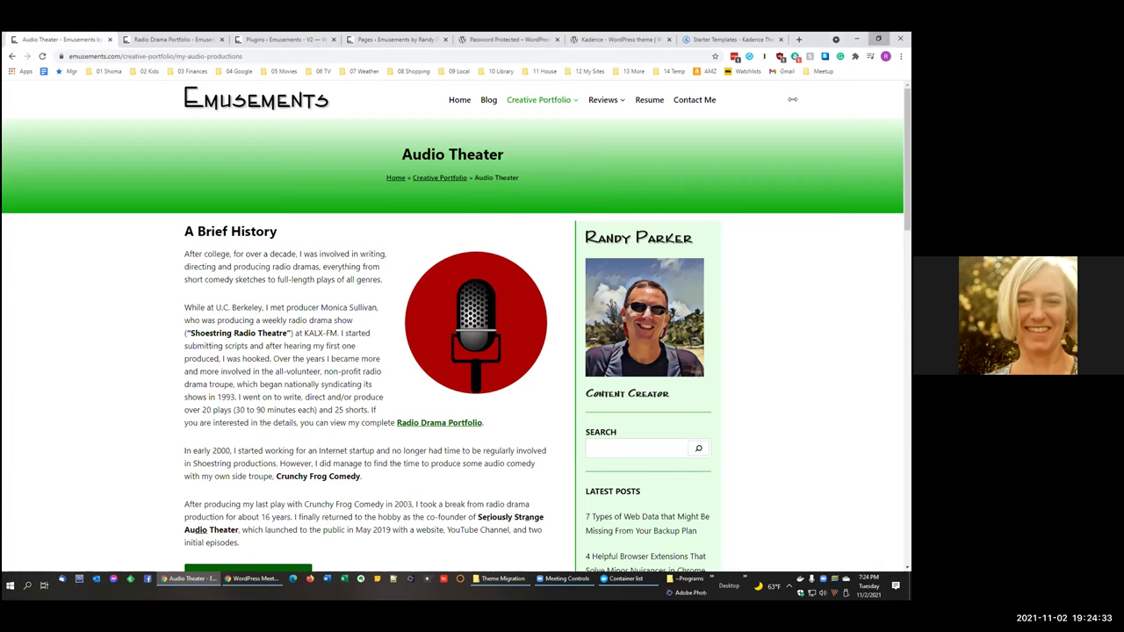
pyautogui.press('super+Down')
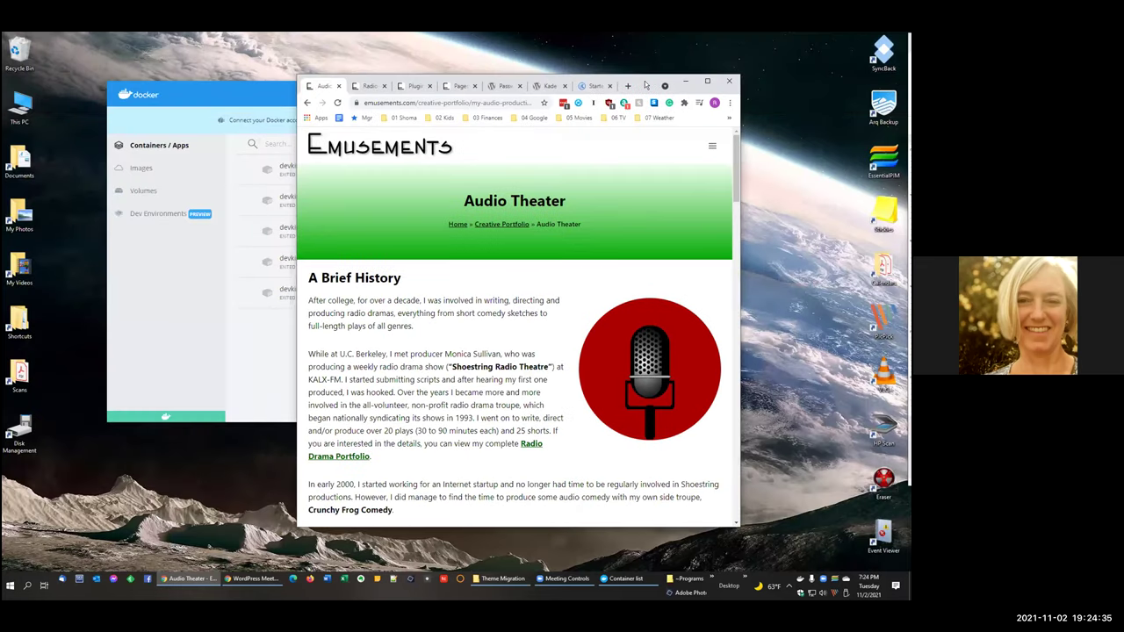
# Step: Narrow Chrome to mobile width, open and close the hamburger menu, then maximize again
pyautogui.moveTo(646, 86); pyautogui.dragTo(404, 75)
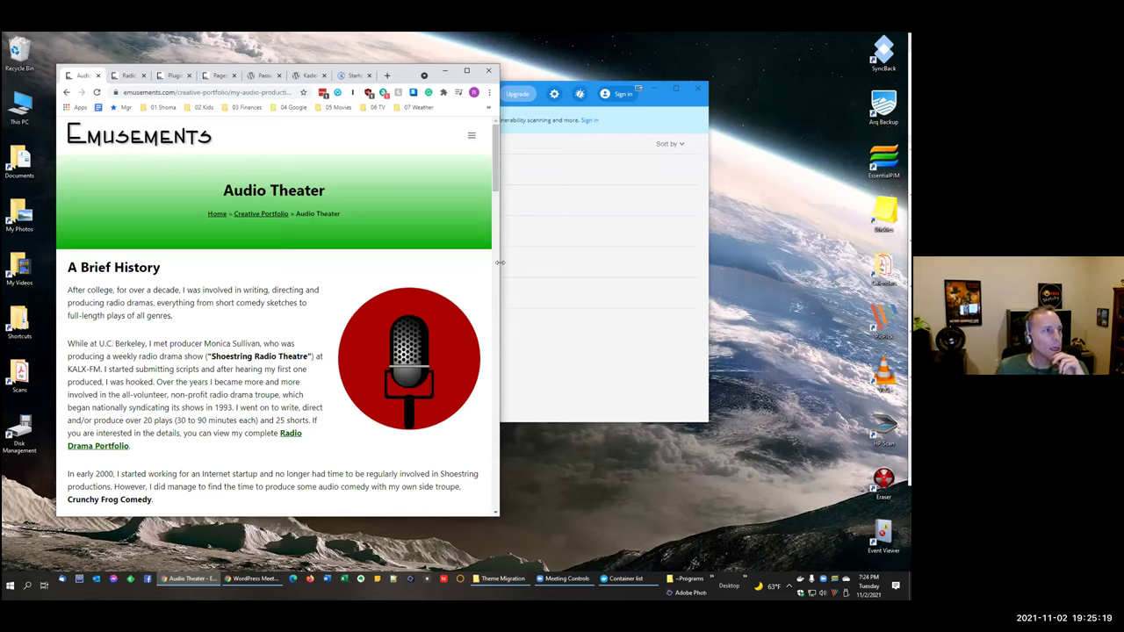
pyautogui.moveTo(499, 262); pyautogui.dragTo(292, 261)
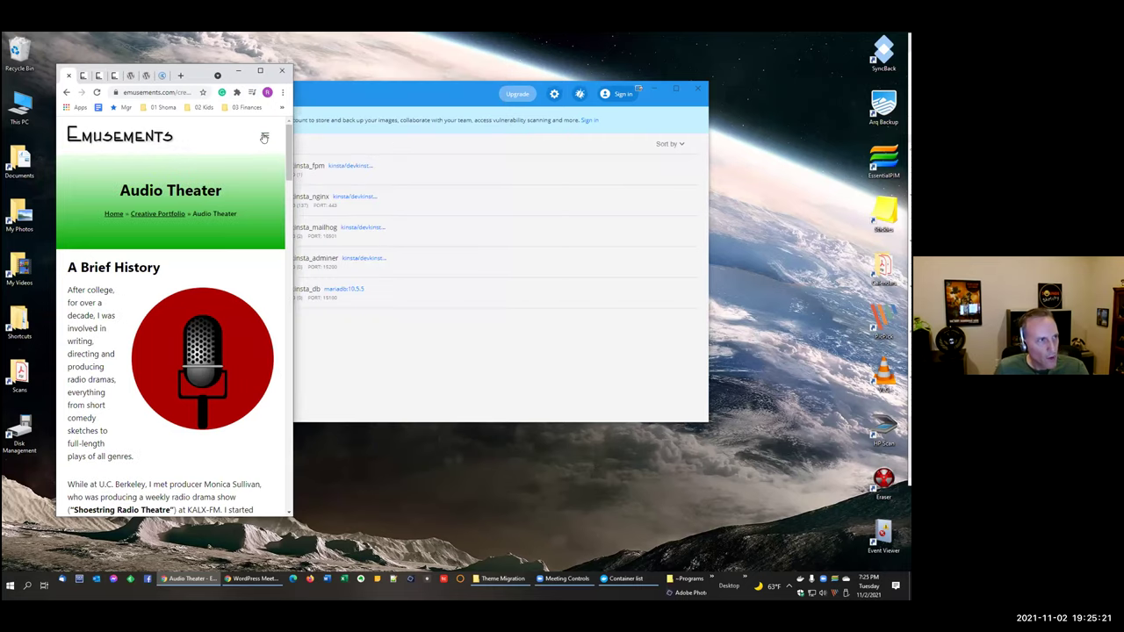
pyautogui.click(263, 138)
pyautogui.click(275, 132)
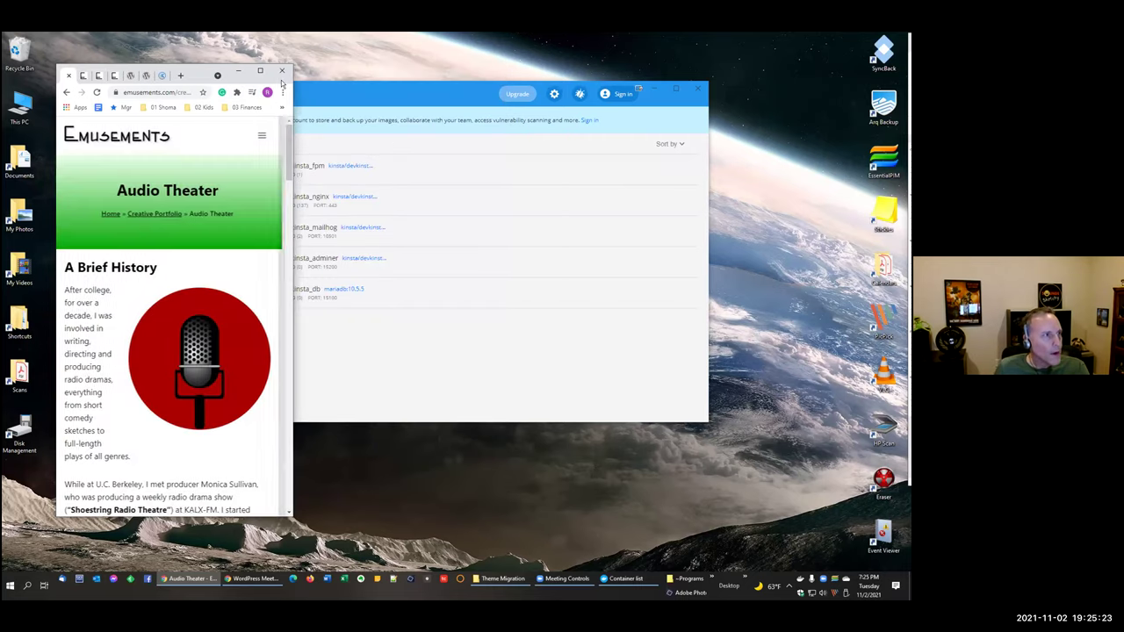
pyautogui.click(260, 70)
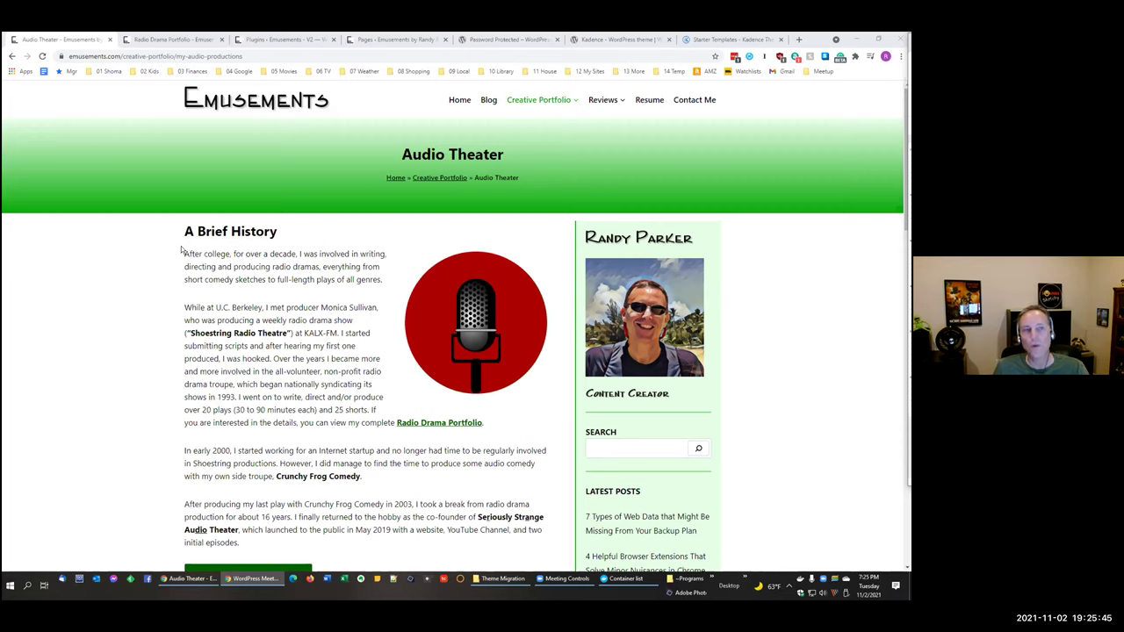
# Step: Scroll the Audio Theater page down to the Listen To My Productions heading
pyautogui.scroll(-3, 286, 454)
pyautogui.scroll(-1, 286, 454)
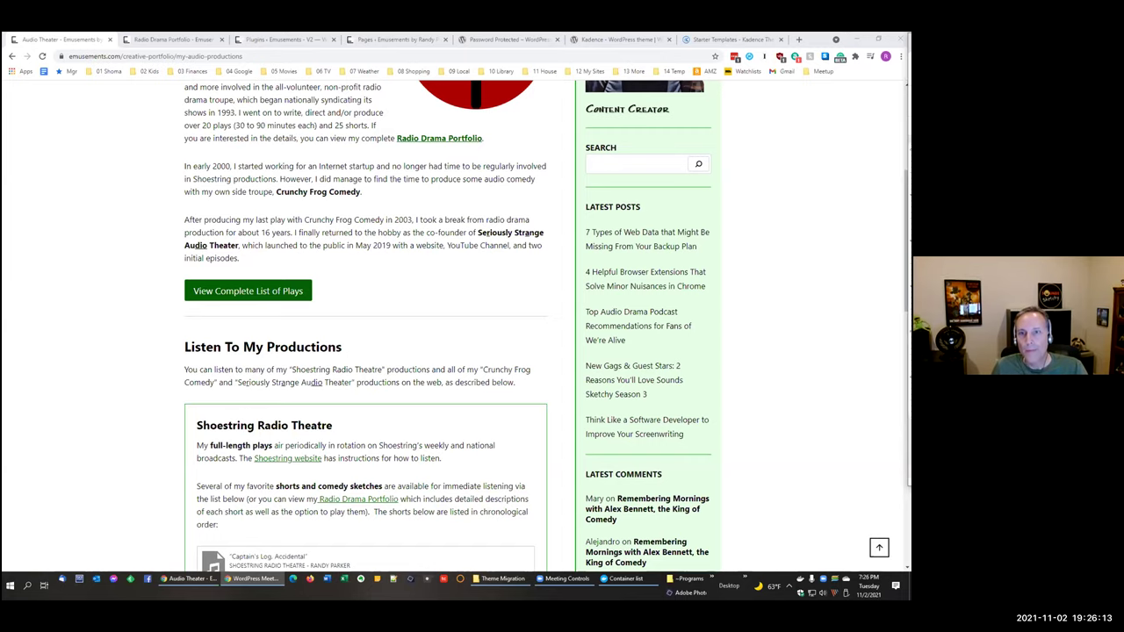
pyautogui.scroll(5, 369, 307)
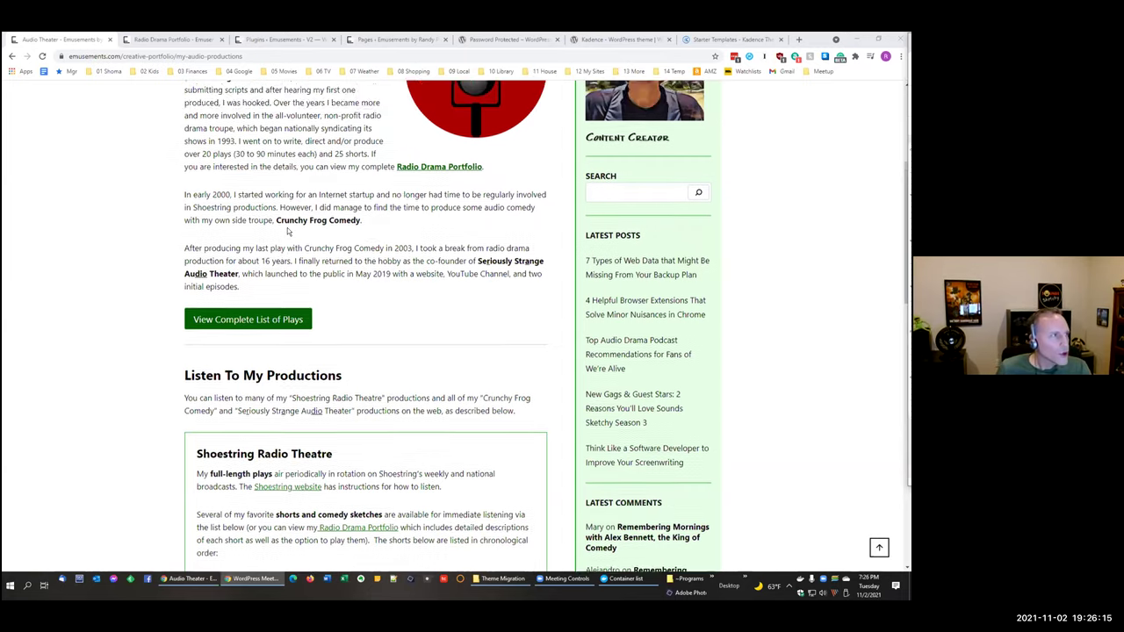
pyautogui.click(173, 39)
# Step: Check the V2 site's installed themes, then return to the v3-1 site's Pages list
pyautogui.click(273, 40)
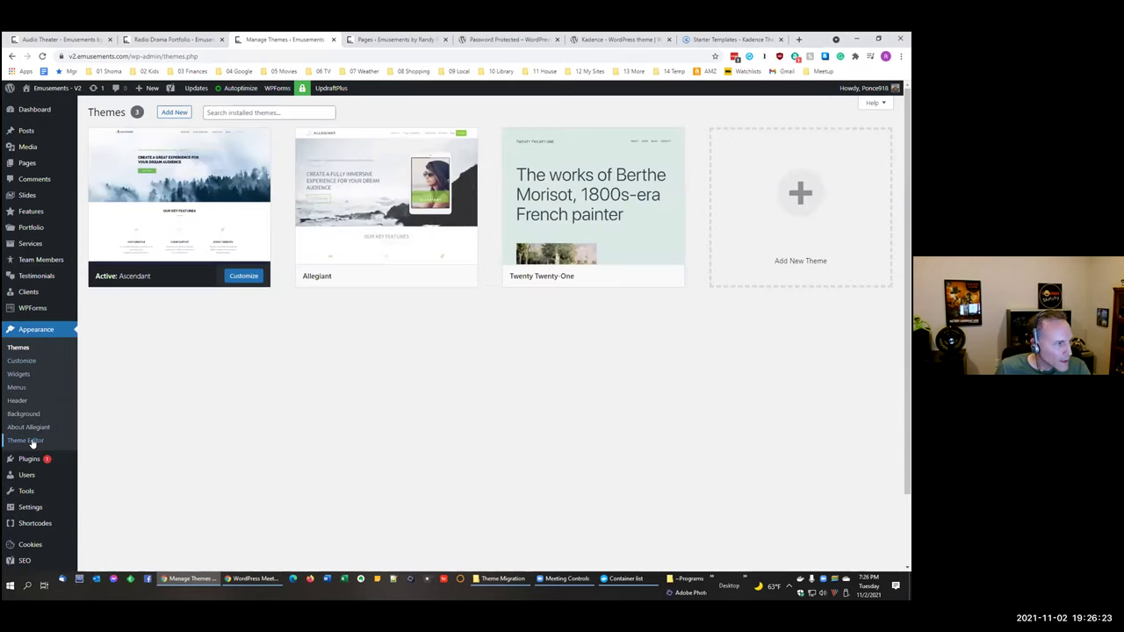
pyautogui.click(21, 360)
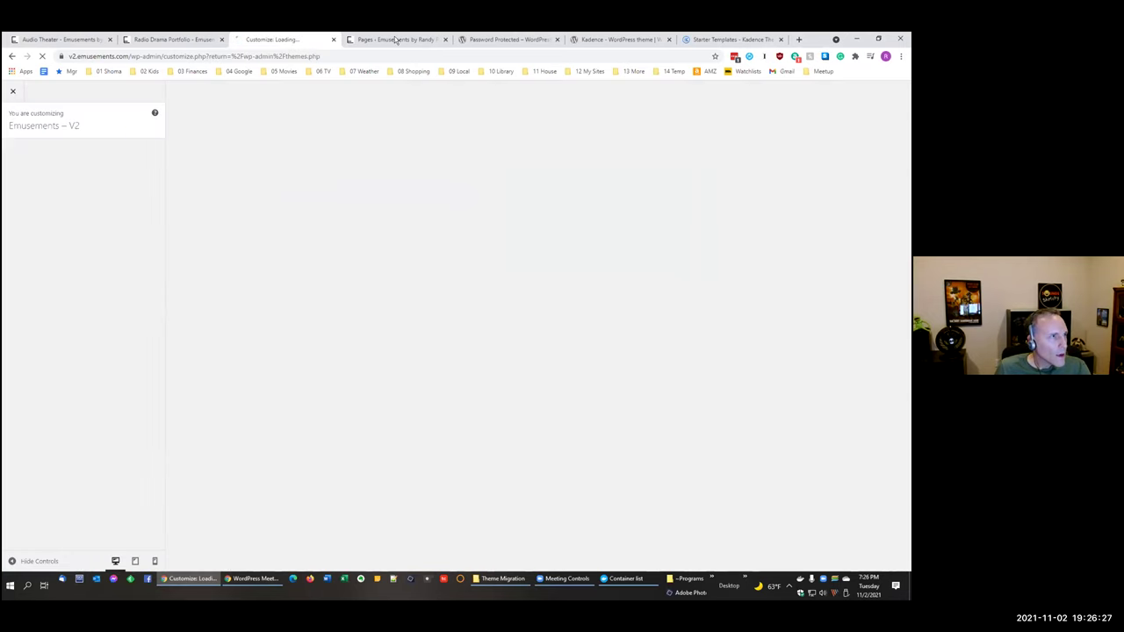
pyautogui.click(406, 40)
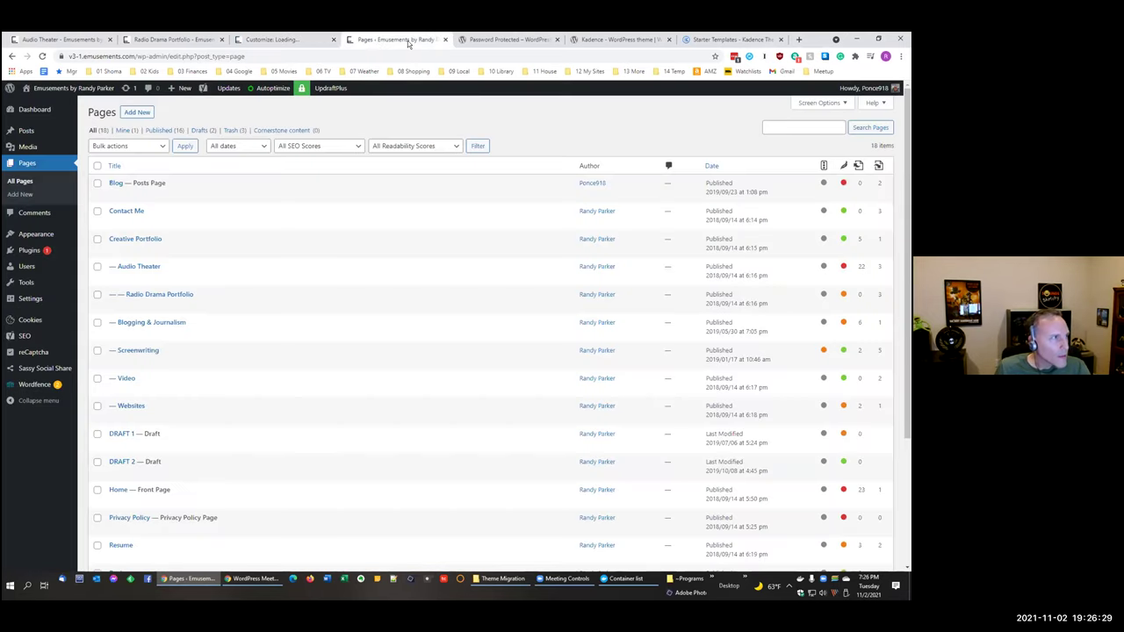
# Step: Open Appearance > Themes for v3-1, then launch the Customizer for Kadence
pyautogui.moveTo(35, 239)
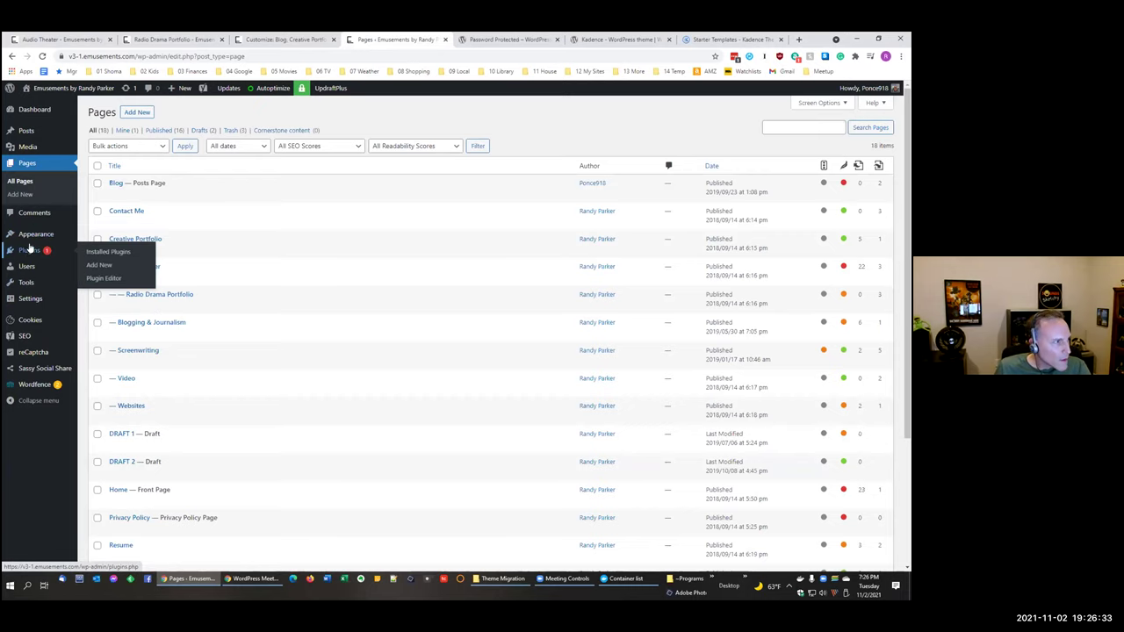
pyautogui.click(30, 235)
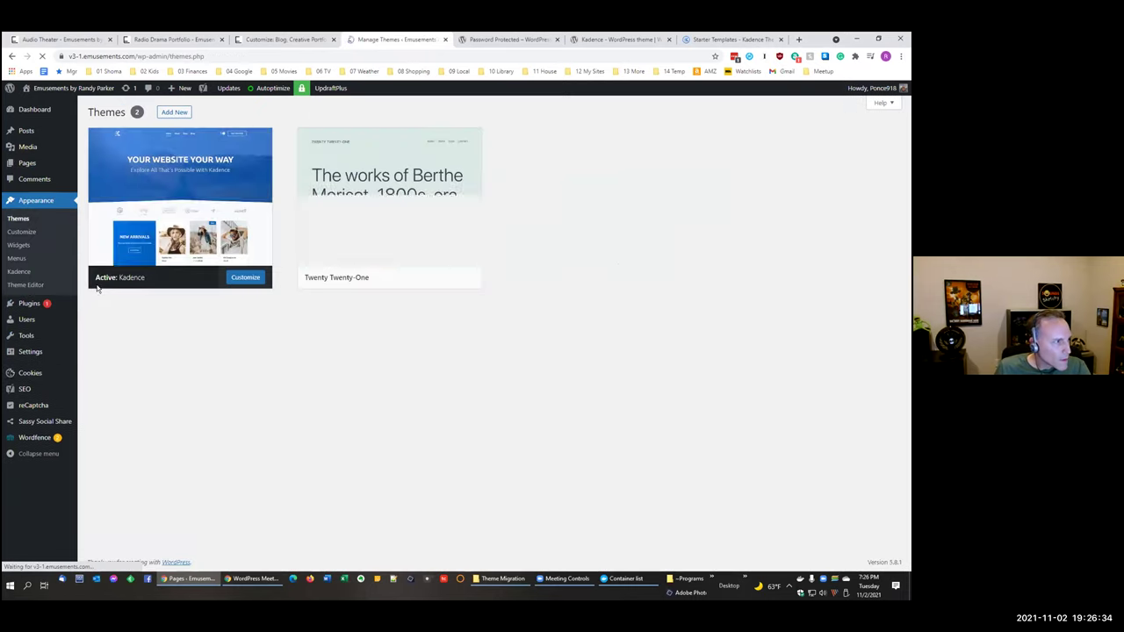
pyautogui.click(23, 232)
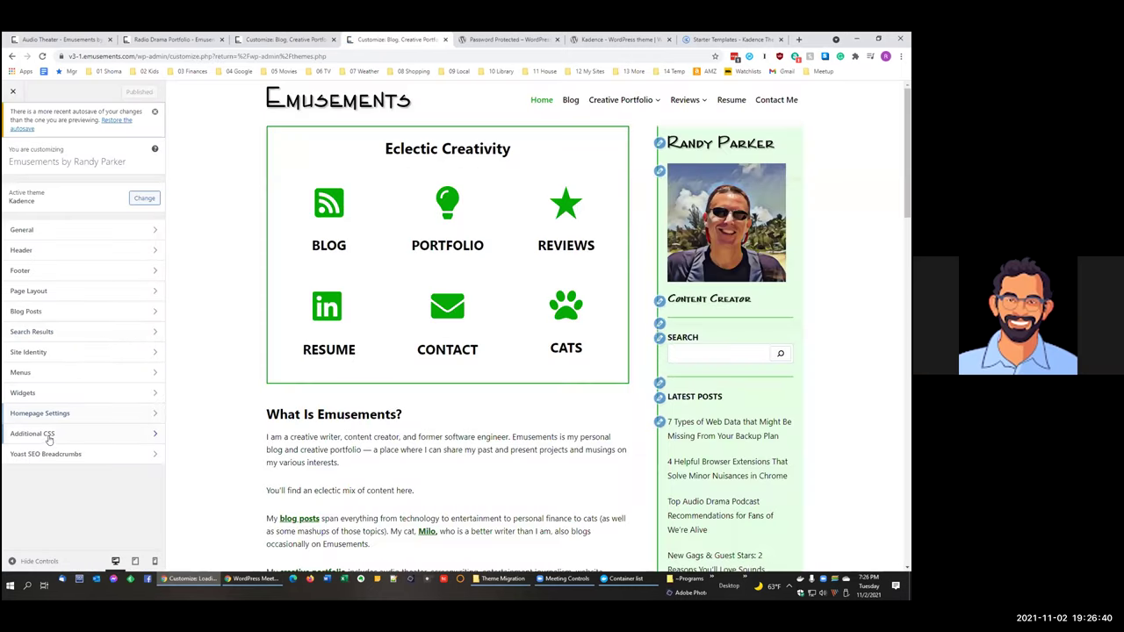
# Step: Open Additional CSS and highlight the HR separator rules on lines 3–6
pyautogui.click(35, 434)
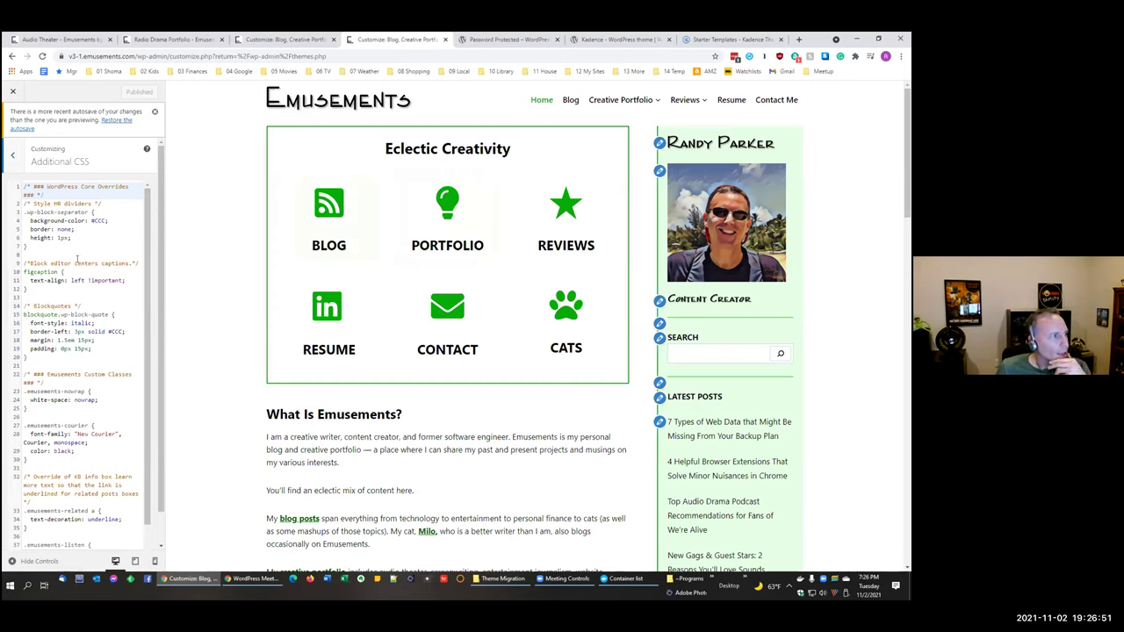
pyautogui.moveTo(75, 238); pyautogui.dragTo(25, 213)
pyautogui.click(48, 211)
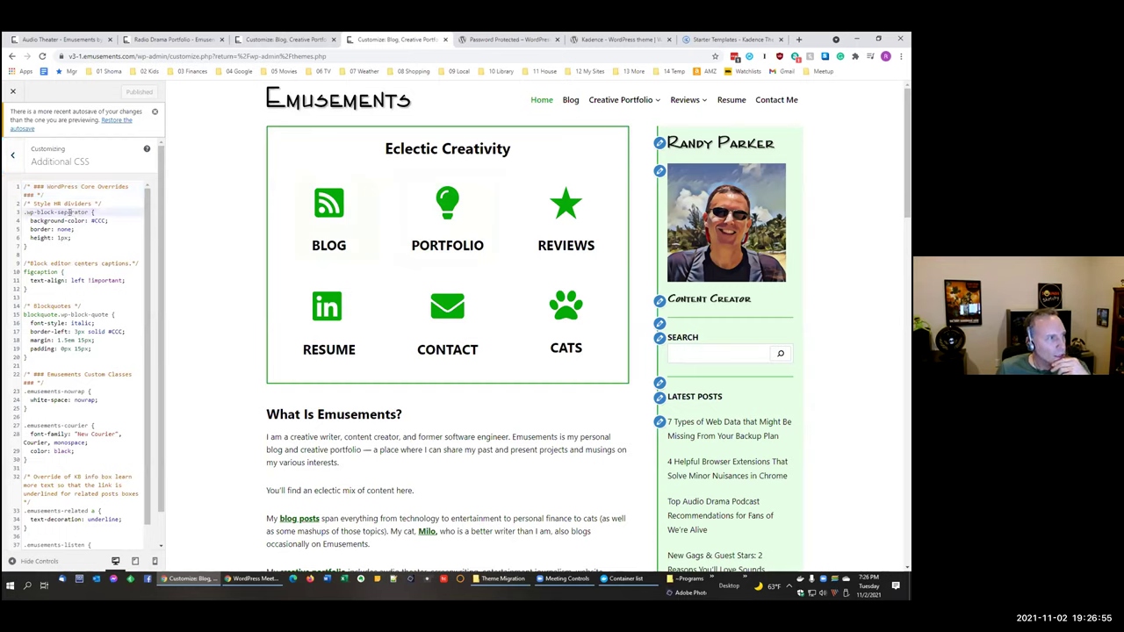
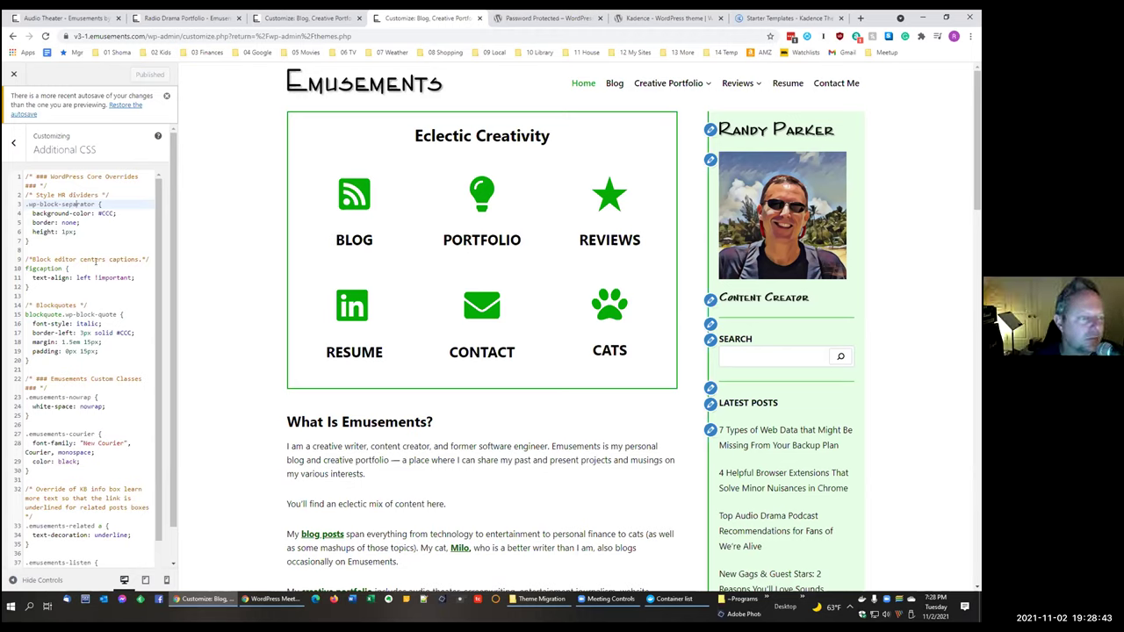
# Step: Review the Kadence build's Additional CSS, selecting the figcaption text-align and white-space: nowrap rules
pyautogui.scroll(-2, 96, 260)
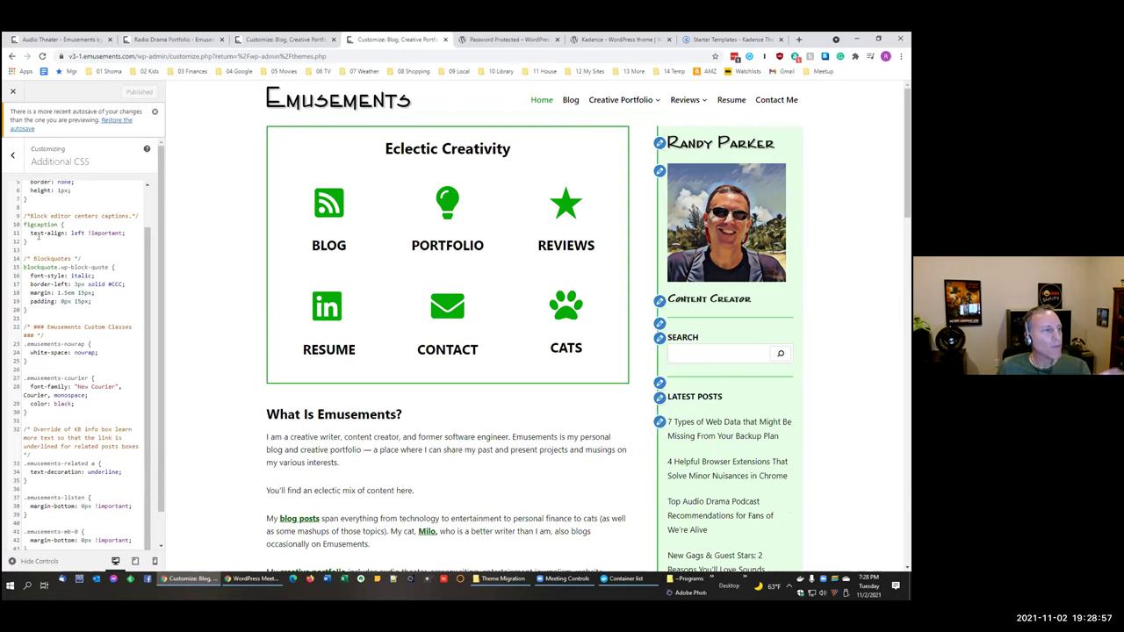
pyautogui.moveTo(30, 233); pyautogui.dragTo(135, 230)
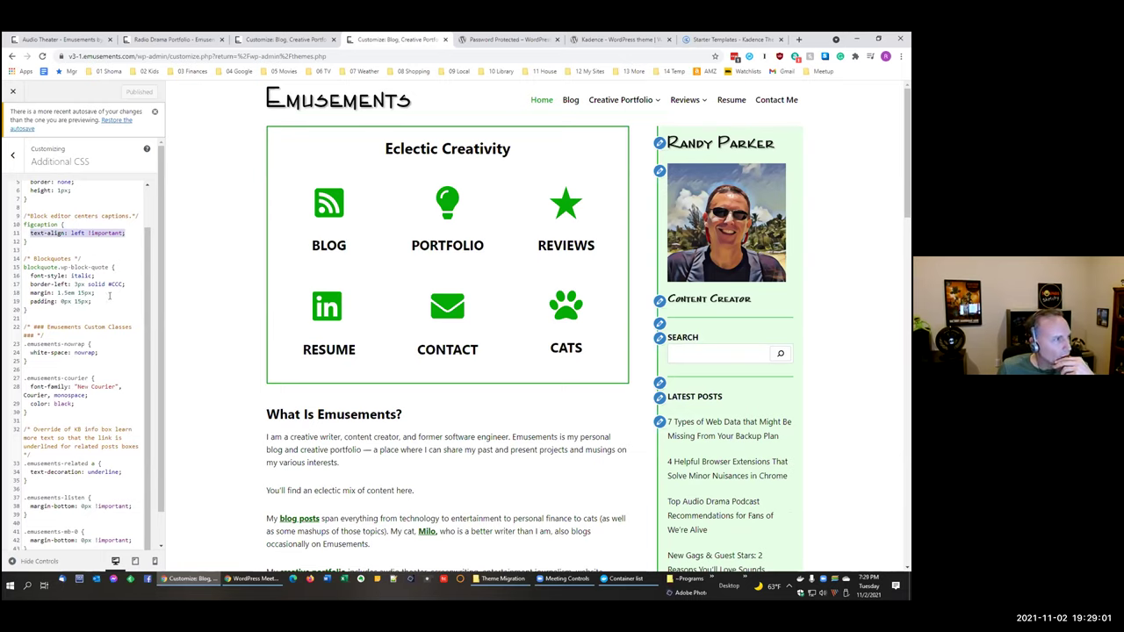
pyautogui.scroll(-1, 110, 295)
pyautogui.click(76, 261)
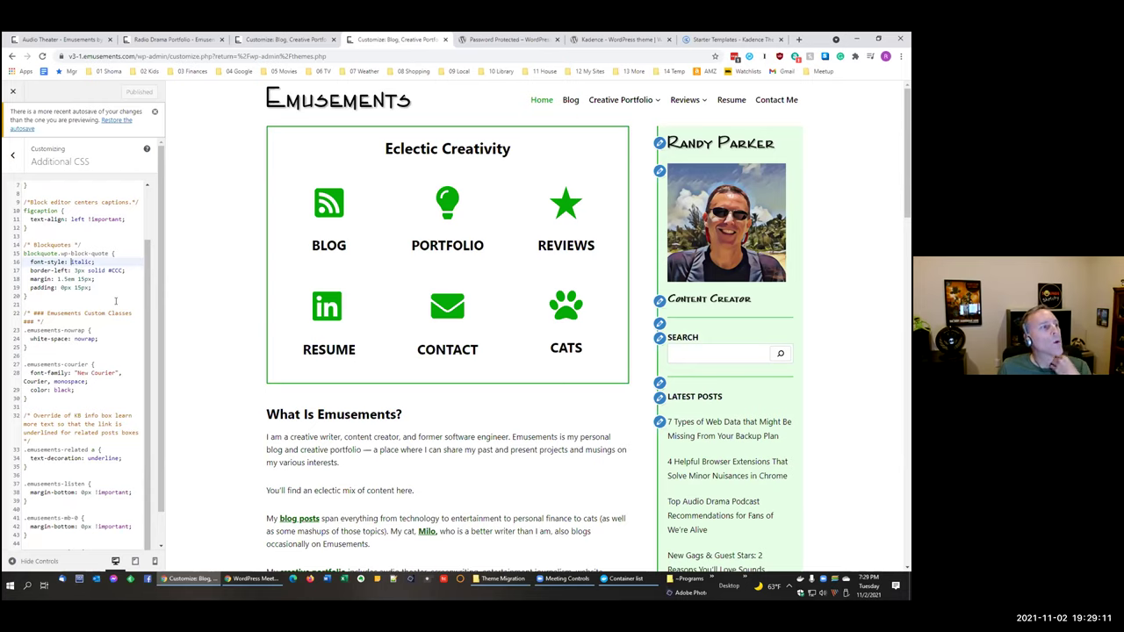
pyautogui.scroll(-1, 115, 301)
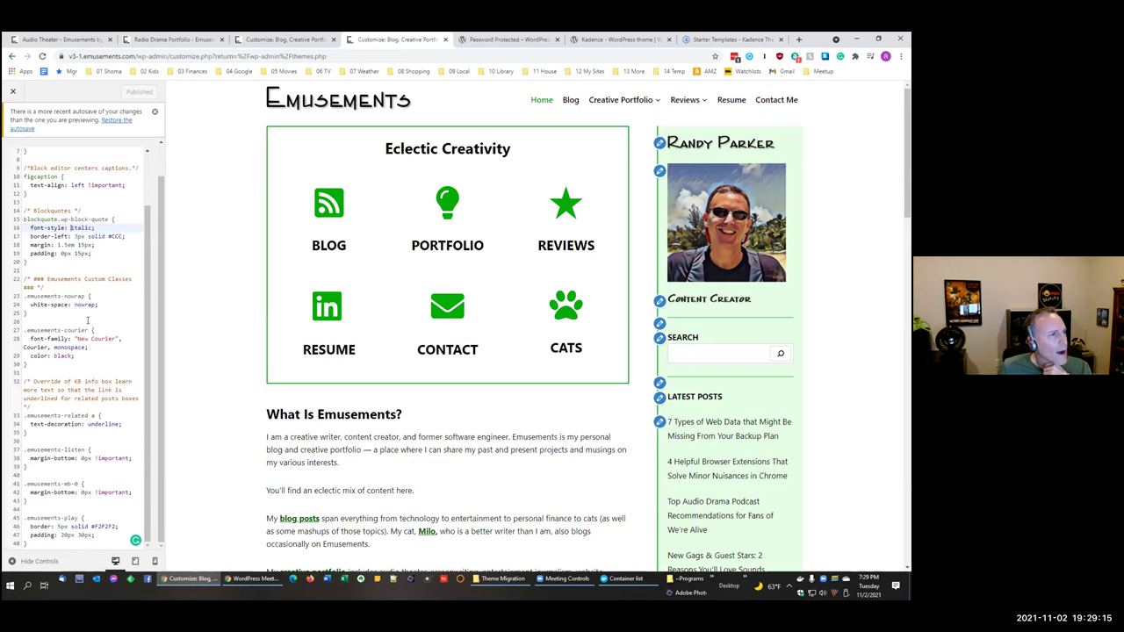
pyautogui.moveTo(131, 304); pyautogui.dragTo(31, 305)
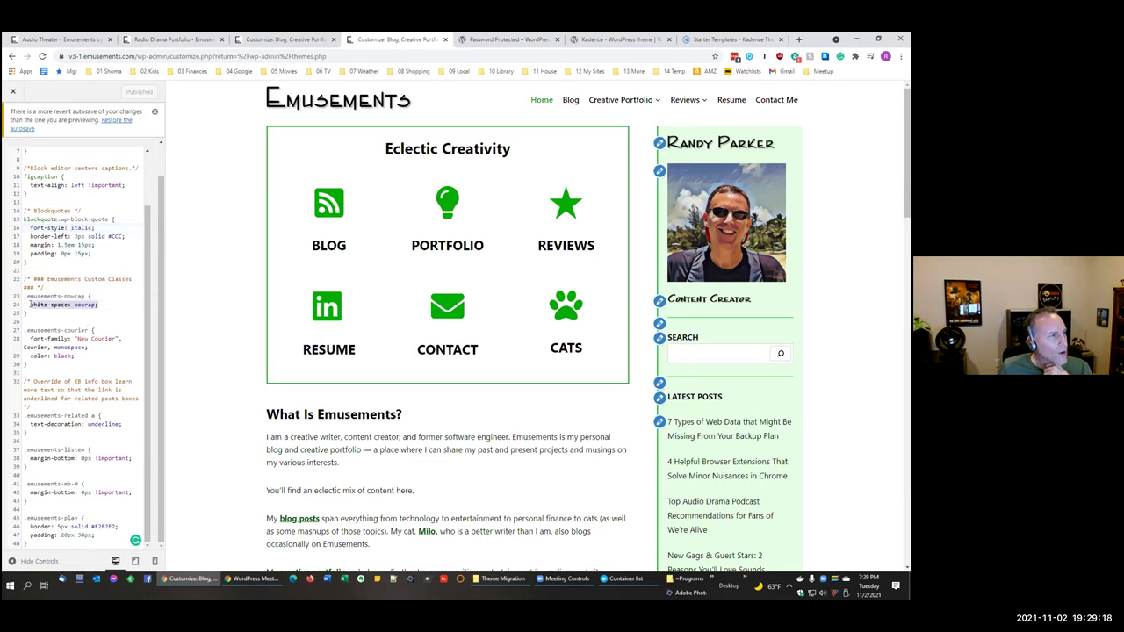
# Step: Minimize and restore Chrome, clear the nowrap selection, and switch to the Emusements V2 customizer
pyautogui.click(876, 40)
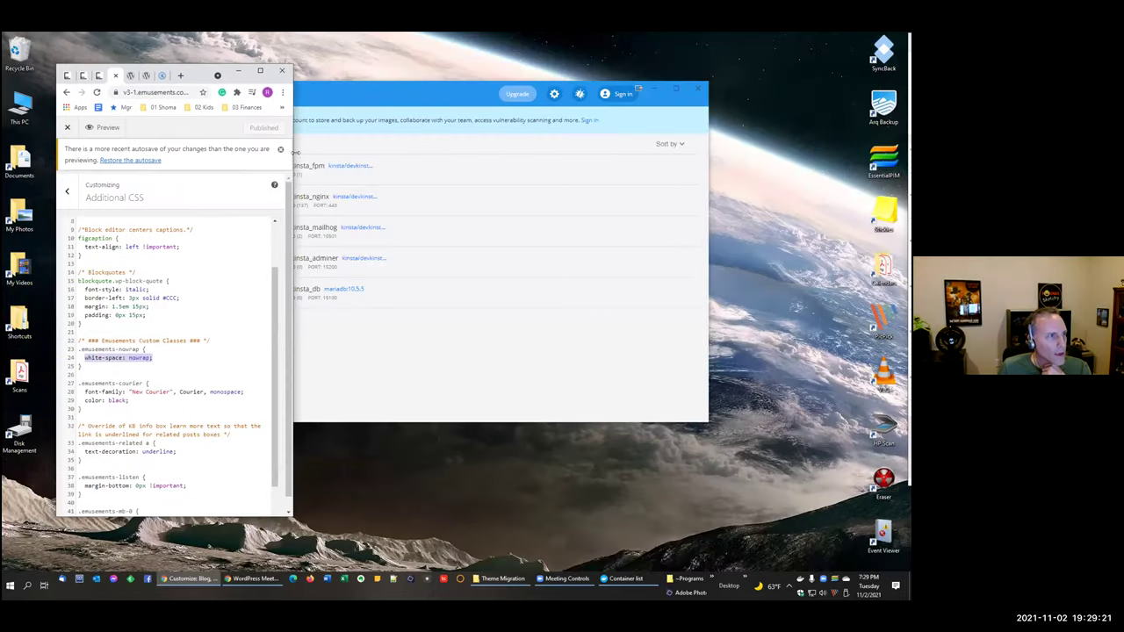
pyautogui.click(260, 70)
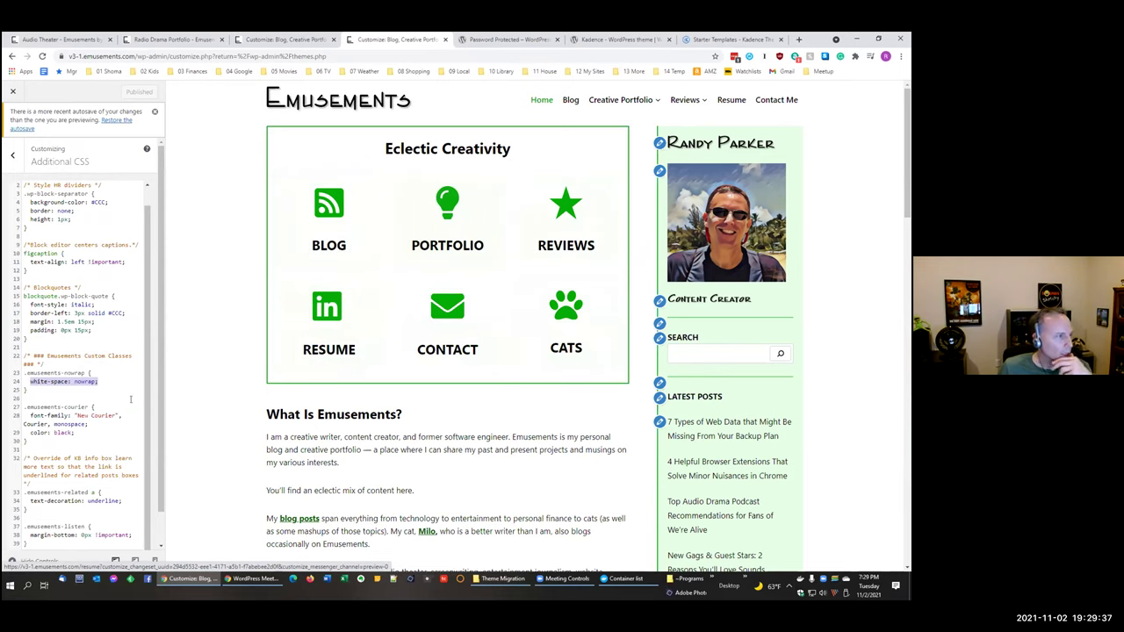
pyautogui.scroll(-2, 56, 385)
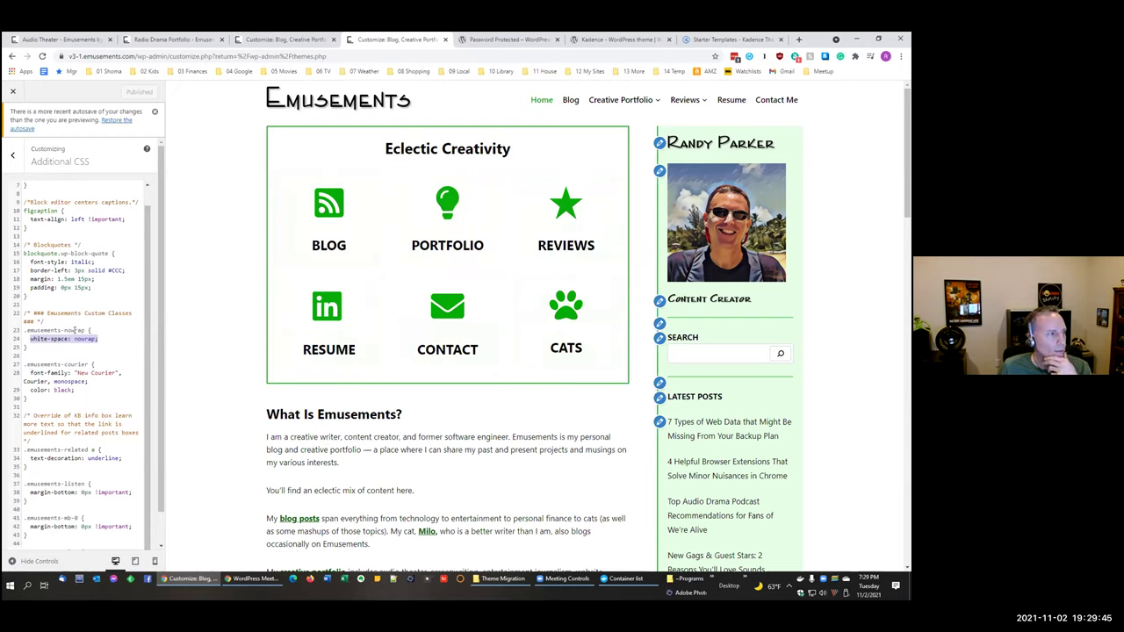
pyautogui.click(74, 330)
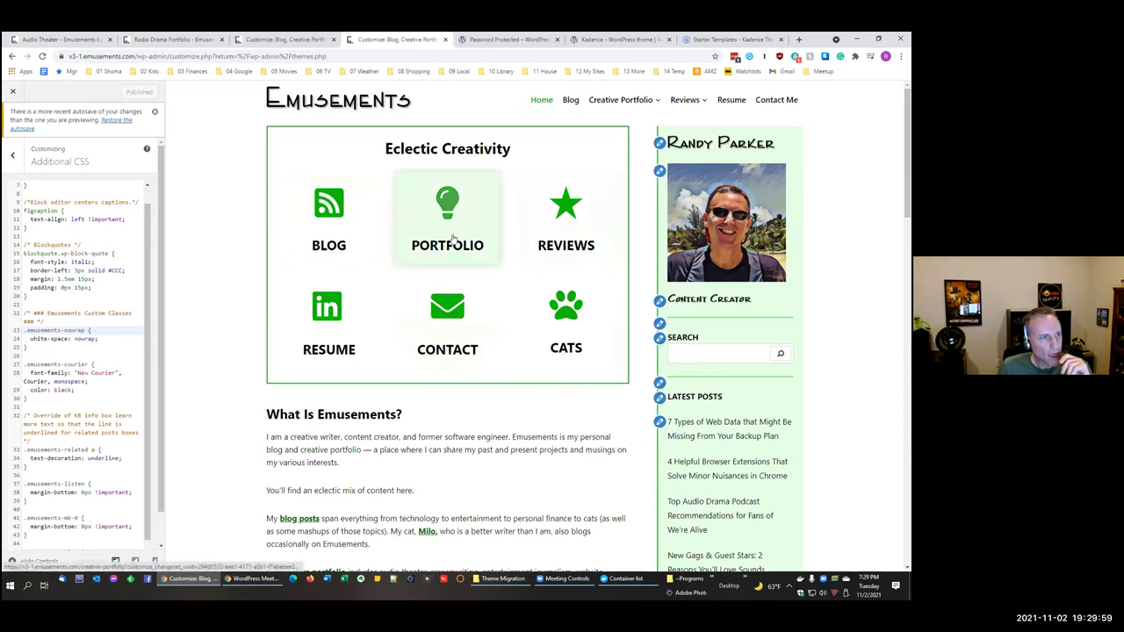
pyautogui.scroll(-2, 113, 329)
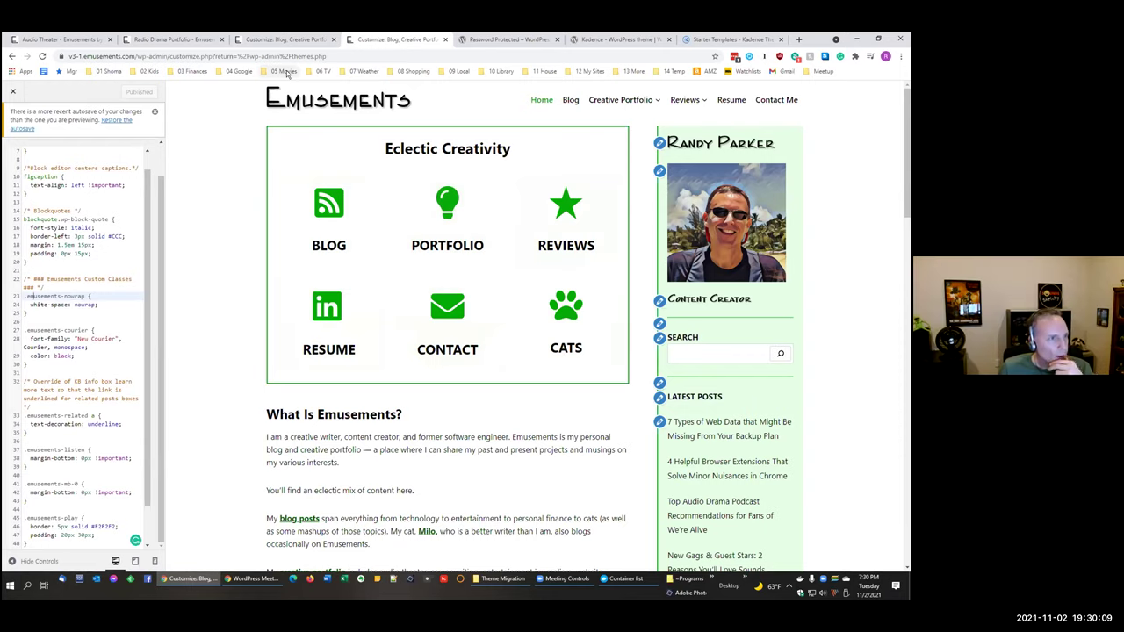
pyautogui.click(281, 41)
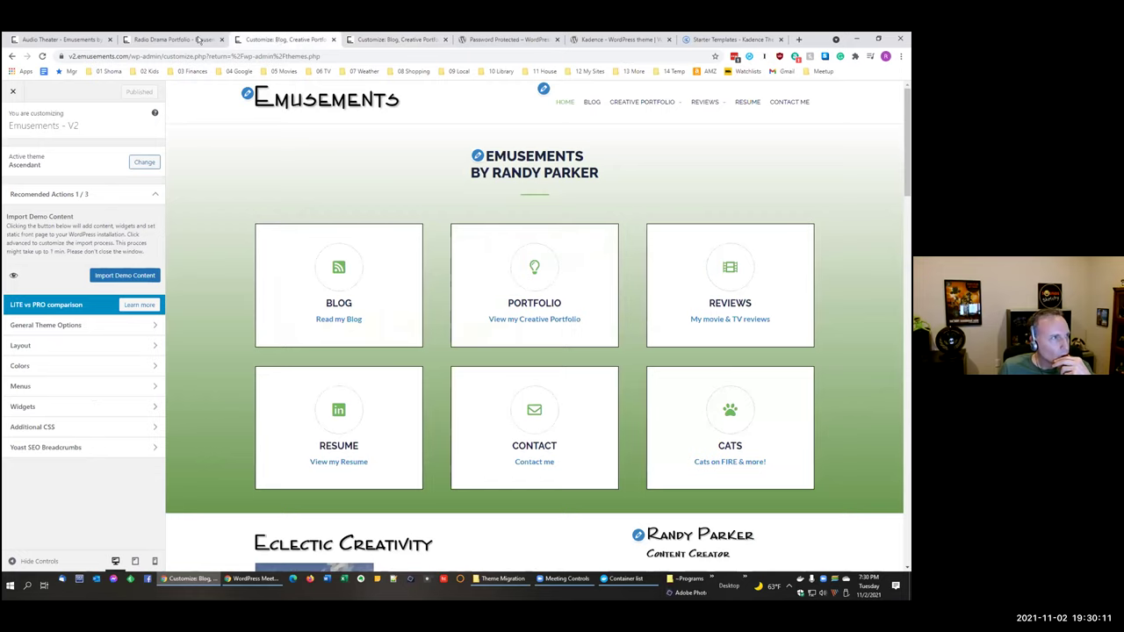
# Step: Glance at the Radio Drama and Password Protected tabs, then close the v3-1 customizer and open Pages
pyautogui.click(201, 40)
pyautogui.click(506, 40)
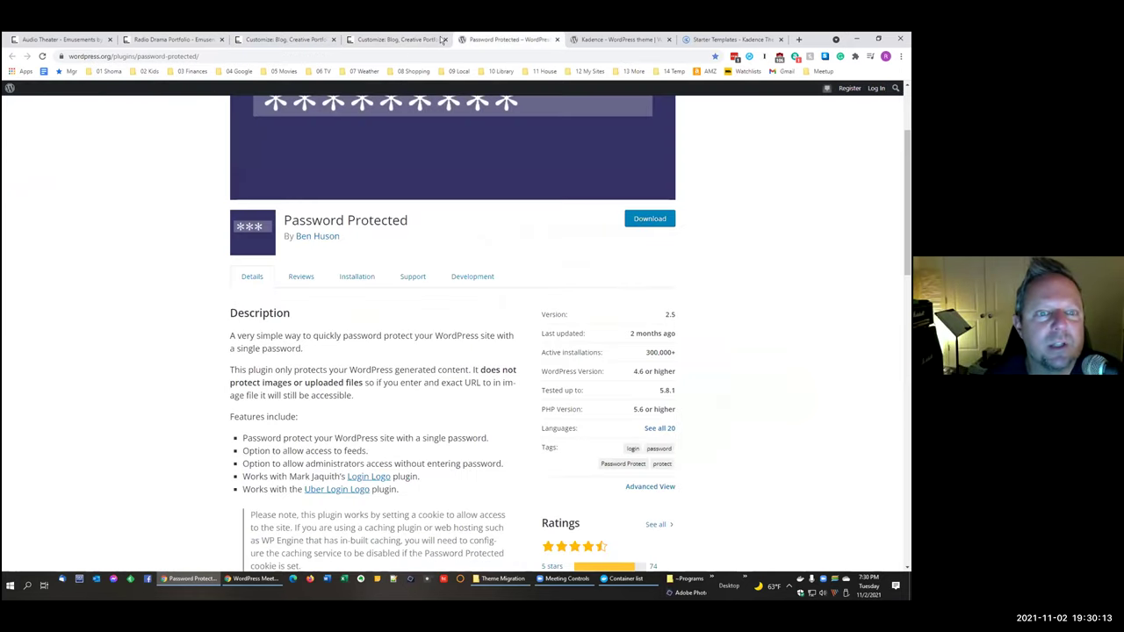
pyautogui.click(422, 40)
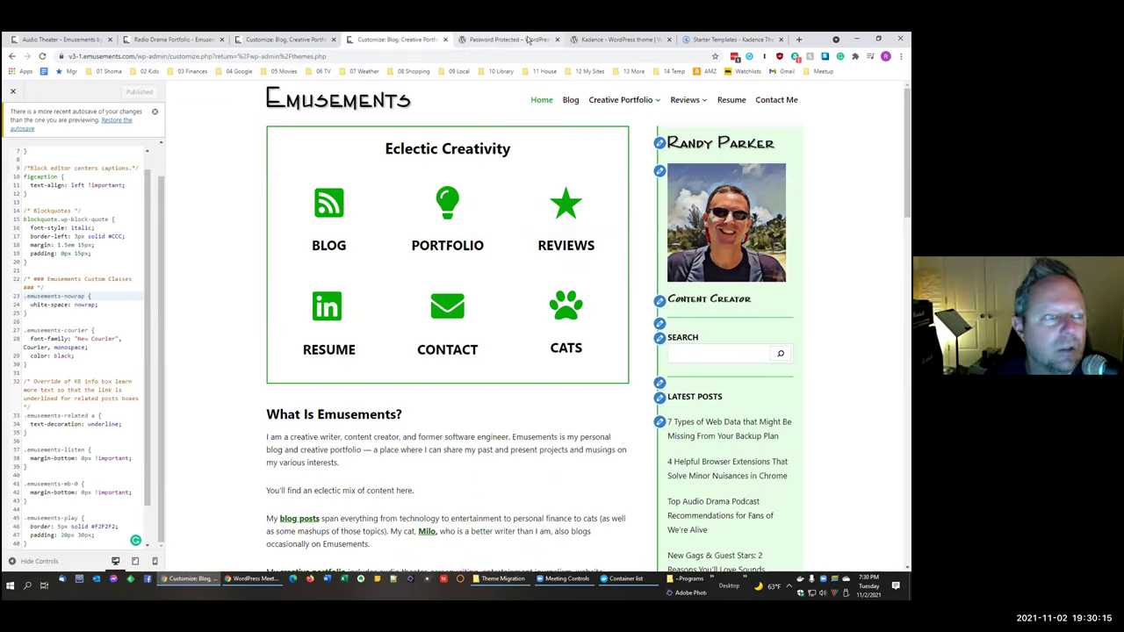
pyautogui.click(14, 91)
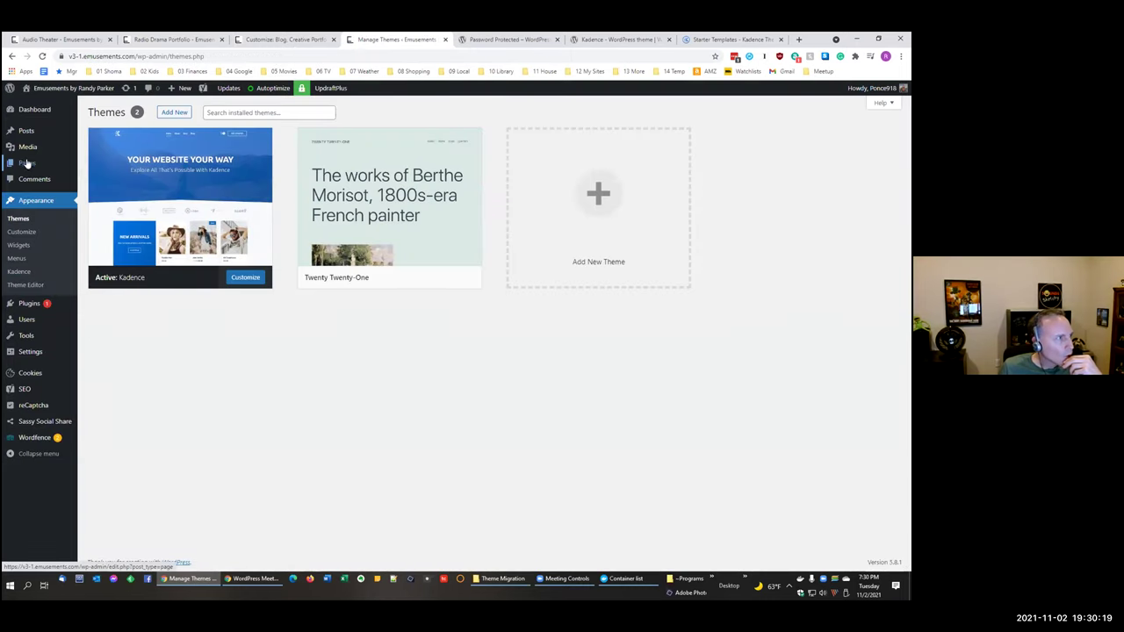
pyautogui.click(27, 163)
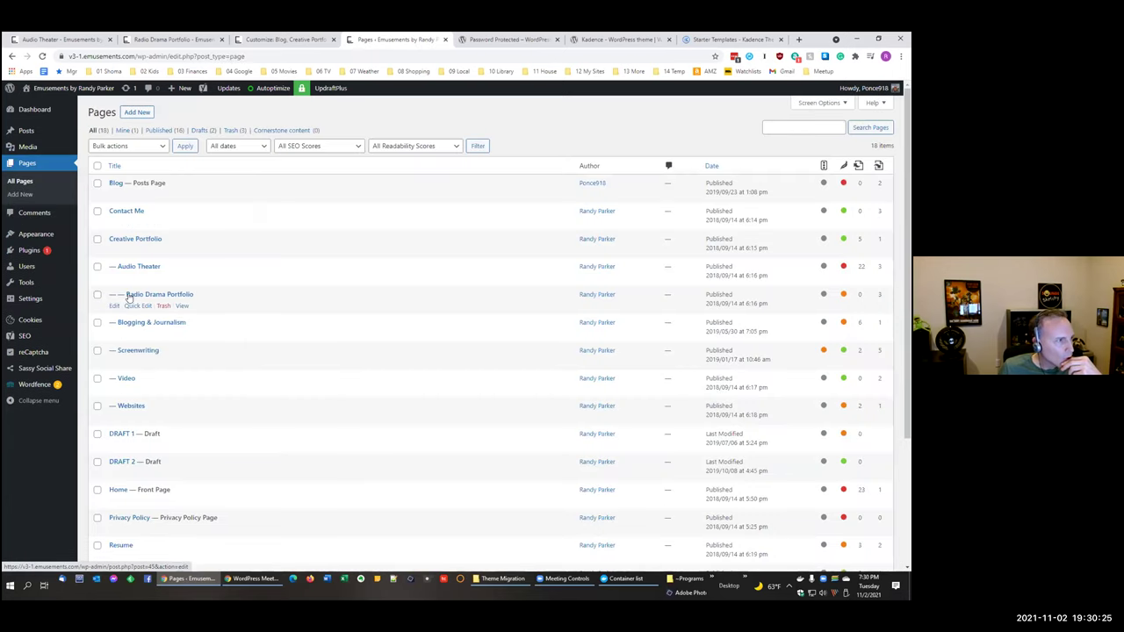
# Step: Edit the Home page, select its Eclectic Creativity icon row and show the block outline
pyautogui.scroll(-1, 128, 298)
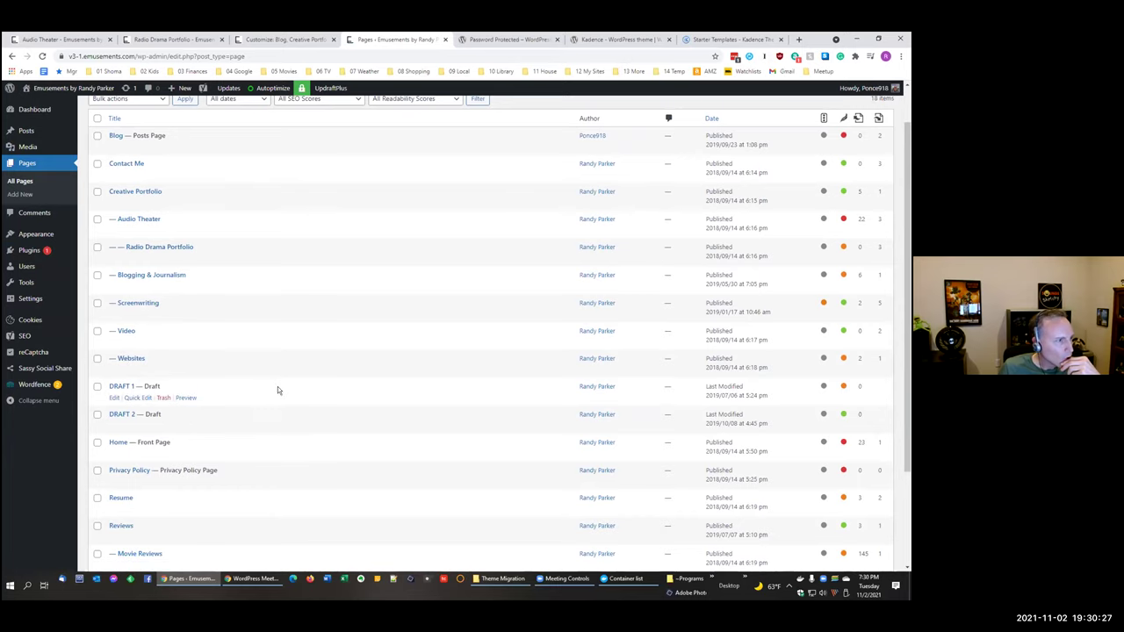
pyautogui.click(114, 454)
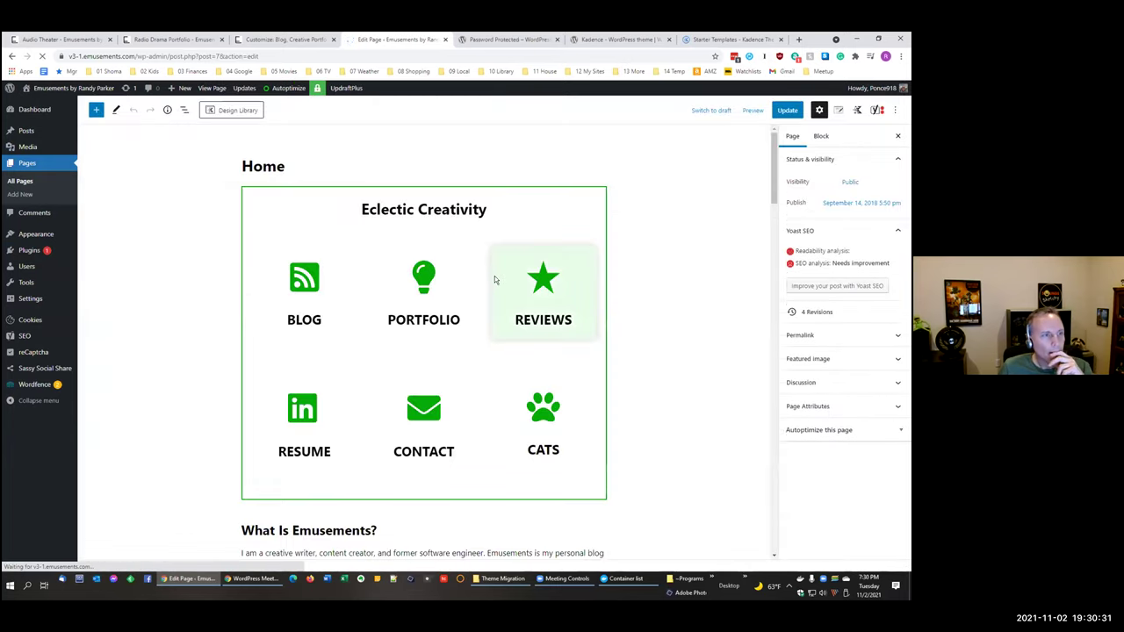
pyautogui.scroll(-2, 562, 289)
pyautogui.scroll(2, 577, 292)
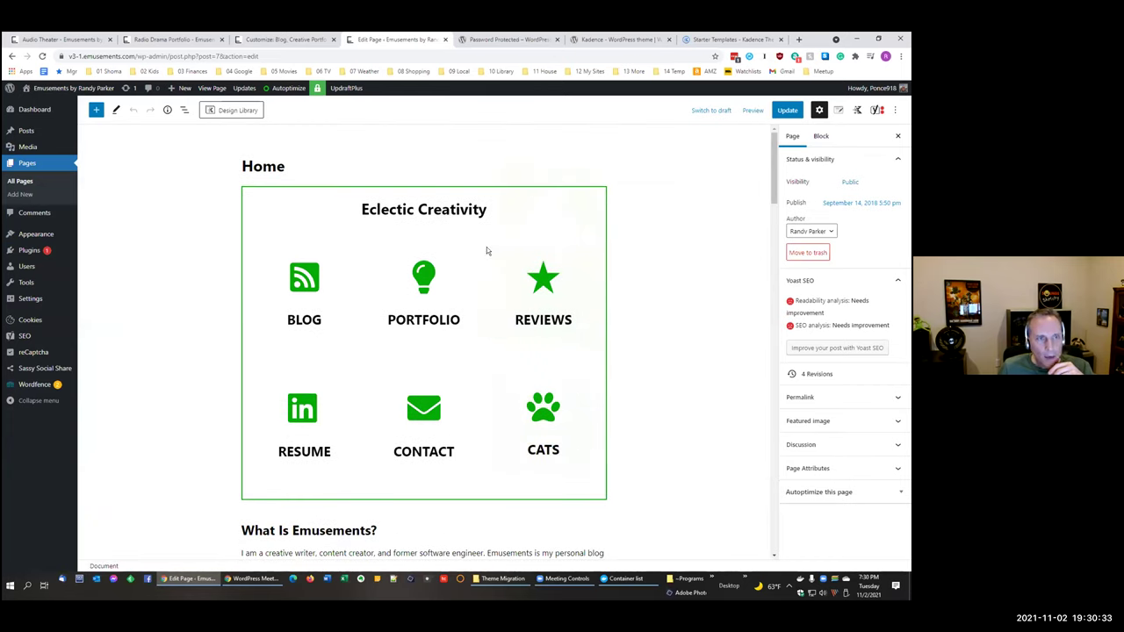
pyautogui.click(342, 229)
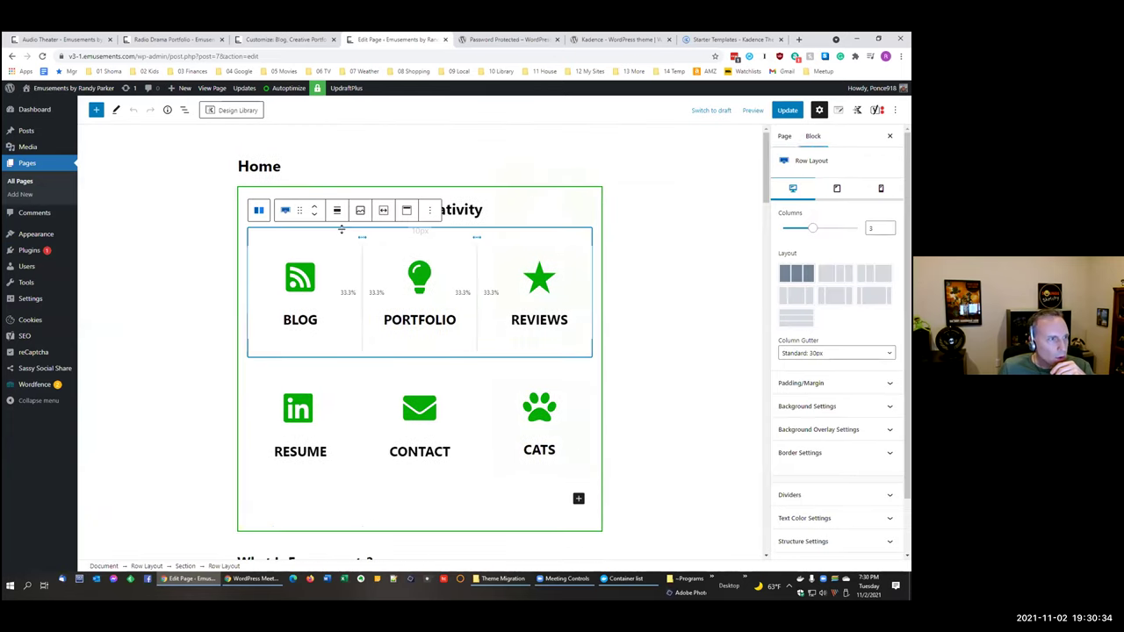
pyautogui.click(184, 110)
# Step: Select the BLOG info box, keep its media Top-aligned as an Icon, and open the icon picker
pyautogui.click(160, 246)
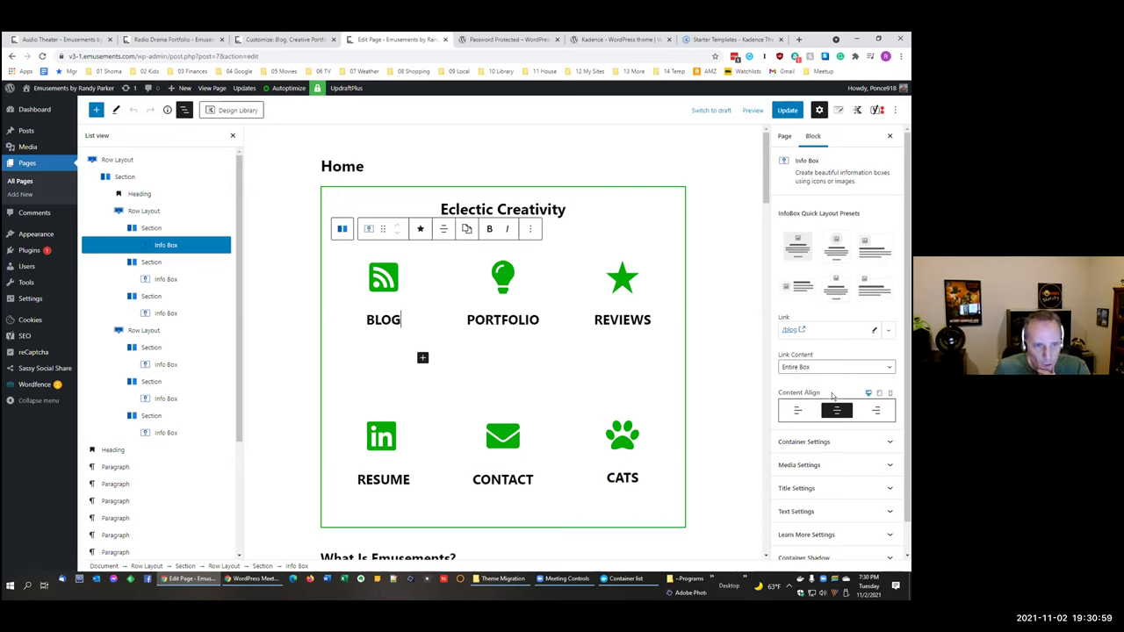
pyautogui.scroll(-1, 833, 396)
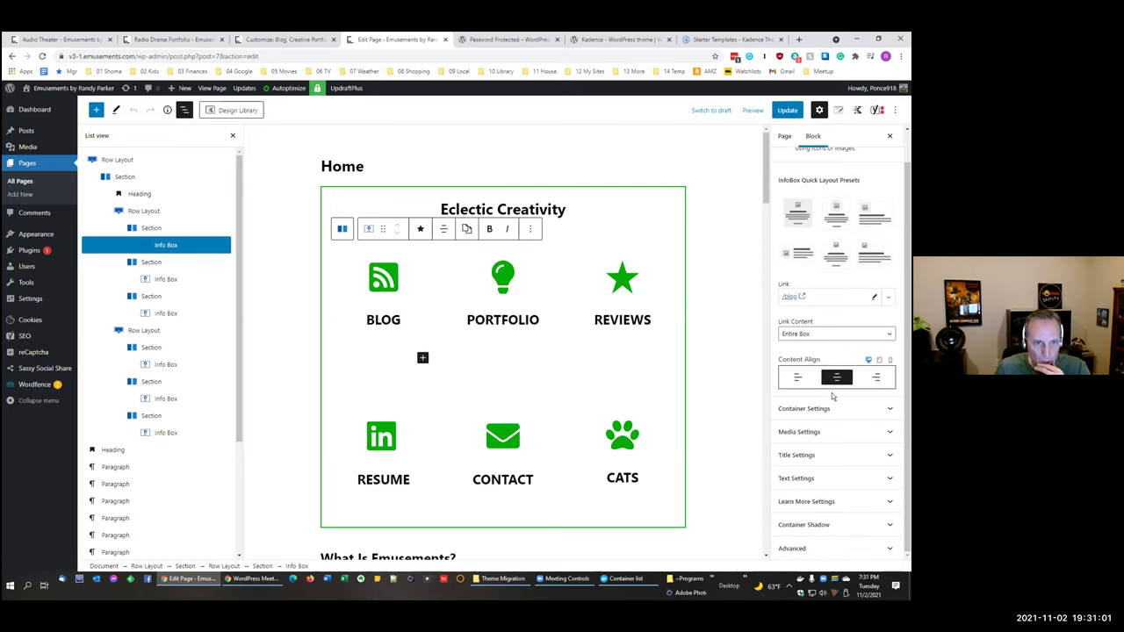
pyautogui.click(797, 432)
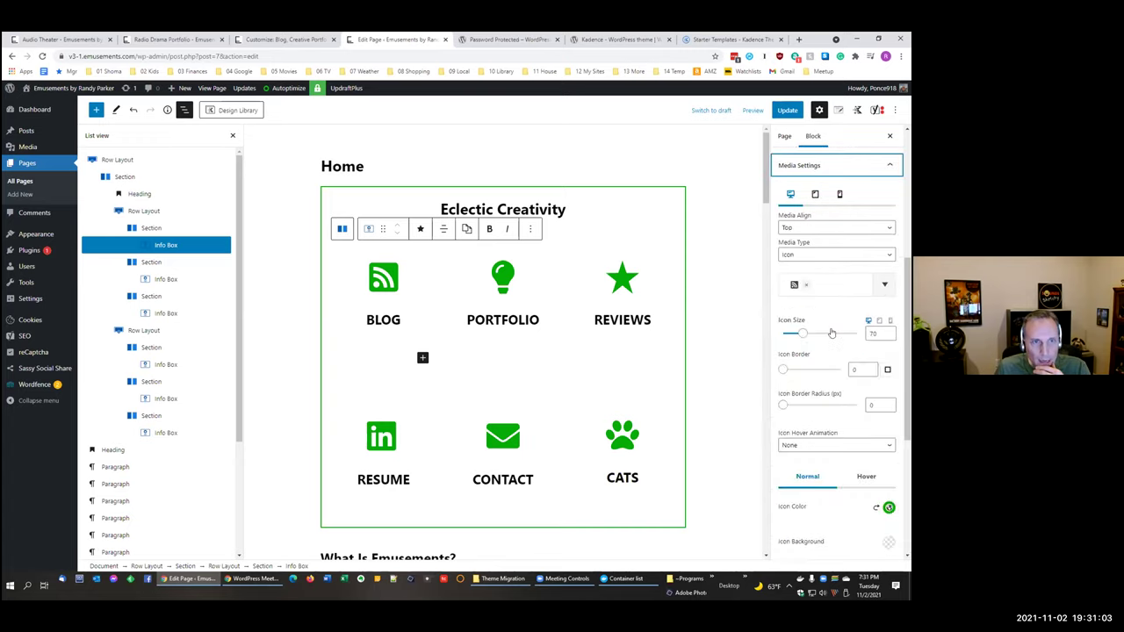
pyautogui.click(793, 229)
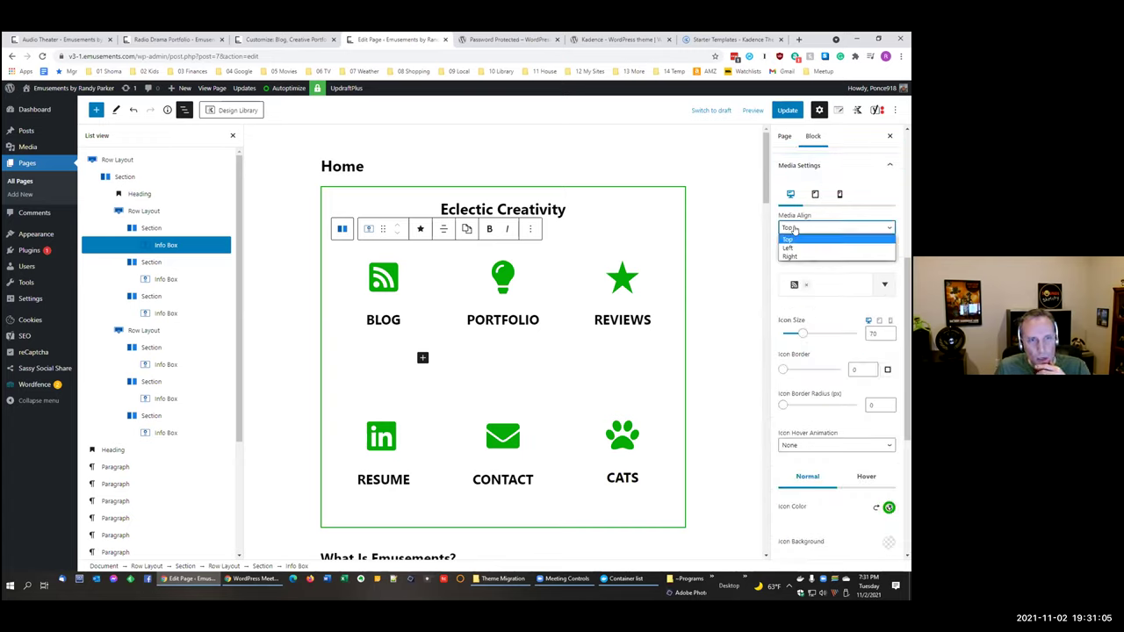
pyautogui.click(864, 196)
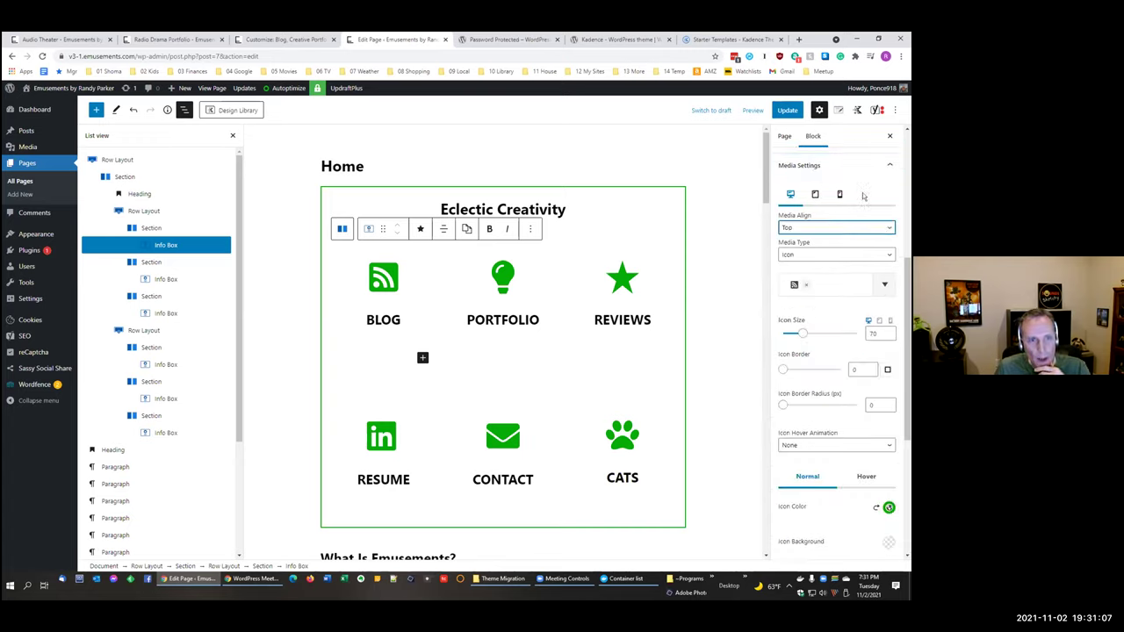
pyautogui.click(799, 256)
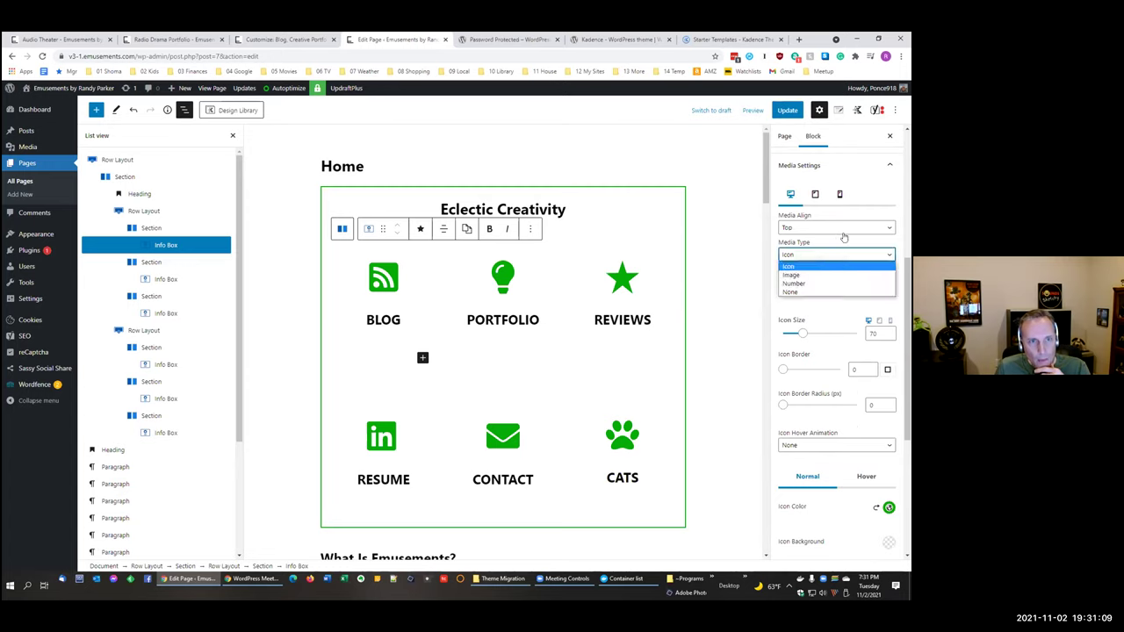
pyautogui.click(843, 240)
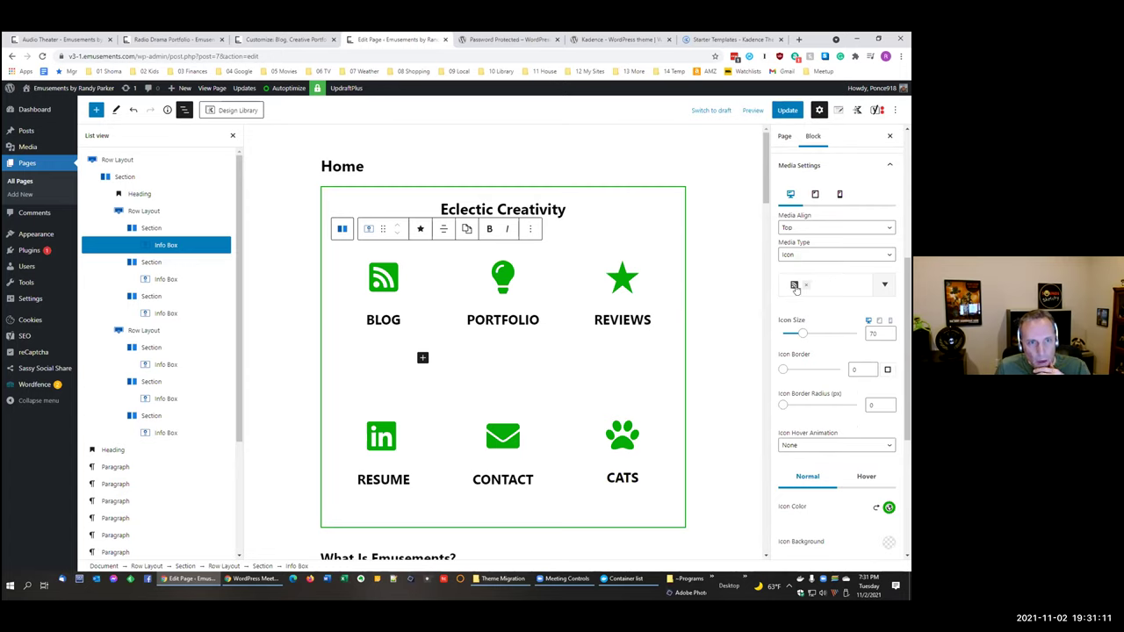
pyautogui.click(881, 286)
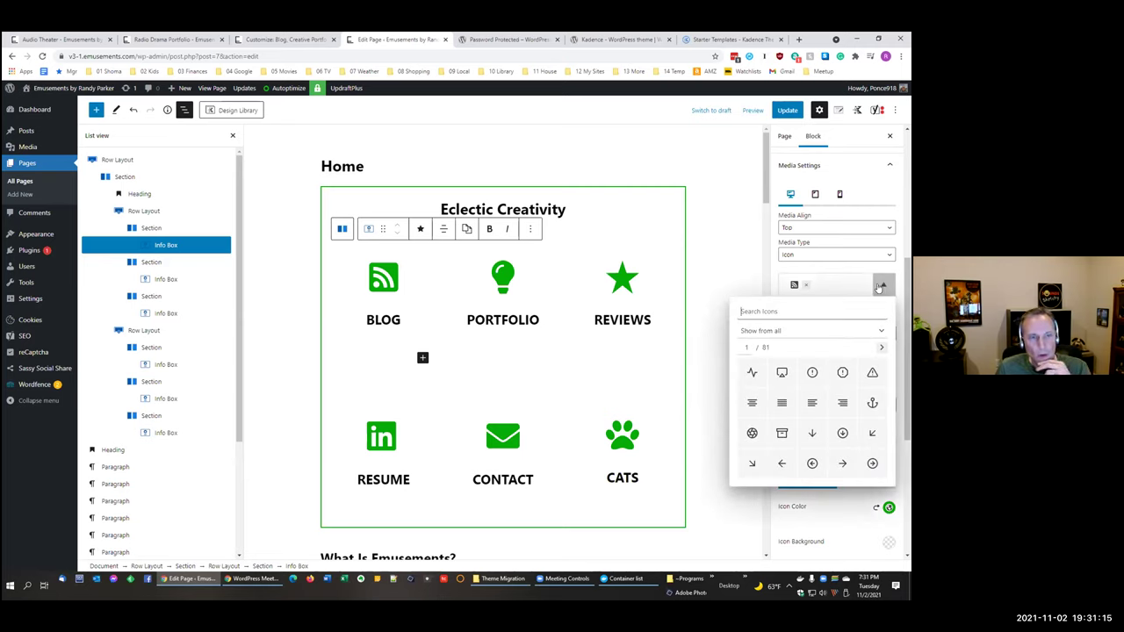
# Step: Close the icon picker and set the BLOG icon's hover animation to Border Spin In
pyautogui.click(877, 213)
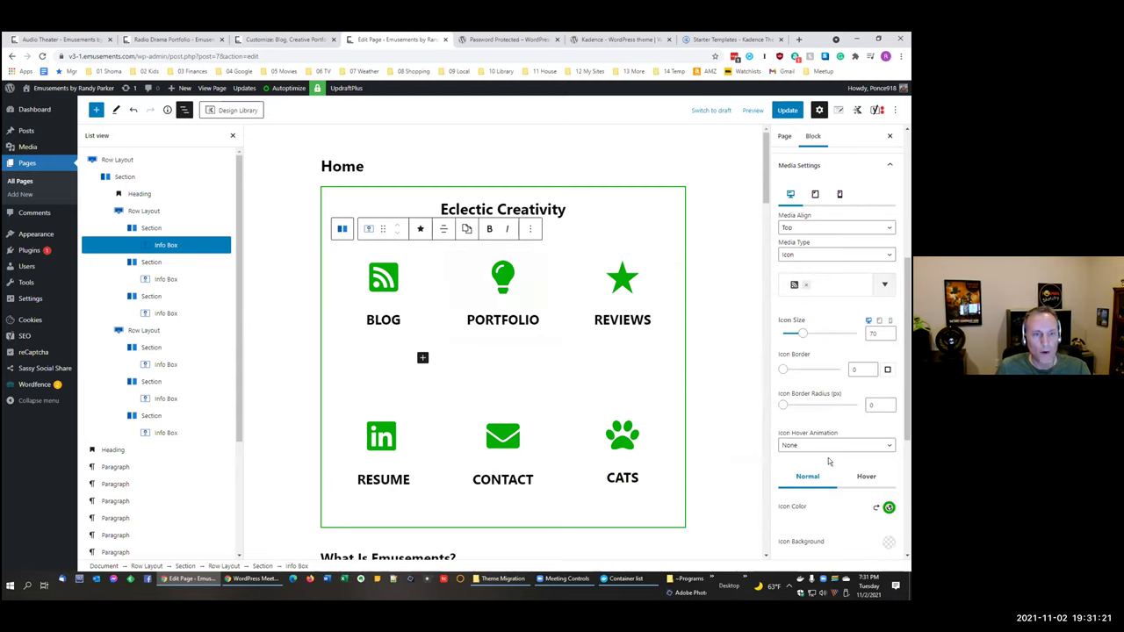
pyautogui.scroll(-2, 831, 456)
pyautogui.click(812, 306)
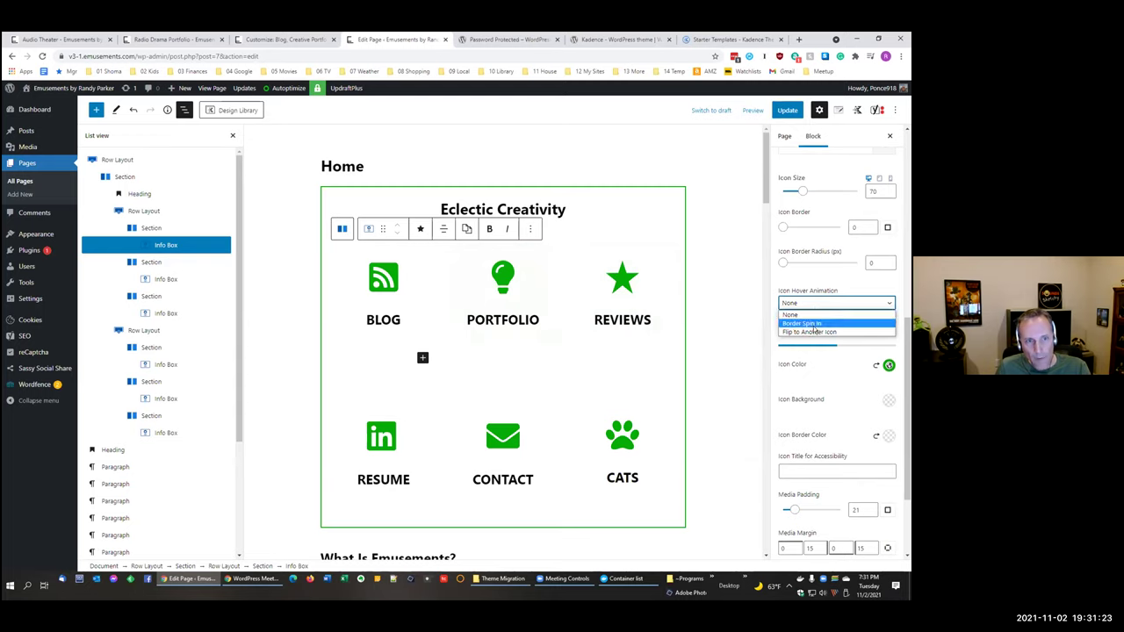
pyautogui.click(813, 323)
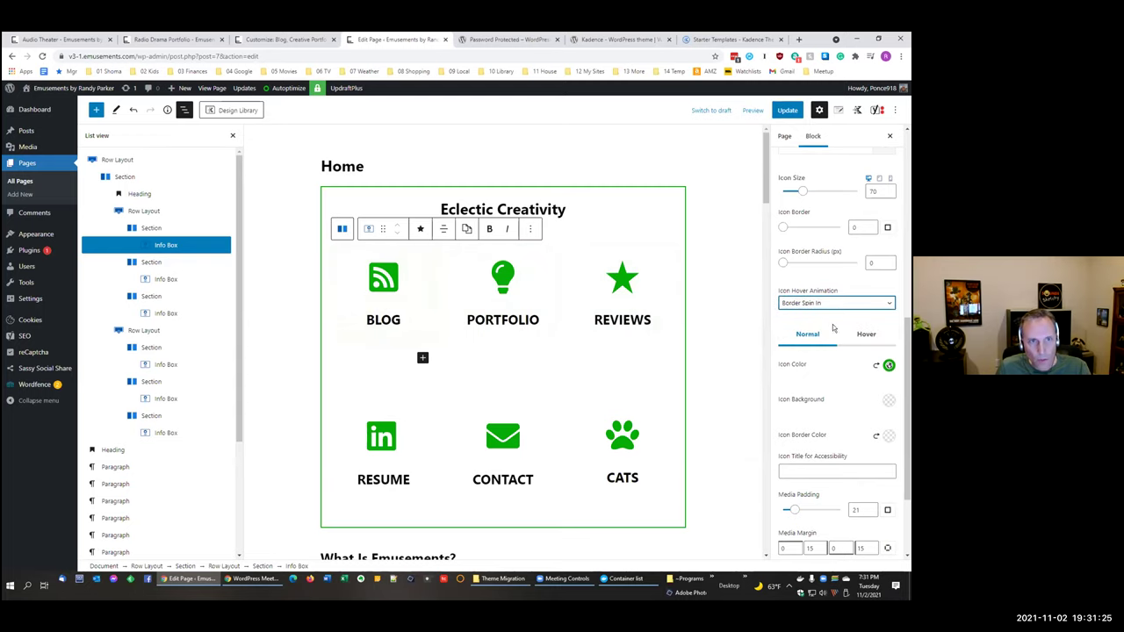
pyautogui.scroll(5, 833, 328)
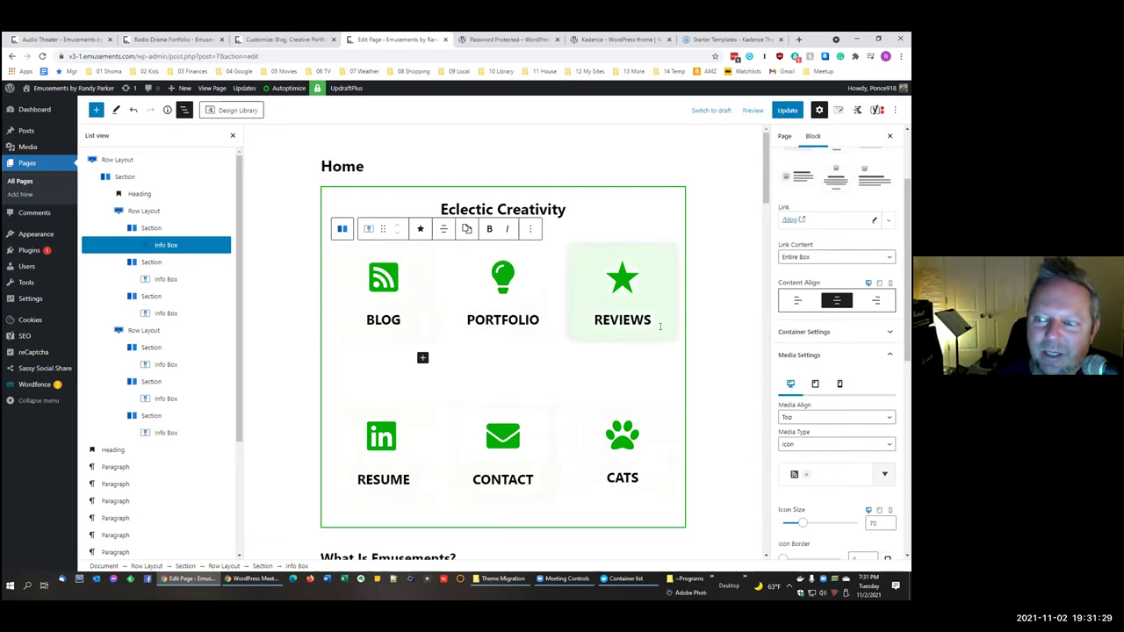
pyautogui.scroll(1, 849, 379)
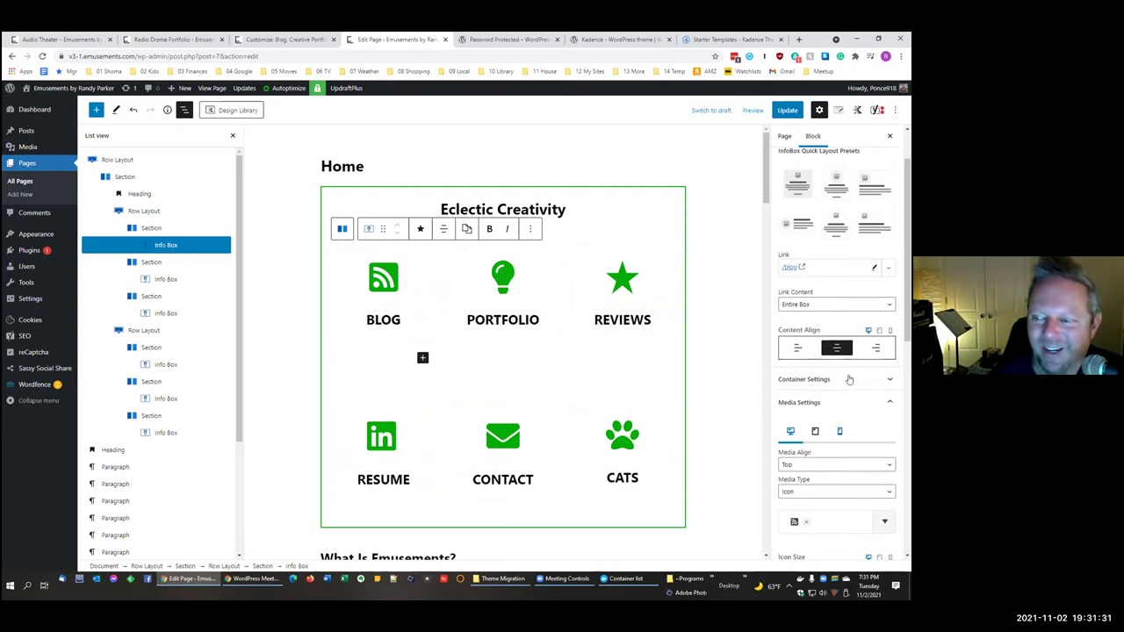
pyautogui.scroll(-5, 849, 379)
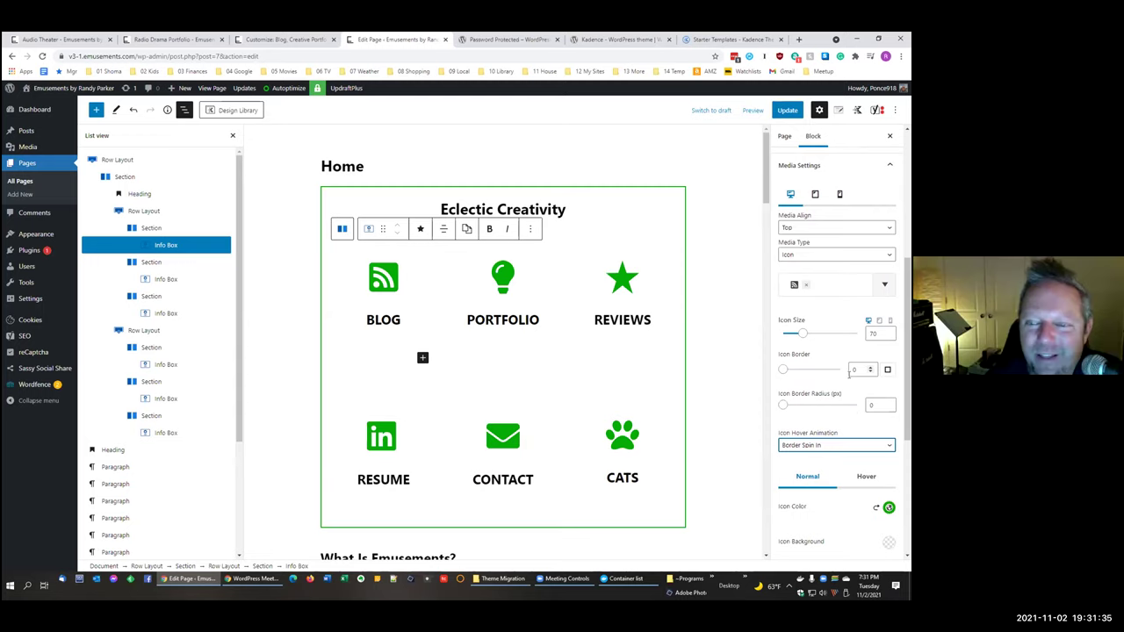
pyautogui.scroll(2, 849, 377)
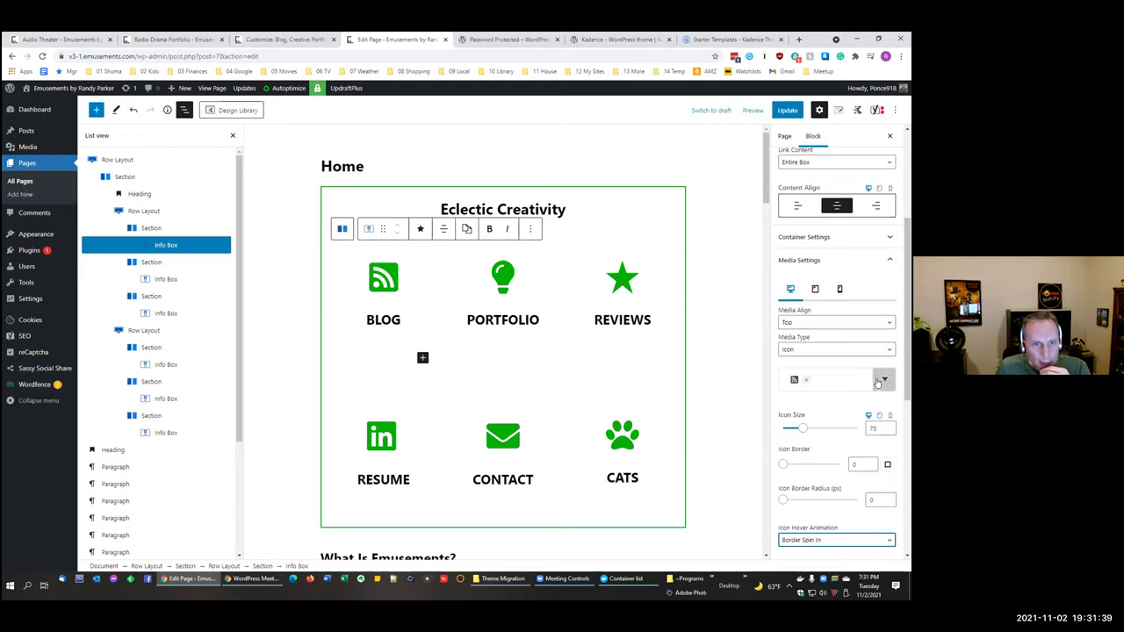
# Step: Browse the icon library, close it keeping the RSS feed icon, and nudge the size toward 71
pyautogui.click(884, 379)
pyautogui.click(872, 229)
pyautogui.click(873, 229)
pyautogui.click(872, 229)
pyautogui.click(873, 229)
pyautogui.click(872, 229)
pyautogui.click(872, 229)
pyautogui.click(873, 229)
pyautogui.click(872, 229)
pyautogui.click(873, 229)
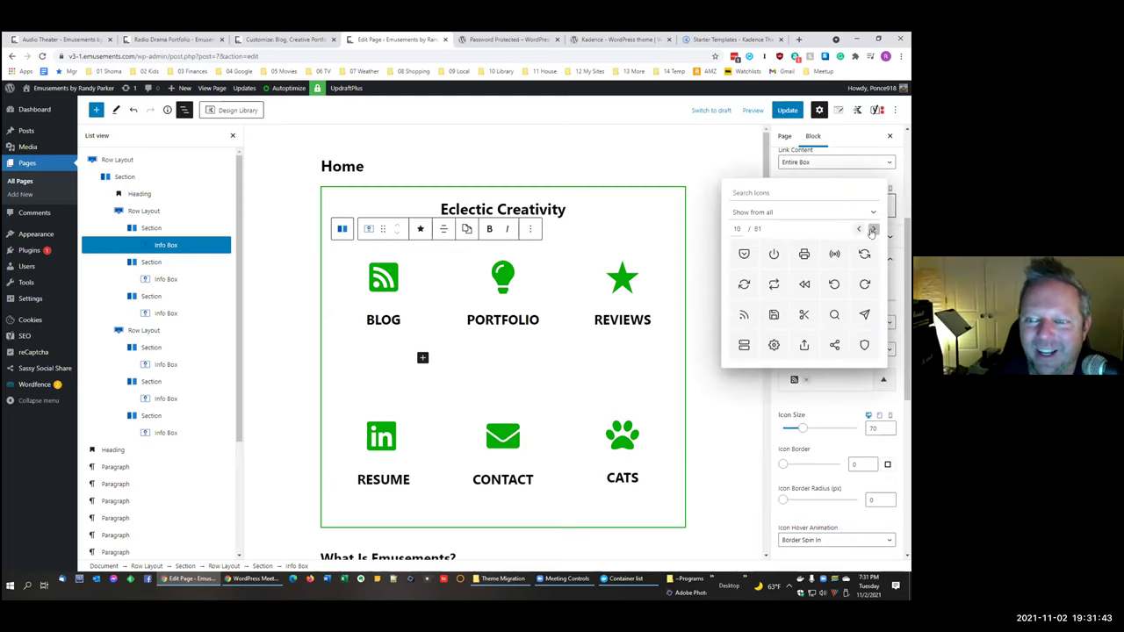
pyautogui.click(841, 177)
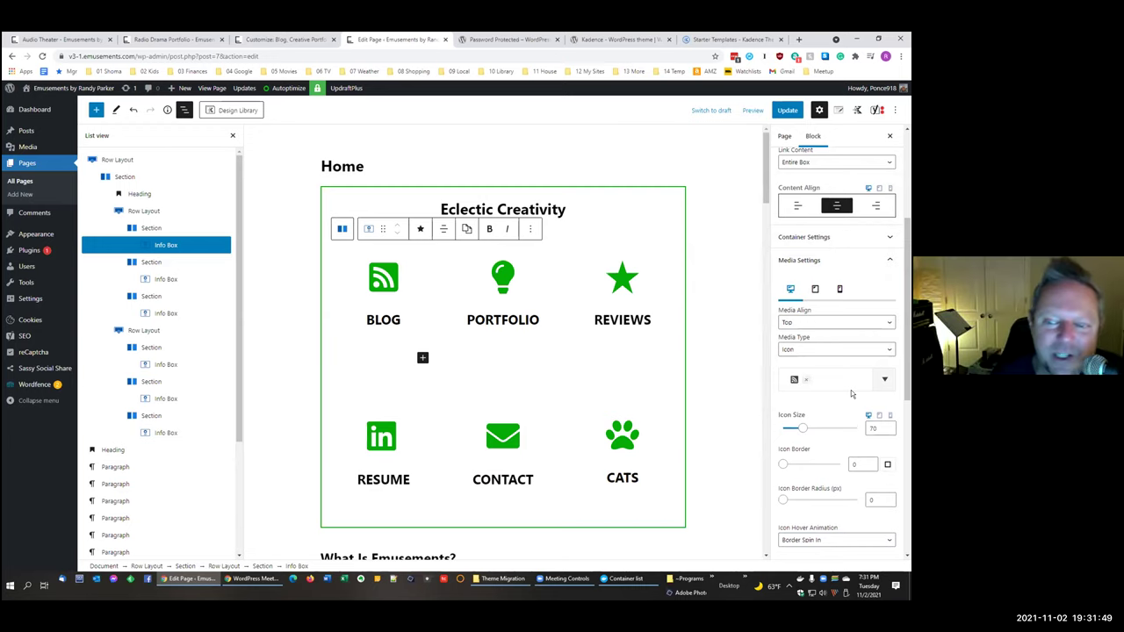
pyautogui.scroll(-2, 851, 390)
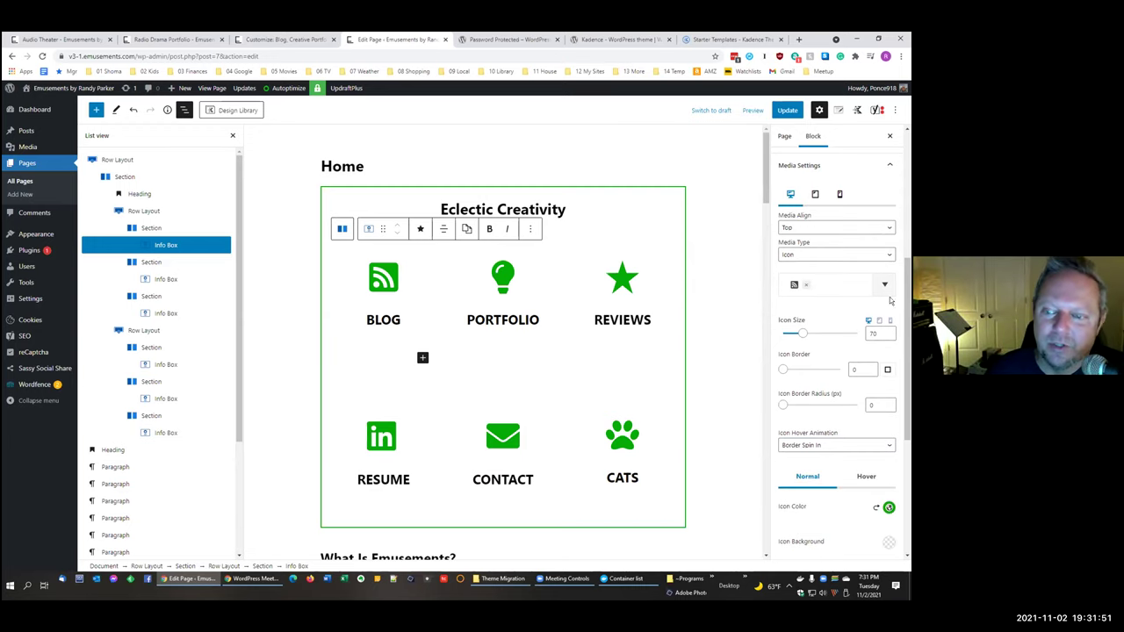
pyautogui.click(888, 333)
# Step: Adjust the BLOG icon size up and down until it settles at 71
pyautogui.click(888, 336)
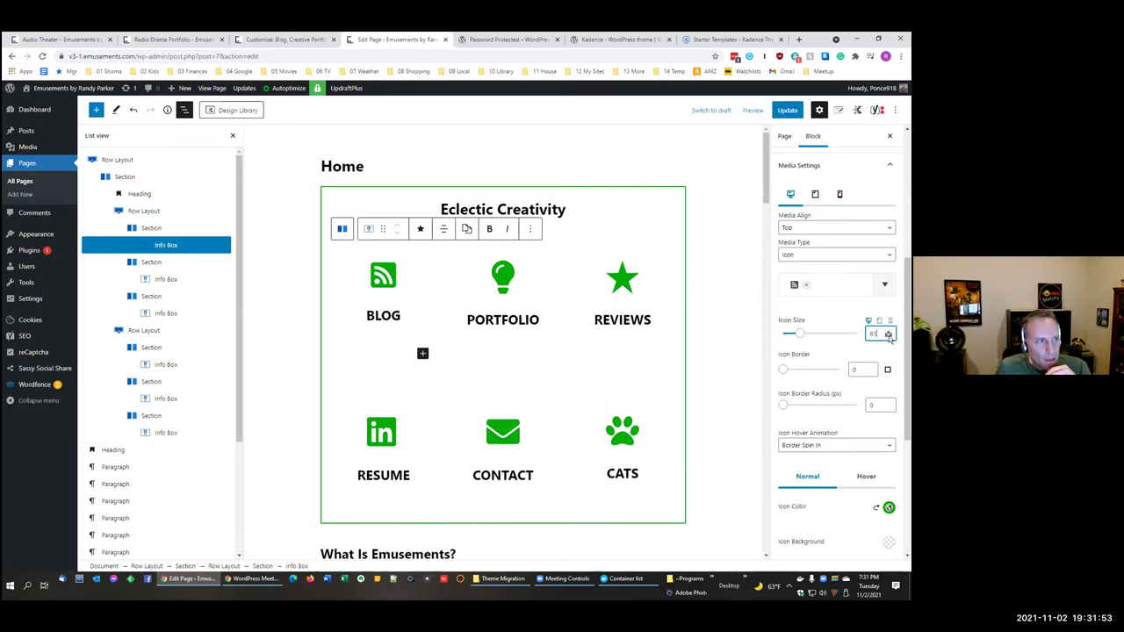
pyautogui.click(887, 329)
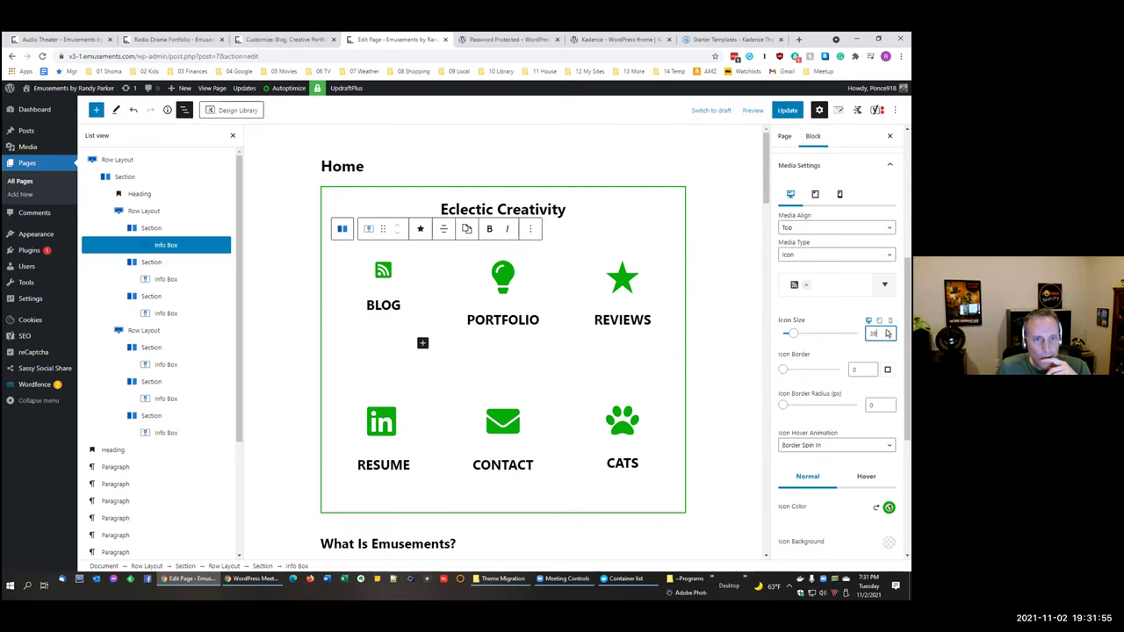
pyautogui.click(888, 331)
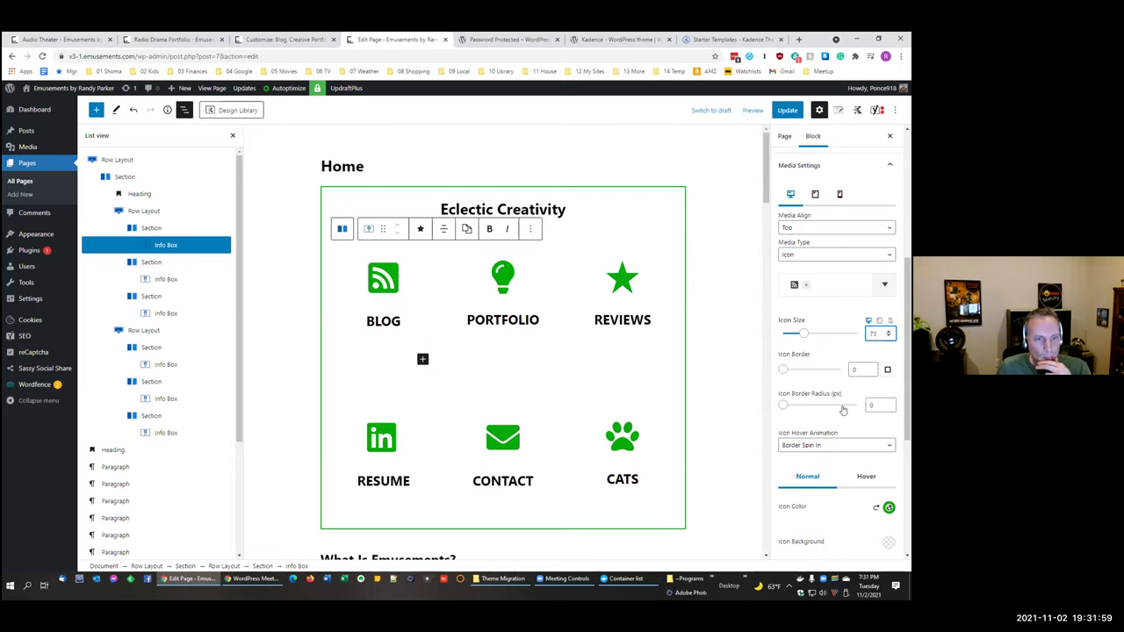
pyautogui.scroll(-2, 841, 404)
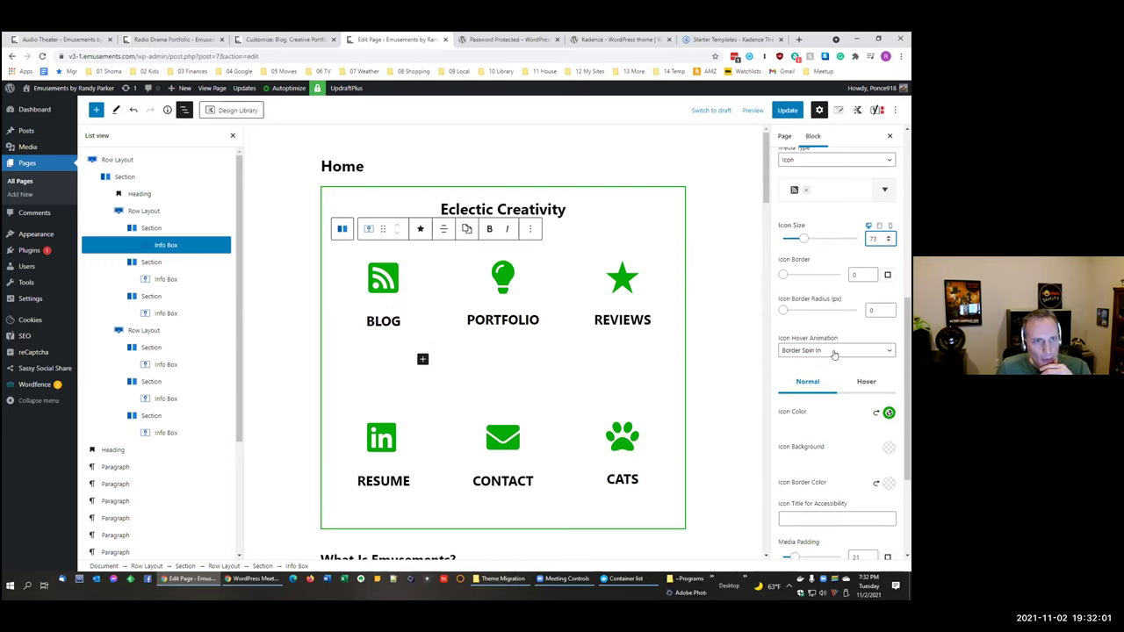
pyautogui.scroll(1, 888, 285)
pyautogui.click(888, 290)
pyautogui.click(888, 291)
pyautogui.click(888, 290)
pyautogui.click(887, 291)
pyautogui.click(887, 283)
pyautogui.click(887, 283)
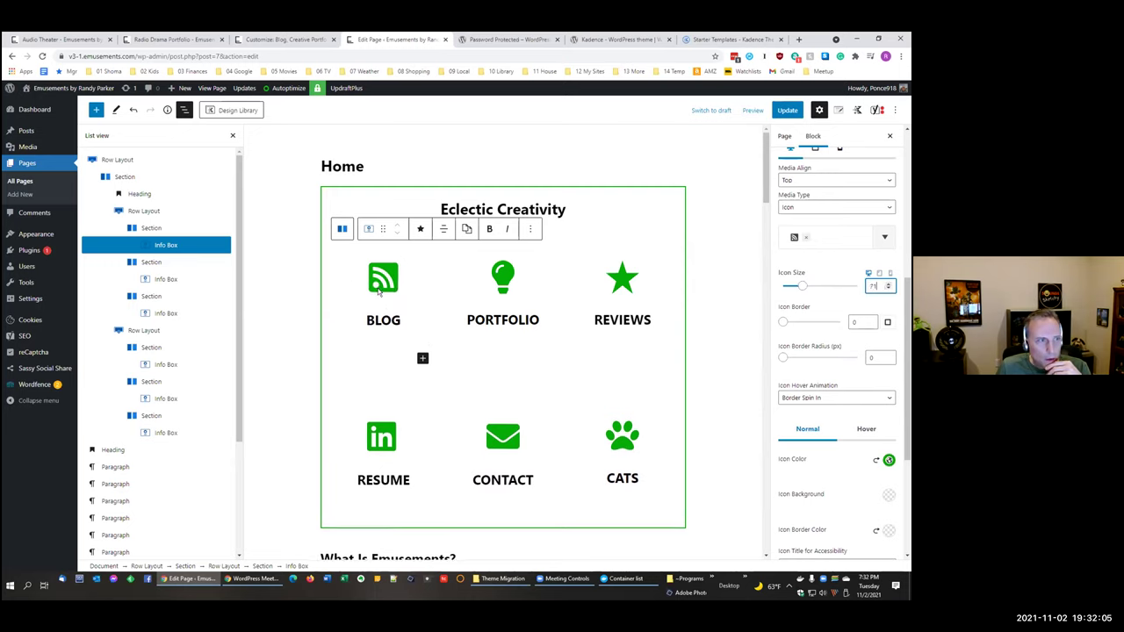
# Step: Recheck the icon hover animation list, leaving it at Border Spin In
pyautogui.click(824, 398)
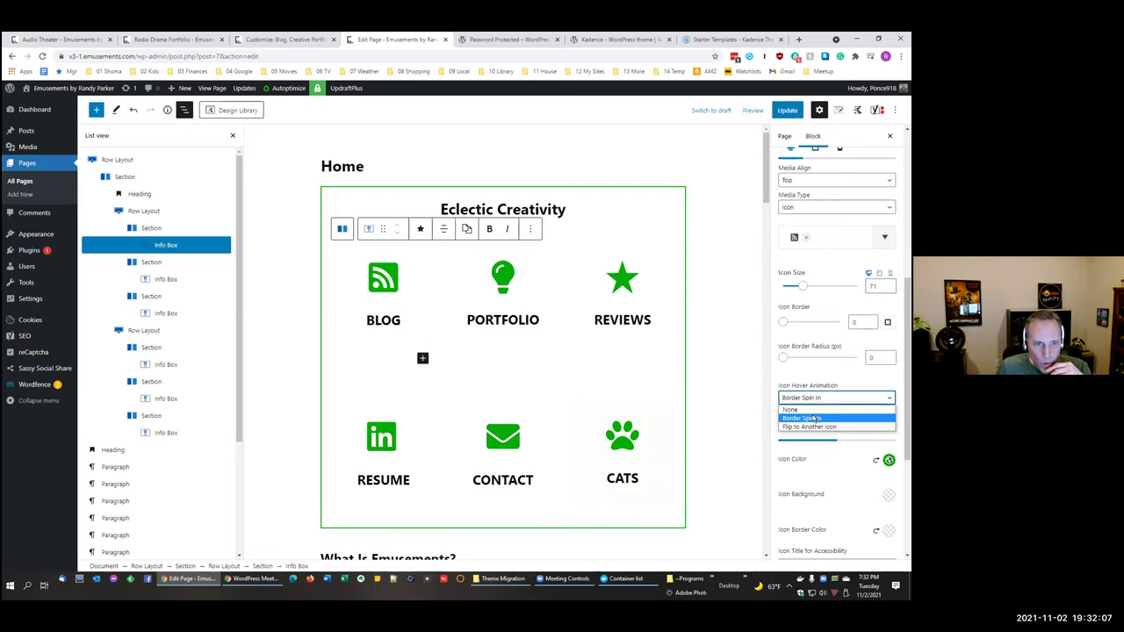
pyautogui.click(806, 398)
pyautogui.click(806, 398)
pyautogui.click(808, 386)
pyautogui.scroll(-3, 821, 415)
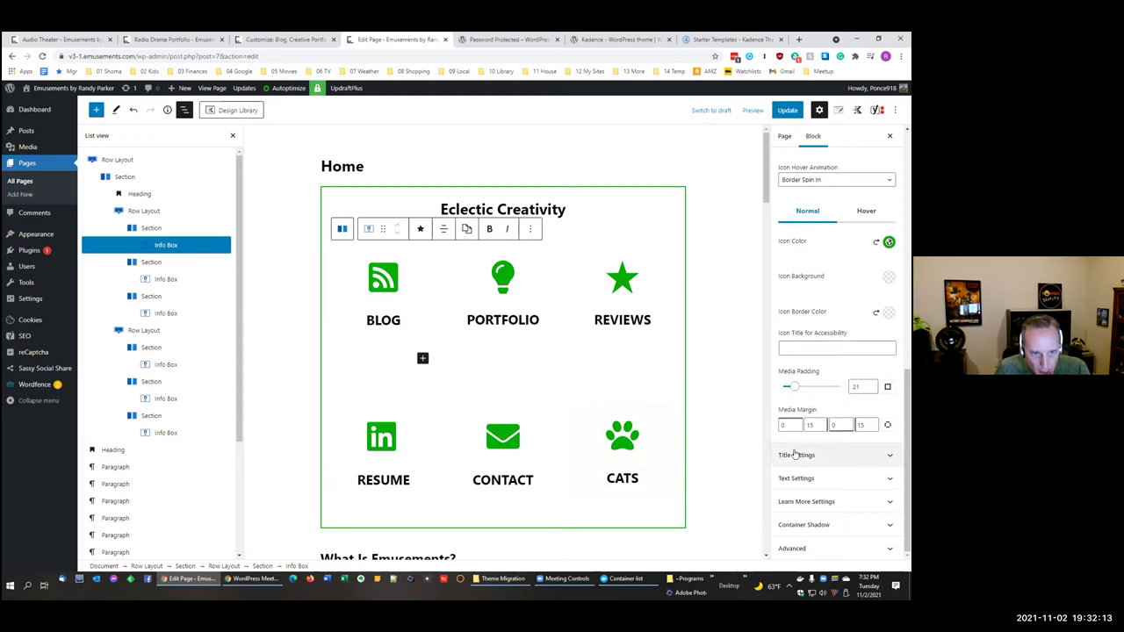
pyautogui.scroll(5, 808, 478)
pyautogui.scroll(-5, 816, 483)
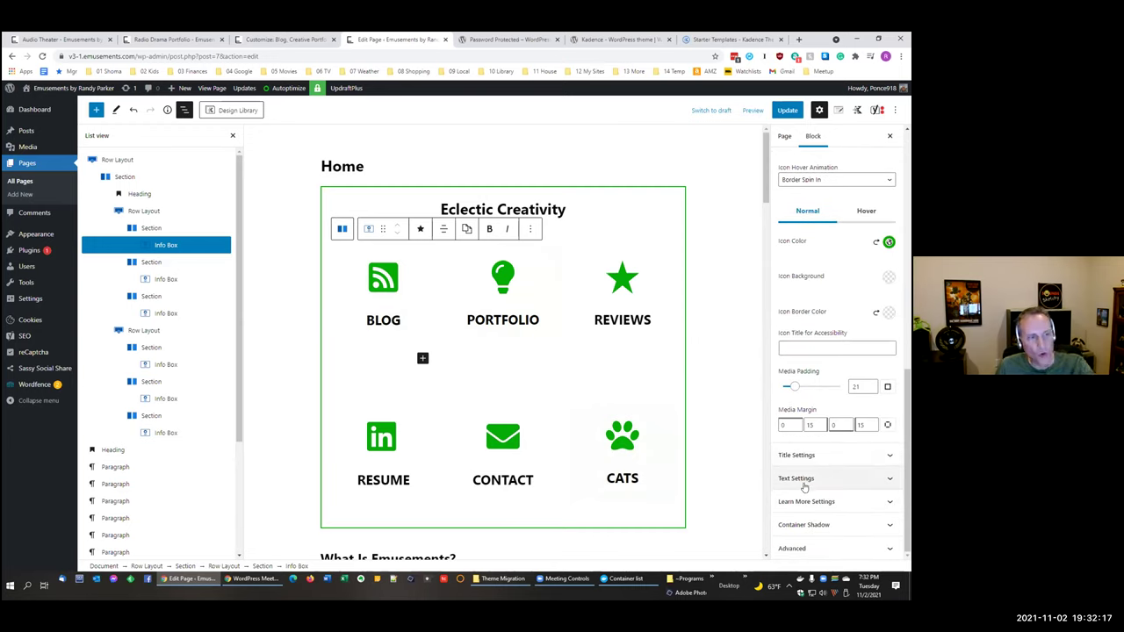
# Step: Toggle Show Learn More on and off under BLOG, then view the live Audio Theater page
pyautogui.click(809, 500)
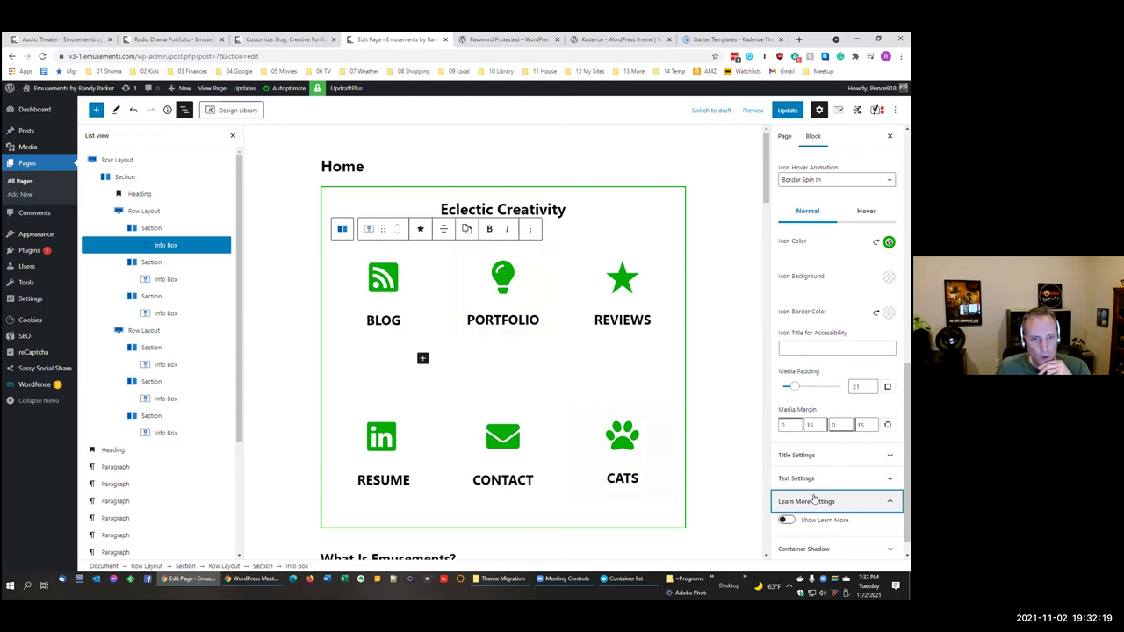
pyautogui.click(785, 519)
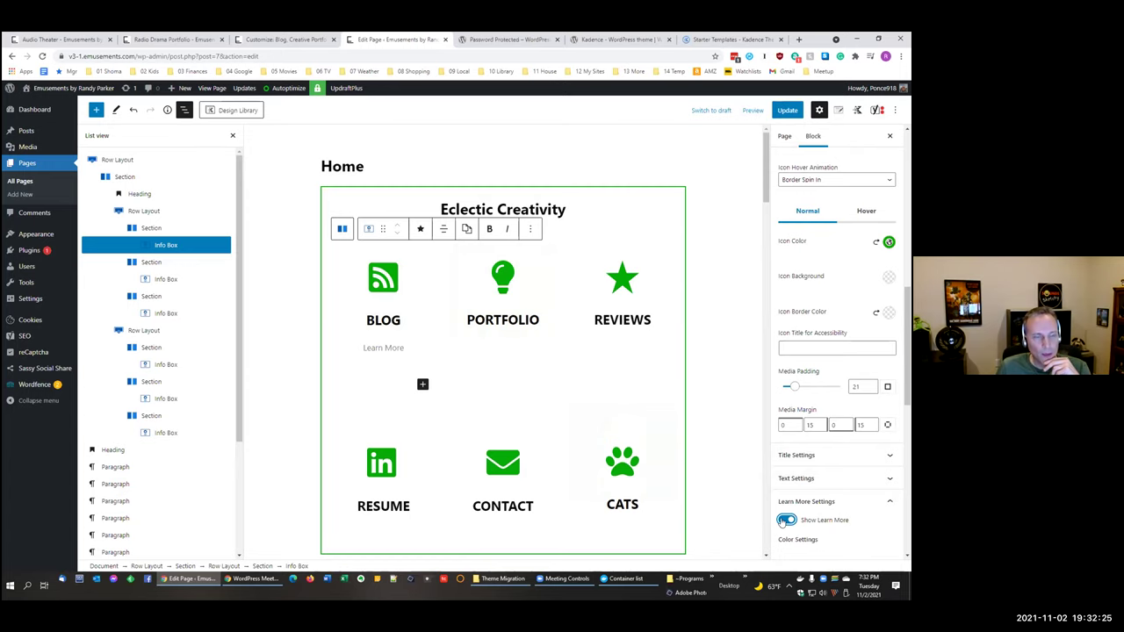
pyautogui.click(785, 520)
pyautogui.scroll(5, 834, 395)
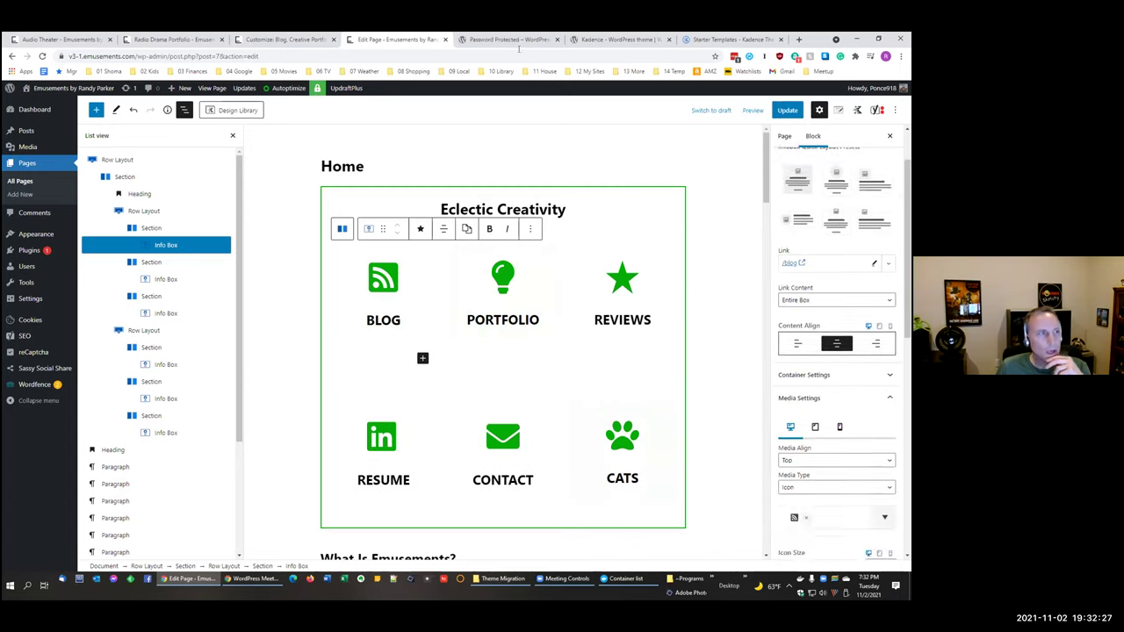
pyautogui.click(79, 40)
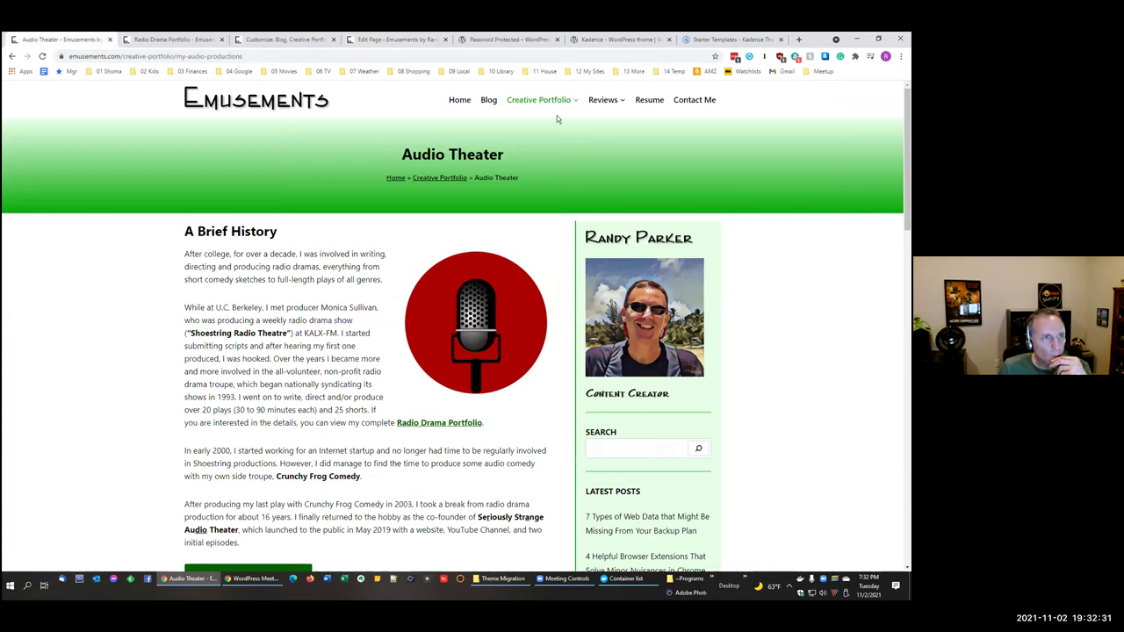
# Step: Browse the live site's Blog page and Audio Theater portfolio page
pyautogui.click(488, 99)
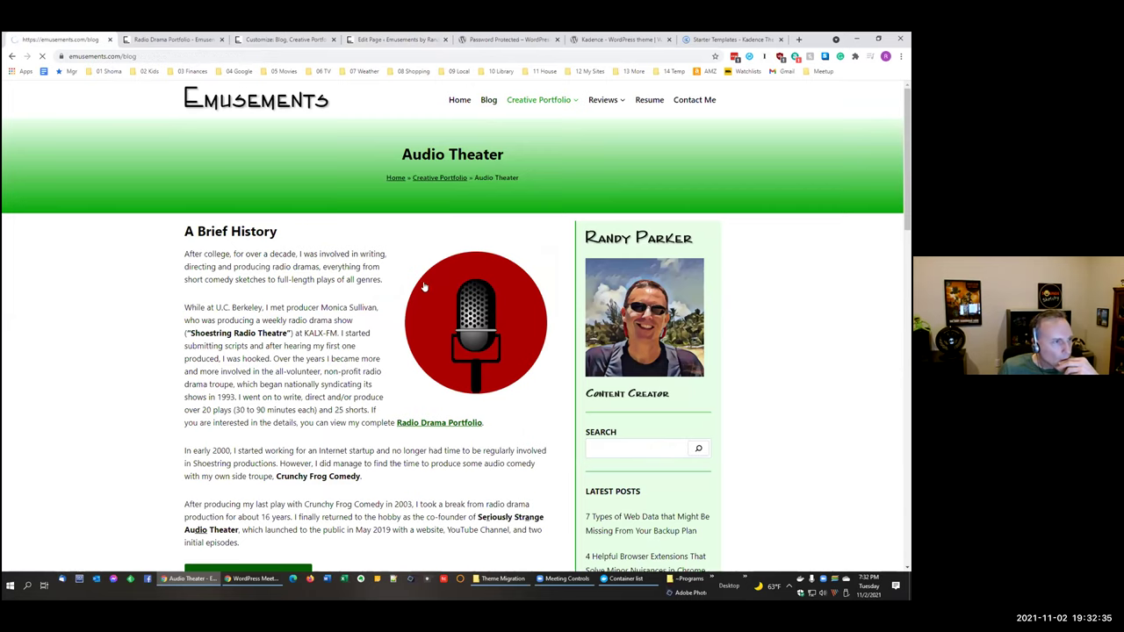
pyautogui.moveTo(527, 107)
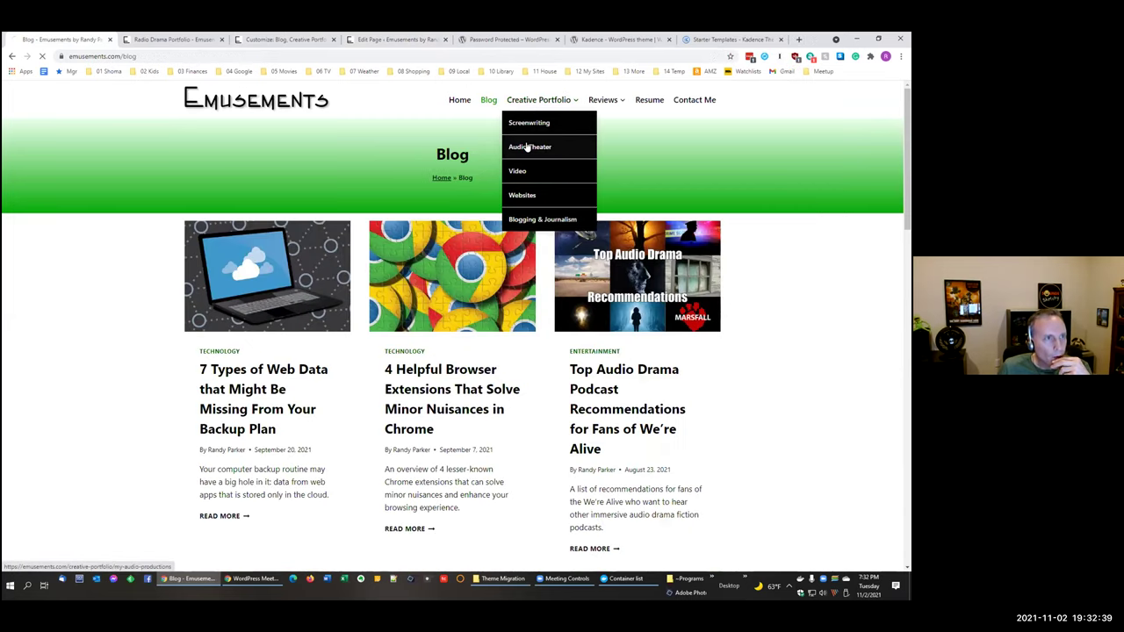
pyautogui.click(529, 146)
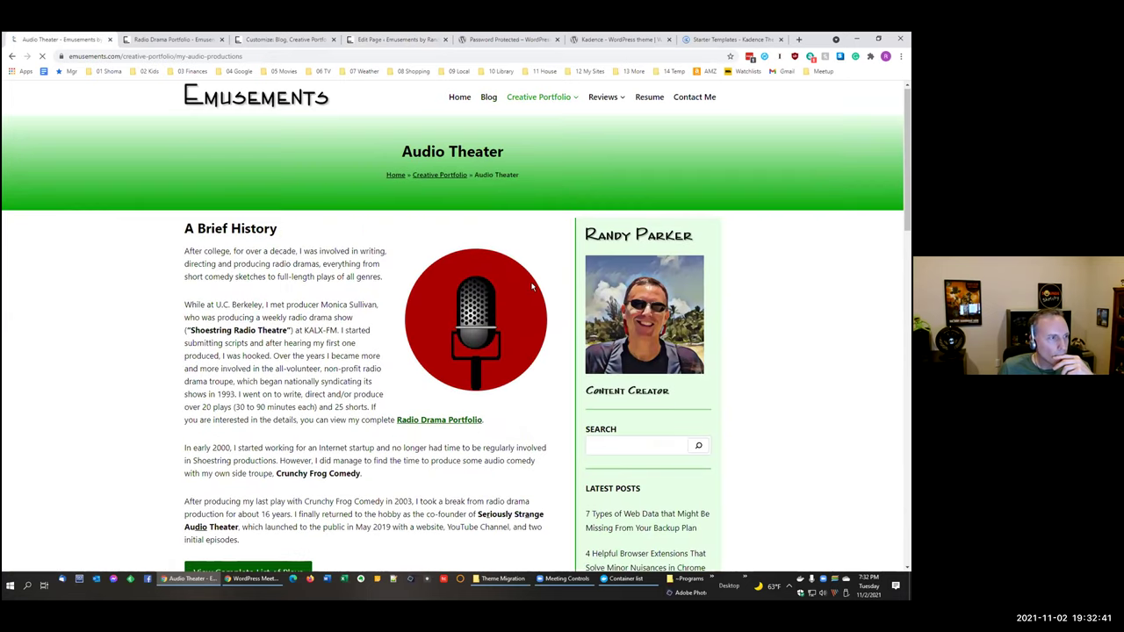
pyautogui.scroll(-15, 531, 281)
pyautogui.scroll(-1, 367, 357)
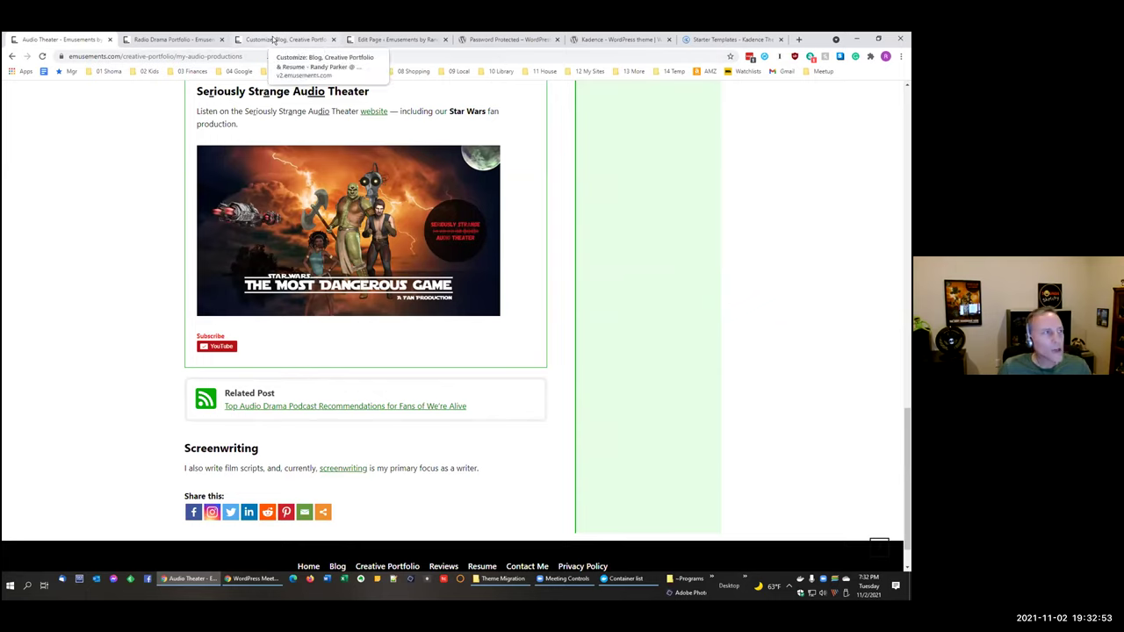
# Step: Flip through the open tabs and return to the Home page block editor
pyautogui.click(150, 41)
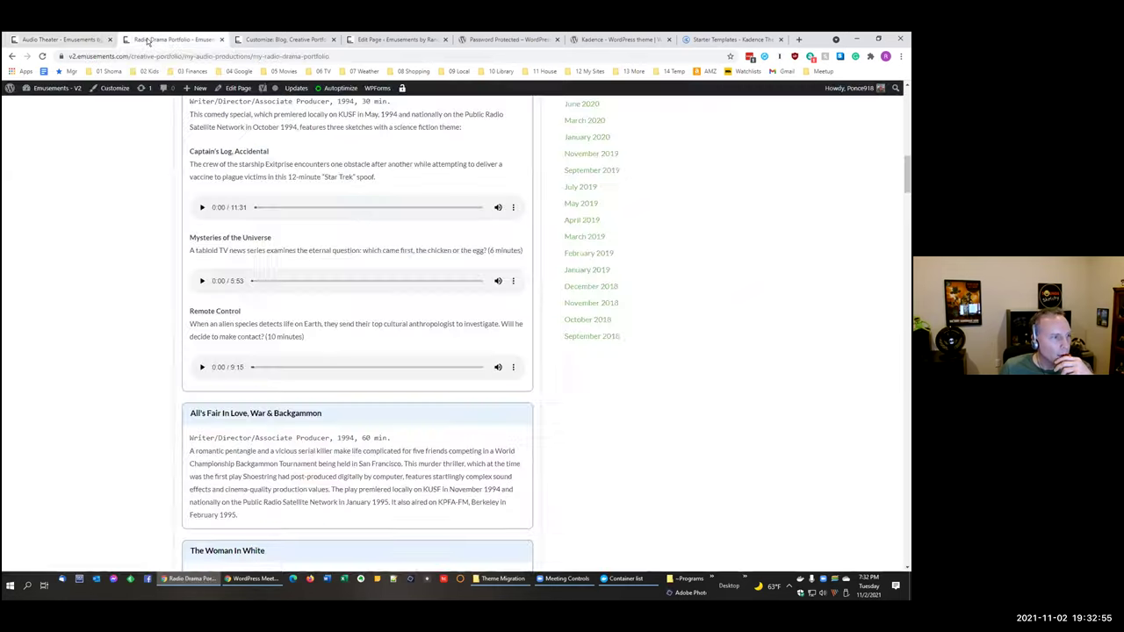
pyautogui.click(40, 40)
pyautogui.click(404, 39)
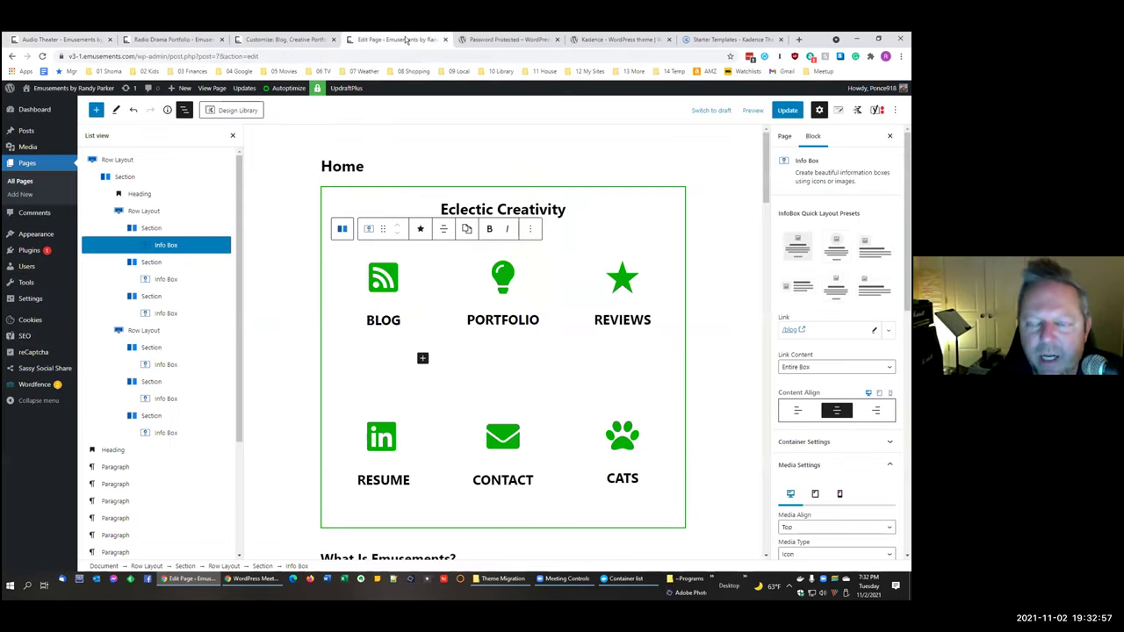
pyautogui.click(502, 40)
pyautogui.click(584, 40)
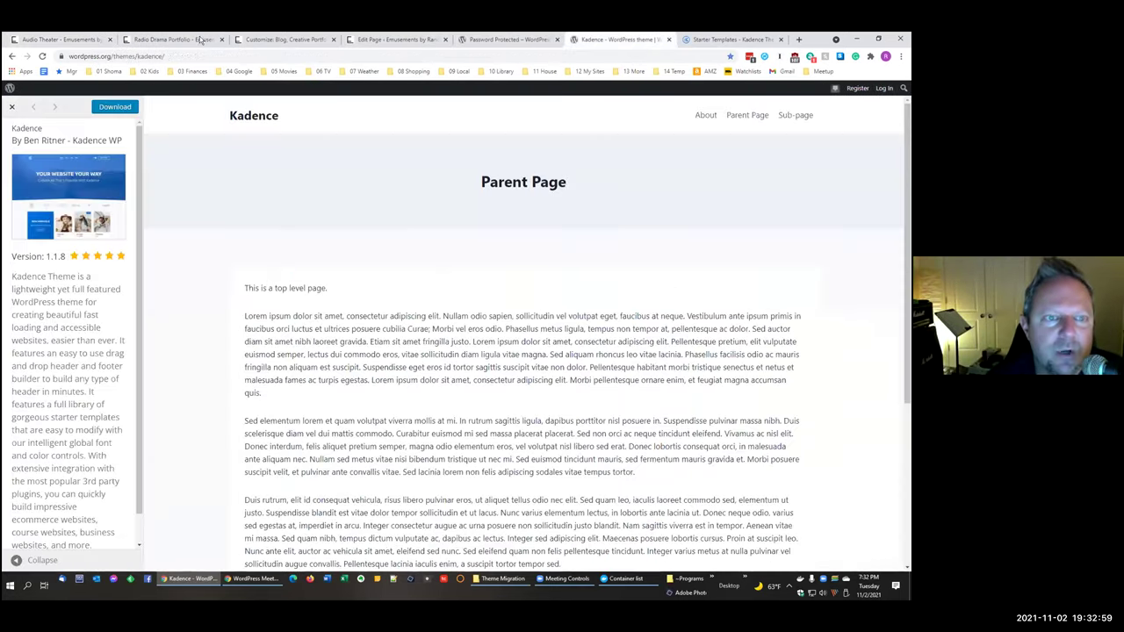
pyautogui.hotkey('ctrl', '2')
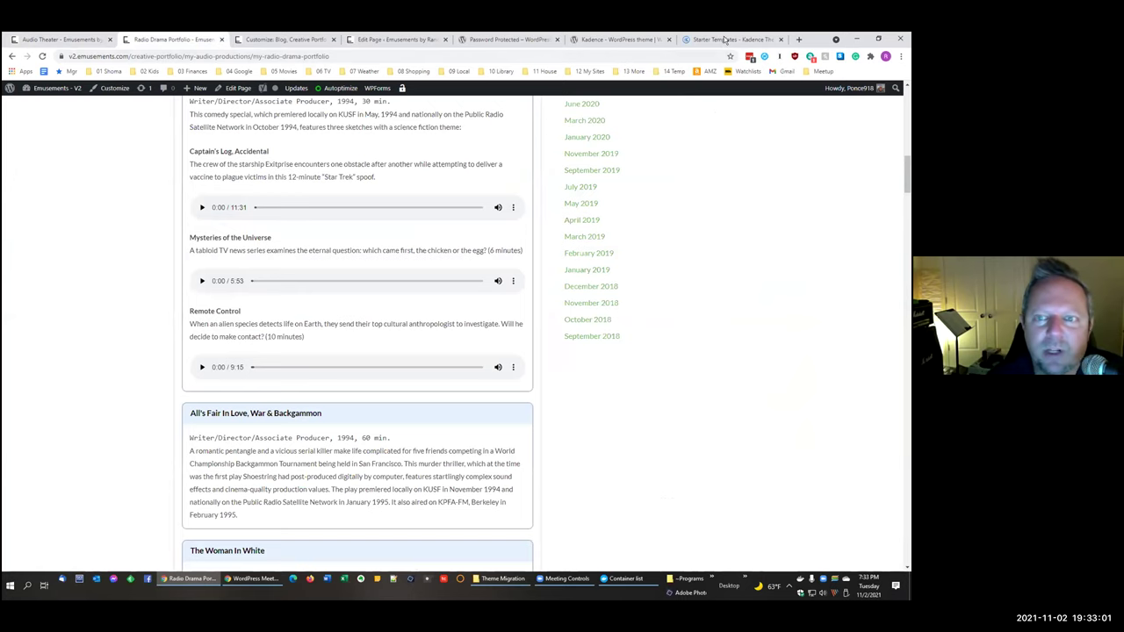
pyautogui.click(727, 39)
pyautogui.click(250, 42)
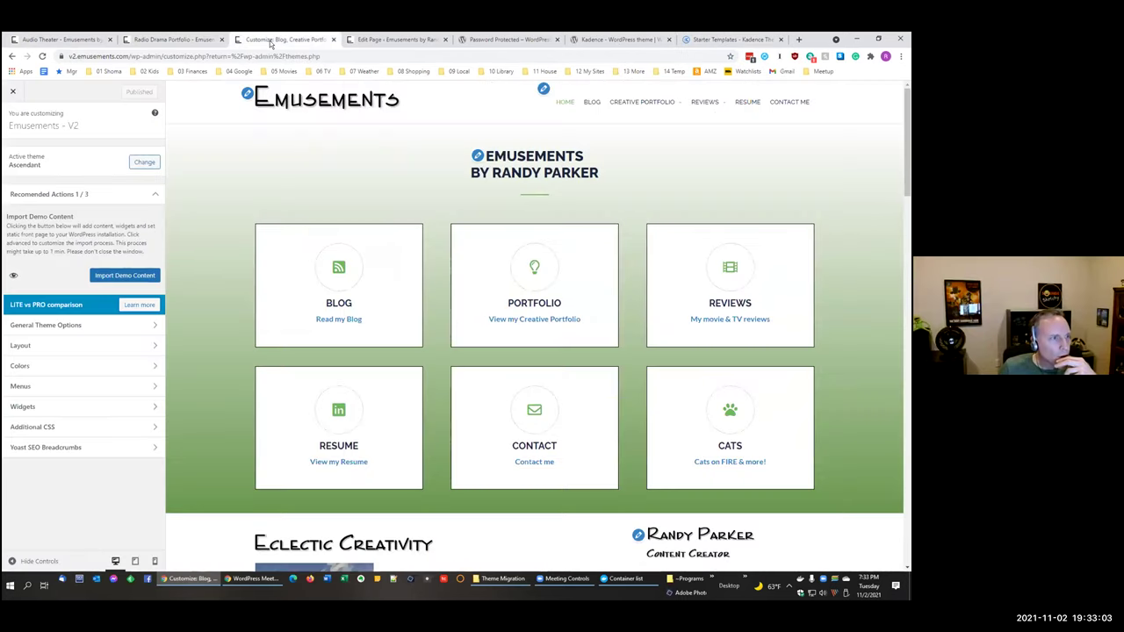
pyautogui.click(390, 41)
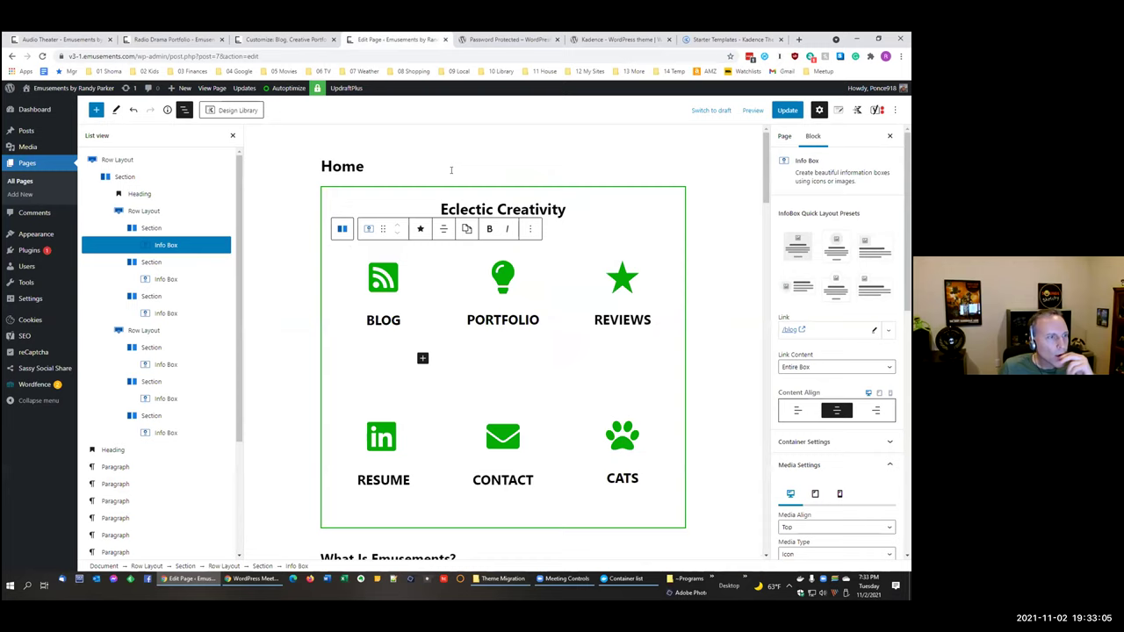
# Step: Expand the info box's Title Settings and preview Font Size at tablet, mobile, then desktop widths
pyautogui.scroll(-5, 826, 423)
pyautogui.scroll(-4, 826, 422)
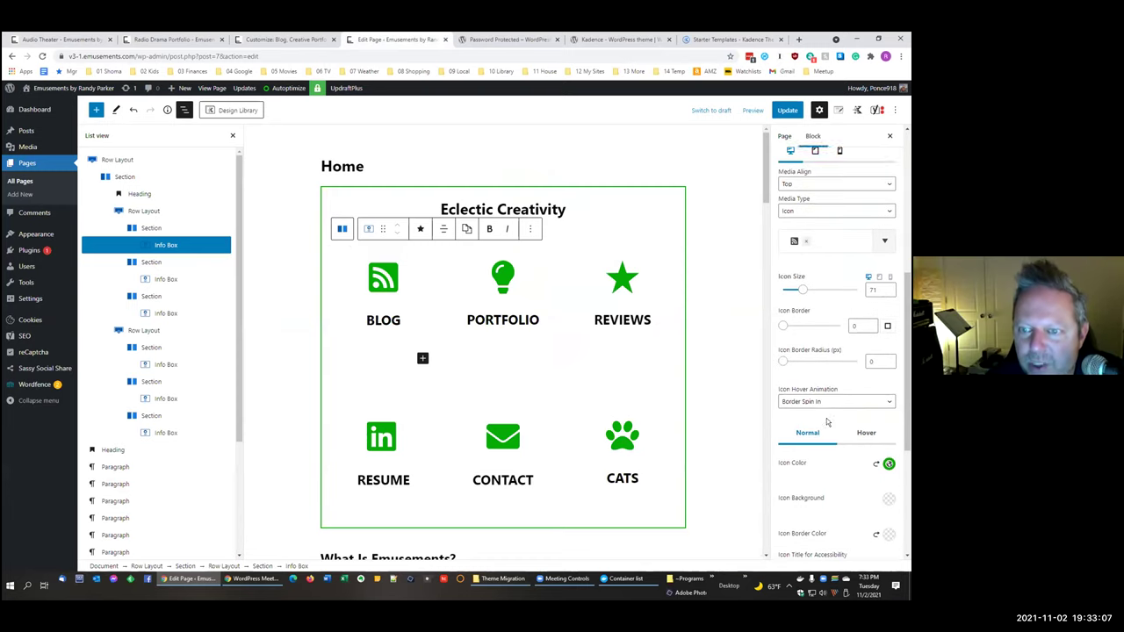
pyautogui.scroll(-4, 826, 422)
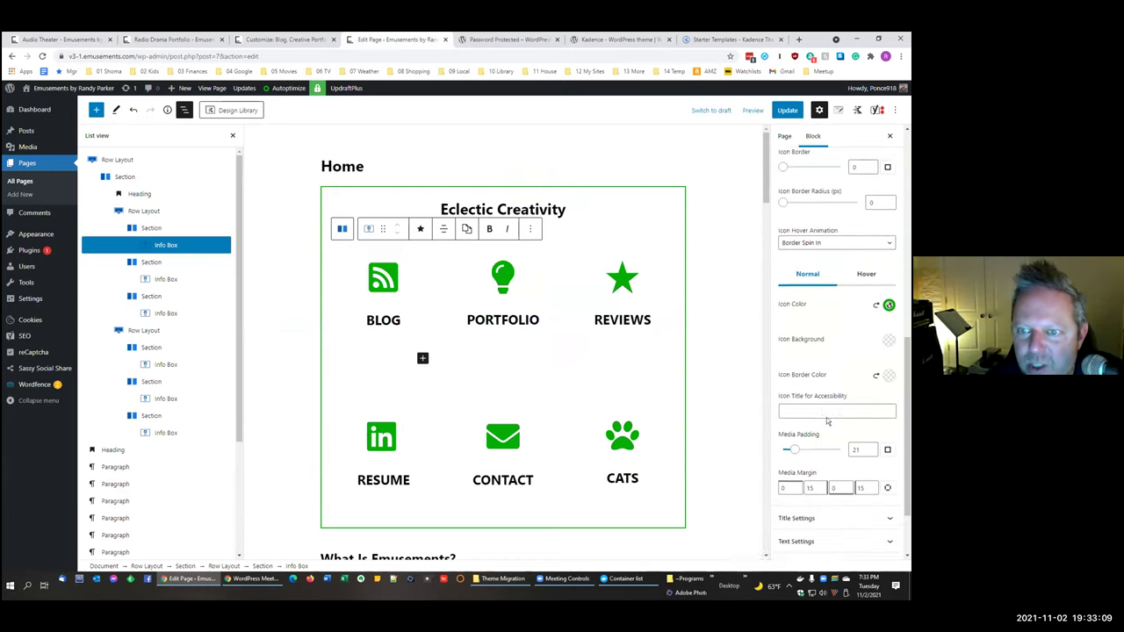
pyautogui.click(795, 433)
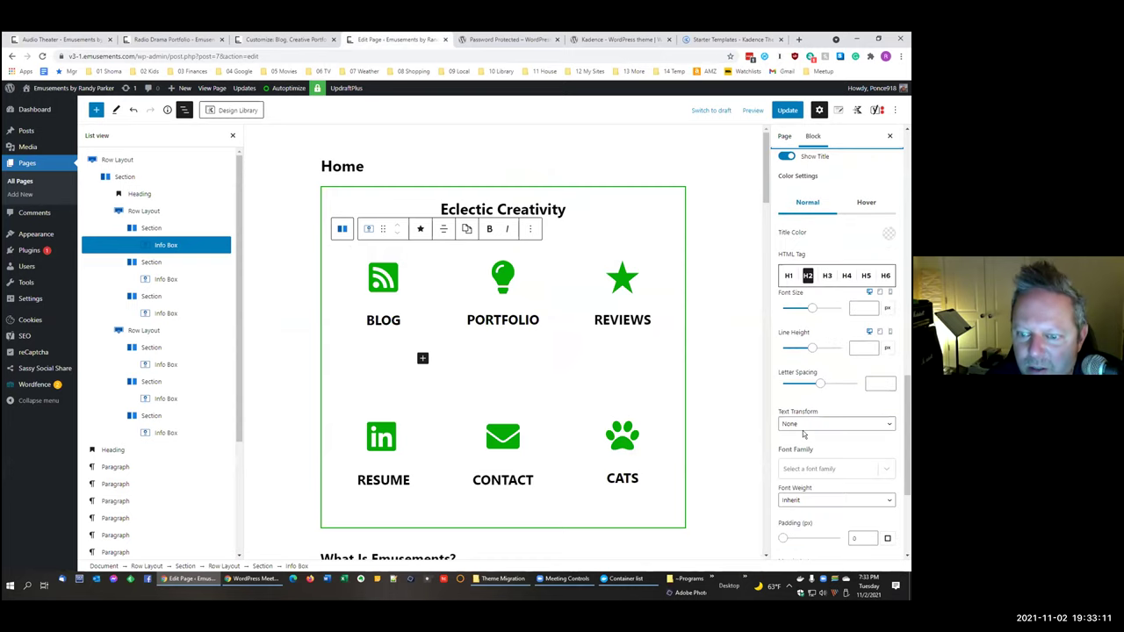
pyautogui.scroll(1, 809, 333)
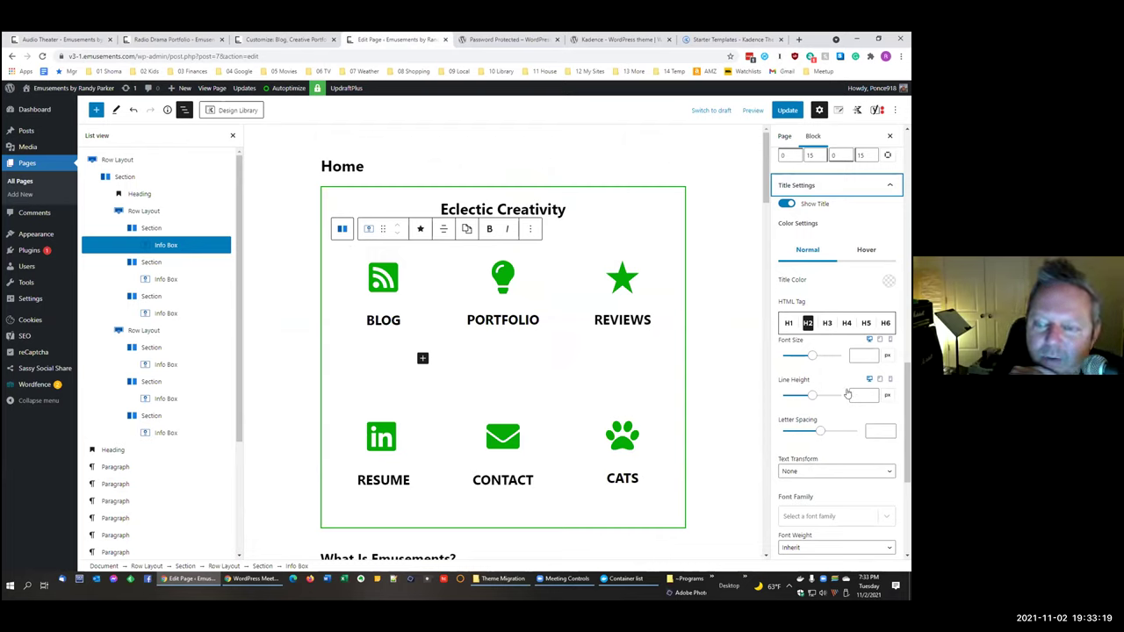
pyautogui.click(879, 339)
pyautogui.click(889, 340)
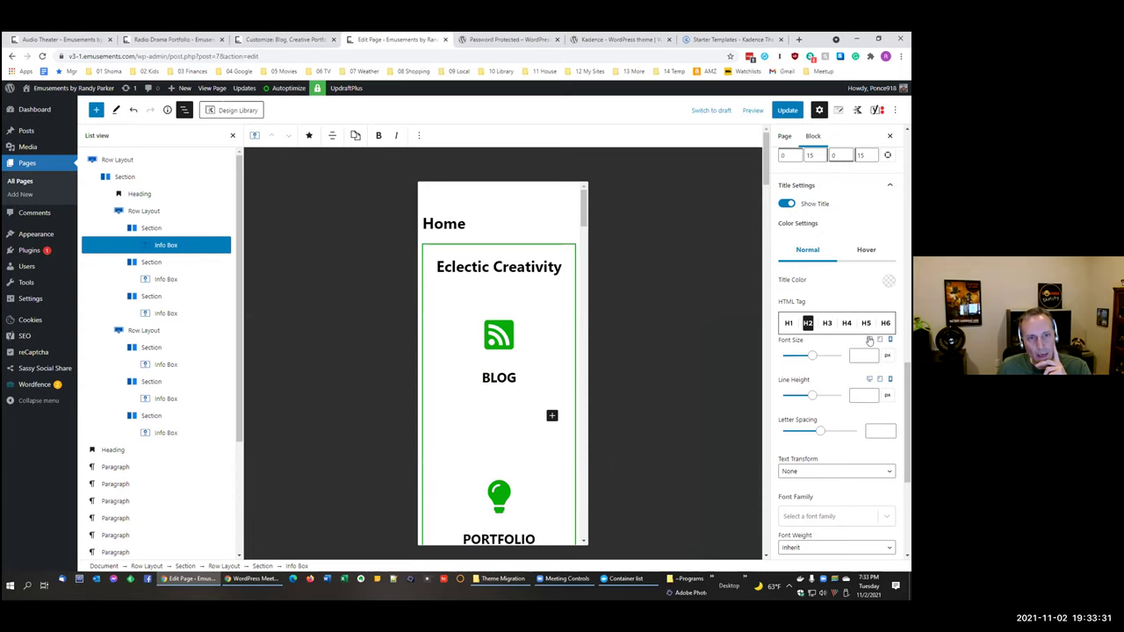
pyautogui.click(869, 340)
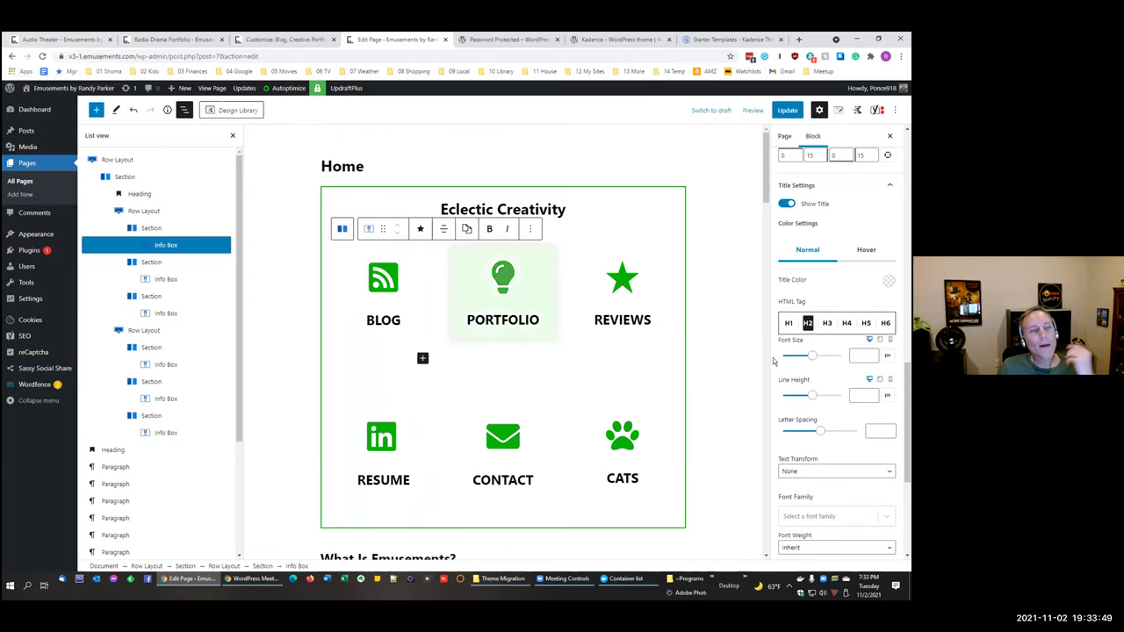
pyautogui.click(53, 40)
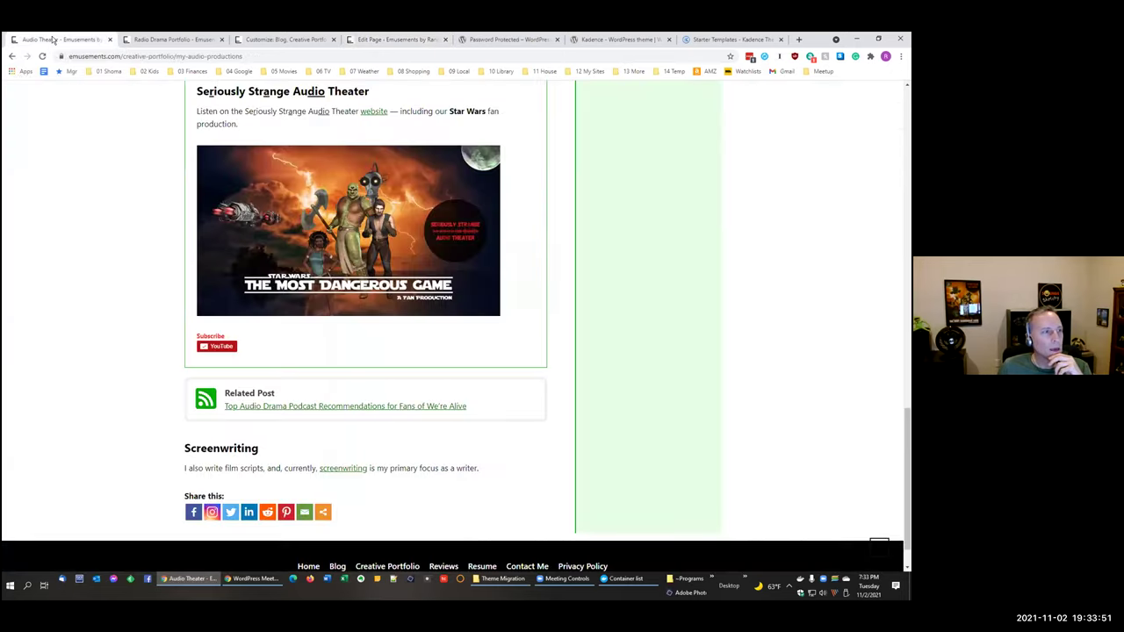
# Step: Flip through the open tabs, then open Appearance > Customize and confirm leaving the editor
pyautogui.click(201, 39)
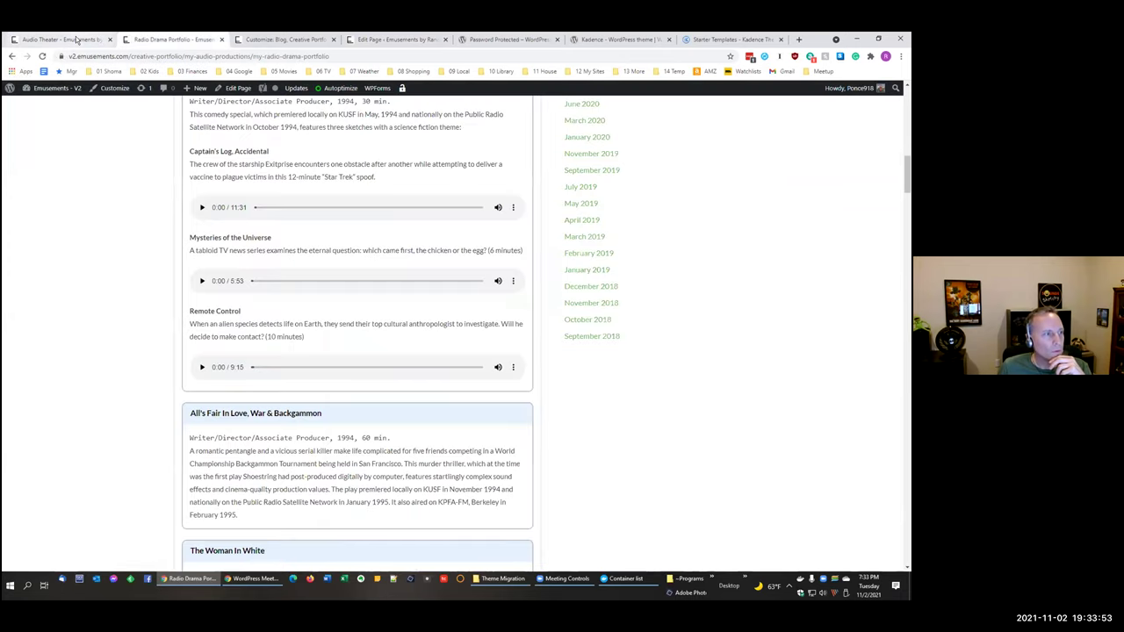
pyautogui.click(76, 39)
pyautogui.scroll(2, 246, 125)
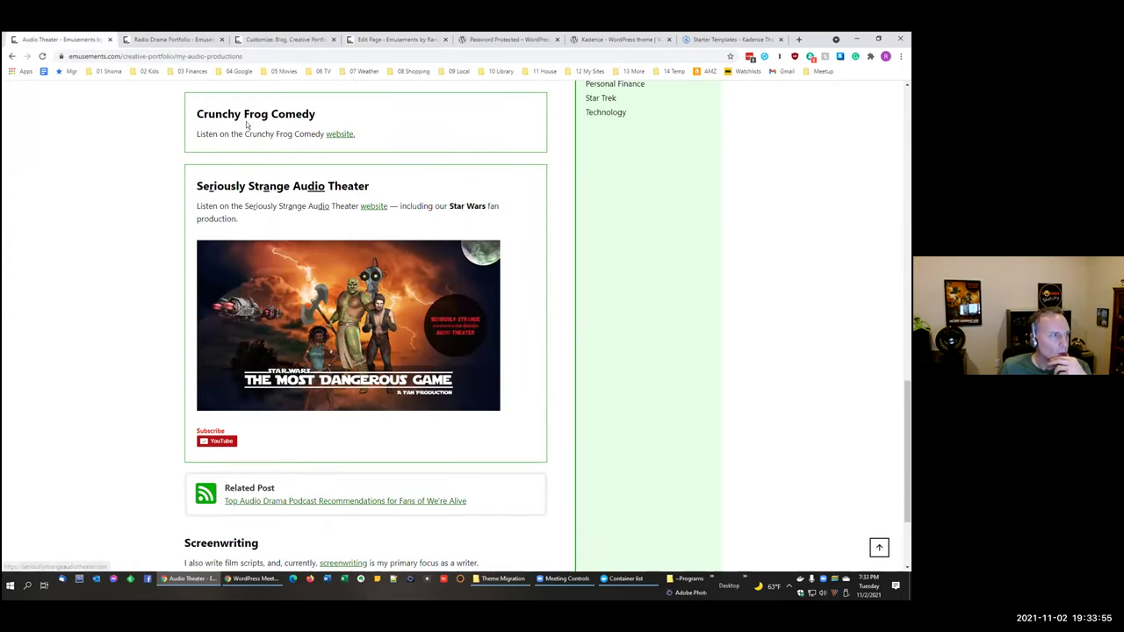
pyautogui.click(288, 40)
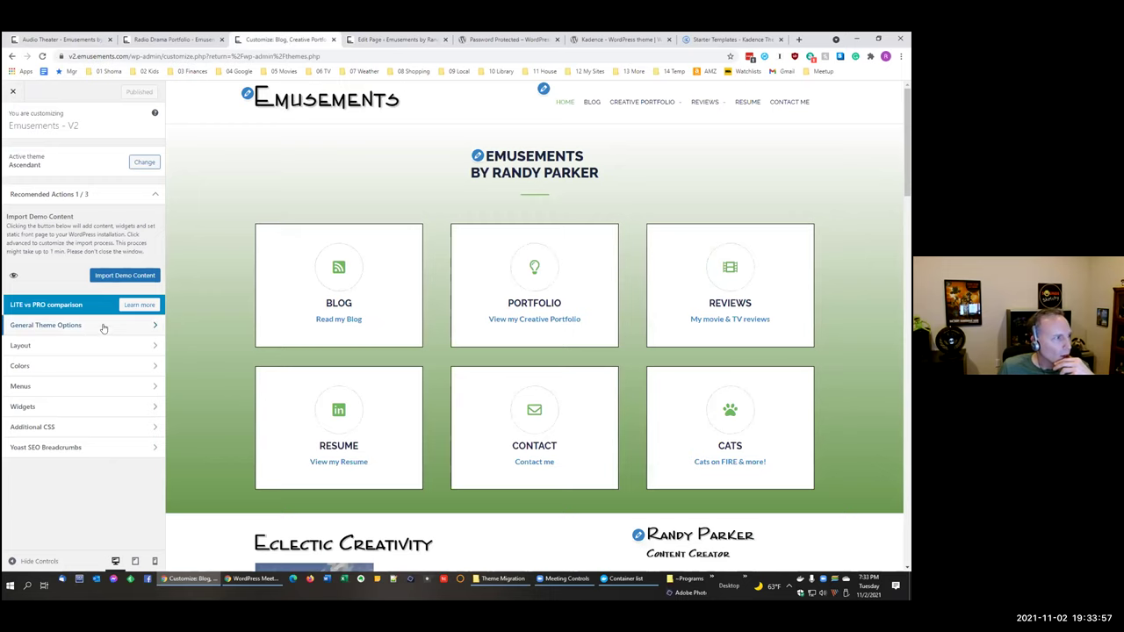
pyautogui.click(395, 41)
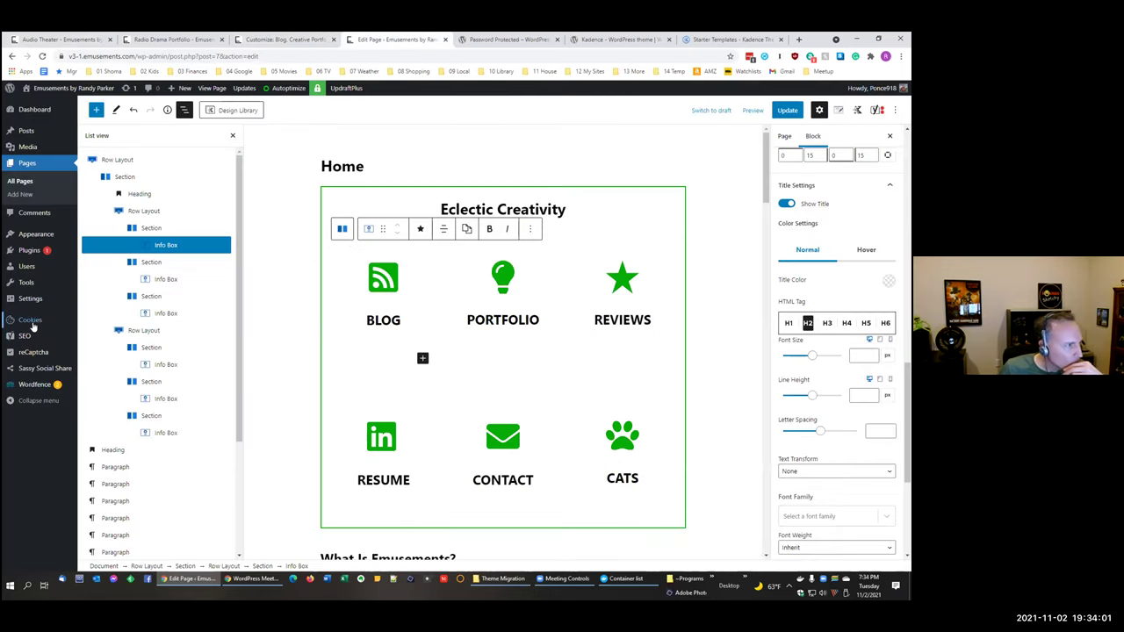
pyautogui.moveTo(44, 235)
pyautogui.click(110, 251)
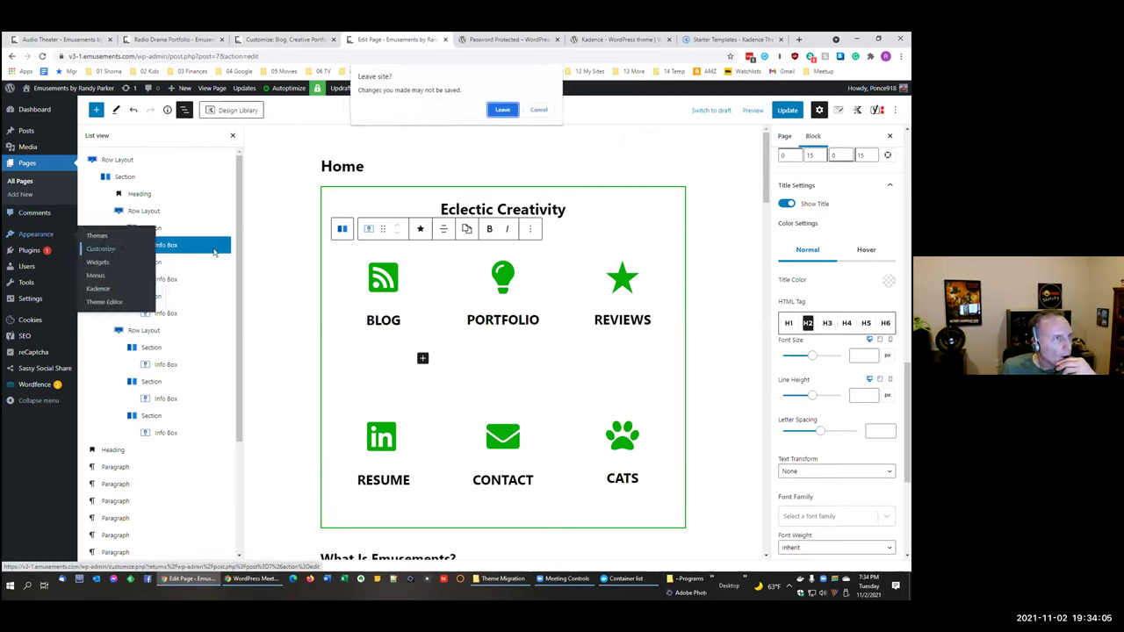
pyautogui.press('Return')
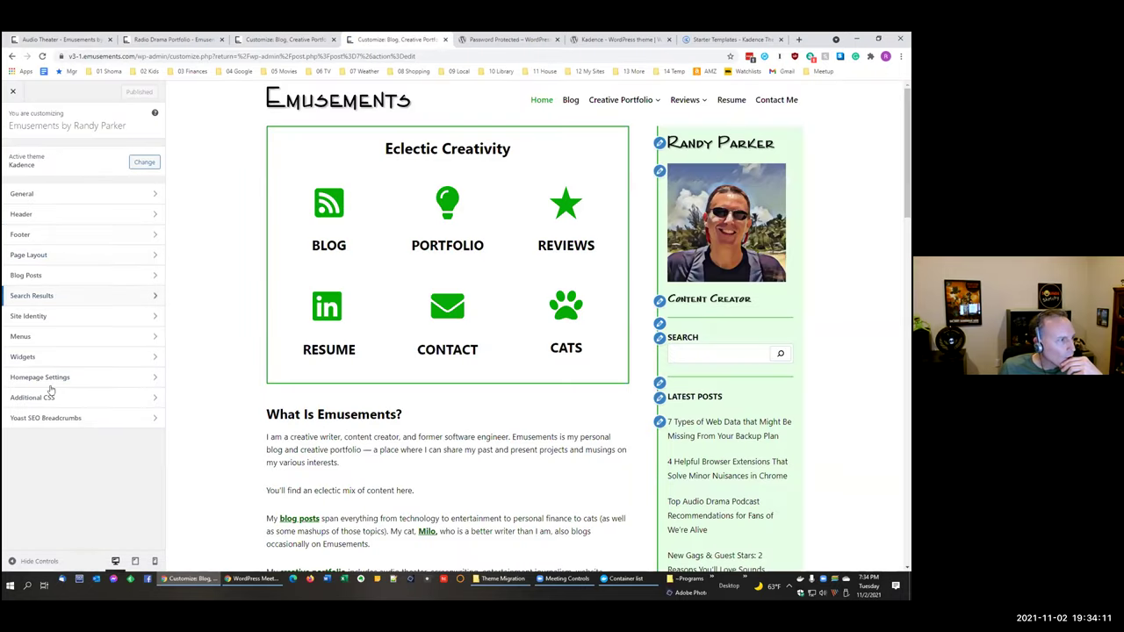
# Step: Open the v3-1 Additional CSS and repeatedly select the .emusements-courier rule
pyautogui.click(47, 396)
pyautogui.scroll(-2, 133, 344)
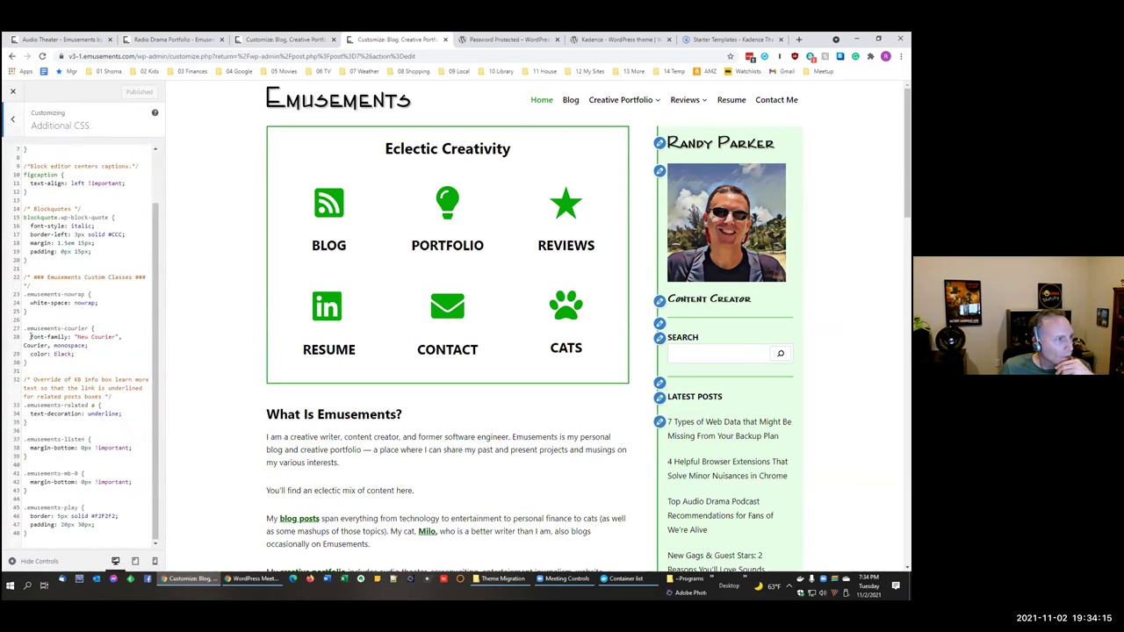
pyautogui.scroll(1, 35, 338)
pyautogui.moveTo(30, 345); pyautogui.dragTo(113, 367)
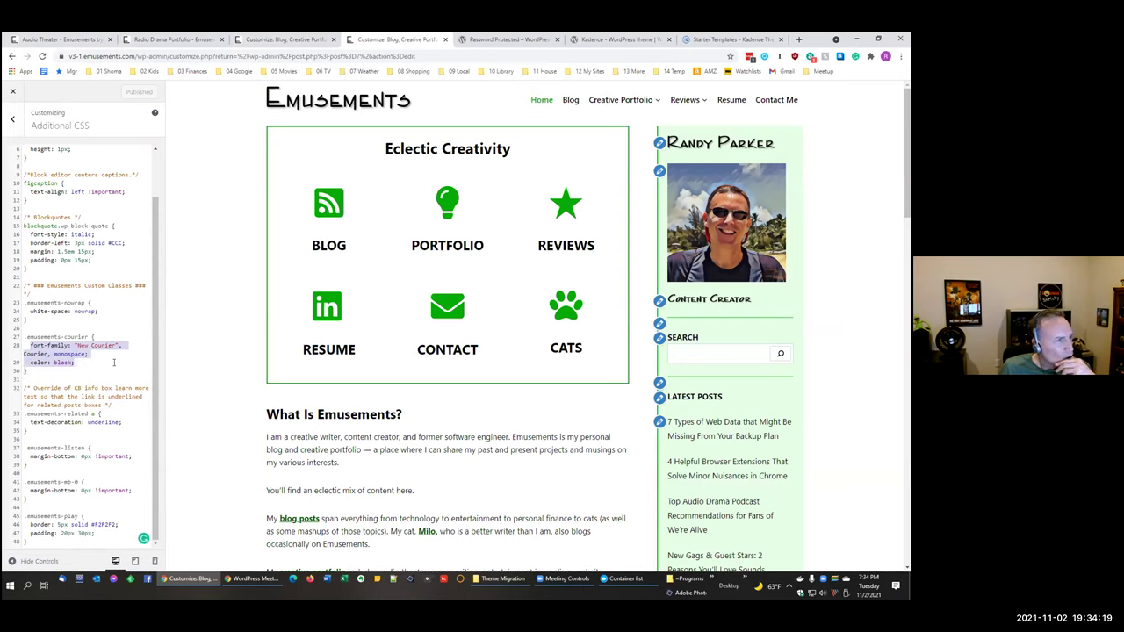
pyautogui.click(113, 363)
pyautogui.keyDown('shift'); pyautogui.click(21, 338); pyautogui.keyUp('shift')
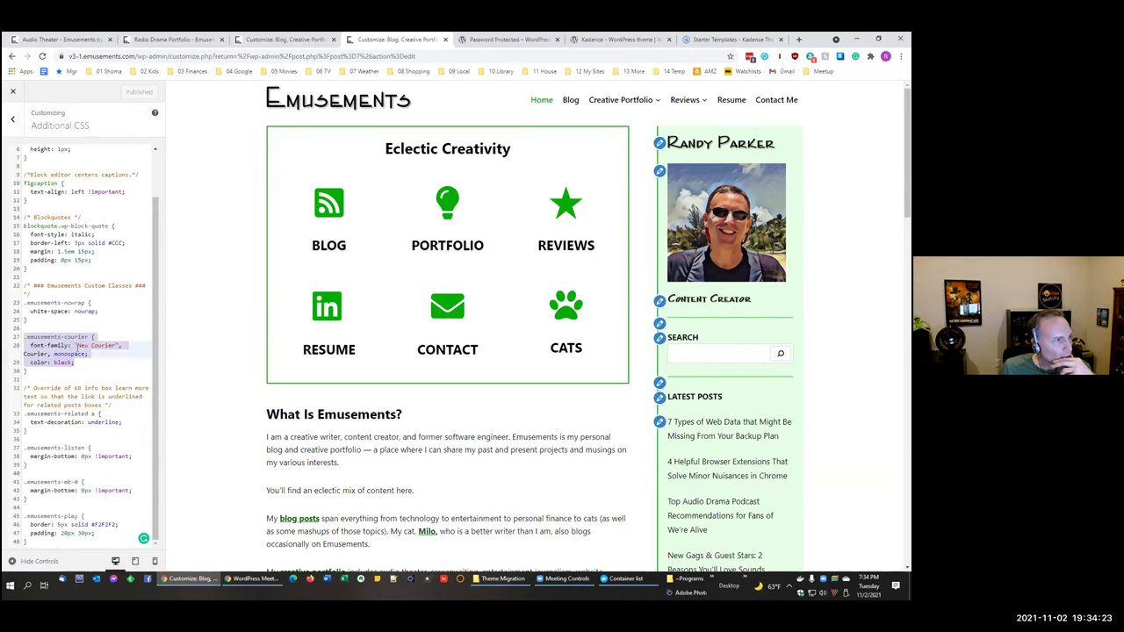
pyautogui.click(80, 353)
pyautogui.moveTo(26, 337); pyautogui.dragTo(127, 367)
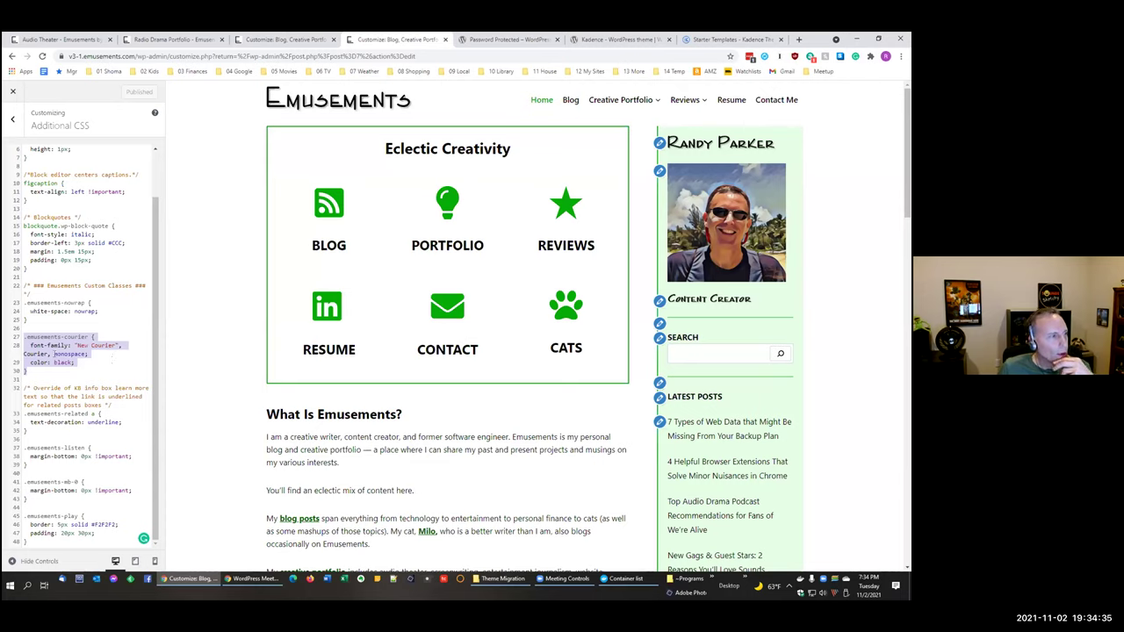
pyautogui.click(103, 338)
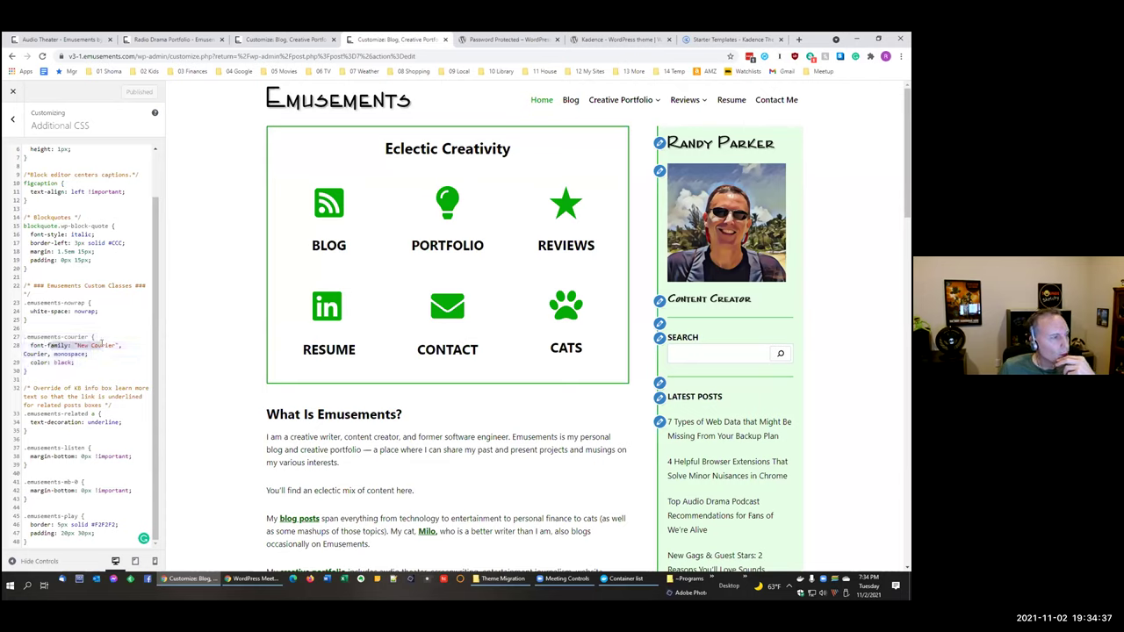
pyautogui.moveTo(101, 361); pyautogui.dragTo(10, 339)
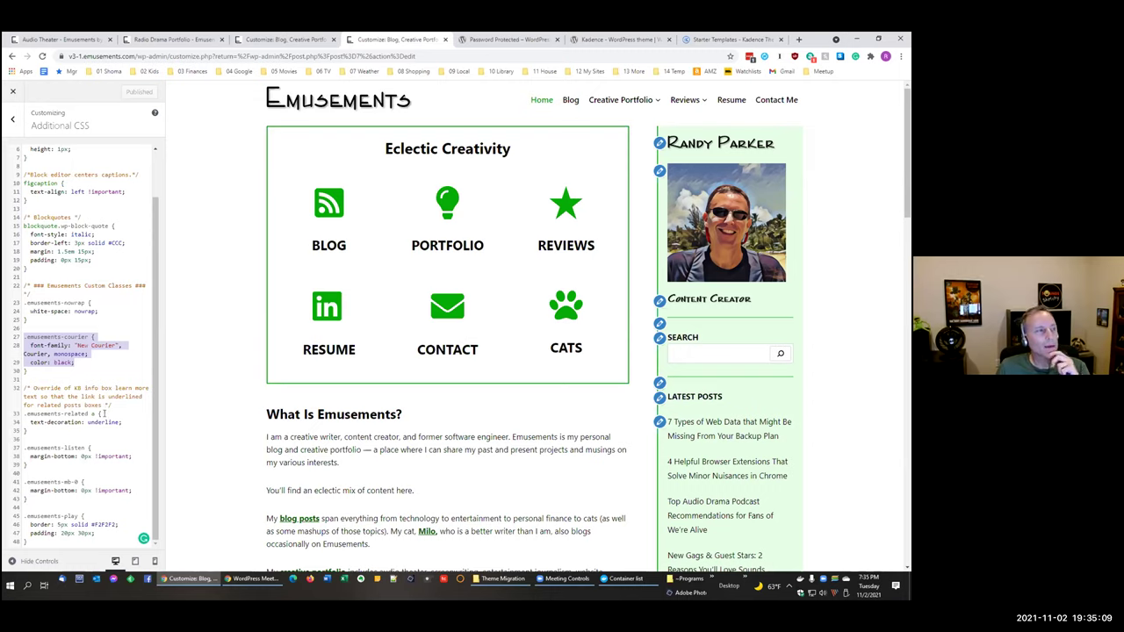
pyautogui.click(86, 362)
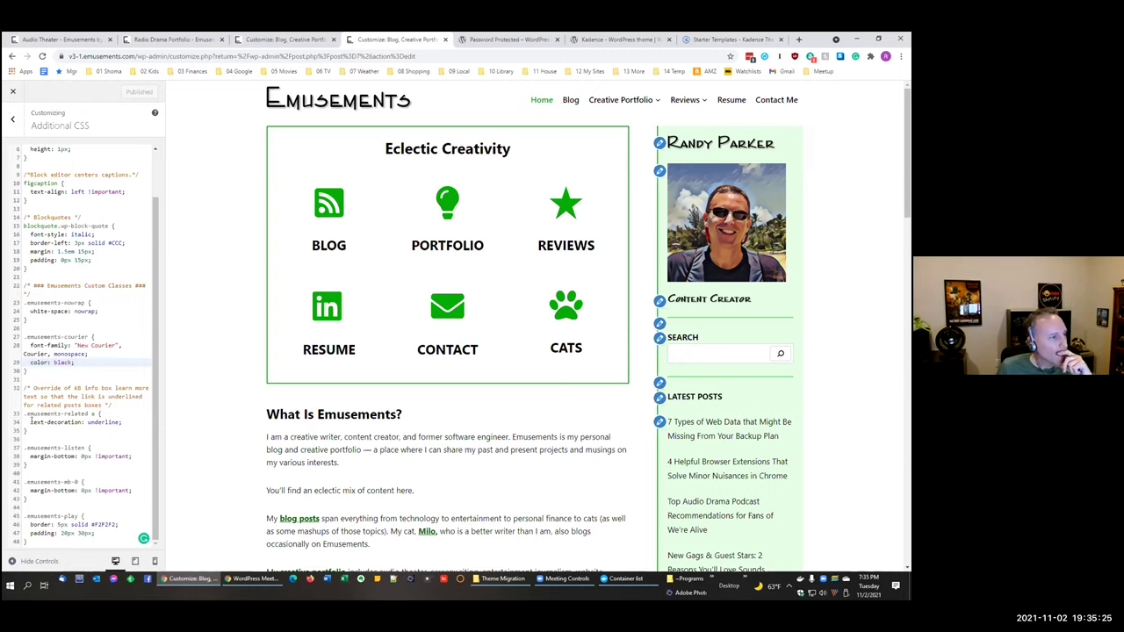
# Step: Select the .emusements-related and .emusements-listen rules, then clear the selection
pyautogui.moveTo(22, 413); pyautogui.dragTo(135, 455)
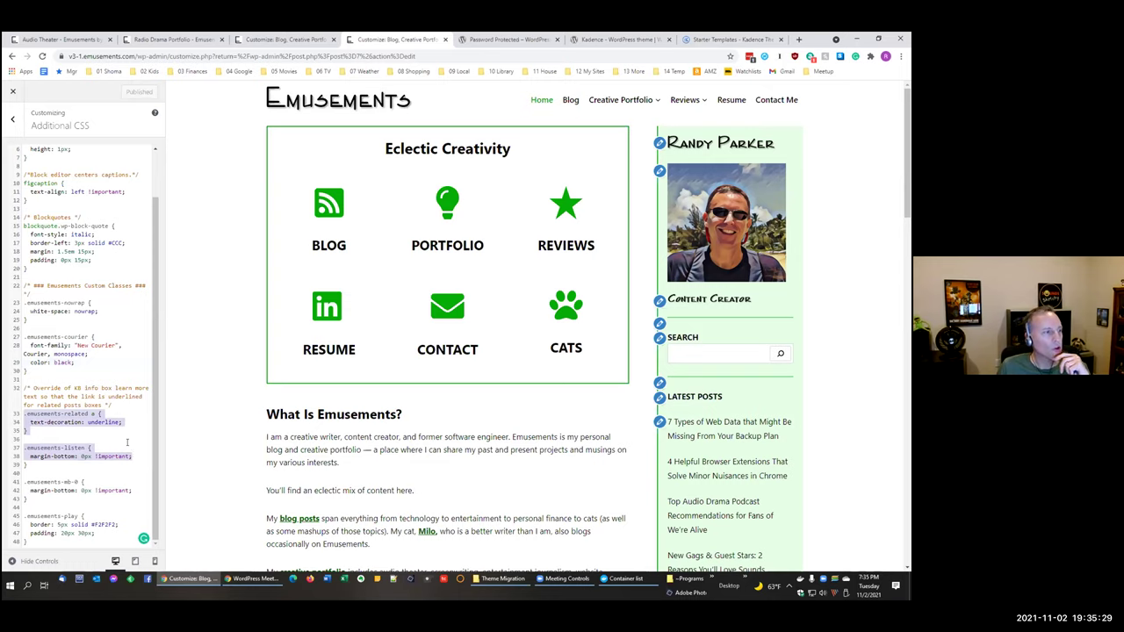
pyautogui.click(70, 412)
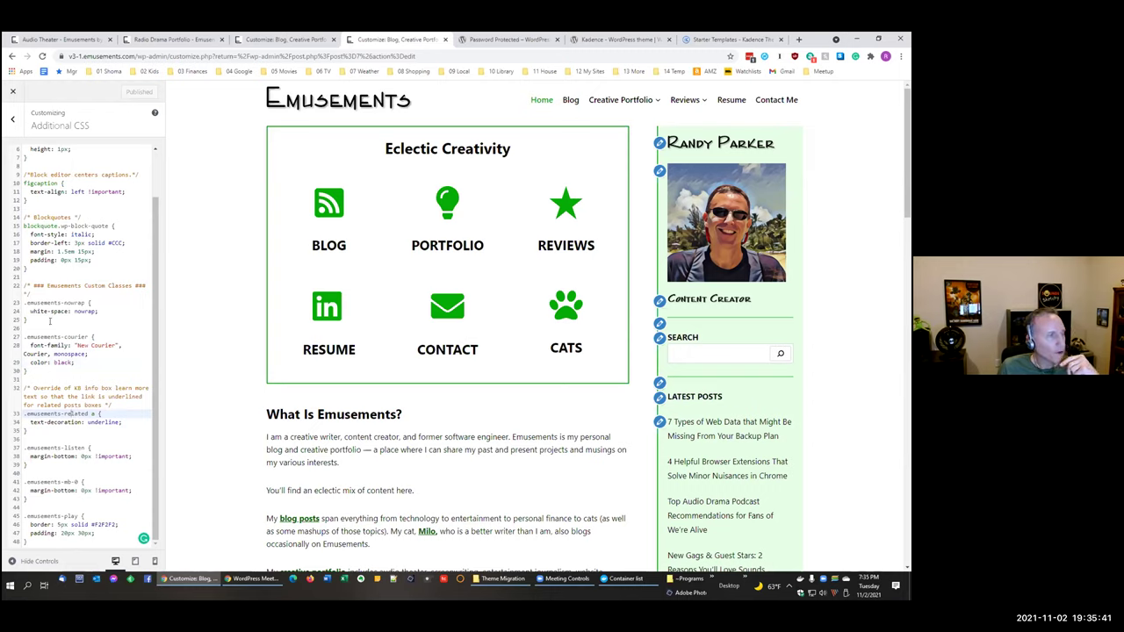
pyautogui.scroll(2, 65, 307)
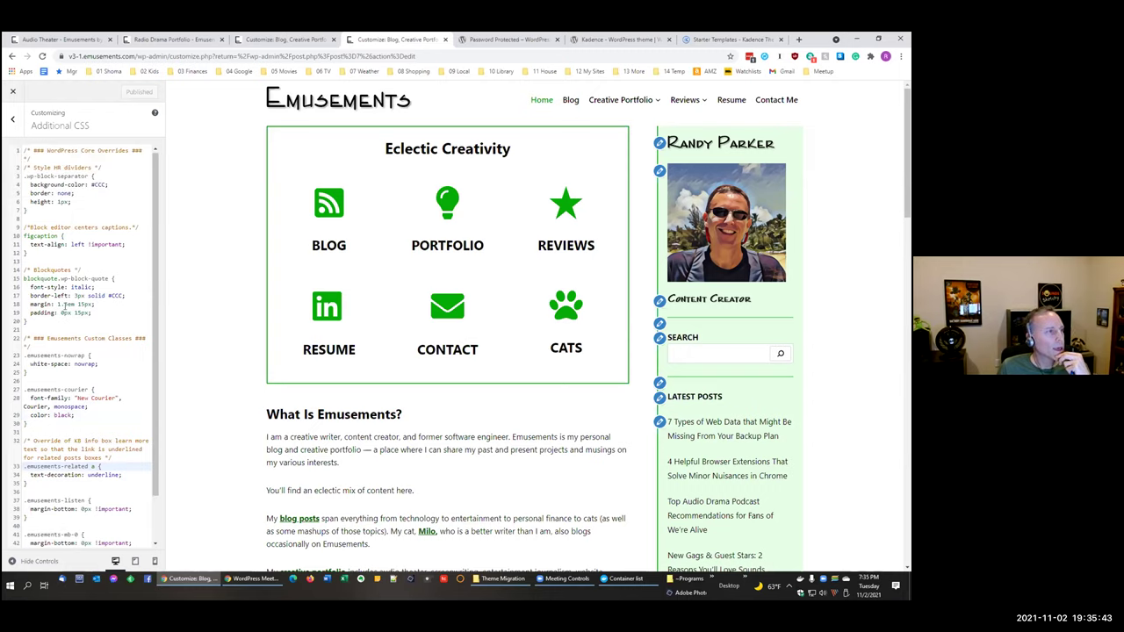
pyautogui.scroll(-2, 65, 304)
pyautogui.scroll(2, 70, 290)
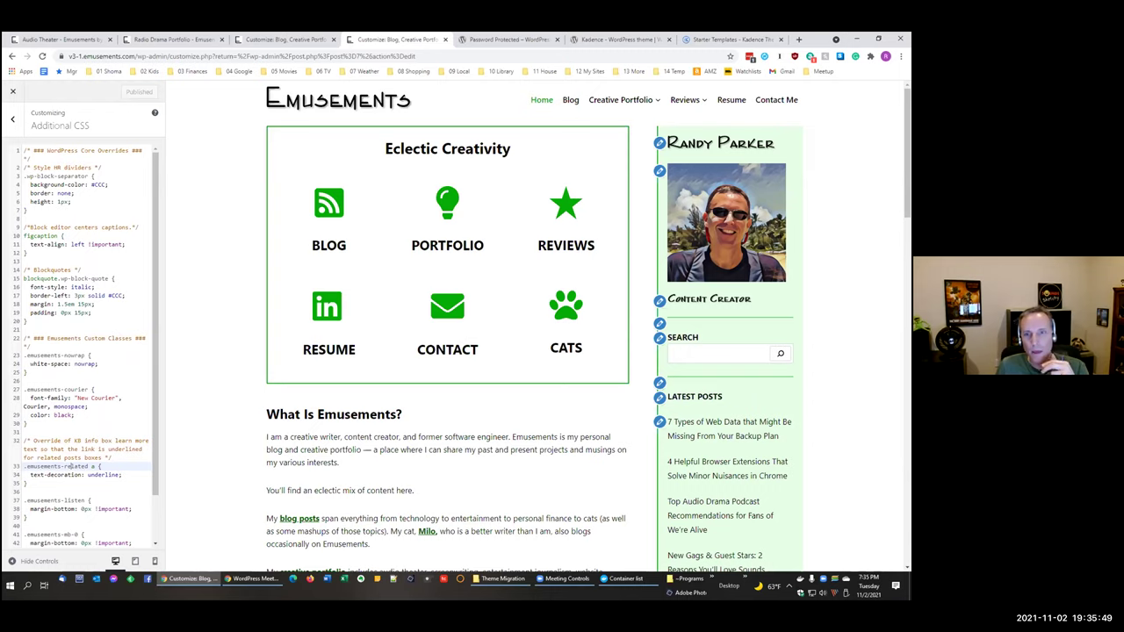
# Step: Check the meeting window and the 14 Temp bookmarks folder, then return to the v3-1 CSS
pyautogui.click(254, 579)
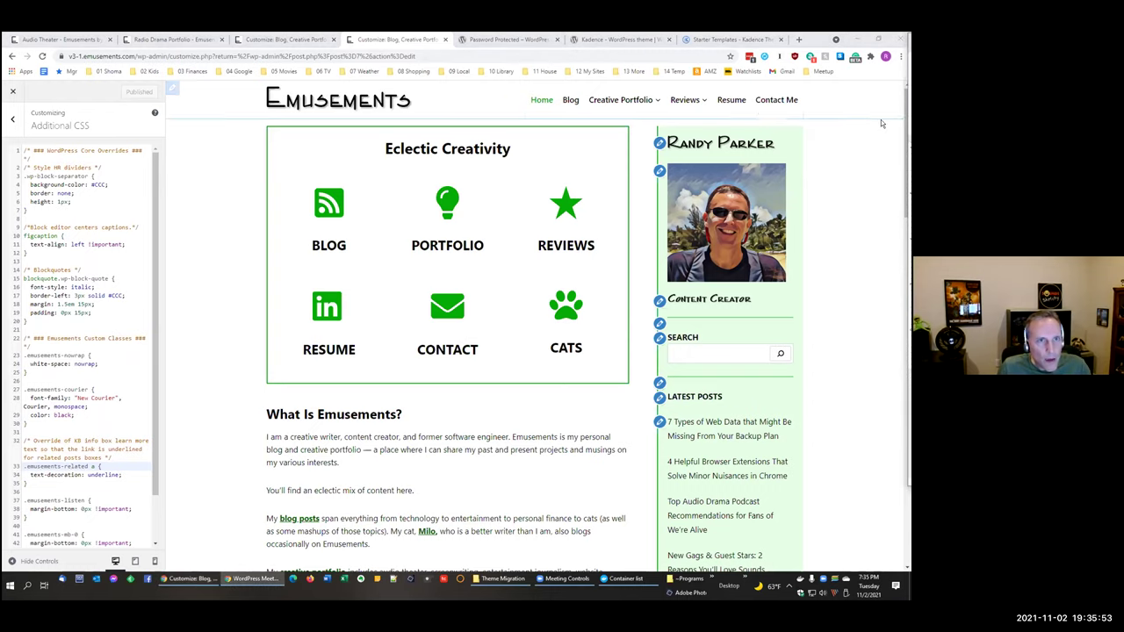
pyautogui.click(634, 71)
pyautogui.click(673, 71)
pyautogui.click(857, 196)
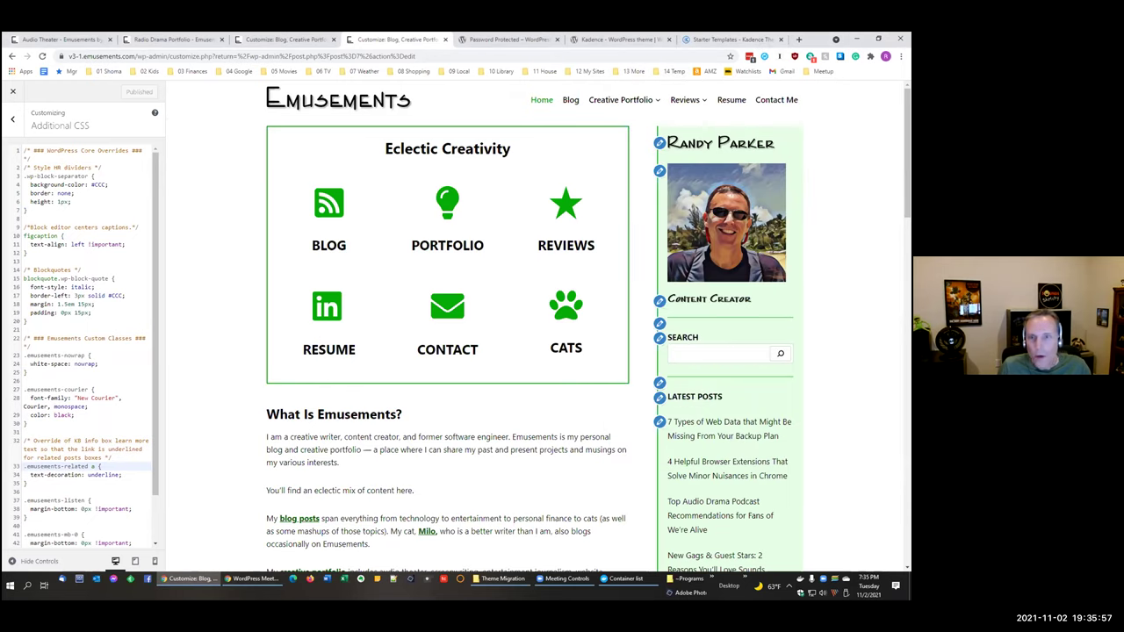
pyautogui.hotkey('alt', 'Tab')
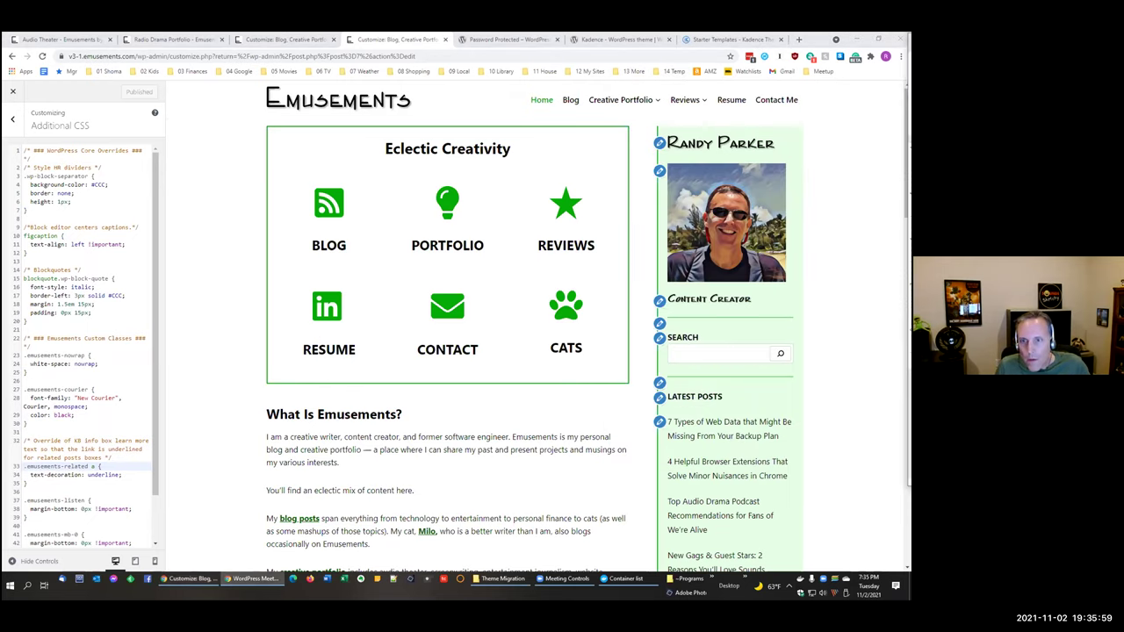
pyautogui.click(284, 42)
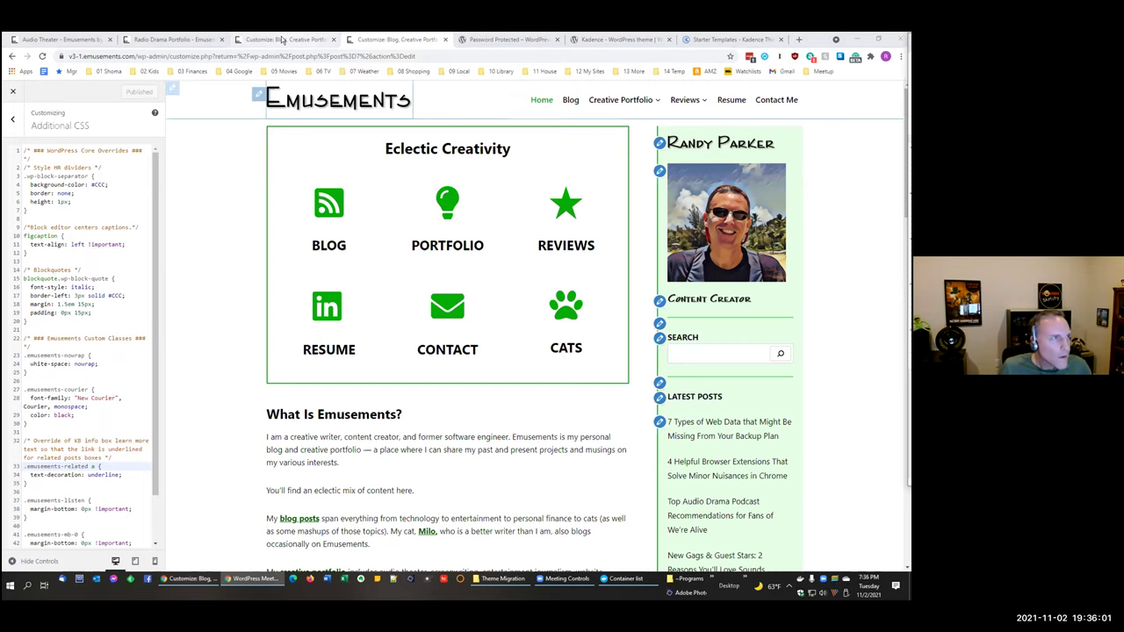
pyautogui.click(372, 42)
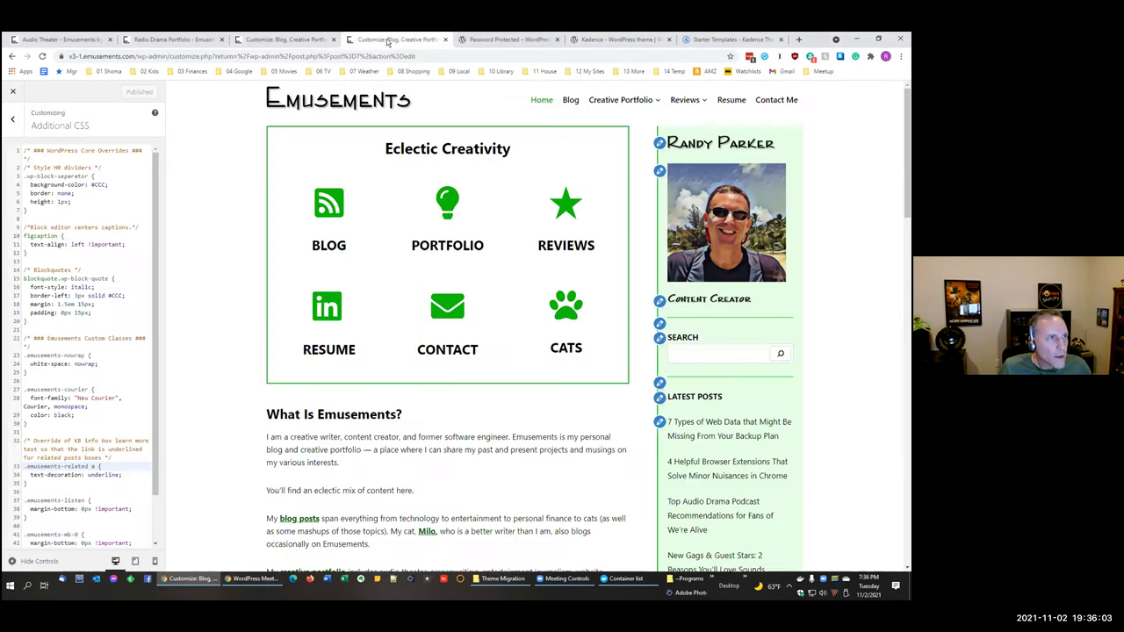
# Step: Paste the wp-admin/edit.php?post_type=wp_block URL into the address bar to load Reusable blocks
pyautogui.click(134, 55)
pyautogui.write('https://v3-1.emusements.com/wp-admin/edit.php?post_type=wp_block')
pyautogui.press('Return')
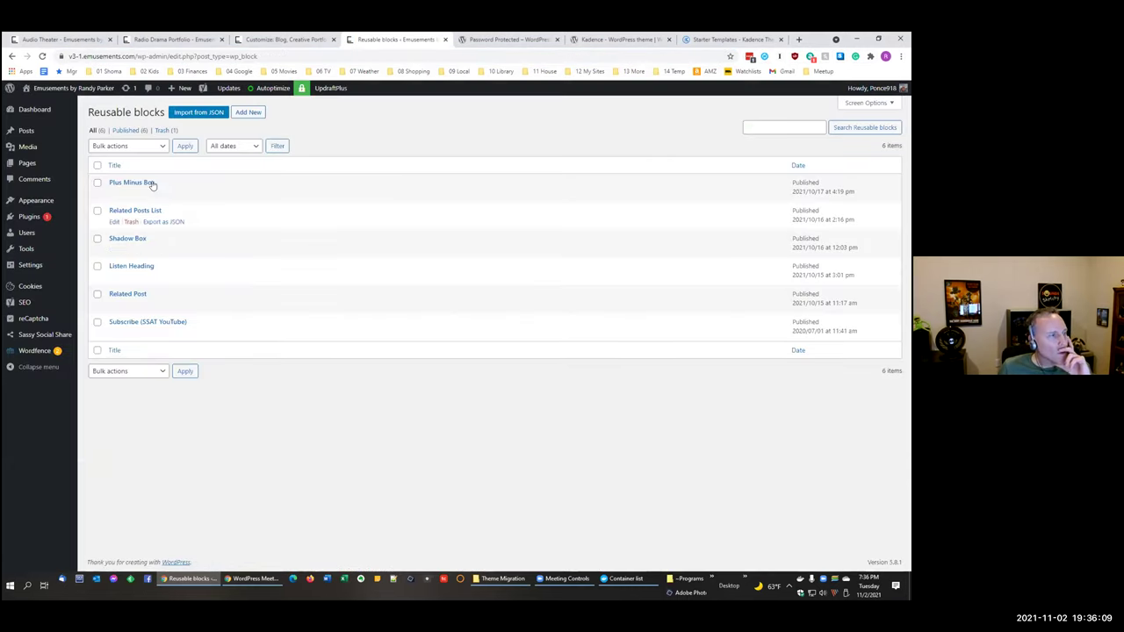
pyautogui.click(146, 182)
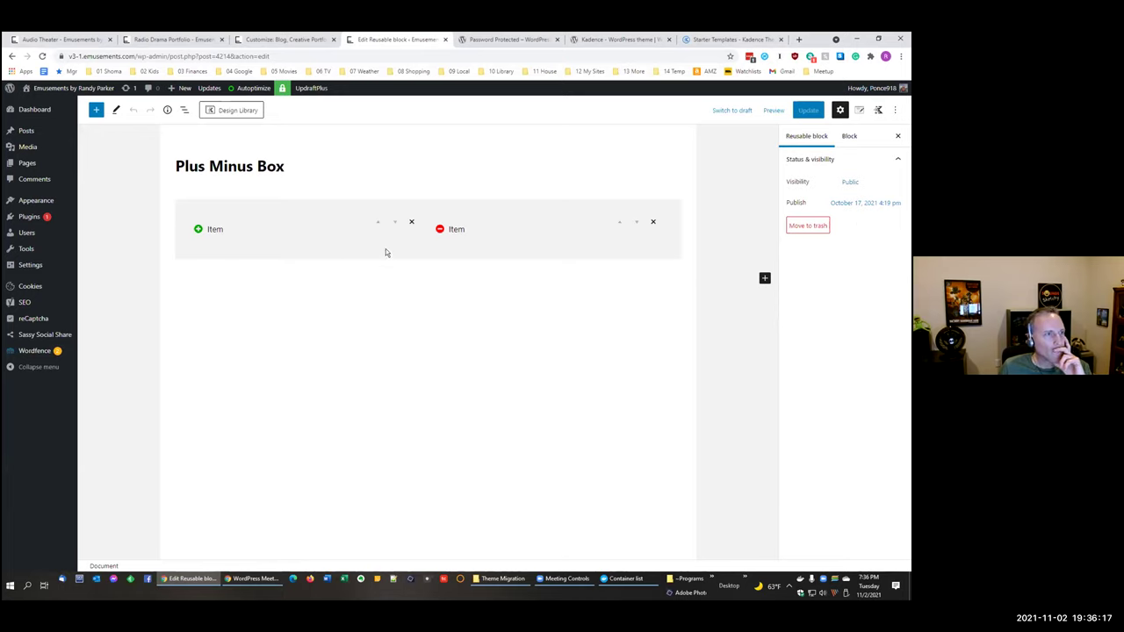
pyautogui.click(11, 56)
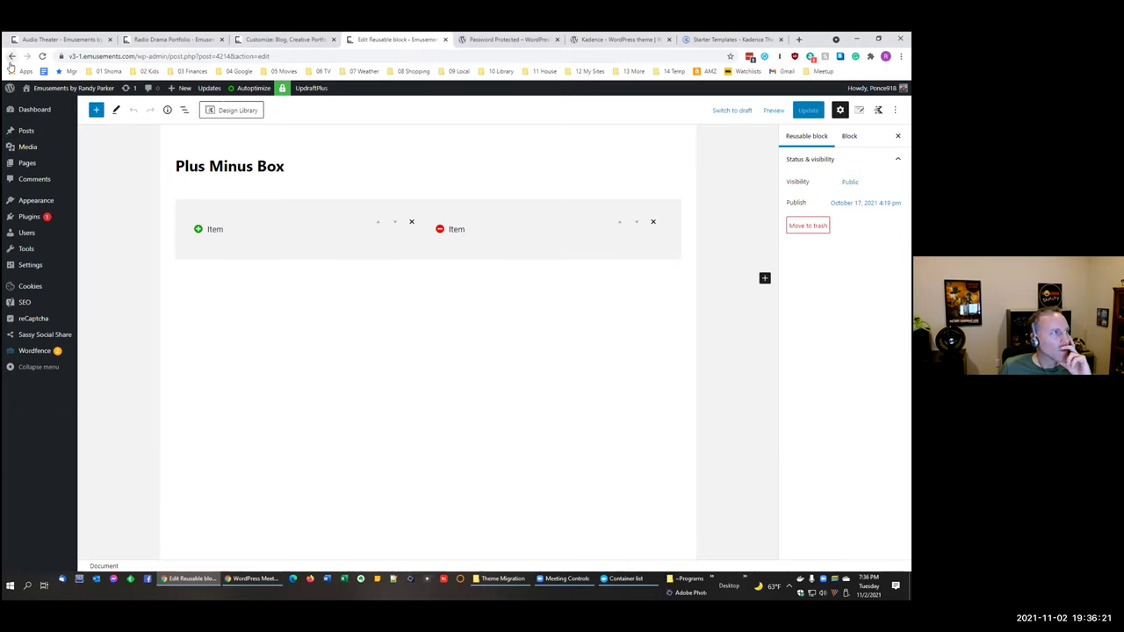
pyautogui.click(153, 211)
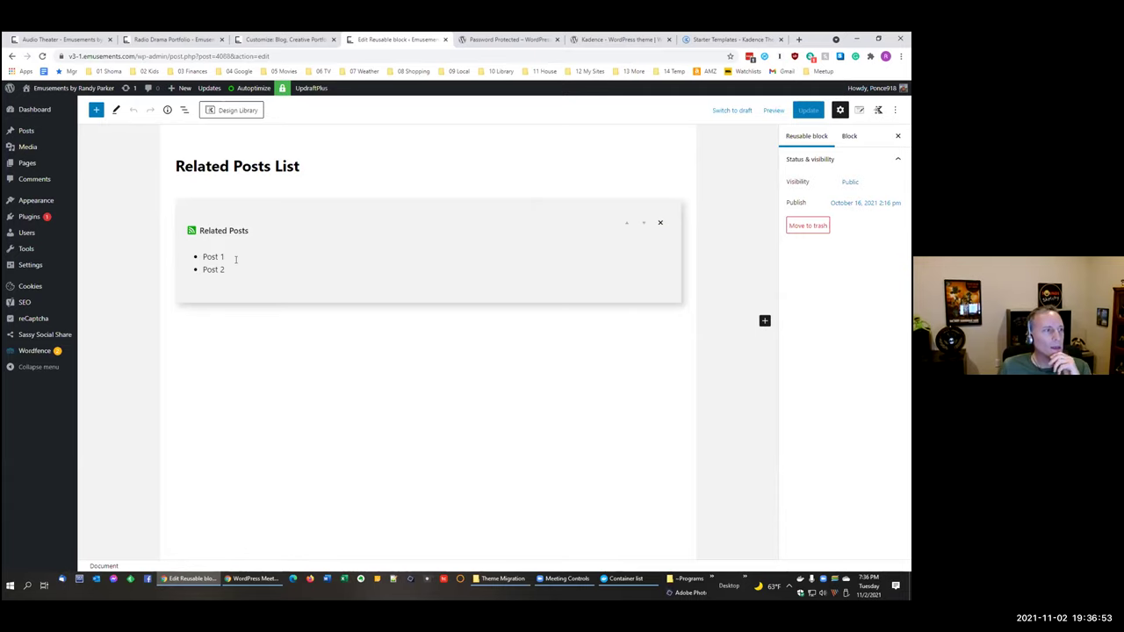
pyautogui.click(234, 256)
pyautogui.click(265, 319)
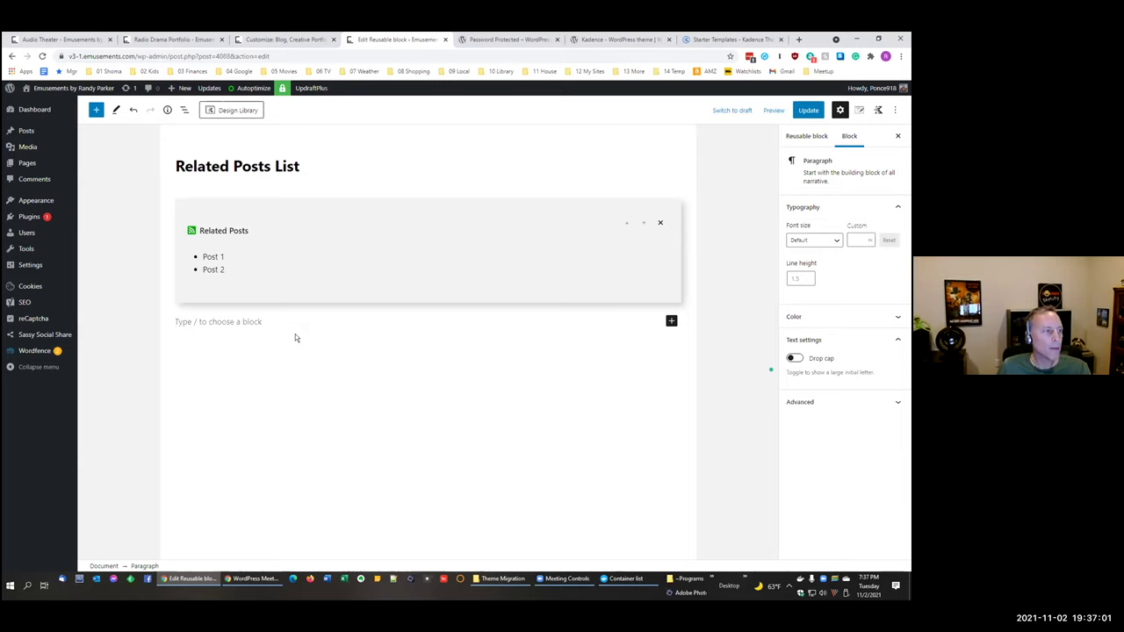
pyautogui.doubleClick(207, 256)
pyautogui.click(301, 364)
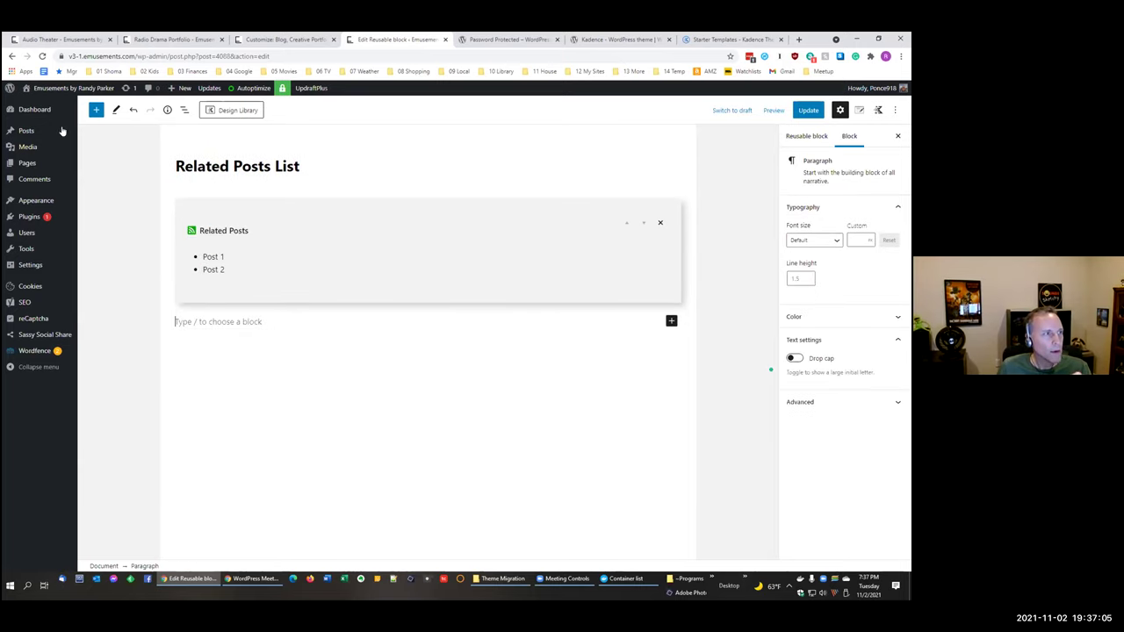
pyautogui.click(11, 55)
pyautogui.click(501, 109)
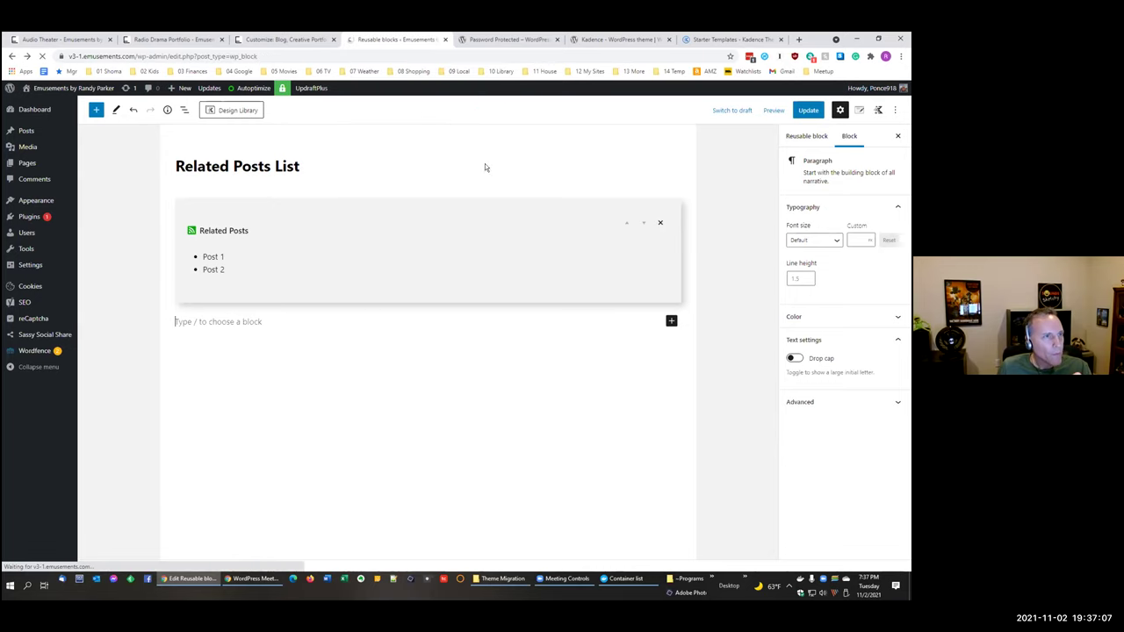
pyautogui.click(129, 238)
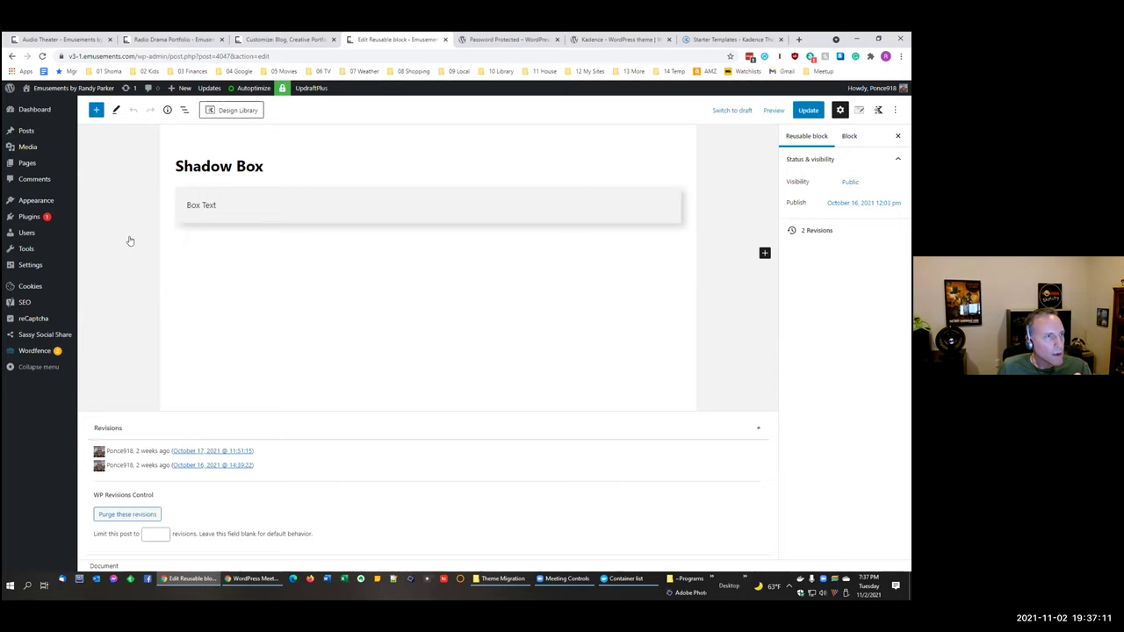
pyautogui.click(11, 57)
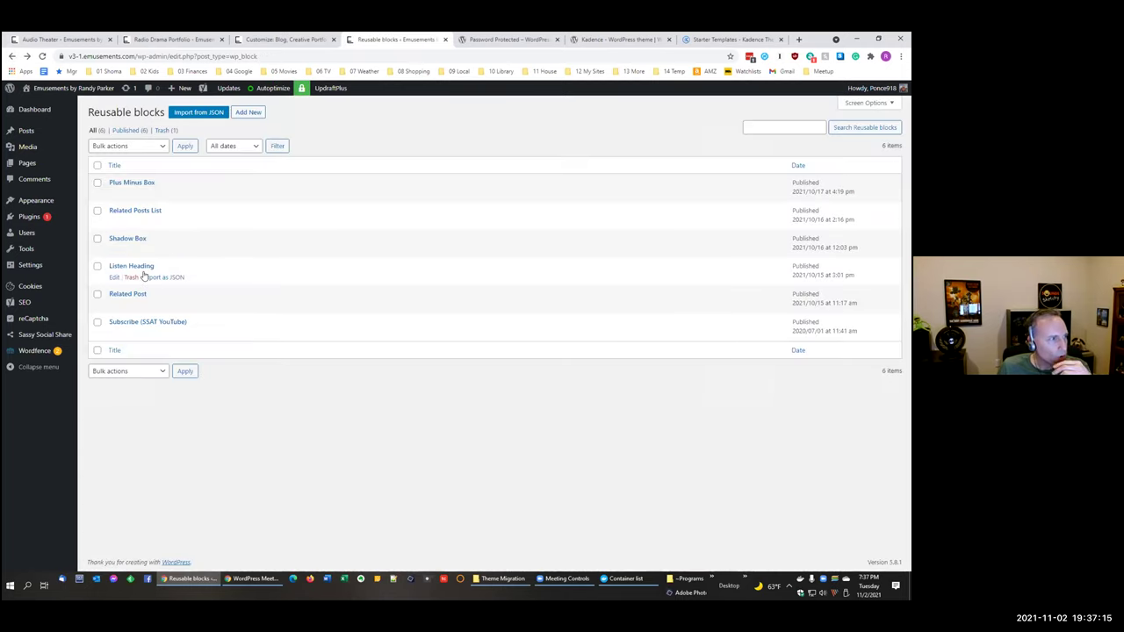
pyautogui.click(114, 268)
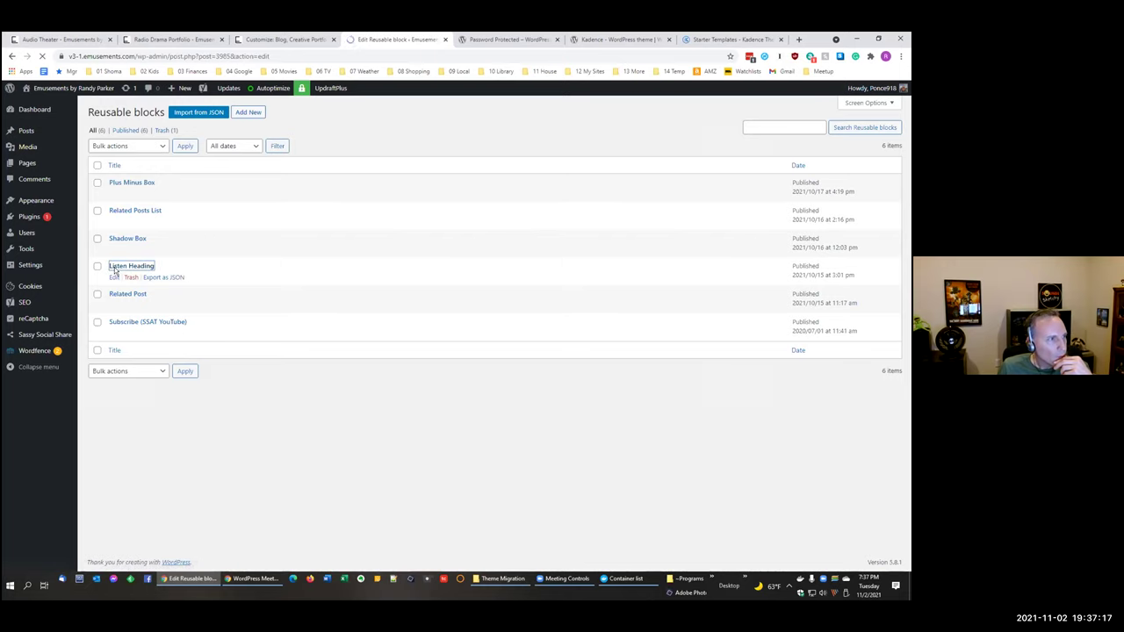
pyautogui.click(11, 58)
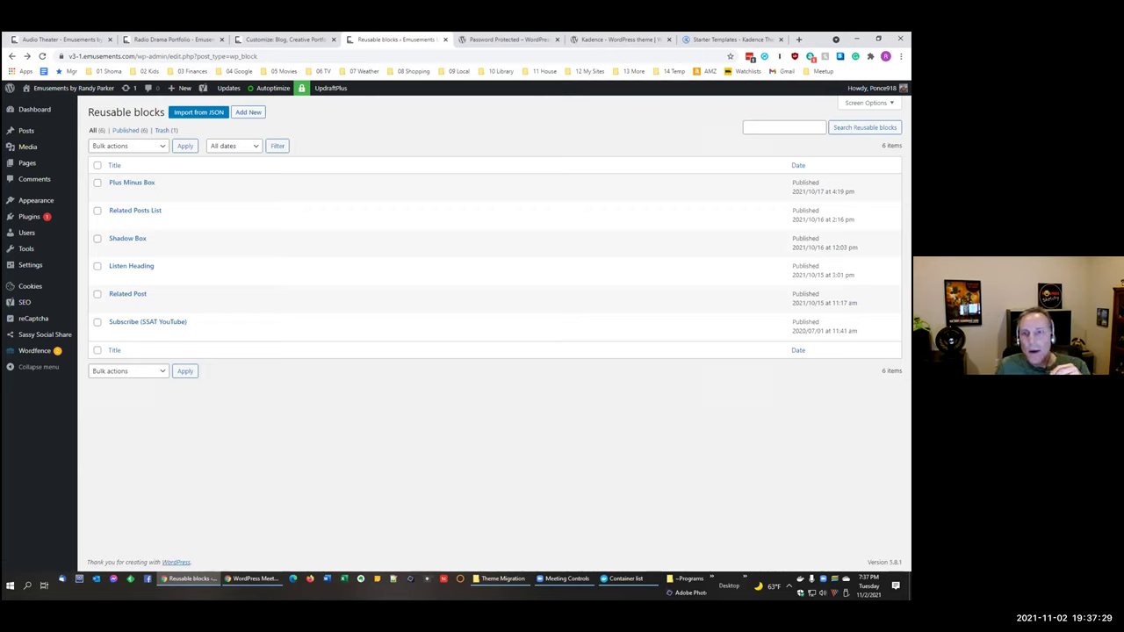
pyautogui.hotkey('alt', 'Tab')
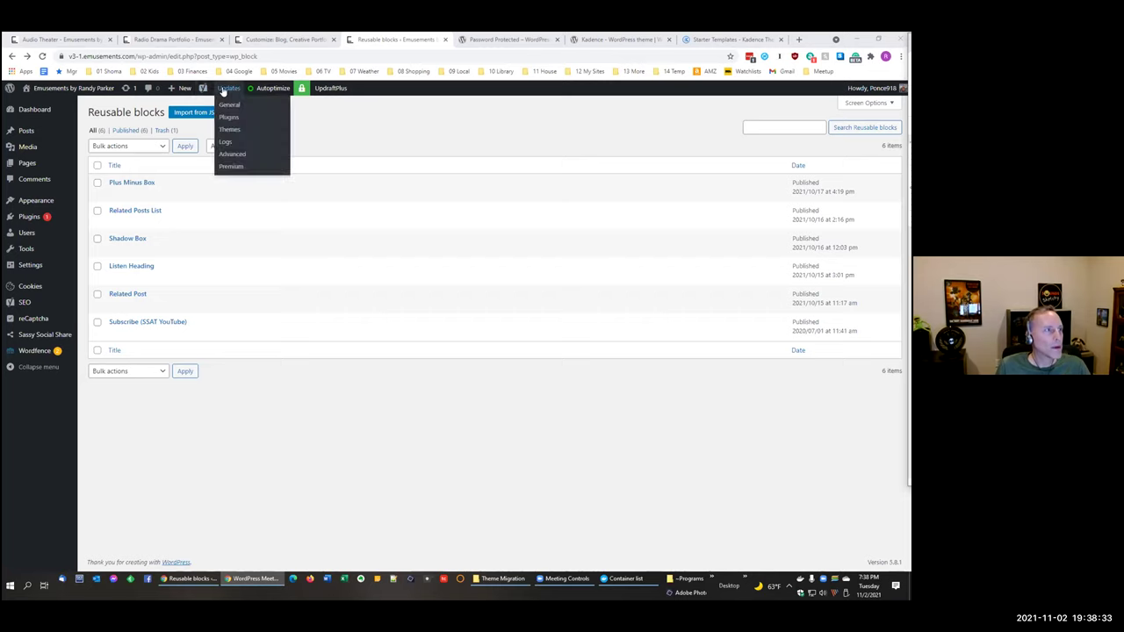
# Step: Open UpdraftPlus Backup/Restore and scroll down to the list of 12 existing backups
pyautogui.click(338, 103)
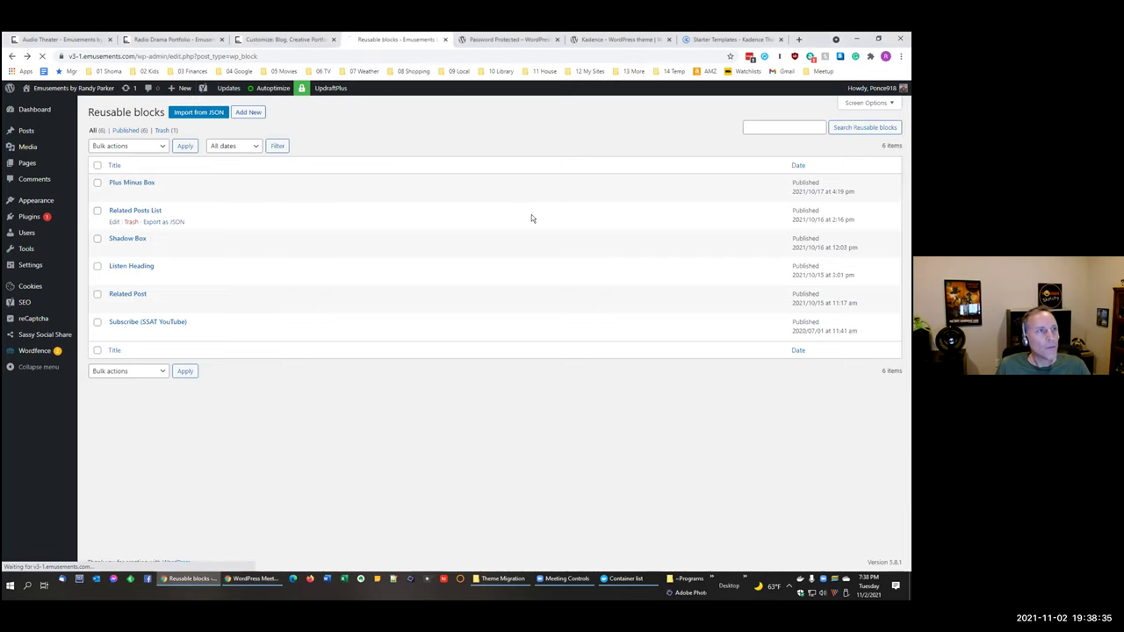
pyautogui.scroll(-5, 532, 214)
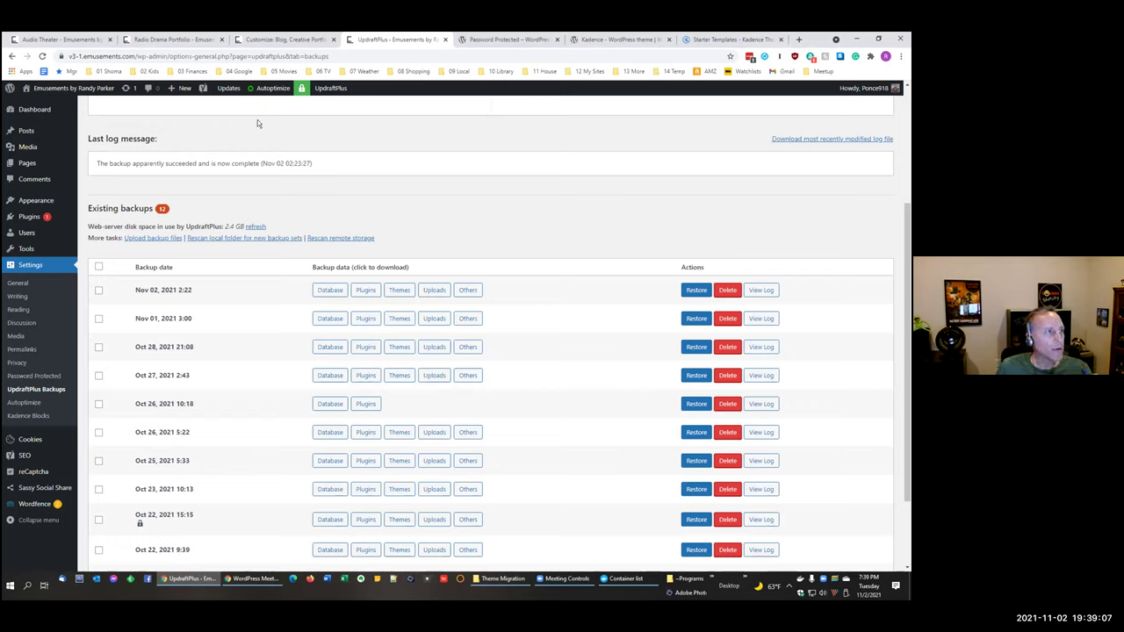
# Step: Check the Customizer, return to UpdraftPlus, then show the live Audio Theater page
pyautogui.click(284, 40)
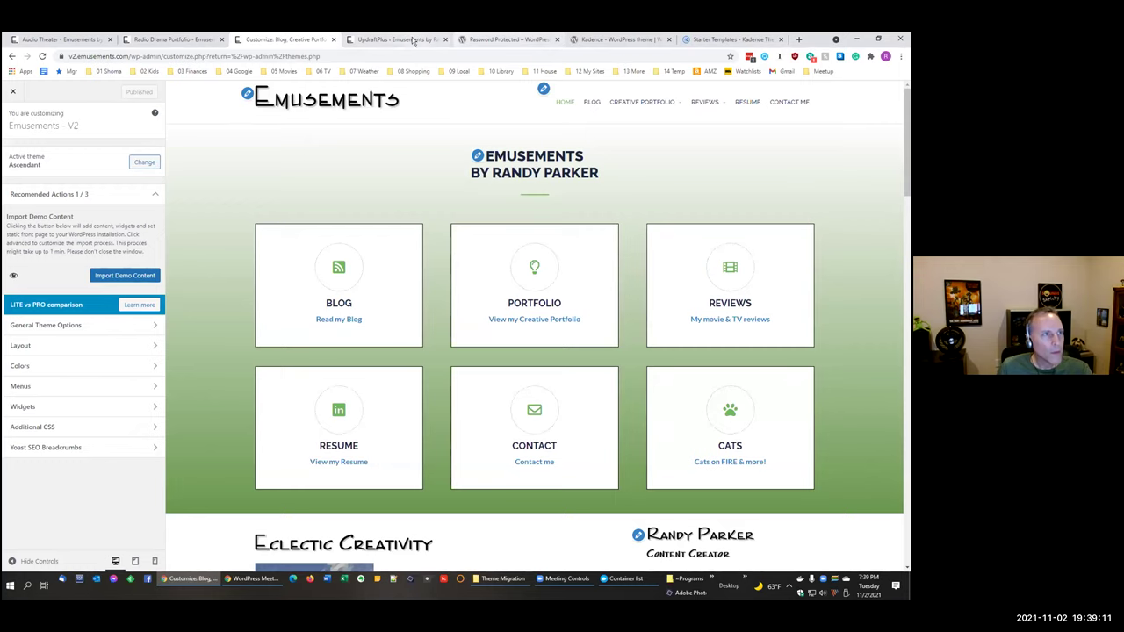
pyautogui.click(397, 39)
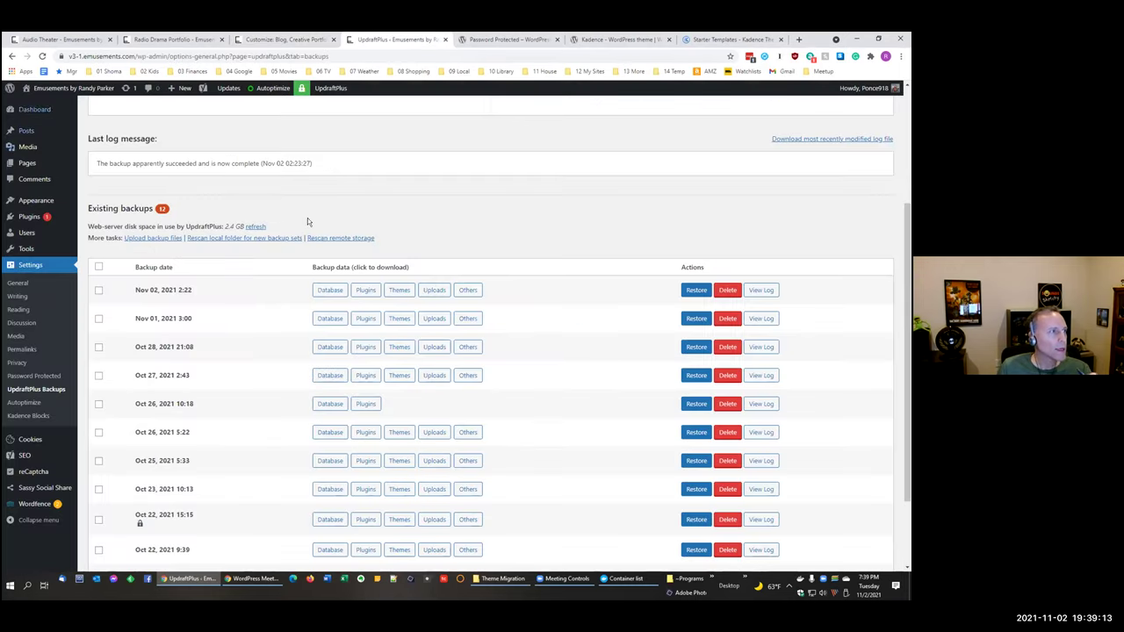
pyautogui.scroll(3, 307, 221)
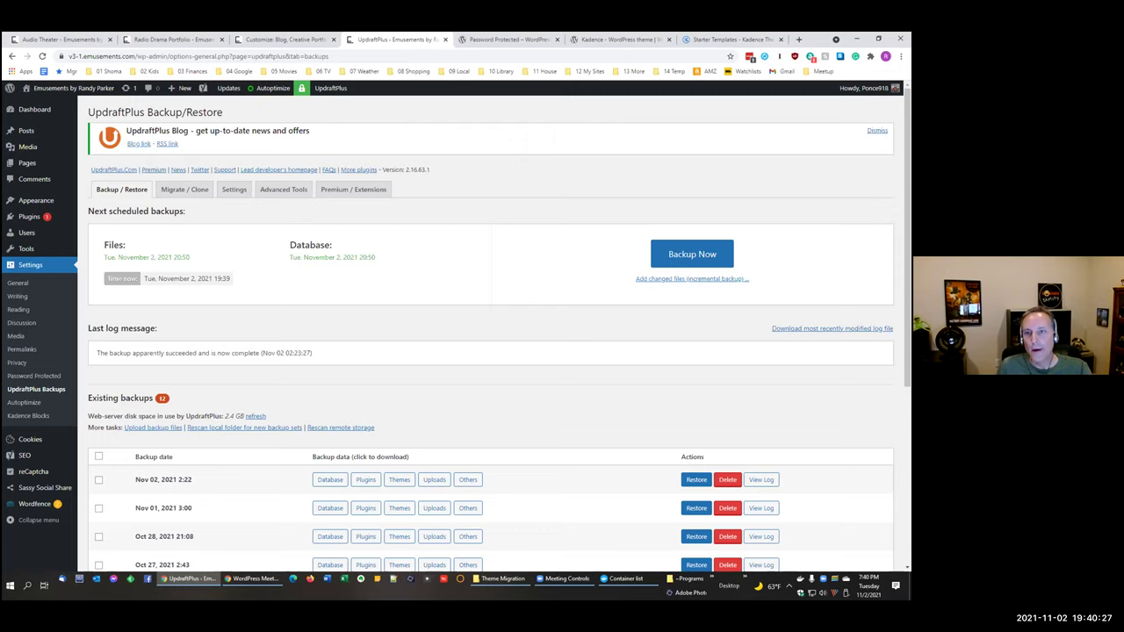
pyautogui.click(53, 39)
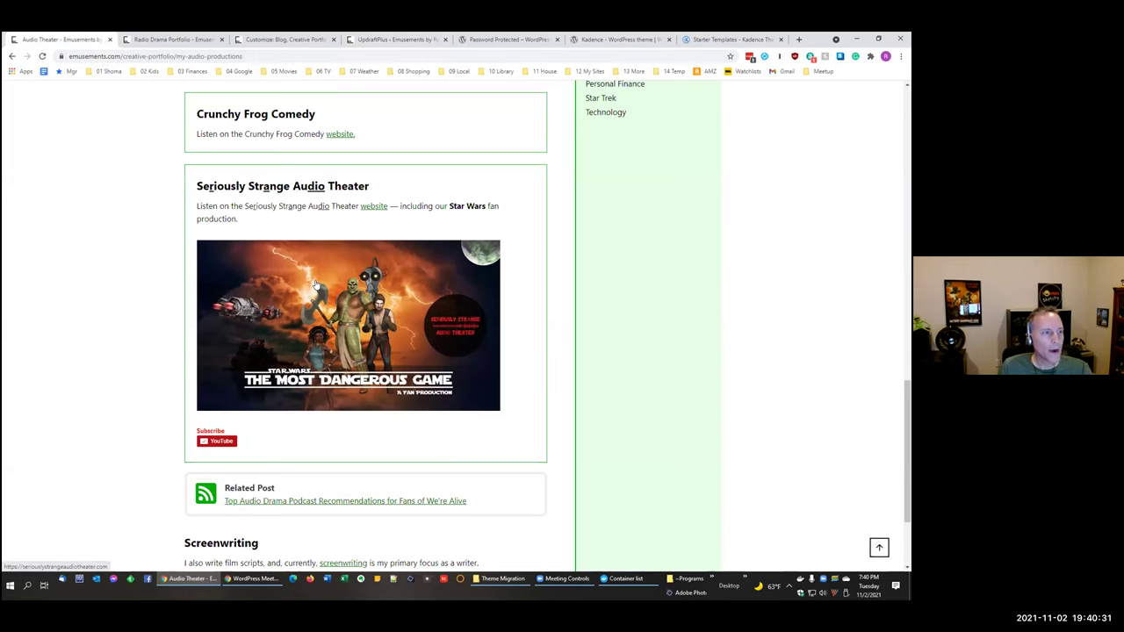
# Step: Show the Emusements V2 Radio Drama Portfolio page scrolled to its top entries
pyautogui.scroll(10, 314, 242)
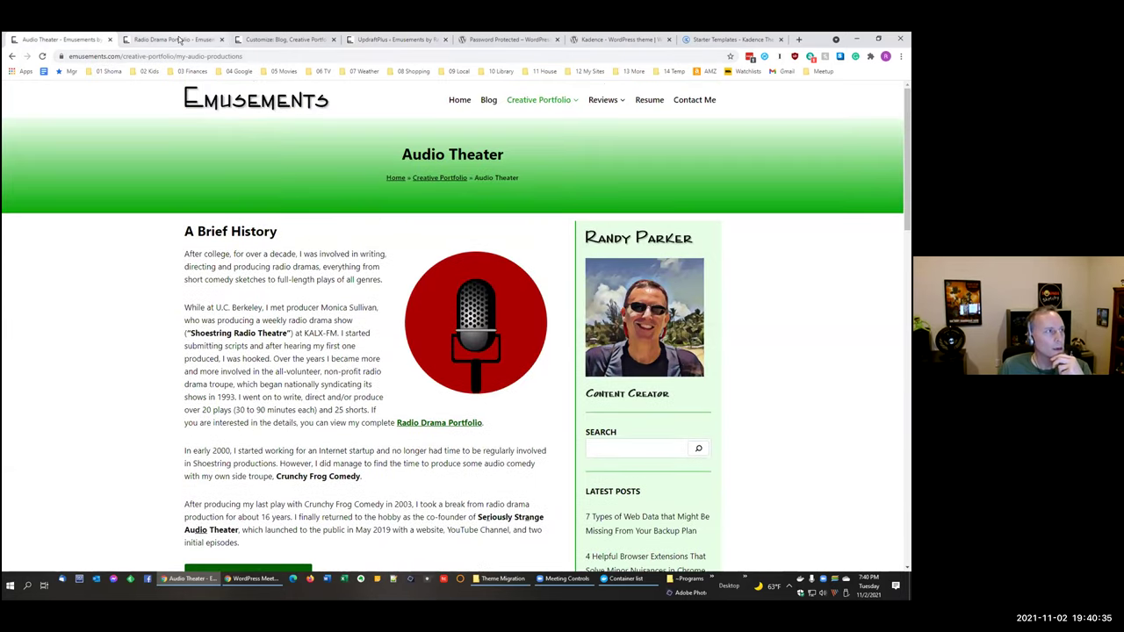
pyautogui.click(179, 39)
pyautogui.click(373, 40)
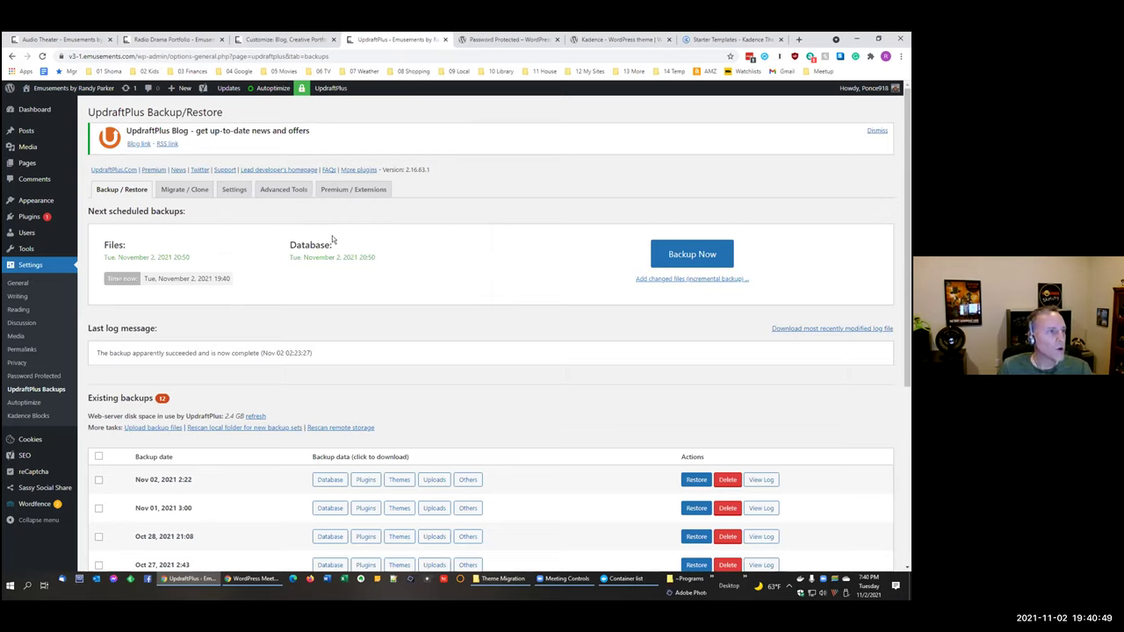
pyautogui.click(176, 39)
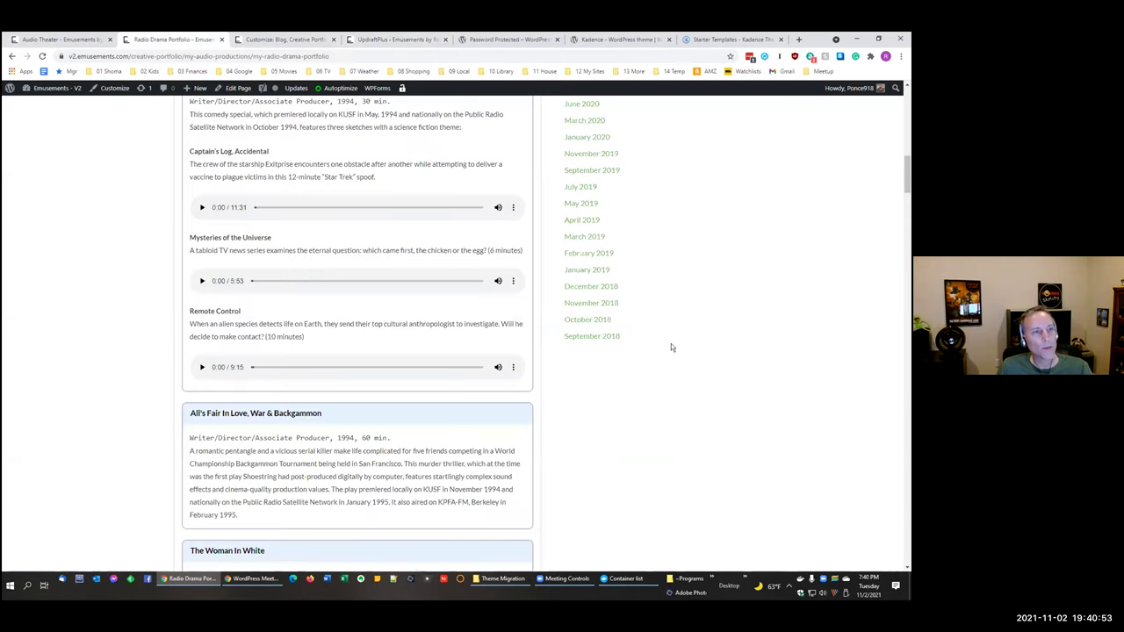
pyautogui.scroll(3, 671, 347)
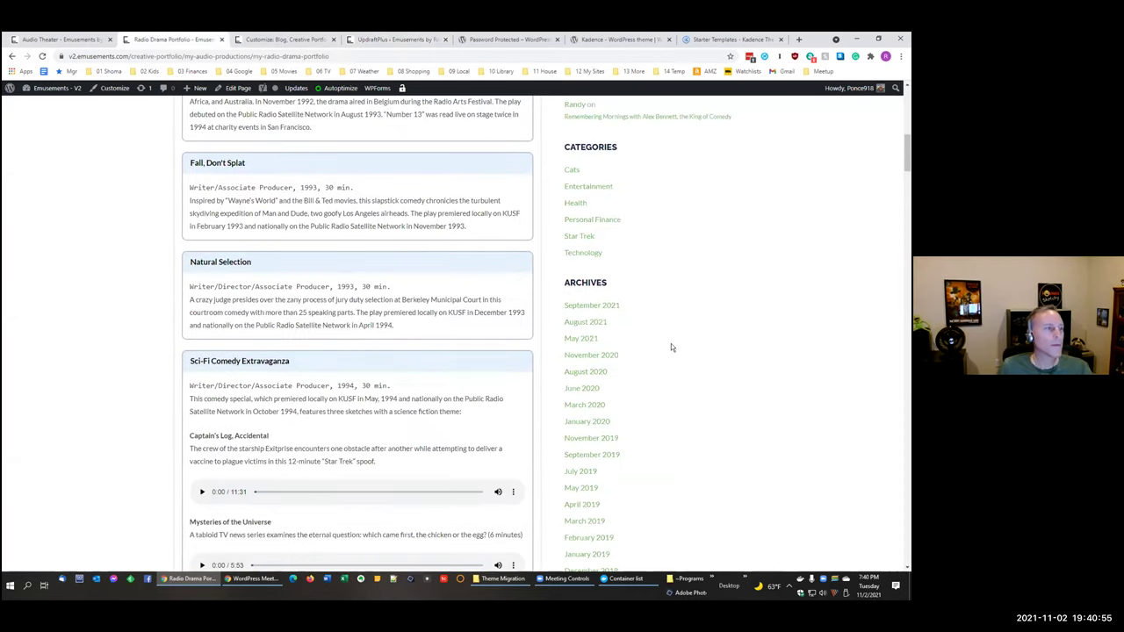
pyautogui.scroll(1, 671, 347)
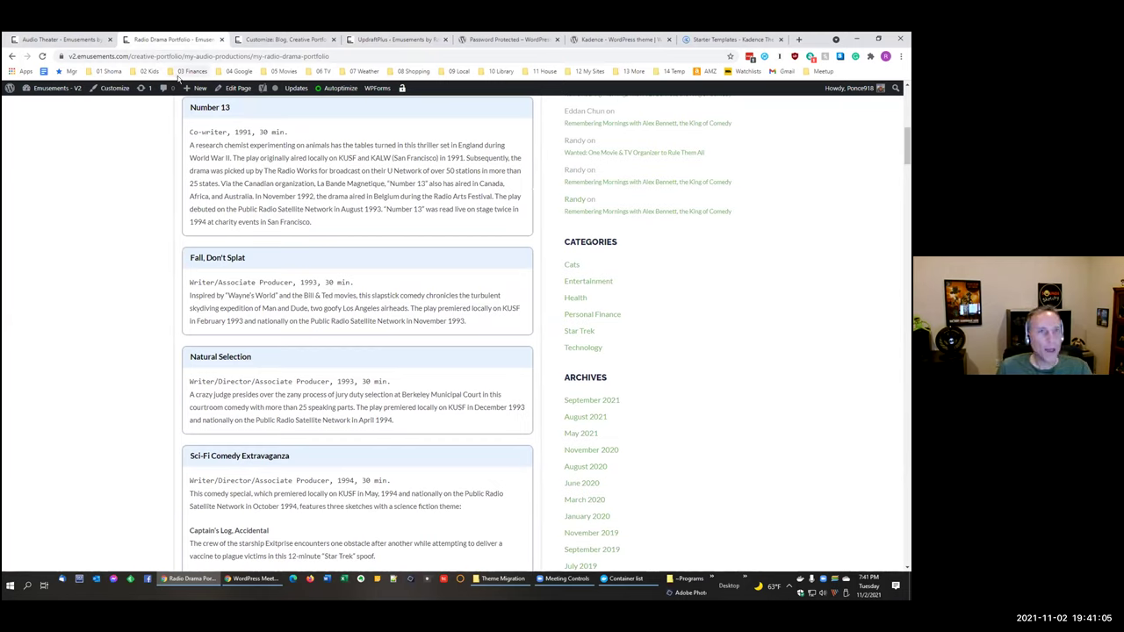
# Step: Close every browser tab to the right of the Audio Theater tab
pyautogui.click(32, 42)
pyautogui.rightClick(32, 42)
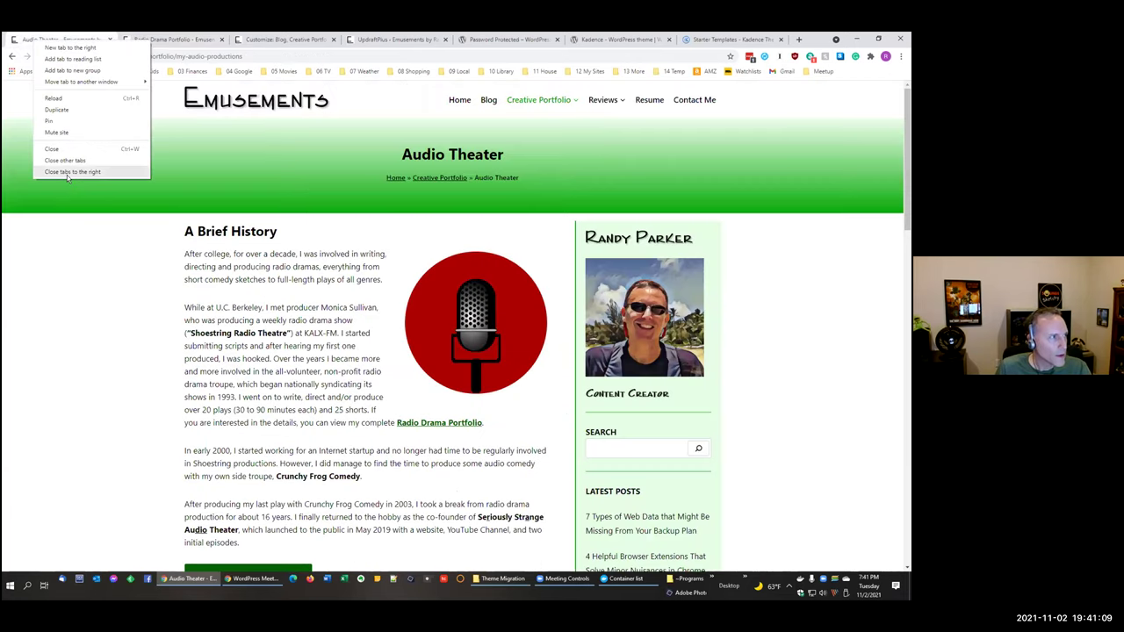
pyautogui.click(790, 348)
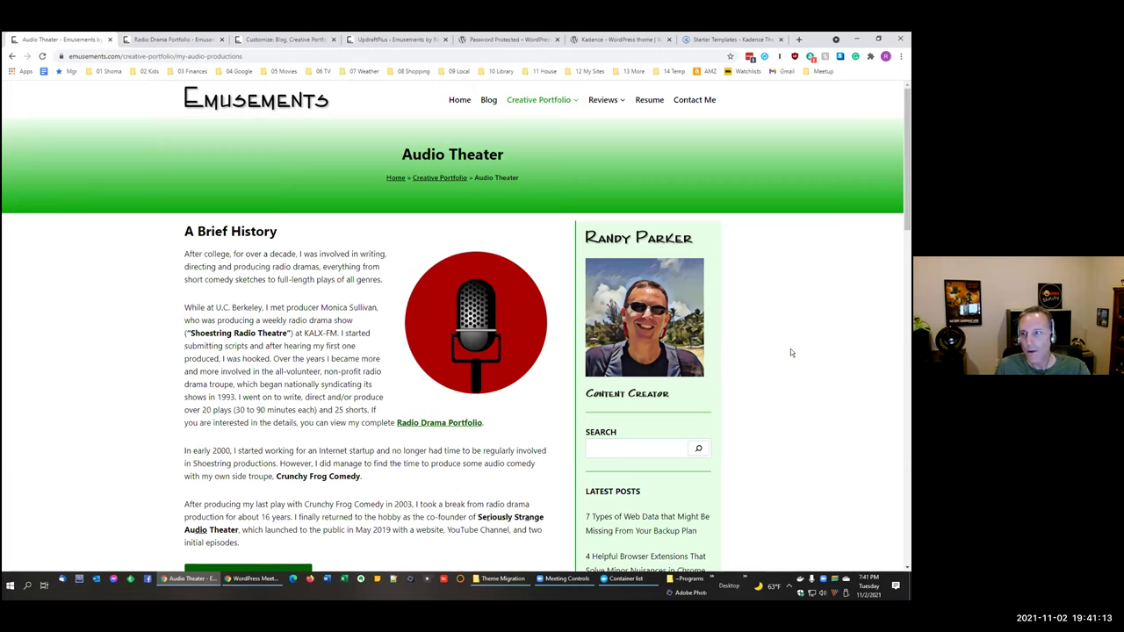
pyautogui.rightClick(81, 40)
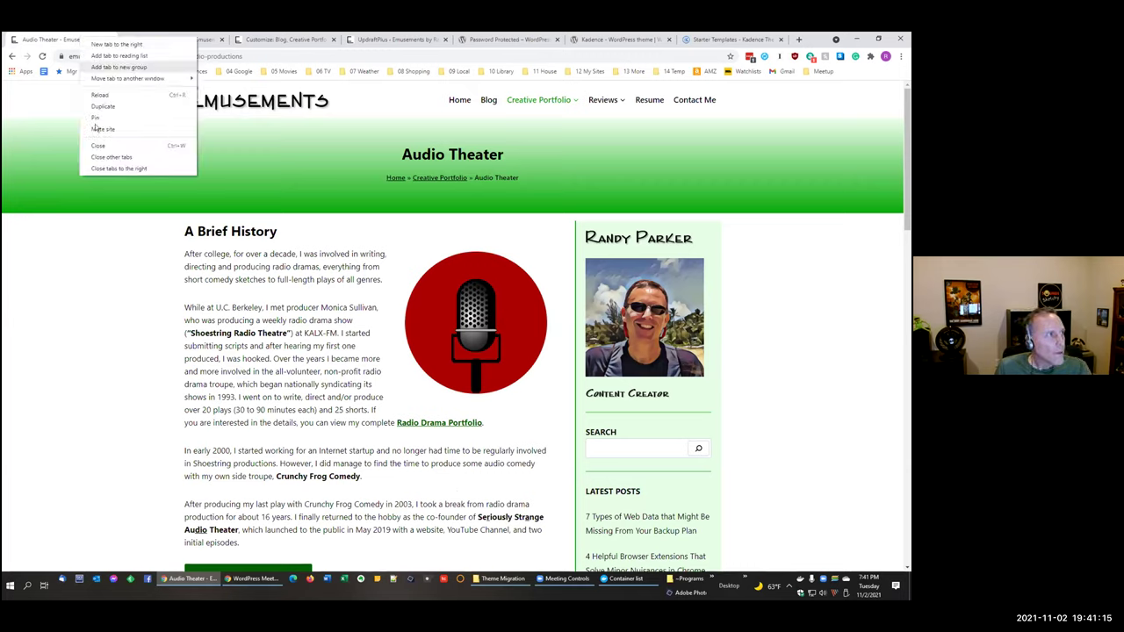
pyautogui.click(117, 167)
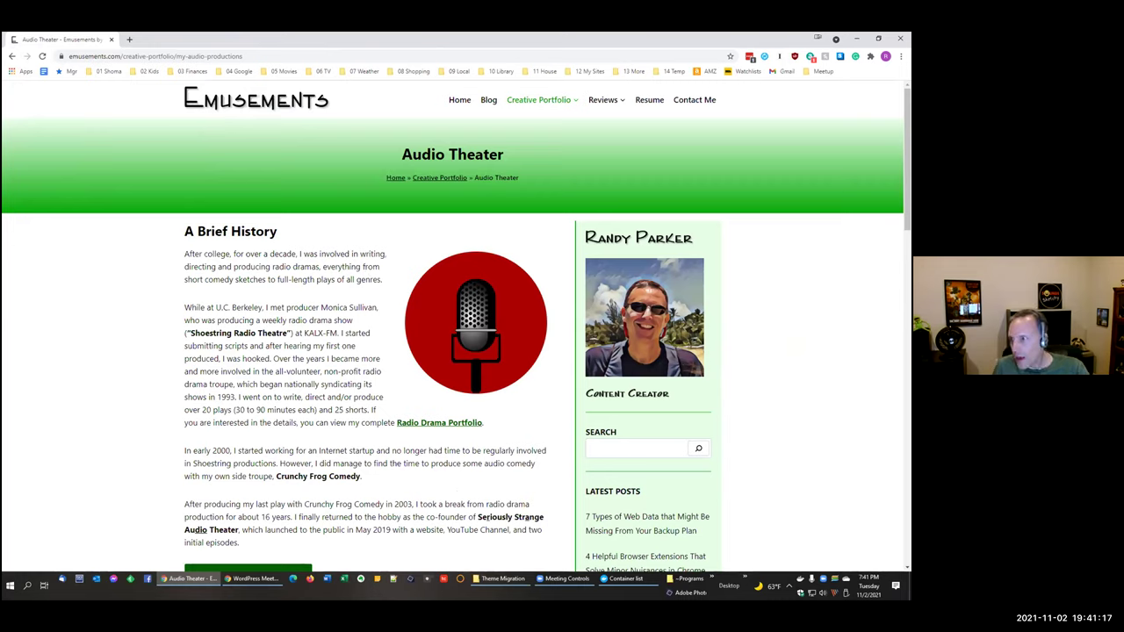
# Step: Open the saved GTmetrix report and the PageSpeed desktop report scoring 94, closing Audio Theater
pyautogui.click(502, 579)
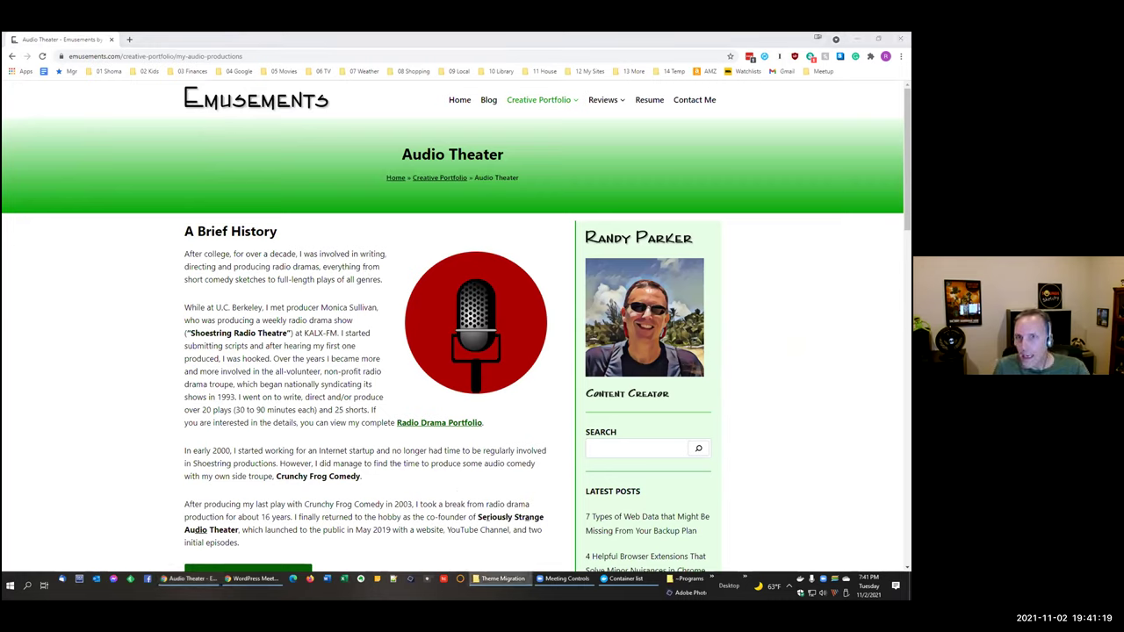
pyautogui.click(255, 578)
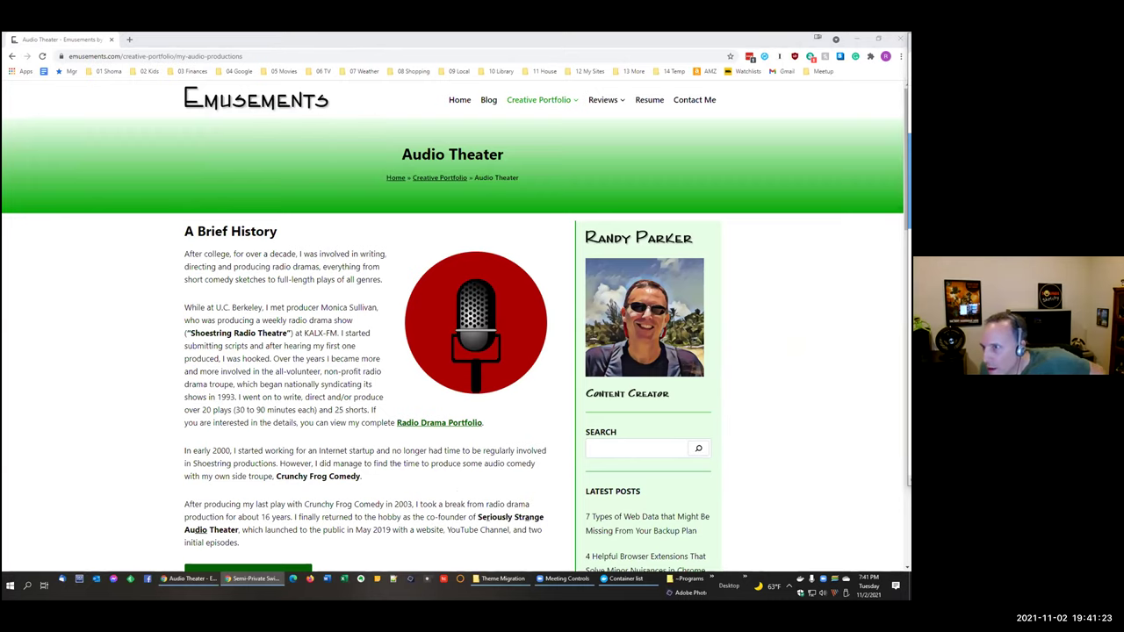
pyautogui.moveTo(5, 299); pyautogui.dragTo(143, 267)
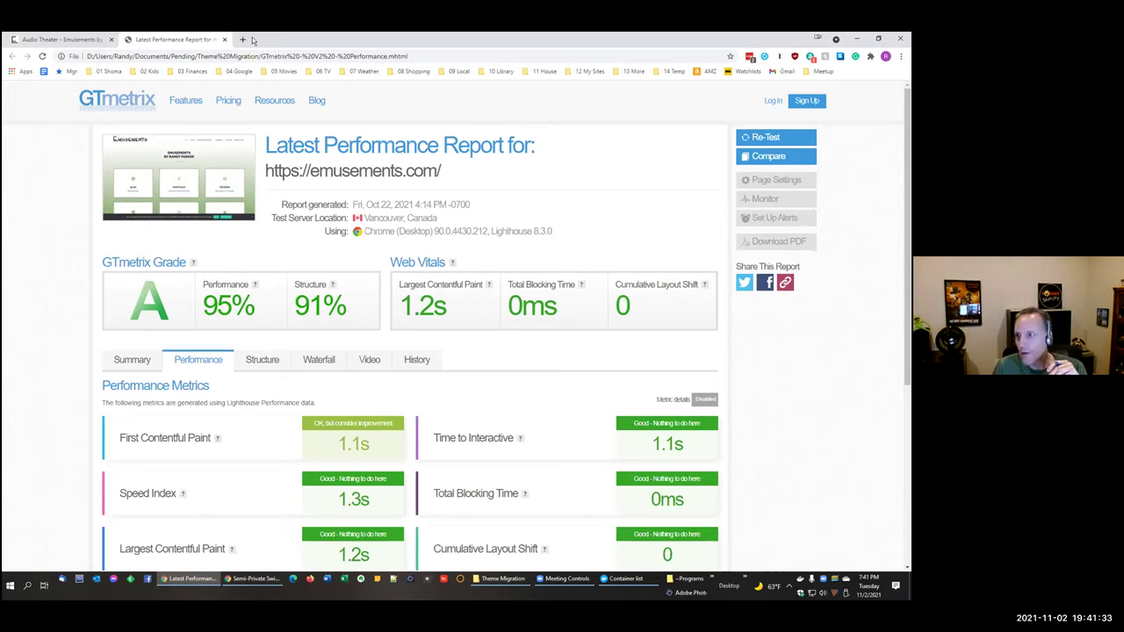
pyautogui.click(110, 40)
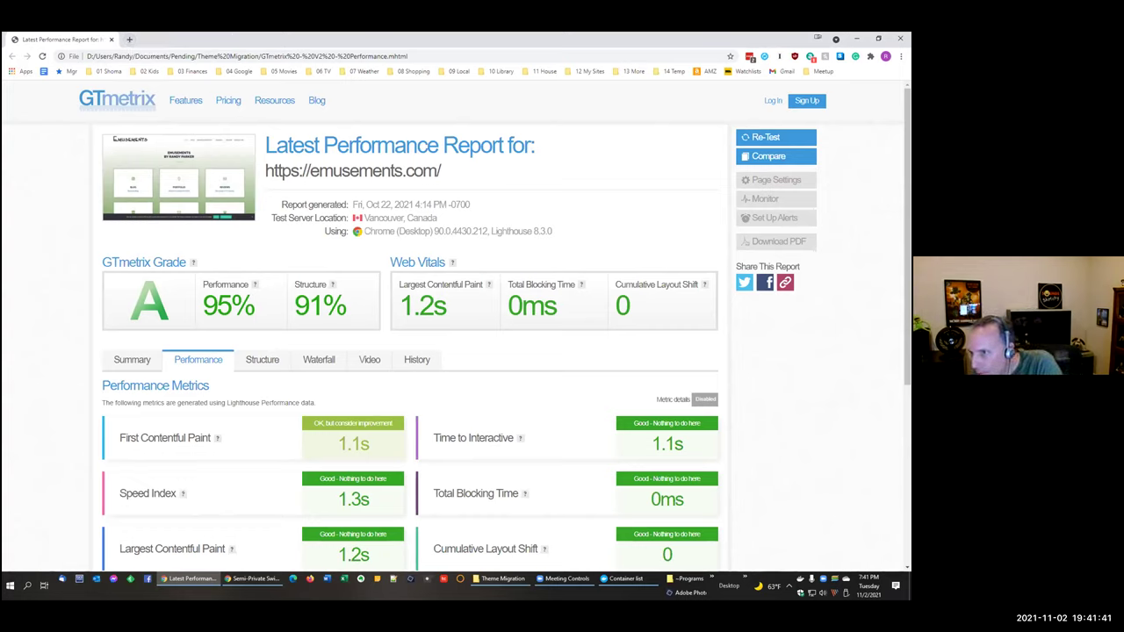
pyautogui.moveTo(2, 242); pyautogui.dragTo(71, 256)
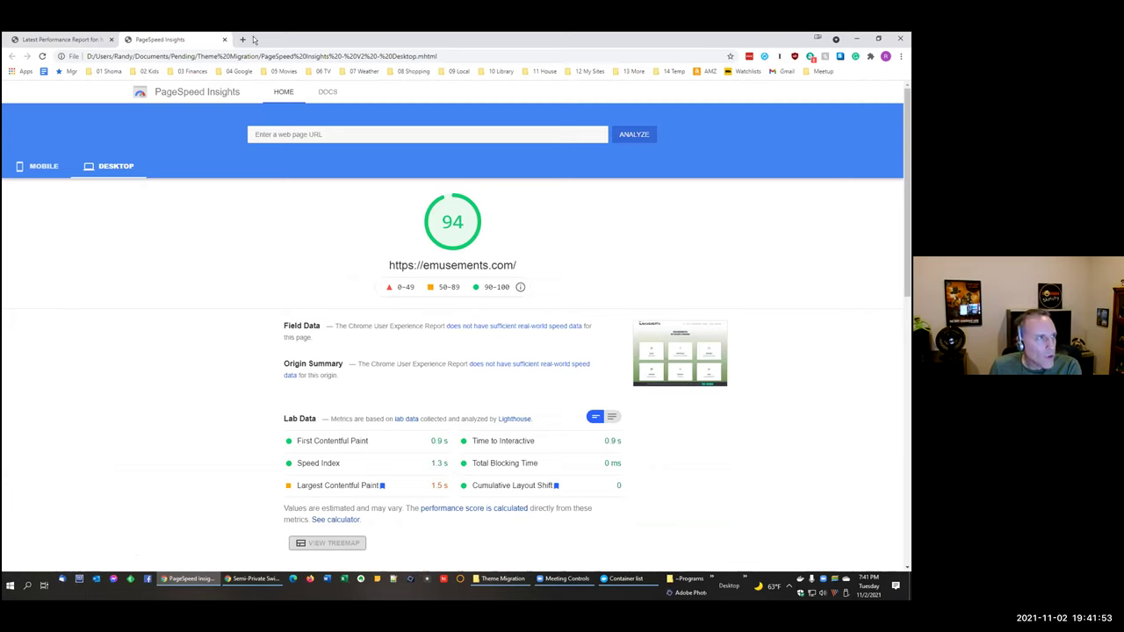
# Step: Load the old site's saved mobile report scoring 31 and close the GTmetrix and spare tabs
pyautogui.hotkey('ctrl', 't')
pyautogui.hotkey('ctrl', 'shift', 't')
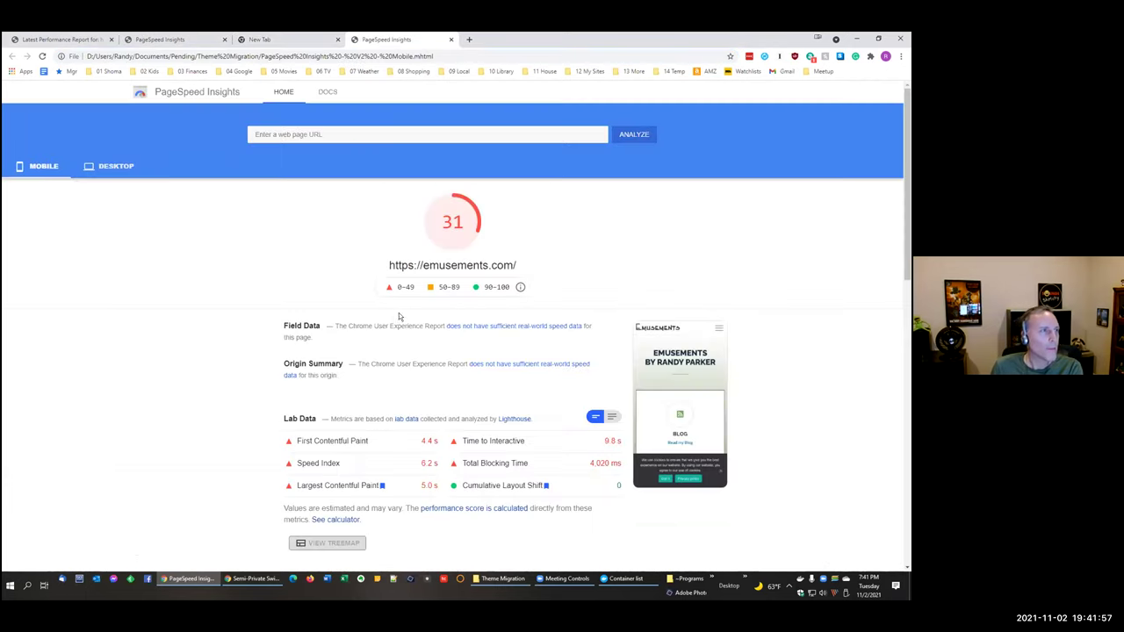
pyautogui.click(338, 39)
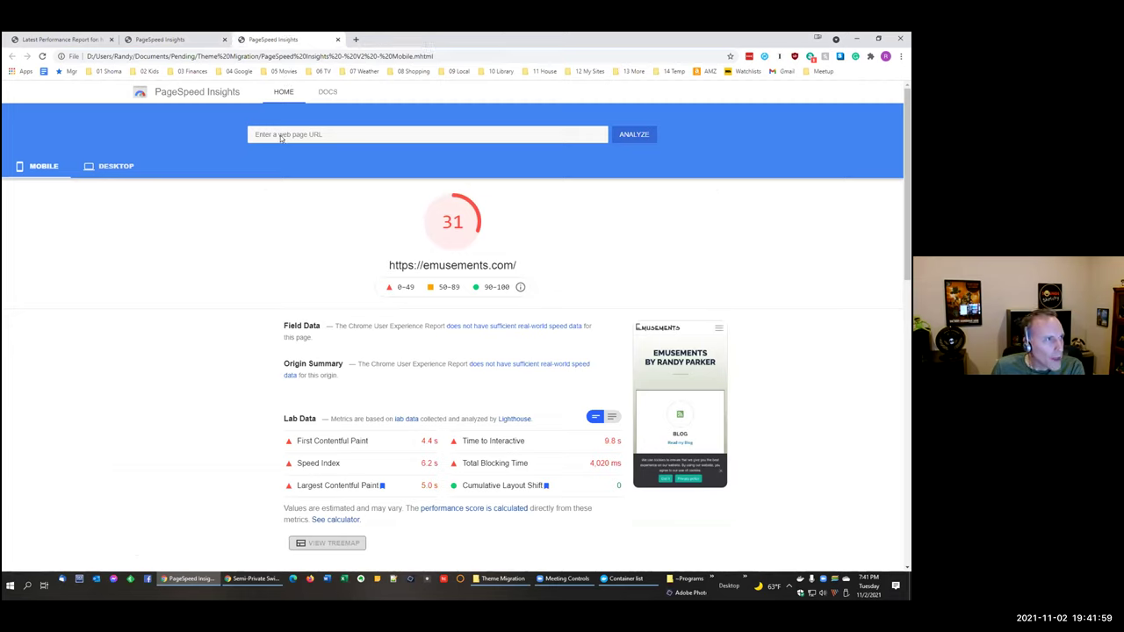
pyautogui.click(110, 39)
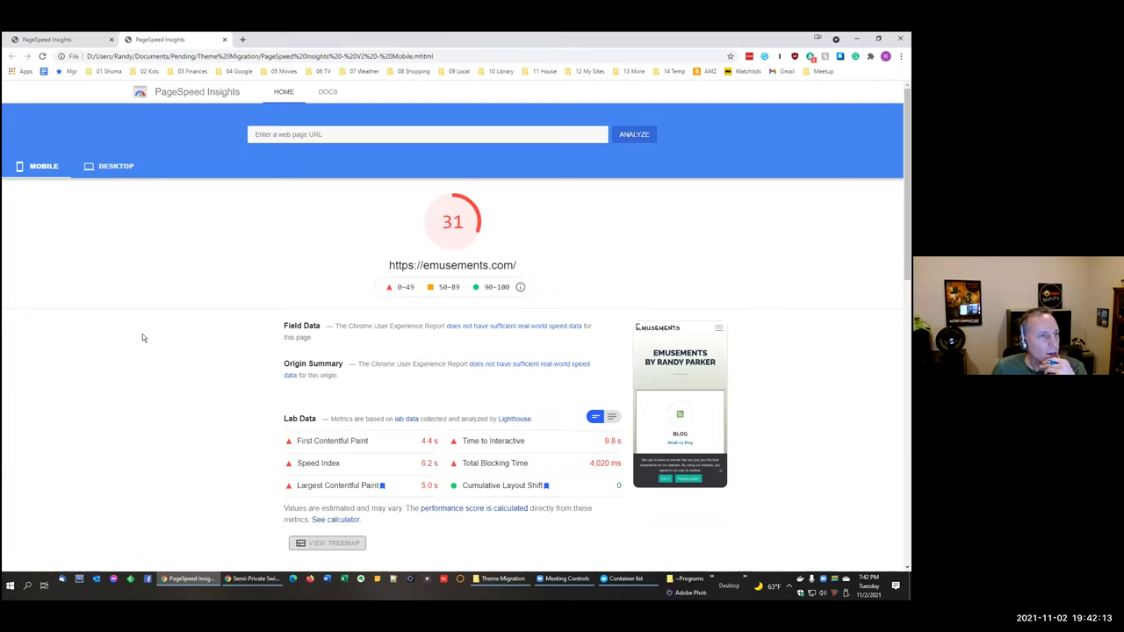
pyautogui.click(244, 41)
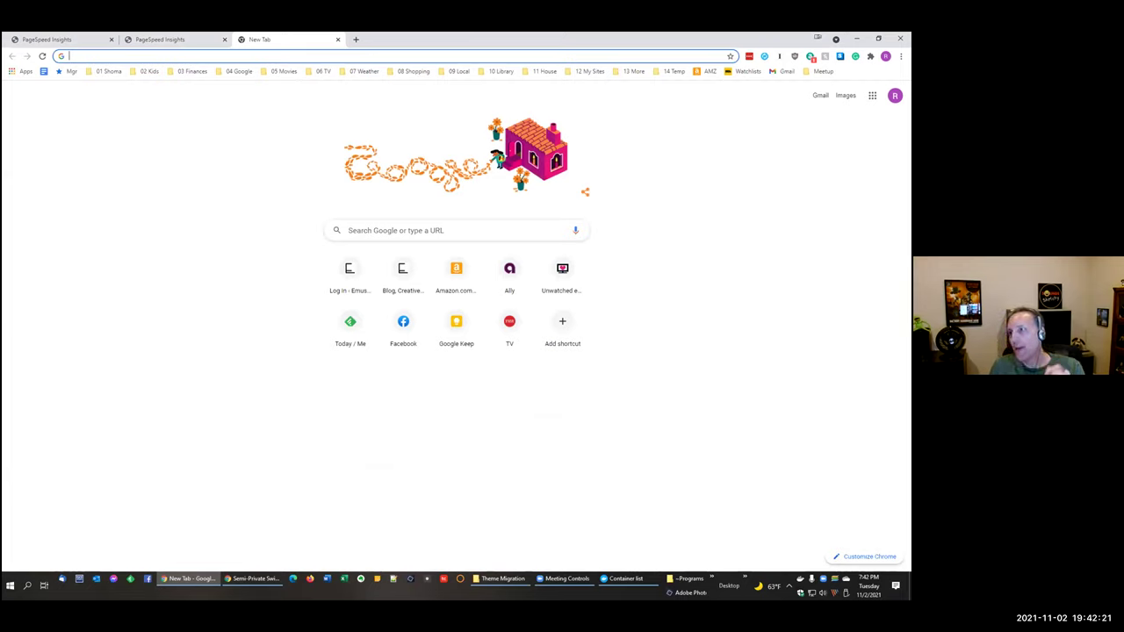
# Step: Open the saved v3-1 dev desktop (100) and mobile (98) PageSpeed reports beside the old ones
pyautogui.moveTo(399, 249); pyautogui.dragTo(252, 228)
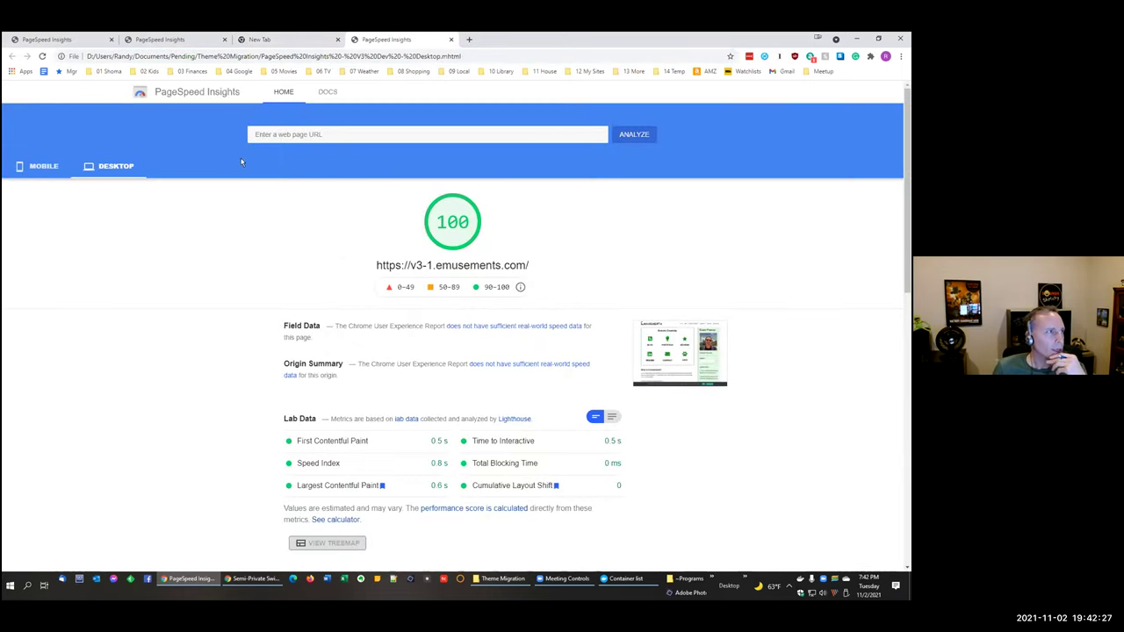
pyautogui.click(62, 42)
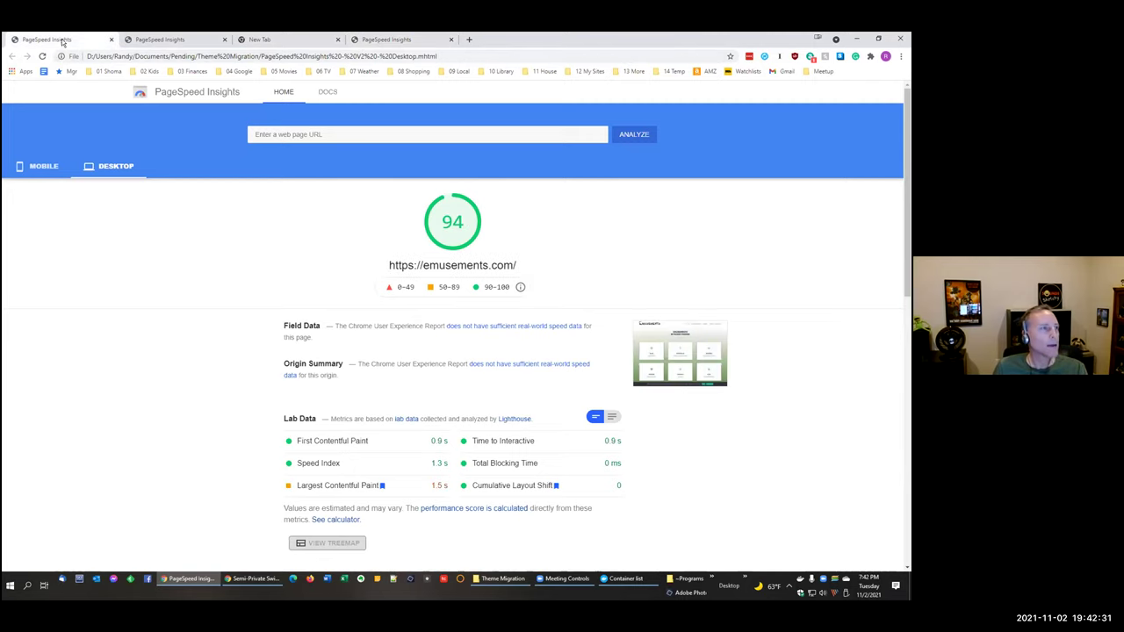
pyautogui.click(334, 40)
pyautogui.click(288, 42)
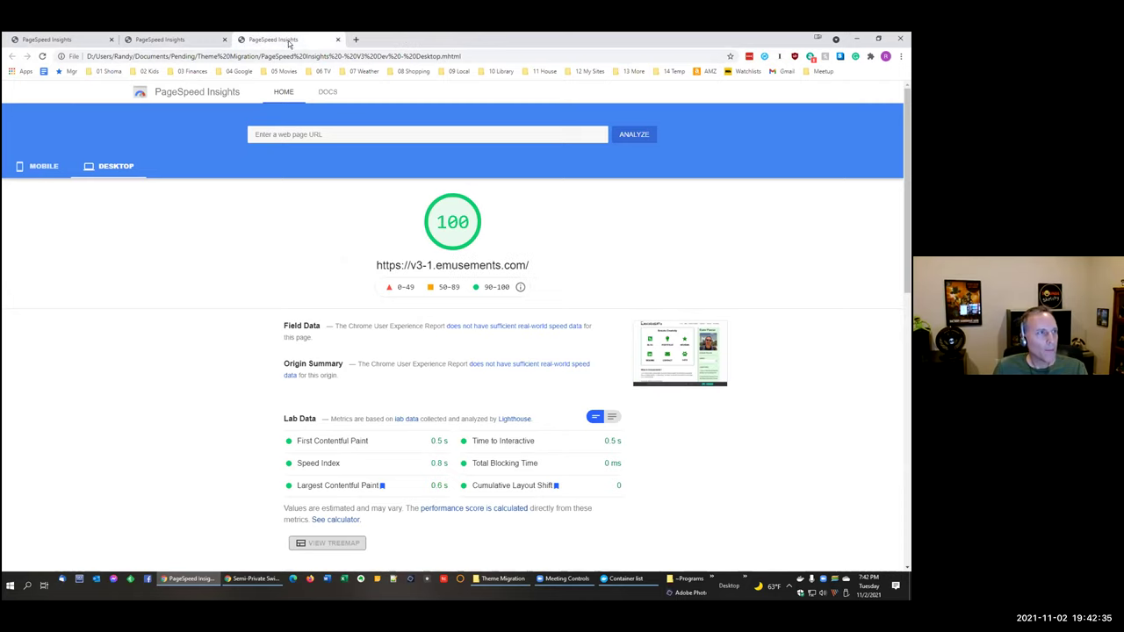
pyautogui.click(356, 40)
pyautogui.moveTo(909, 281); pyautogui.dragTo(692, 304)
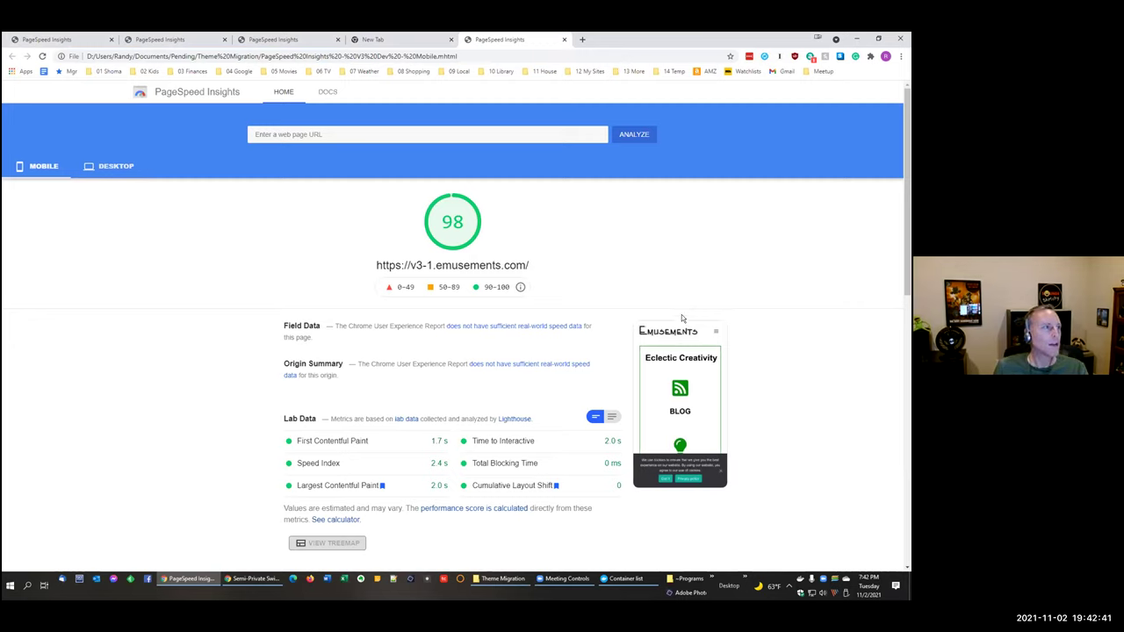
pyautogui.click(450, 40)
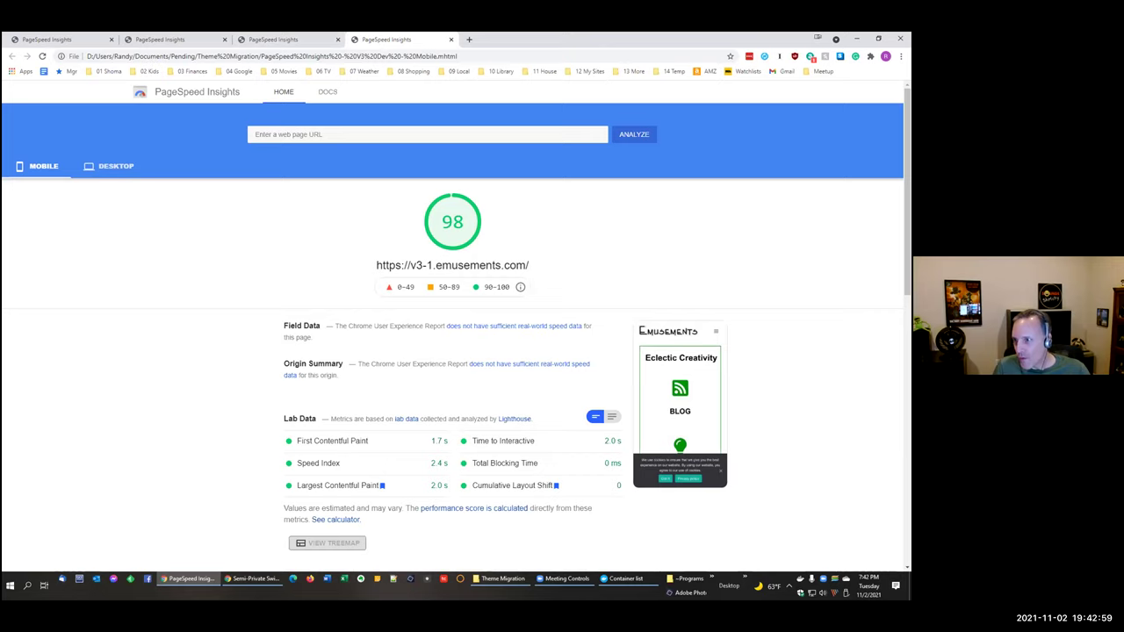
# Step: Compare the v3-1 mobile report with the old desktop one and highlight the v3-1.emusements.com address
pyautogui.hotkey('alt', 'Tab')
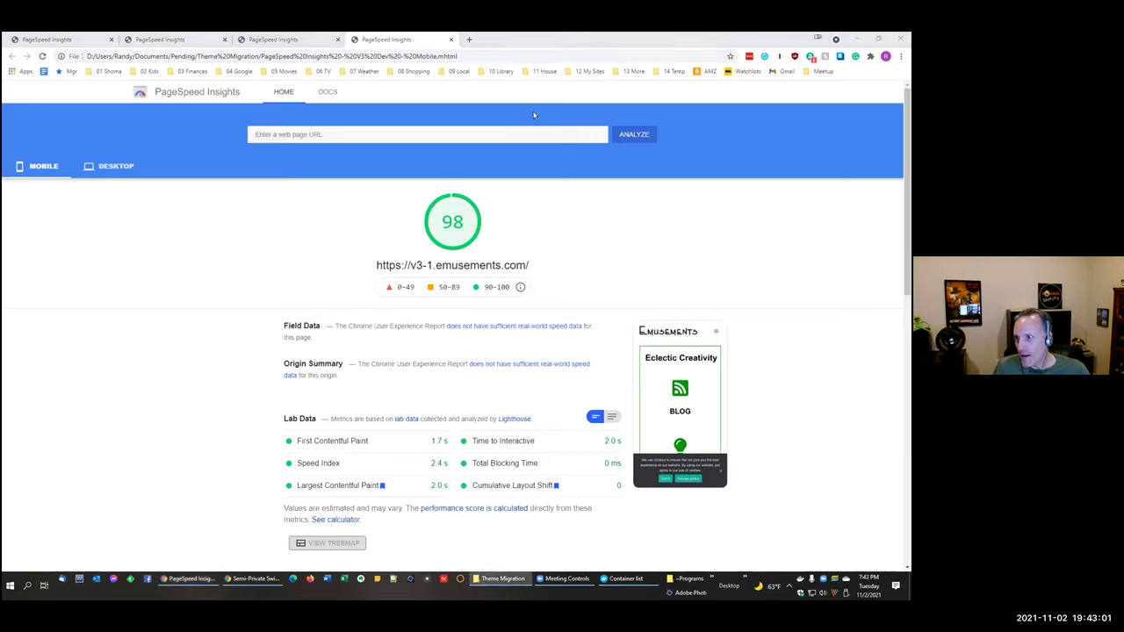
pyautogui.click(41, 40)
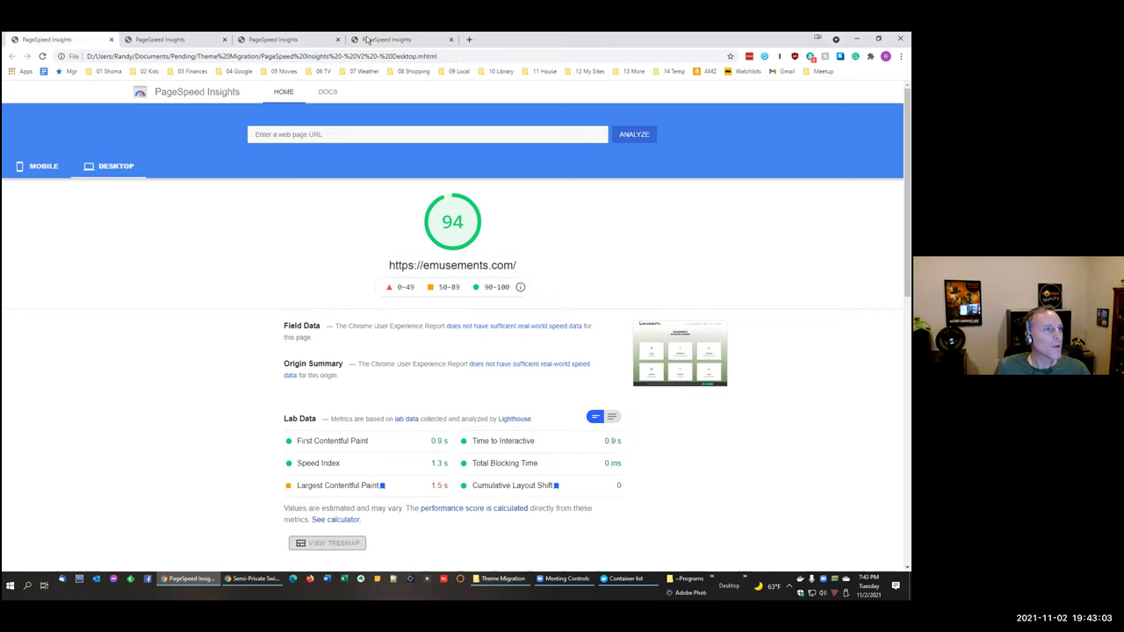
pyautogui.click(370, 40)
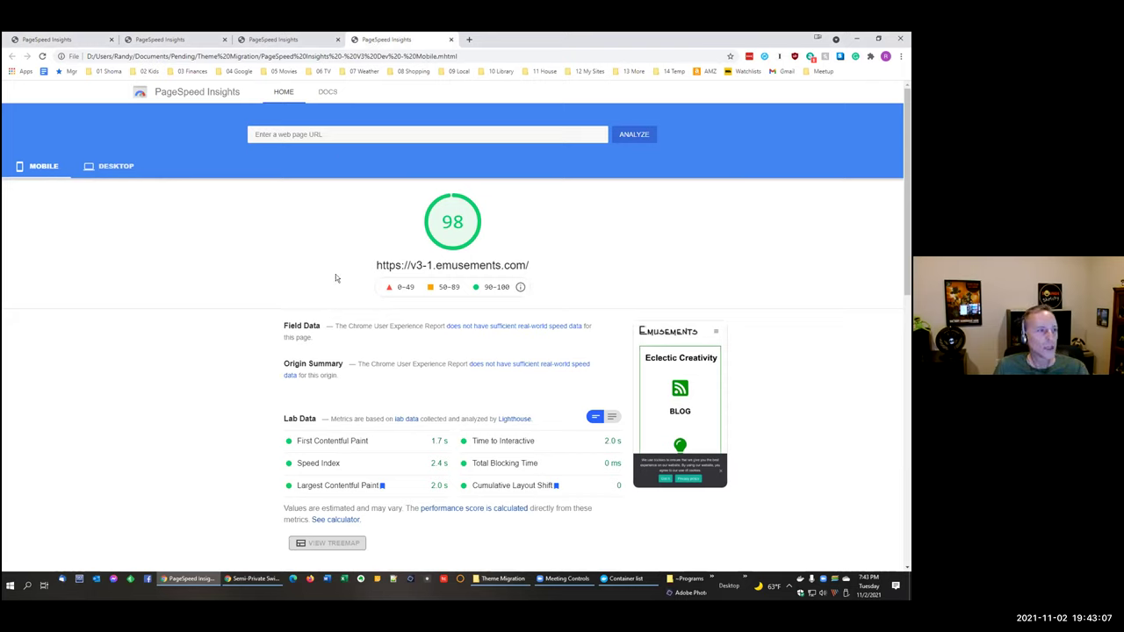
pyautogui.moveTo(367, 263); pyautogui.dragTo(643, 289)
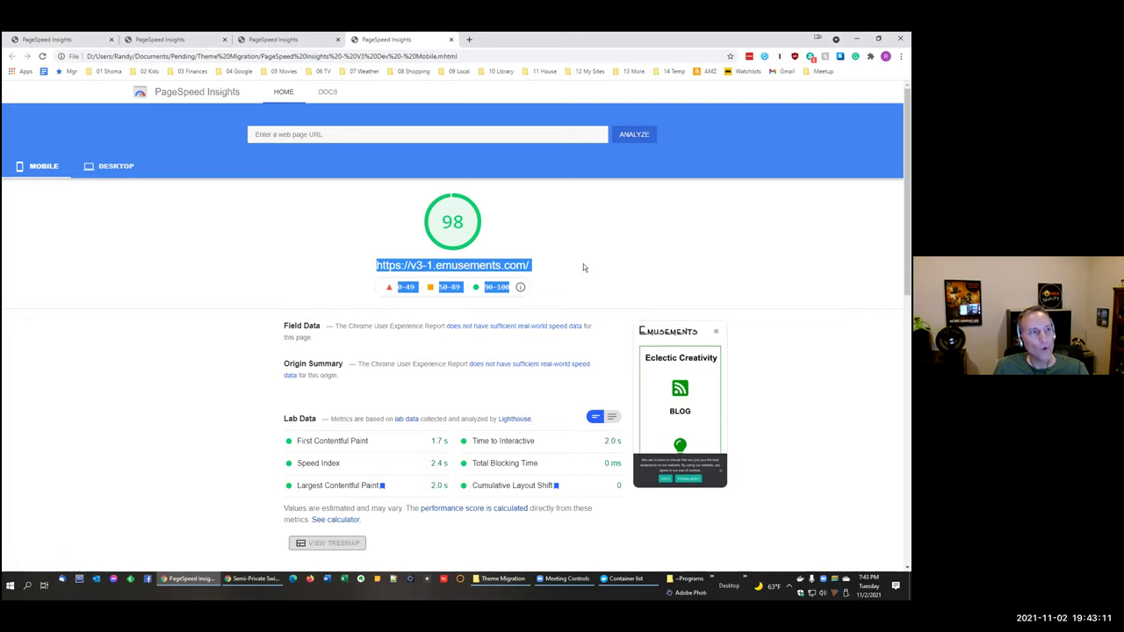
pyautogui.click(647, 251)
pyautogui.click(469, 39)
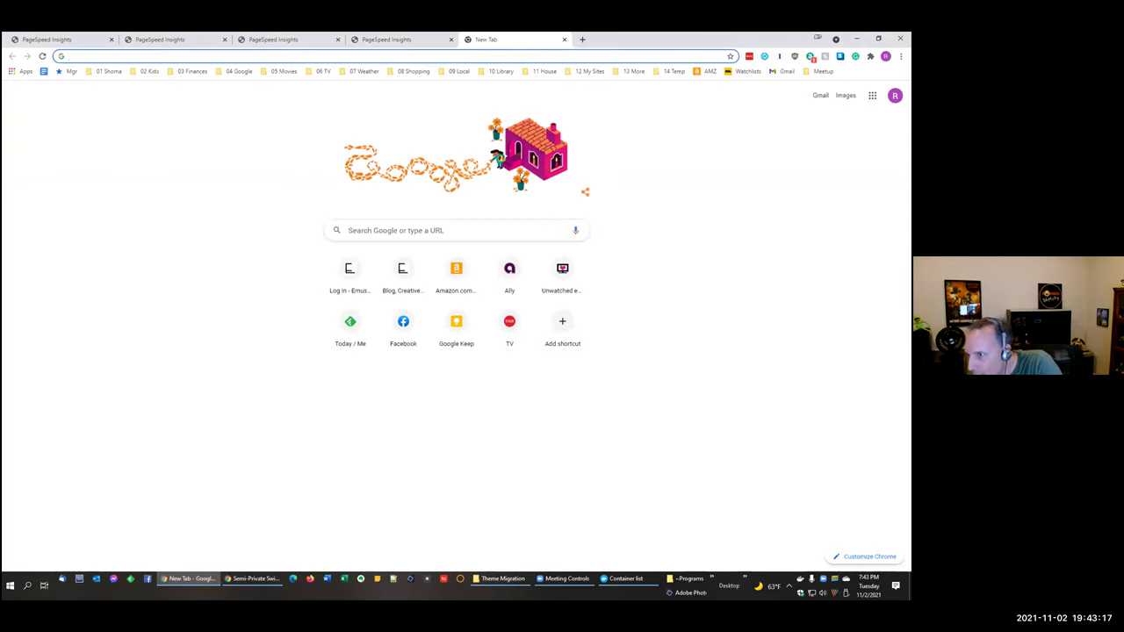
# Step: Open the V3 production desktop report (97) and compare it with the 94 and 100 reports
pyautogui.moveTo(909, 255); pyautogui.dragTo(632, 39)
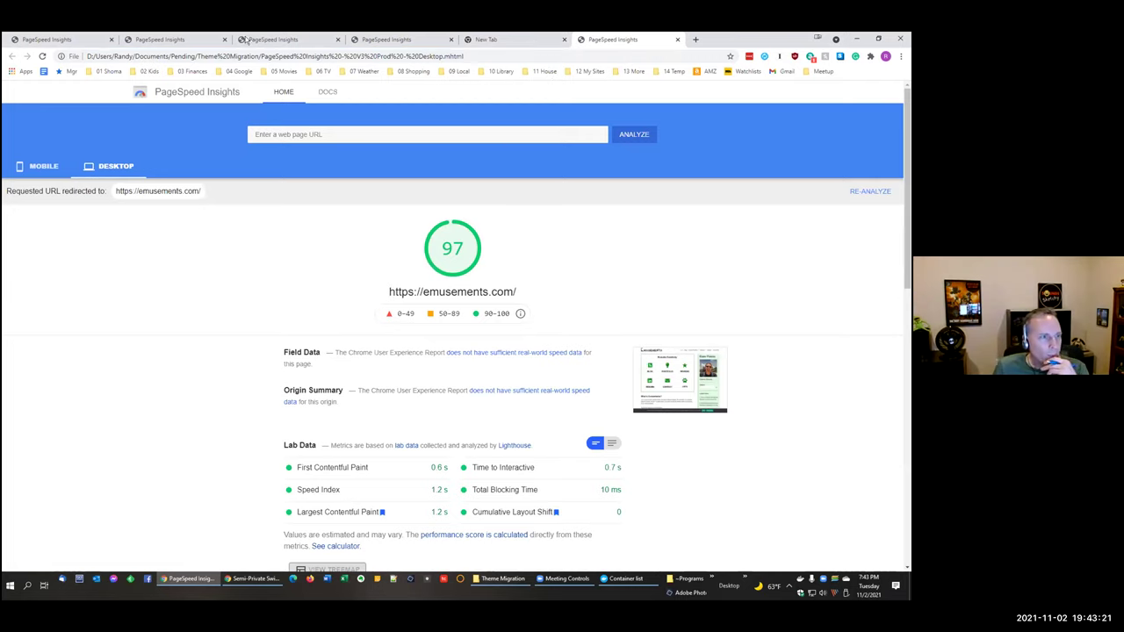
pyautogui.click(30, 41)
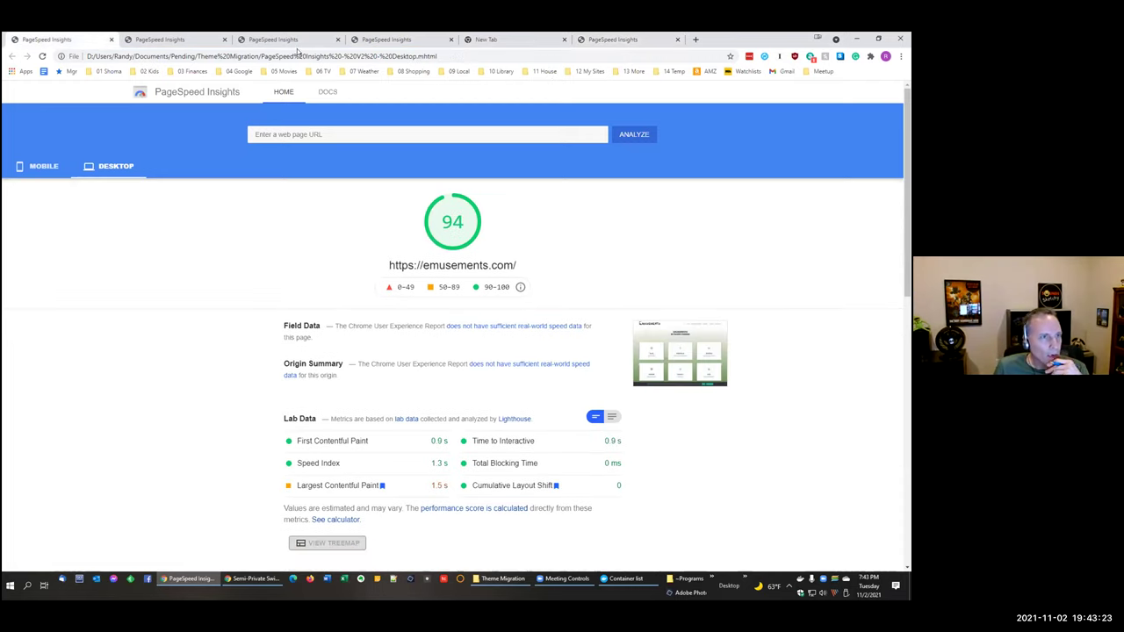
pyautogui.click(628, 39)
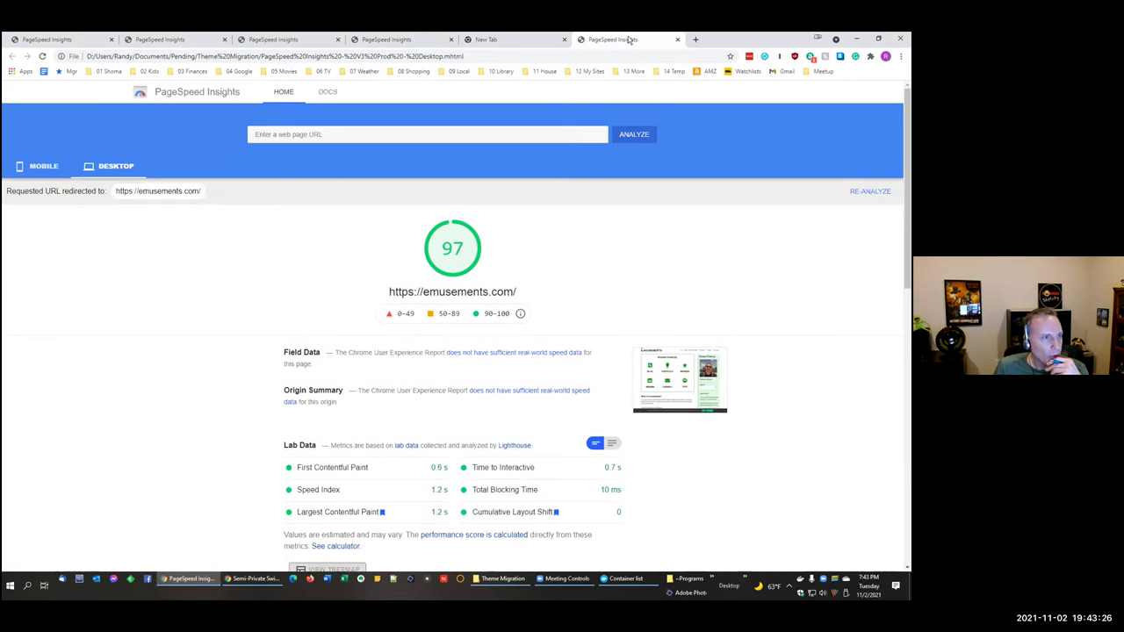
pyautogui.click(563, 40)
pyautogui.click(276, 40)
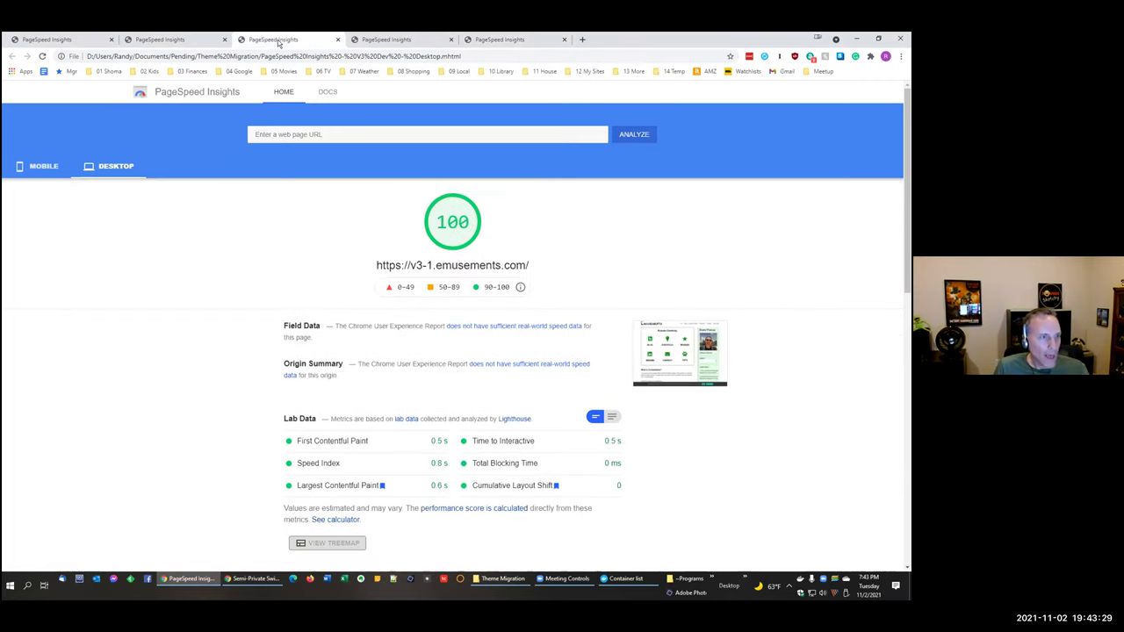
pyautogui.click(523, 41)
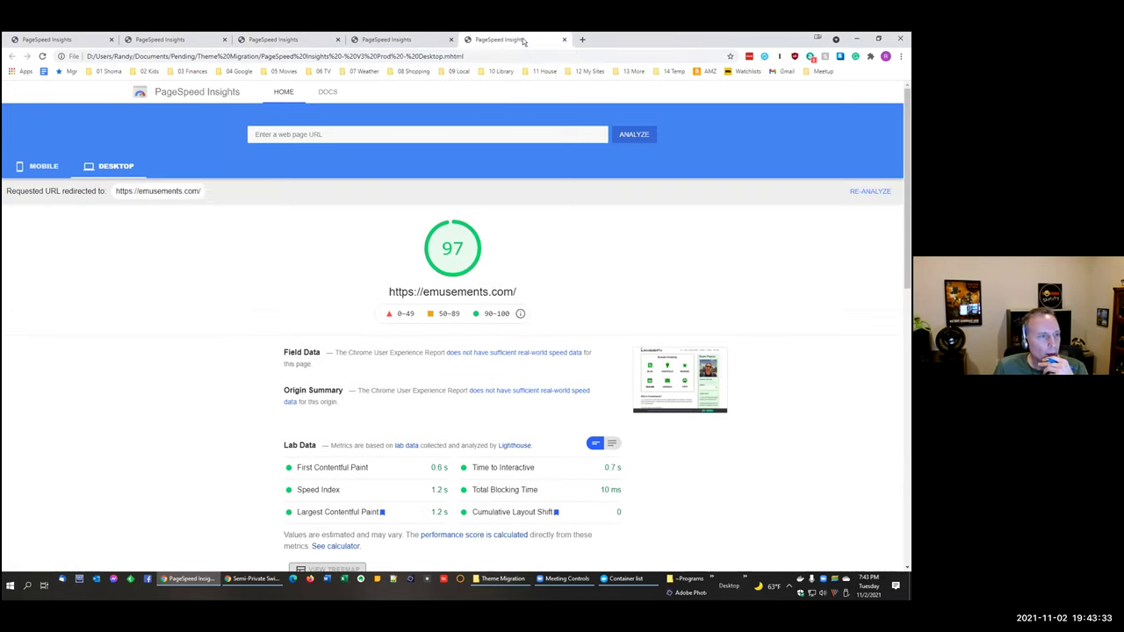
pyautogui.click(582, 39)
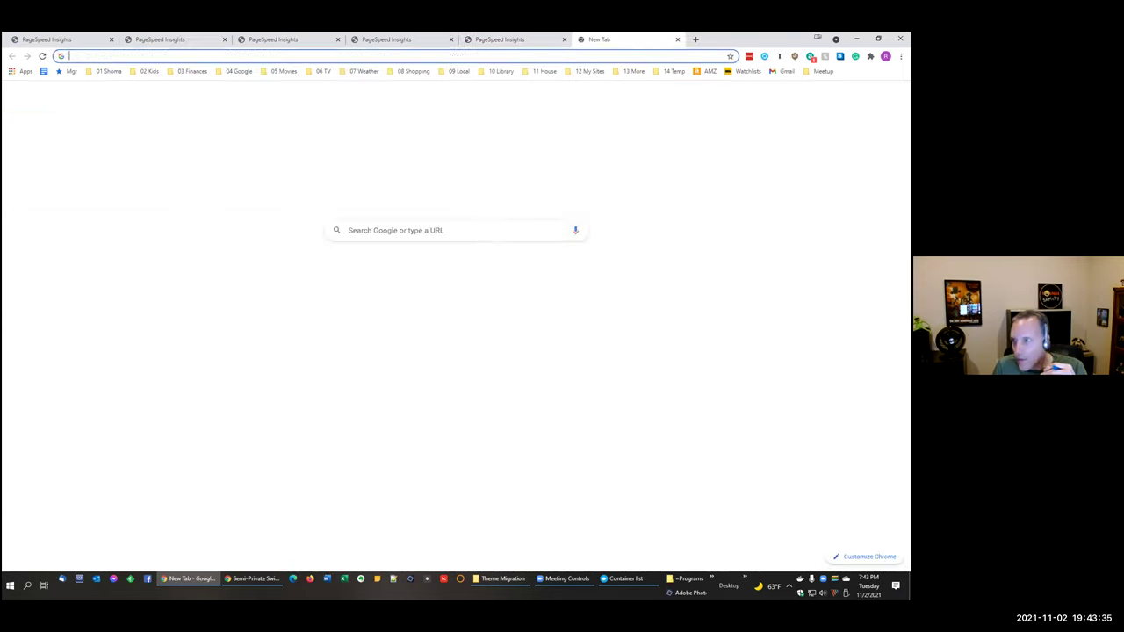
# Step: Add the production mobile report scoring 83, drop the duplicate, and compare it with 31 and 98
pyautogui.moveTo(910, 180); pyautogui.dragTo(681, 185)
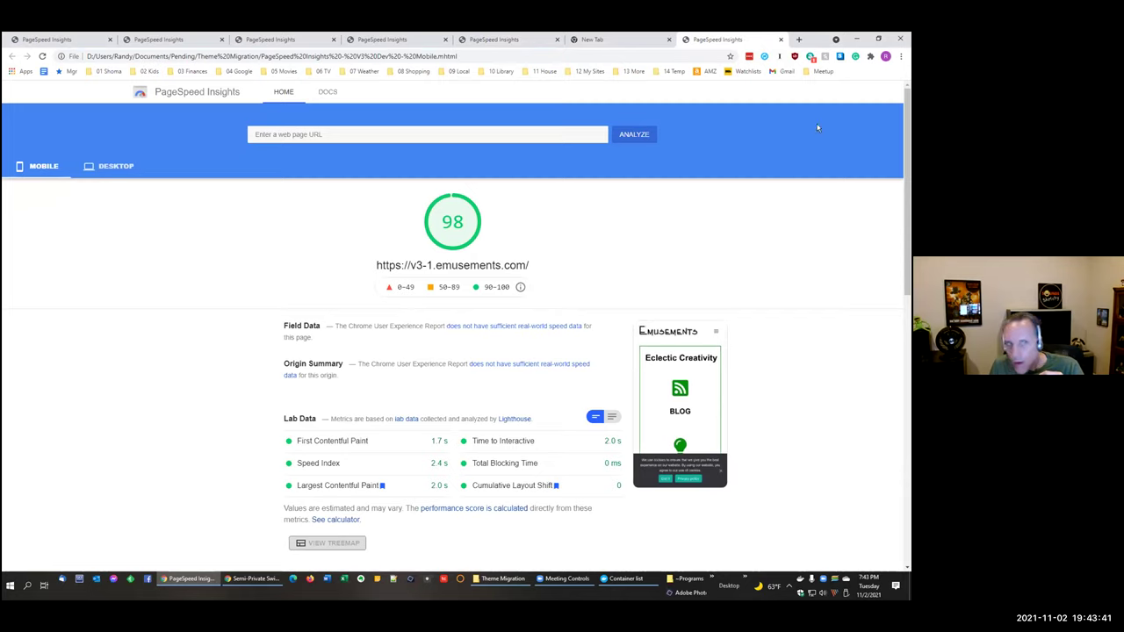
pyautogui.click(780, 39)
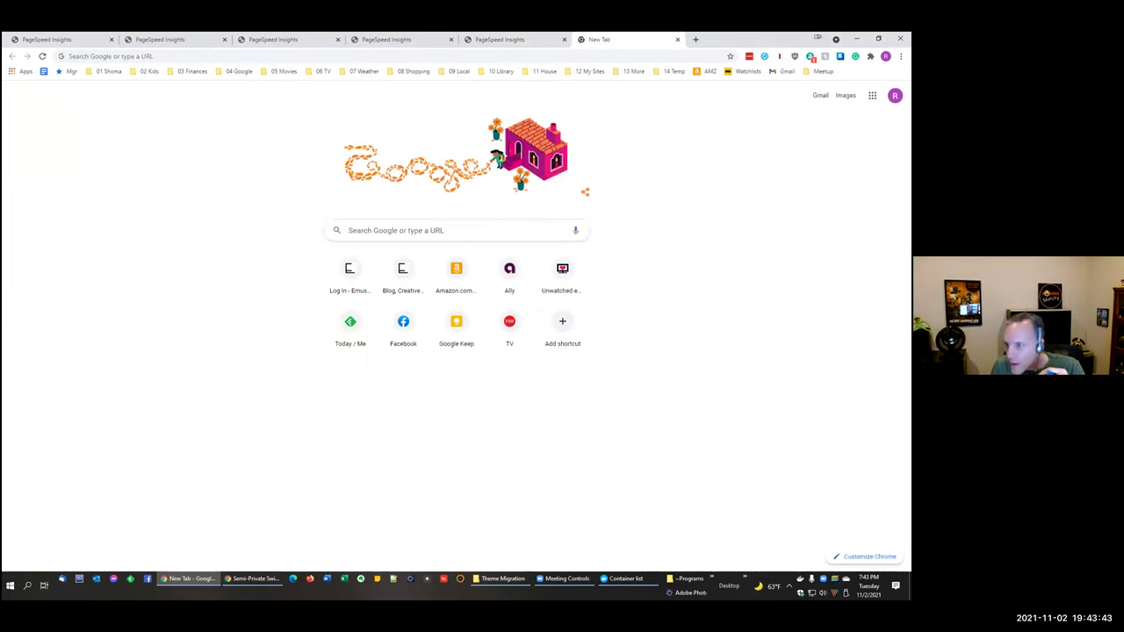
pyautogui.moveTo(910, 340); pyautogui.dragTo(761, 341)
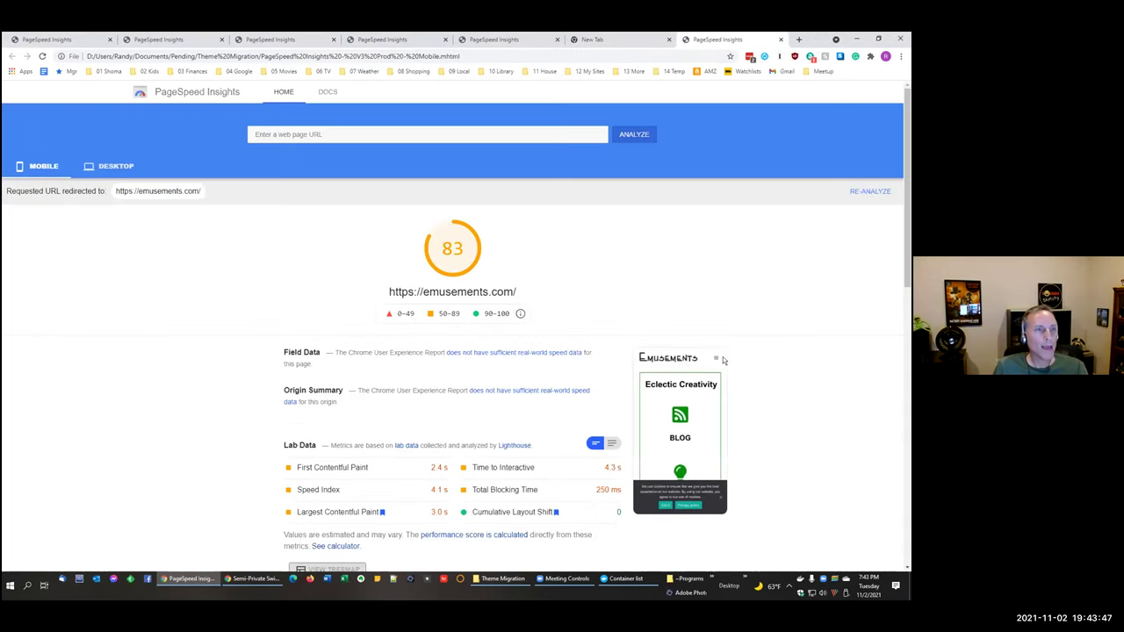
pyautogui.moveTo(717, 40); pyautogui.dragTo(601, 44)
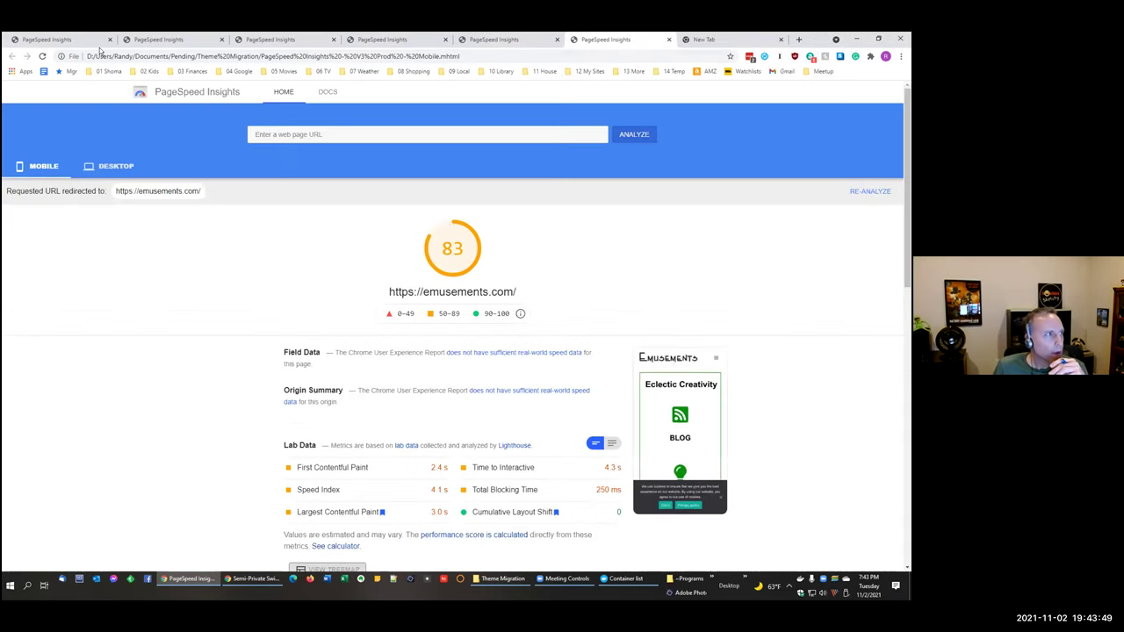
pyautogui.click(145, 39)
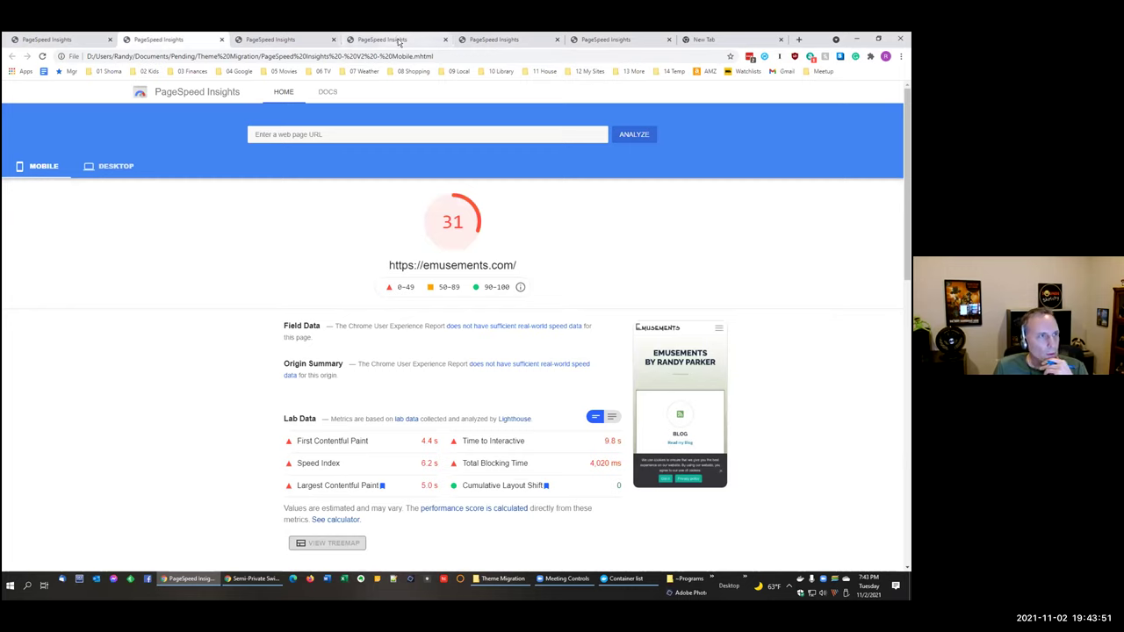
pyautogui.click(398, 42)
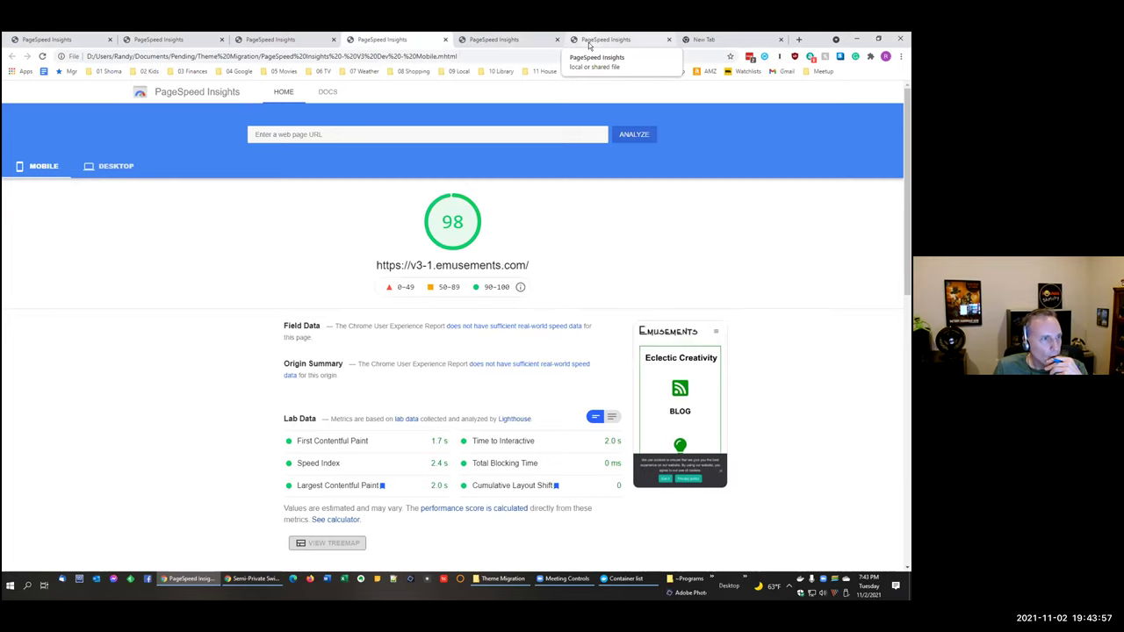
pyautogui.click(492, 40)
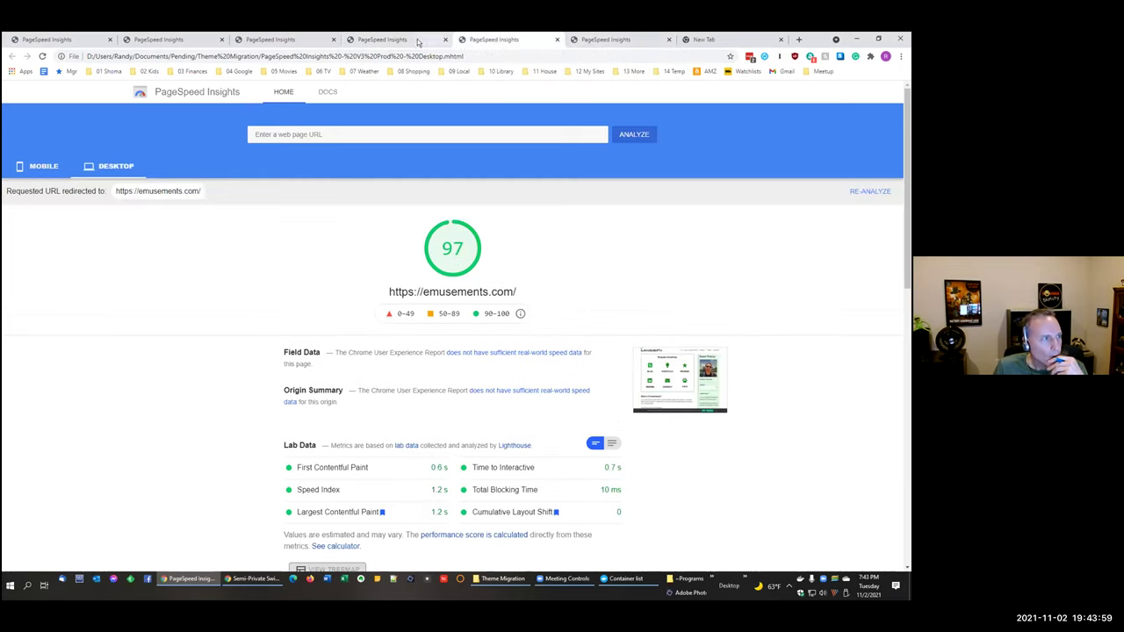
pyautogui.click(405, 40)
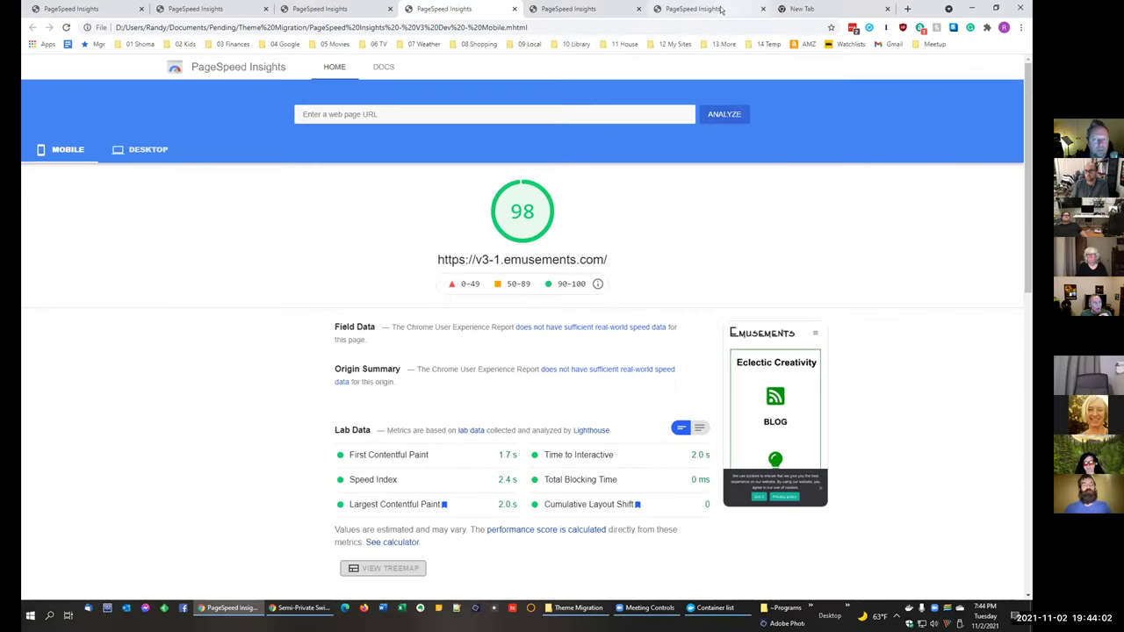
pyautogui.click(631, 39)
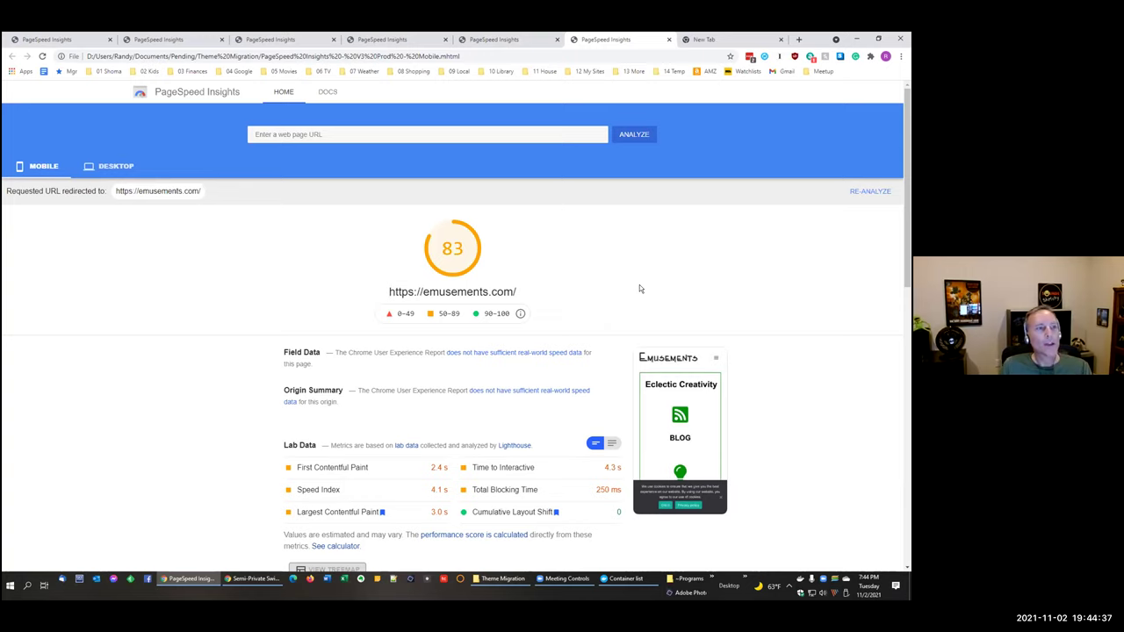
# Step: Compare the production mobile report (83) with the old one (31), then close six report tabs
pyautogui.click(167, 40)
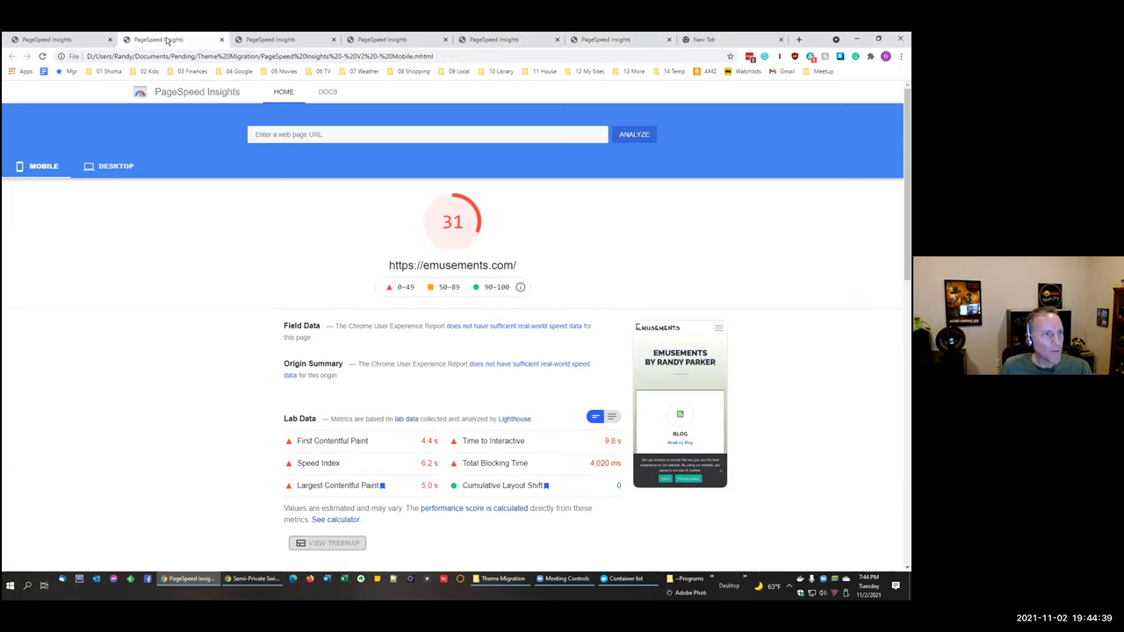
pyautogui.click(607, 40)
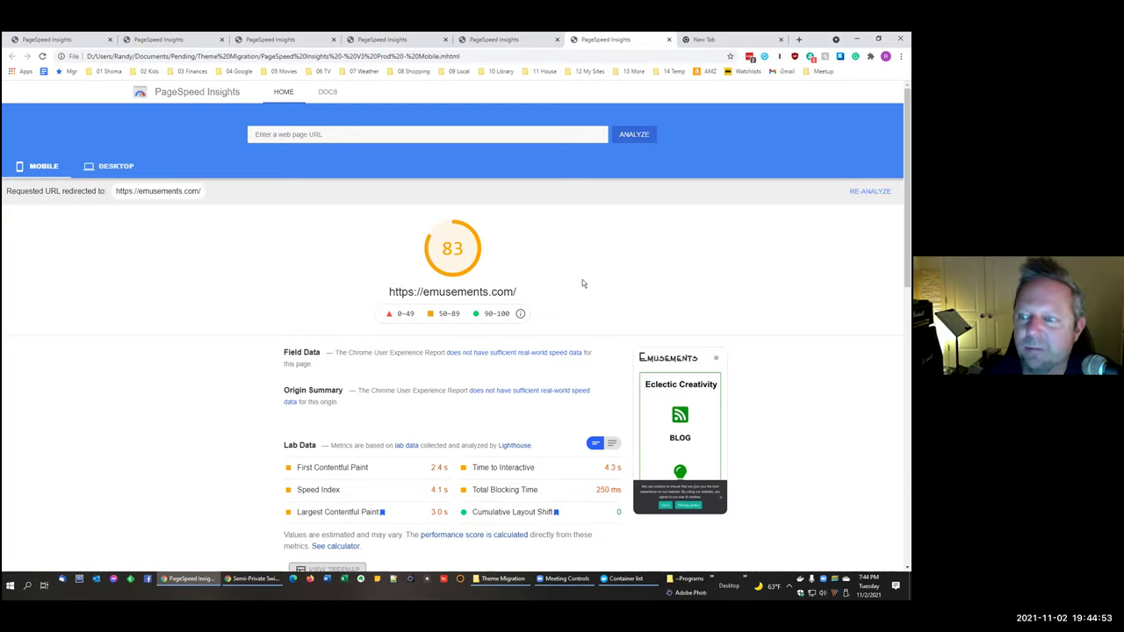
pyautogui.click(110, 39)
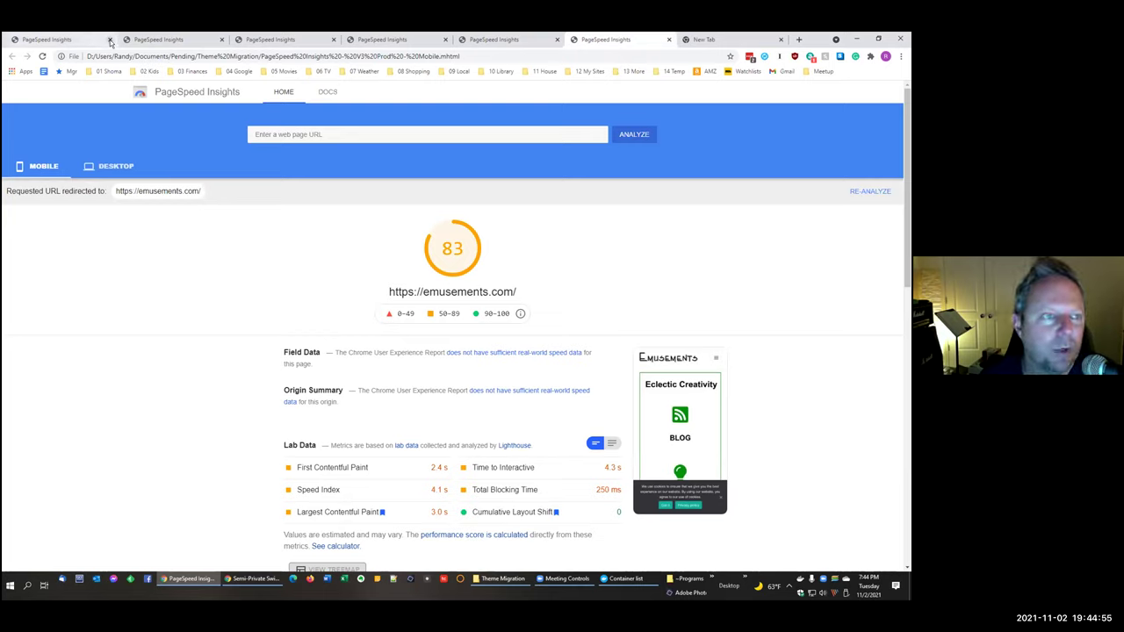
pyautogui.click(110, 40)
pyautogui.click(110, 39)
pyautogui.click(110, 39)
pyautogui.click(110, 40)
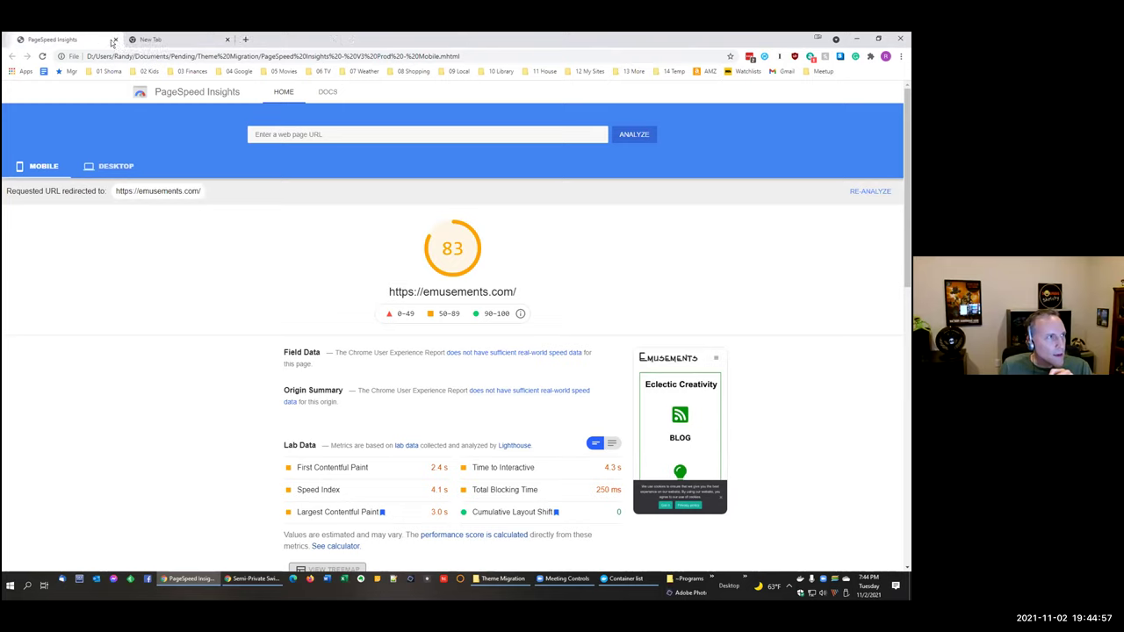
pyautogui.click(110, 40)
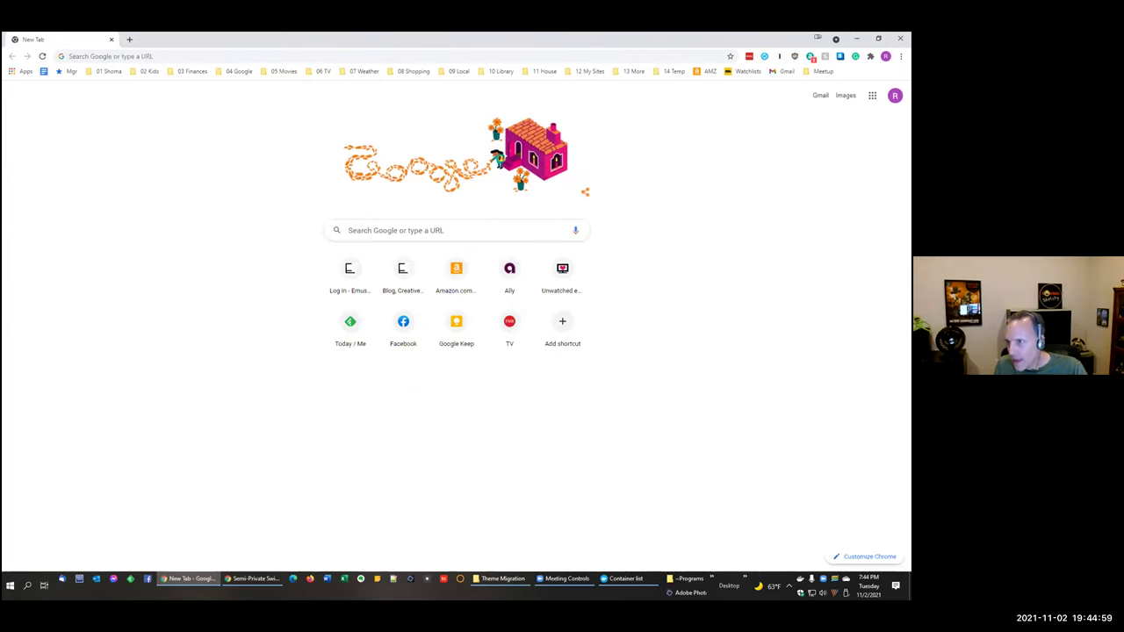
# Step: Open the saved GTmetrix V2 Performance and Summary reports, moving the V2 Summary to the first tab
pyautogui.moveTo(614, 193); pyautogui.dragTo(195, 192)
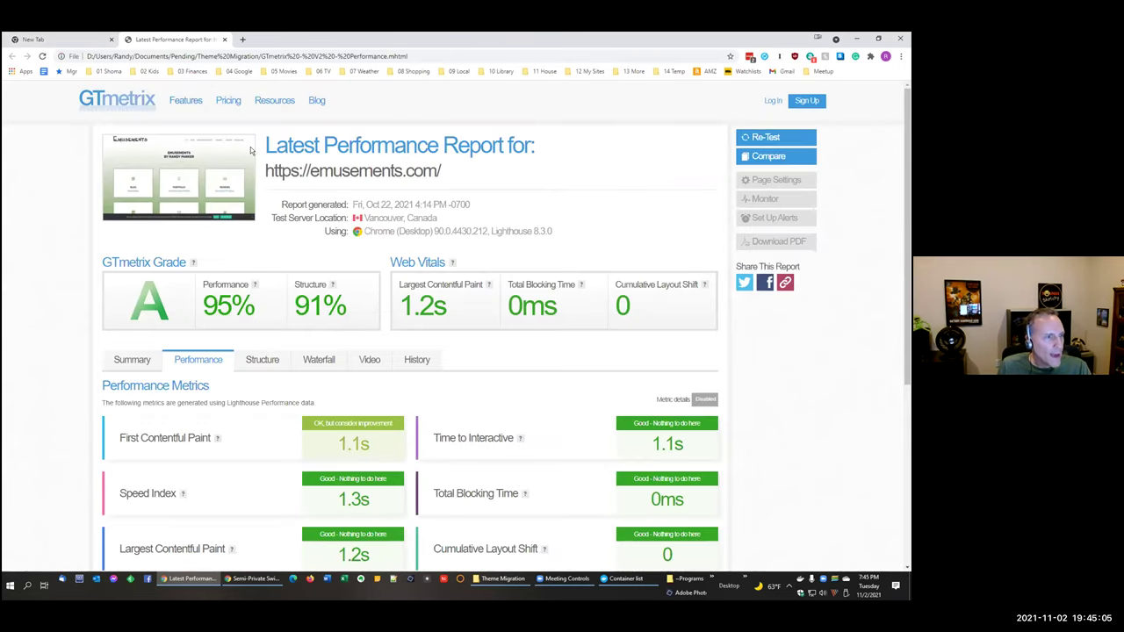
pyautogui.click(112, 39)
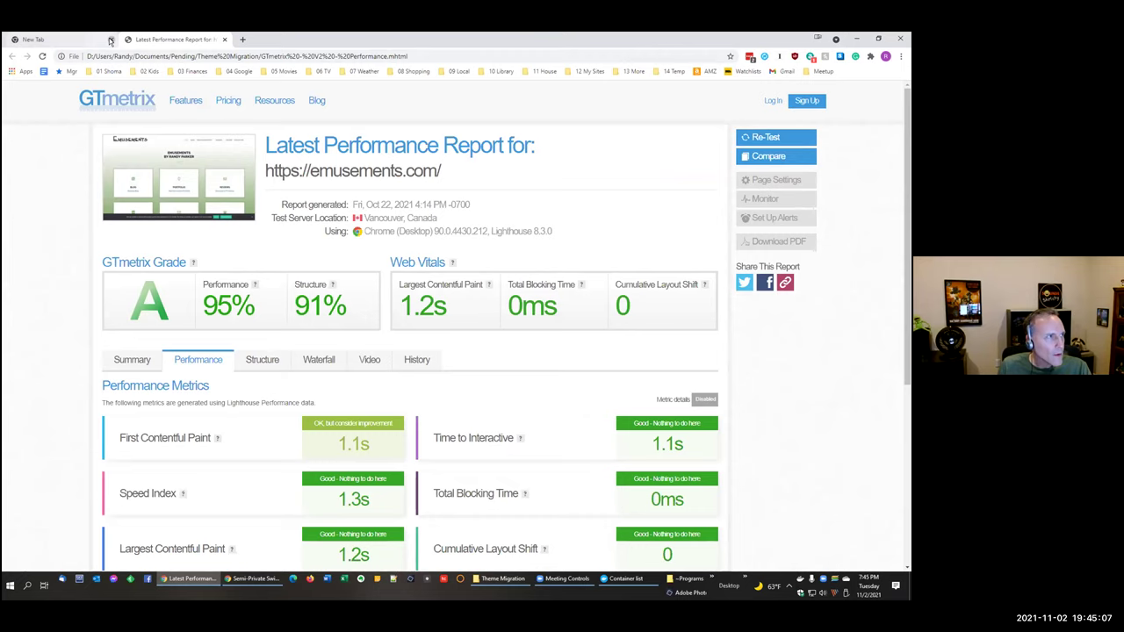
pyautogui.click(128, 40)
pyautogui.moveTo(909, 225); pyautogui.dragTo(697, 182)
pyautogui.click(224, 40)
pyautogui.click(63, 39)
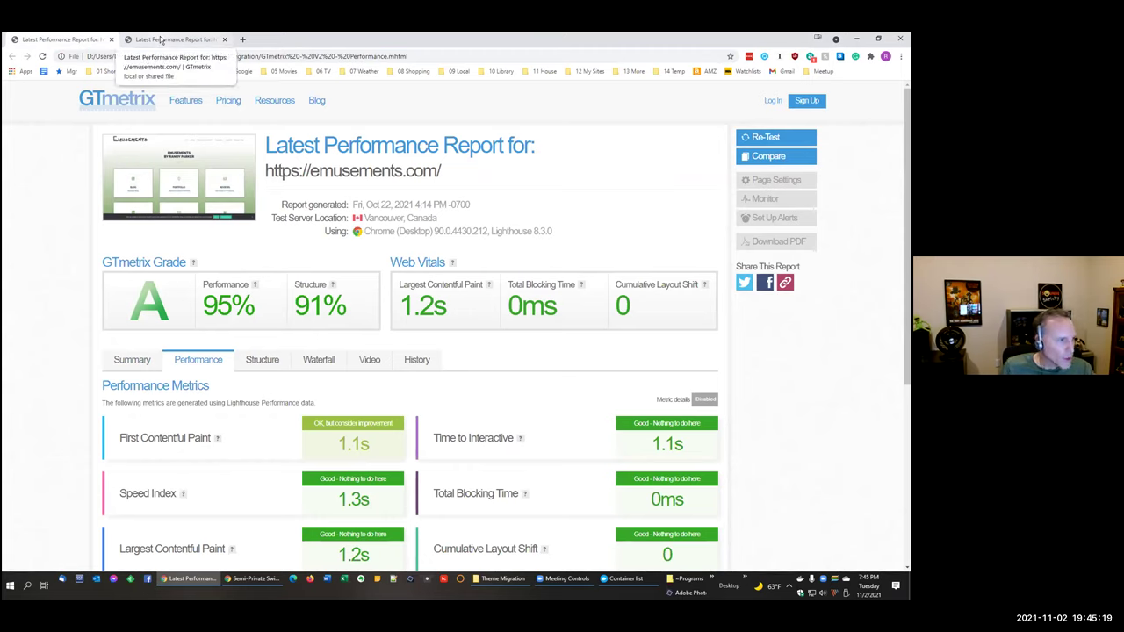
pyautogui.moveTo(161, 40); pyautogui.dragTo(53, 41)
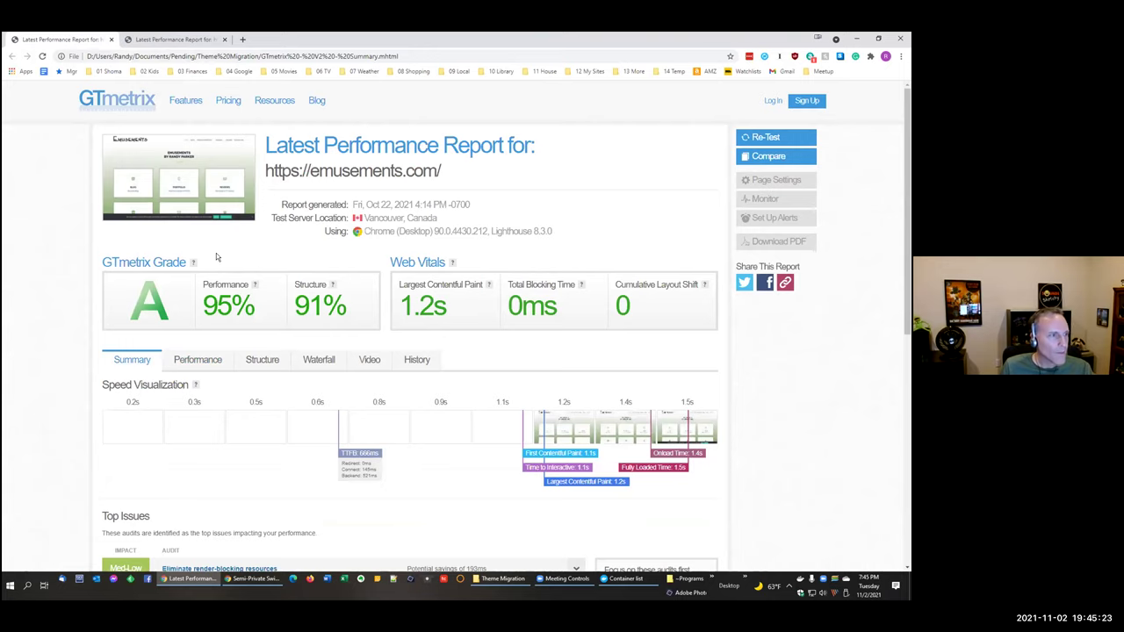
pyautogui.click(158, 40)
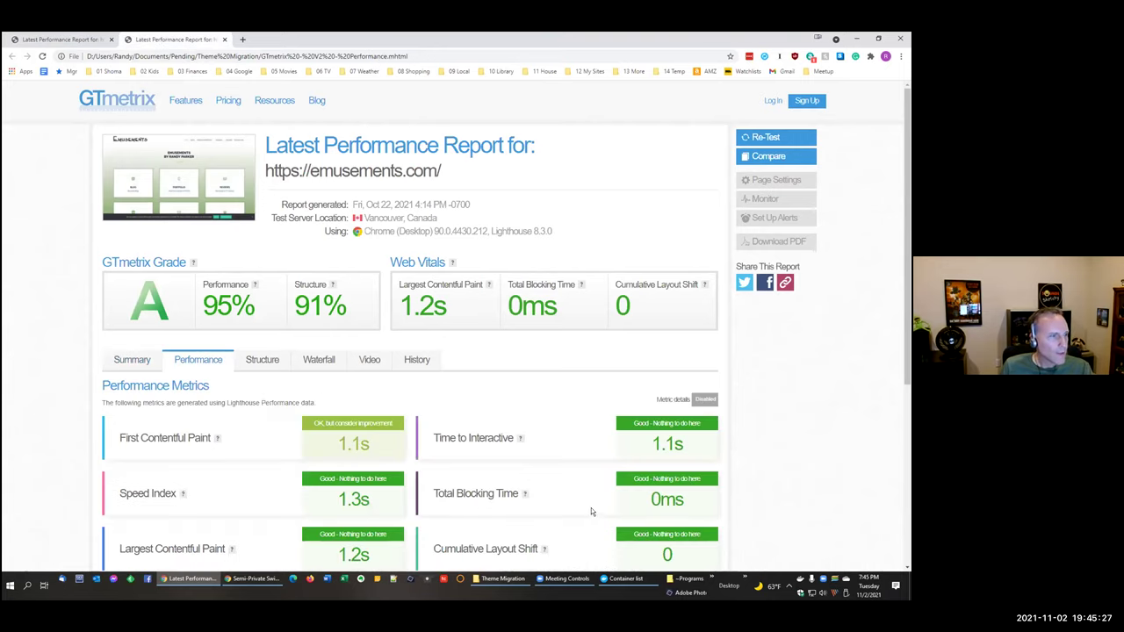
pyautogui.scroll(-2, 590, 502)
pyautogui.scroll(3, 589, 497)
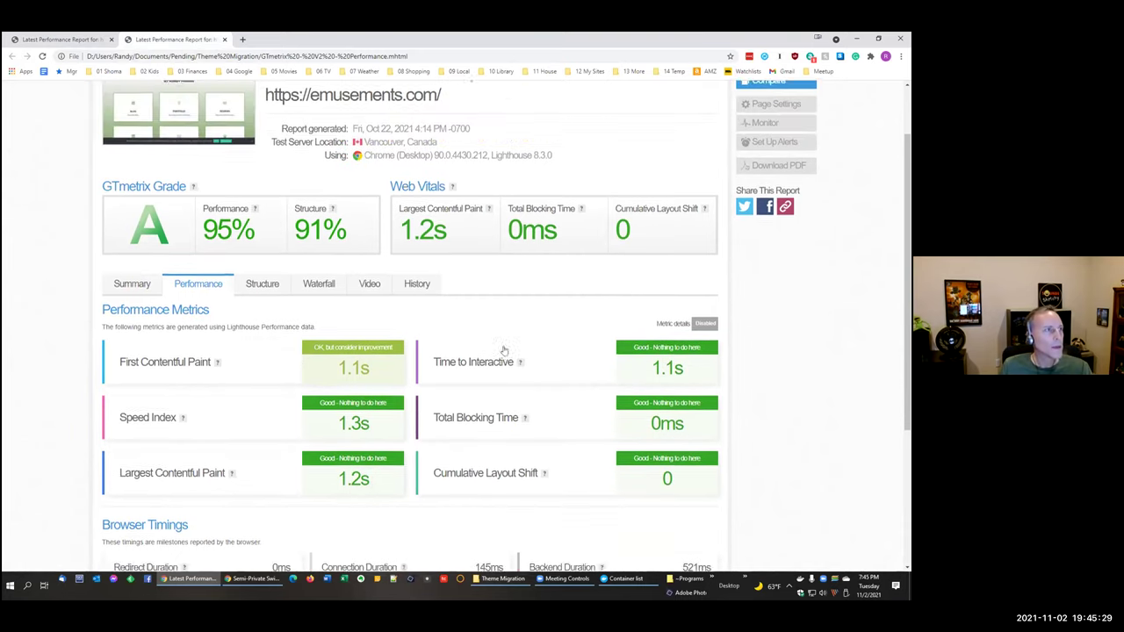
# Step: Add the GTmetrix V3 Prod reports, discarding the stray PageSpeed desktop tab, and return to V2 Summary
pyautogui.click(243, 39)
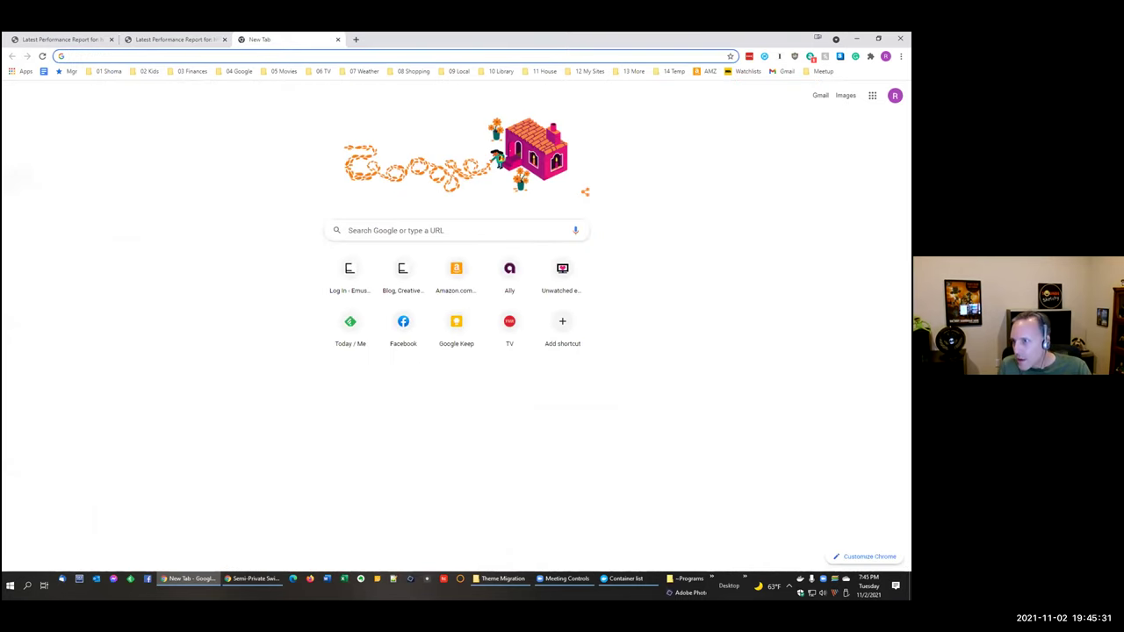
pyautogui.moveTo(904, 246); pyautogui.dragTo(456, 40)
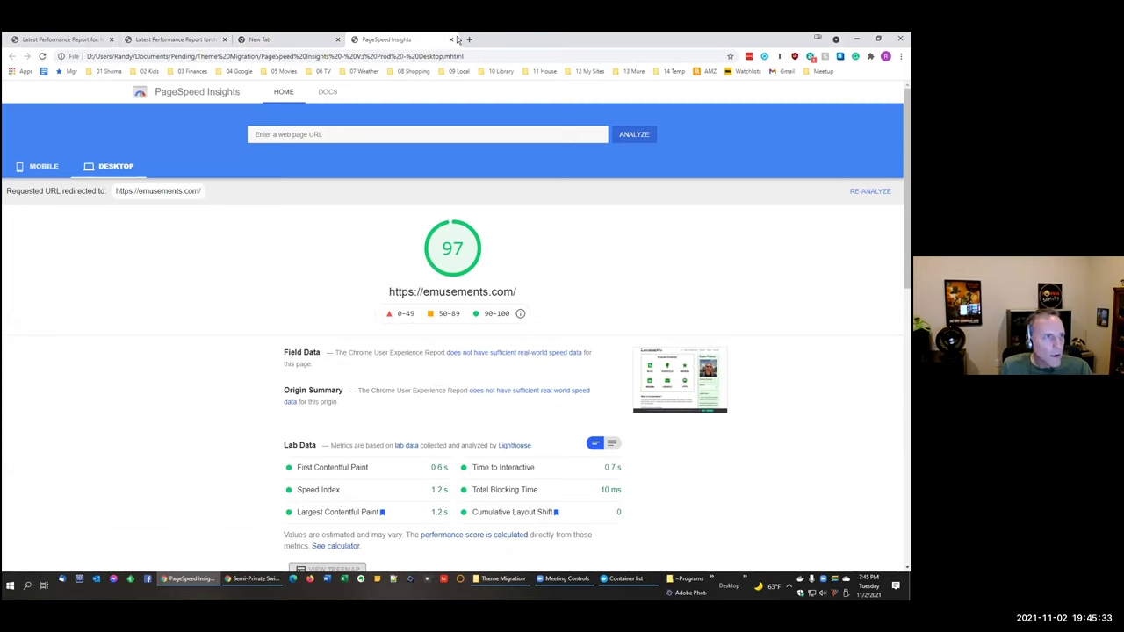
pyautogui.click(469, 40)
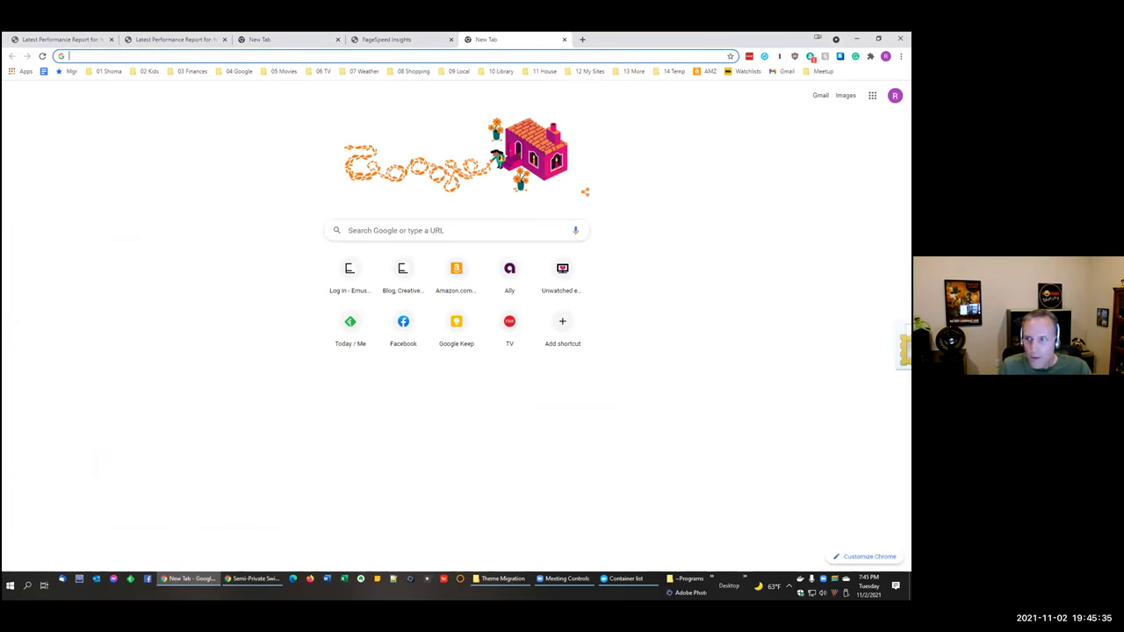
pyautogui.click(564, 40)
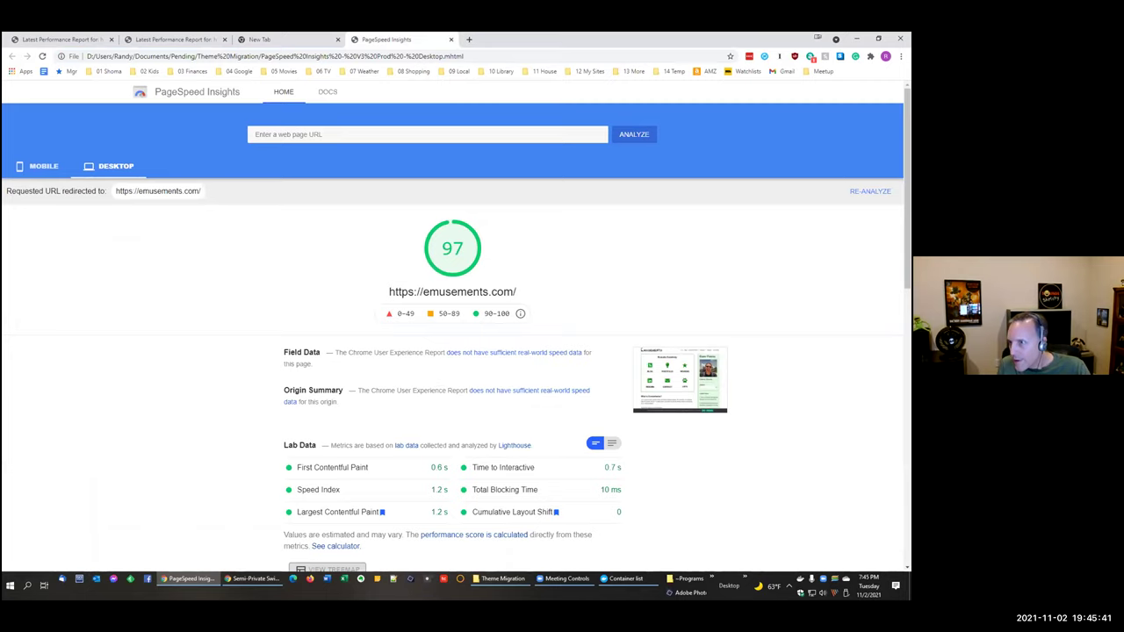
pyautogui.moveTo(678, 219); pyautogui.dragTo(465, 42)
pyautogui.click(451, 40)
pyautogui.click(468, 40)
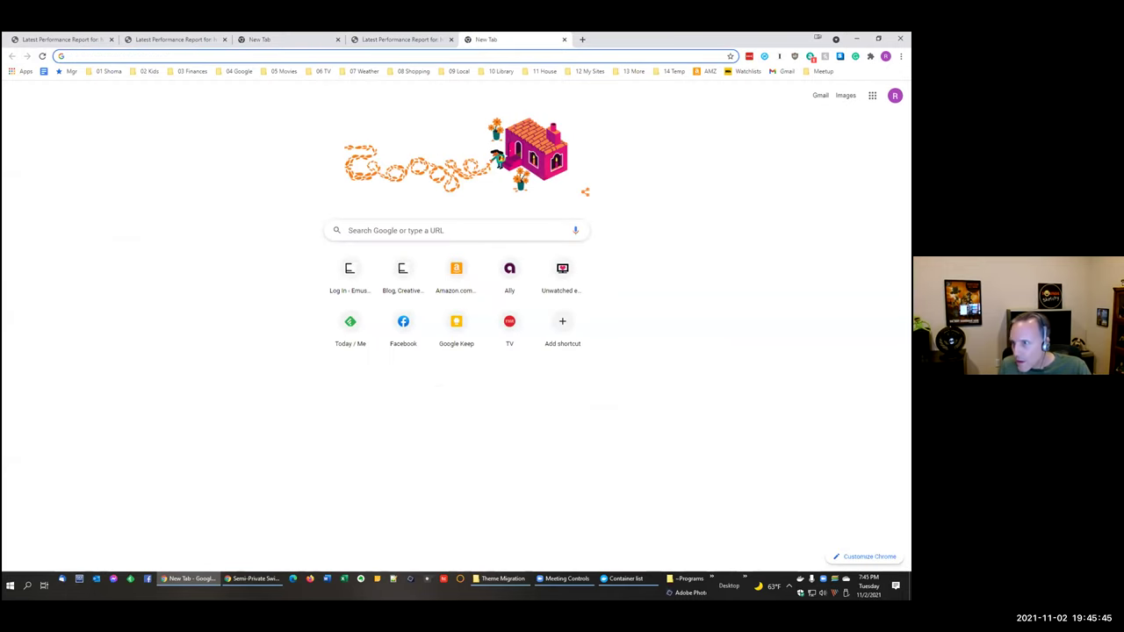
pyautogui.moveTo(909, 289); pyautogui.dragTo(546, 360)
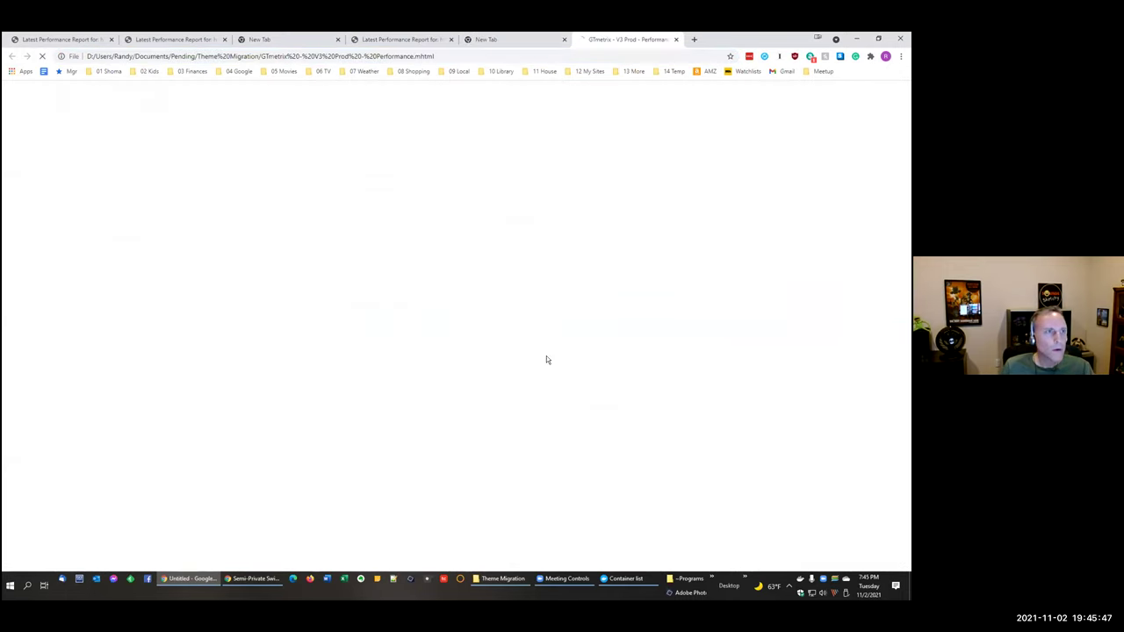
pyautogui.click(505, 39)
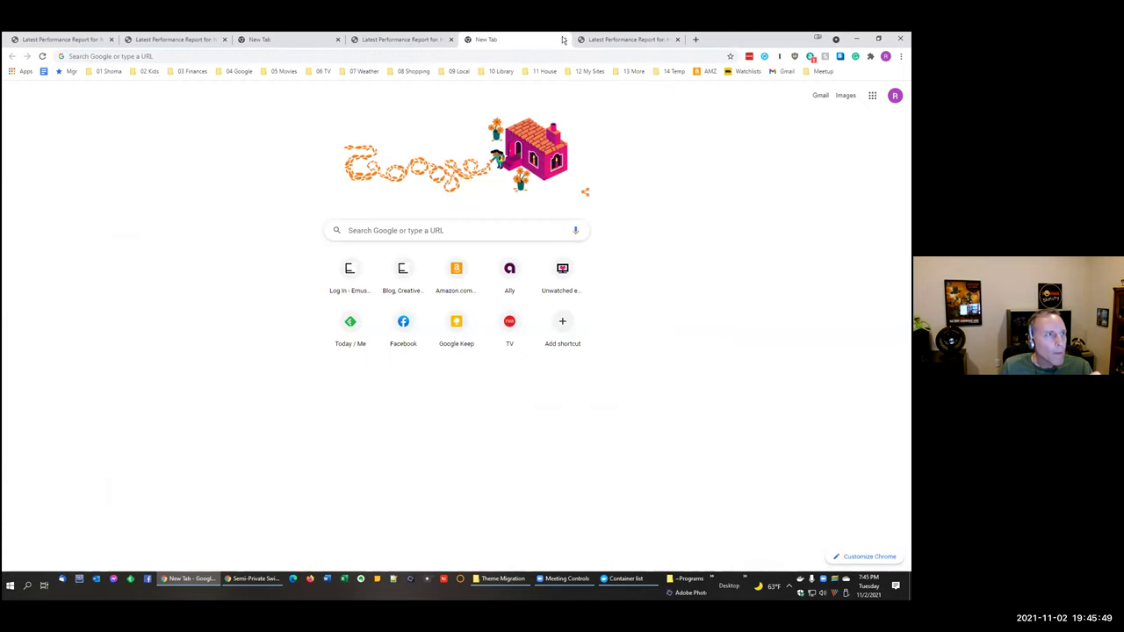
pyautogui.click(337, 40)
pyautogui.click(66, 40)
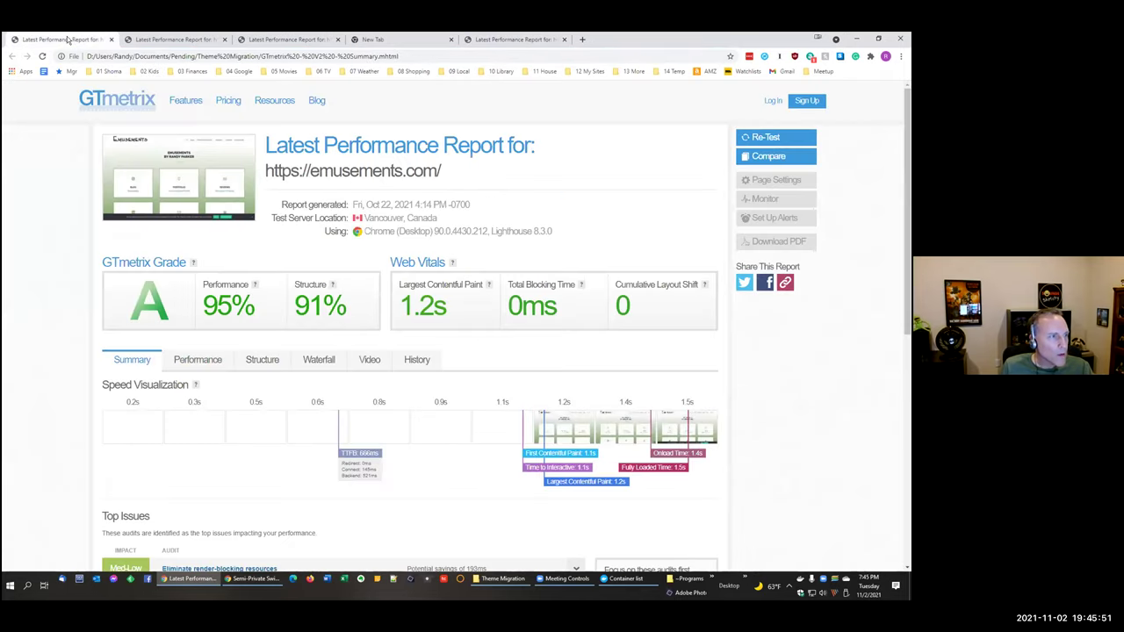
pyautogui.click(316, 39)
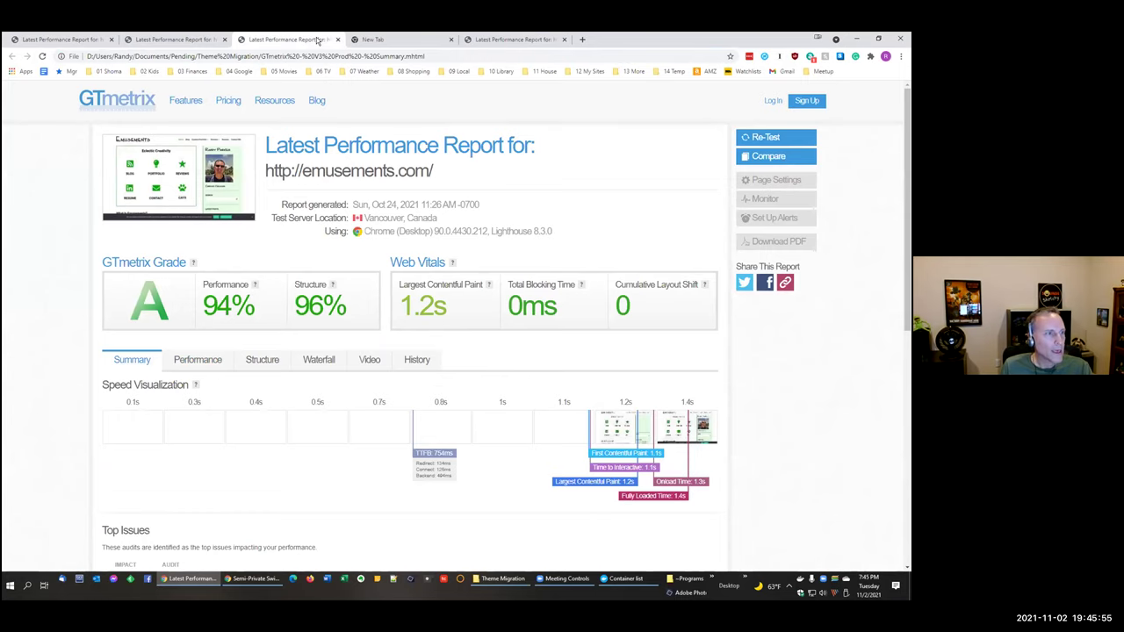
pyautogui.click(50, 40)
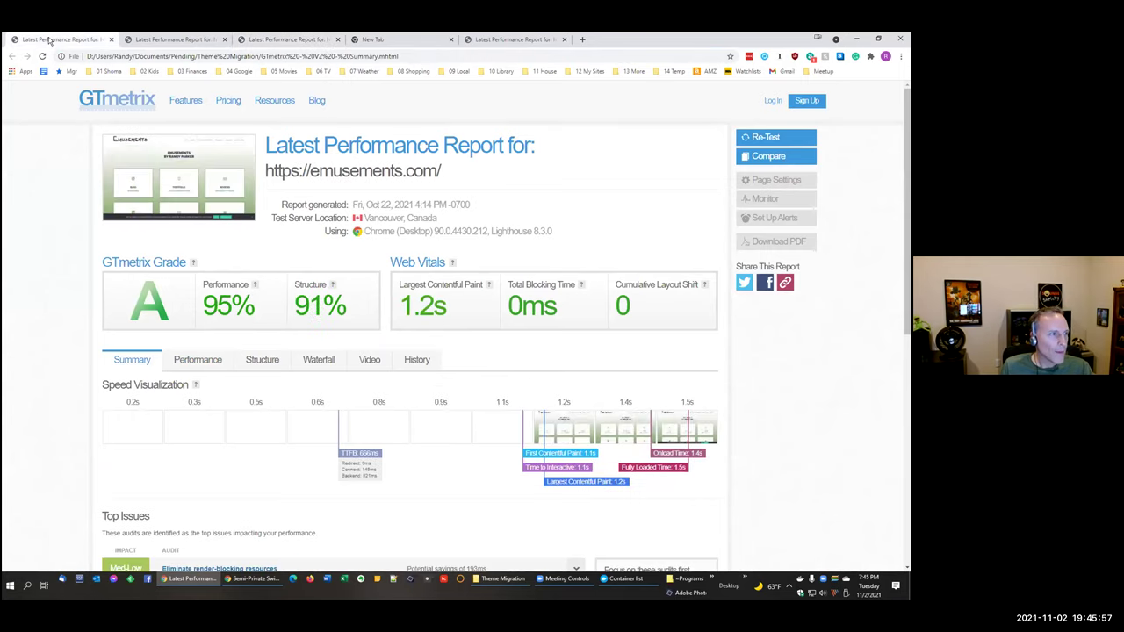
pyautogui.click(274, 41)
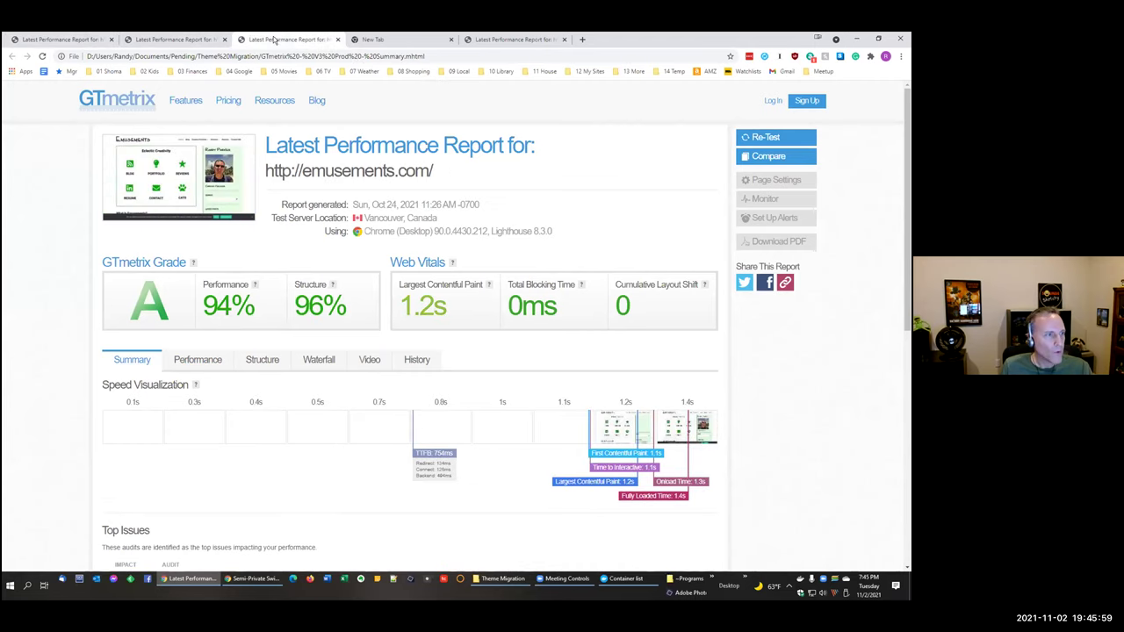
pyautogui.click(192, 40)
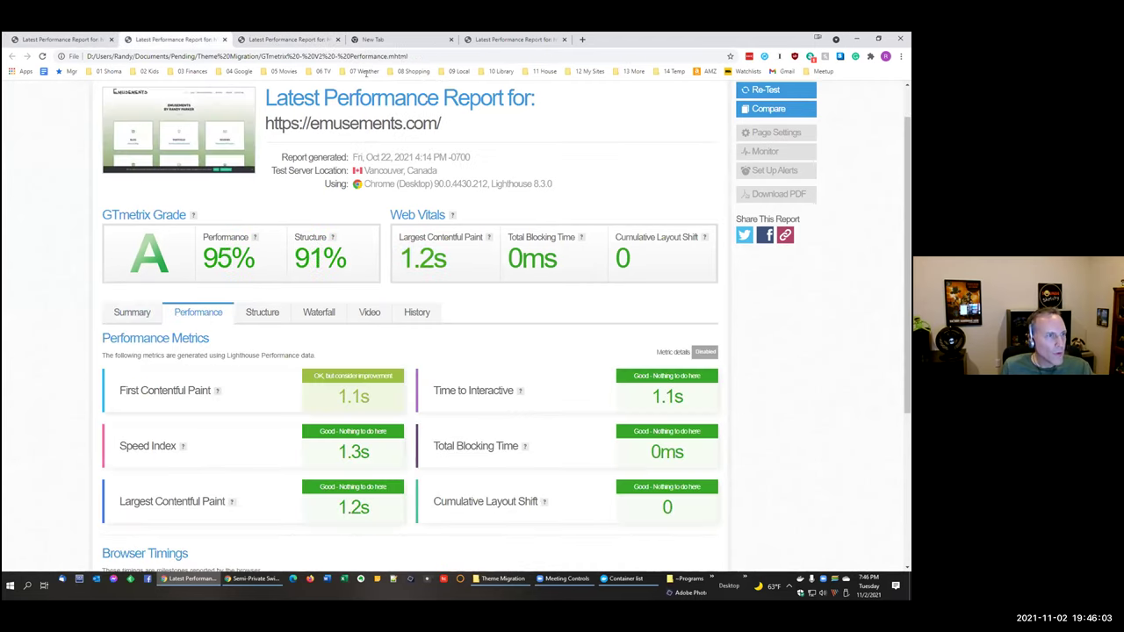
pyautogui.click(516, 40)
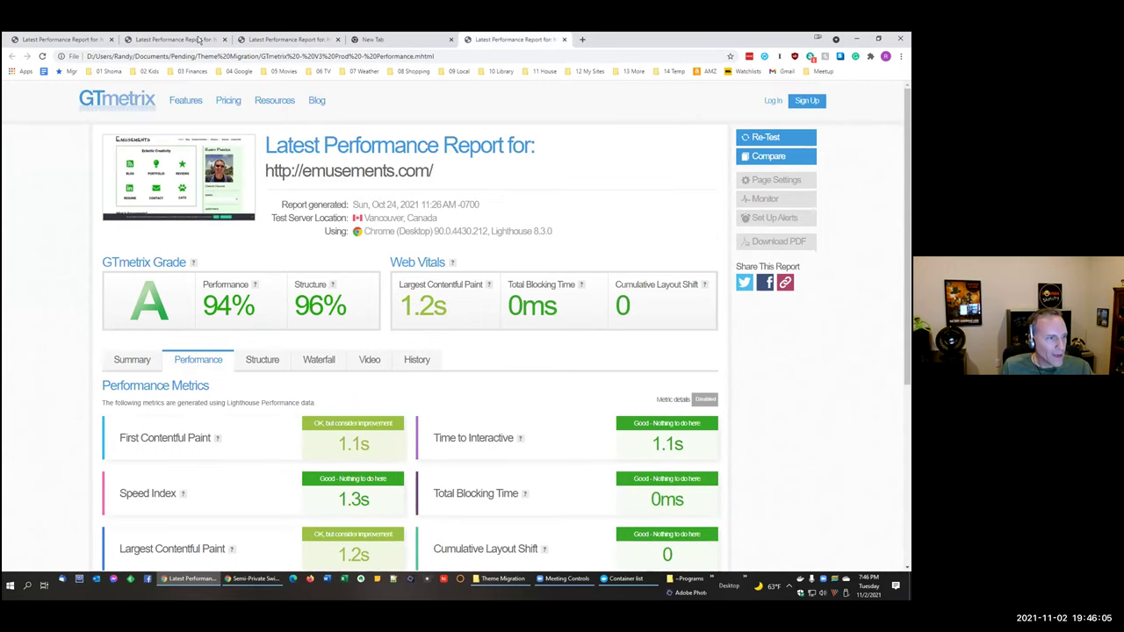
pyautogui.click(191, 42)
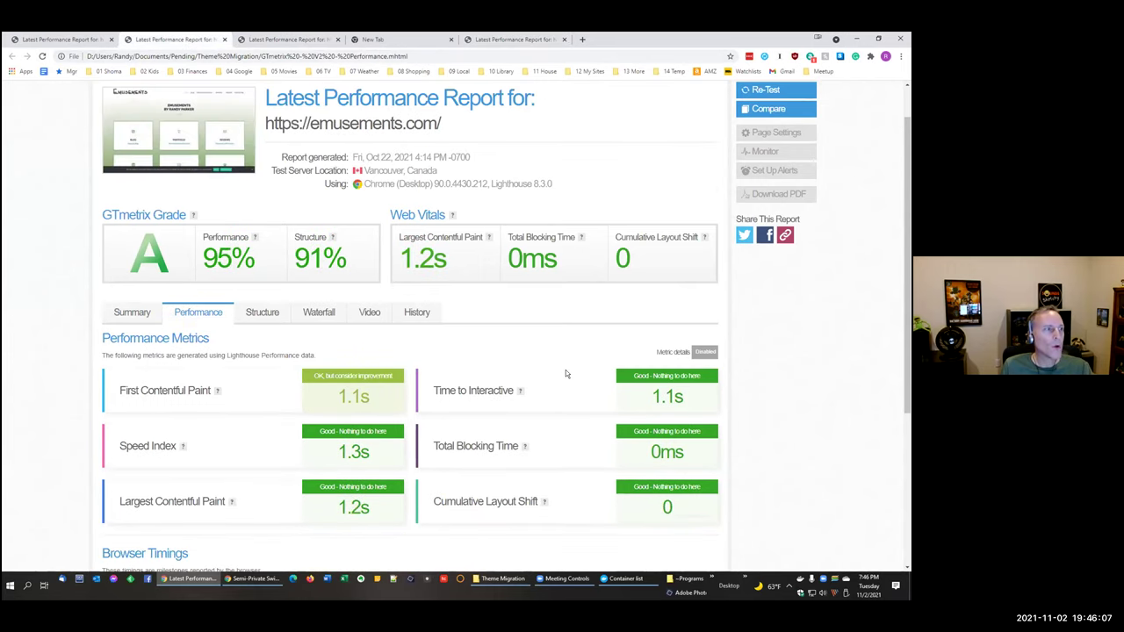
pyautogui.scroll(1, 562, 366)
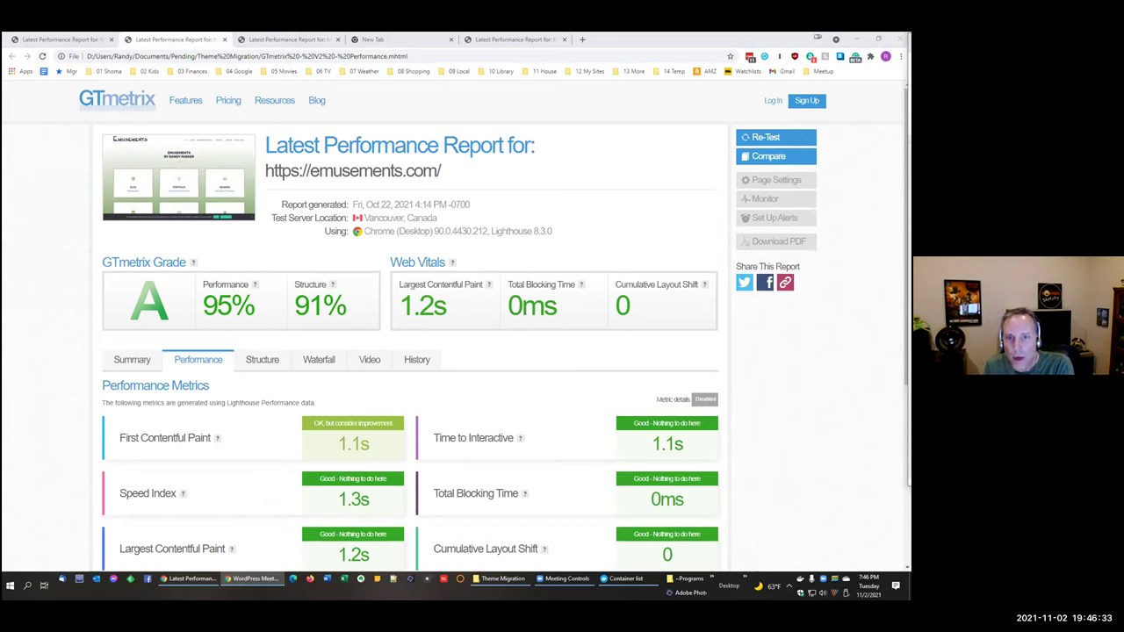
pyautogui.hotkey('alt', 'Tab')
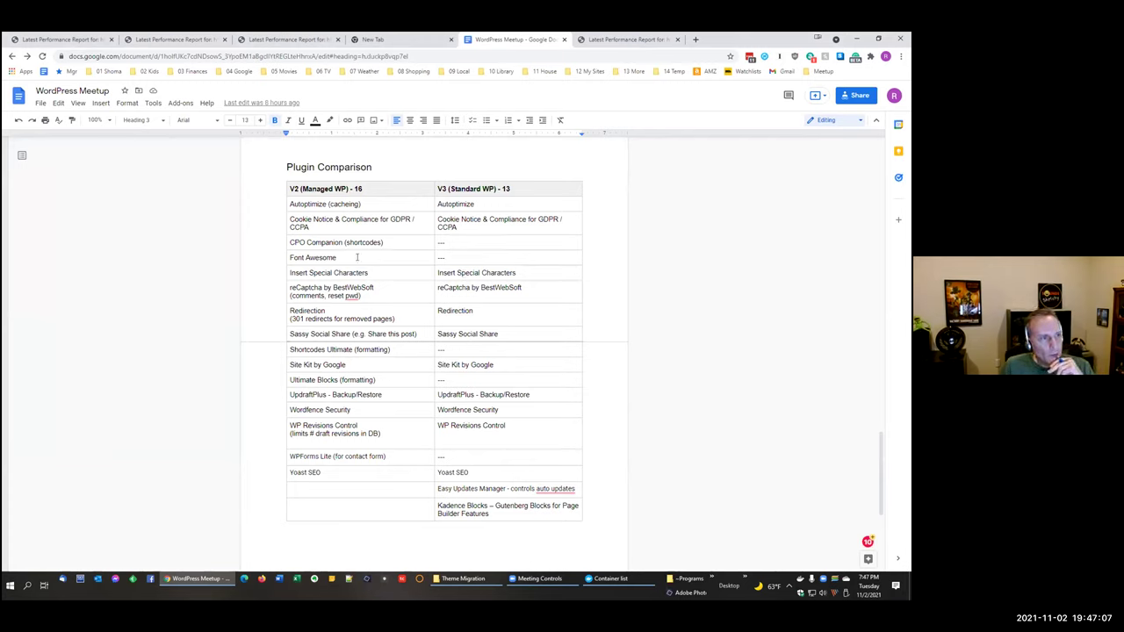
# Step: Review the Cookie Notice and Insert Special Characters table rows, then reopen the GTmetrix V2 summary
pyautogui.moveTo(353, 221); pyautogui.dragTo(496, 223)
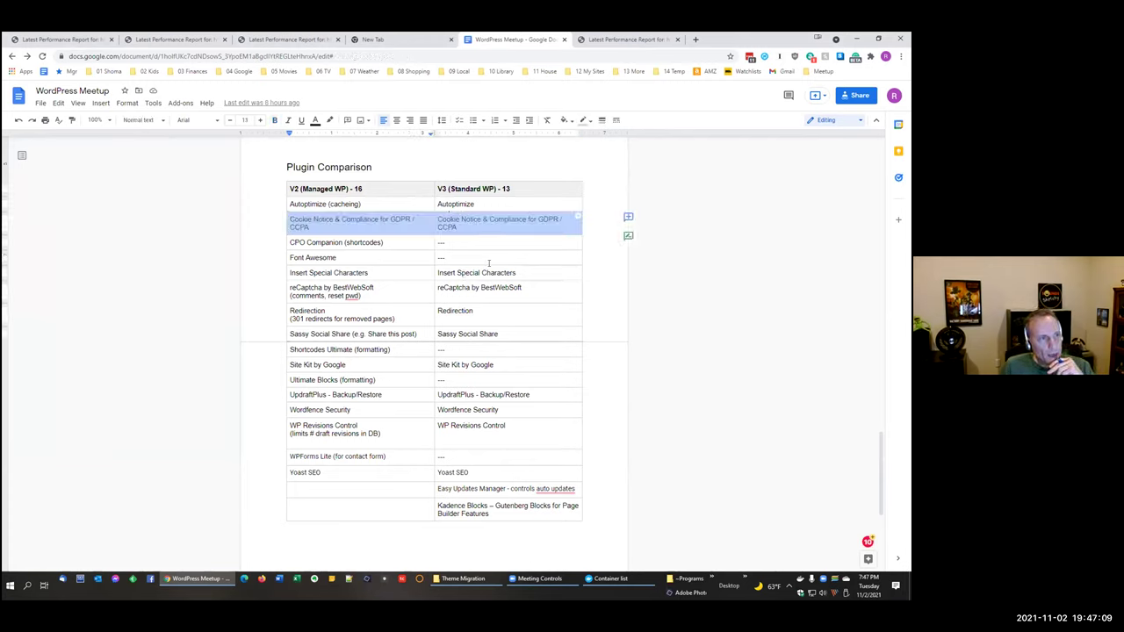
pyautogui.click(767, 302)
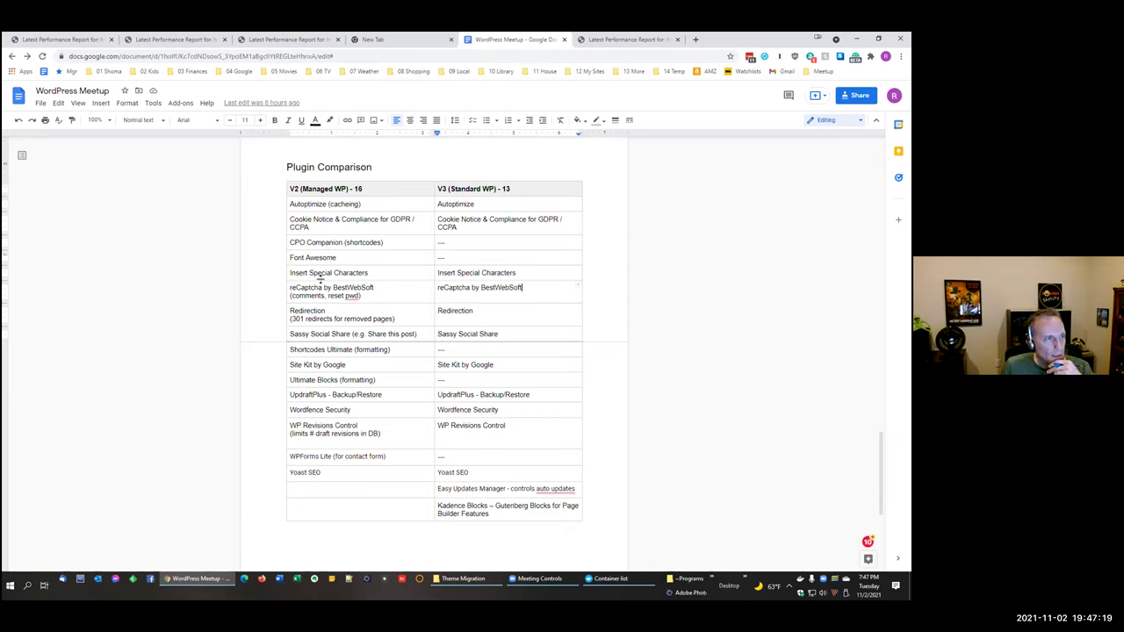
pyautogui.doubleClick(324, 272)
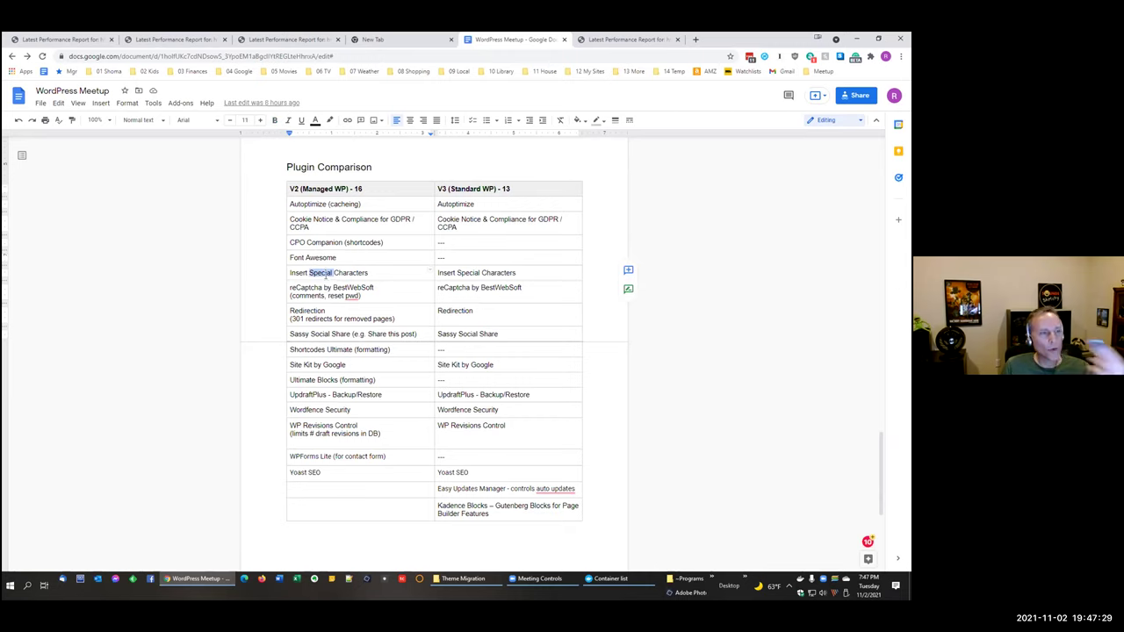
pyautogui.click(335, 288)
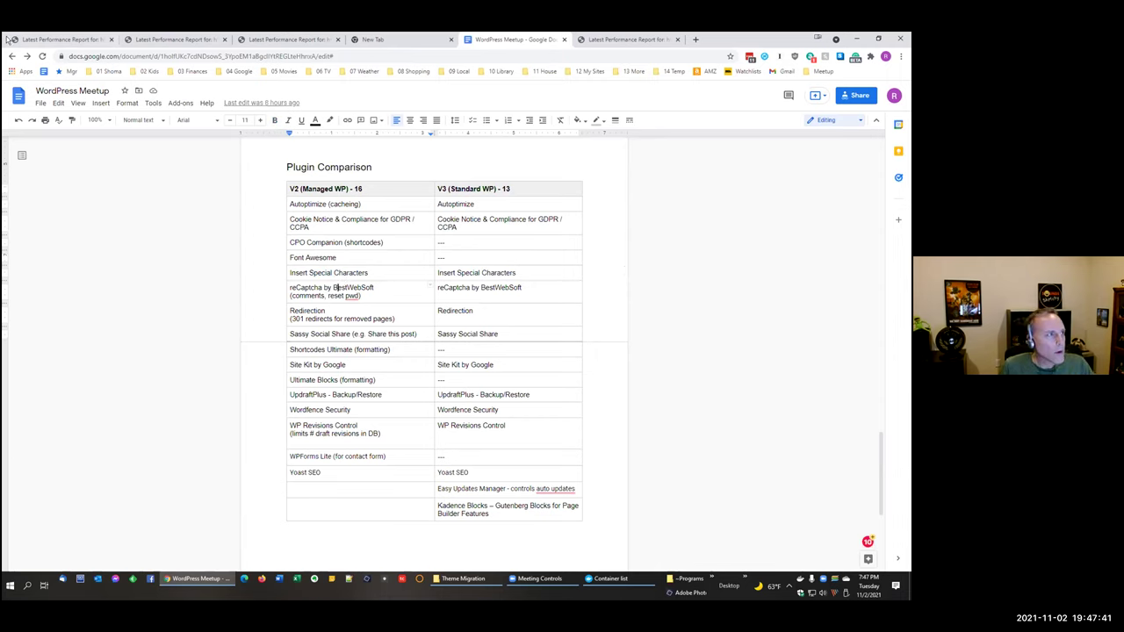
pyautogui.click(61, 39)
pyautogui.click(116, 55)
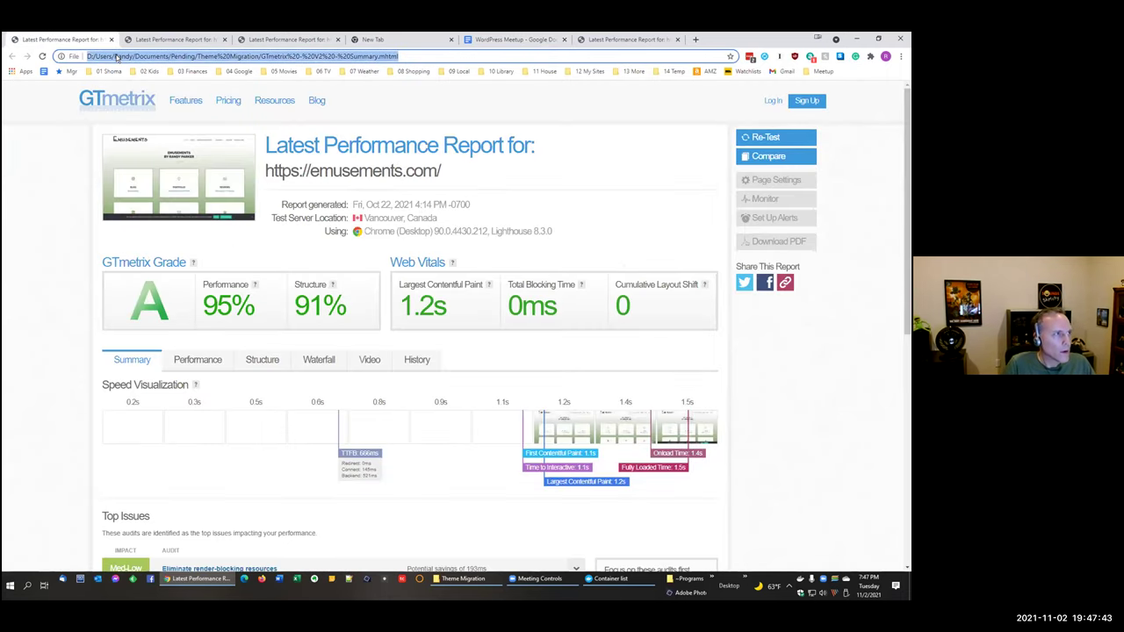
# Step: Check the reCAPTCHA contact form on live emusements.com's Contact Me page, then return to the Plugin Comparison table
pyautogui.write('e')
pyautogui.press('Return')
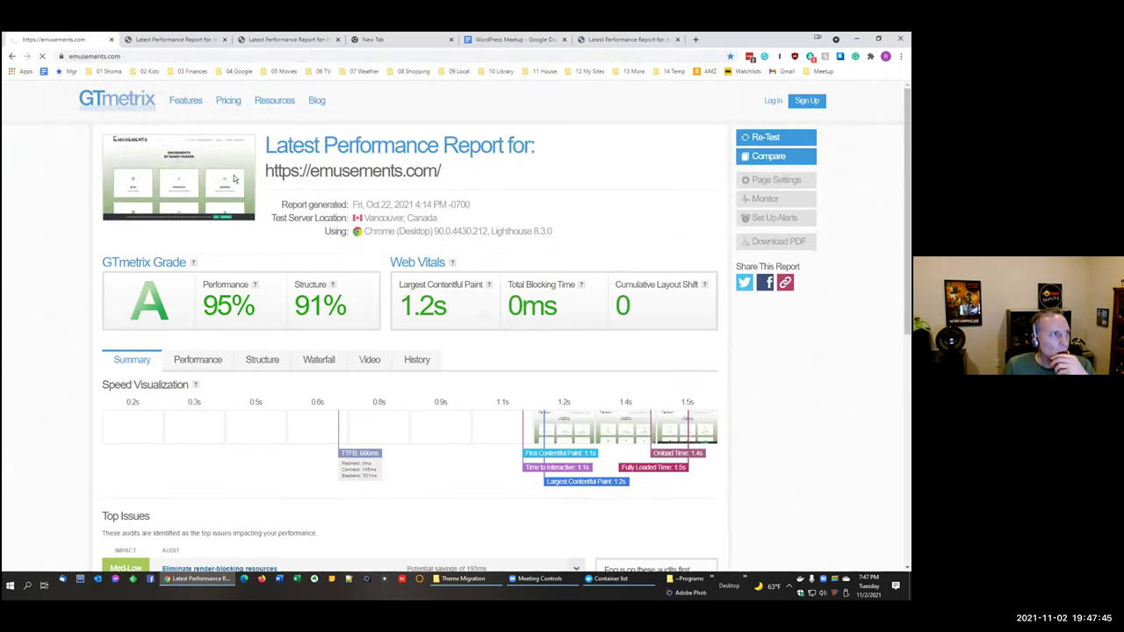
pyautogui.click(694, 102)
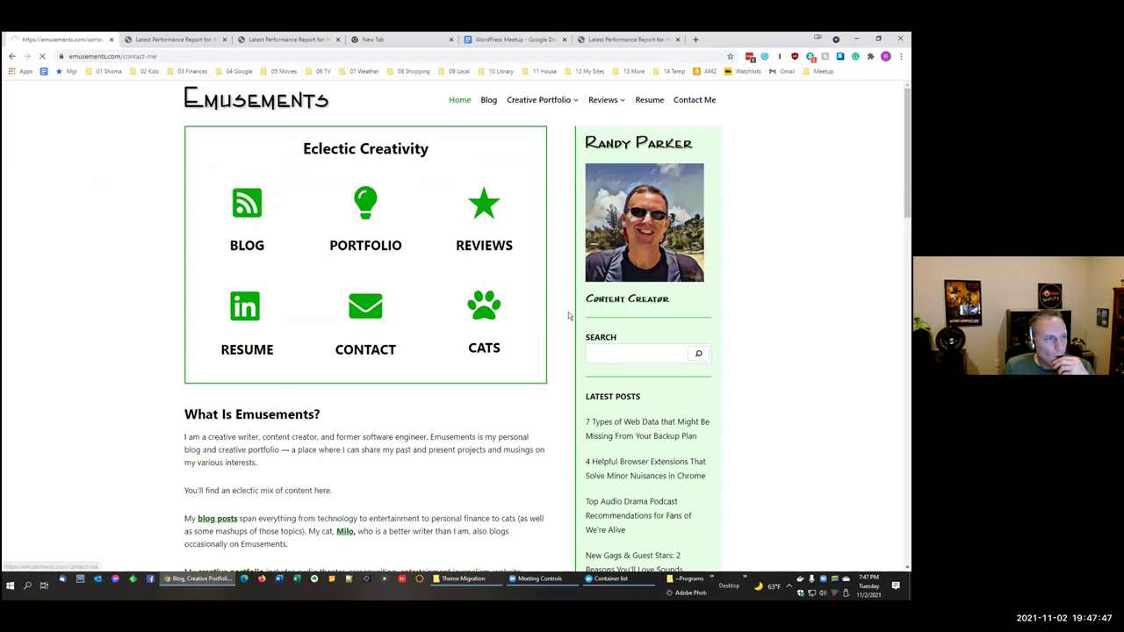
pyautogui.scroll(-2, 565, 313)
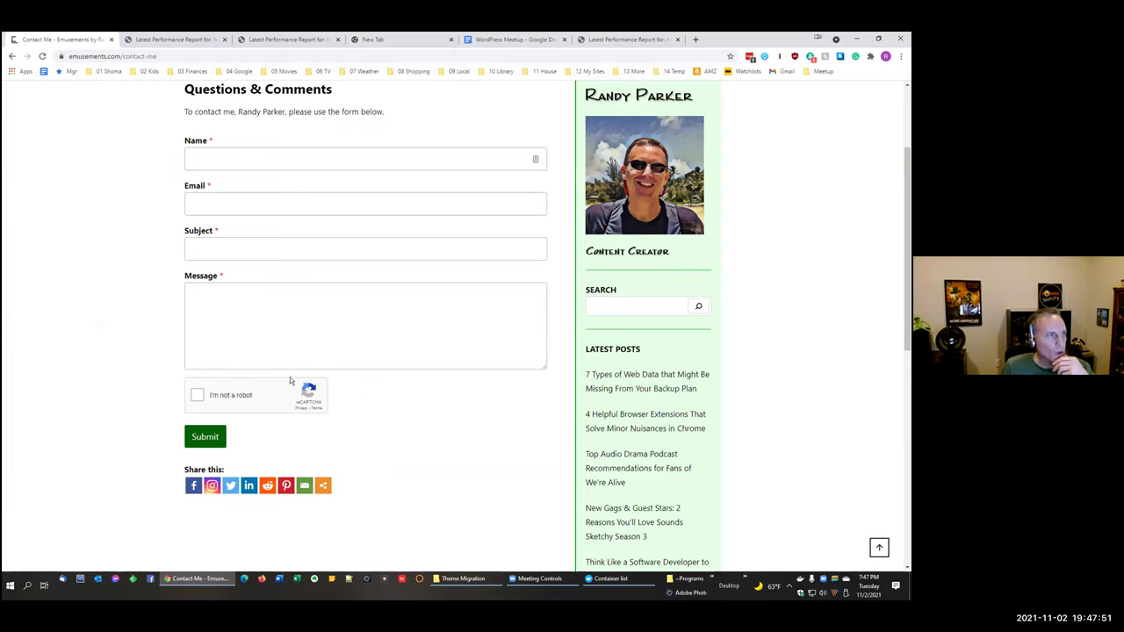
pyautogui.click(516, 40)
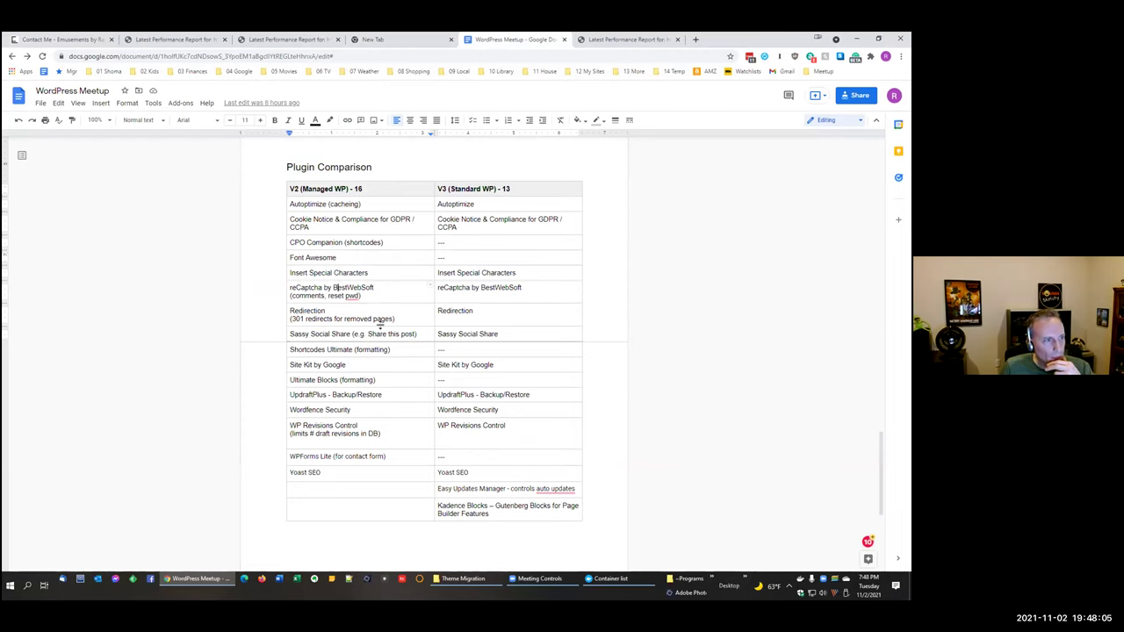
pyautogui.scroll(-1, 380, 329)
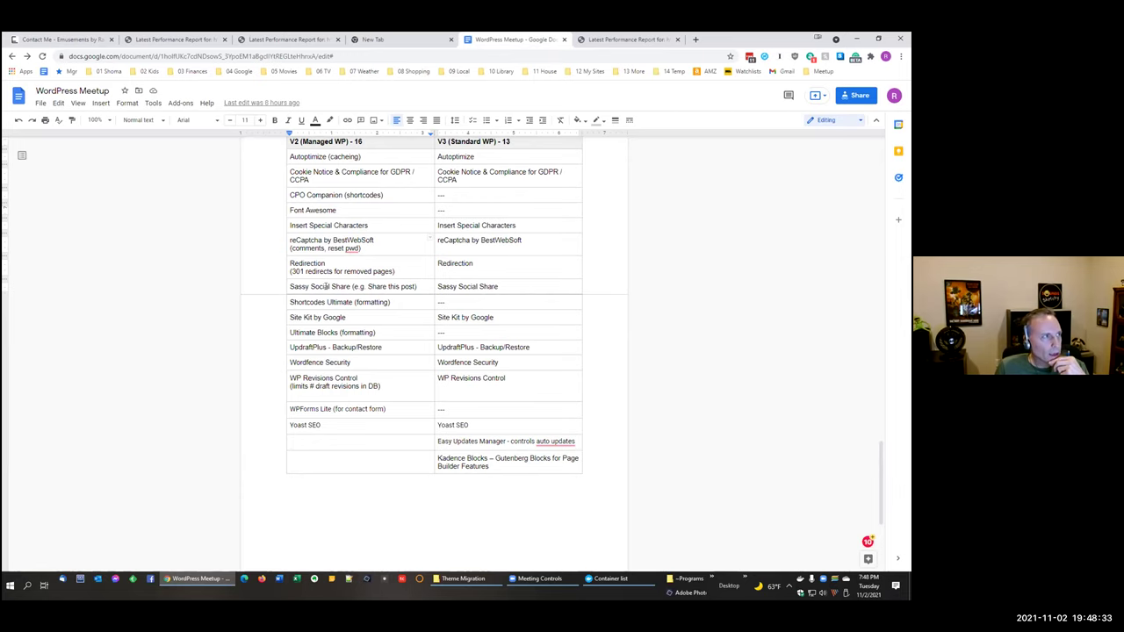
pyautogui.click(17, 39)
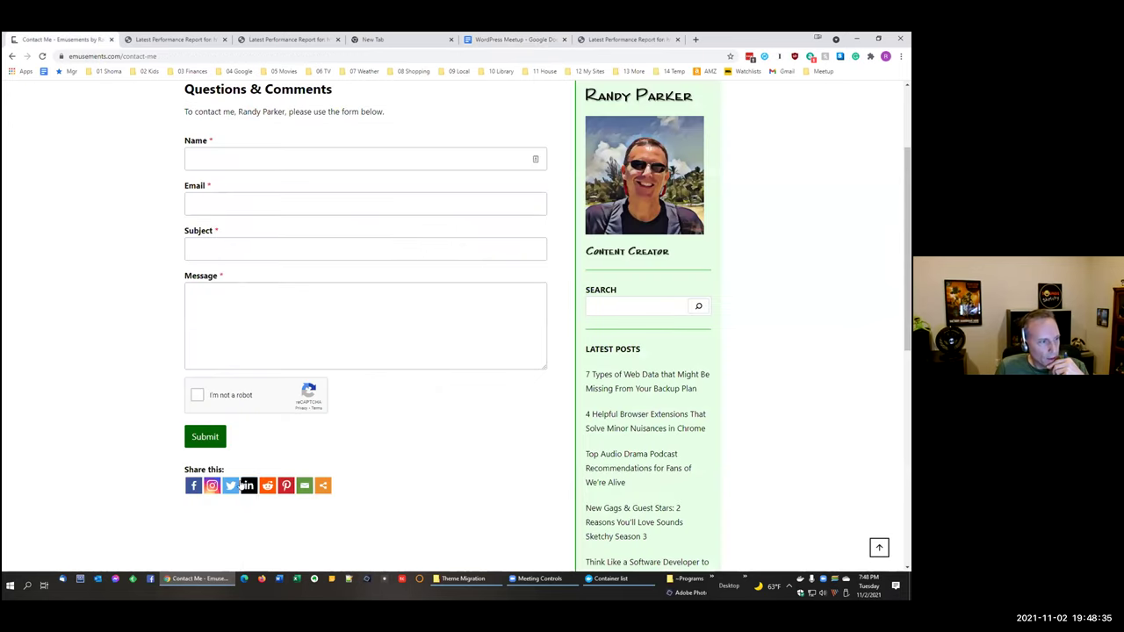
pyautogui.click(507, 41)
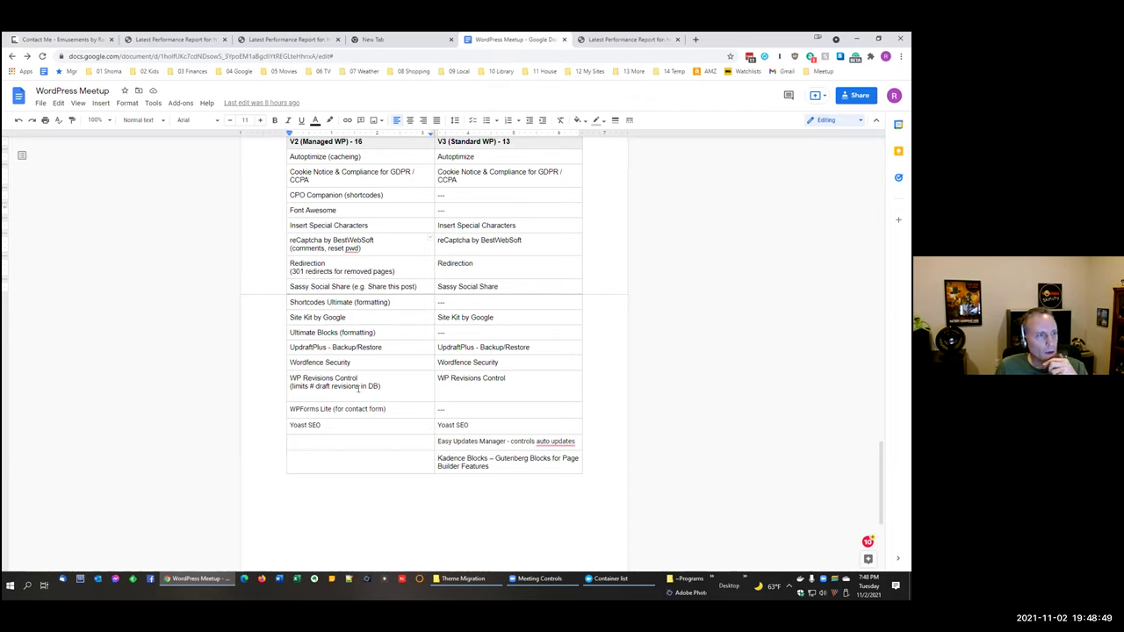
pyautogui.moveTo(357, 377); pyautogui.dragTo(285, 376)
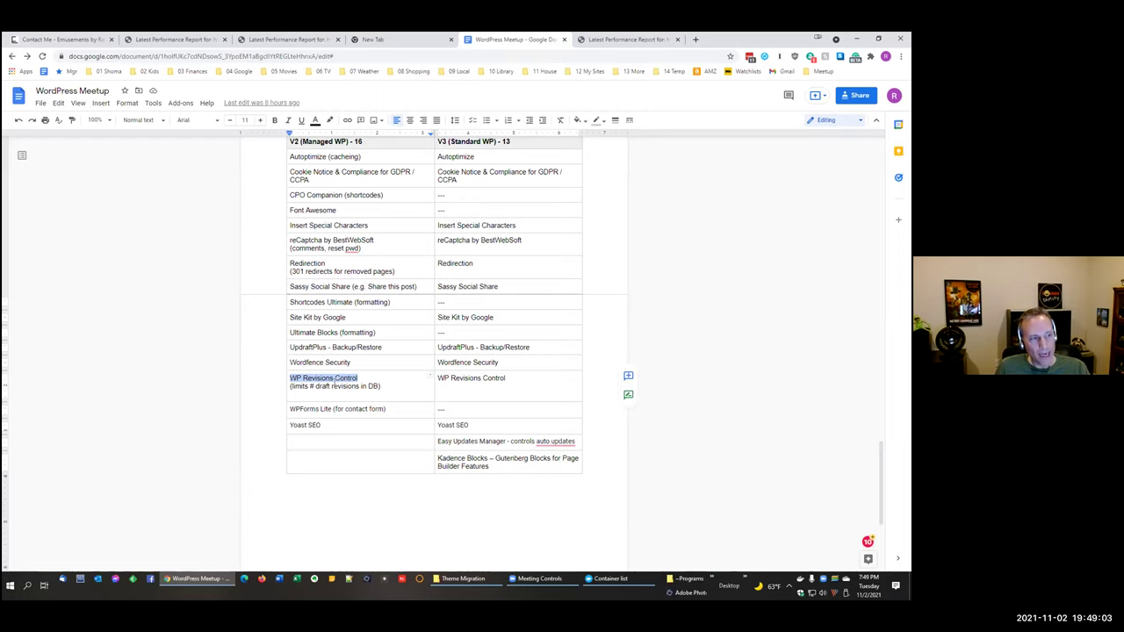
pyautogui.click(337, 386)
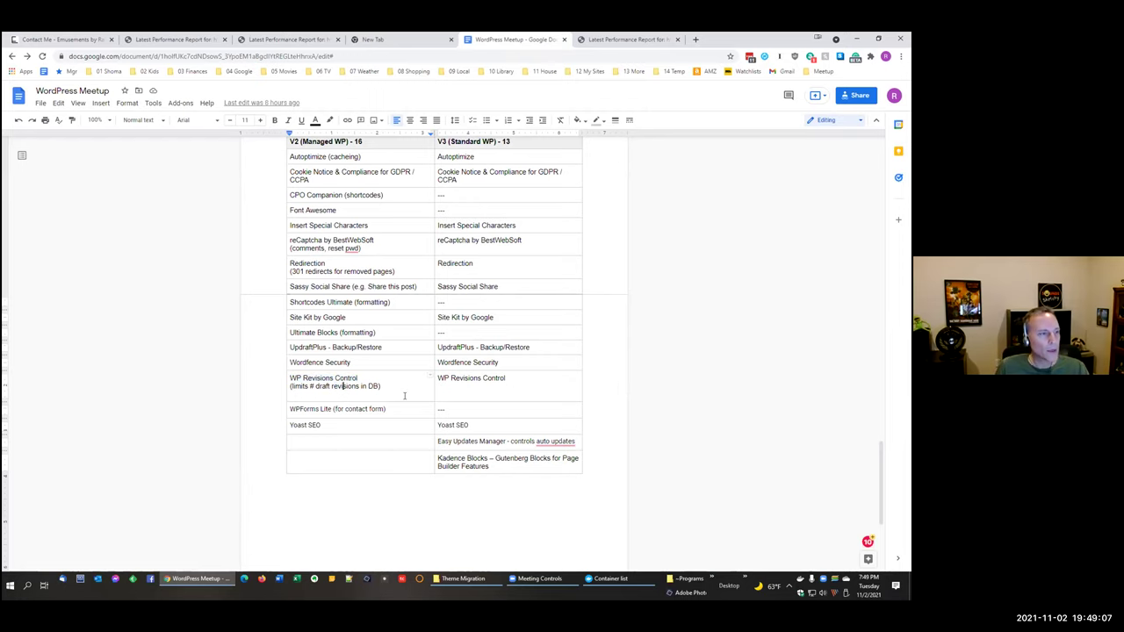
pyautogui.scroll(-1, 404, 396)
pyautogui.moveTo(321, 360); pyautogui.dragTo(386, 362)
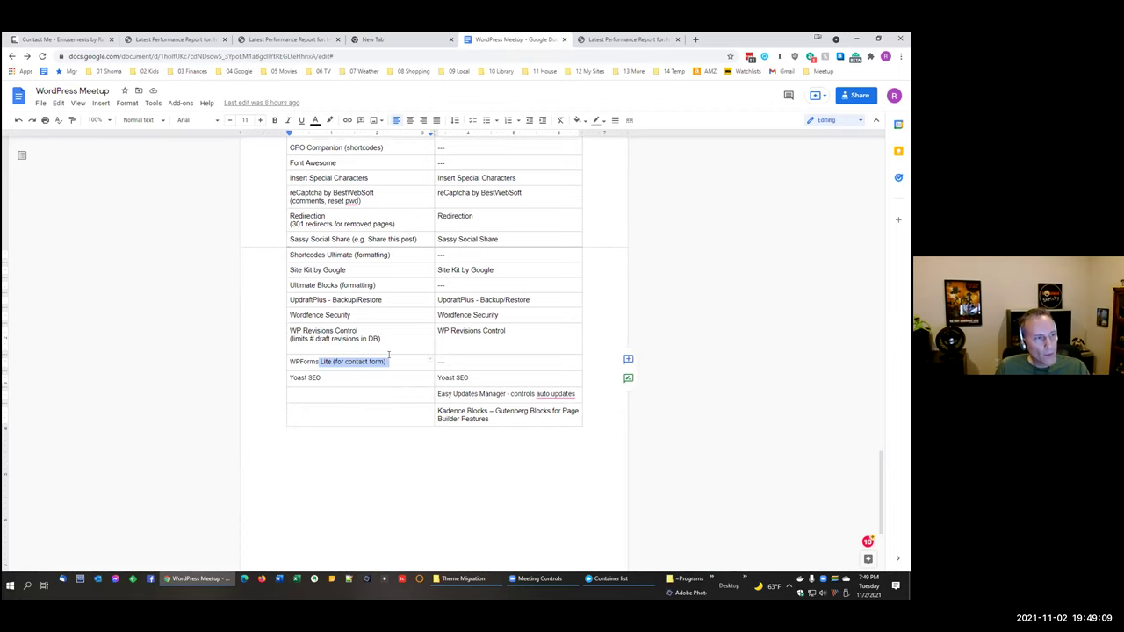
pyautogui.click(343, 381)
pyautogui.click(469, 389)
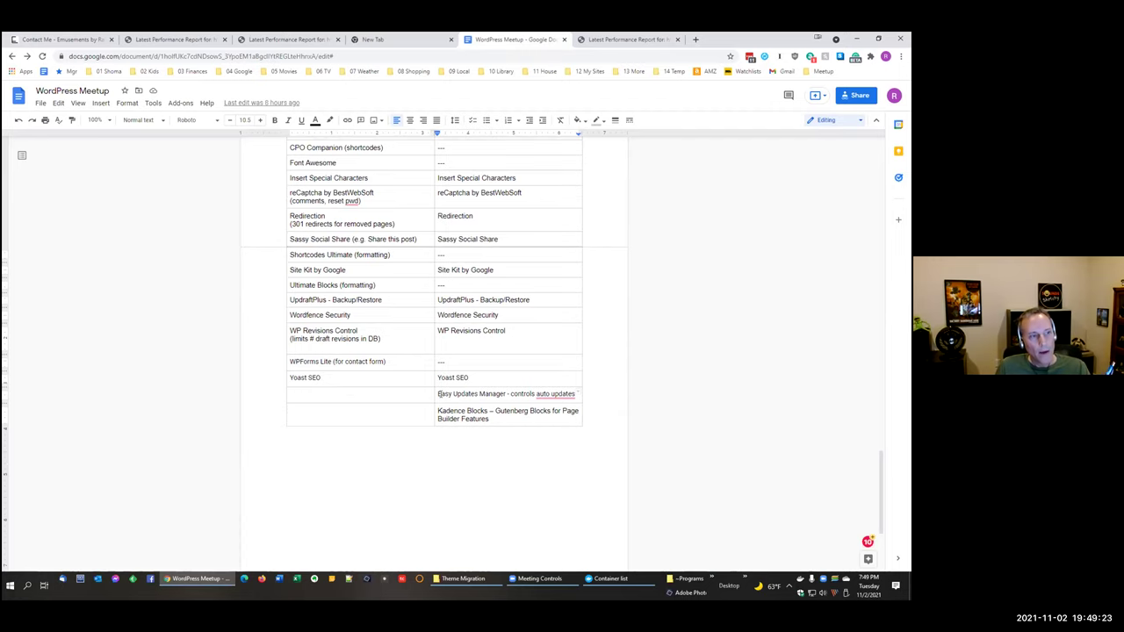
pyautogui.moveTo(438, 394); pyautogui.dragTo(554, 396)
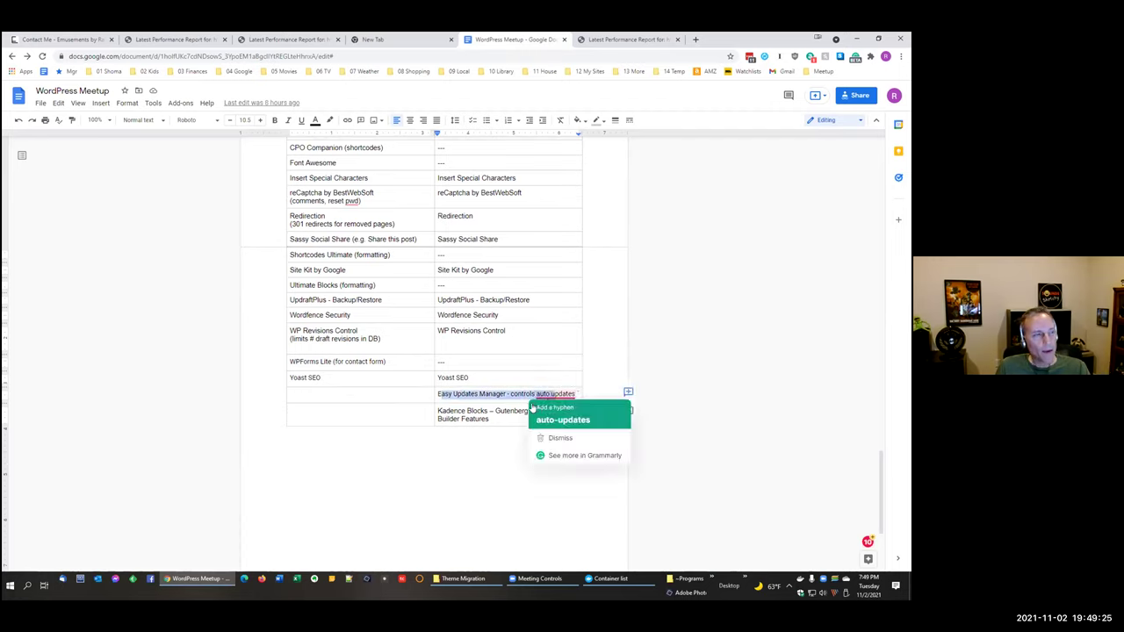
pyautogui.click(492, 393)
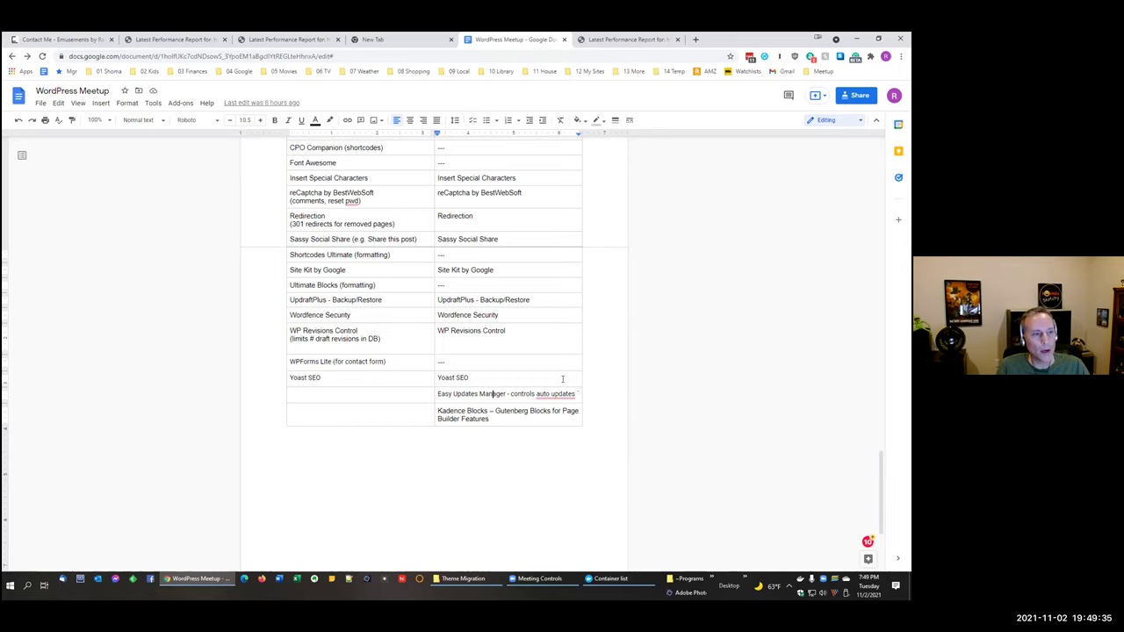
pyautogui.scroll(-1, 560, 362)
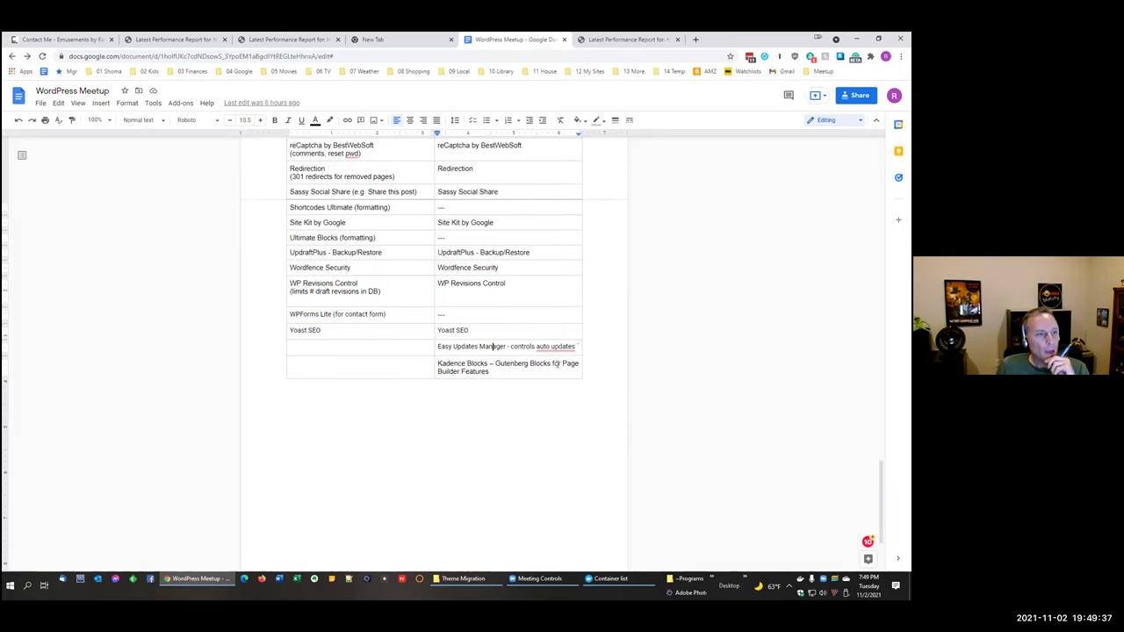
pyautogui.scroll(3, 645, 401)
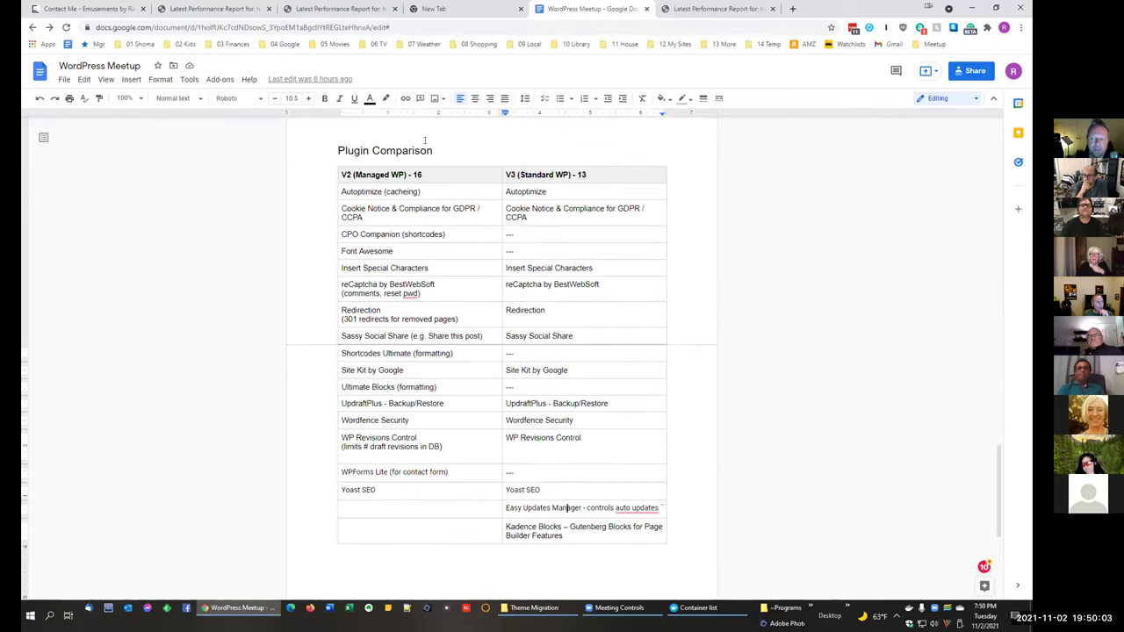
pyautogui.click(309, 14)
pyautogui.click(590, 8)
pyautogui.click(715, 9)
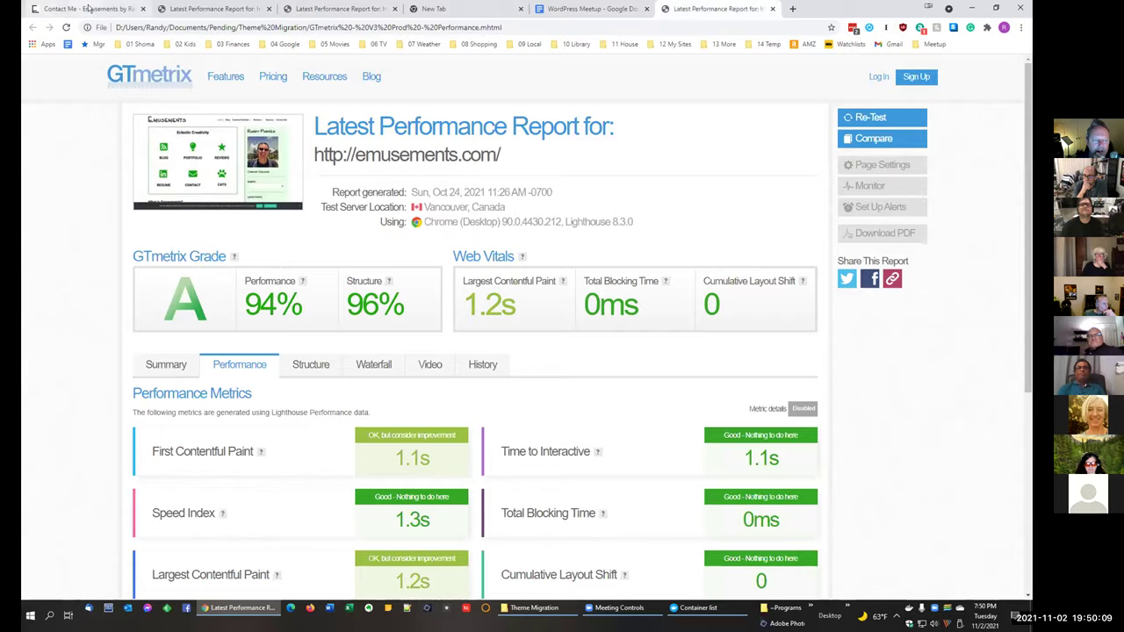
pyautogui.click(88, 8)
pyautogui.scroll(1, 421, 307)
pyautogui.scroll(-1, 421, 307)
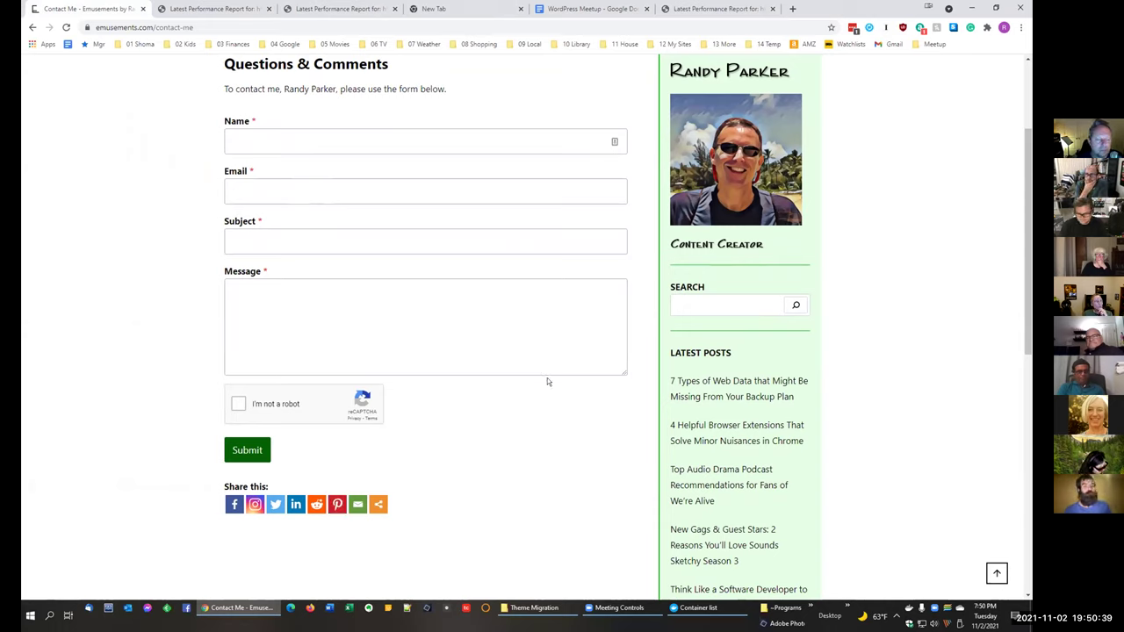
pyautogui.click(574, 10)
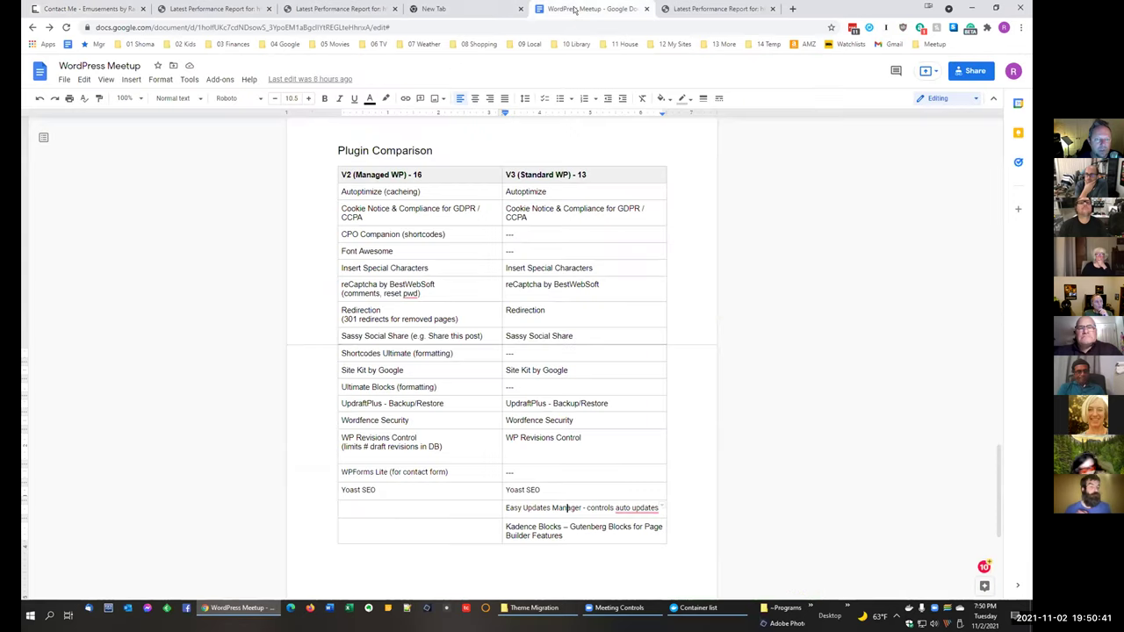
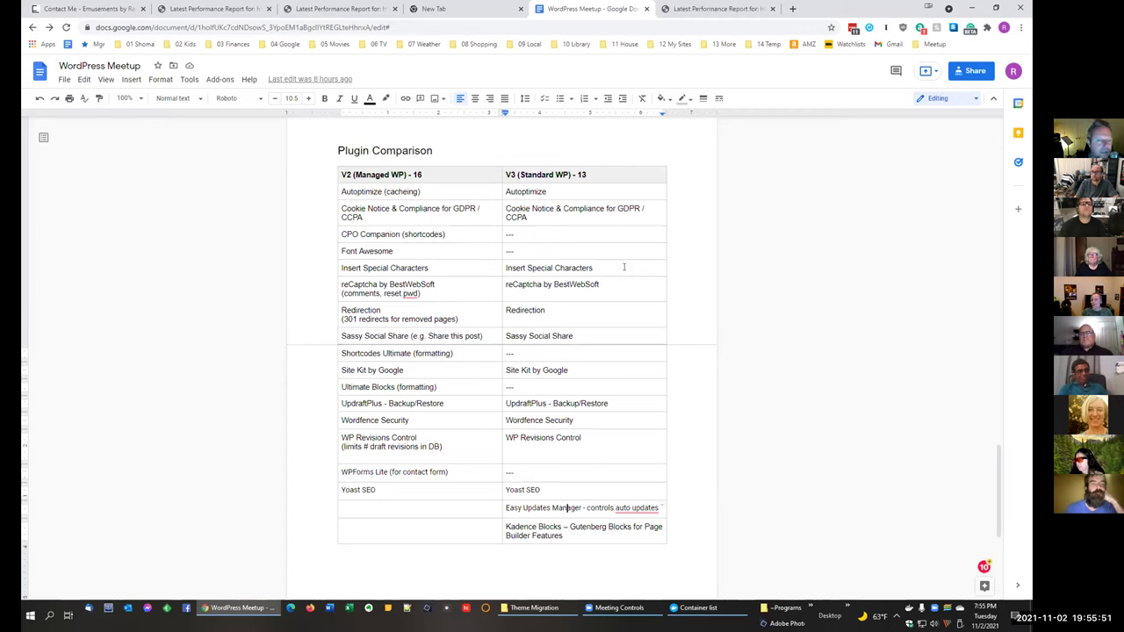
# Step: Switch to the Emusements Contact Me tab and go to the site's Home page
pyautogui.click(97, 9)
pyautogui.scroll(-3, 556, 287)
pyautogui.scroll(-2, 556, 284)
pyautogui.scroll(5, 556, 284)
pyautogui.click(530, 77)
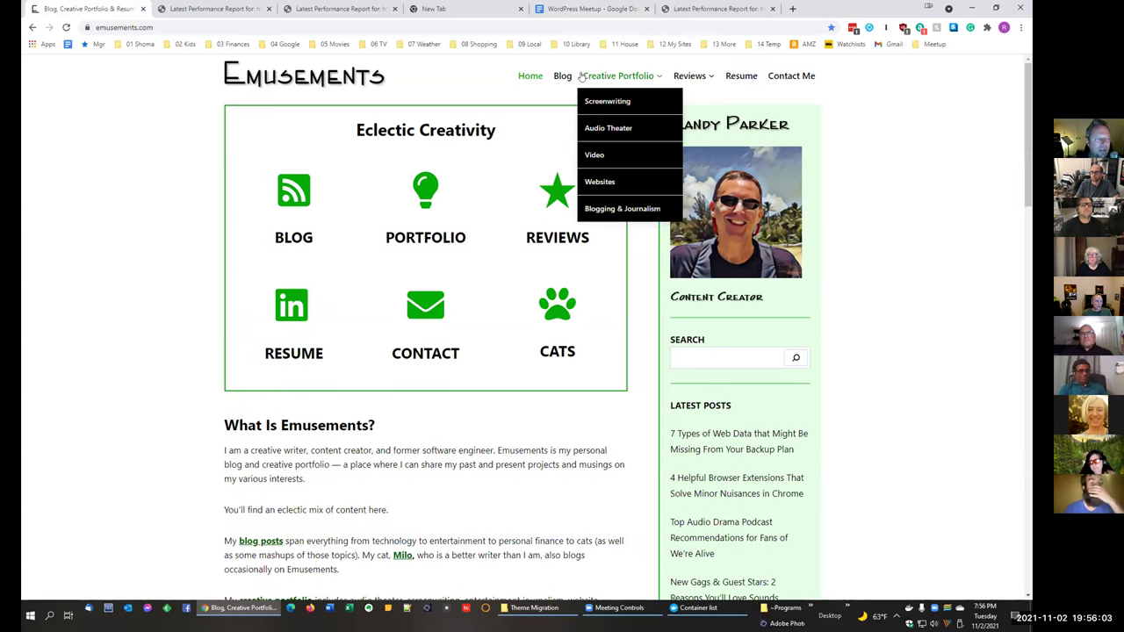
# Step: Browse the Emusements Blog post cards, then switch to the empty new browser tab
pyautogui.click(325, 197)
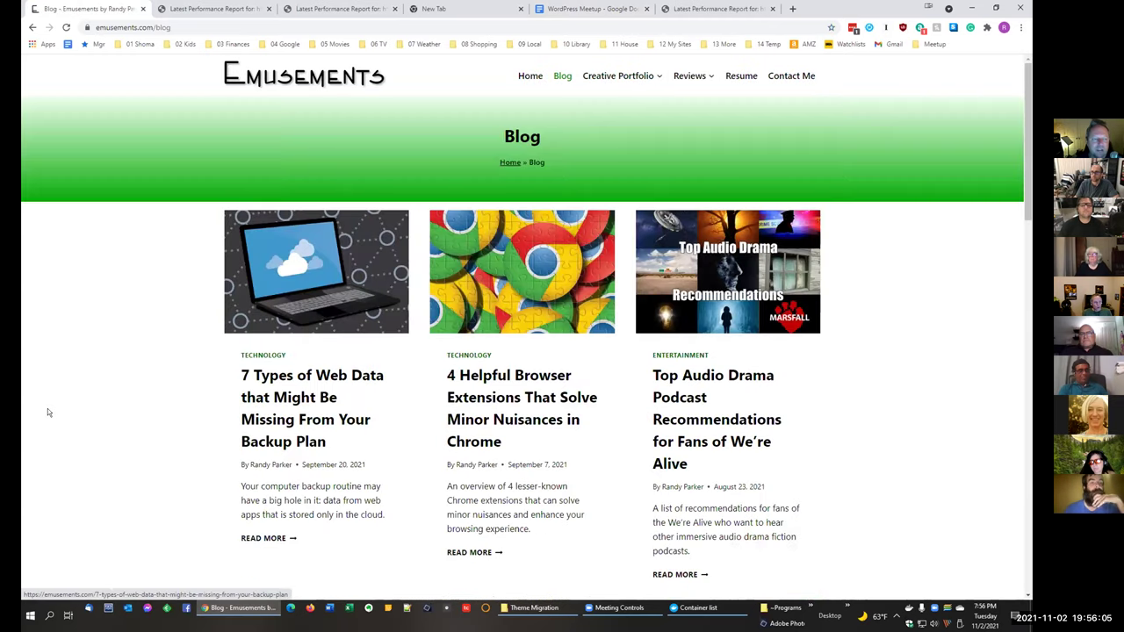
pyautogui.scroll(-3, 43, 412)
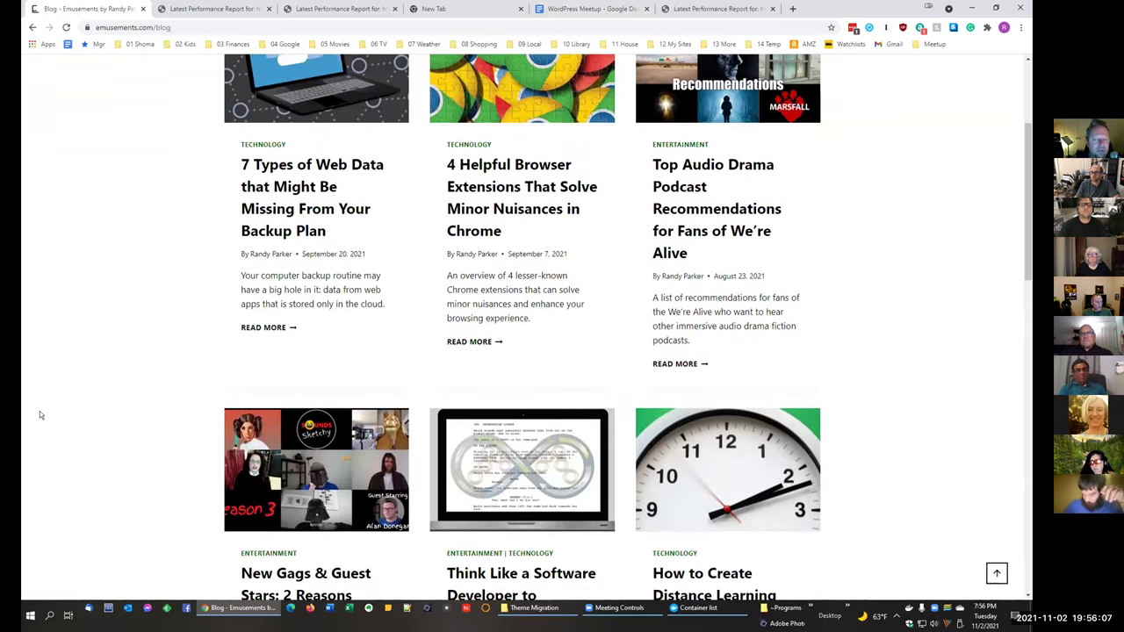
pyautogui.scroll(-1, 40, 414)
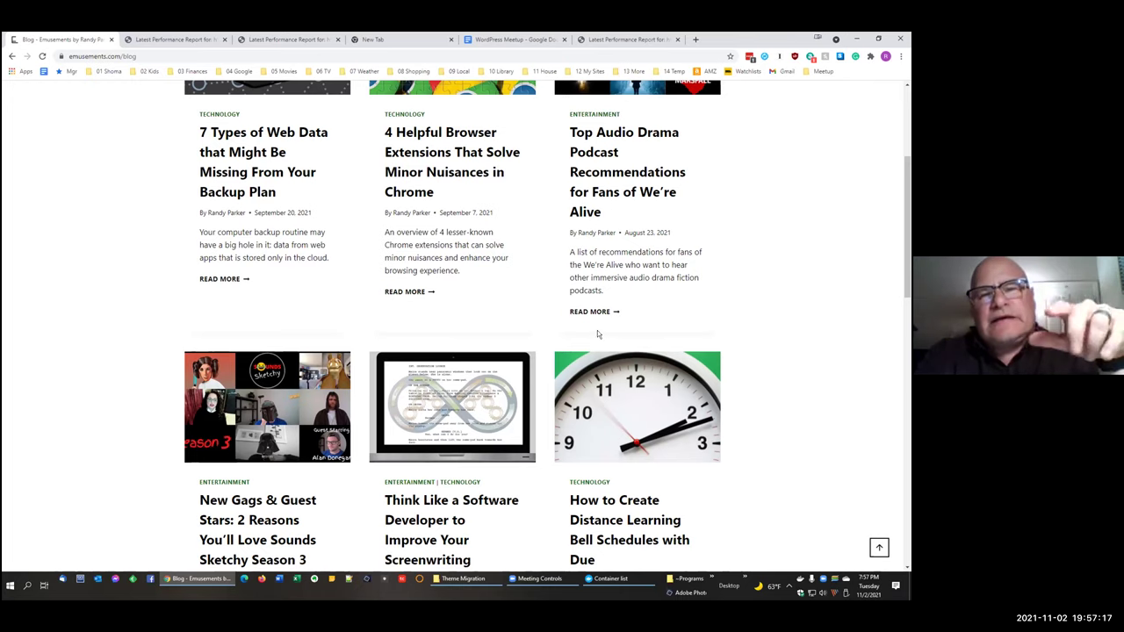
pyautogui.scroll(5, 597, 330)
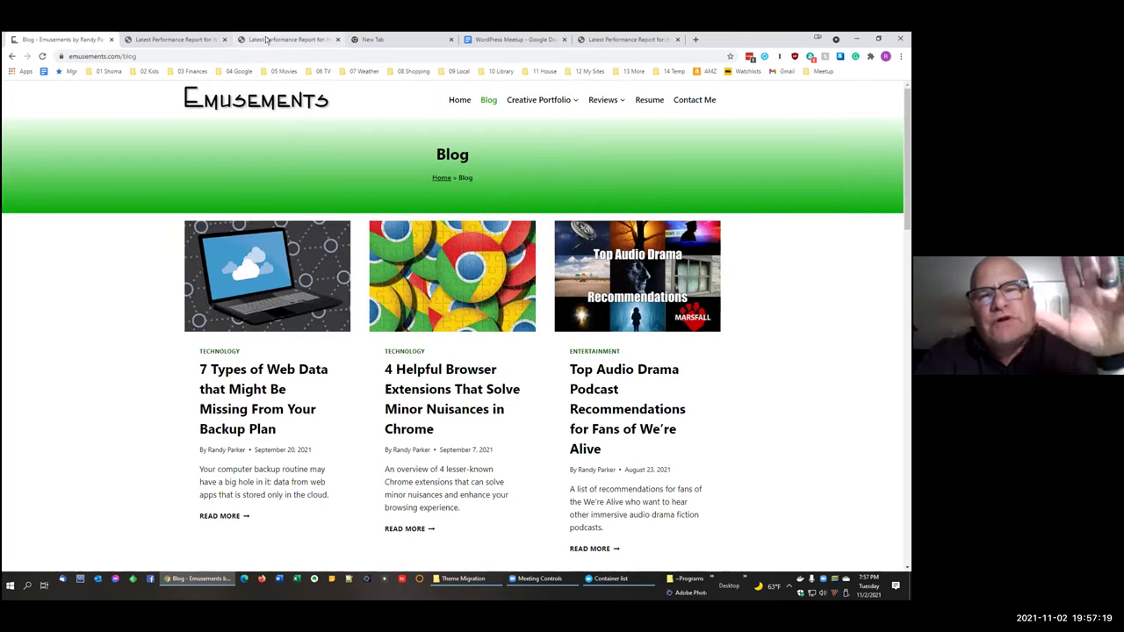
pyautogui.click(386, 39)
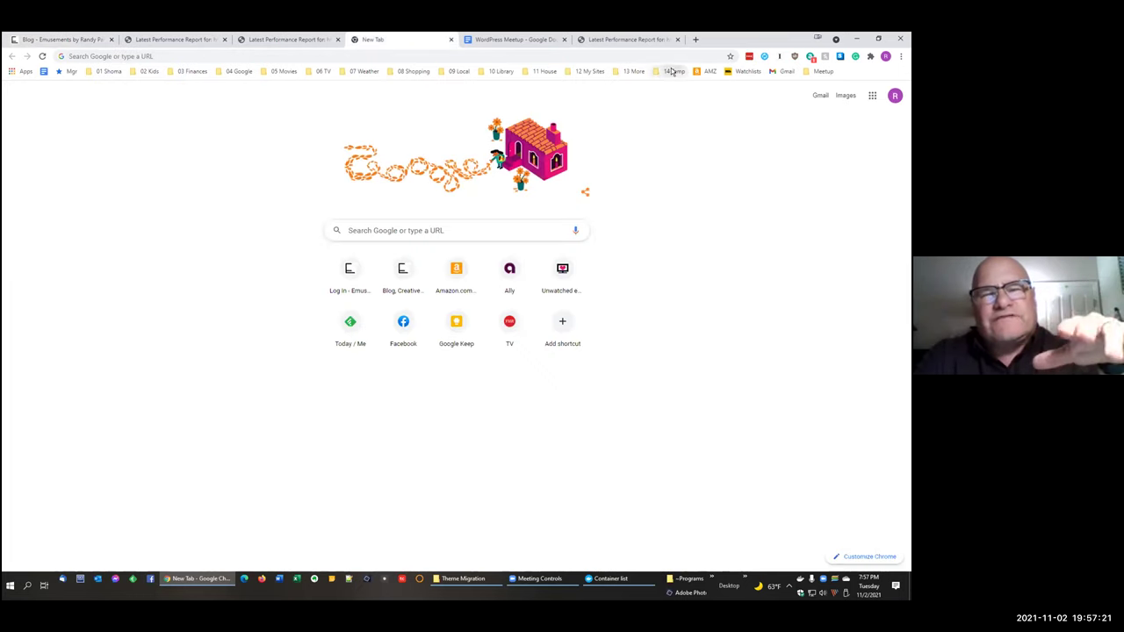
# Step: From the 12 My Sites bookmarks, open the Dev WordPress Admin, then Appearance > Customize
pyautogui.click(588, 71)
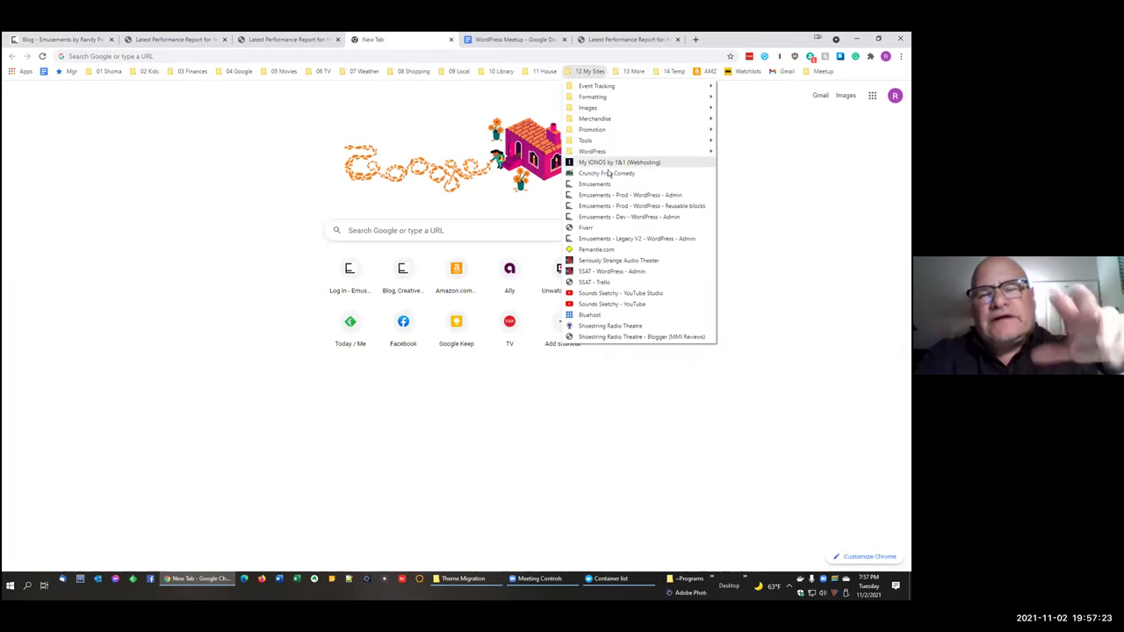
pyautogui.click(626, 218)
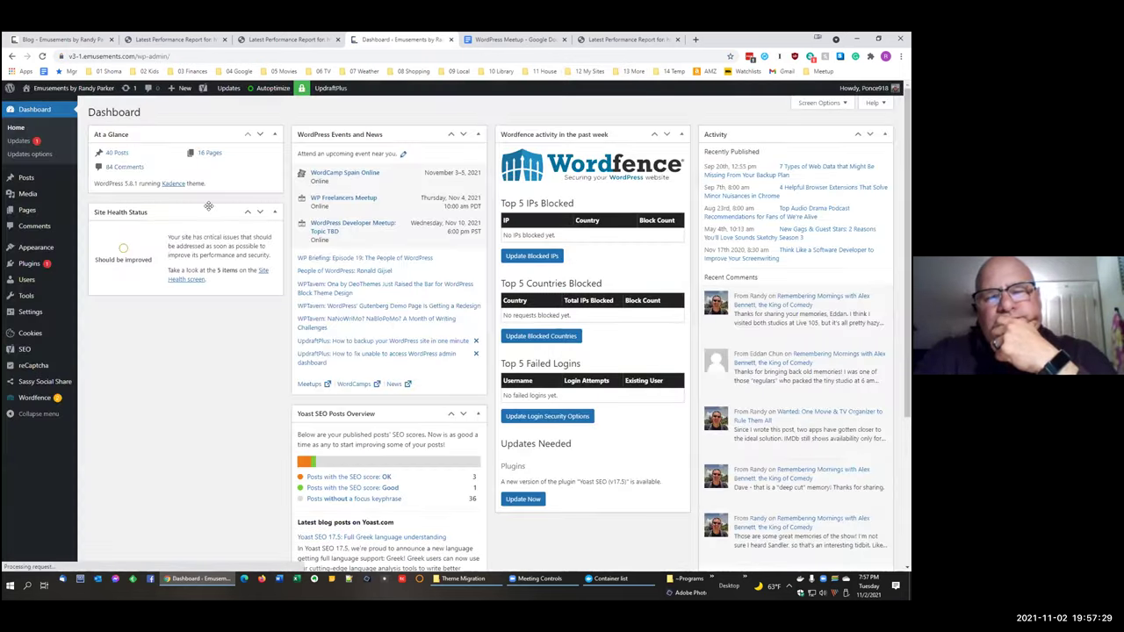
pyautogui.moveTo(71, 290)
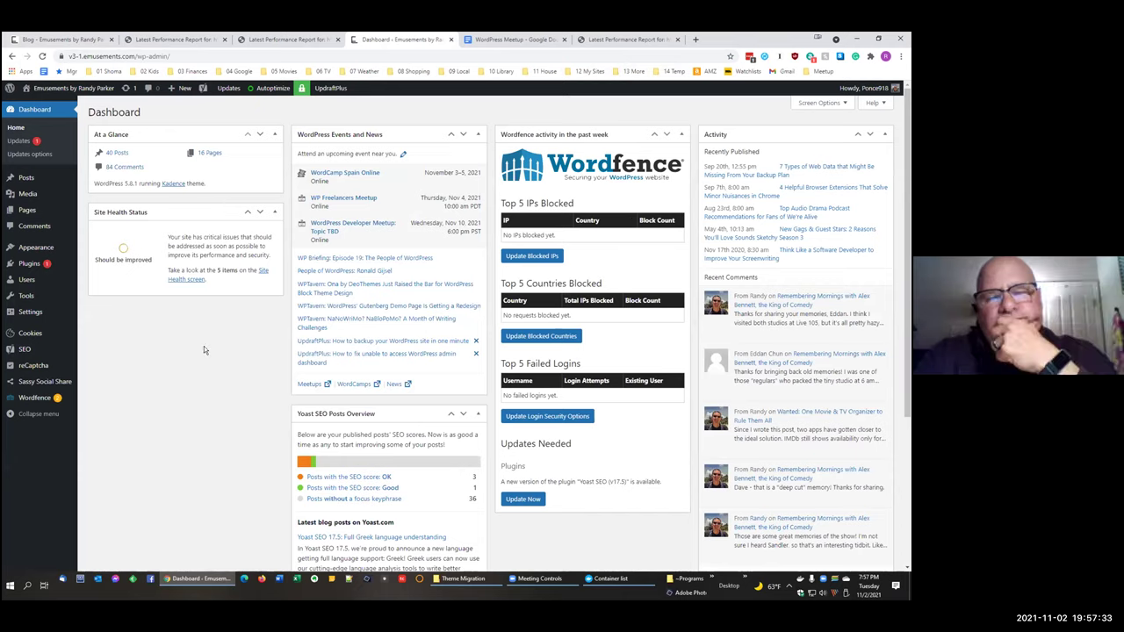
pyautogui.click(26, 334)
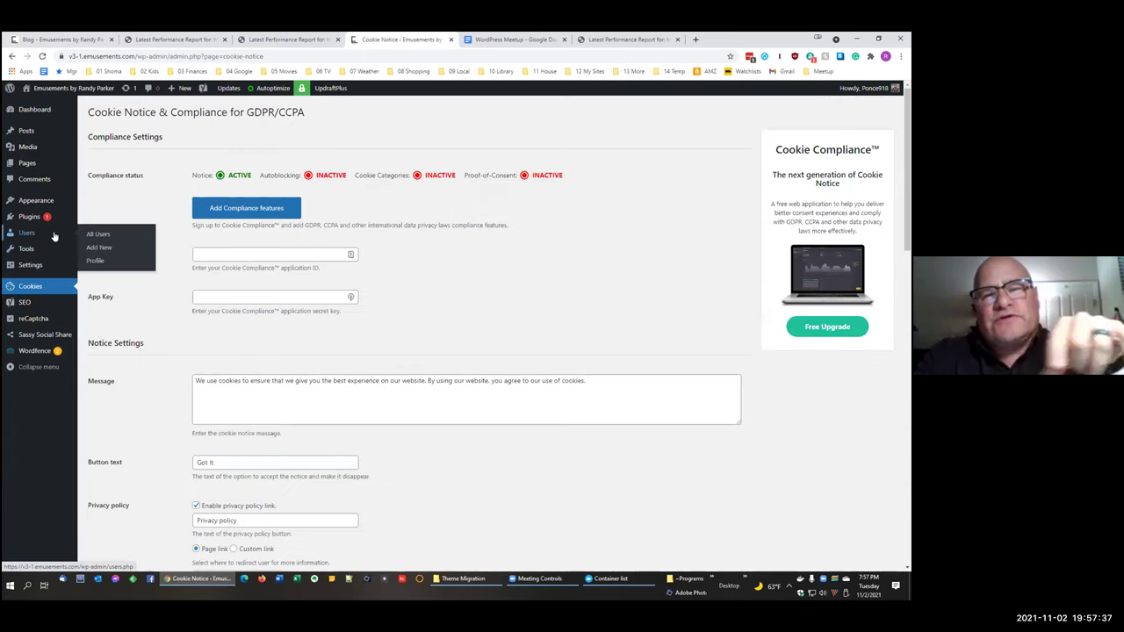
pyautogui.moveTo(51, 210)
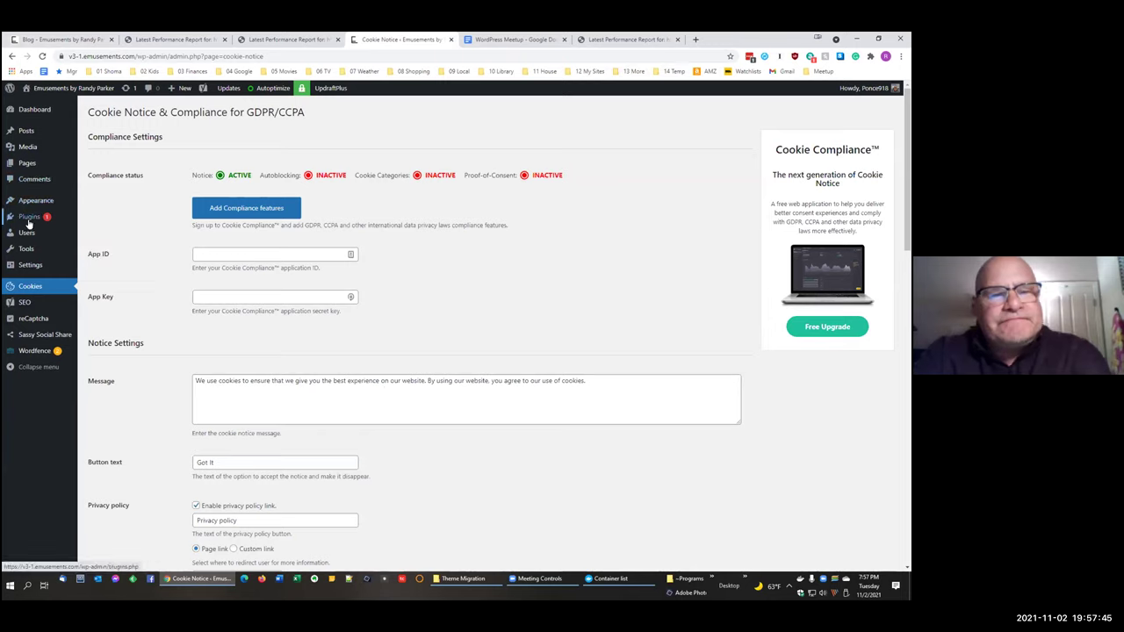
pyautogui.click(96, 216)
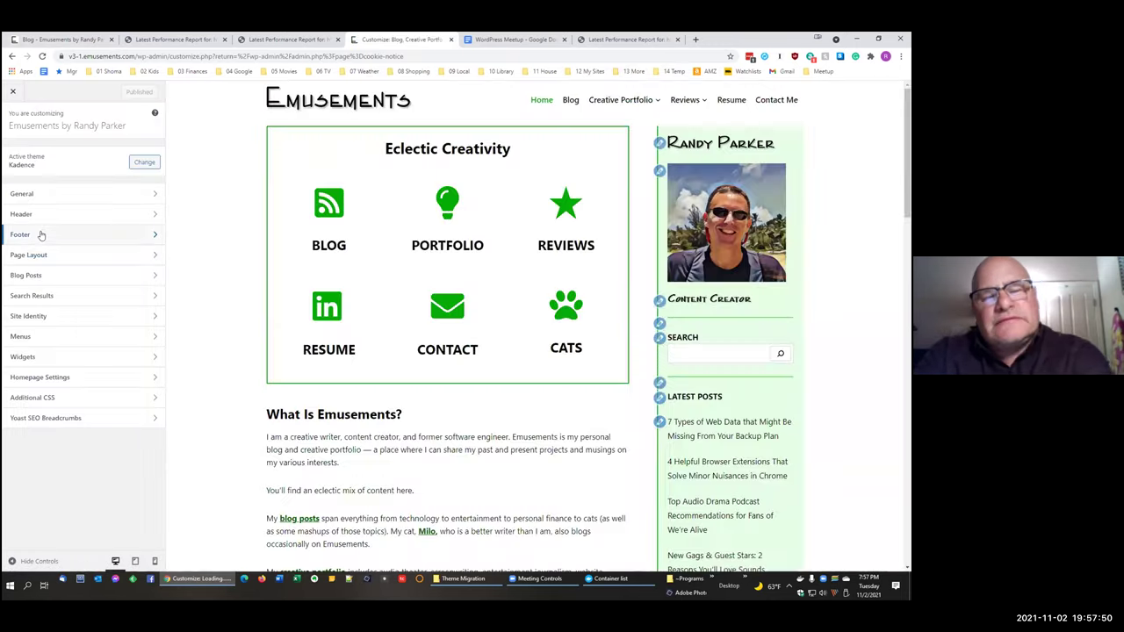
# Step: Drag Widget 1 into the footer's bottom row and open its Footer 1 block editor
pyautogui.click(40, 233)
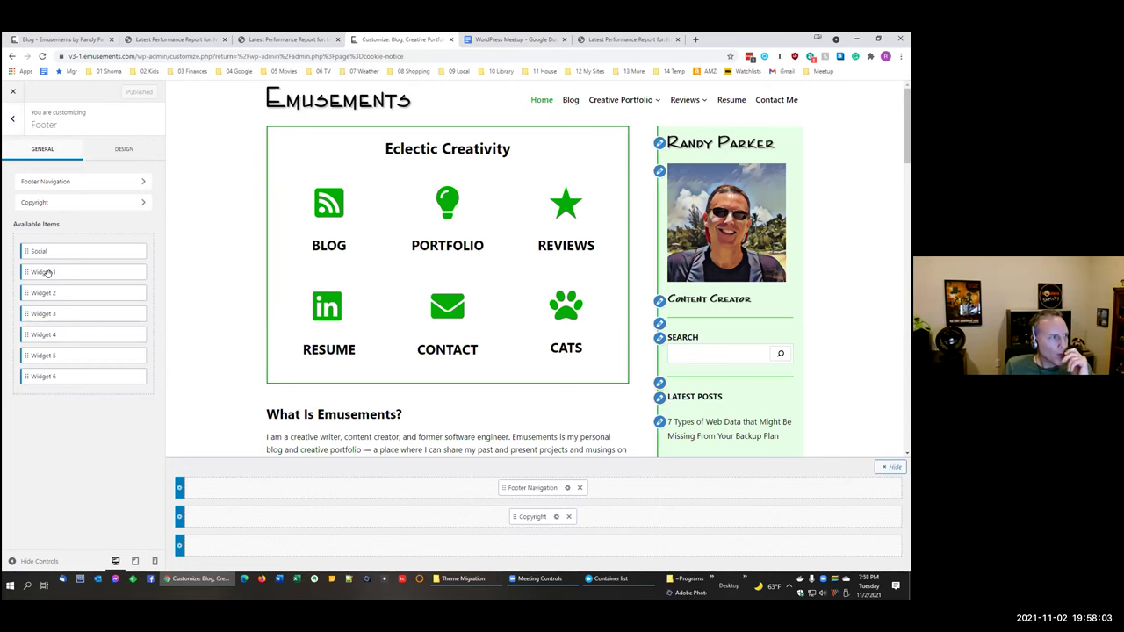
pyautogui.moveTo(48, 273); pyautogui.dragTo(329, 546)
pyautogui.click(548, 545)
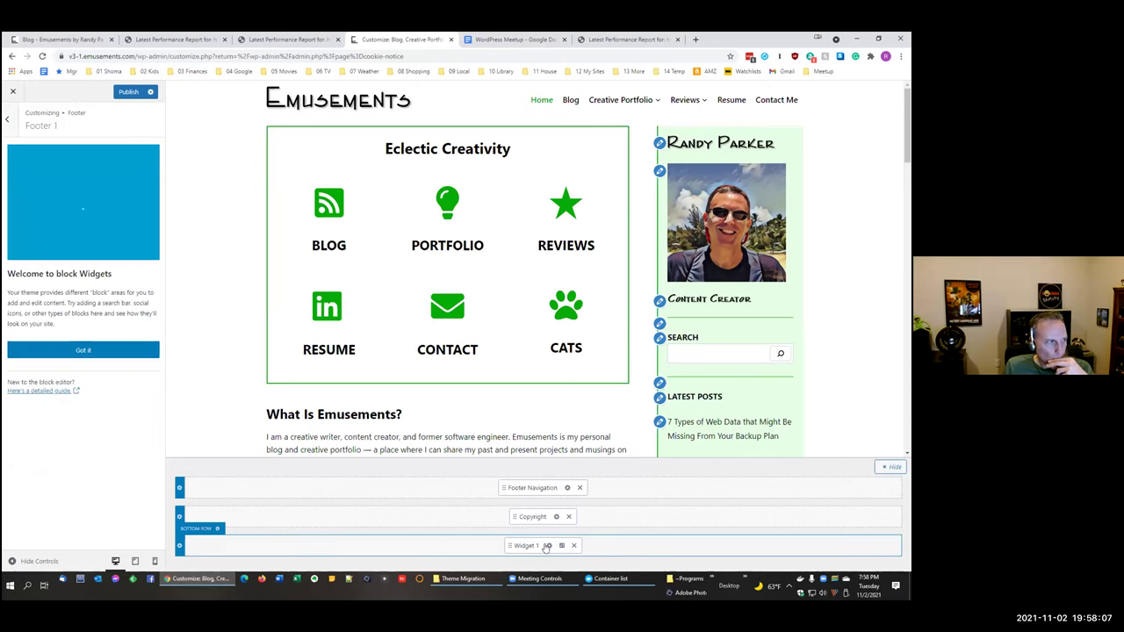
pyautogui.click(76, 200)
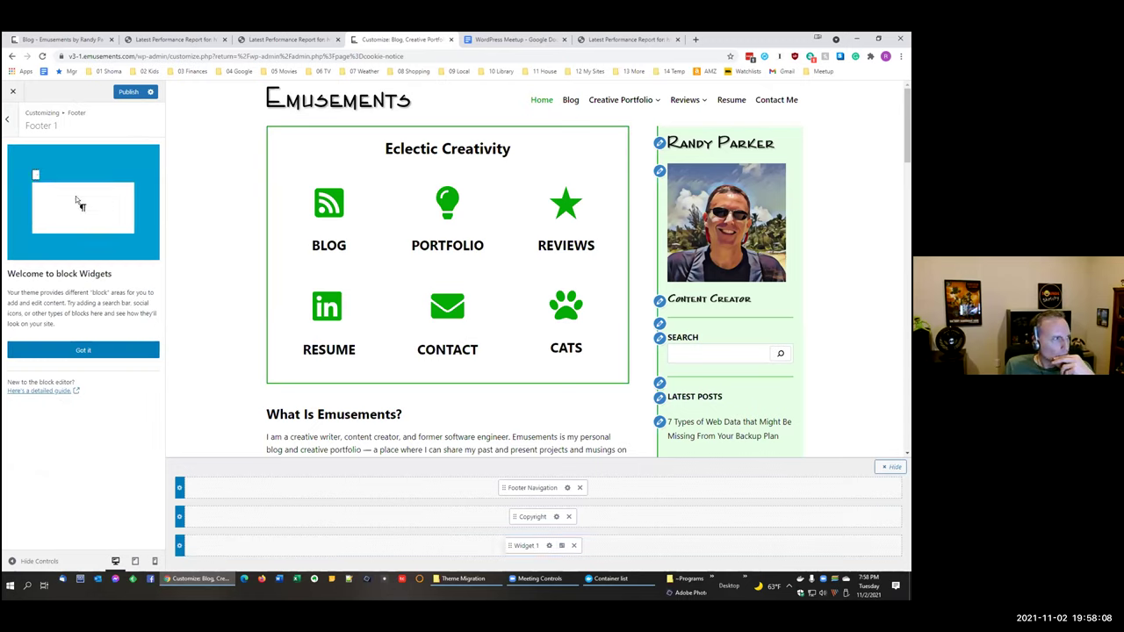
pyautogui.click(70, 349)
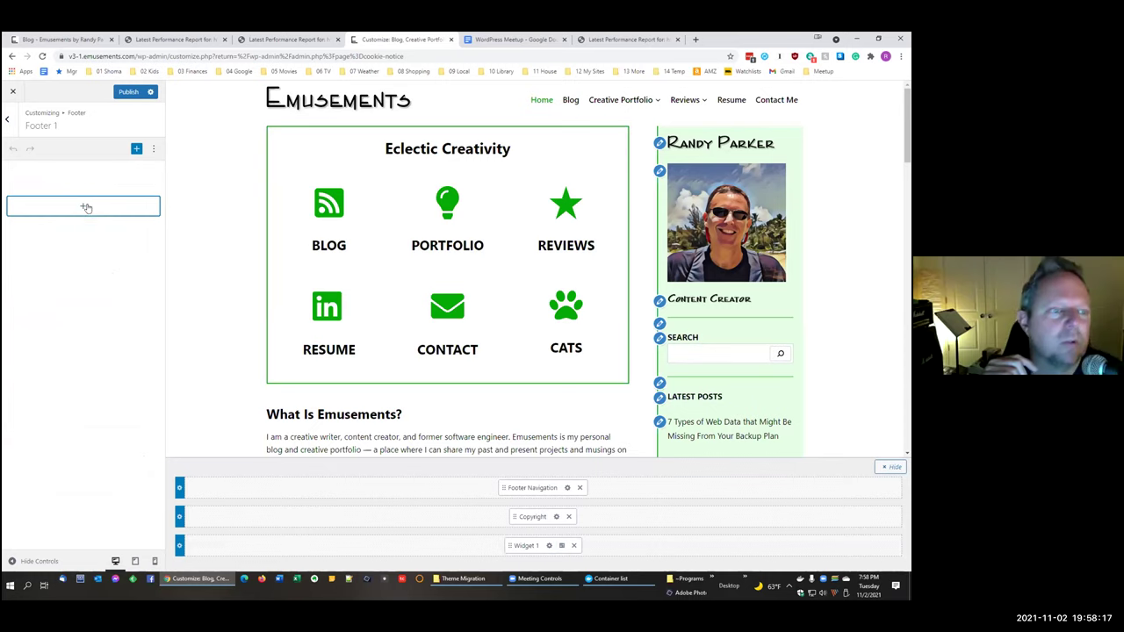
pyautogui.click(86, 207)
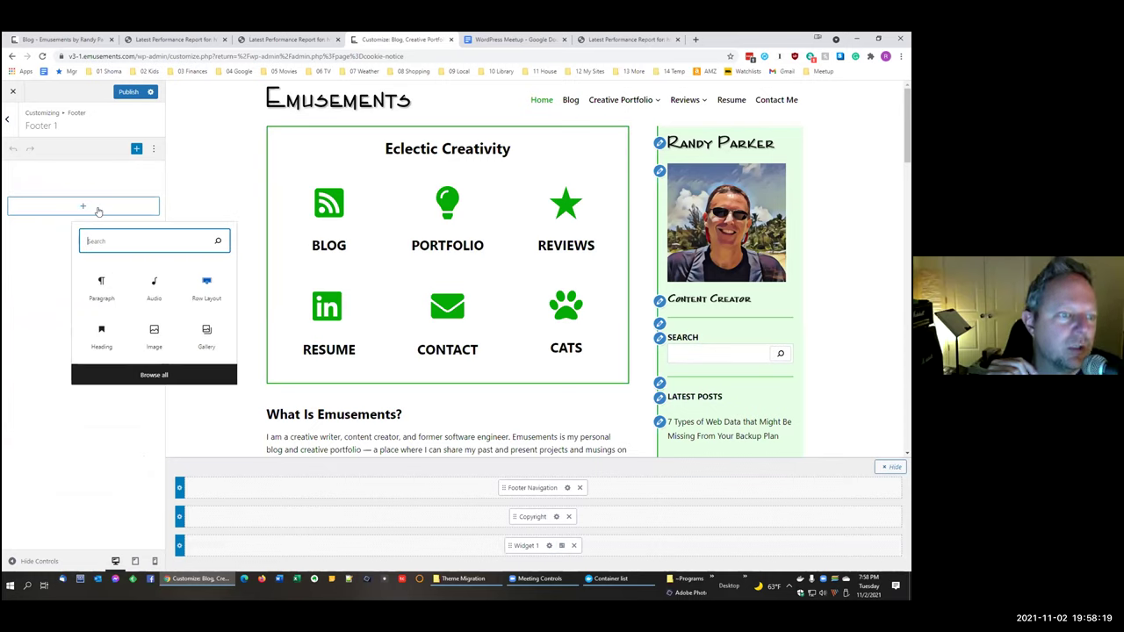
# Step: Search the block inserter for 'coo' and 'cons', then close it without adding a block
pyautogui.write('coo')
pyautogui.press('BackSpace')
pyautogui.press('BackSpace')
pyautogui.press('BackSpace')
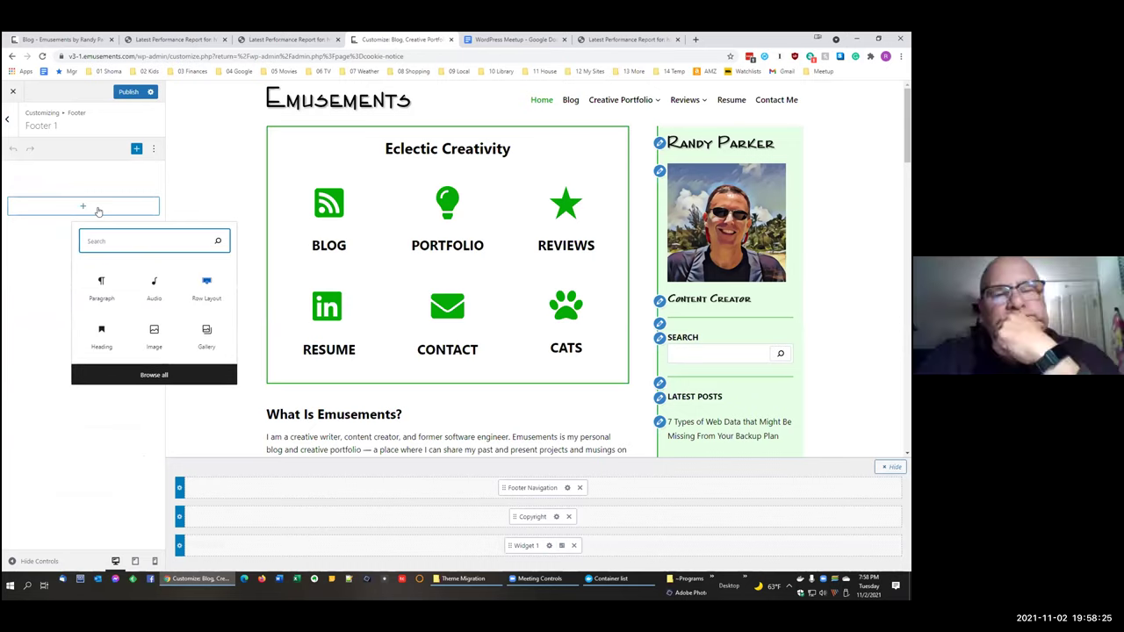
pyautogui.write('coo')
pyautogui.press('BackSpace')
pyautogui.press('BackSpace')
pyautogui.press('BackSpace')
pyautogui.write('cons')
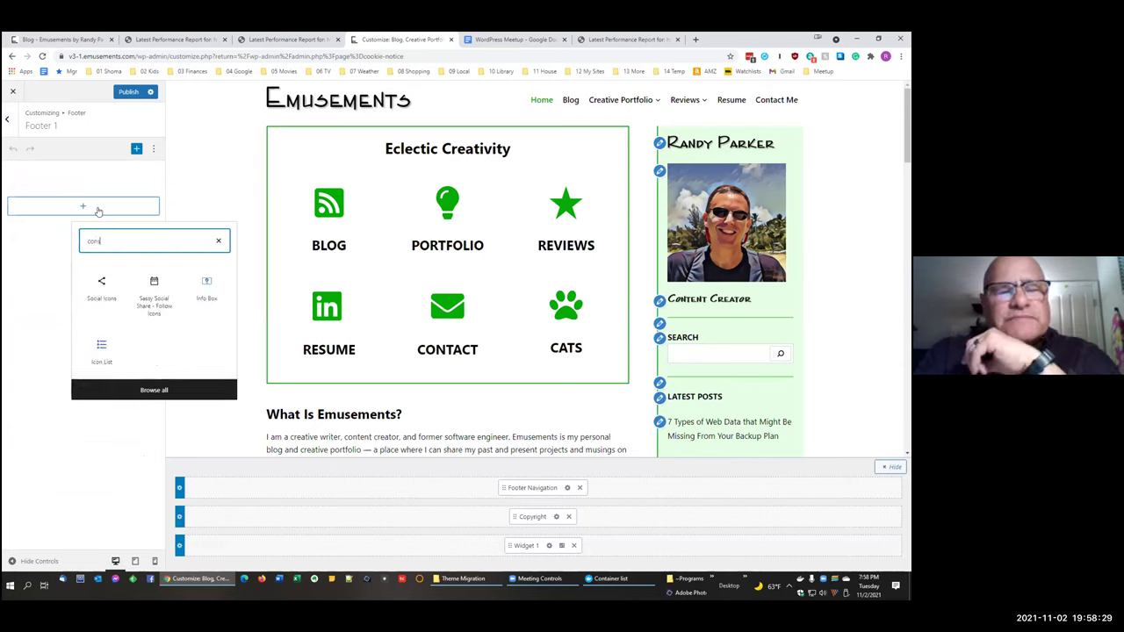
pyautogui.press('BackSpace')
pyautogui.press('BackSpace')
pyautogui.press('BackSpace')
pyautogui.write('dpr')
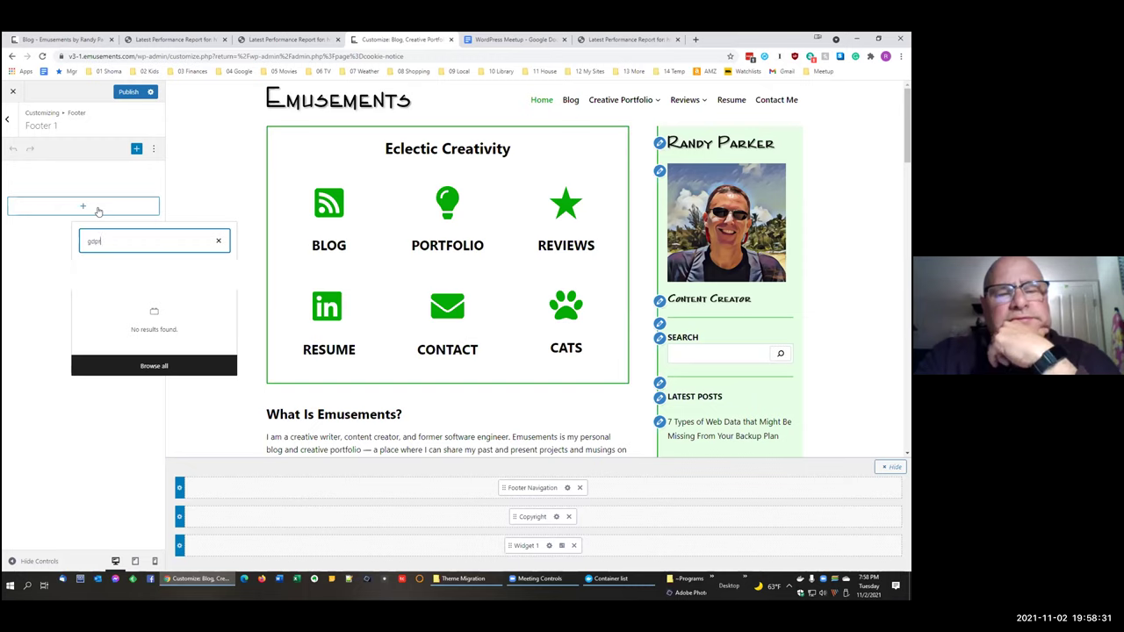
pyautogui.click(216, 240)
pyautogui.click(226, 161)
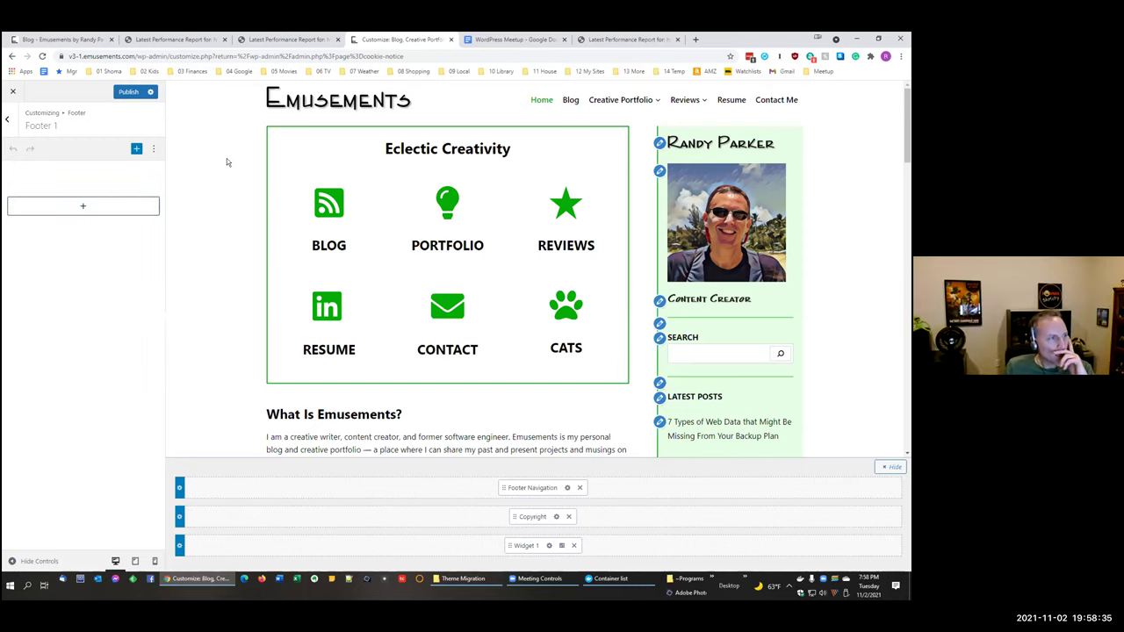
# Step: Remove Widget 1 from the footer, discard the Customizer changes, and return to the Blog tab
pyautogui.click(574, 545)
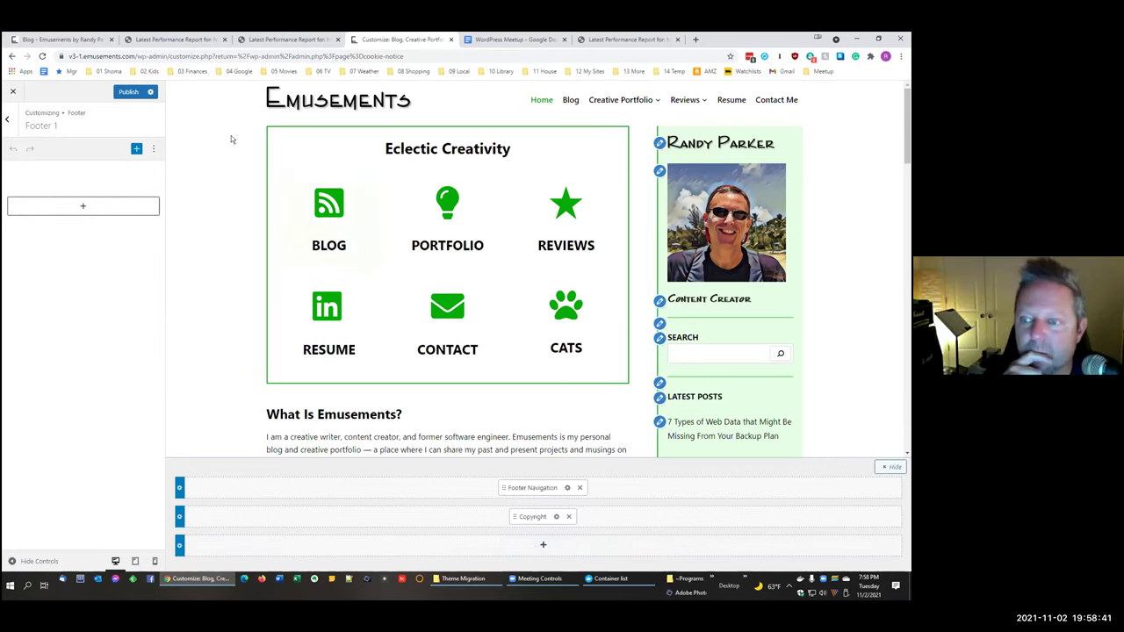
pyautogui.click(12, 91)
pyautogui.click(496, 118)
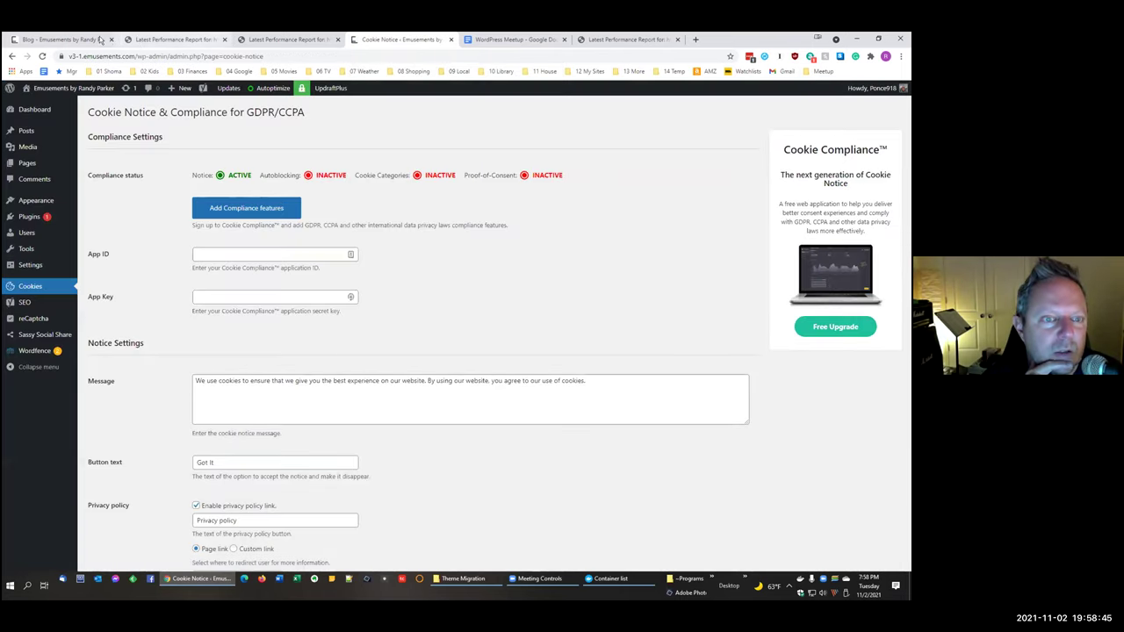
pyautogui.click(98, 40)
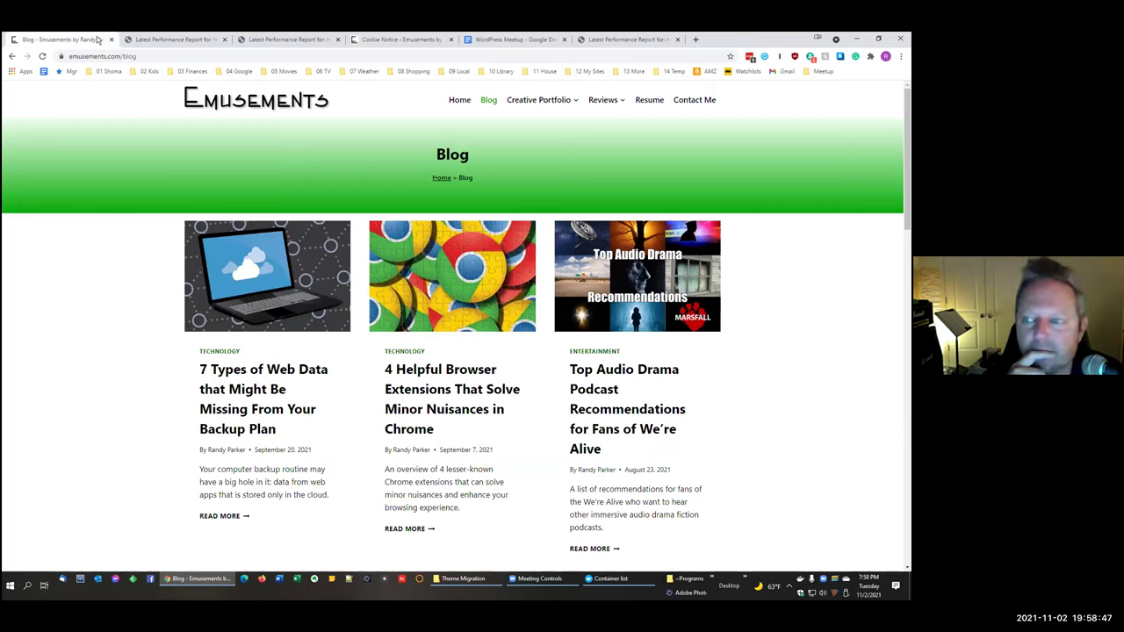